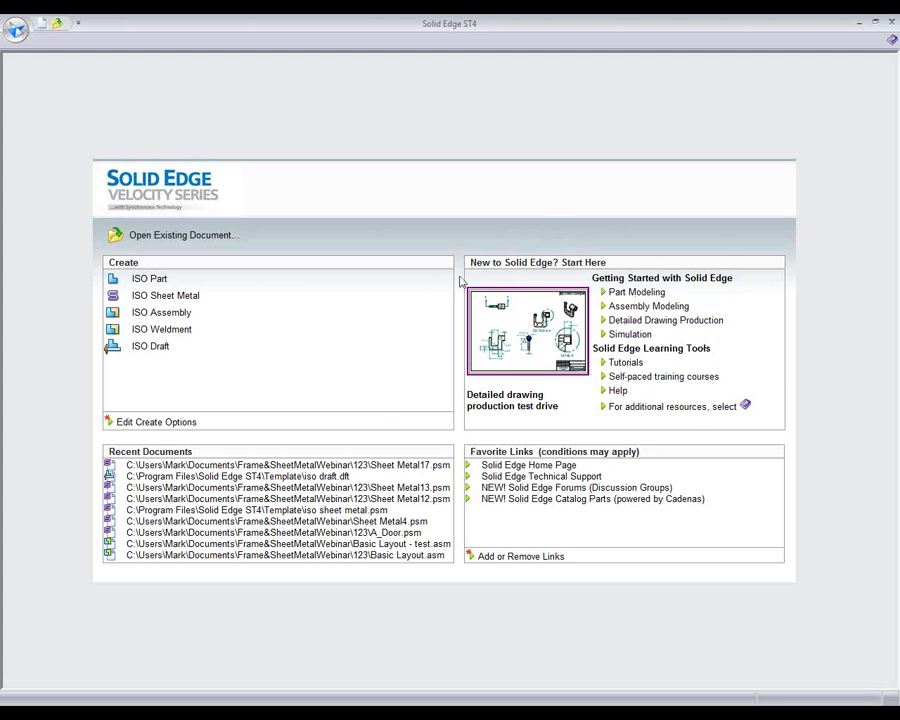
Create a new ISO Sheet Metal document and choose Stainless Steel, 304 in its material table.
{"action": "left_click", "coordinate": [170, 296]}
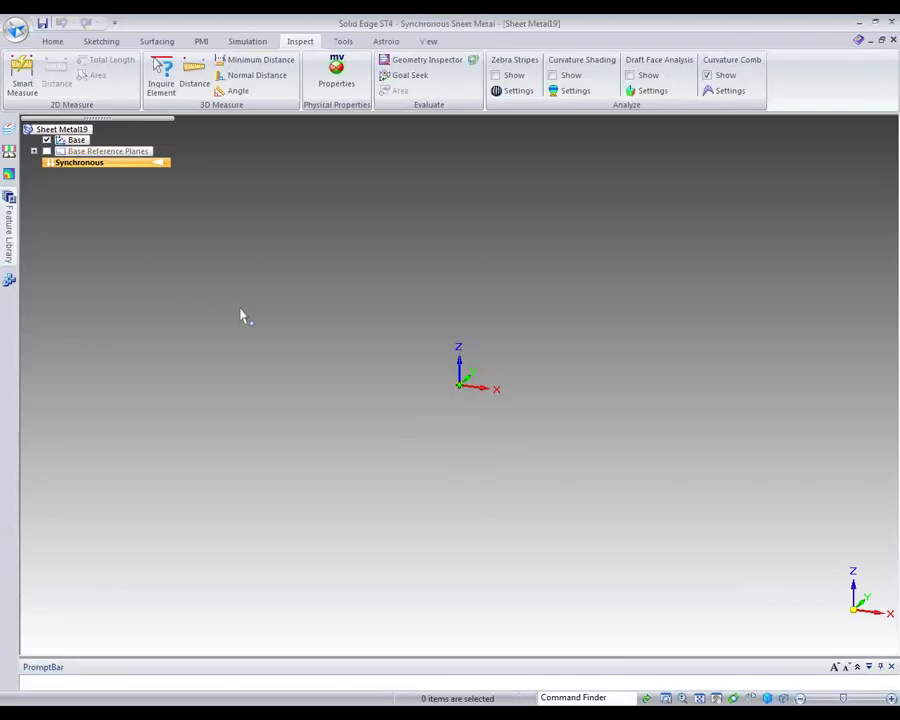
{"action": "left_click", "coordinate": [16, 28]}
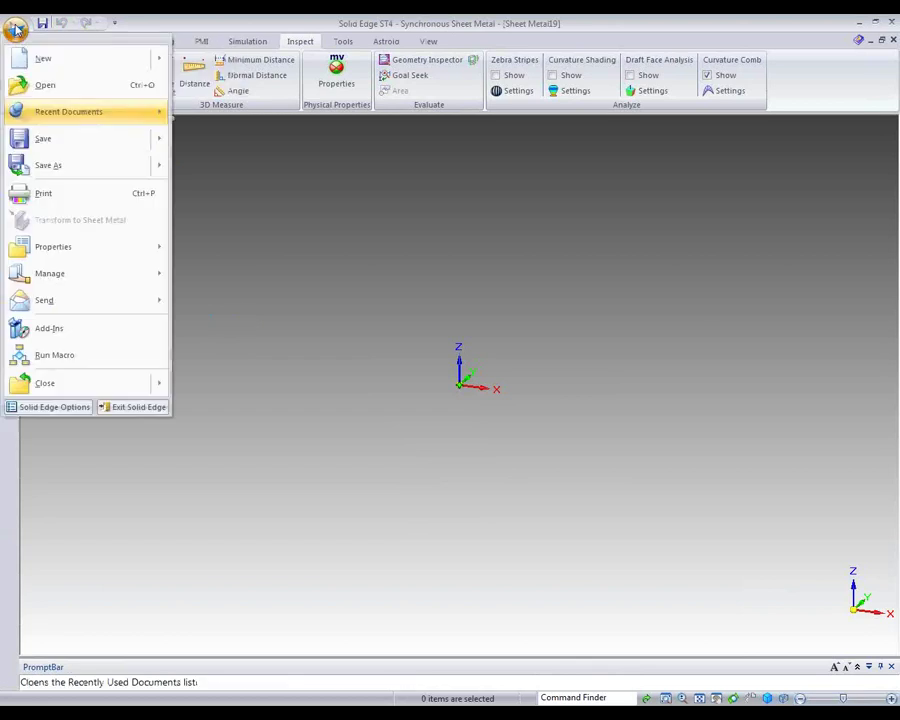
{"action": "mouse_move", "coordinate": [60, 272]}
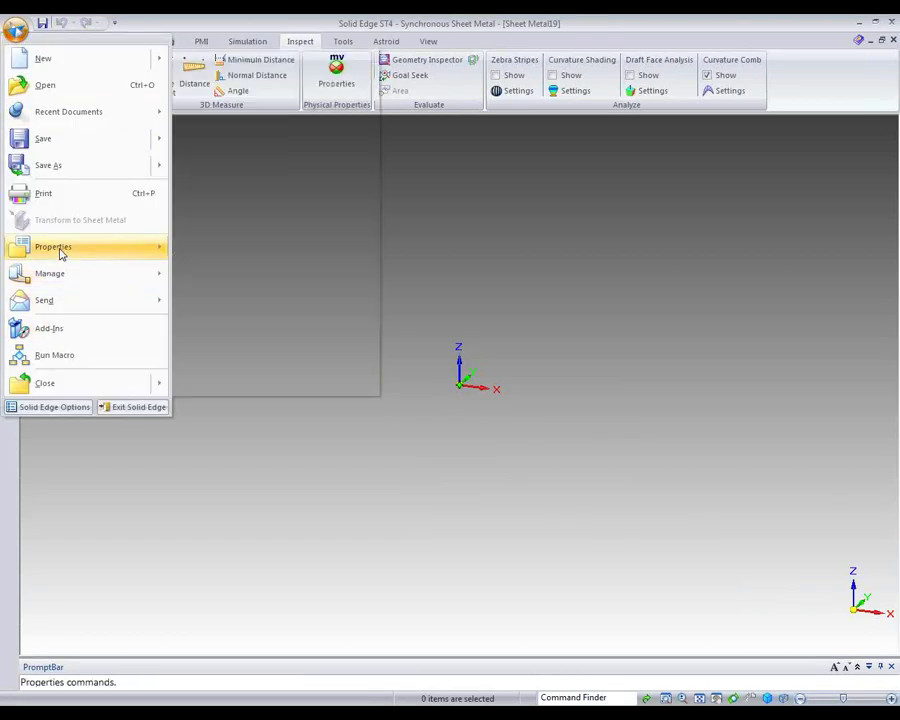
{"action": "left_click", "coordinate": [268, 80]}
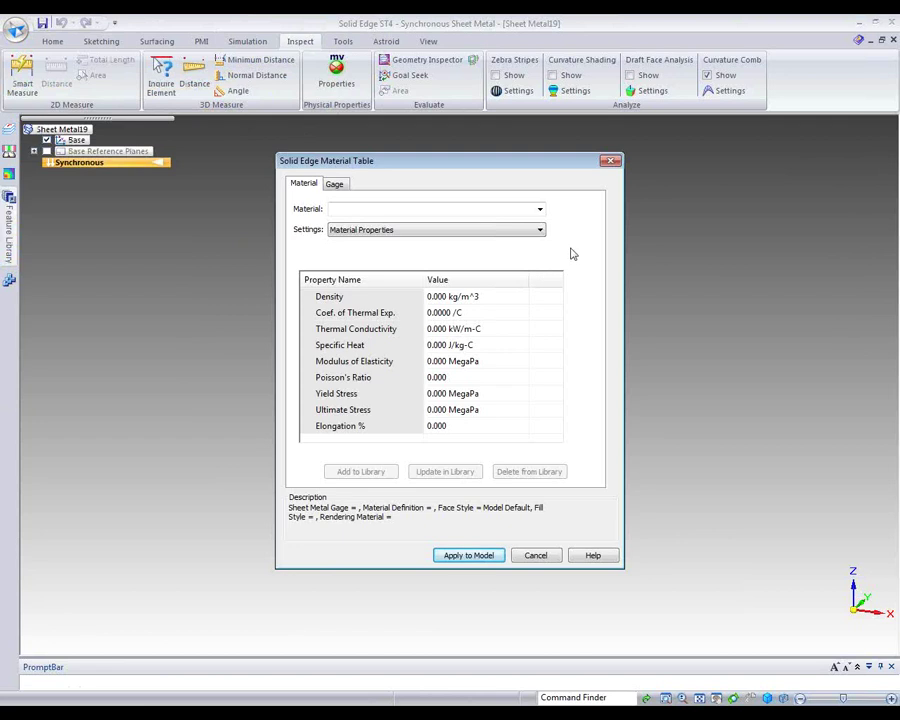
{"action": "left_click", "coordinate": [539, 209]}
{"action": "left_click_drag", "start_coordinate": [541, 240], "coordinate": [545, 368]}
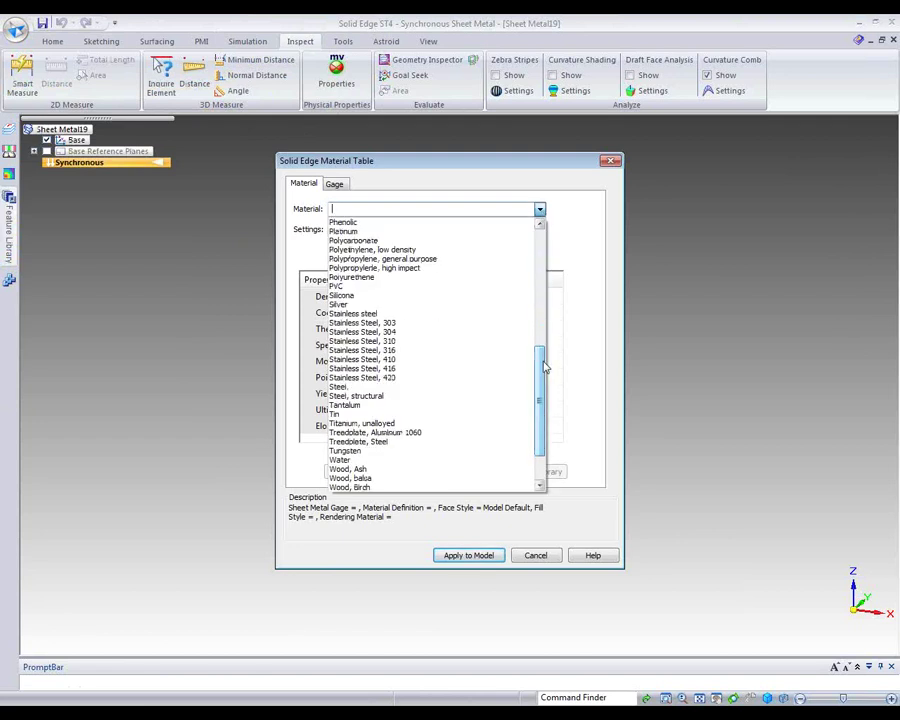
{"action": "left_click", "coordinate": [380, 332]}
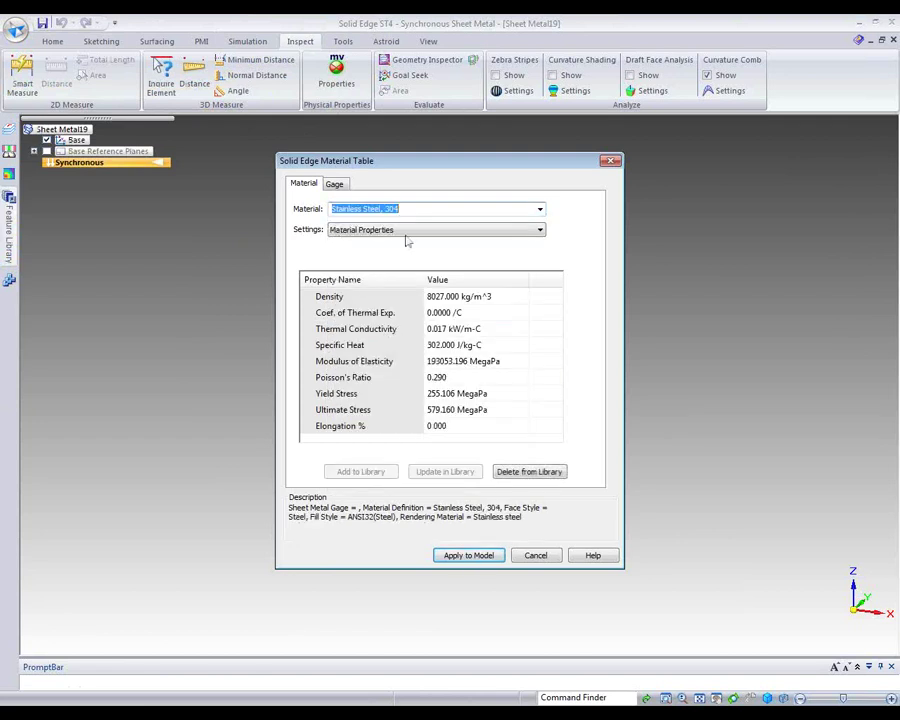
Set the sheet metal gage to 10 Gage from the Excel file's Steel 01 gage table and apply the material settings to the model.
{"action": "left_click", "coordinate": [334, 183]}
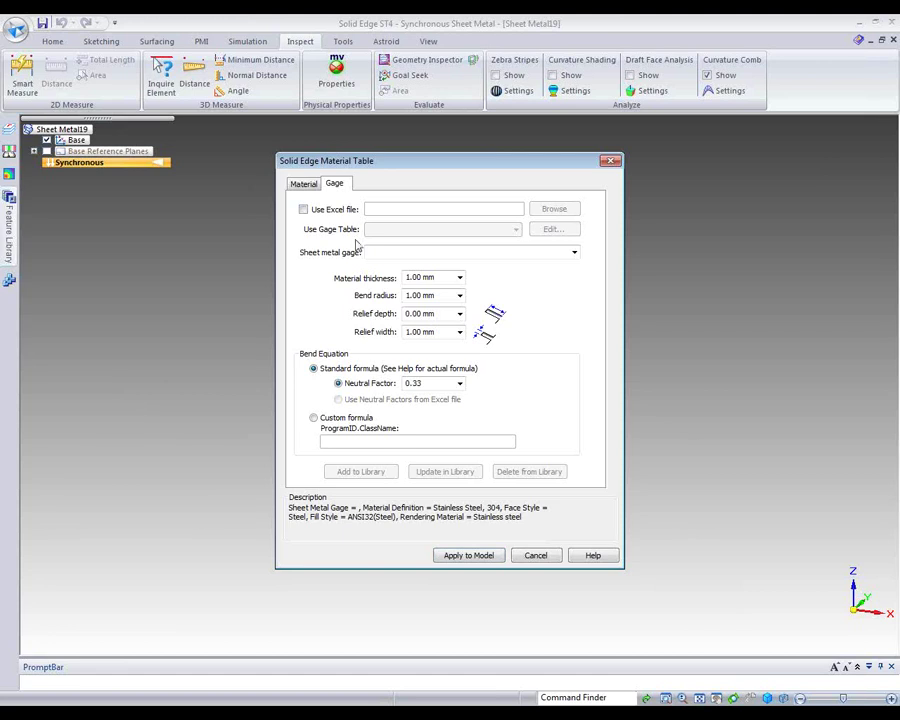
{"action": "left_click", "coordinate": [303, 210]}
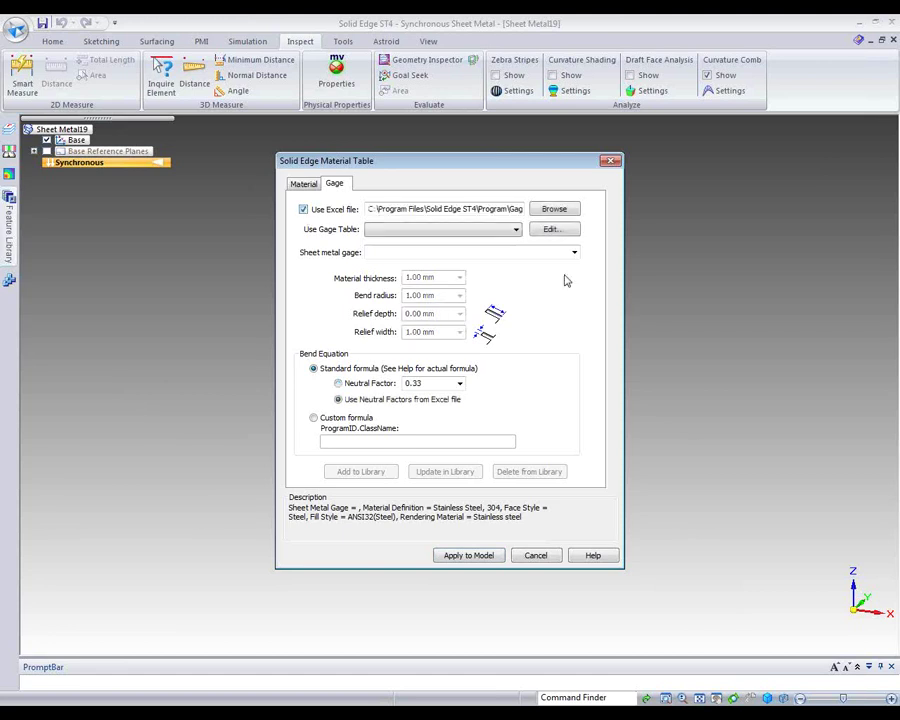
{"action": "left_click", "coordinate": [516, 232]}
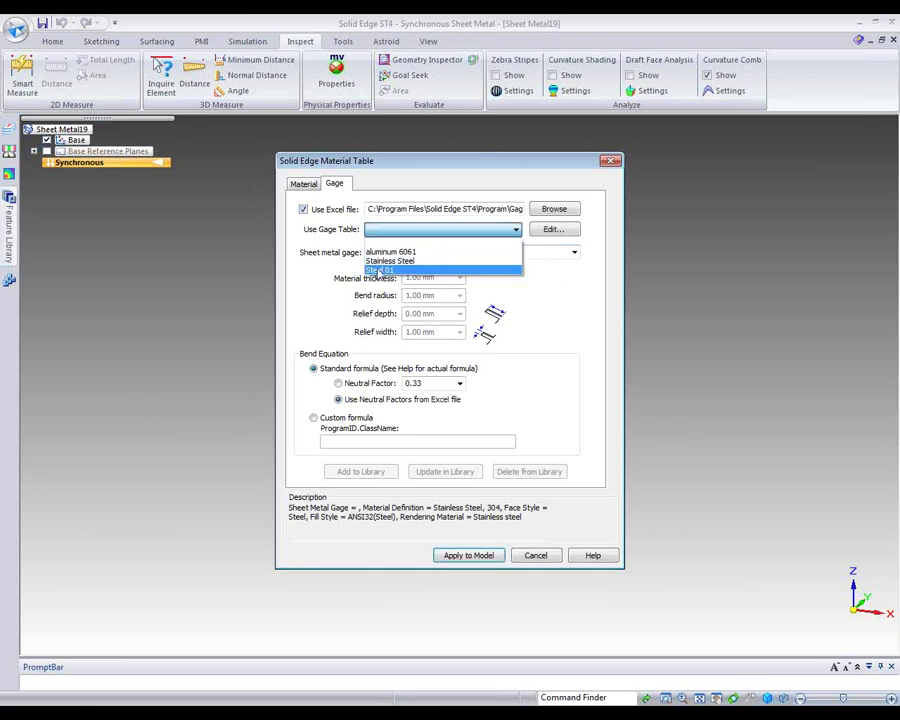
{"action": "left_click", "coordinate": [505, 267]}
{"action": "left_click", "coordinate": [574, 252]}
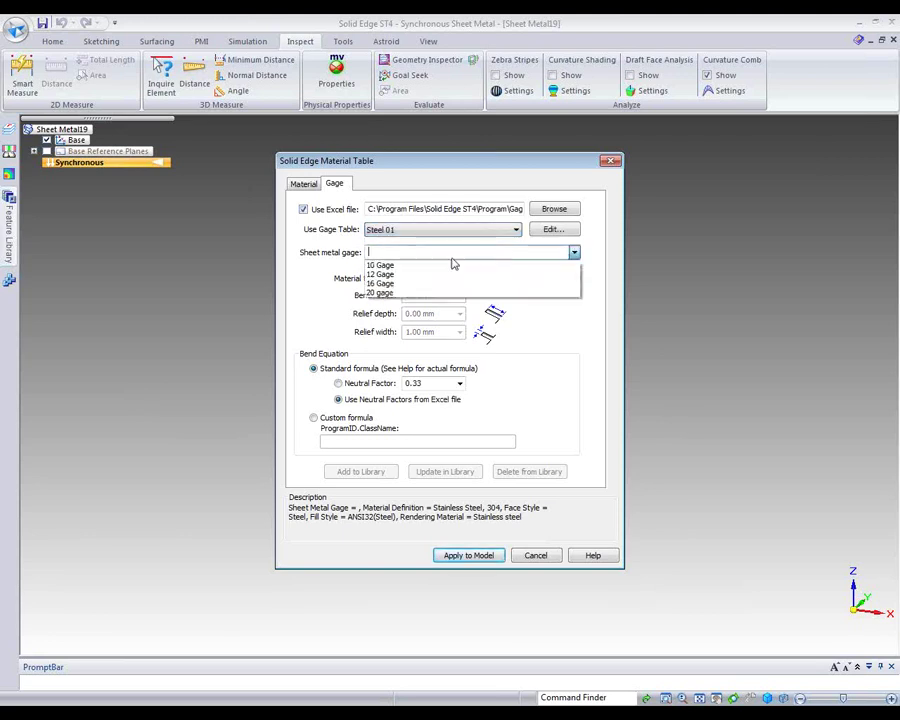
{"action": "left_click", "coordinate": [390, 265]}
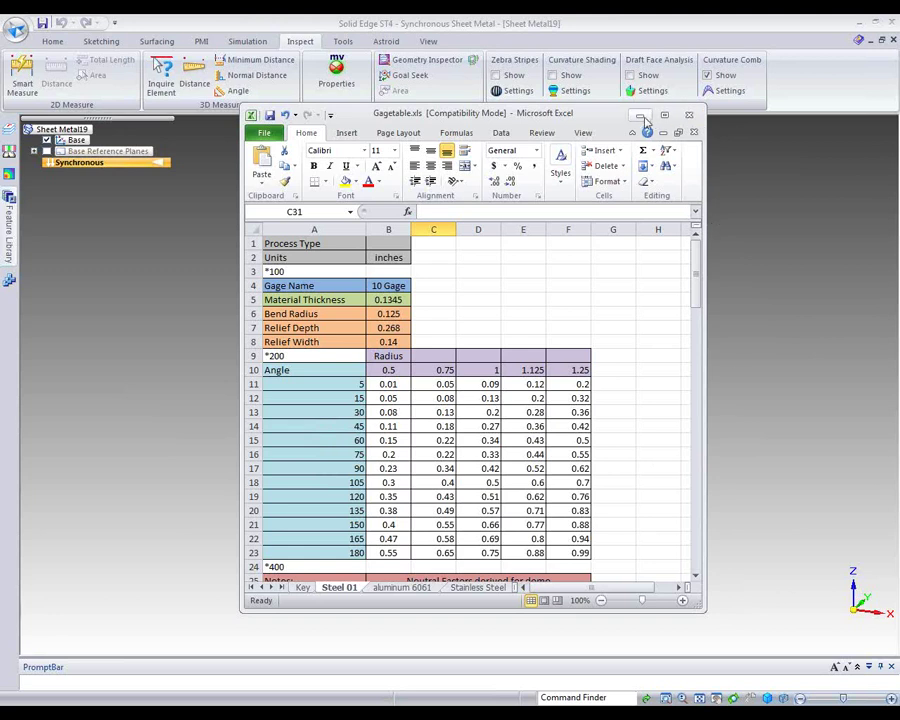
{"action": "left_click", "coordinate": [689, 115]}
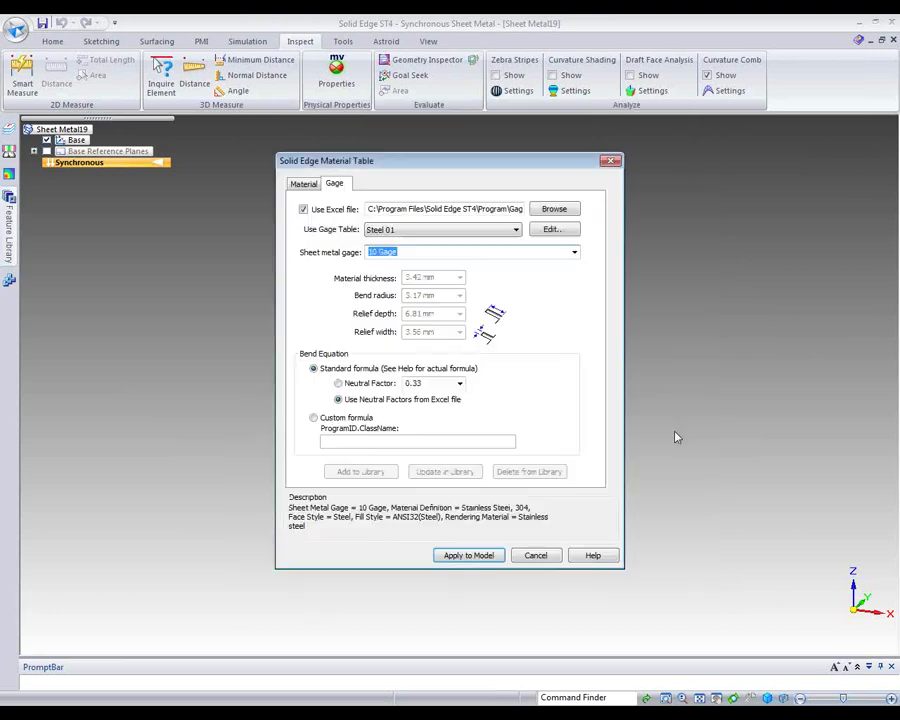
{"action": "left_click", "coordinate": [470, 556]}
{"action": "left_click", "coordinate": [550, 407]}
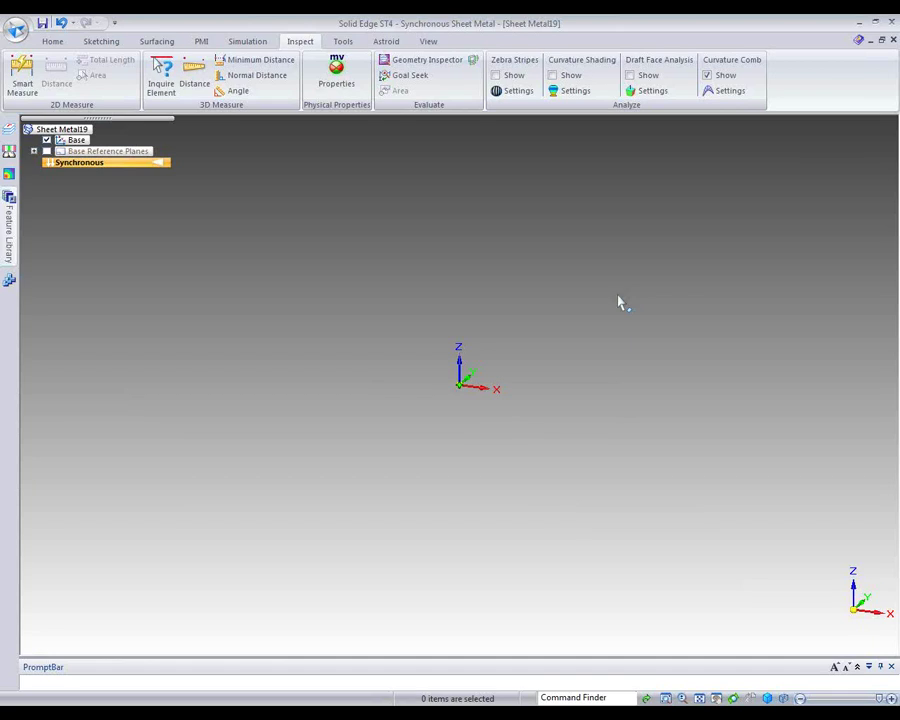
Sketch an L-shaped line profile on the XZ base plane, about 67 mm up Z and 137 mm along X from the origin.
{"action": "left_click", "coordinate": [52, 41]}
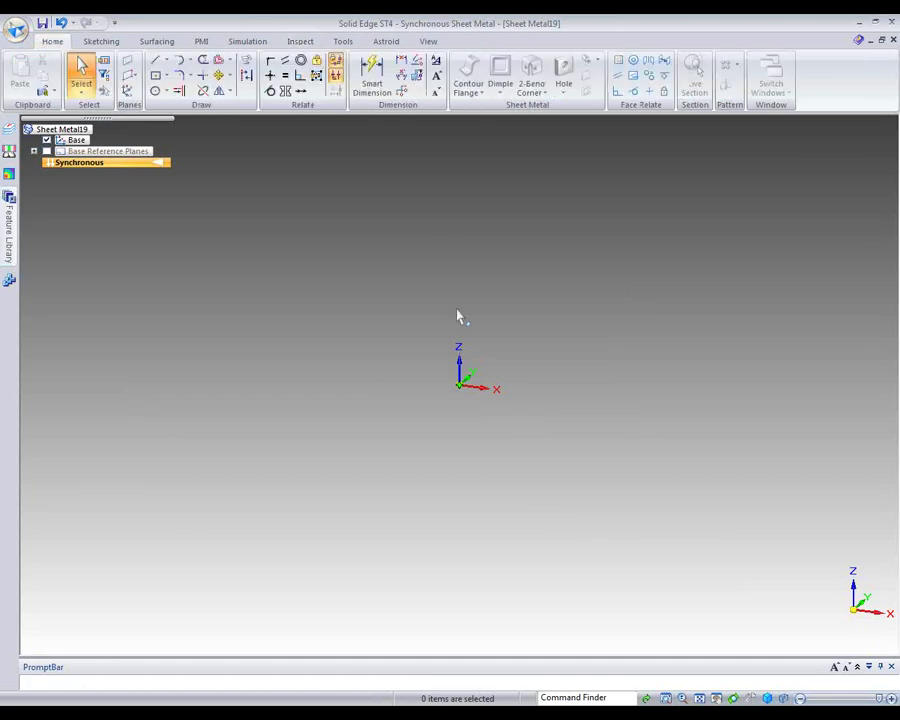
{"action": "right_click", "coordinate": [503, 269]}
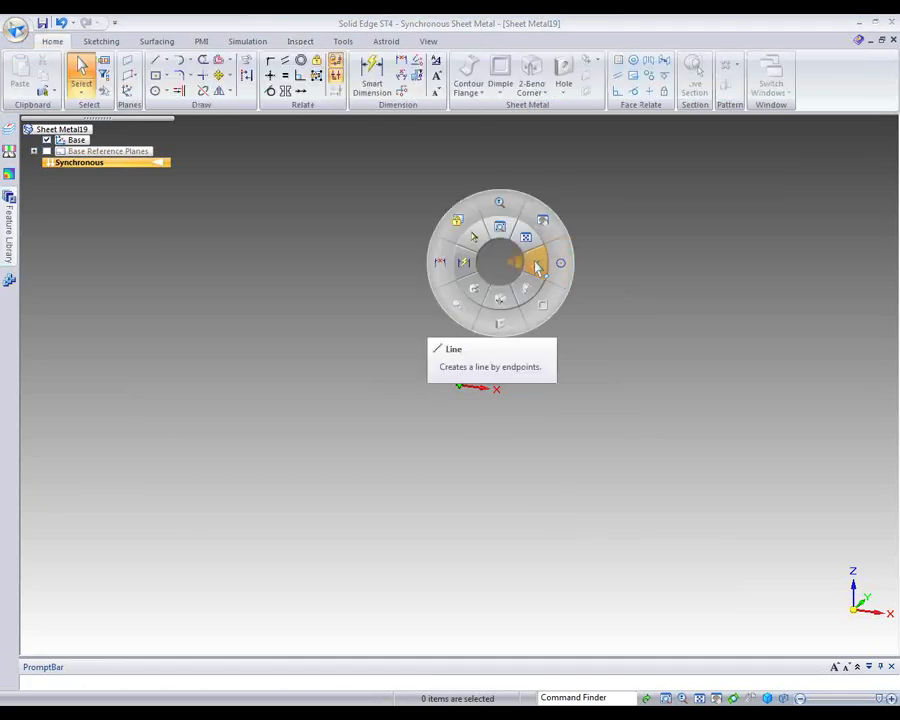
{"action": "left_click", "coordinate": [533, 259]}
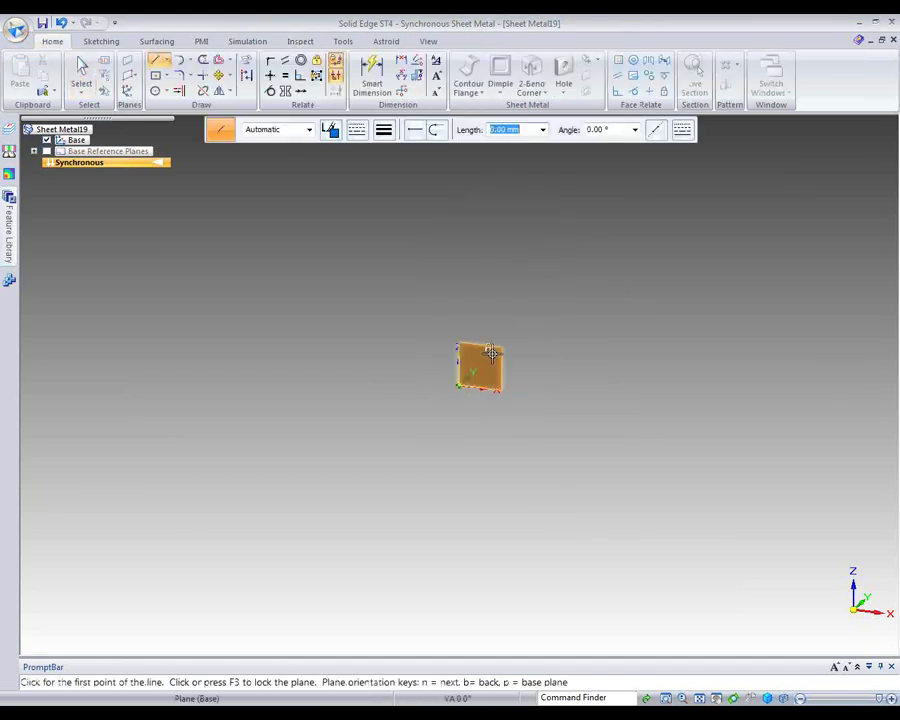
{"action": "left_click", "coordinate": [487, 348]}
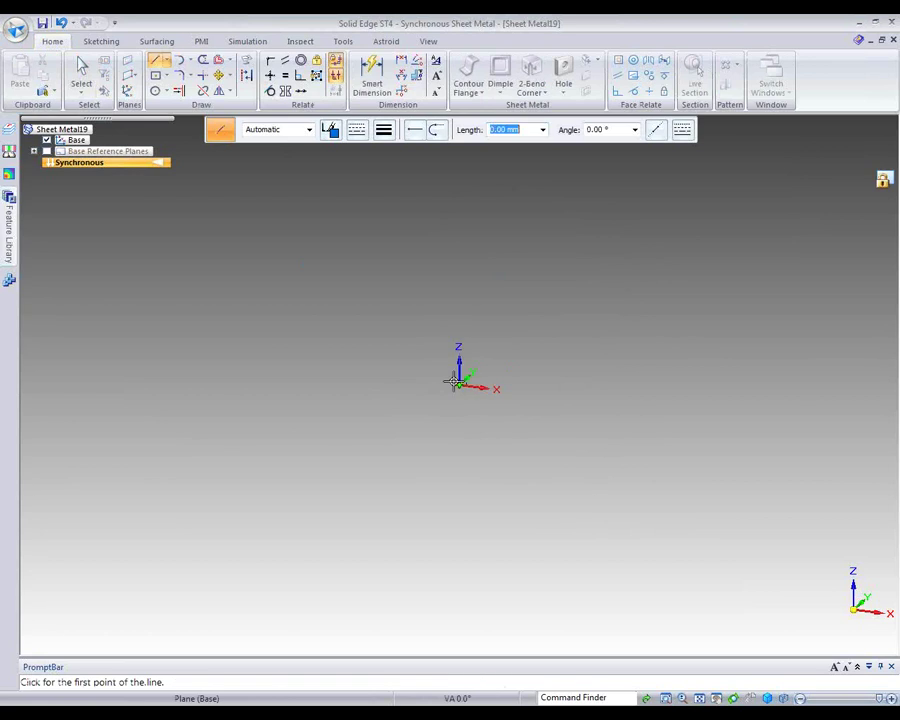
{"action": "left_click", "coordinate": [460, 254]}
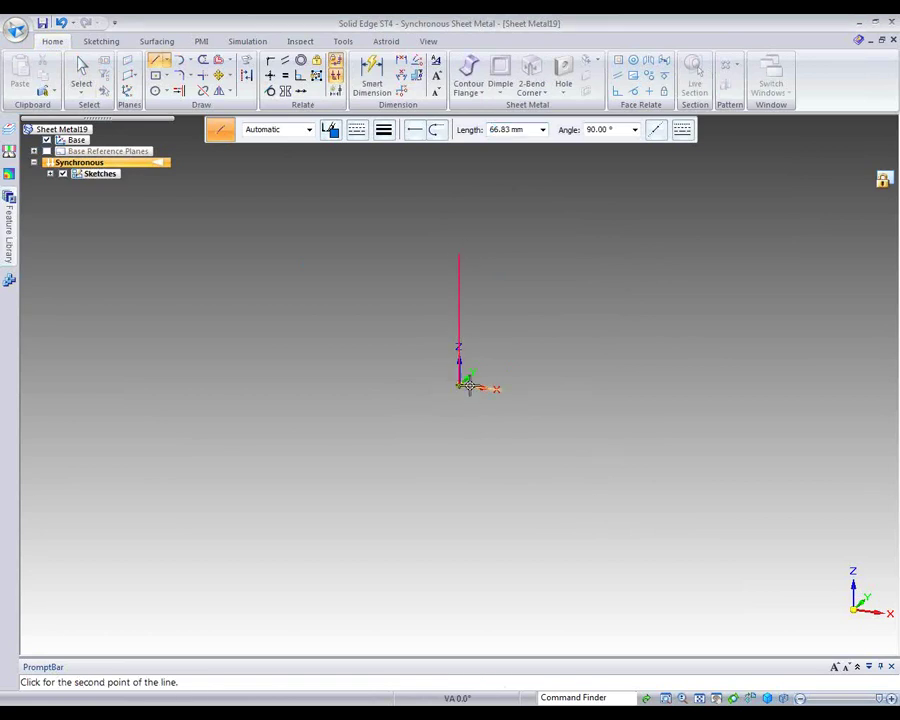
{"action": "left_click", "coordinate": [459, 384]}
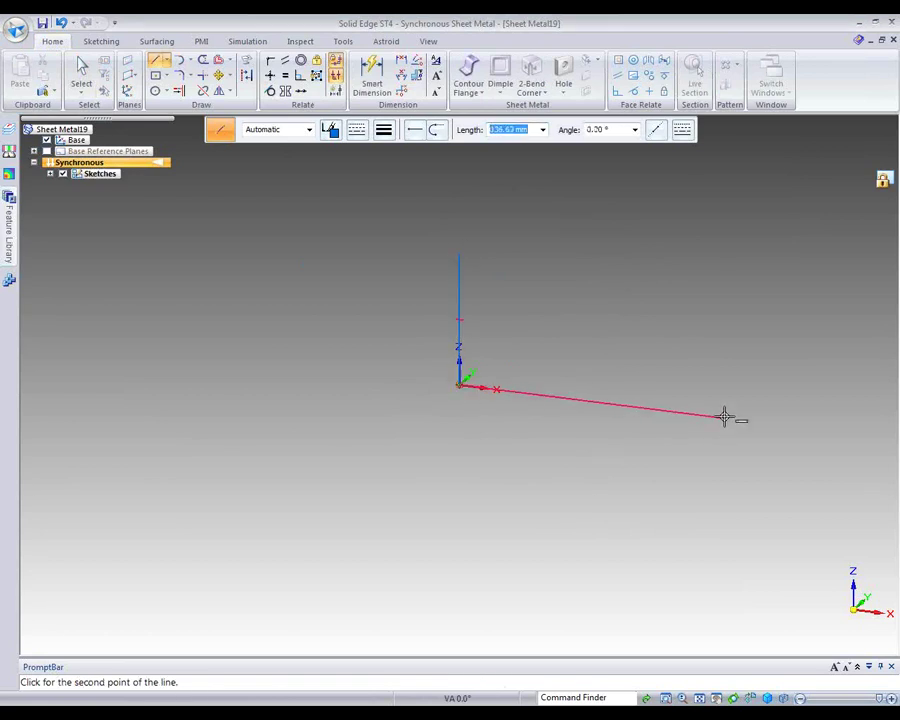
{"action": "left_click", "coordinate": [724, 416]}
{"action": "right_click", "coordinate": [734, 383]}
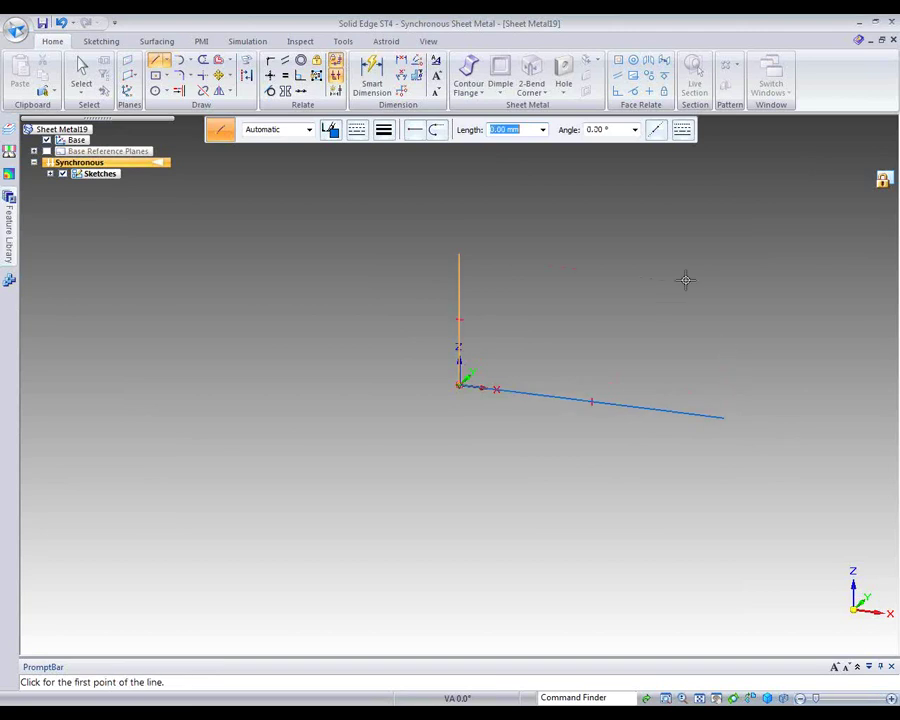
Create a contour flange from the L-shaped sketch with a symmetric extent of 120 mm.
{"action": "right_click", "coordinate": [690, 308]}
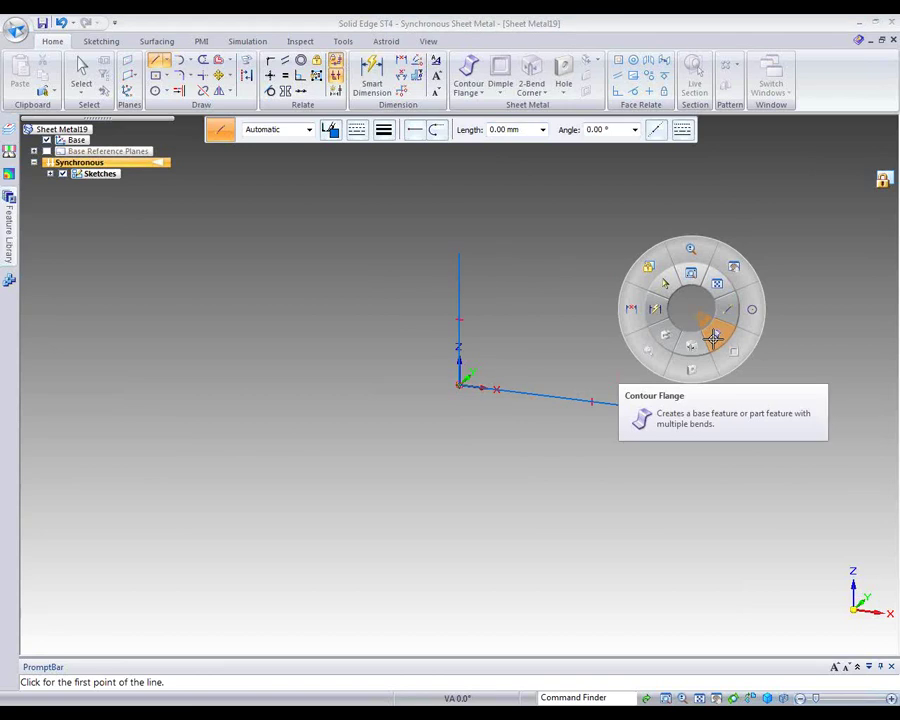
{"action": "left_click", "coordinate": [713, 338]}
{"action": "left_click", "coordinate": [559, 399]}
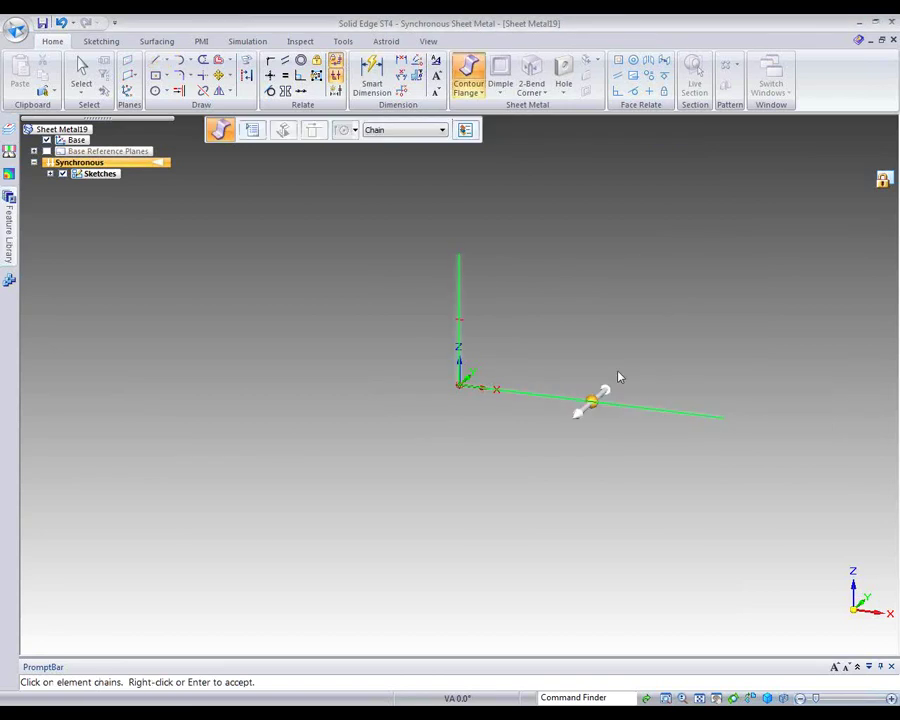
{"action": "left_click", "coordinate": [603, 396]}
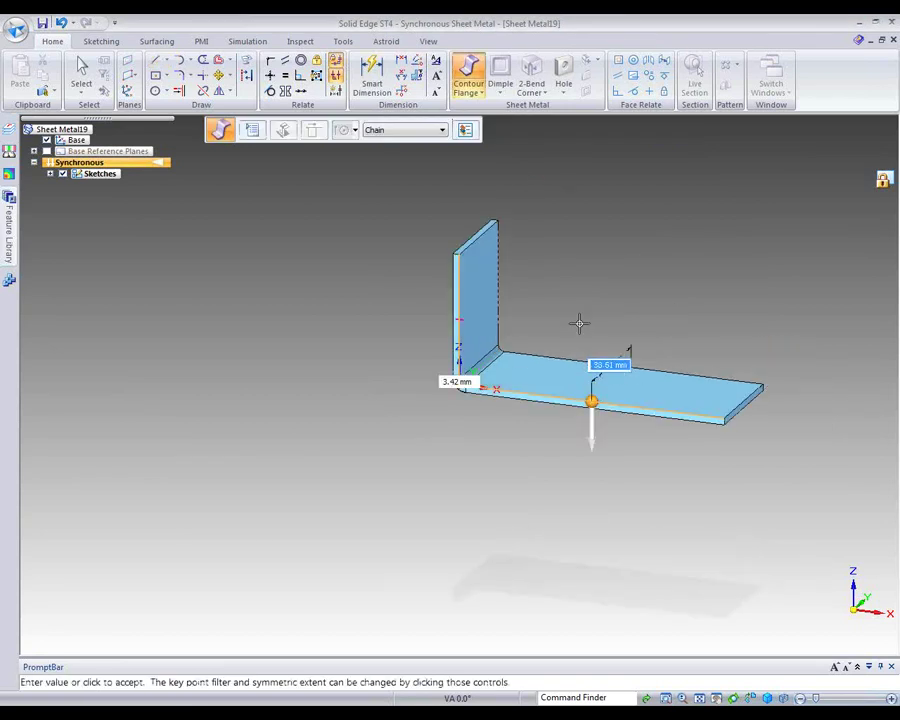
{"action": "left_click", "coordinate": [285, 131]}
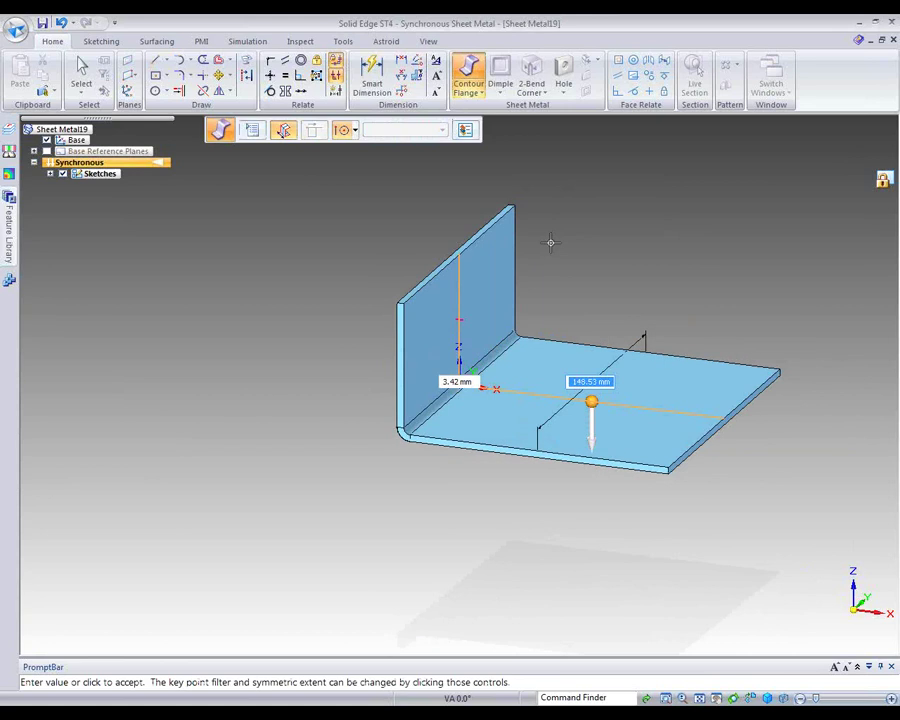
{"action": "type", "text": "120"}
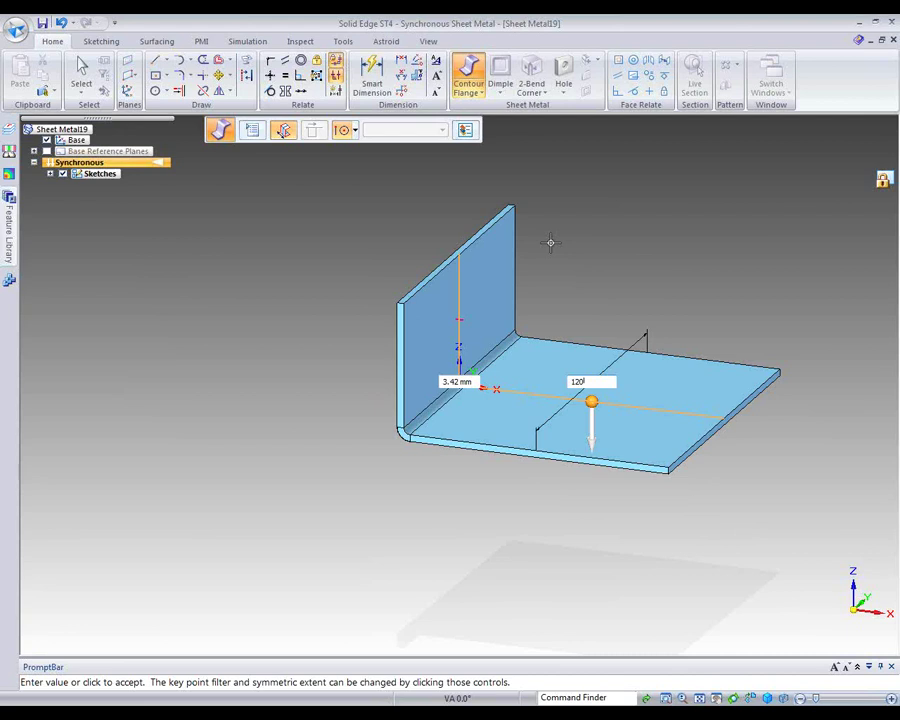
{"action": "key", "text": "Return"}
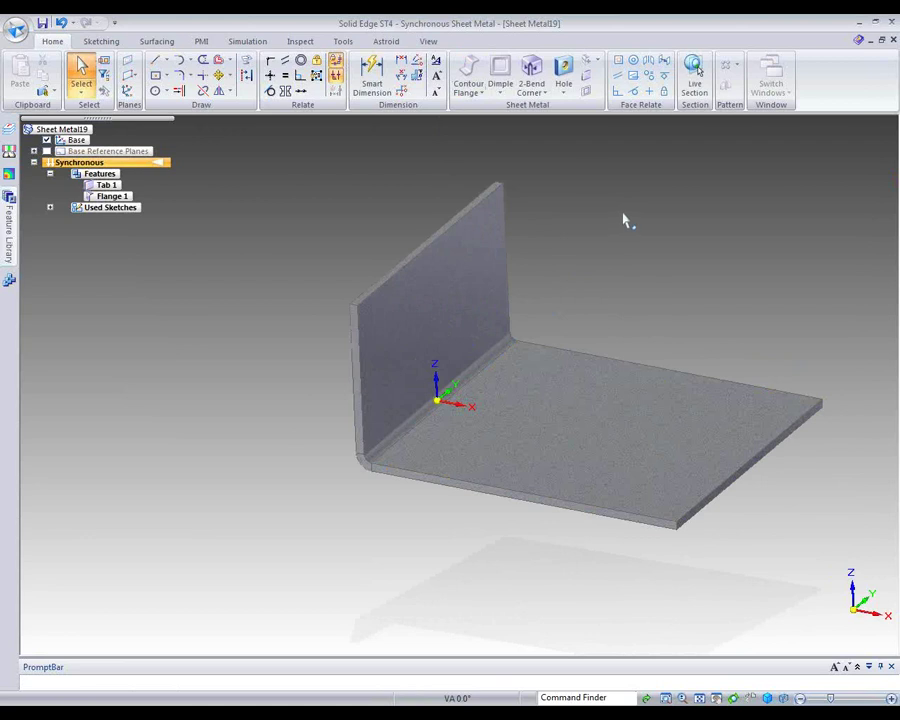
Round the two free outer corners of the horizontal plate with a 35 mm Break Corner radius.
{"action": "left_click", "coordinate": [586, 75]}
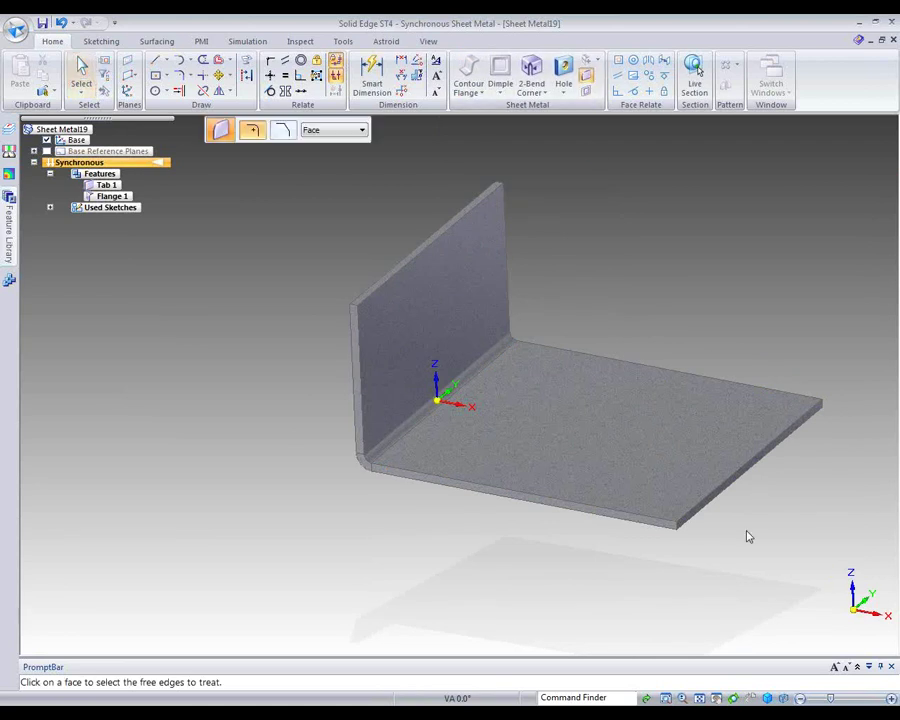
{"action": "left_click", "coordinate": [678, 528]}
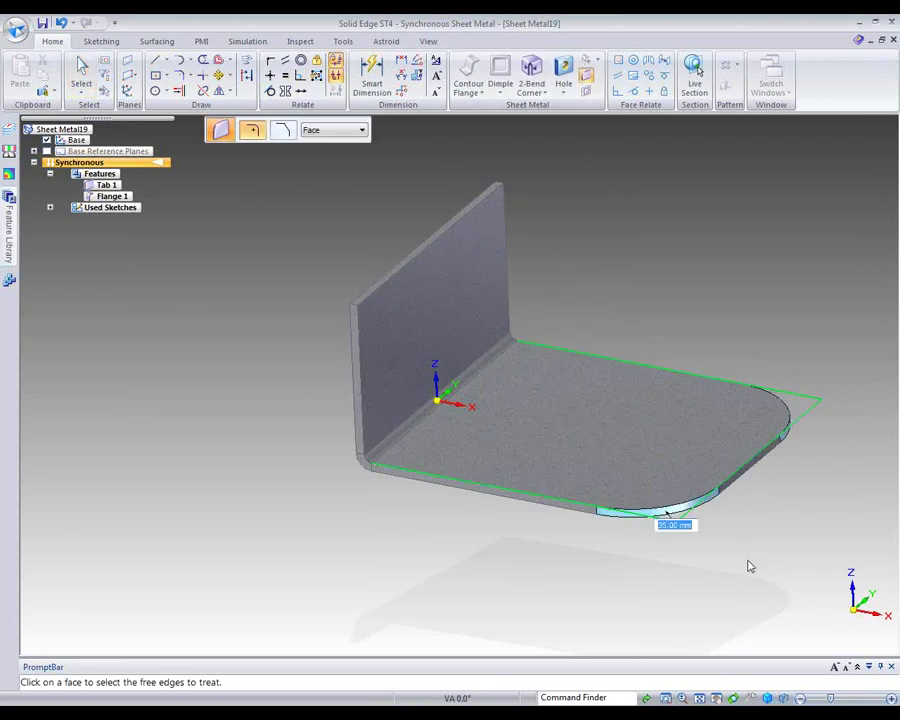
{"action": "right_click", "coordinate": [747, 565]}
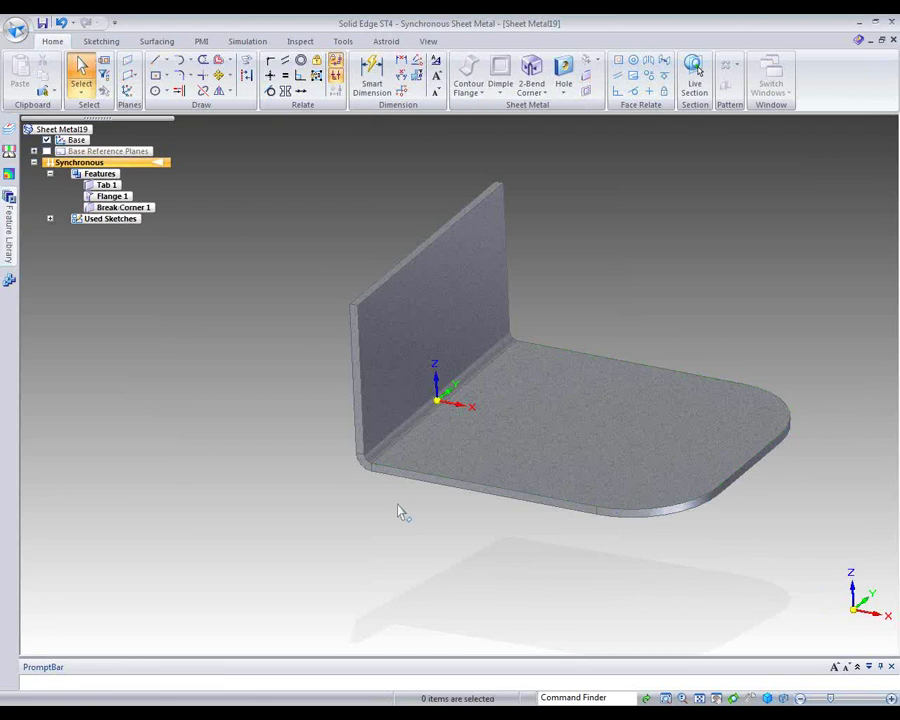
Rotate the horizontal plate's long side face about its bend end so both sides taper symmetrically to a fully rounded tip.
{"action": "left_click", "coordinate": [418, 478]}
{"action": "left_click", "coordinate": [416, 477]}
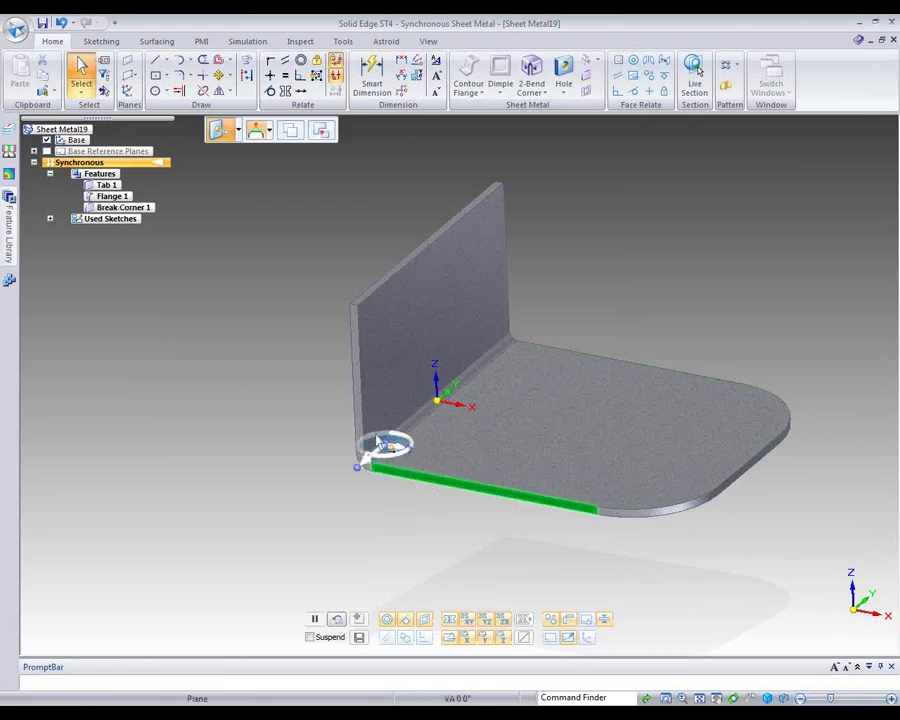
{"action": "left_click", "coordinate": [376, 424]}
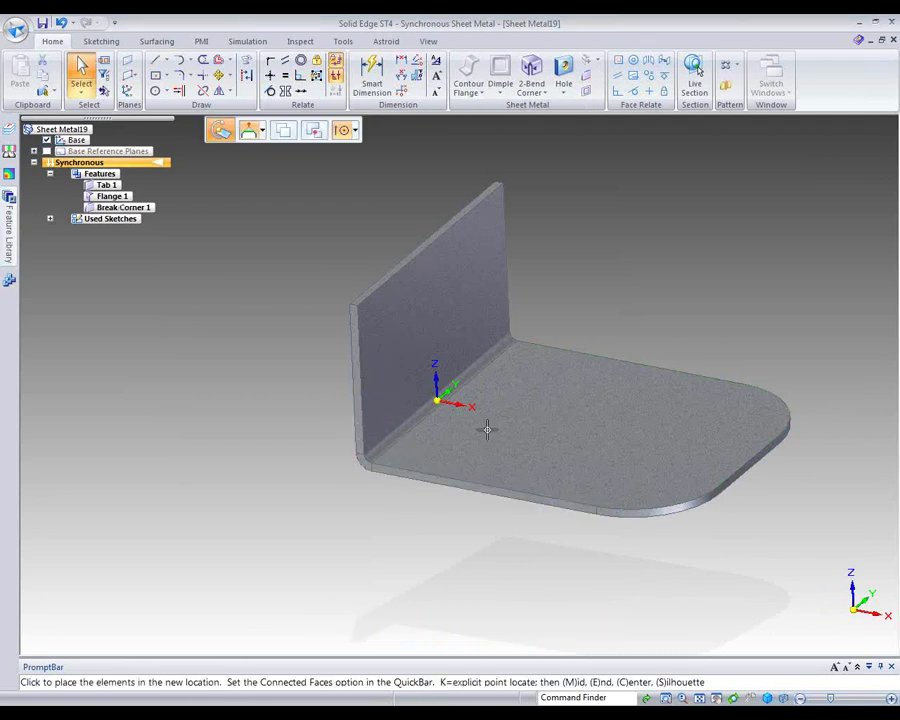
{"action": "left_click", "coordinate": [543, 429]}
{"action": "key", "text": "Escape"}
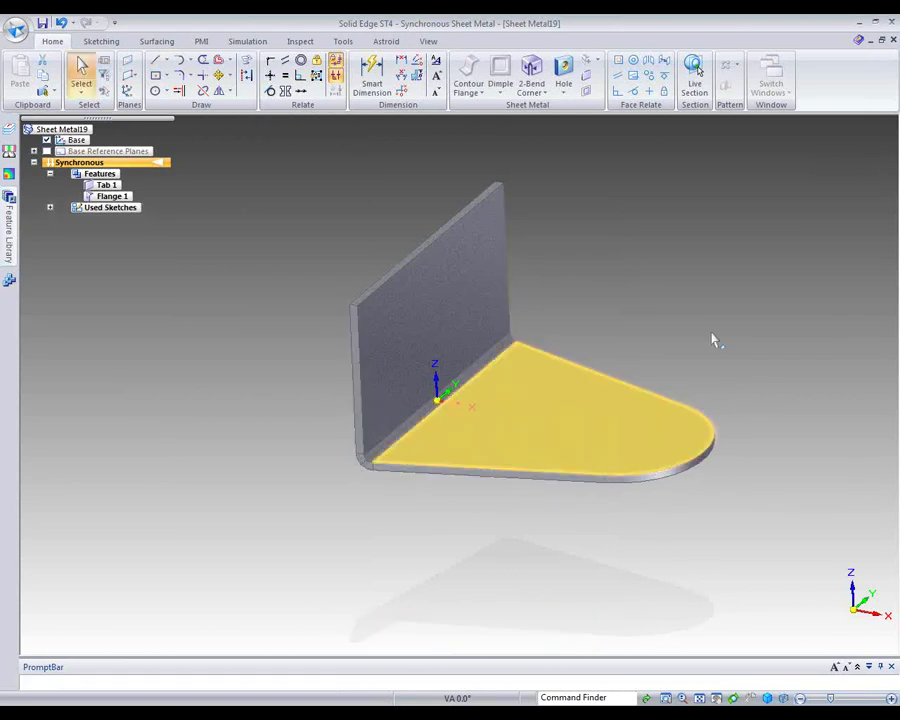
Sketch a 35 mm diameter circle on the horizontal plate's top face, concentric with its rounded tip.
{"action": "mouse_move", "coordinate": [832, 480]}
{"action": "middle_mouse_down"}
{"action": "mouse_move", "coordinate": [810, 594]}
{"action": "mouse_move", "coordinate": [833, 460]}
{"action": "middle_mouse_up"}
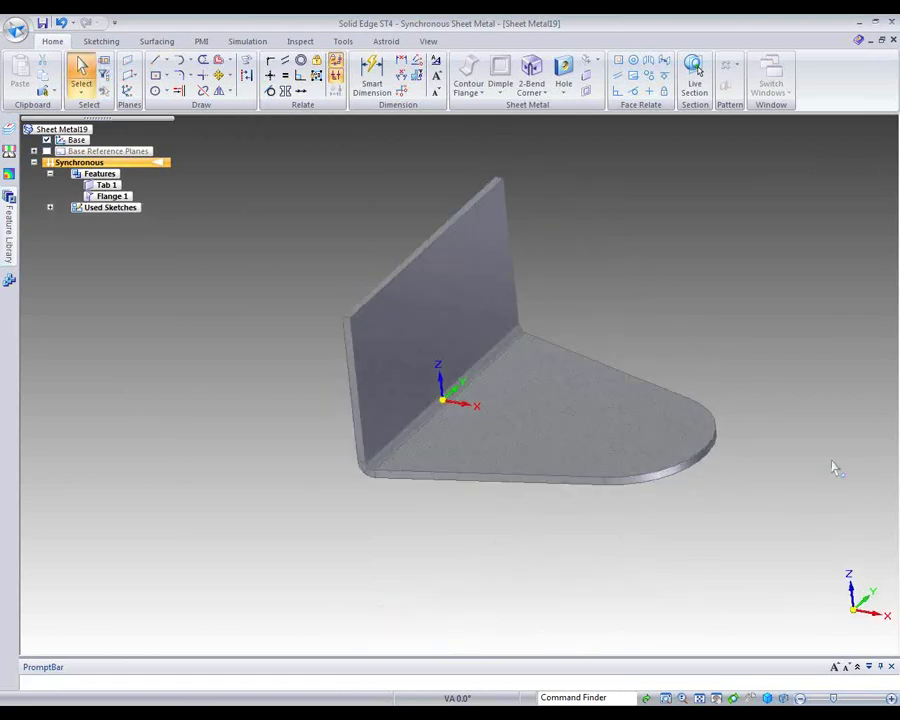
{"action": "right_click", "coordinate": [717, 354]}
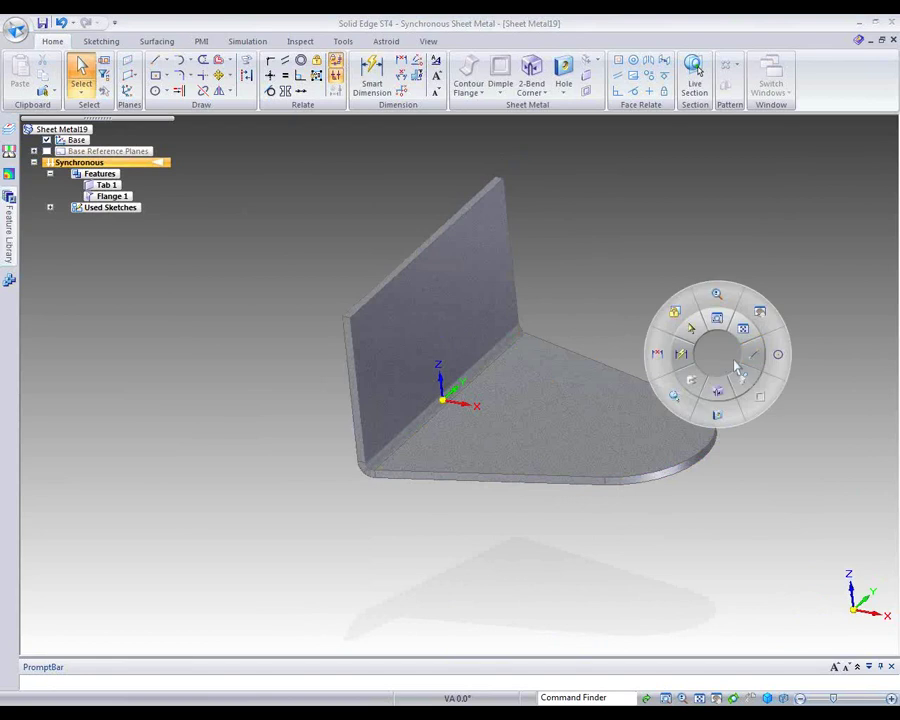
{"action": "left_click", "coordinate": [778, 366]}
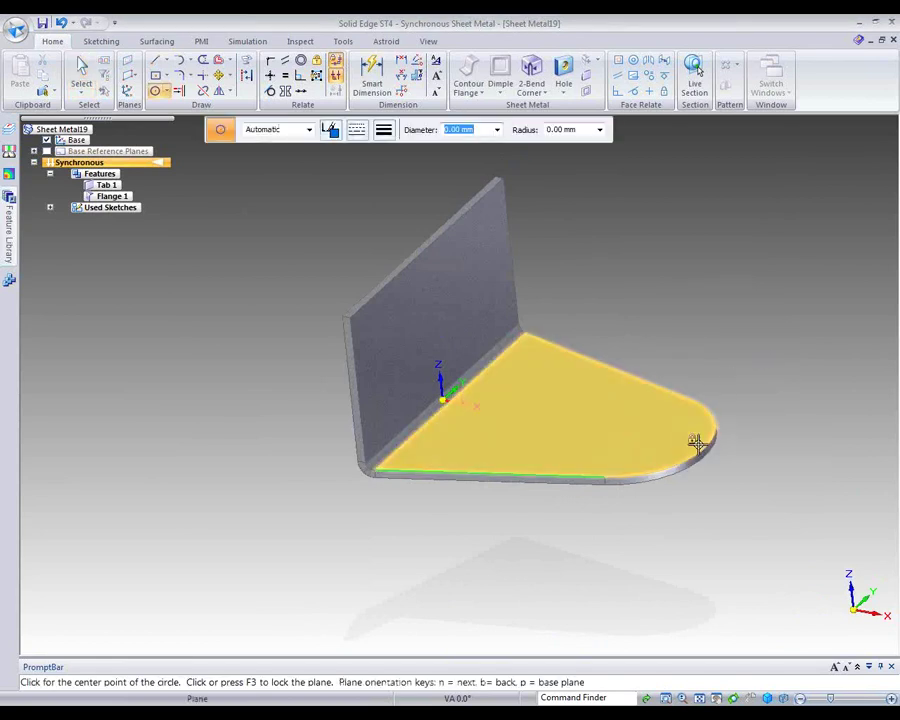
{"action": "left_click_drag", "start_coordinate": [625, 431], "coordinate": [650, 447]}
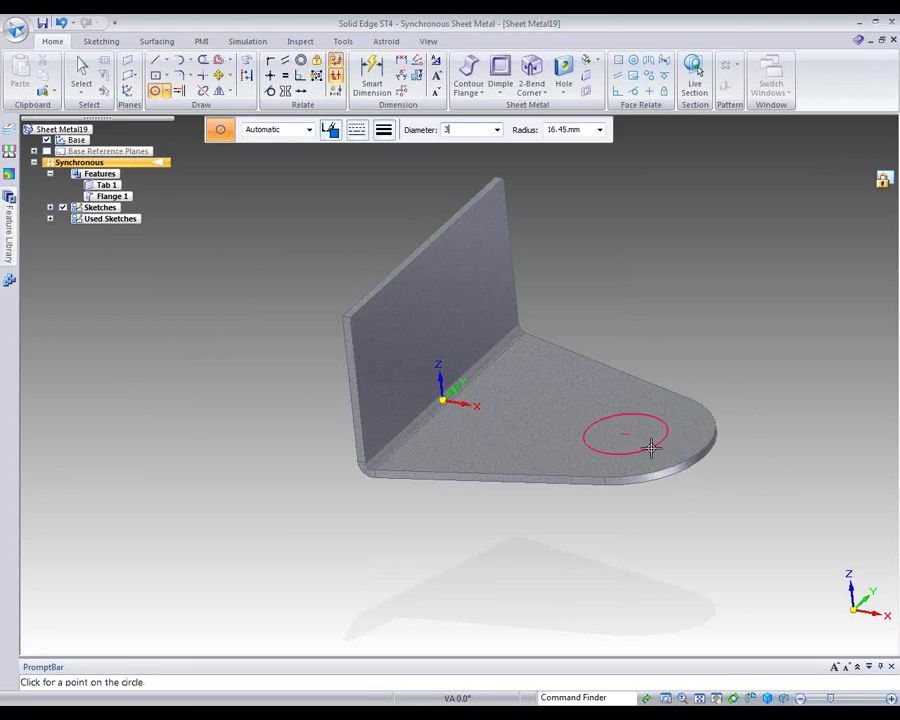
{"action": "type", "text": "38"}
{"action": "key", "text": "Tab"}
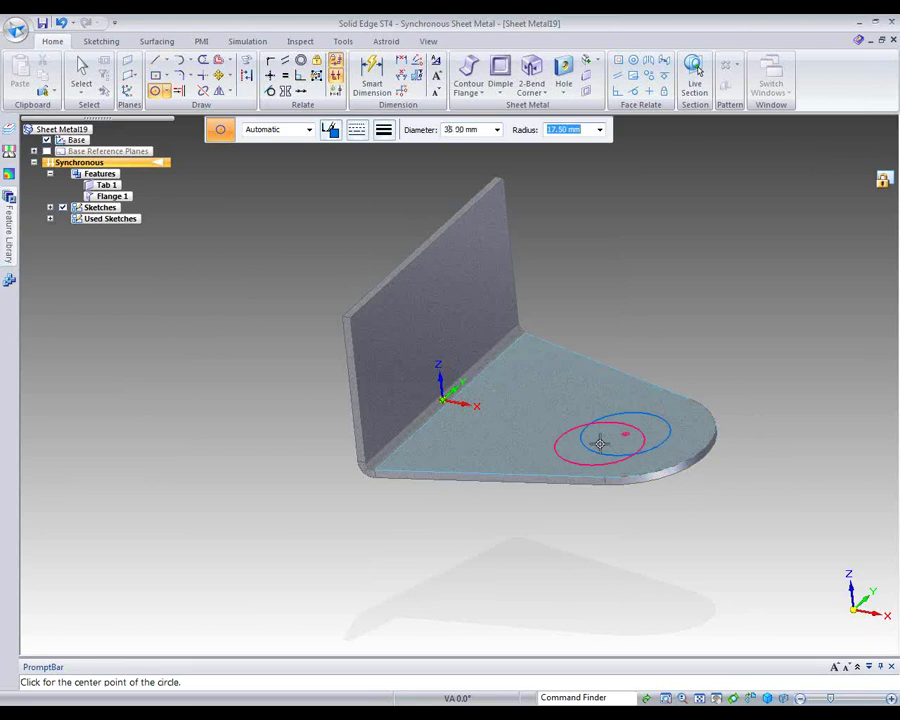
{"action": "key", "text": "Escape"}
{"action": "key", "text": "Escape"}
Cut the circular region down through the horizontal plate to make a hole at the rounded tip.
{"action": "left_click", "coordinate": [655, 437]}
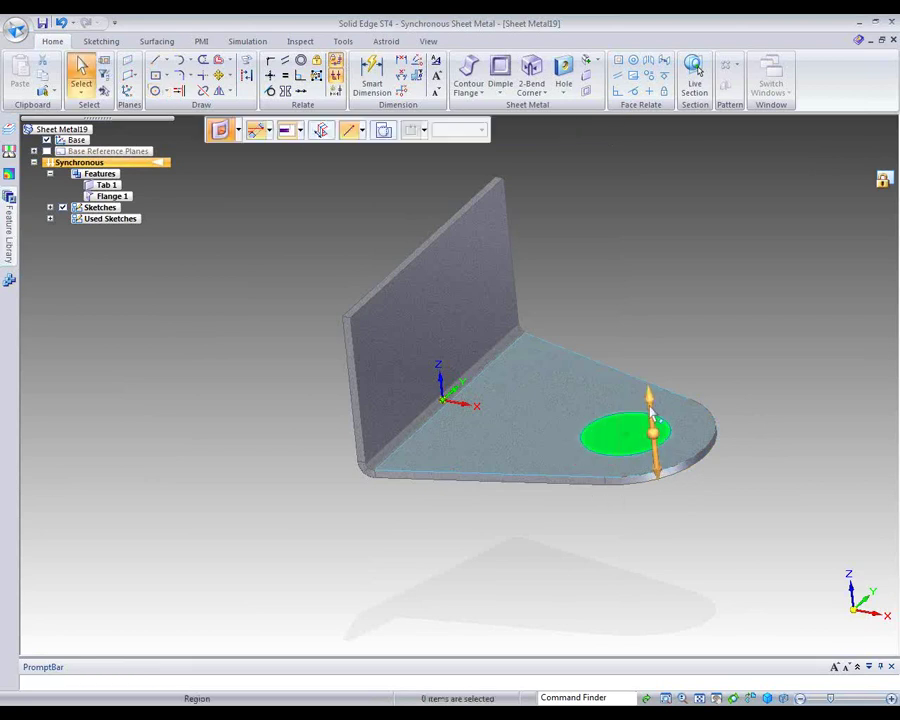
{"action": "left_click", "coordinate": [650, 410]}
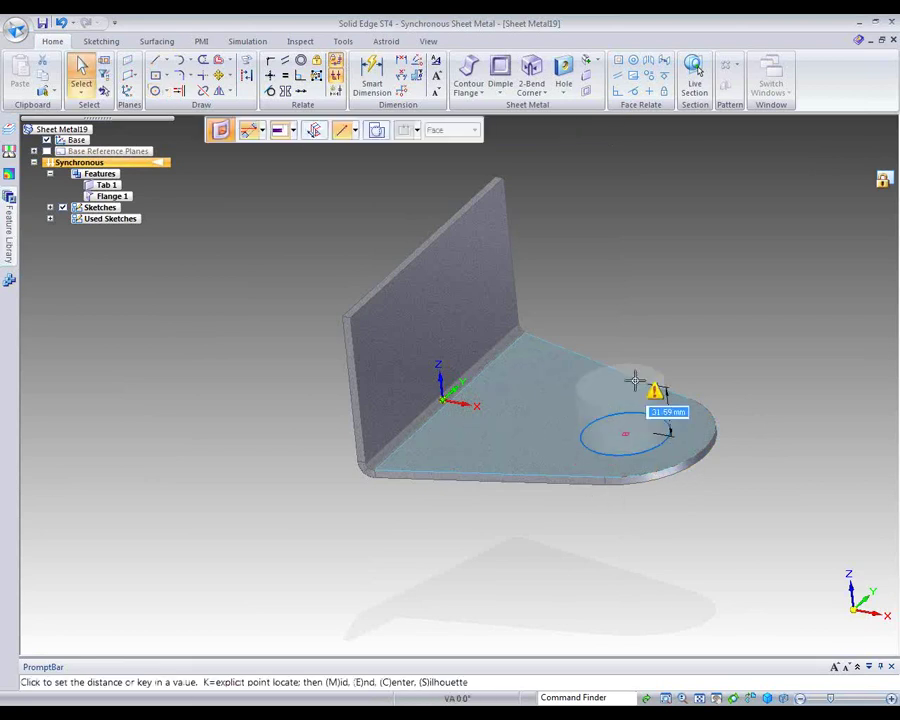
{"action": "left_click", "coordinate": [670, 474]}
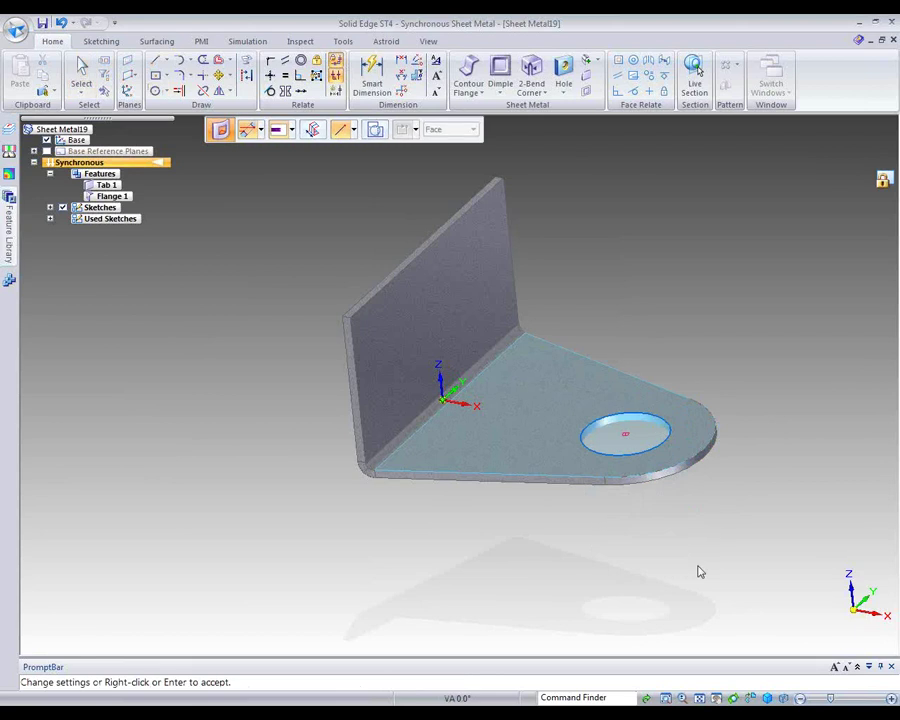
{"action": "right_click", "coordinate": [750, 500]}
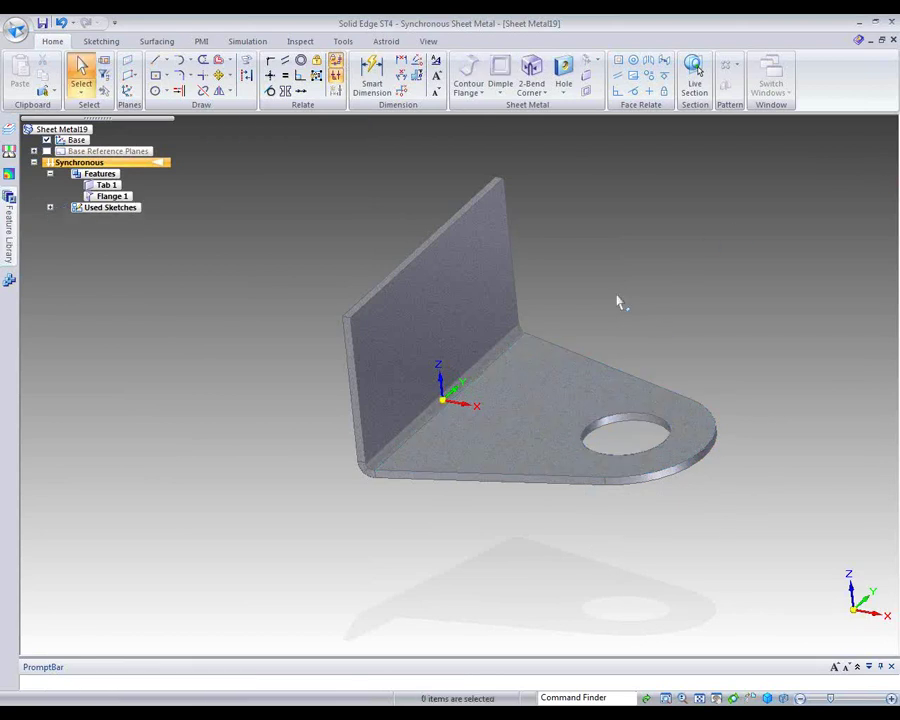
Dimension the hole's centre from the vertical plate's outer edge and set the distance to 100 mm.
{"action": "middle_click_drag", "start_coordinate": [437, 435], "coordinate": [449, 477]}
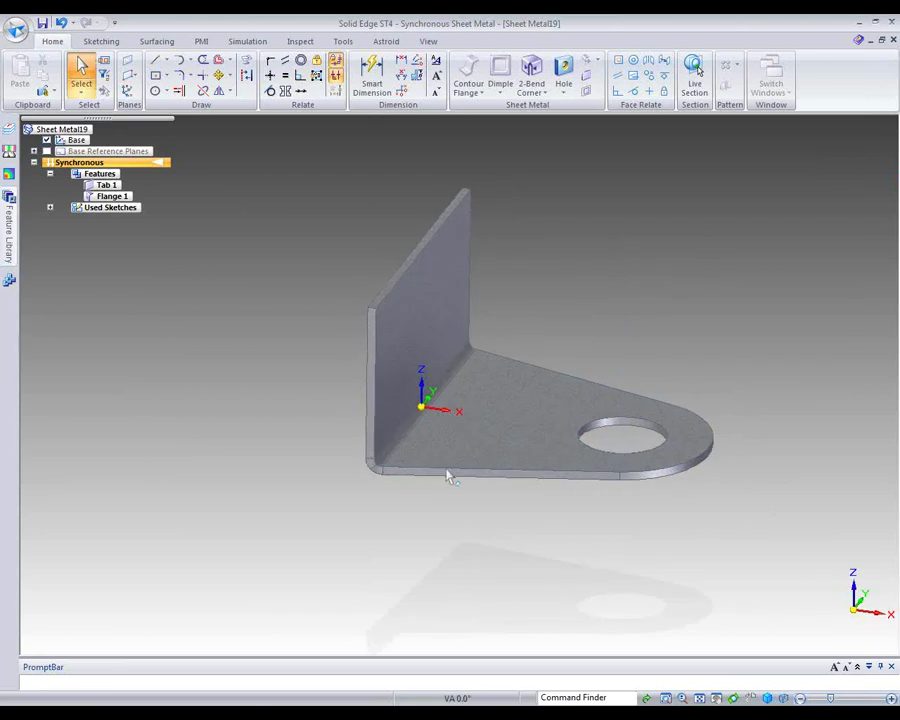
{"action": "right_click", "coordinate": [251, 390]}
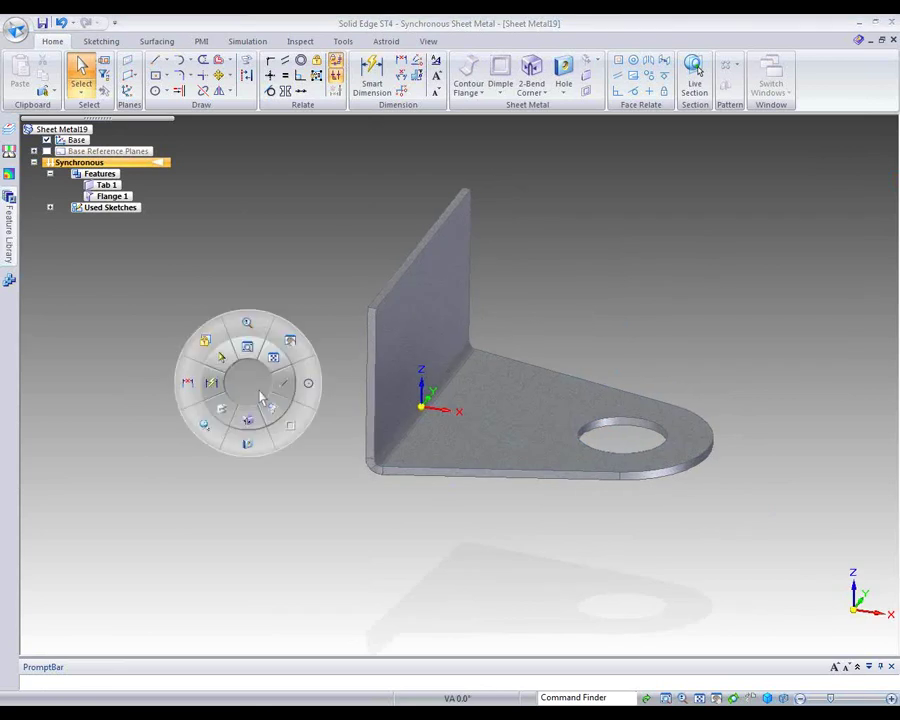
{"action": "left_click", "coordinate": [214, 382]}
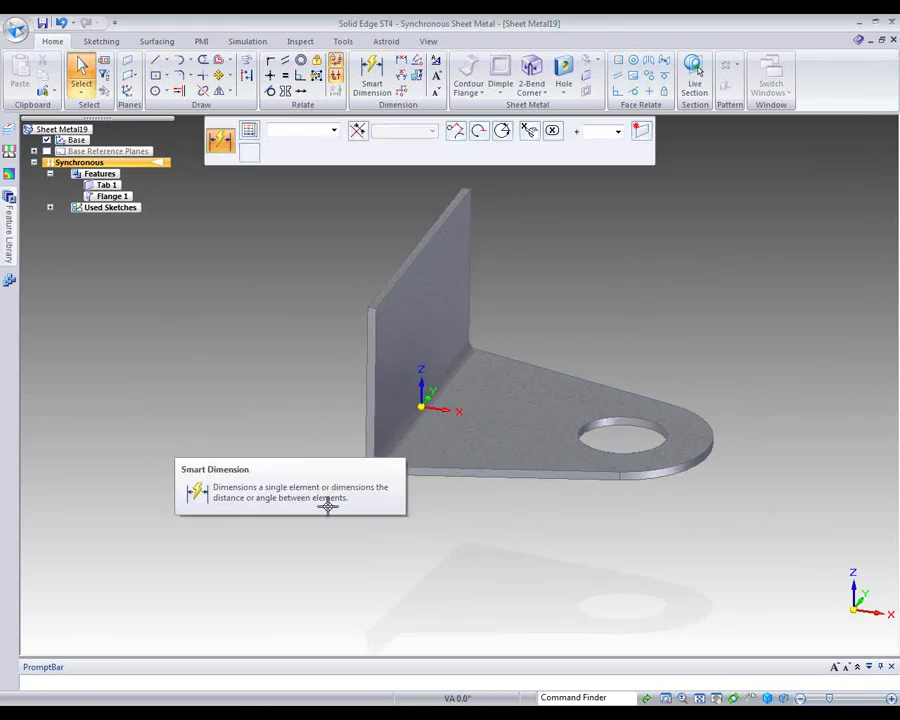
{"action": "left_click", "coordinate": [365, 366]}
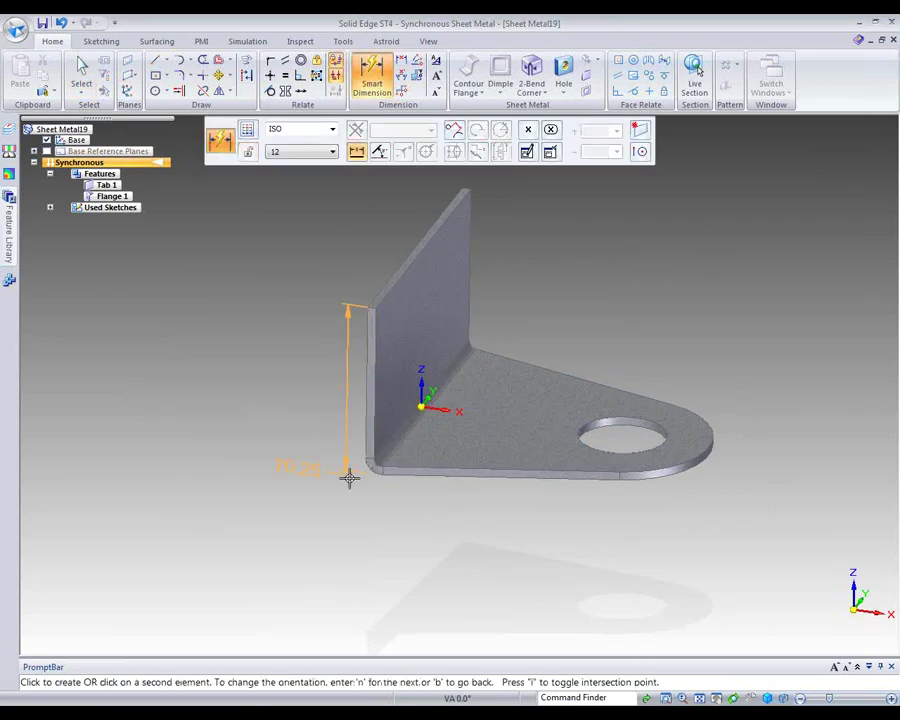
{"action": "left_click", "coordinate": [625, 453]}
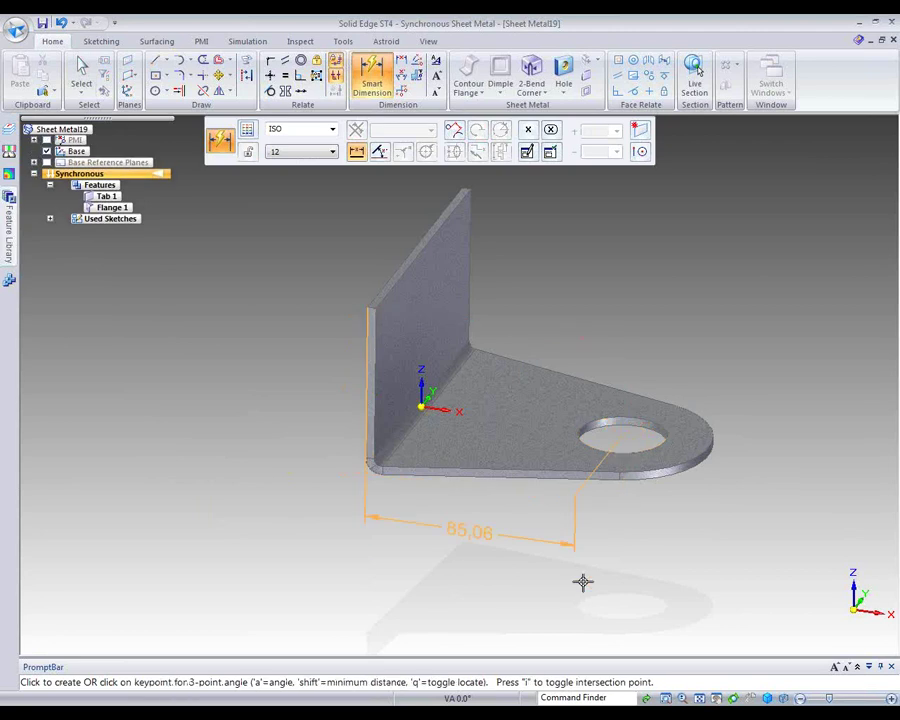
{"action": "left_click", "coordinate": [514, 576]}
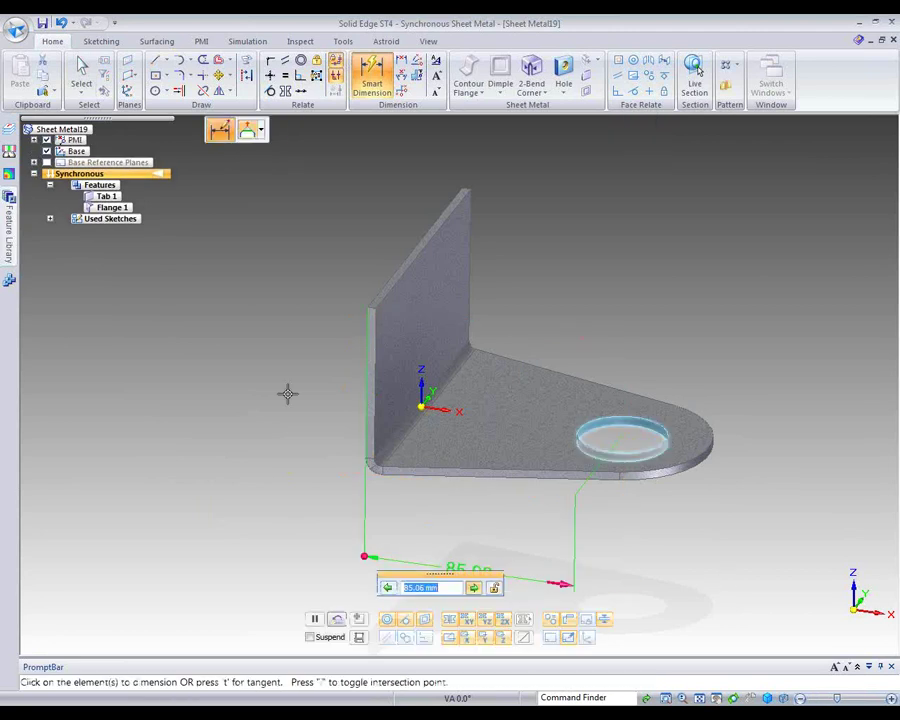
{"action": "type", "text": "100"}
{"action": "key", "text": "Return"}
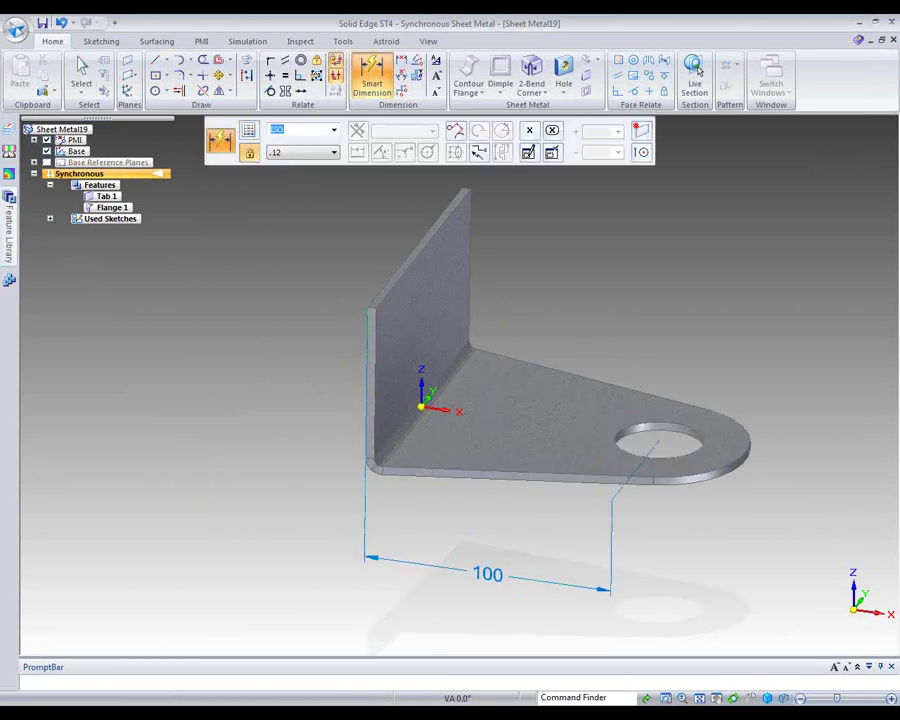
Add 90° upward flanges along both tapered side edges of the base plate, extending to the vertical plate's top corner.
{"action": "middle_click_drag", "start_coordinate": [717, 563], "coordinate": [661, 569]}
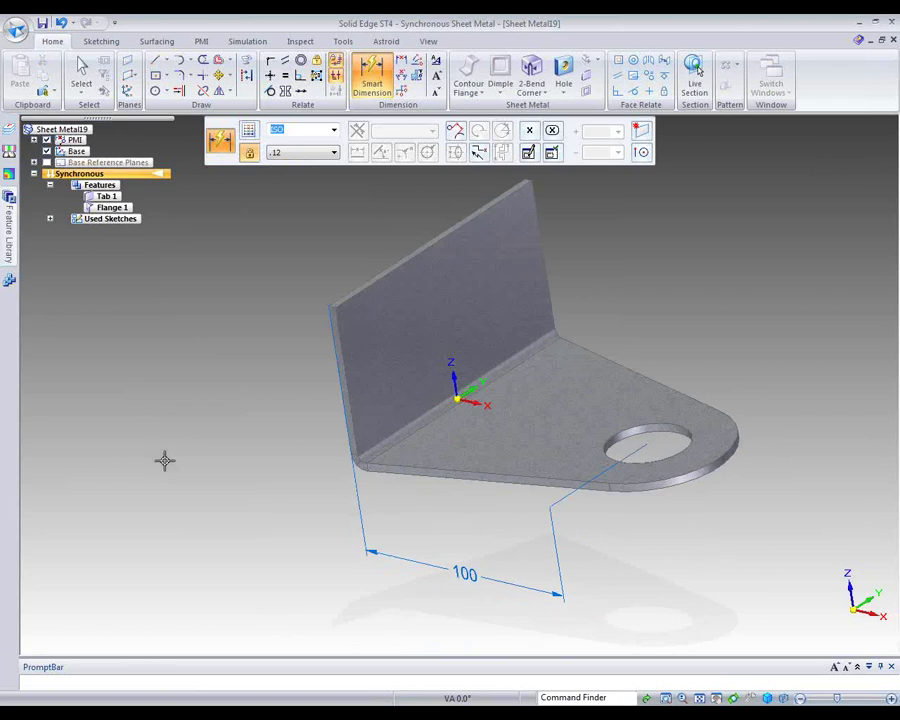
{"action": "middle_click_drag", "start_coordinate": [165, 460], "coordinate": [143, 457]}
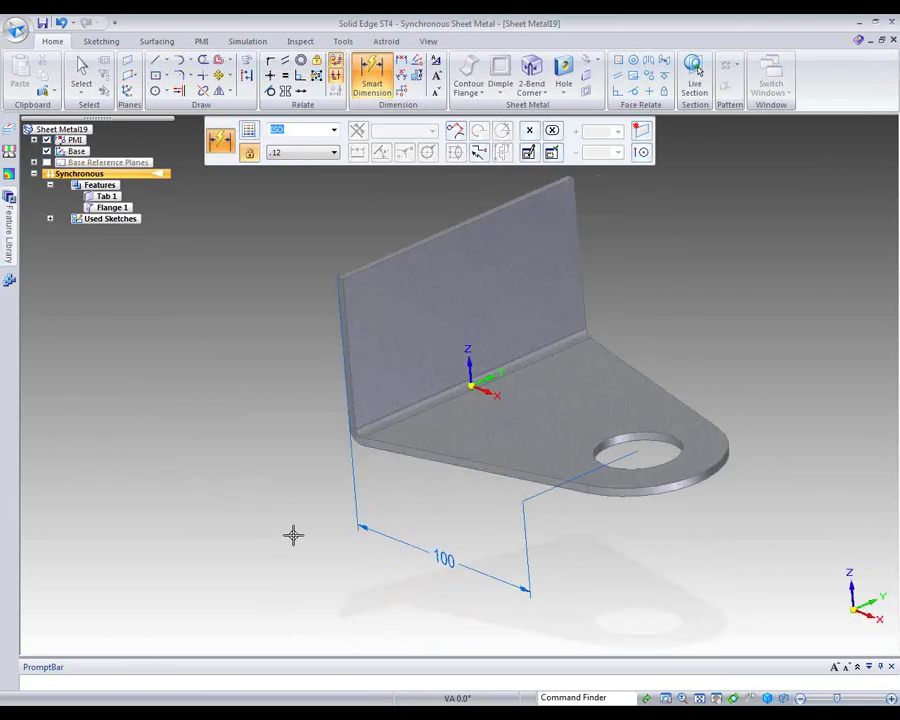
{"action": "key", "text": "Escape"}
{"action": "left_click", "coordinate": [447, 468]}
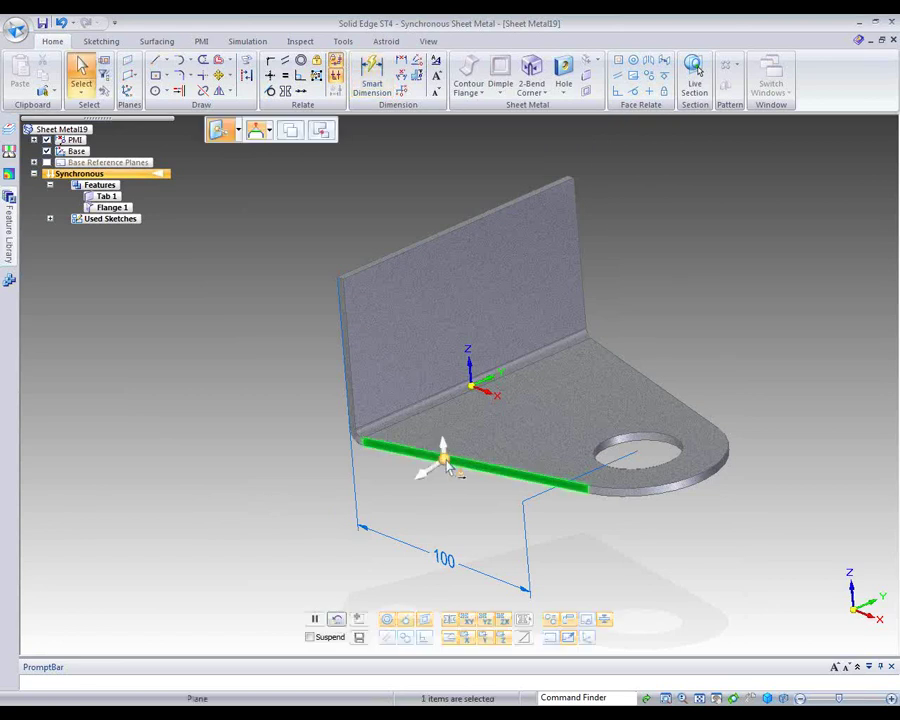
{"action": "left_click", "coordinate": [640, 377], "text": "ctrl"}
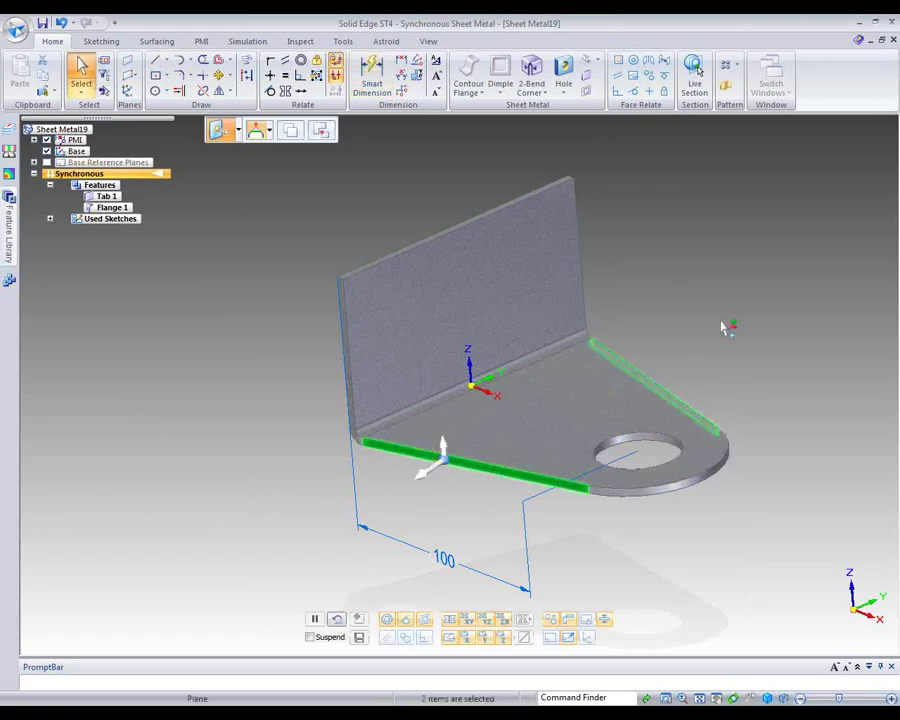
{"action": "left_click", "coordinate": [443, 449]}
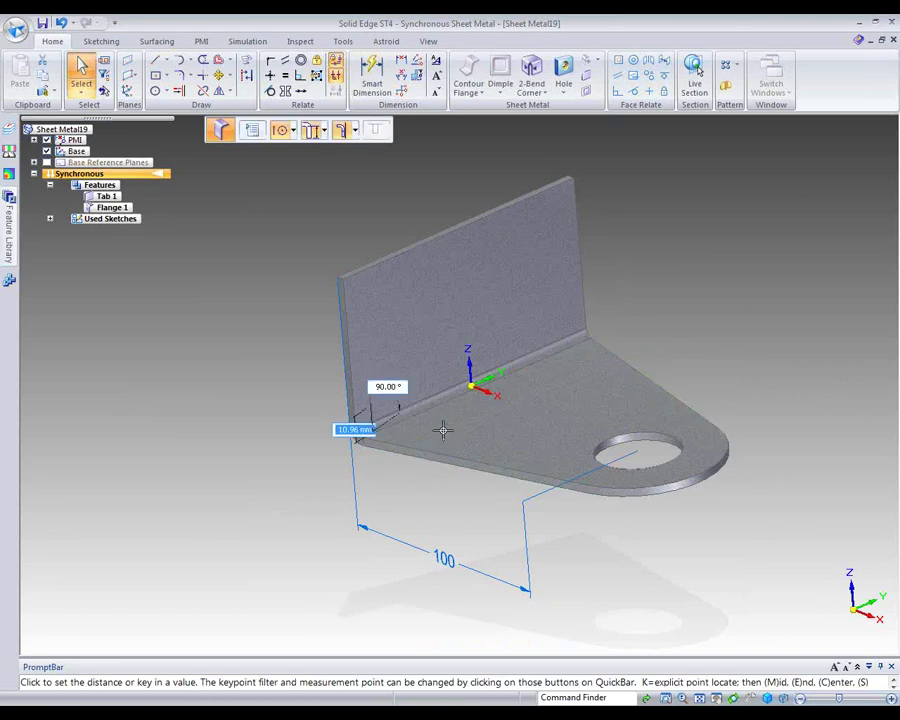
{"action": "left_click", "coordinate": [252, 131]}
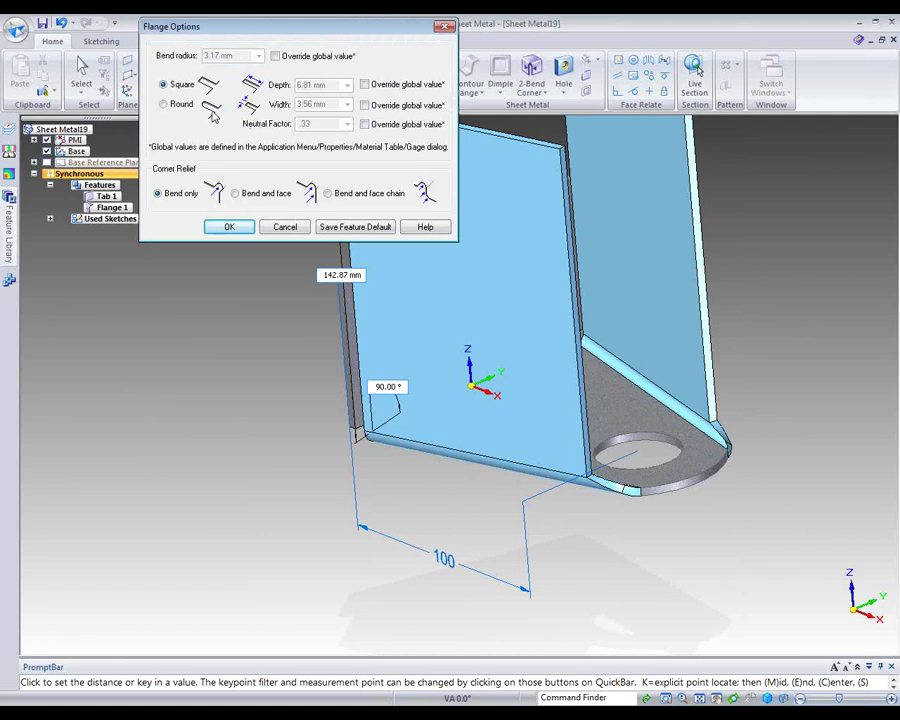
{"action": "left_click", "coordinate": [287, 227]}
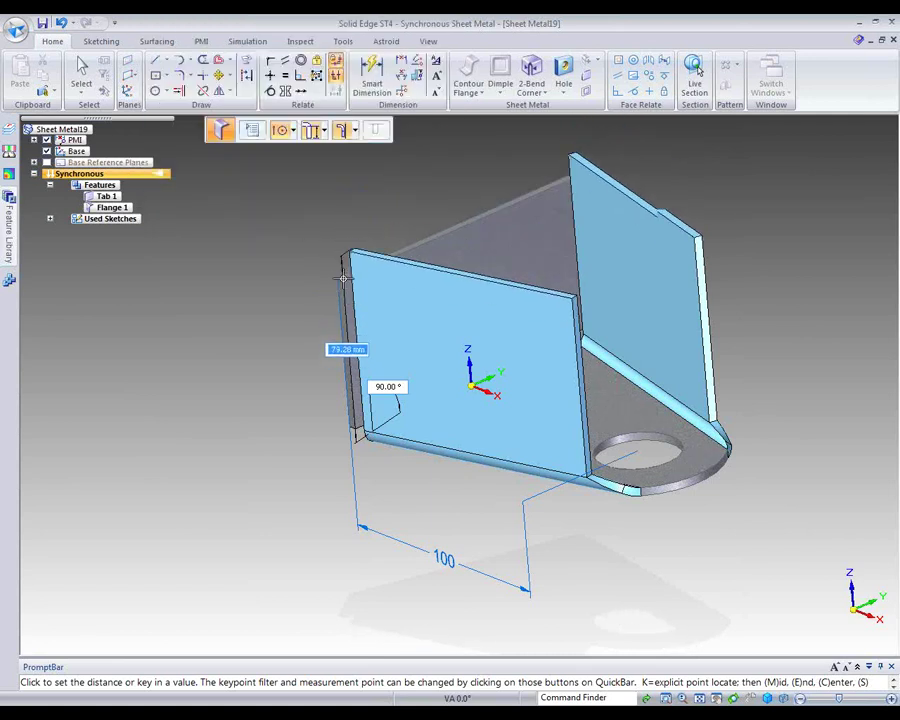
{"action": "left_click", "coordinate": [342, 280]}
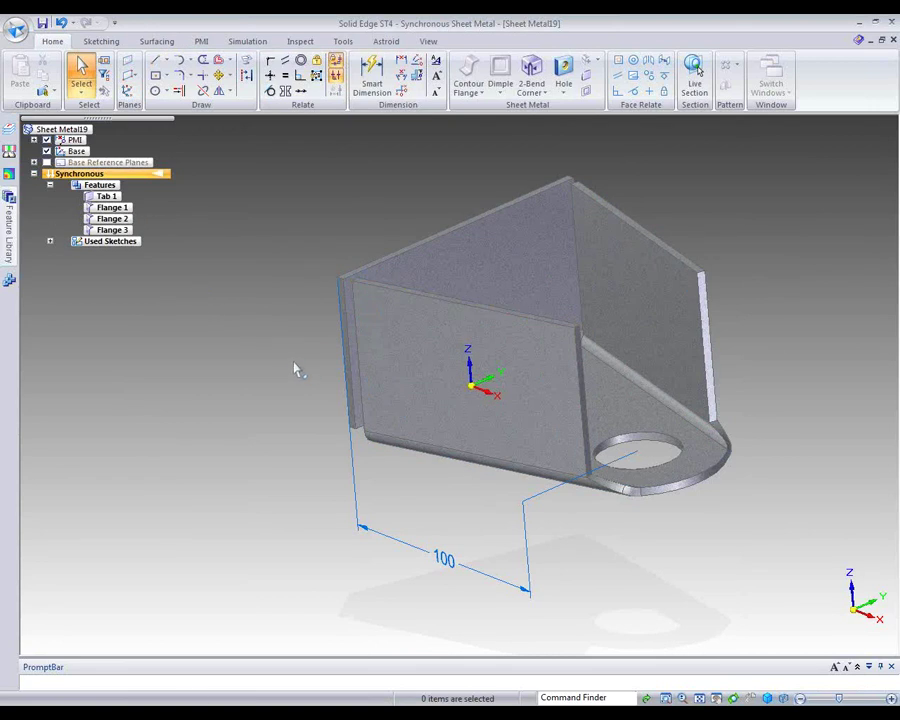
Close both two-bend corners at the vertical plate with a Circular Cutout, 0 mm gap, 6 mm diameter and 0 mm offset.
{"action": "mouse_move", "coordinate": [298, 370]}
{"action": "middle_mouse_down"}
{"action": "mouse_move", "coordinate": [203, 342]}
{"action": "mouse_move", "coordinate": [311, 354]}
{"action": "middle_mouse_up"}
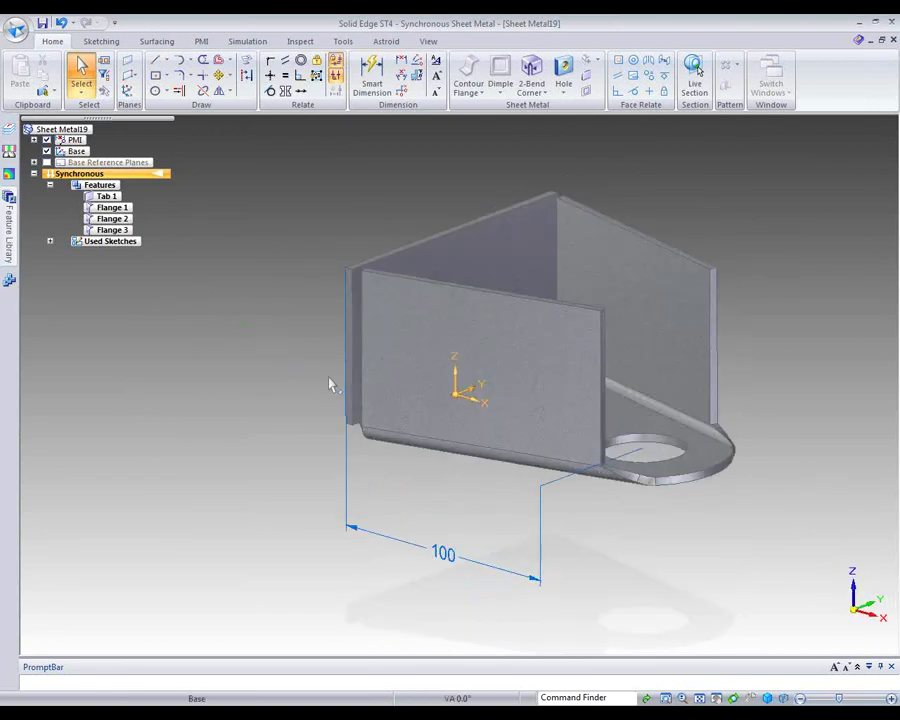
{"action": "middle_click_drag", "start_coordinate": [257, 440], "coordinate": [325, 306]}
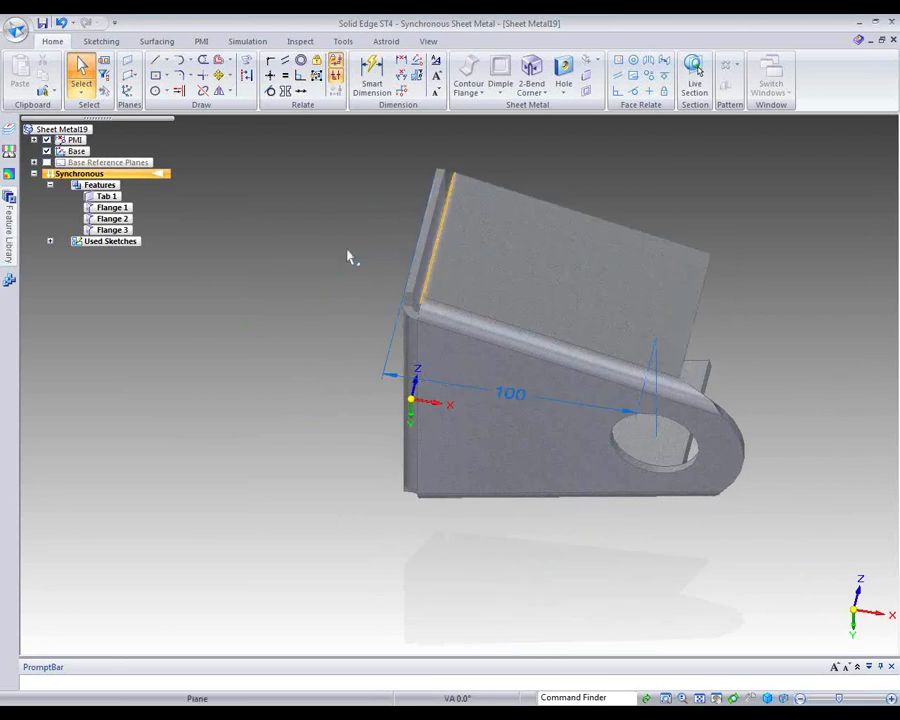
{"action": "middle_click_drag", "start_coordinate": [283, 364], "coordinate": [327, 235]}
{"action": "right_click_drag", "start_coordinate": [275, 302], "coordinate": [315, 337]}
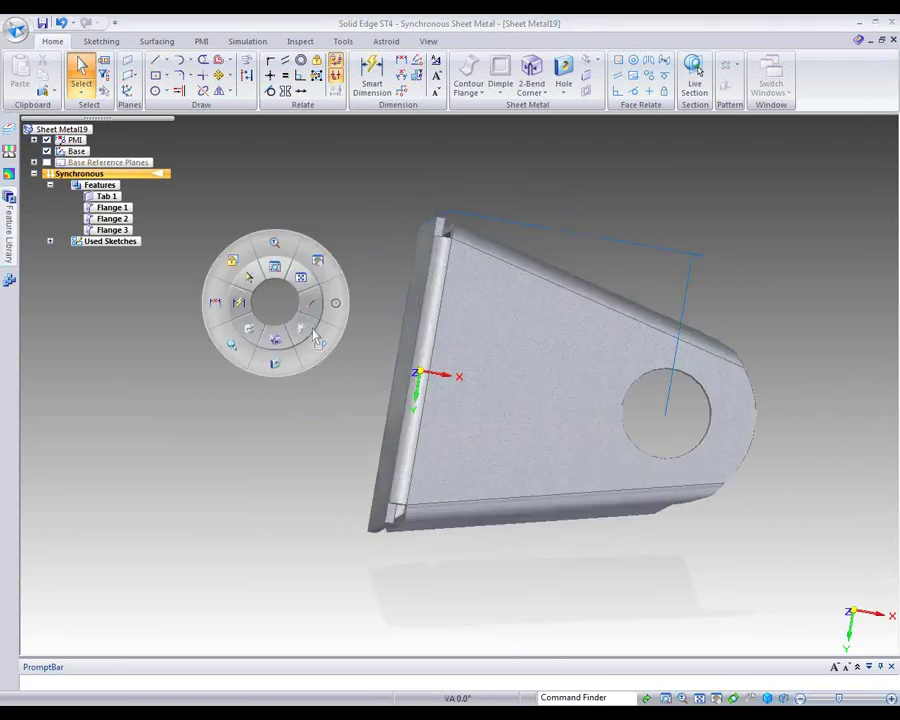
{"action": "left_click", "coordinate": [275, 340]}
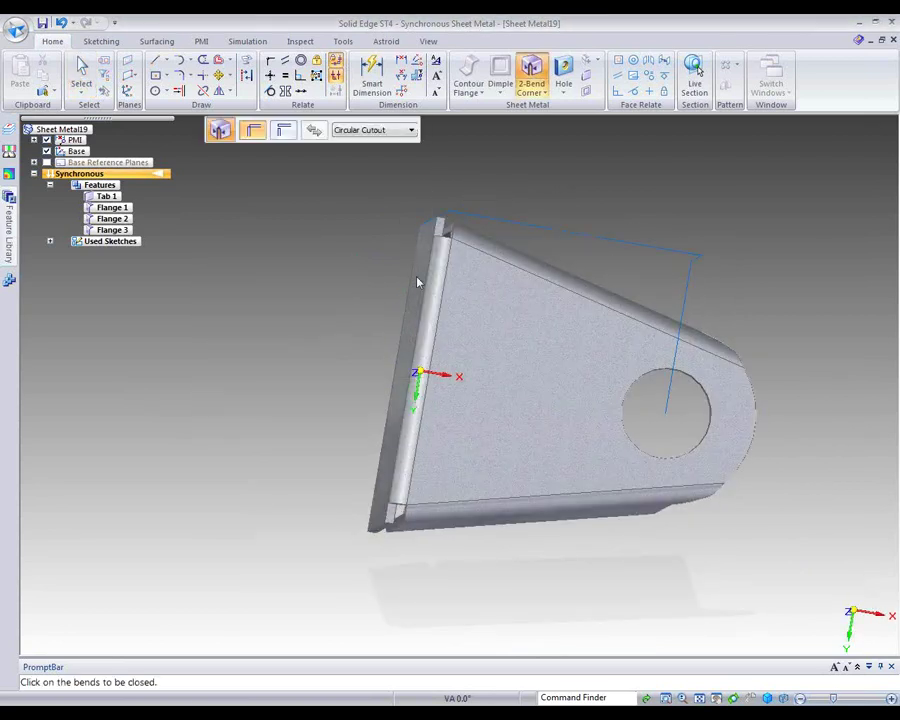
{"action": "left_click", "coordinate": [500, 256]}
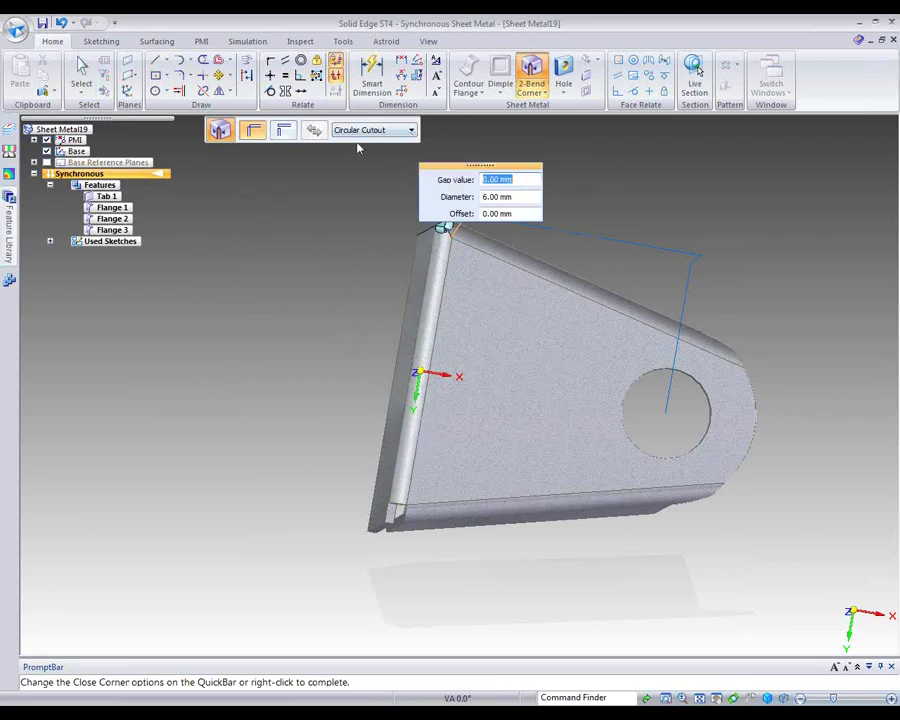
{"action": "left_click", "coordinate": [410, 131]}
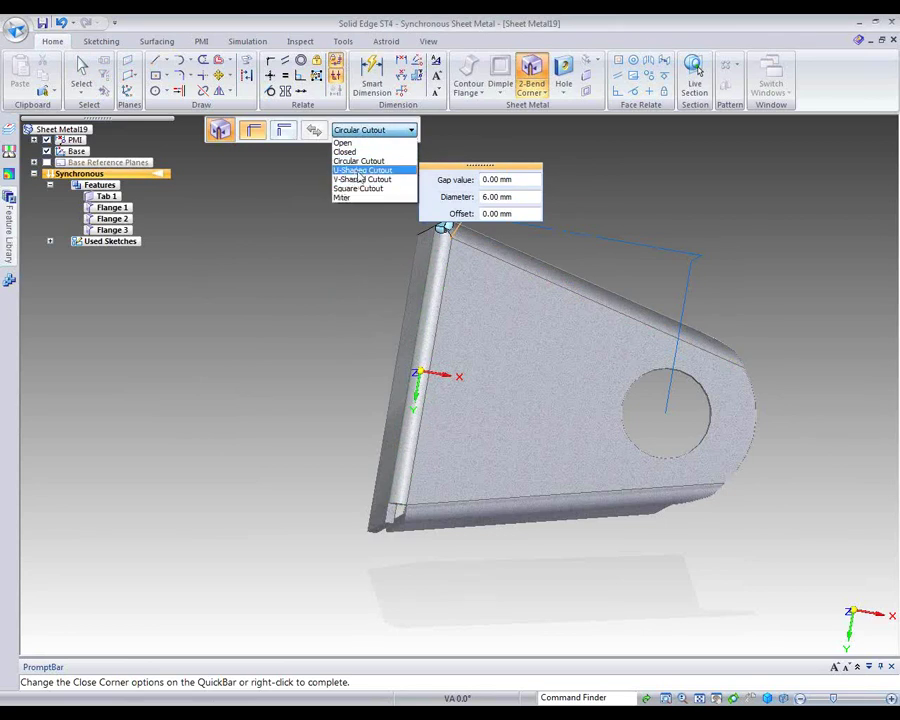
{"action": "key", "text": "Escape"}
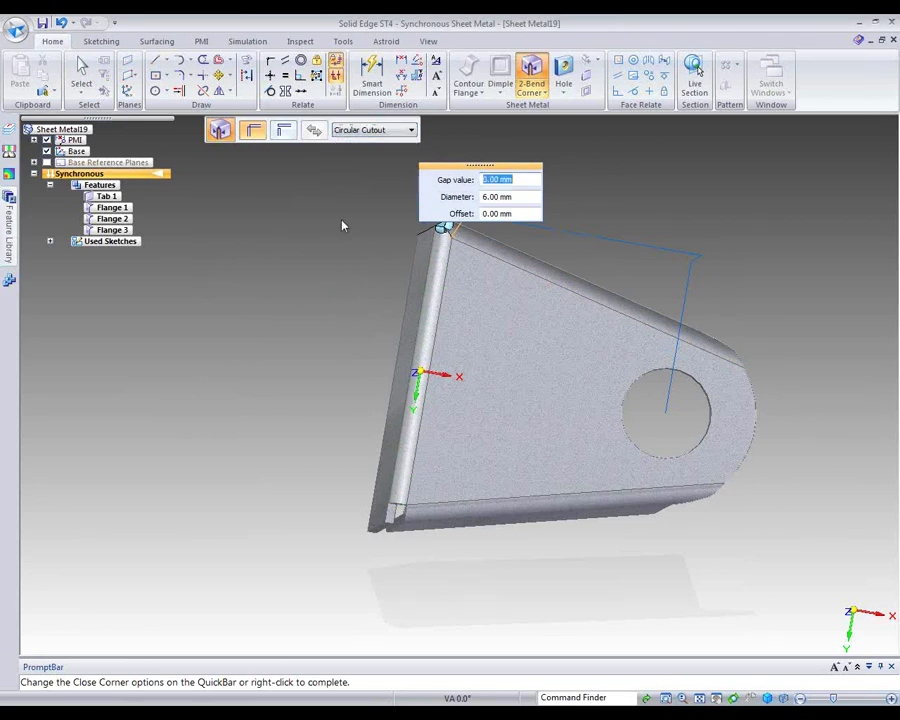
{"action": "left_click", "coordinate": [405, 466]}
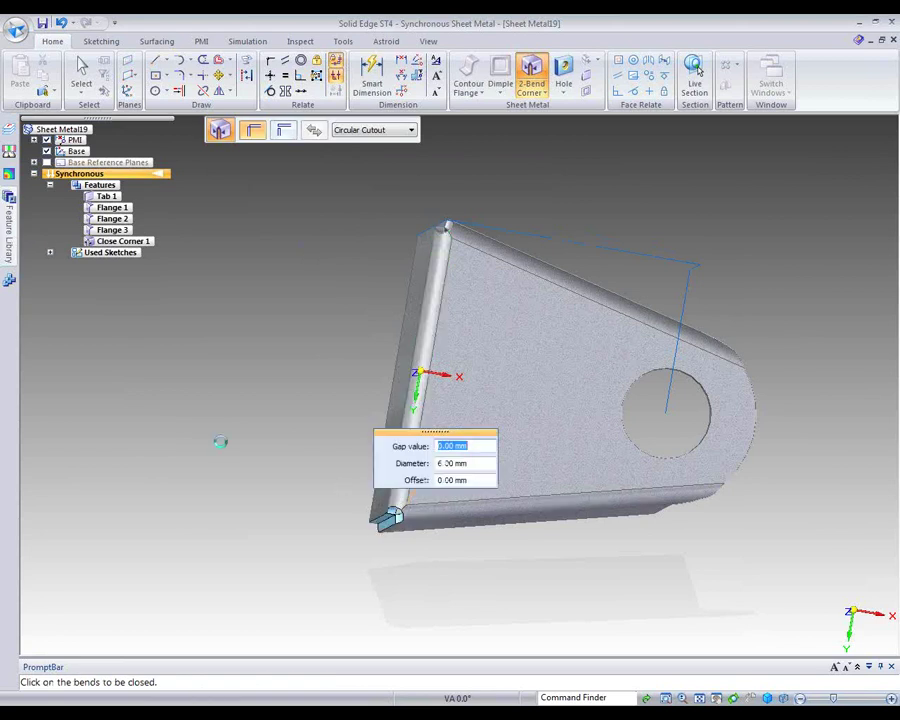
{"action": "right_click", "coordinate": [221, 440]}
Dimension the horizontal distance from the vertical plate's side edge to the vertical axis of the base coordinate system.
{"action": "middle_click_drag", "start_coordinate": [297, 274], "coordinate": [452, 435]}
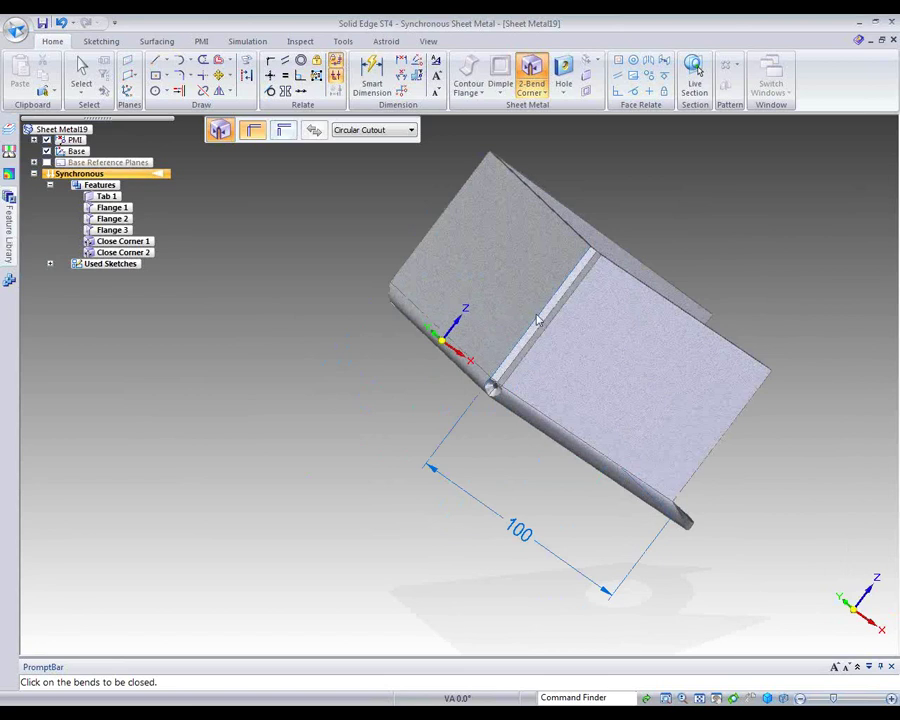
{"action": "middle_click_drag", "start_coordinate": [351, 468], "coordinate": [215, 416]}
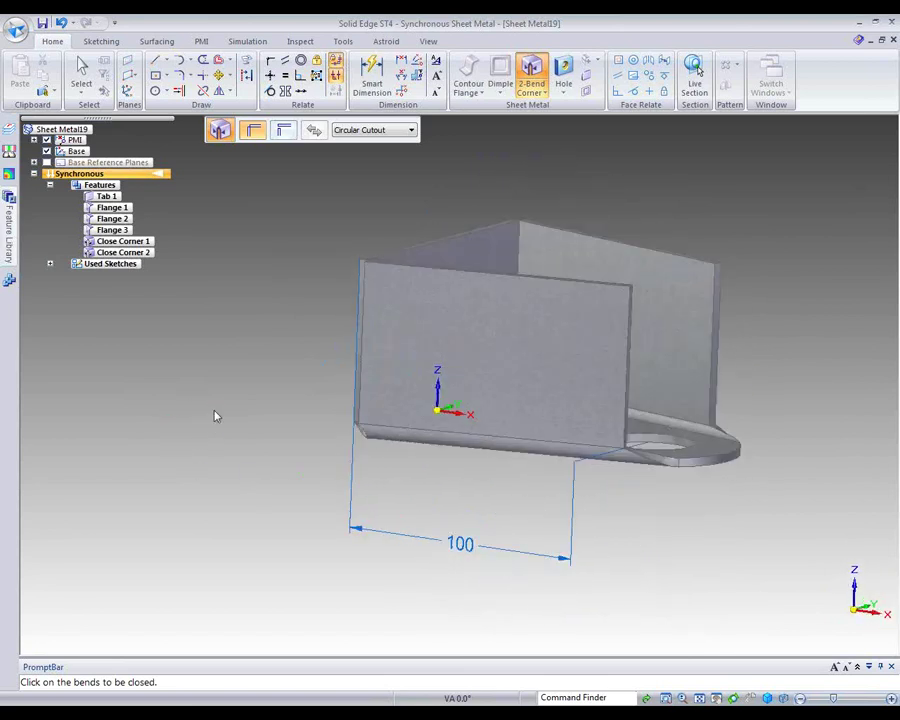
{"action": "left_click", "coordinate": [376, 71]}
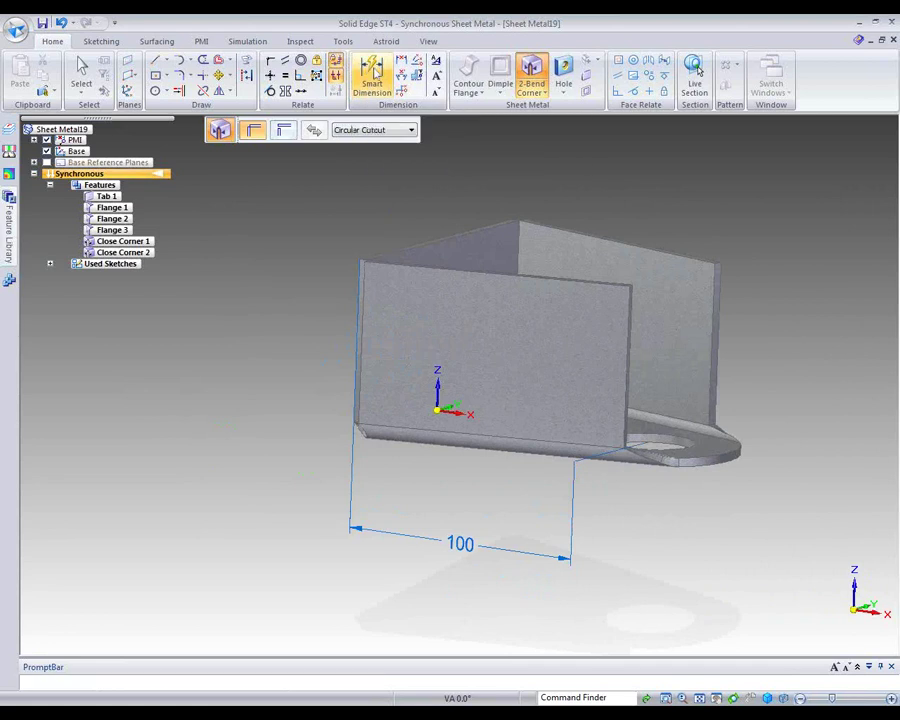
{"action": "left_click", "coordinate": [401, 253]}
{"action": "middle_click_drag", "start_coordinate": [250, 324], "coordinate": [330, 280]}
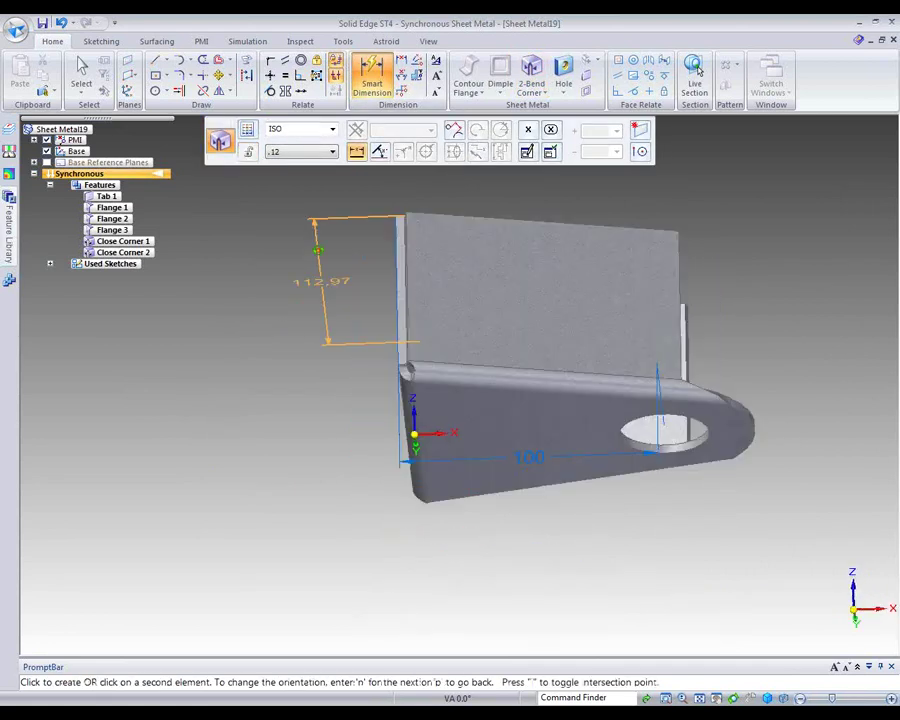
{"action": "left_click", "coordinate": [413, 390]}
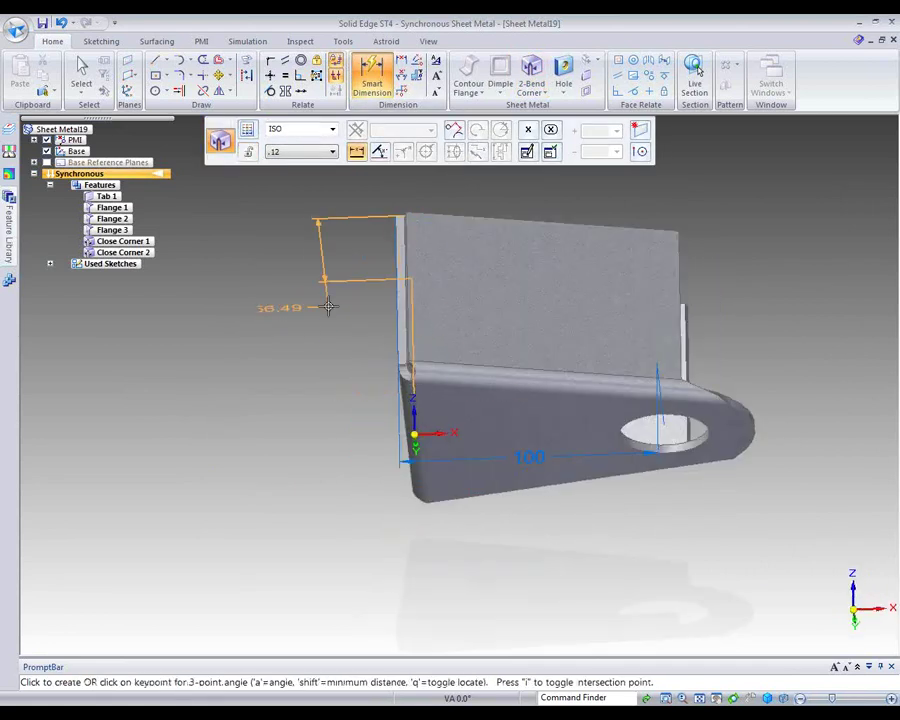
{"action": "left_click", "coordinate": [331, 256]}
{"action": "middle_click_drag", "start_coordinate": [237, 410], "coordinate": [211, 468]}
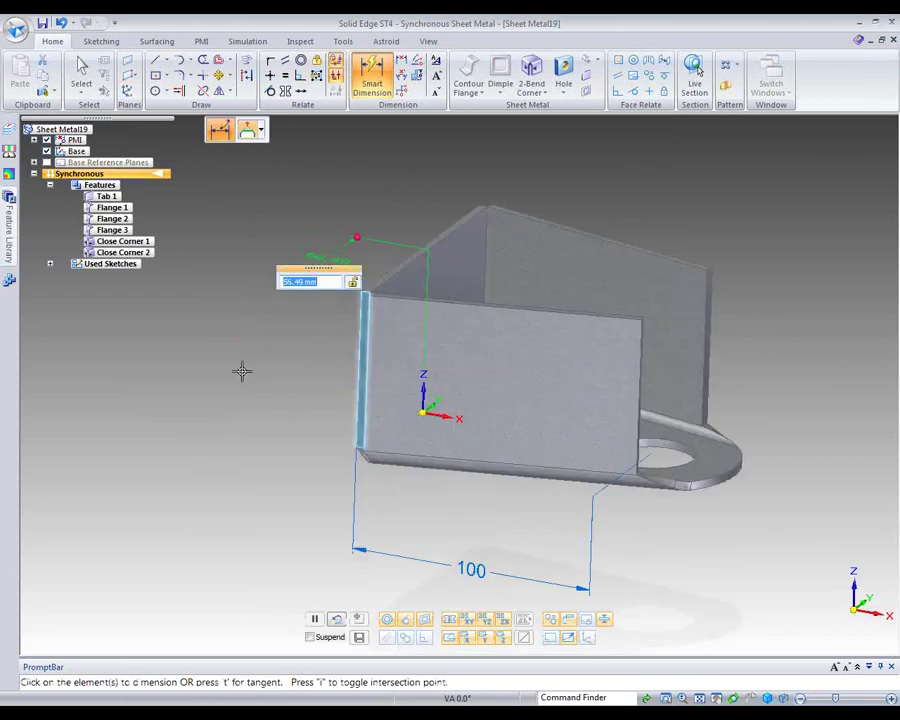
{"action": "key", "text": "Return"}
{"action": "key", "text": "Escape"}
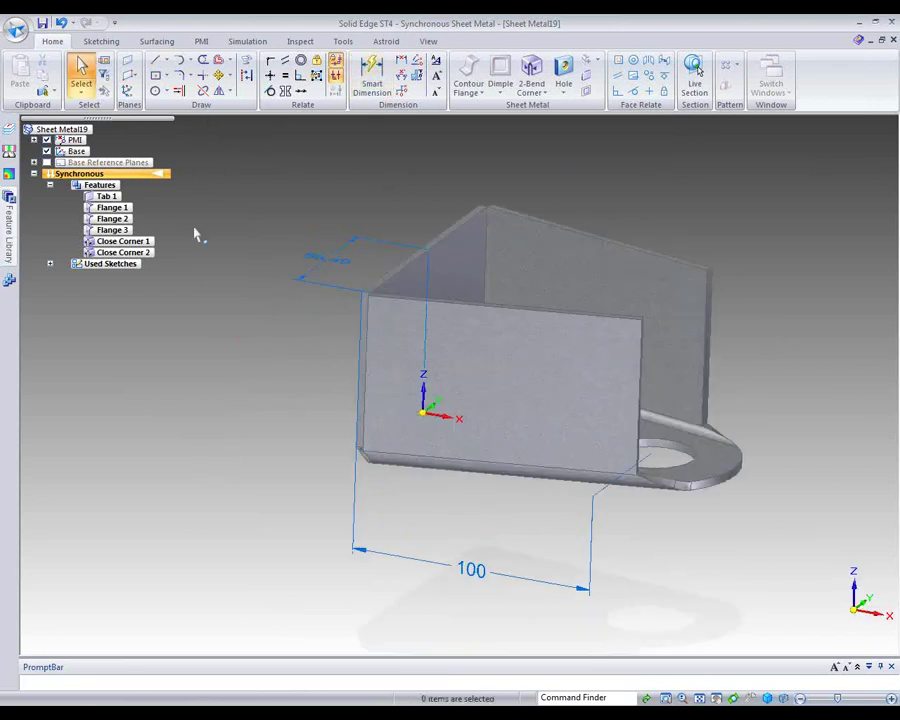
Dimension the vertical plate's height from the base plate's underside and set it to 50 mm by moving the top face.
{"action": "right_click", "coordinate": [263, 222]}
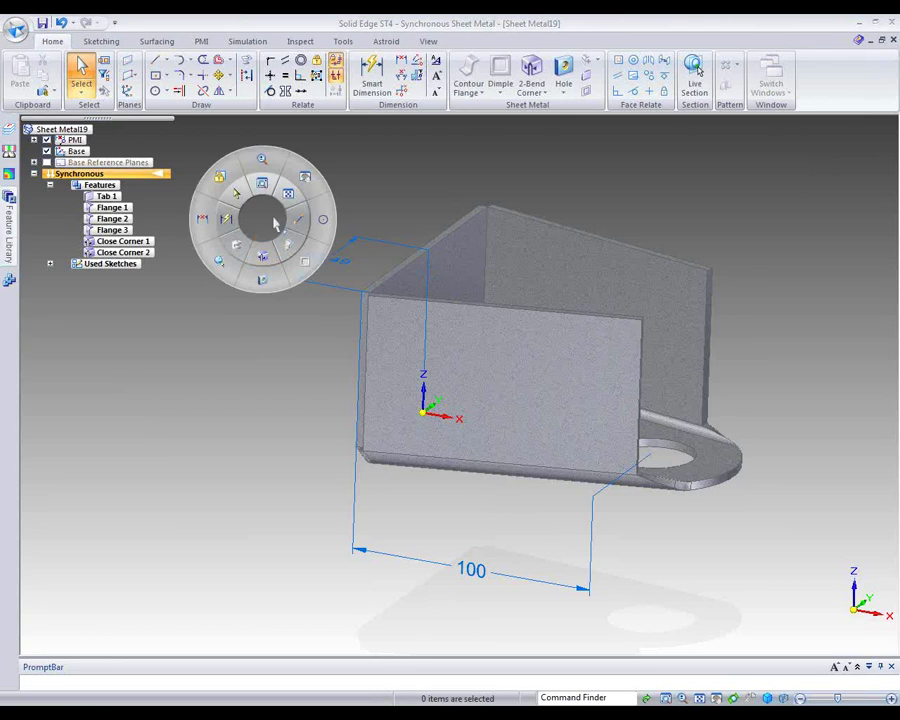
{"action": "left_click", "coordinate": [226, 217]}
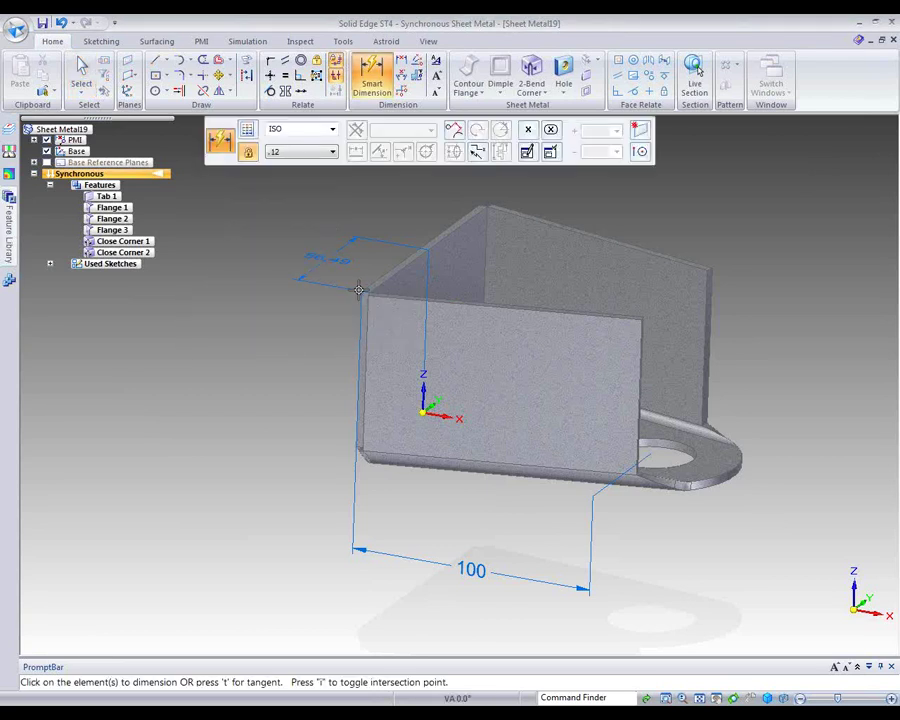
{"action": "left_click", "coordinate": [359, 295]}
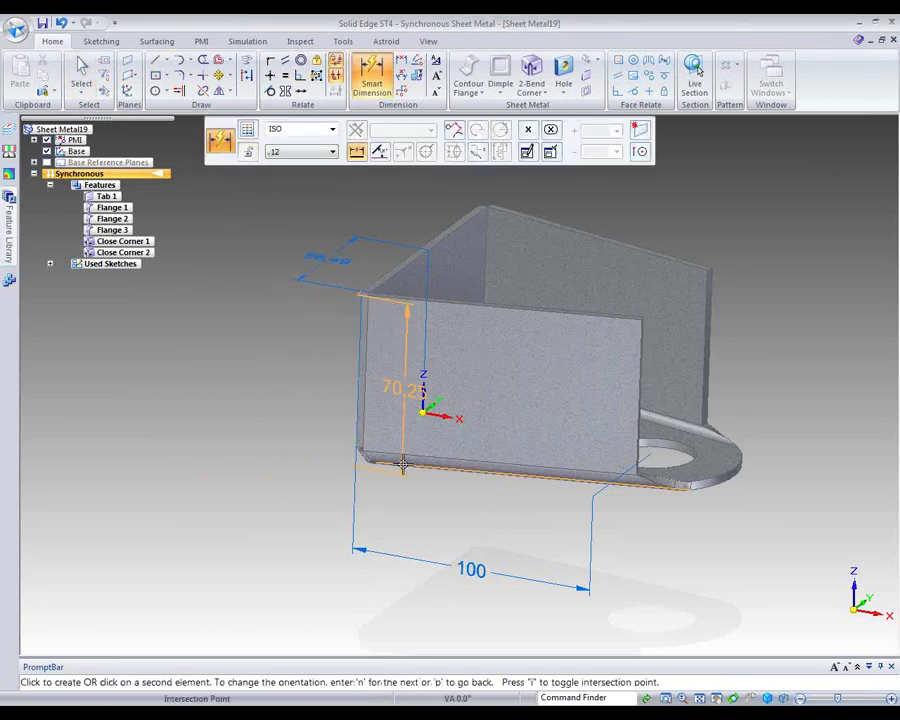
{"action": "left_click", "coordinate": [297, 430]}
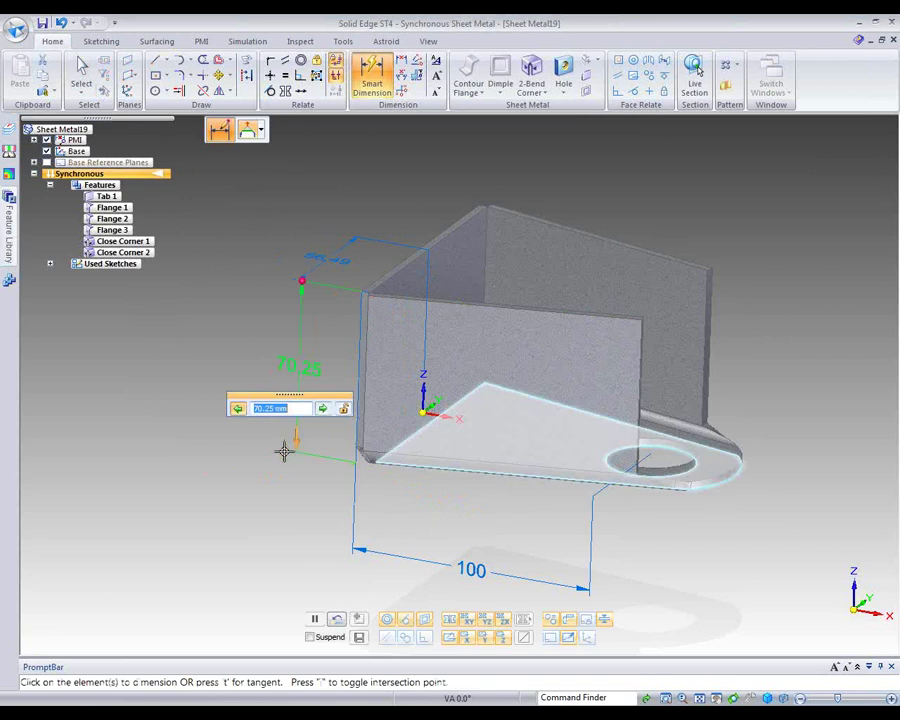
{"action": "left_click", "coordinate": [322, 408]}
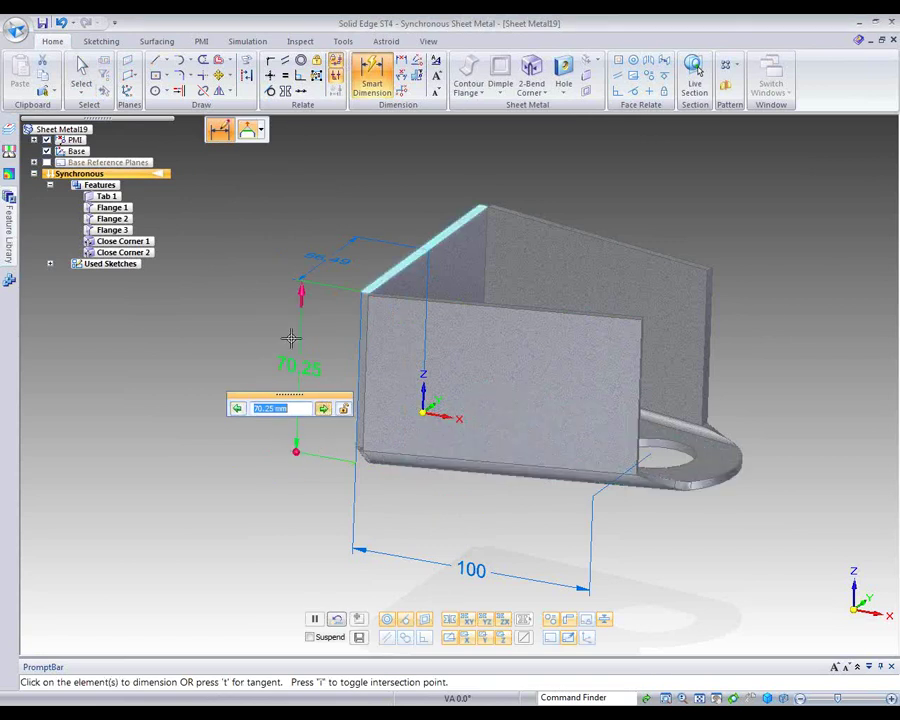
{"action": "type", "text": "5"}
{"action": "key", "text": "Return"}
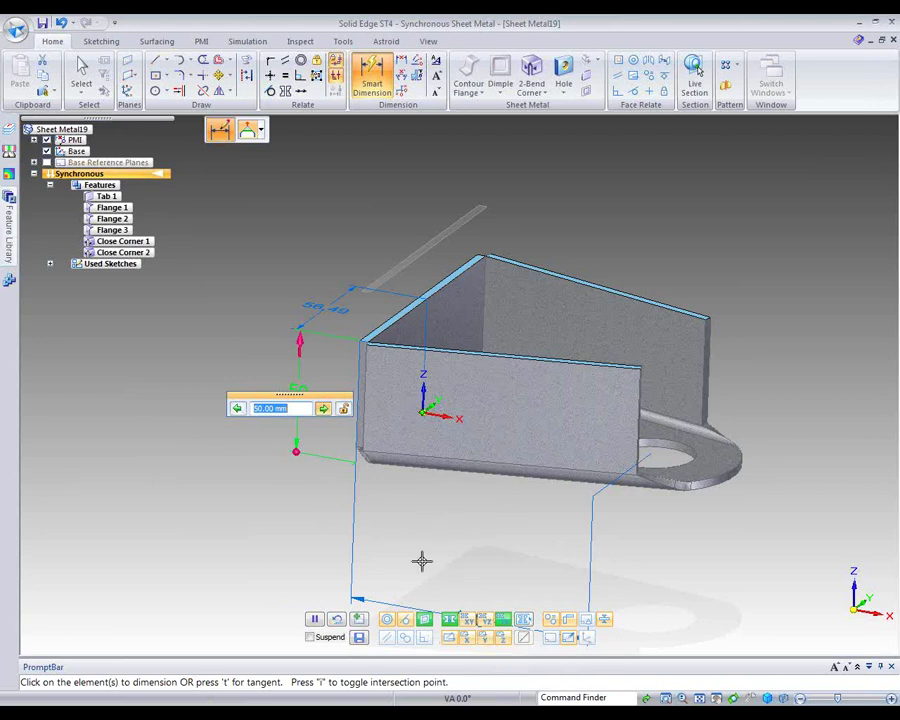
{"action": "key", "text": "Return"}
{"action": "middle_click_drag", "start_coordinate": [440, 526], "coordinate": [384, 546]}
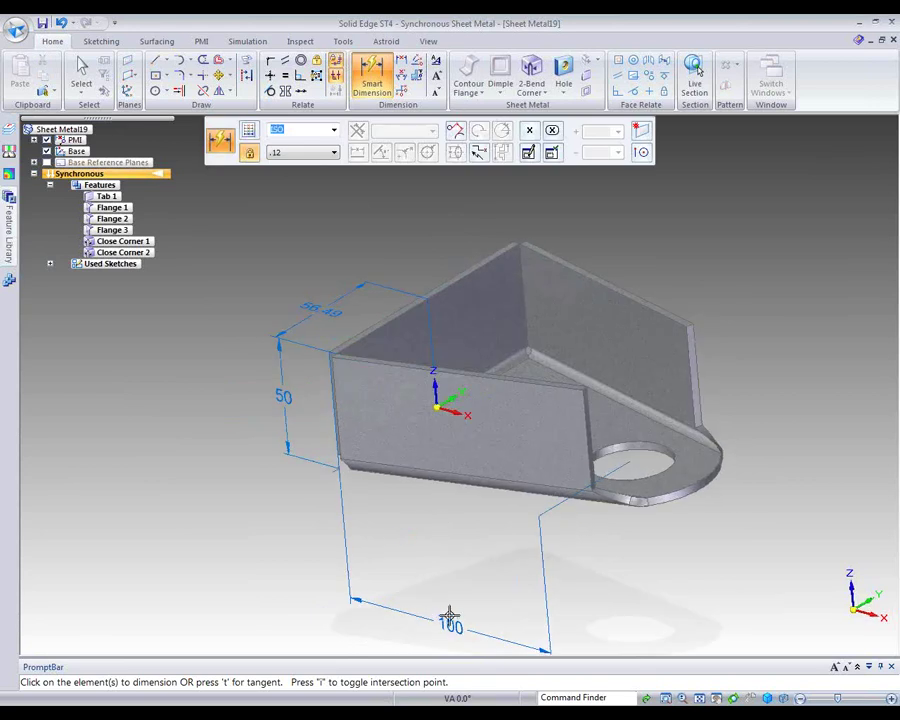
{"action": "key", "text": "Escape"}
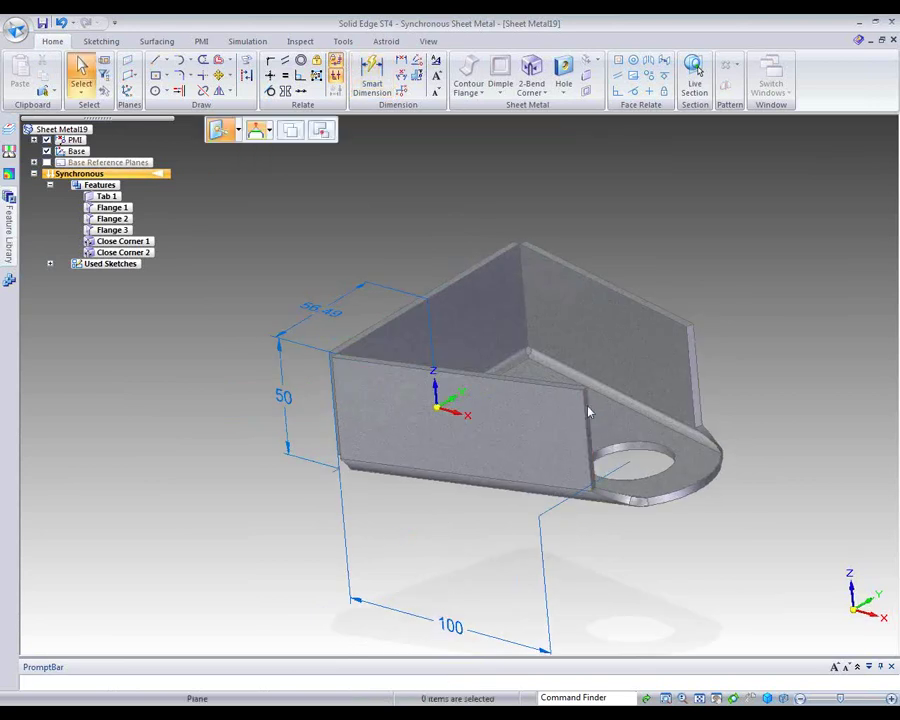
Rotate the side flanges' front end faces about their lower edge so the flanges slope down from the vertical plate towards the hole.
{"action": "left_click", "coordinate": [585, 410]}
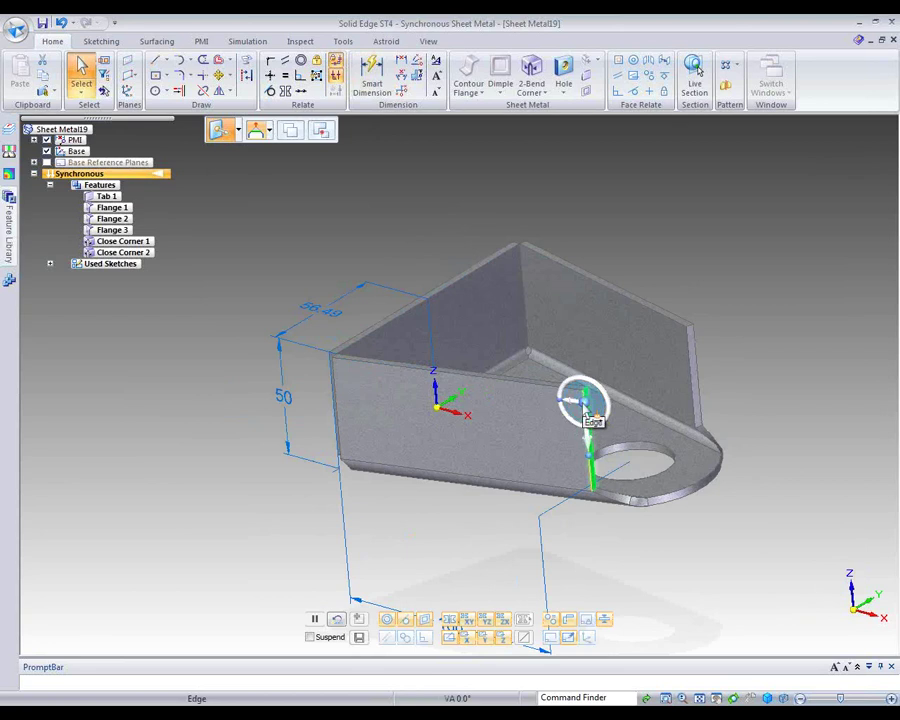
{"action": "left_click_drag", "start_coordinate": [585, 405], "coordinate": [592, 488]}
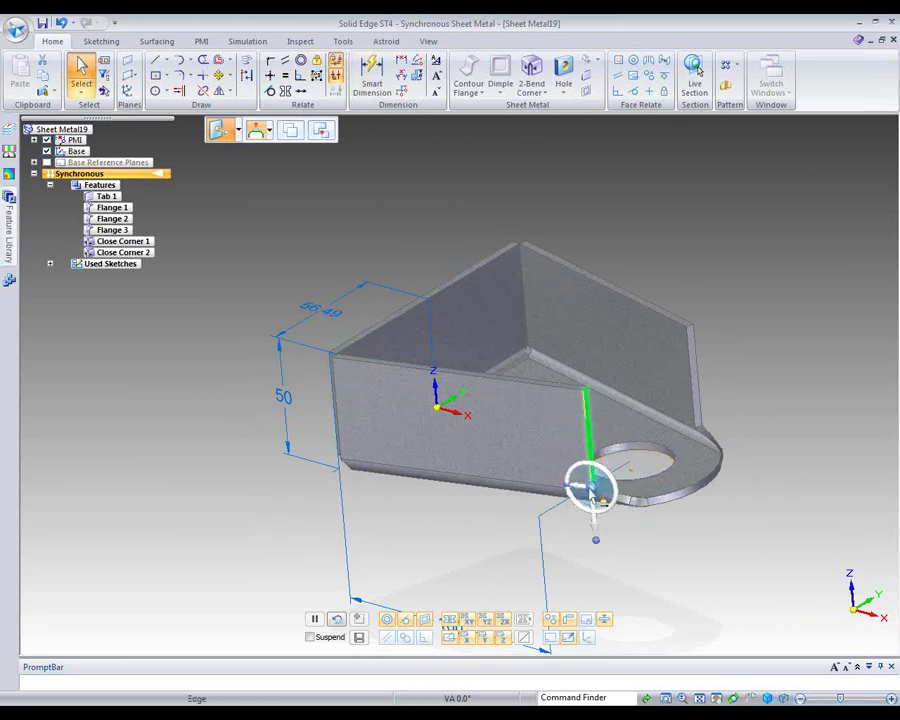
{"action": "left_click", "coordinate": [586, 448]}
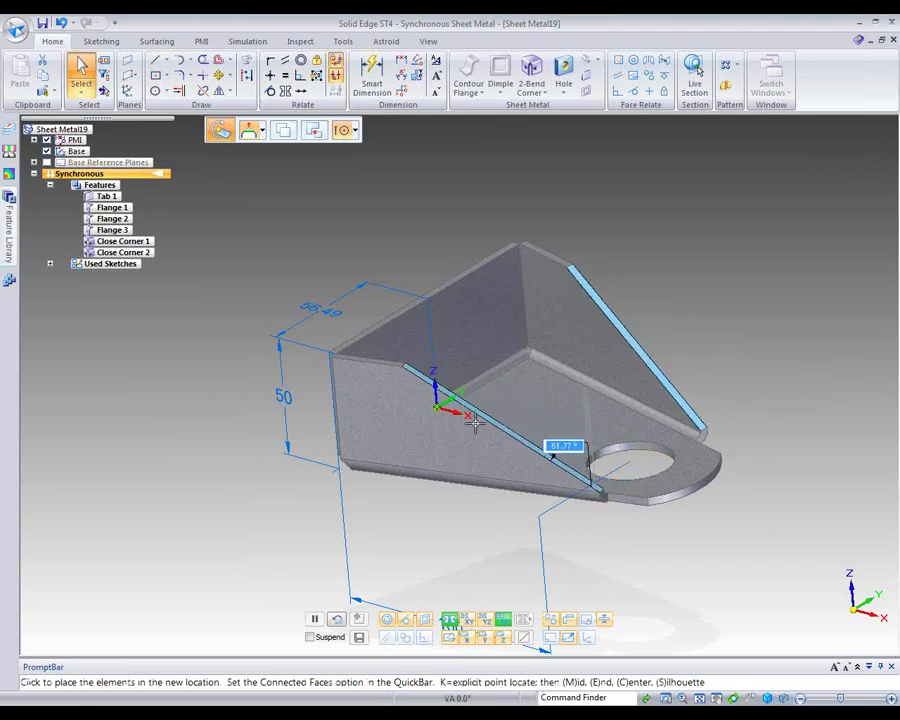
{"action": "left_click", "coordinate": [478, 434]}
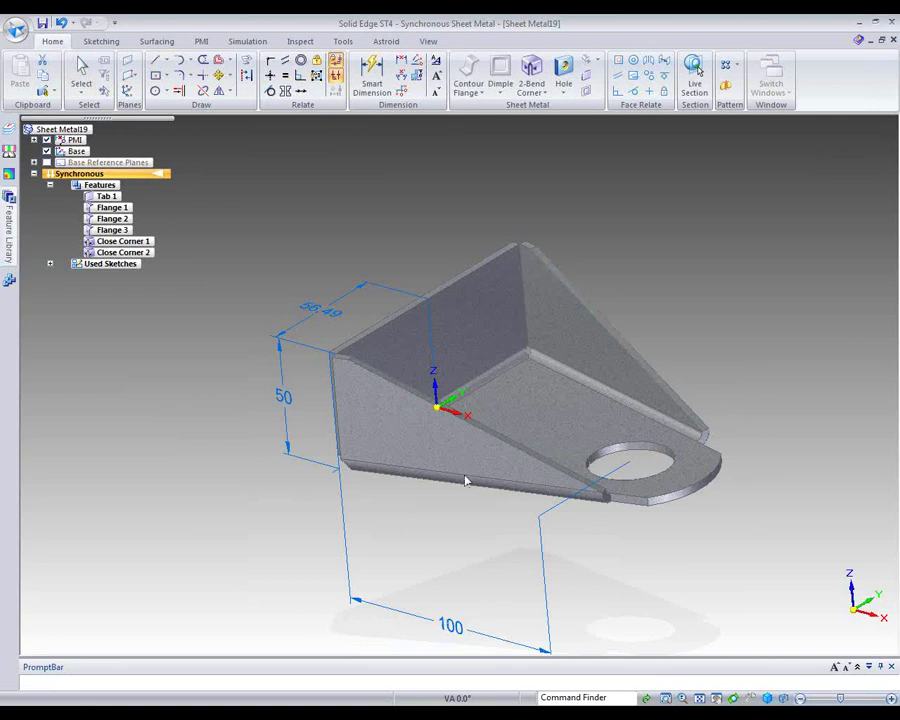
Add a single gusset on the bend between the vertical plate and base plate, centred at 56.49 mm from the bend's end.
{"action": "middle_click_drag", "start_coordinate": [695, 311], "coordinate": [723, 355]}
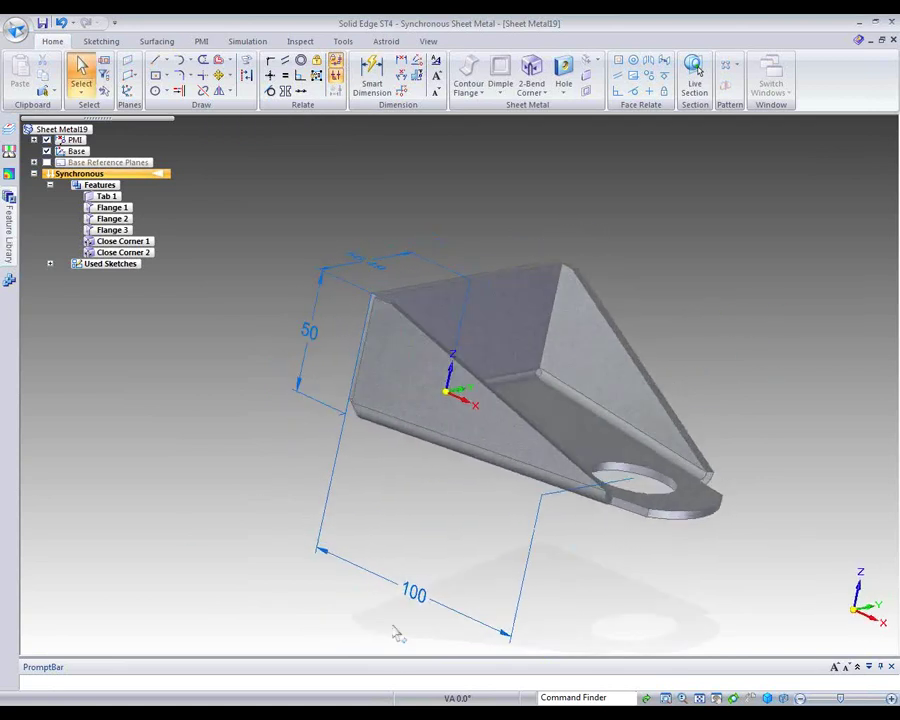
{"action": "middle_click_drag", "start_coordinate": [743, 347], "coordinate": [688, 377]}
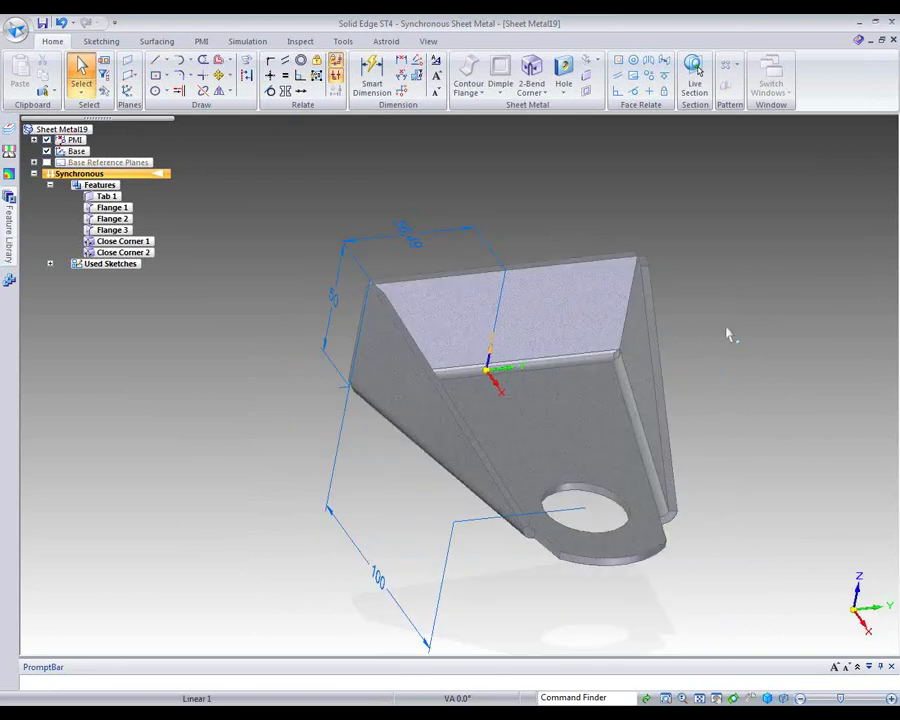
{"action": "right_click_drag", "start_coordinate": [752, 321], "coordinate": [750, 351]}
{"action": "left_click", "coordinate": [500, 93]}
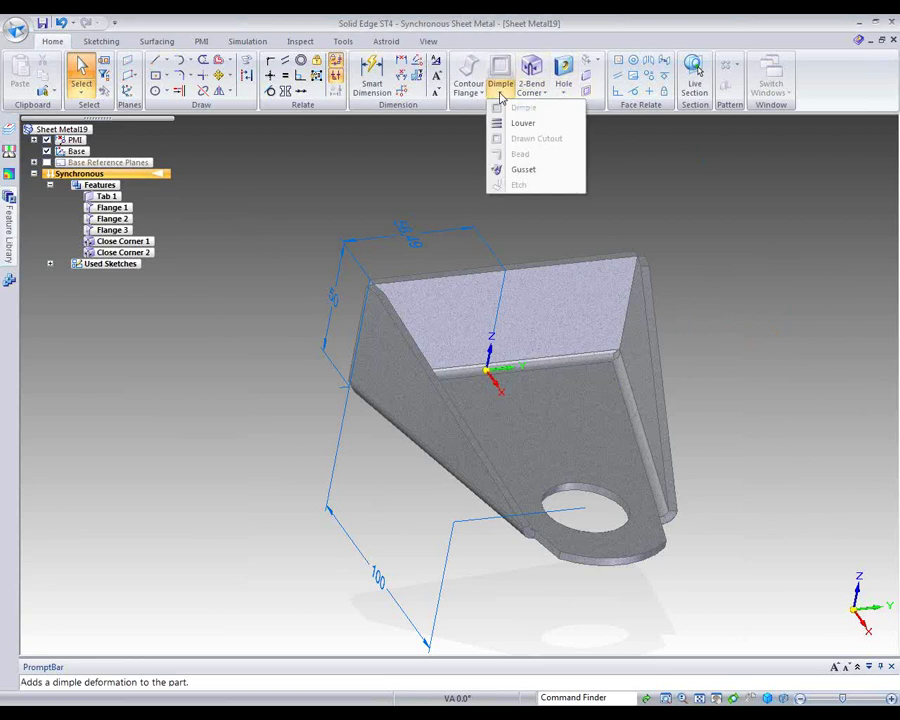
{"action": "left_click", "coordinate": [524, 170]}
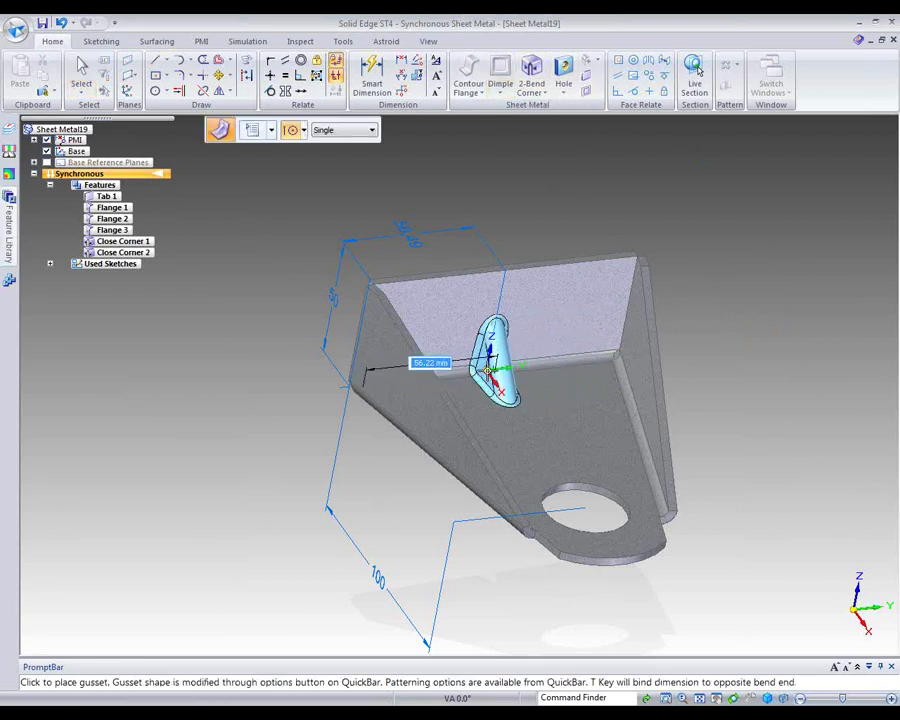
{"action": "left_click", "coordinate": [488, 370]}
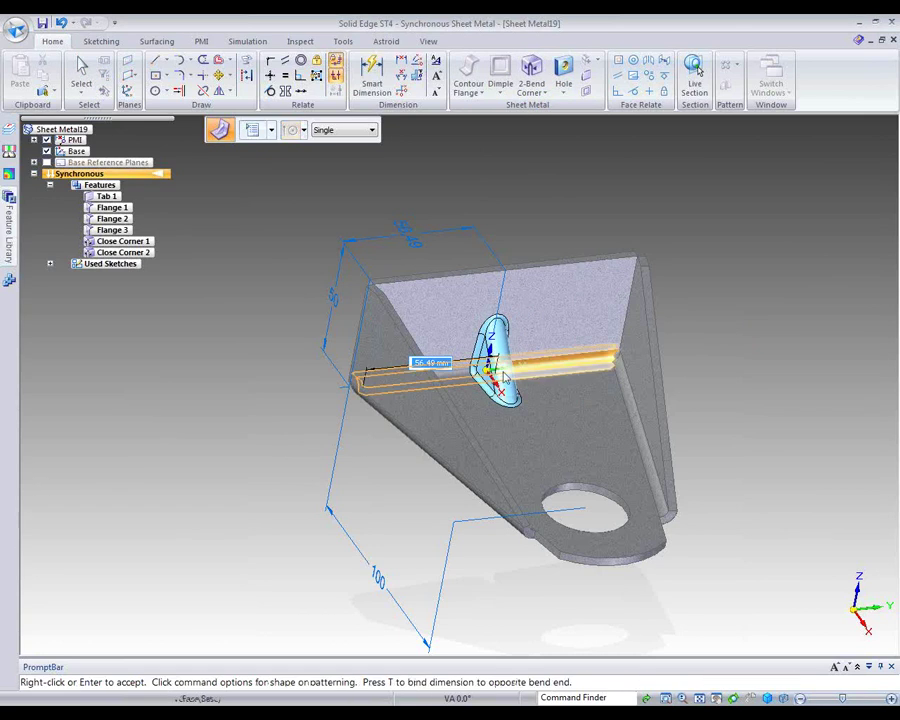
{"action": "right_click", "coordinate": [784, 368]}
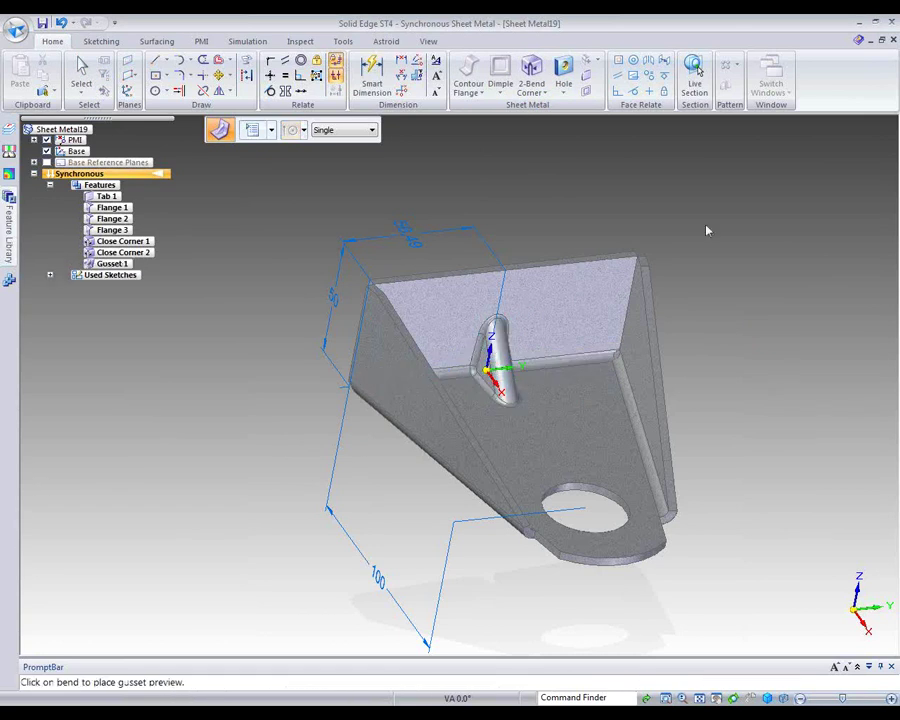
Examine the gusset's profile, rounding and shape options, leaving them as they are, and inspect the bracket from several angles.
{"action": "left_click", "coordinate": [254, 137]}
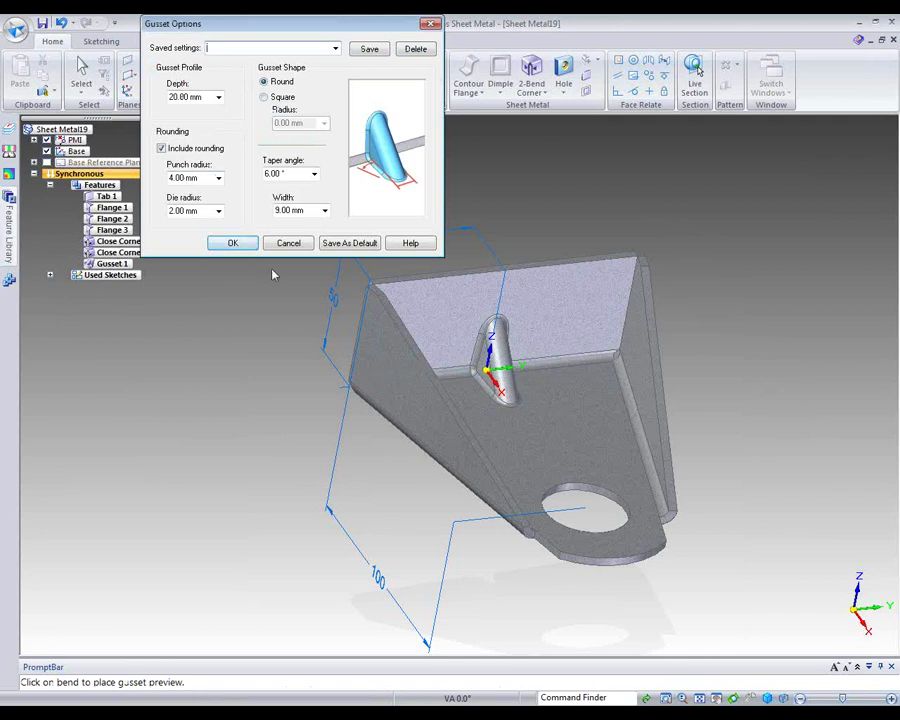
{"action": "left_click", "coordinate": [289, 243]}
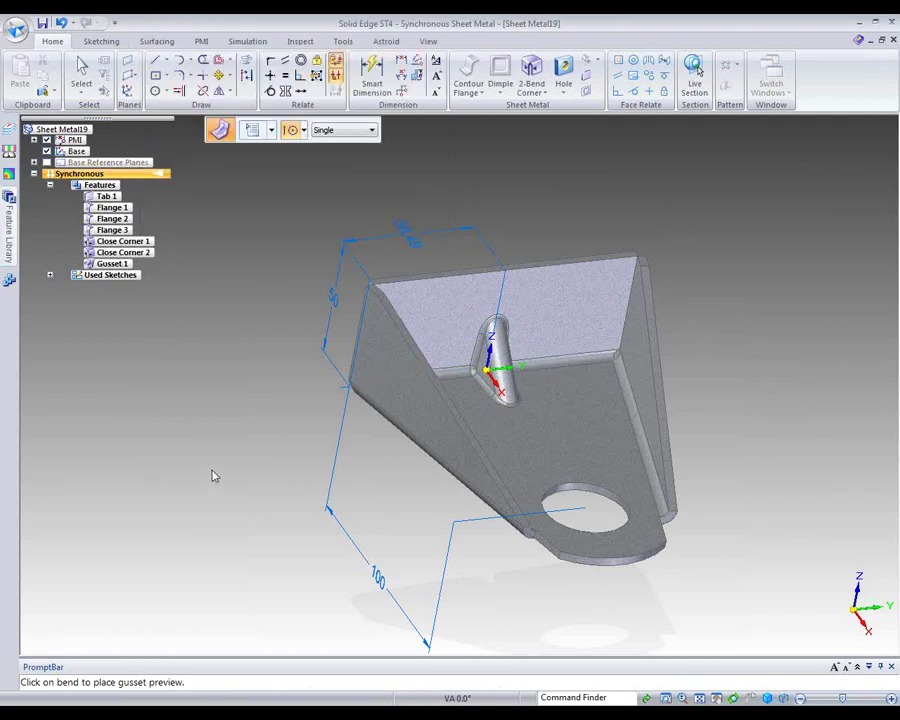
{"action": "middle_click_drag", "start_coordinate": [213, 474], "coordinate": [275, 412]}
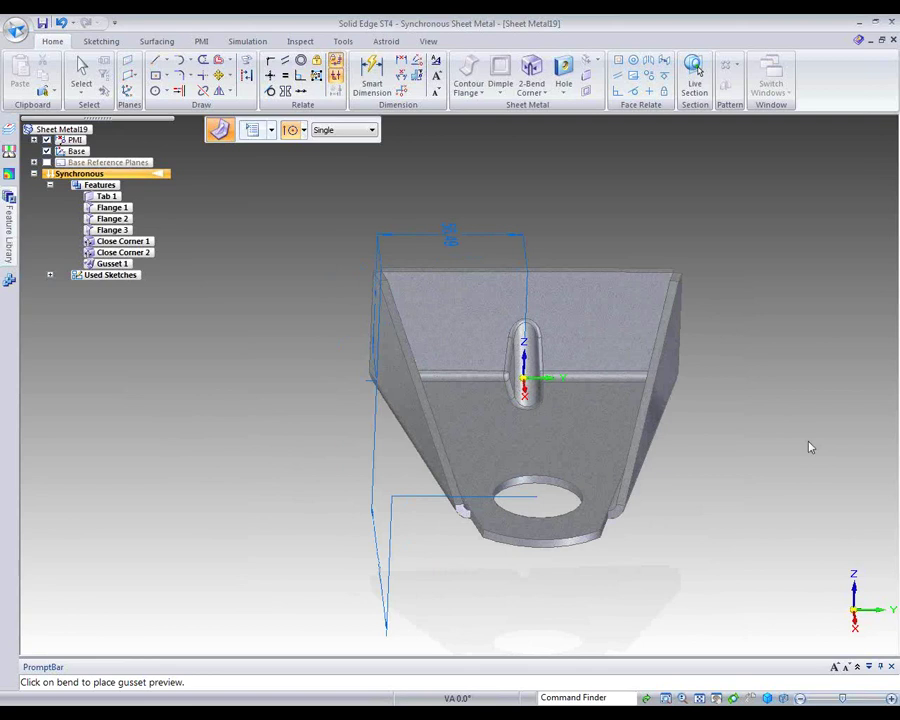
{"action": "middle_click_drag", "start_coordinate": [780, 406], "coordinate": [820, 428]}
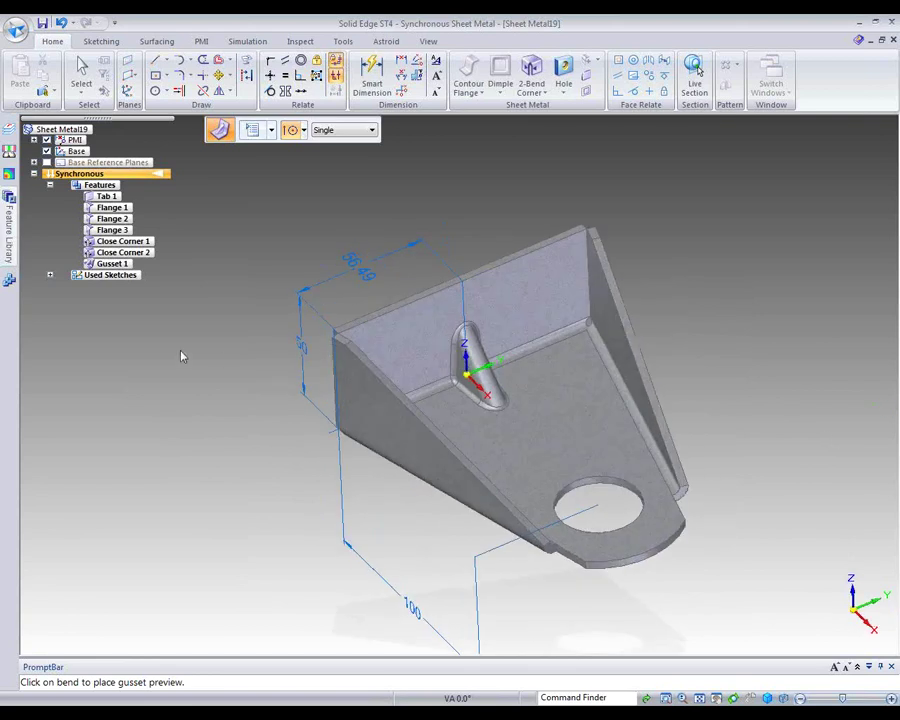
{"action": "mouse_move", "coordinate": [162, 442]}
{"action": "middle_mouse_down"}
{"action": "mouse_move", "coordinate": [184, 434]}
{"action": "mouse_move", "coordinate": [184, 448]}
{"action": "mouse_move", "coordinate": [167, 439]}
{"action": "middle_mouse_up"}
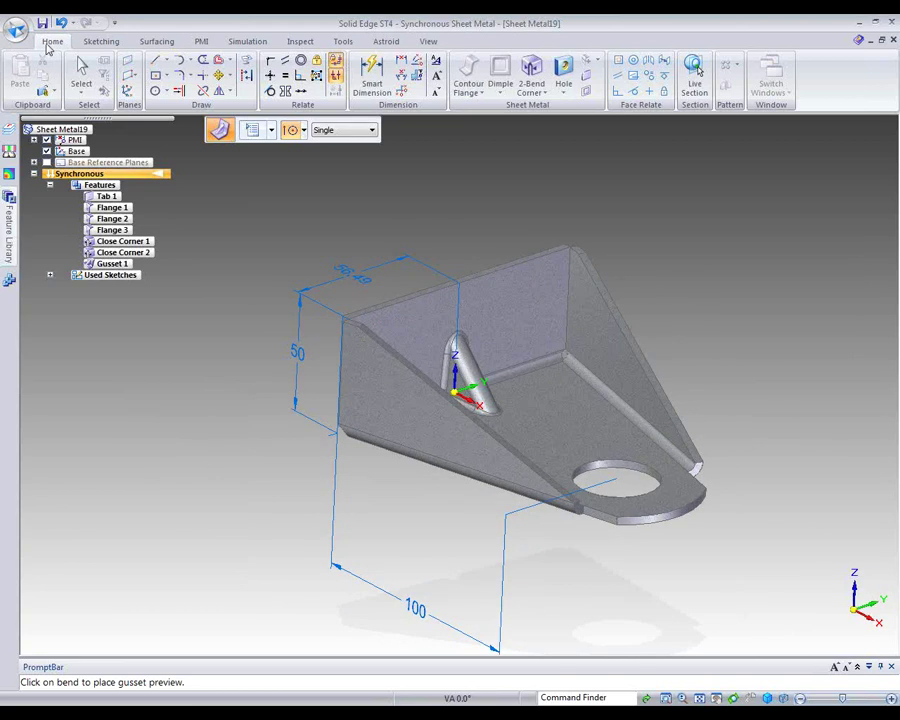
Fill in the file properties with title Mounting Bracket, document number AA-09667 and revision number A.
{"action": "left_click", "coordinate": [16, 26]}
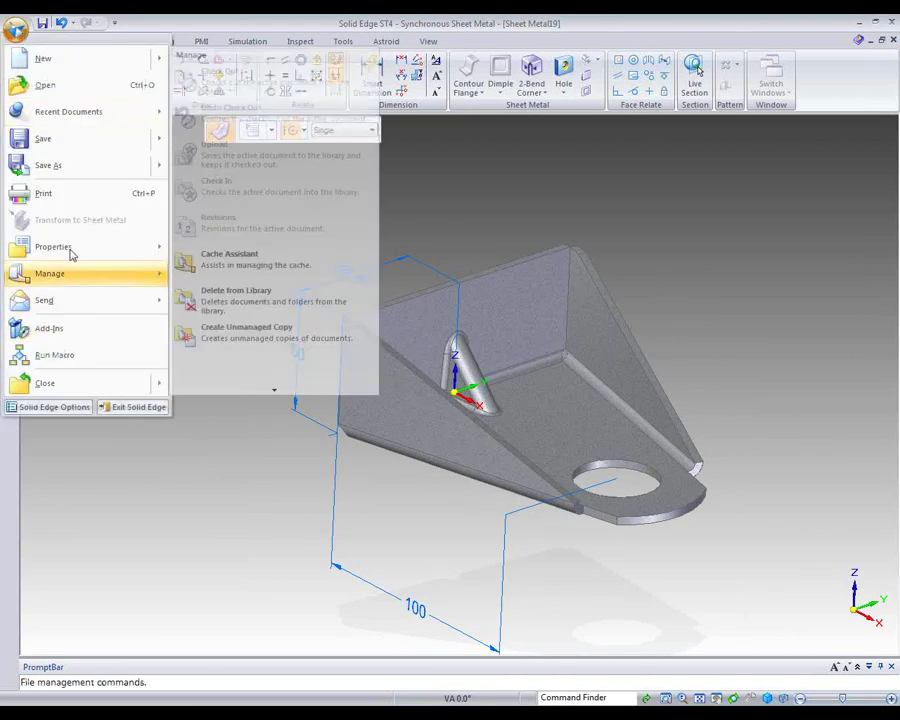
{"action": "mouse_move", "coordinate": [72, 251]}
{"action": "left_click", "coordinate": [228, 112]}
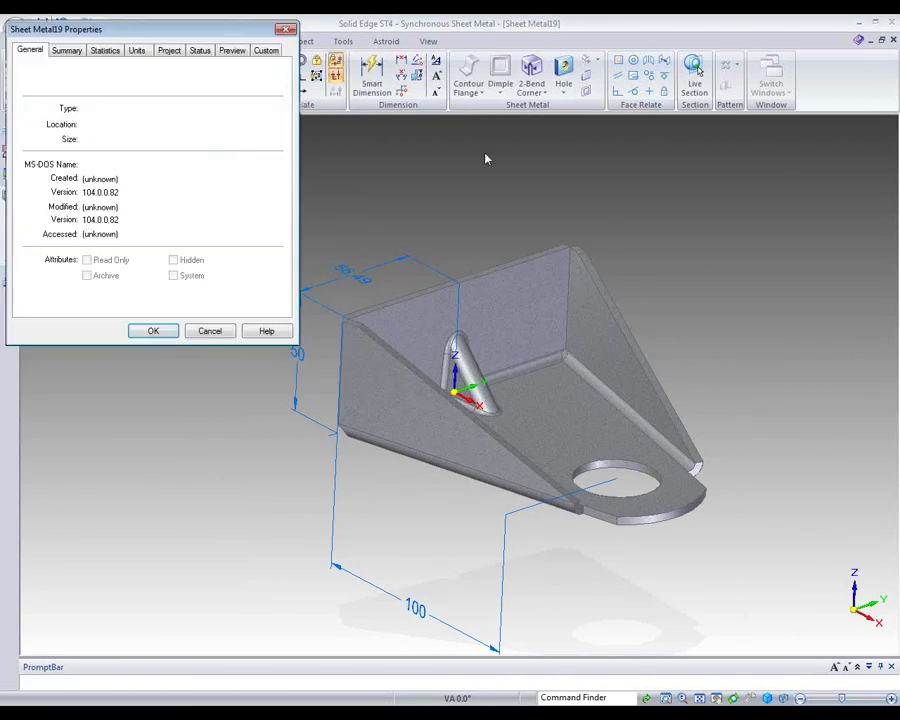
{"action": "left_click", "coordinate": [67, 51]}
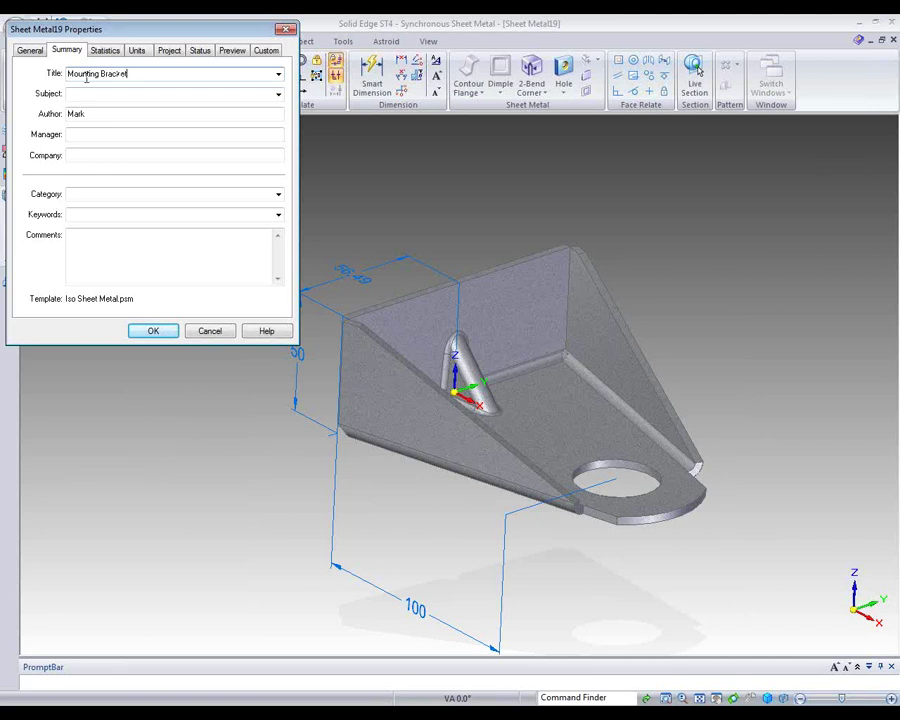
{"action": "left_click", "coordinate": [170, 52]}
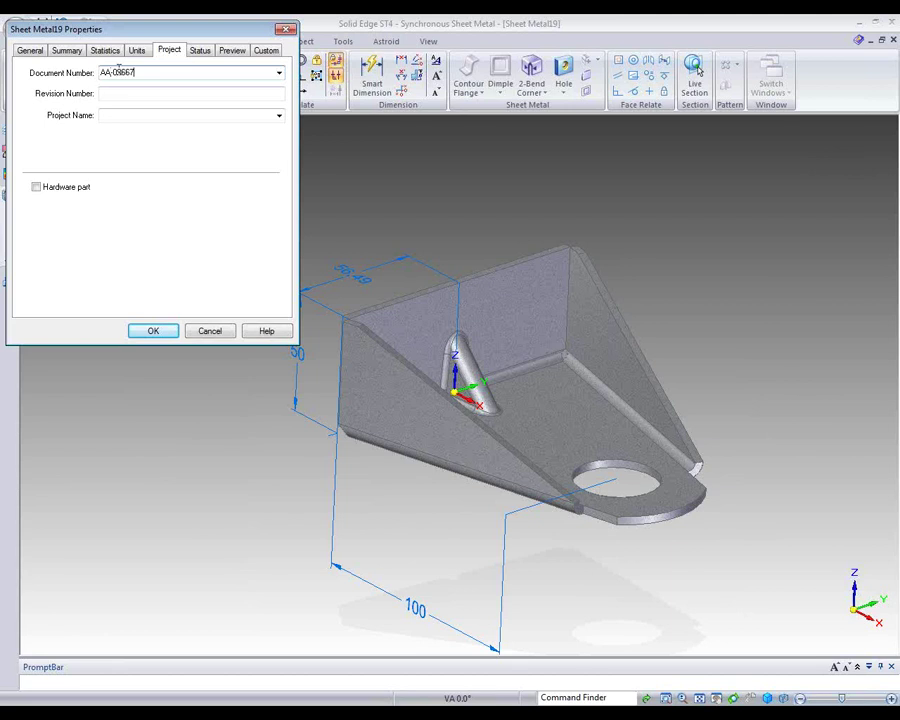
{"action": "left_click", "coordinate": [113, 93]}
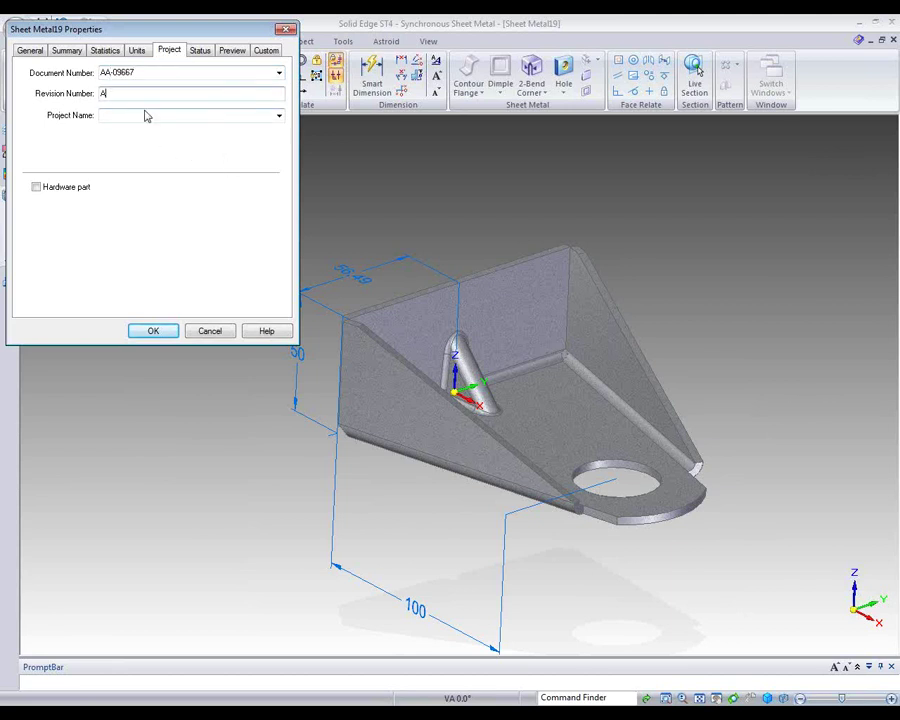
Add a custom text property named Cost with the value $2.99 and accept the file properties.
{"action": "left_click", "coordinate": [266, 51]}
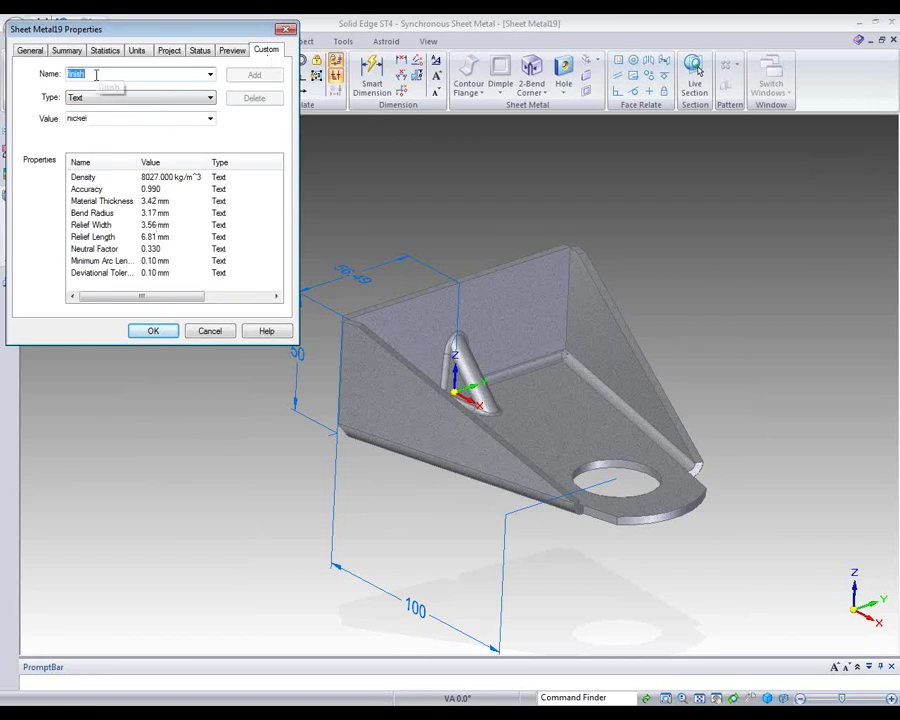
{"action": "type", "text": "Co"}
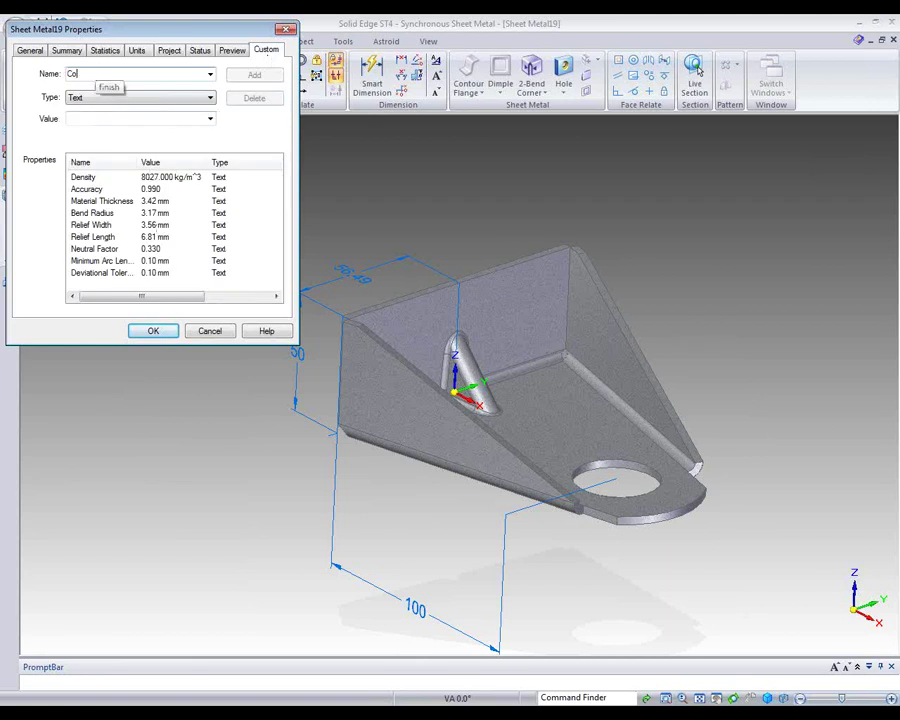
{"action": "type", "text": "st"}
{"action": "left_click", "coordinate": [85, 117]}
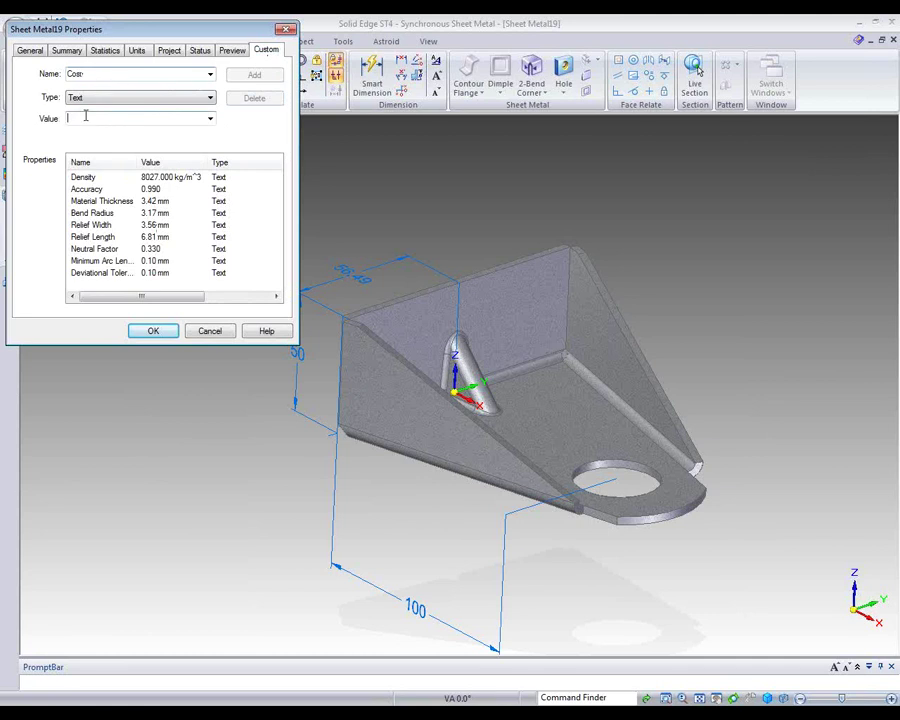
{"action": "type", "text": "$2.99"}
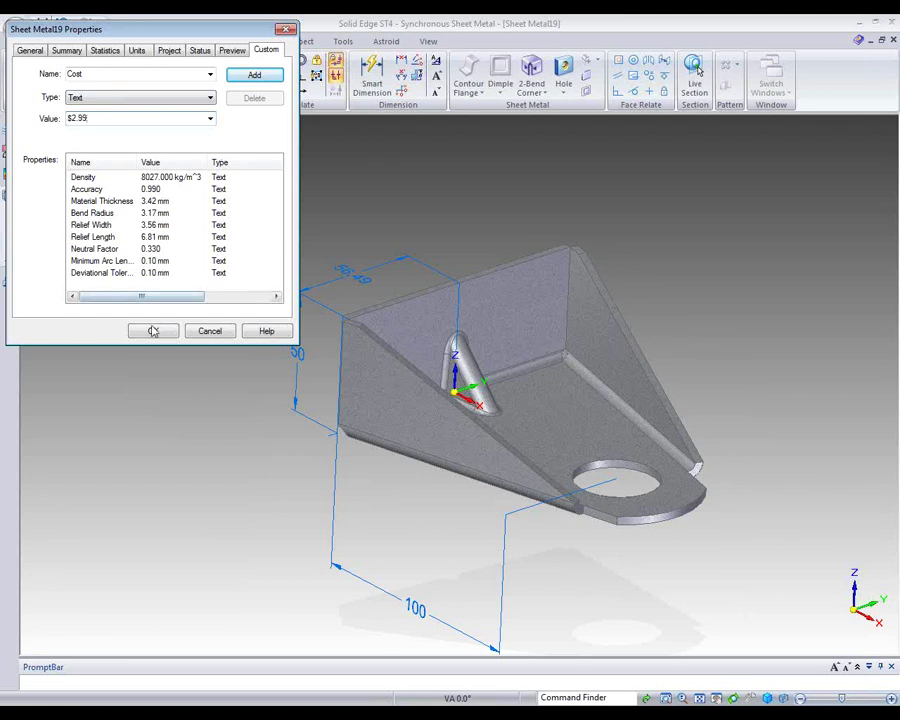
{"action": "left_click", "coordinate": [254, 74]}
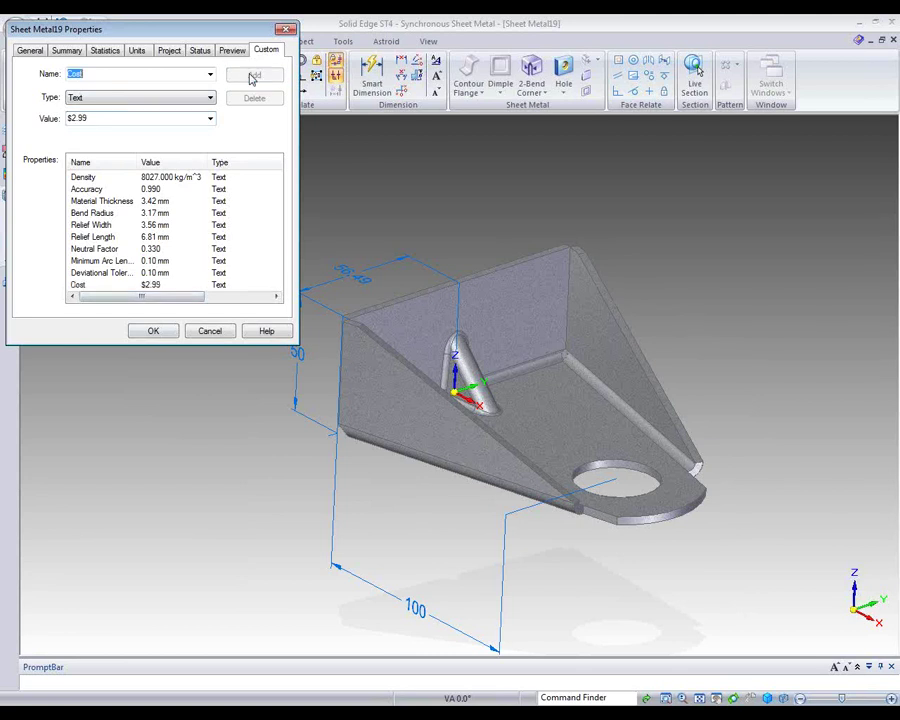
{"action": "left_click", "coordinate": [168, 336]}
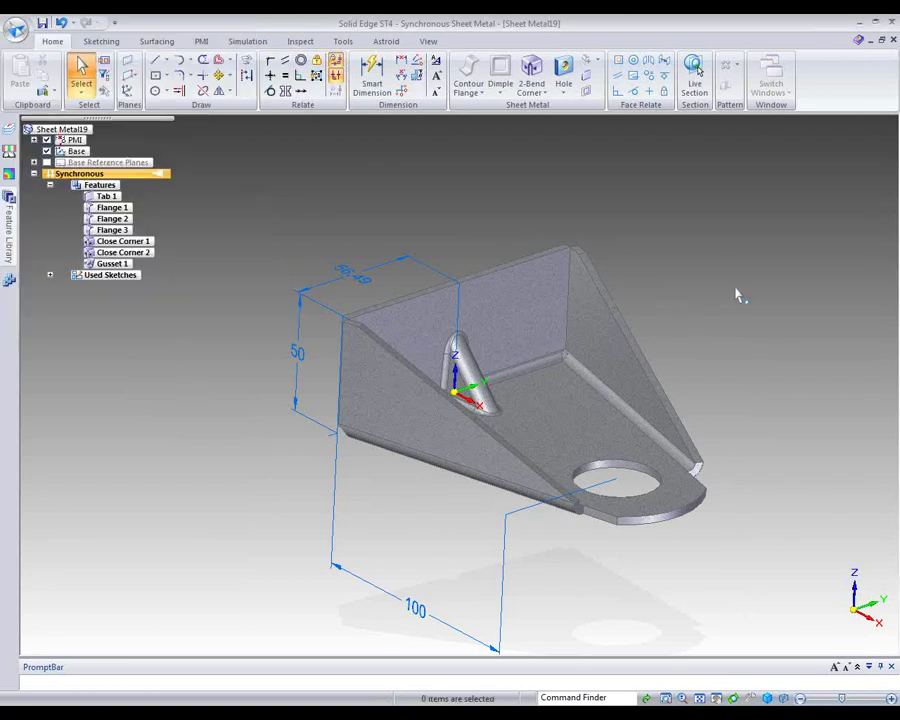
Save the sheet metal part in the 123 folder under the file name A-Bracket.
{"action": "mouse_move", "coordinate": [730, 290]}
{"action": "middle_mouse_down"}
{"action": "mouse_move", "coordinate": [750, 252]}
{"action": "mouse_move", "coordinate": [734, 281]}
{"action": "middle_mouse_up"}
{"action": "left_click", "coordinate": [17, 28]}
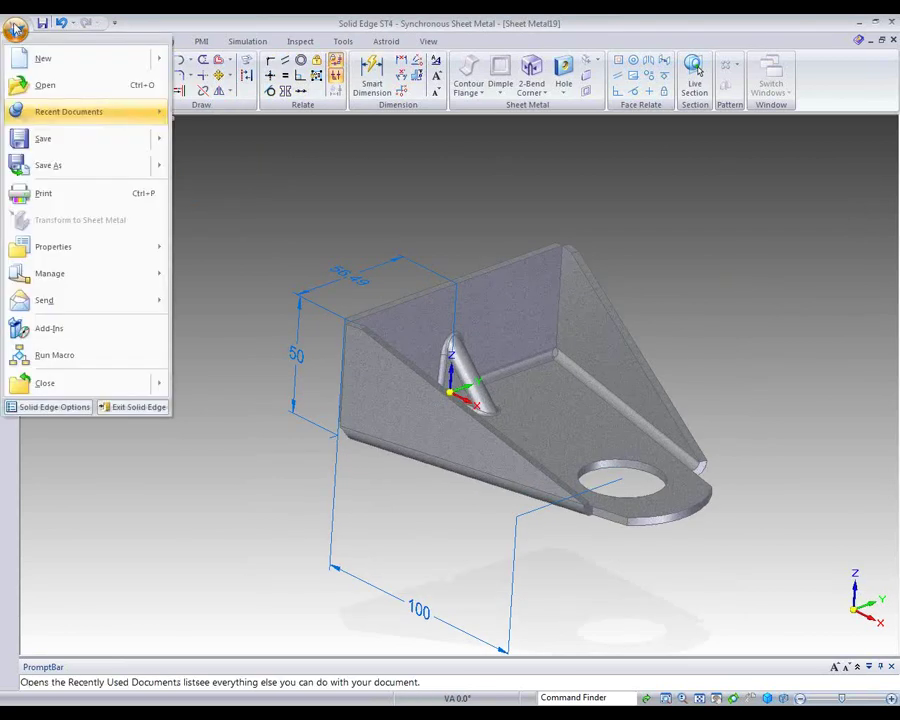
{"action": "left_click", "coordinate": [48, 45]}
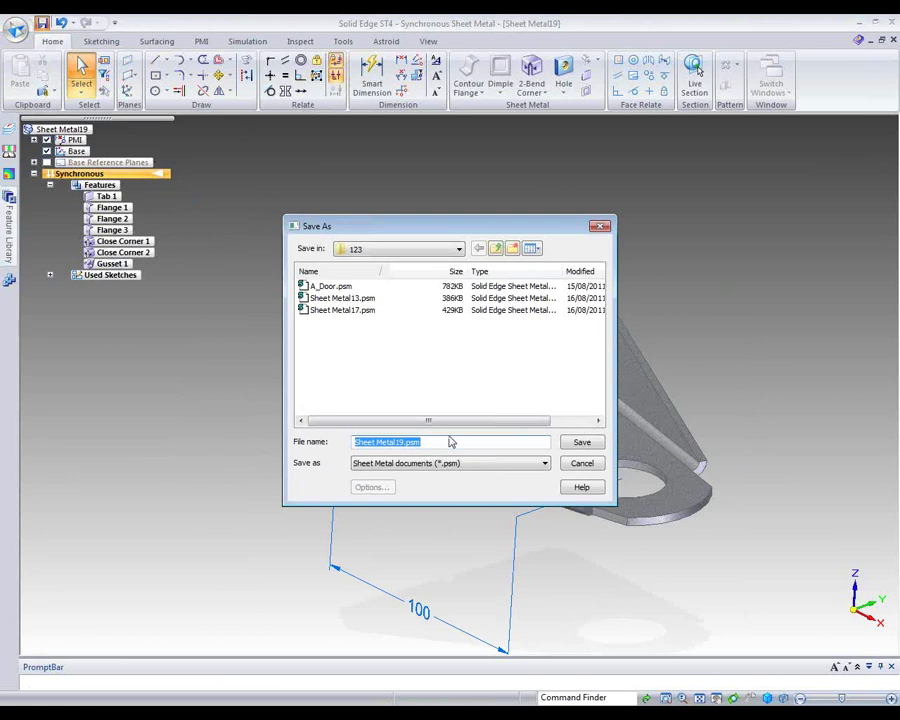
{"action": "type", "text": "A"}
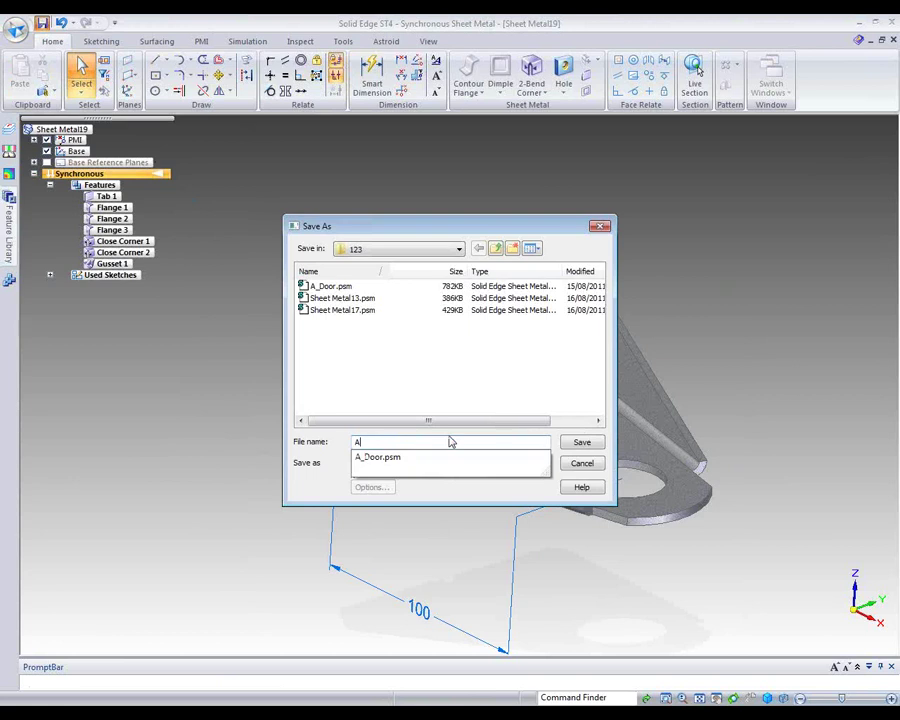
{"action": "type", "text": "-Bracket"}
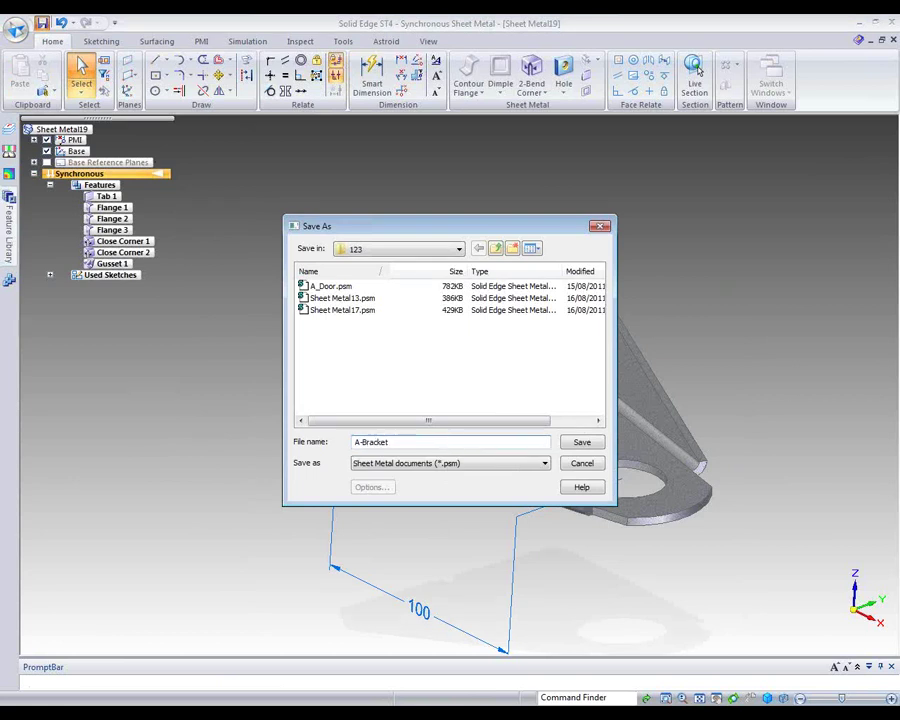
{"action": "left_click", "coordinate": [582, 443]}
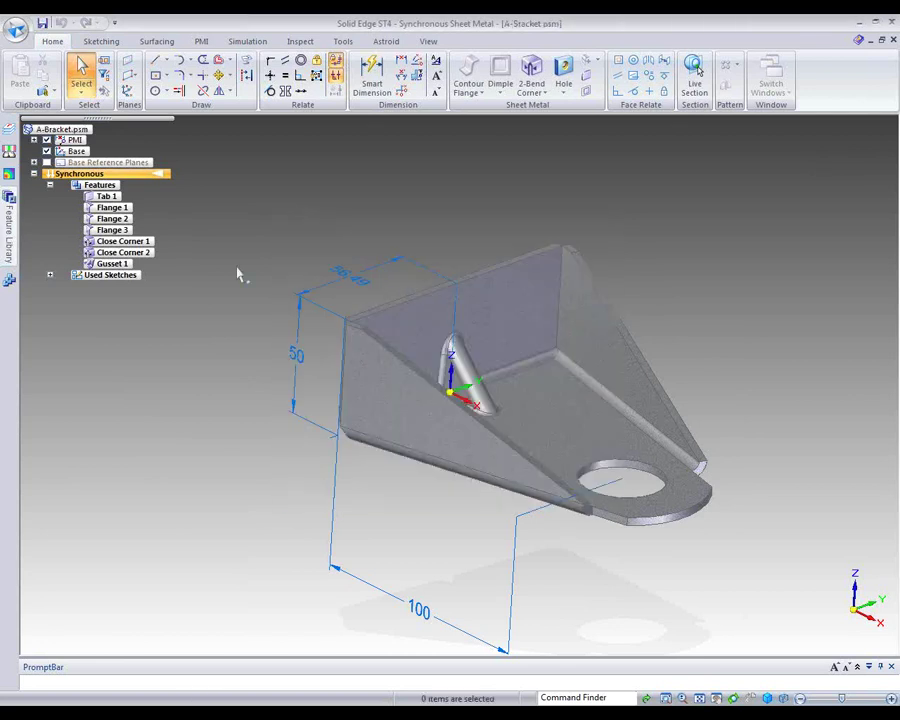
Create a drawing of the active bracket as a designed part, with the right view as the primary orientation.
{"action": "left_click", "coordinate": [18, 30]}
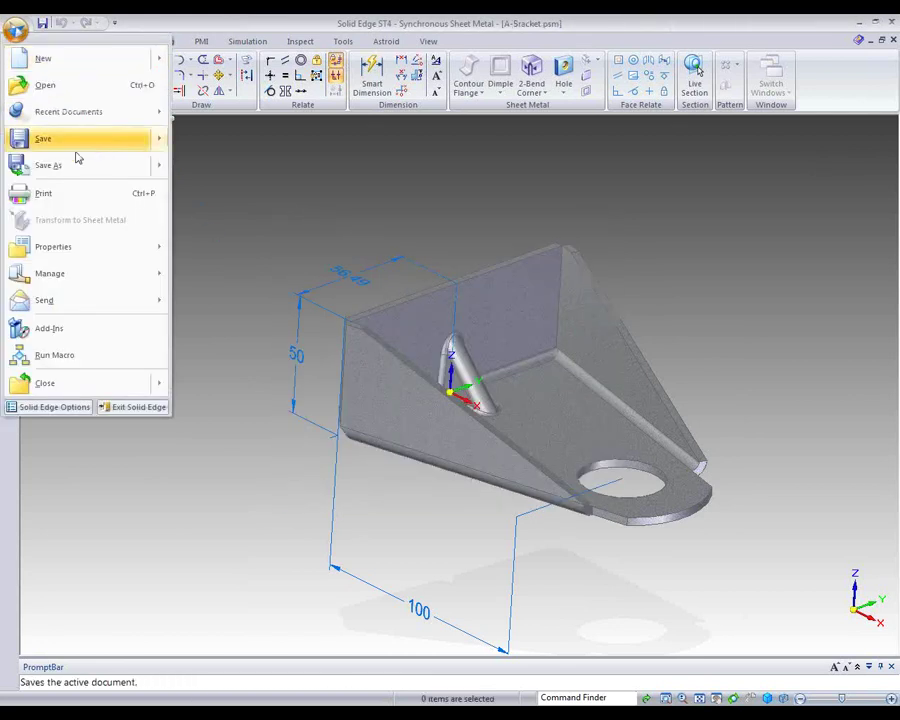
{"action": "mouse_move", "coordinate": [40, 57]}
{"action": "left_click", "coordinate": [255, 287]}
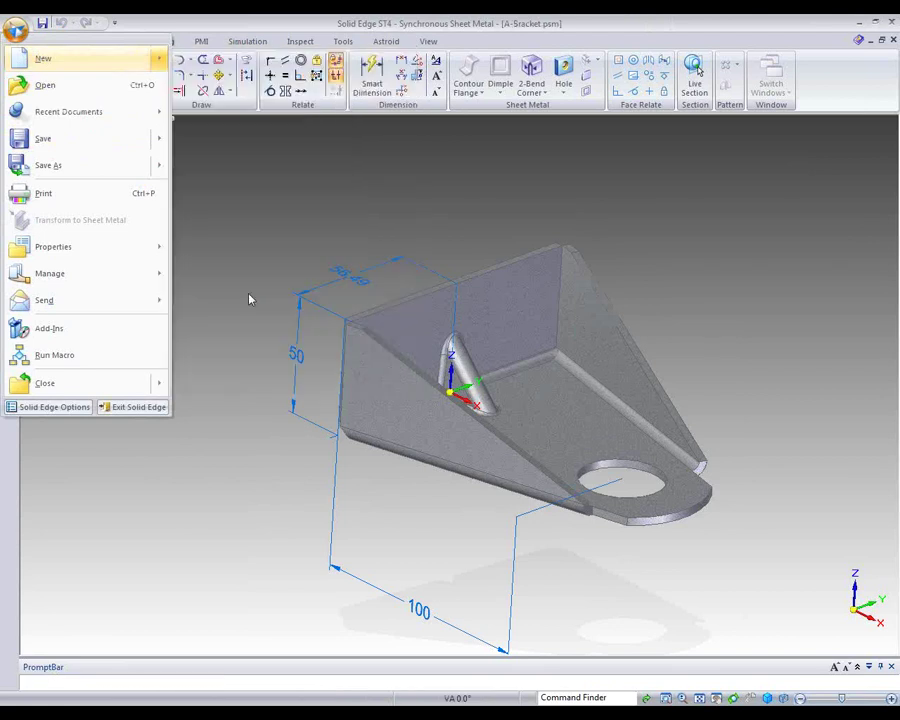
{"action": "left_click", "coordinate": [448, 392]}
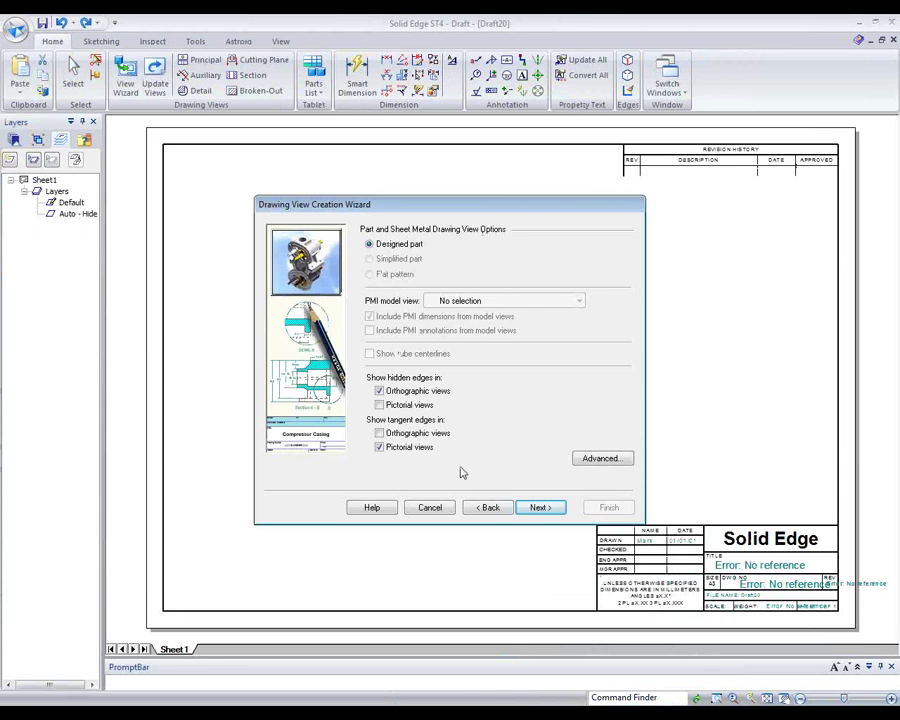
{"action": "left_click", "coordinate": [545, 507]}
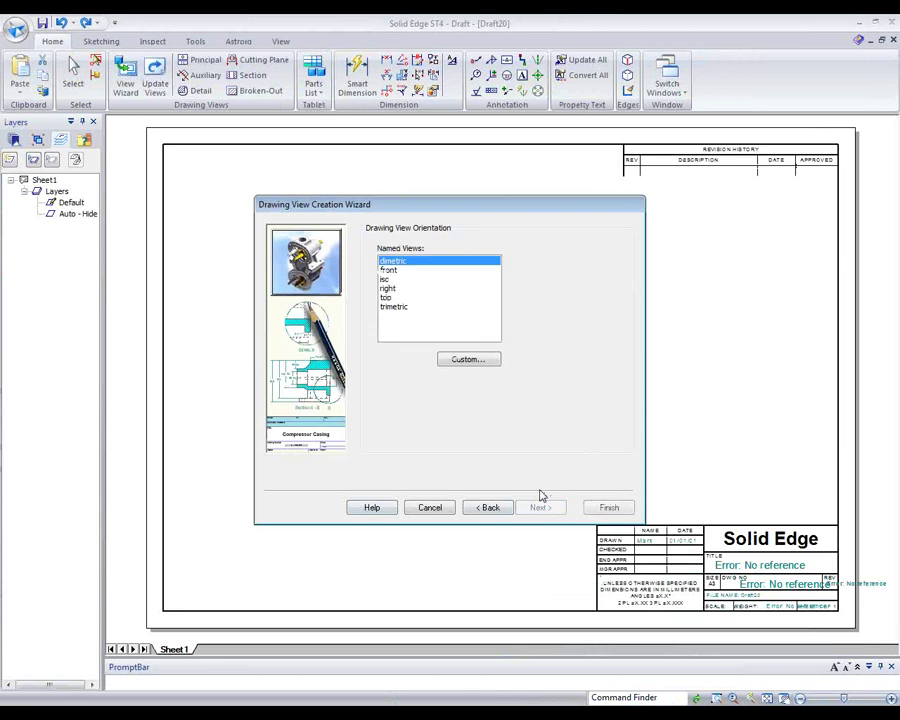
{"action": "left_click", "coordinate": [389, 289]}
{"action": "left_click", "coordinate": [542, 506]}
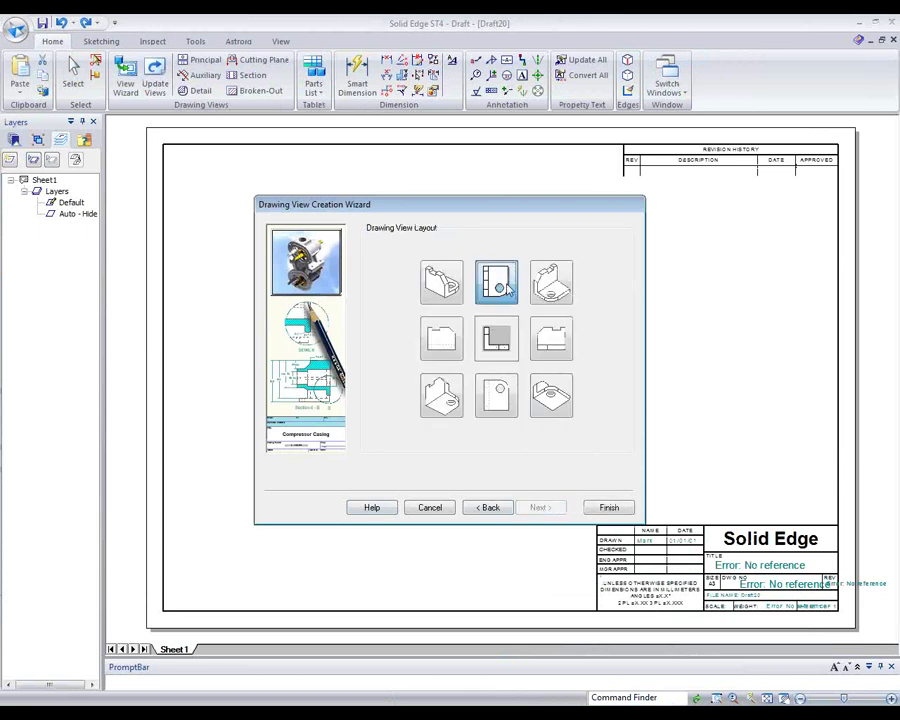
Include the top, side and upper-right pictorial views in the layout and place the views on the sheet.
{"action": "left_click", "coordinate": [551, 283]}
{"action": "left_click", "coordinate": [552, 340]}
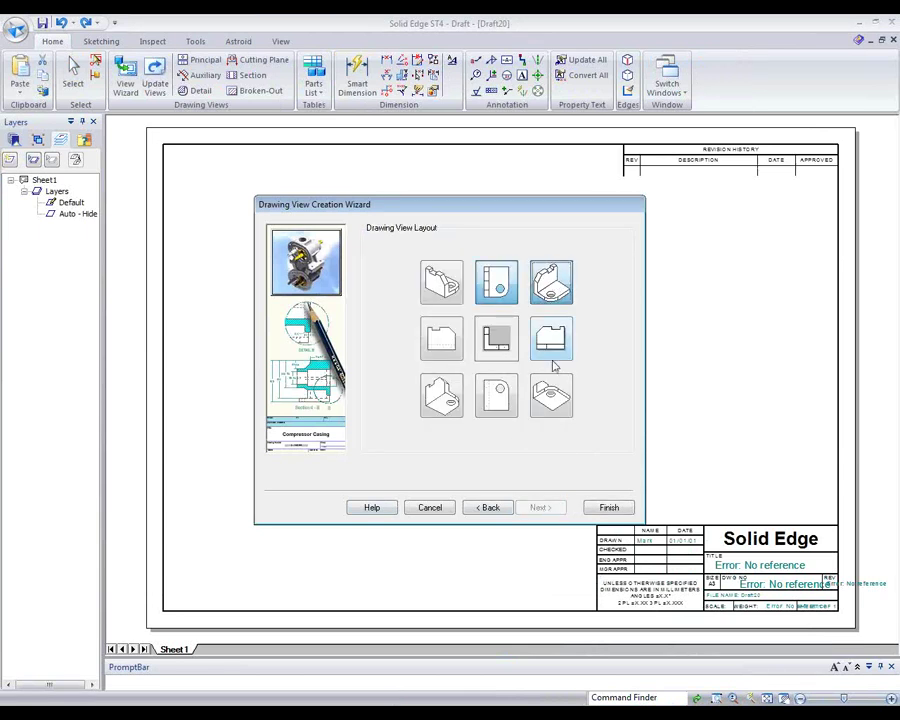
{"action": "left_click", "coordinate": [610, 506]}
{"action": "left_click", "coordinate": [422, 347]}
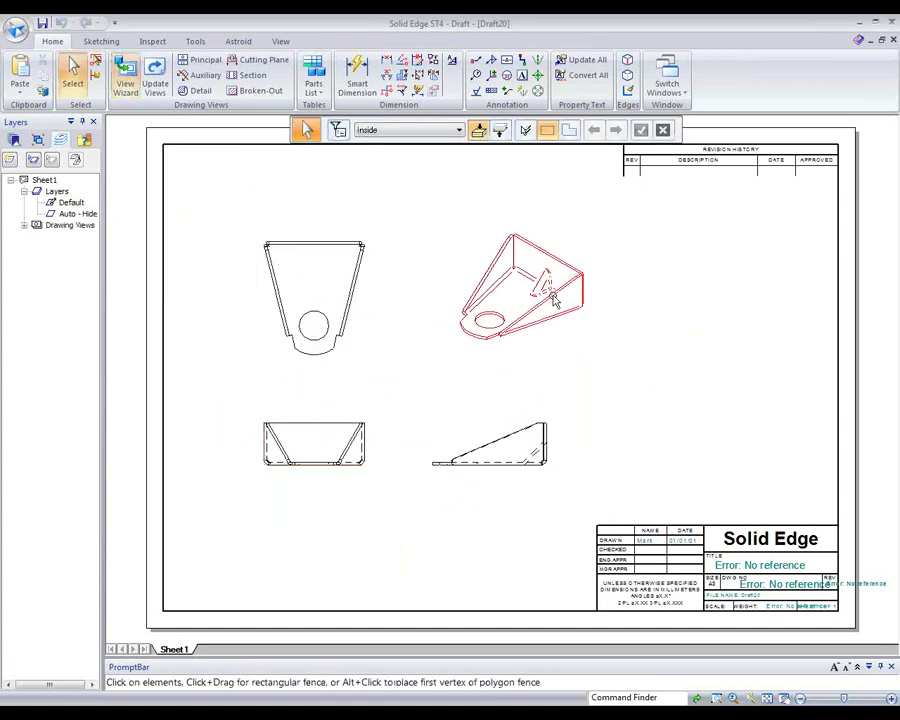
Move the pictorial view towards the sheet's upper right, turn on its shading and update the drawing views.
{"action": "left_click_drag", "start_coordinate": [555, 303], "coordinate": [679, 287]}
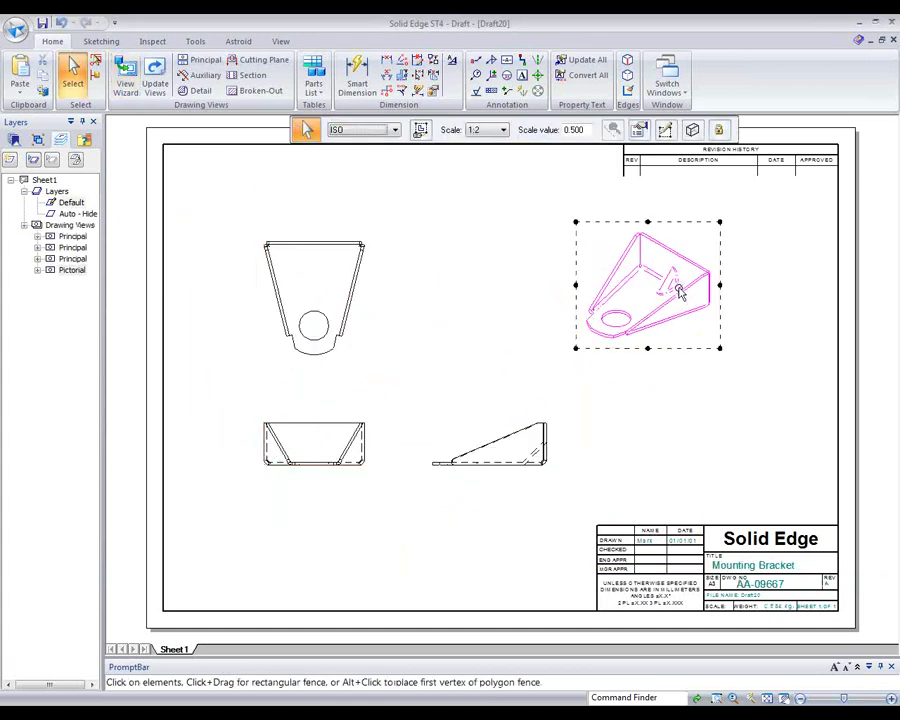
{"action": "left_click", "coordinate": [693, 131]}
{"action": "left_click", "coordinate": [730, 194]}
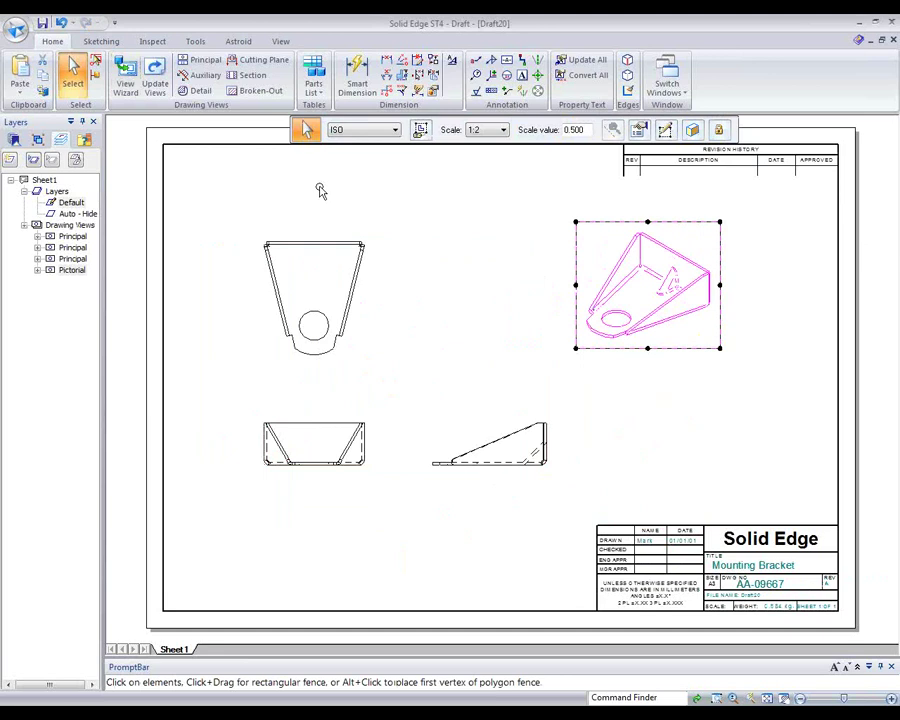
{"action": "left_click", "coordinate": [155, 76]}
{"action": "left_click", "coordinate": [453, 340]}
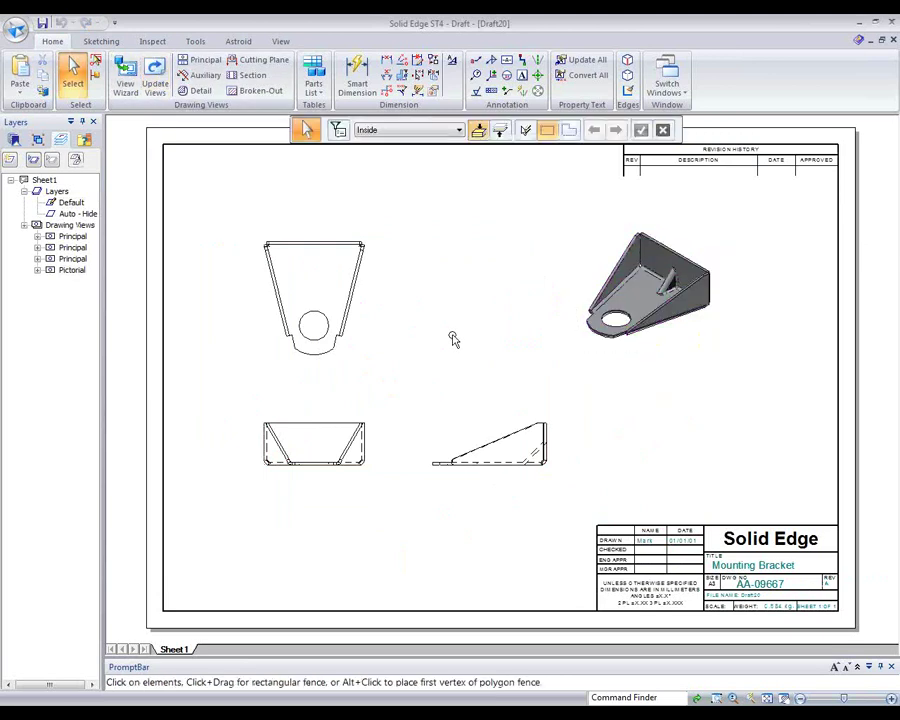
Retrieve the model dimensions into the side view of the bracket.
{"action": "left_click", "coordinate": [418, 90]}
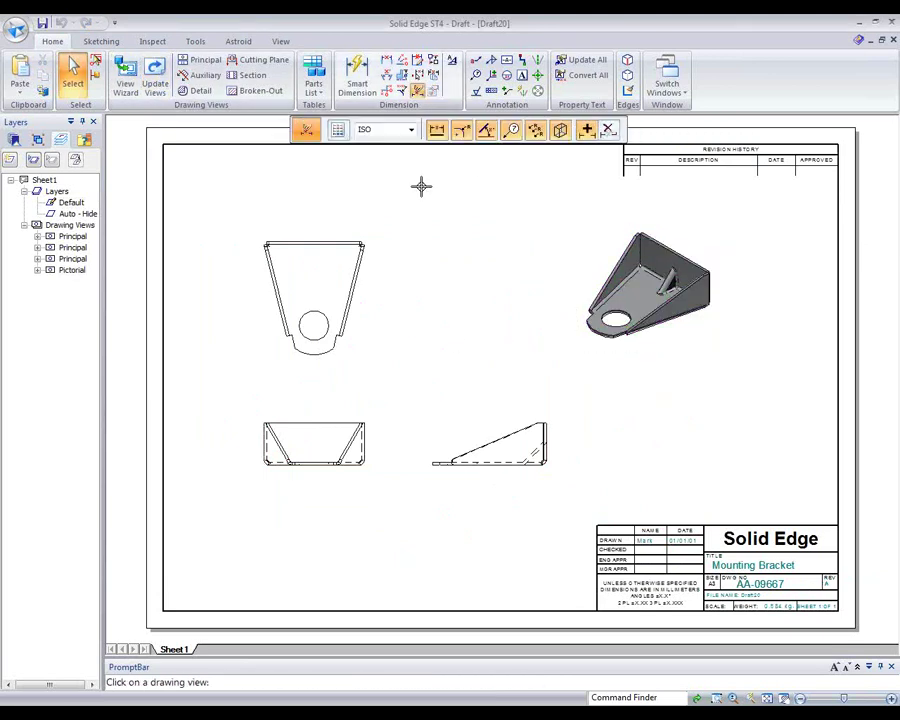
{"action": "left_click", "coordinate": [543, 442]}
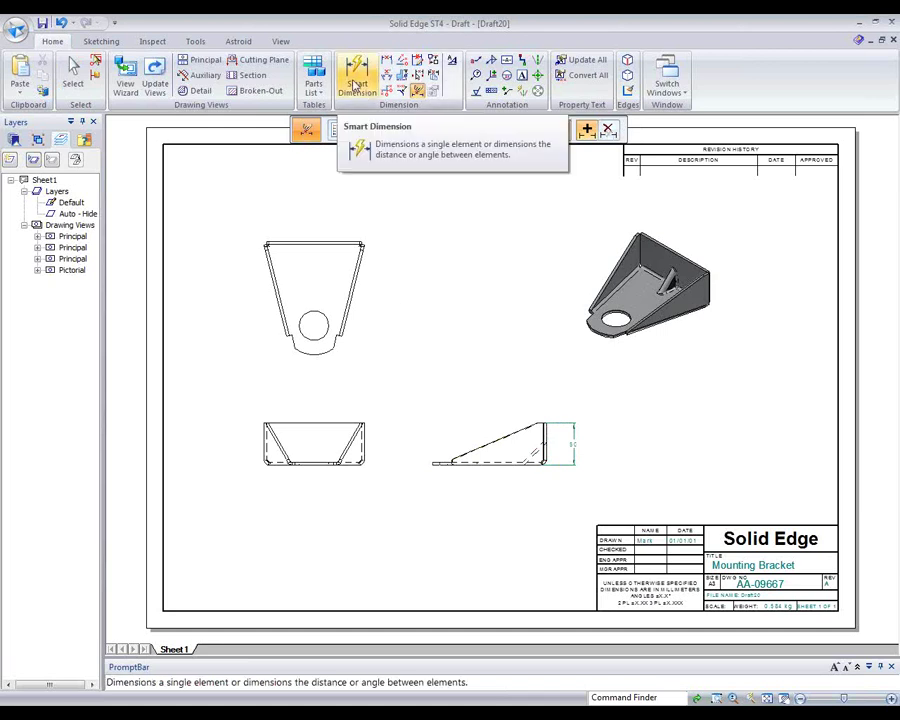
Dimension the rounded end's radius and the hole's diameter in the top view with Smart Dimension.
{"action": "right_click", "coordinate": [451, 328]}
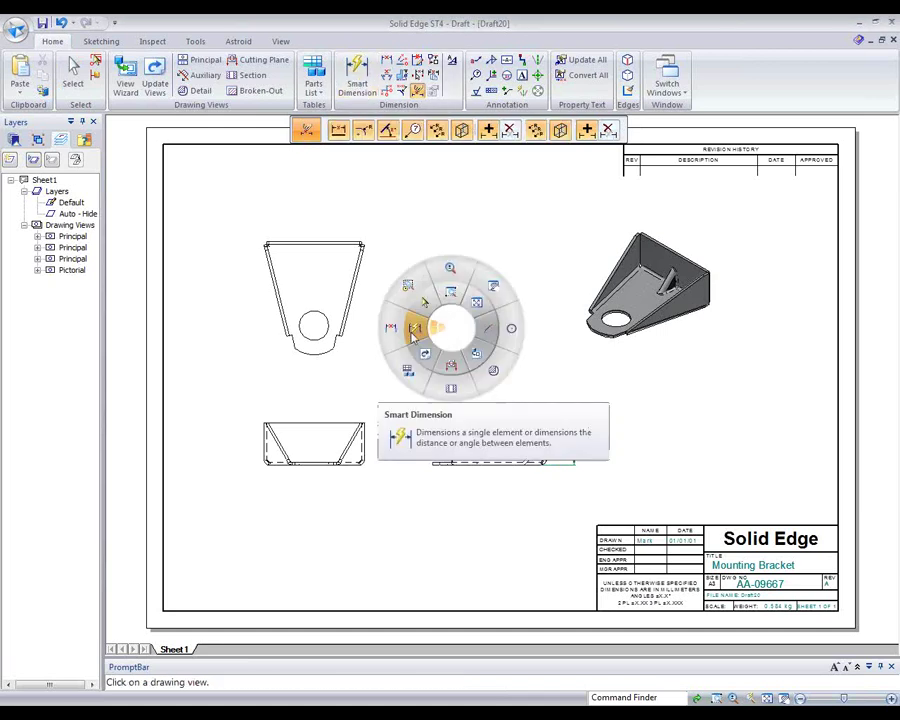
{"action": "left_click", "coordinate": [412, 327]}
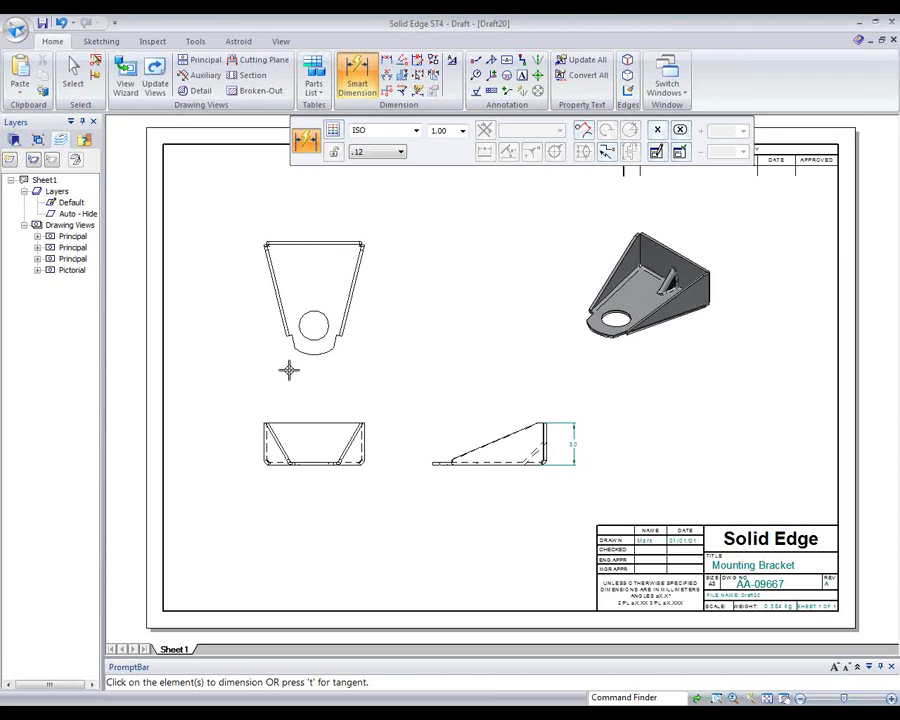
{"action": "left_click", "coordinate": [319, 353]}
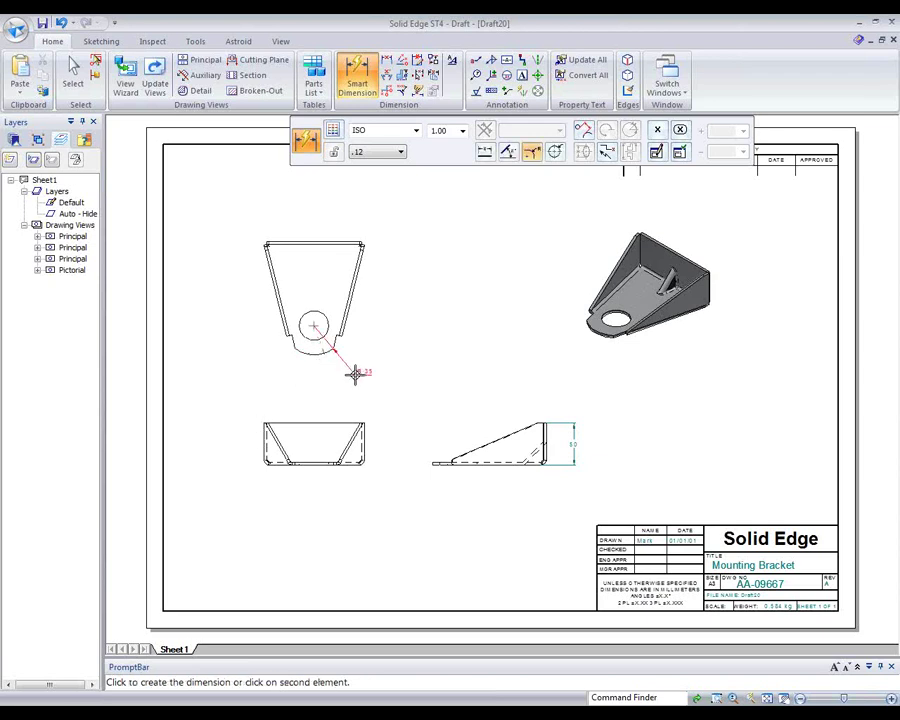
{"action": "left_click", "coordinate": [357, 370]}
{"action": "left_click", "coordinate": [310, 338]}
{"action": "left_click", "coordinate": [310, 386]}
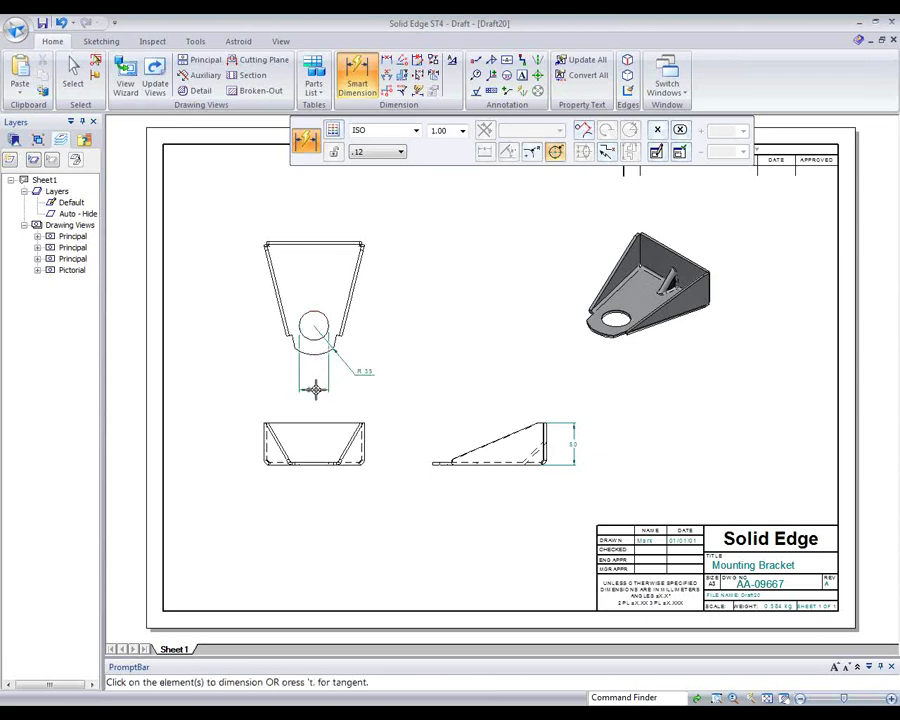
Dimension the distance from the bracket's back edge to the hole centre, placing it beside the top view's outer flange.
{"action": "left_click", "coordinate": [319, 237]}
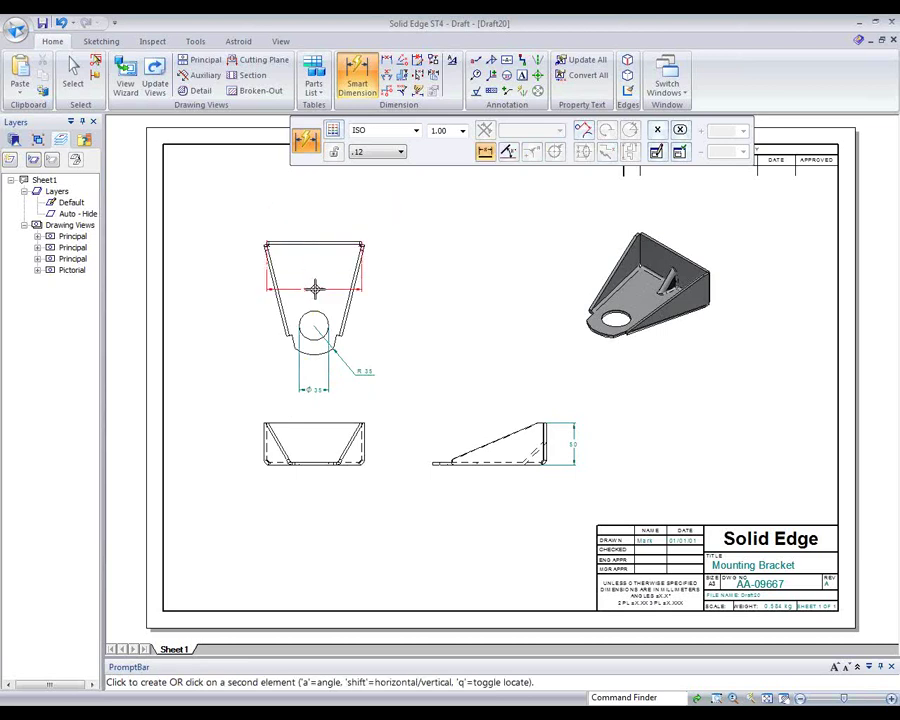
{"action": "left_click", "coordinate": [312, 322]}
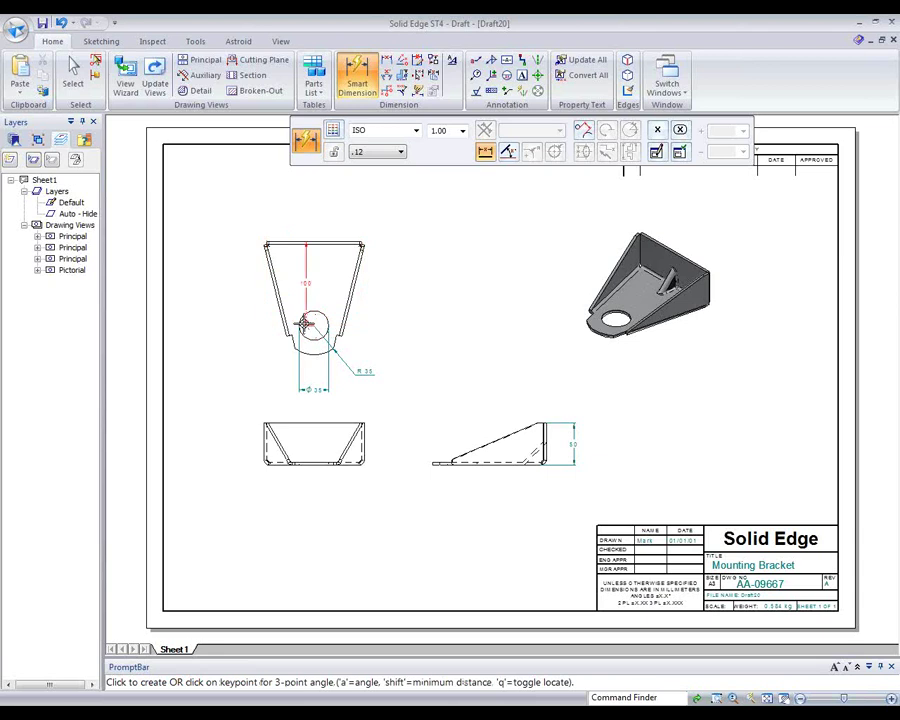
{"action": "left_click", "coordinate": [239, 305]}
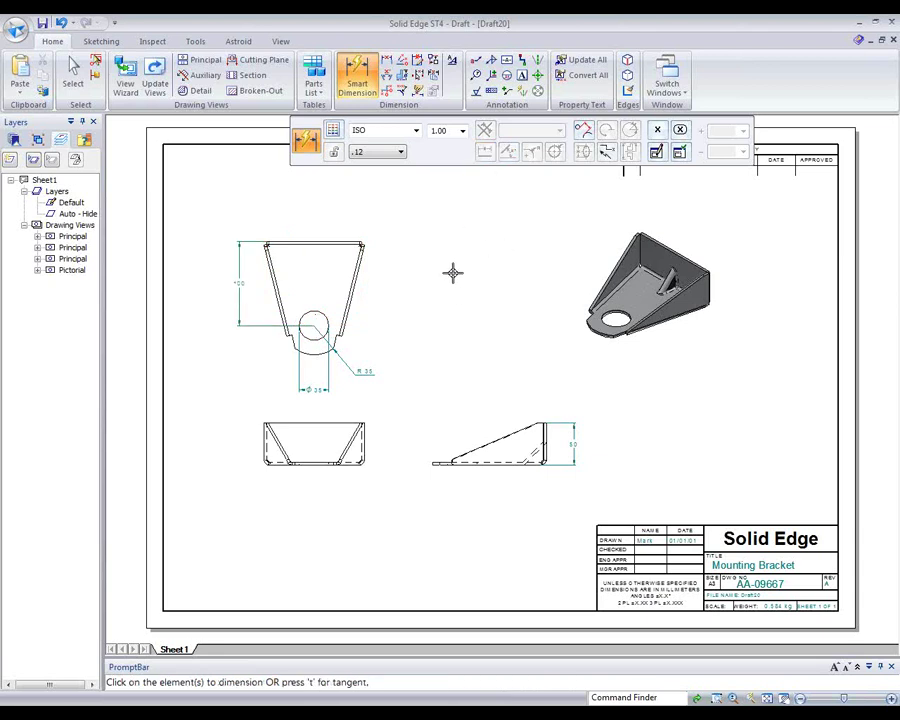
Dimension the top view's overall length from the back edge to the rounded end, placing it outside the hole-centre dimension.
{"action": "left_click", "coordinate": [334, 240]}
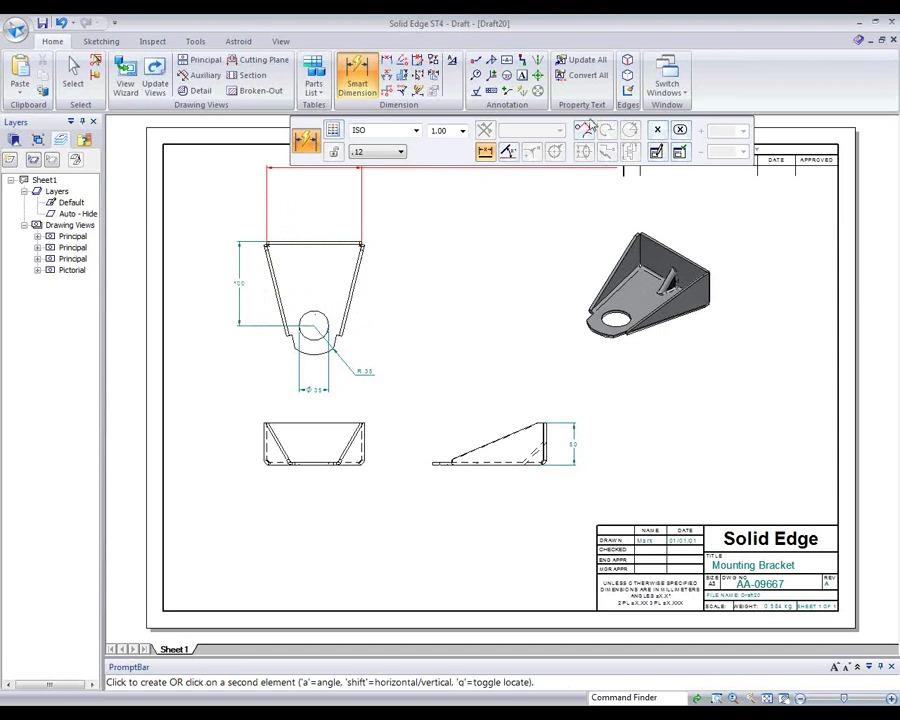
{"action": "left_click", "coordinate": [310, 353]}
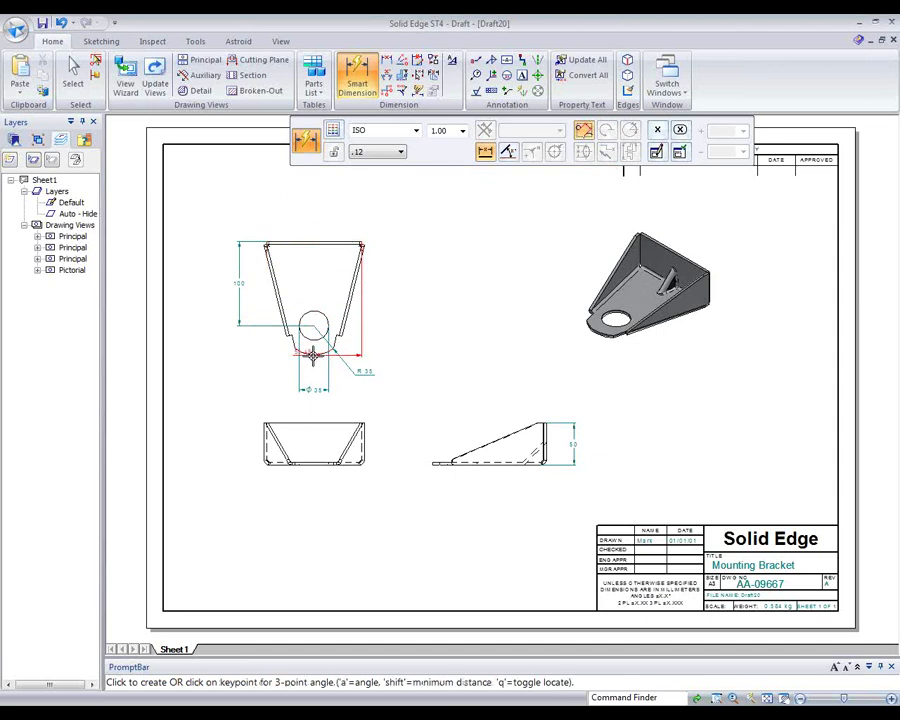
{"action": "left_click", "coordinate": [217, 345]}
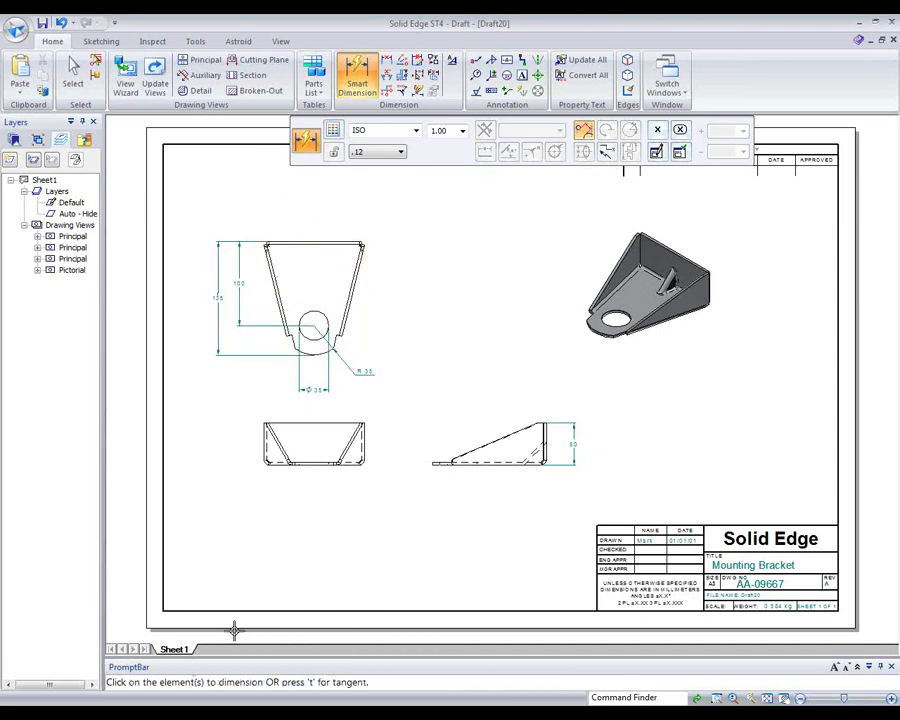
{"action": "right_click", "coordinate": [180, 652]}
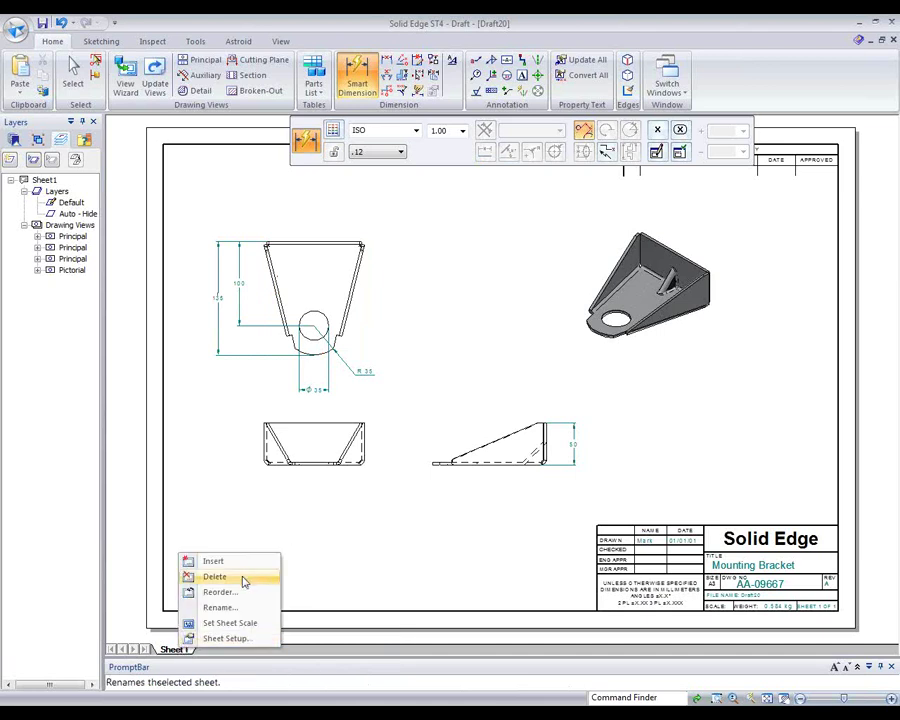
{"action": "left_click", "coordinate": [460, 347]}
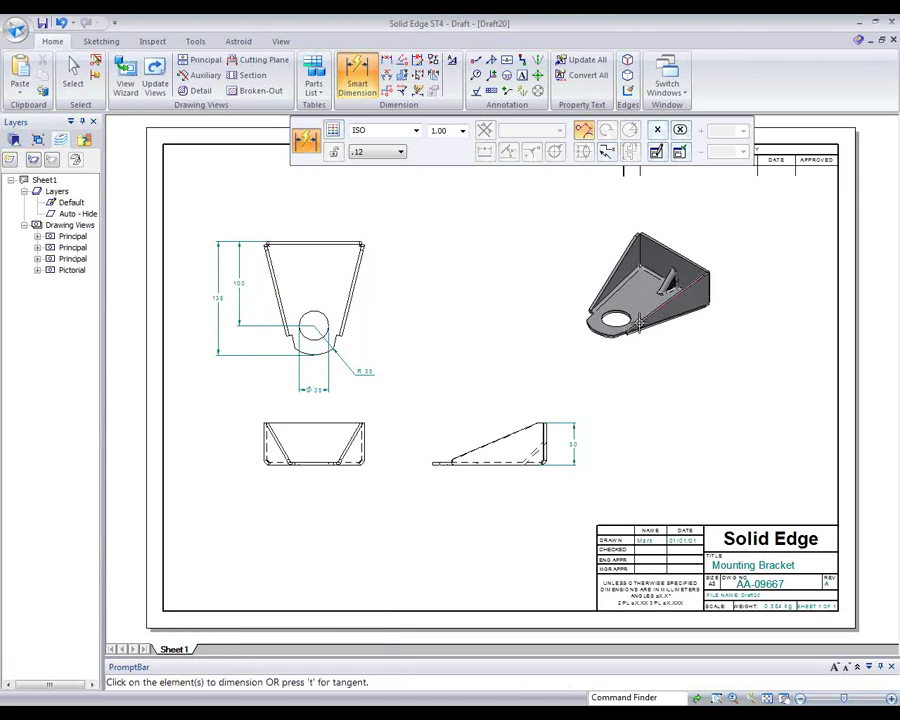
{"action": "key", "text": "Escape"}
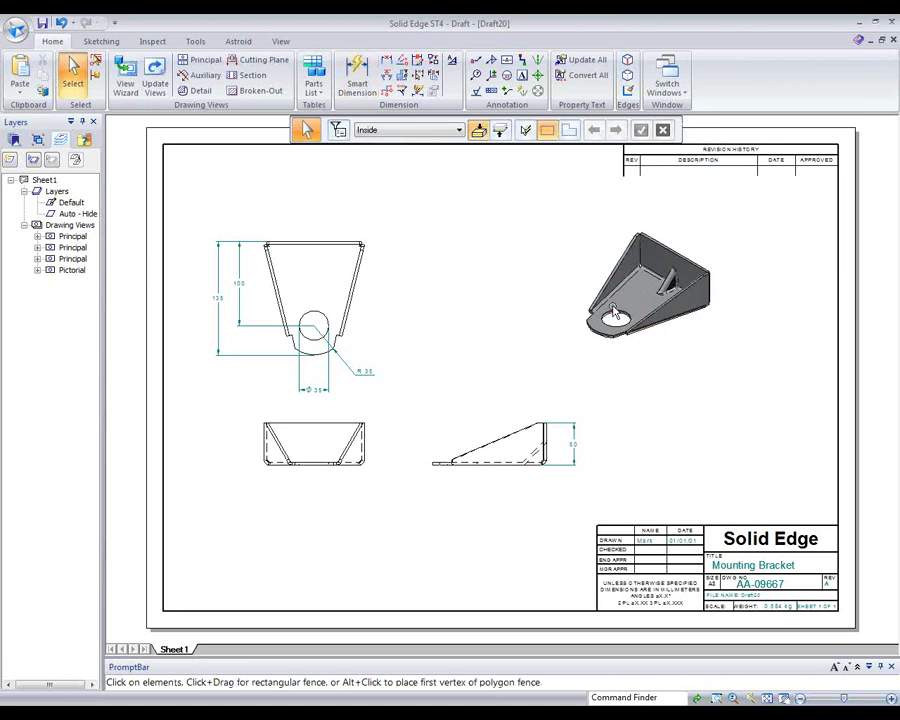
Open the bracket model, create a flat pattern with the back flange's inner face up and its upper edge as x-axis, and return to synchronous modelling.
{"action": "left_click", "coordinate": [532, 287]}
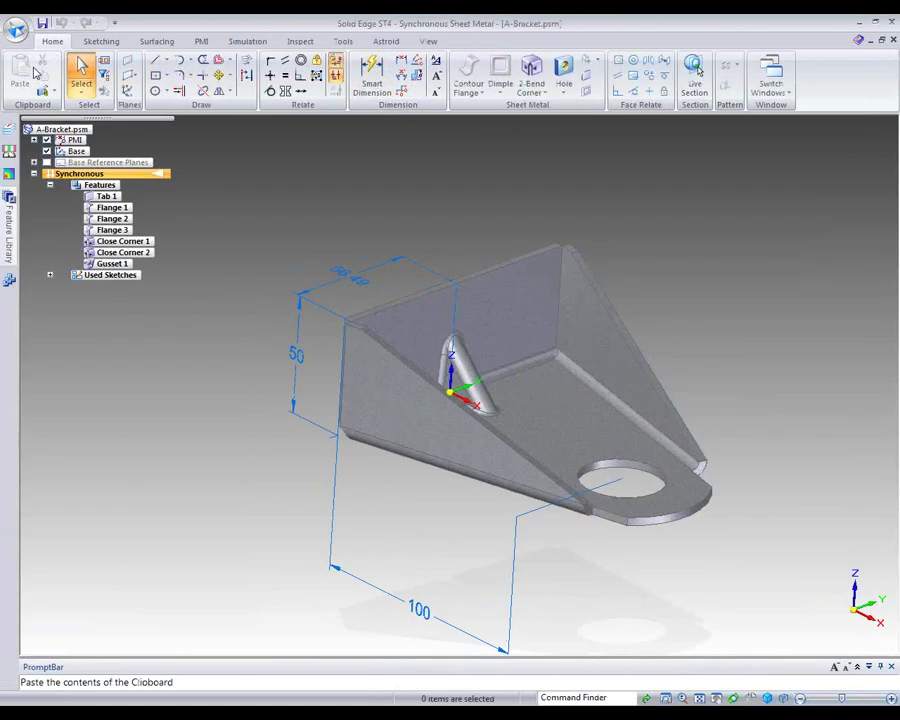
{"action": "left_click", "coordinate": [343, 41]}
{"action": "left_click", "coordinate": [100, 59]}
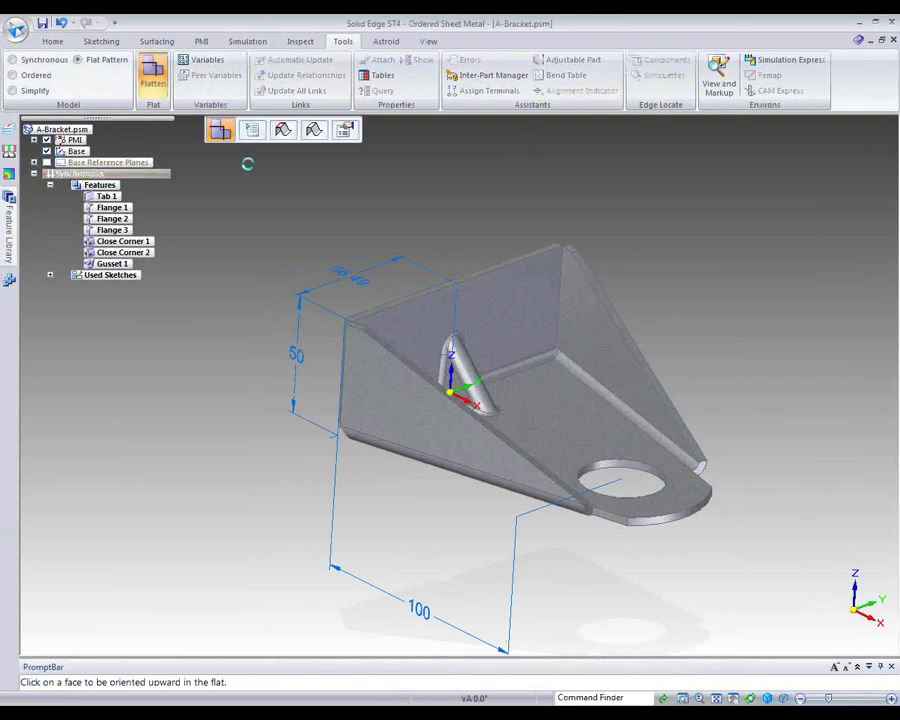
{"action": "left_click", "coordinate": [424, 352]}
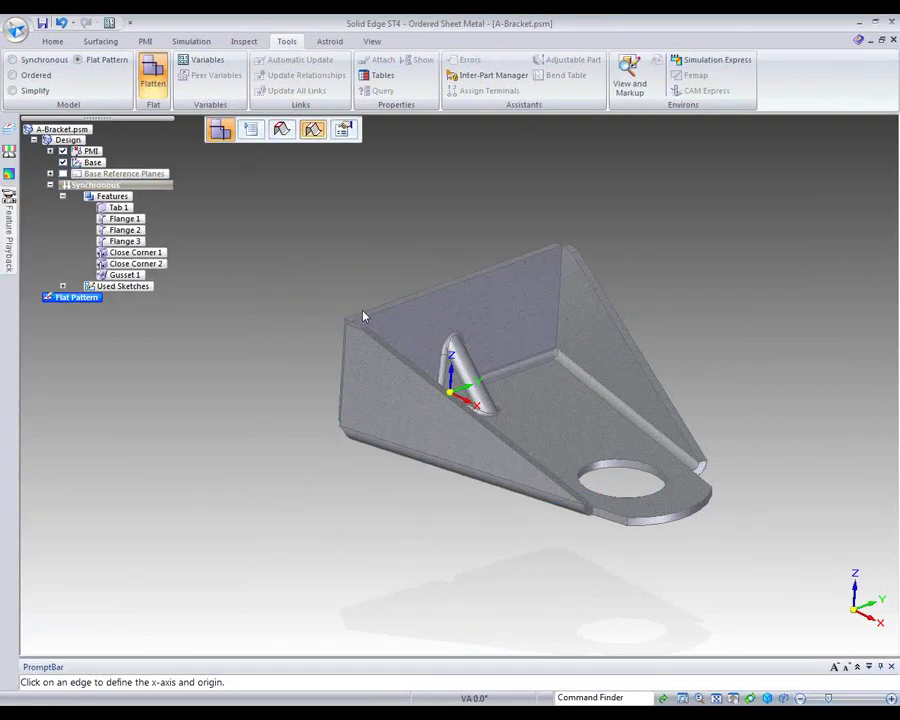
{"action": "left_click", "coordinate": [365, 319]}
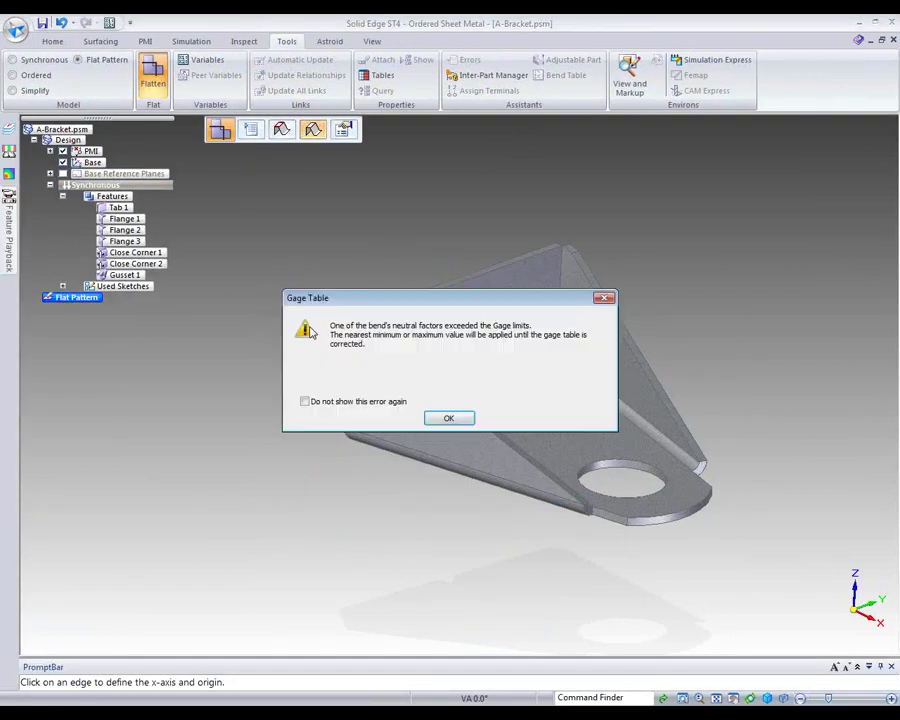
{"action": "left_click", "coordinate": [450, 418]}
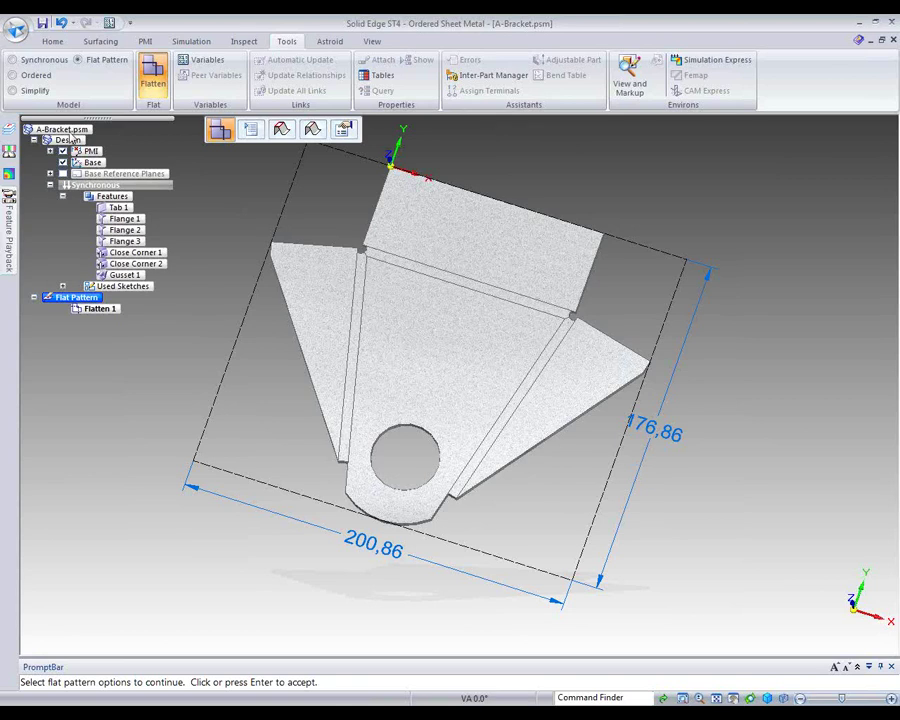
{"action": "left_click", "coordinate": [24, 59]}
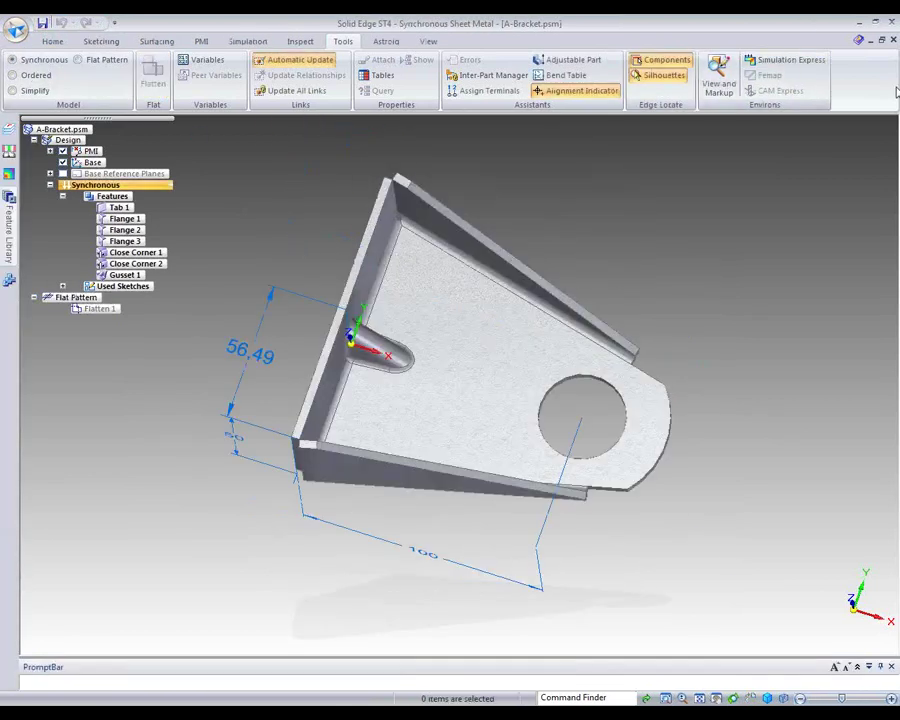
Close the bracket model with its changes saved and update the out-of-date views in the drawing.
{"action": "left_click", "coordinate": [893, 40]}
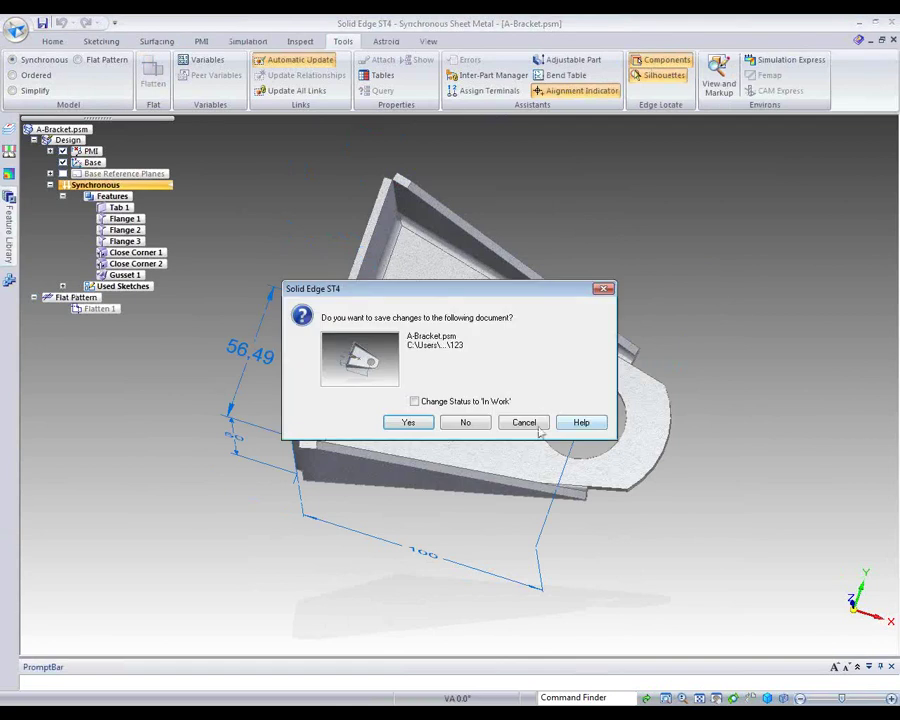
{"action": "left_click", "coordinate": [409, 422]}
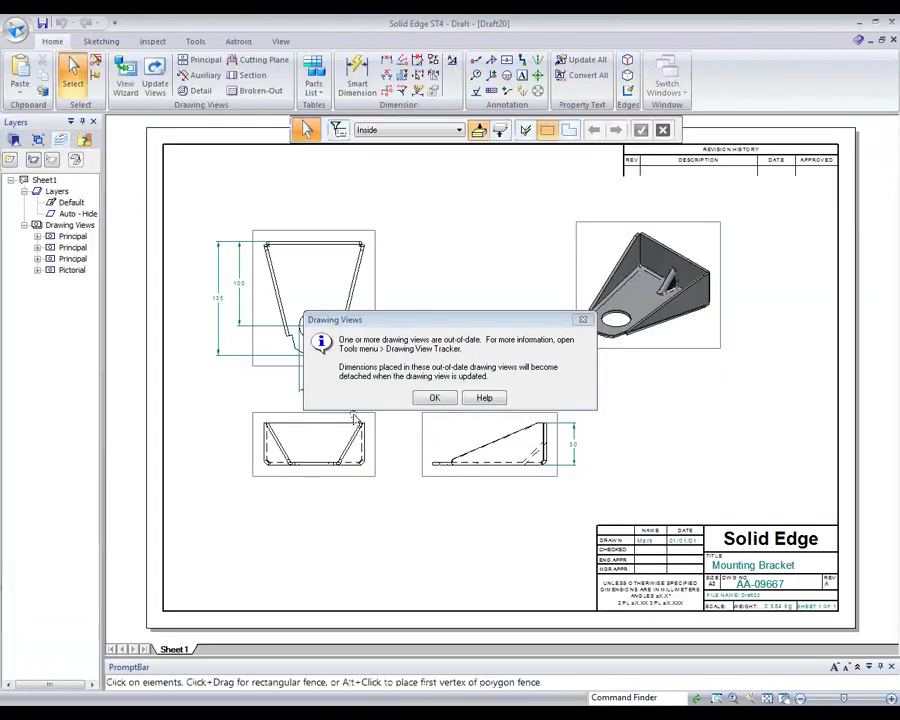
{"action": "left_click", "coordinate": [434, 397]}
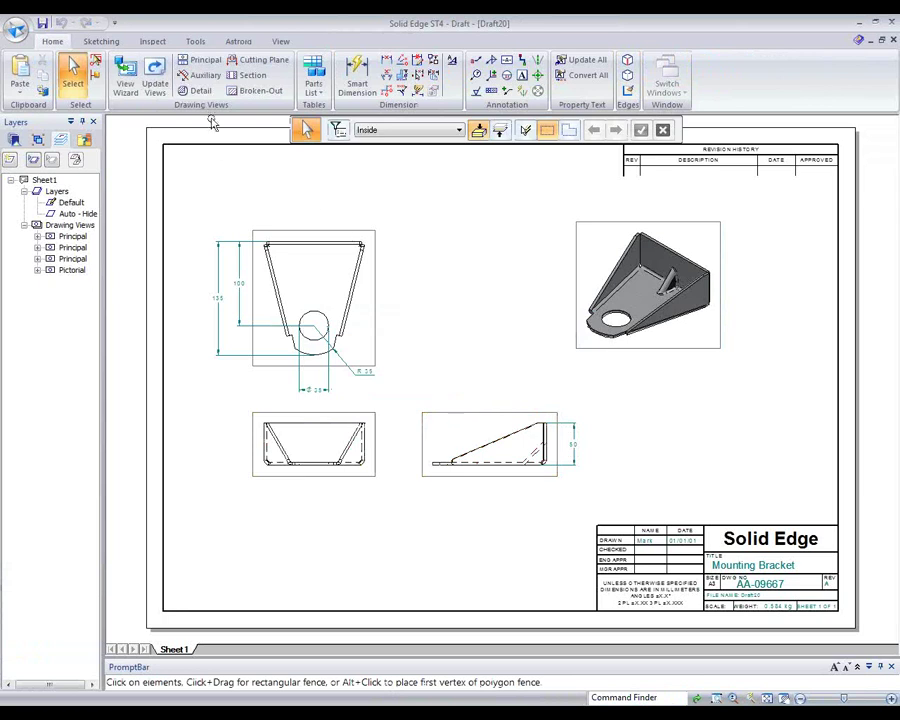
{"action": "left_click", "coordinate": [155, 80]}
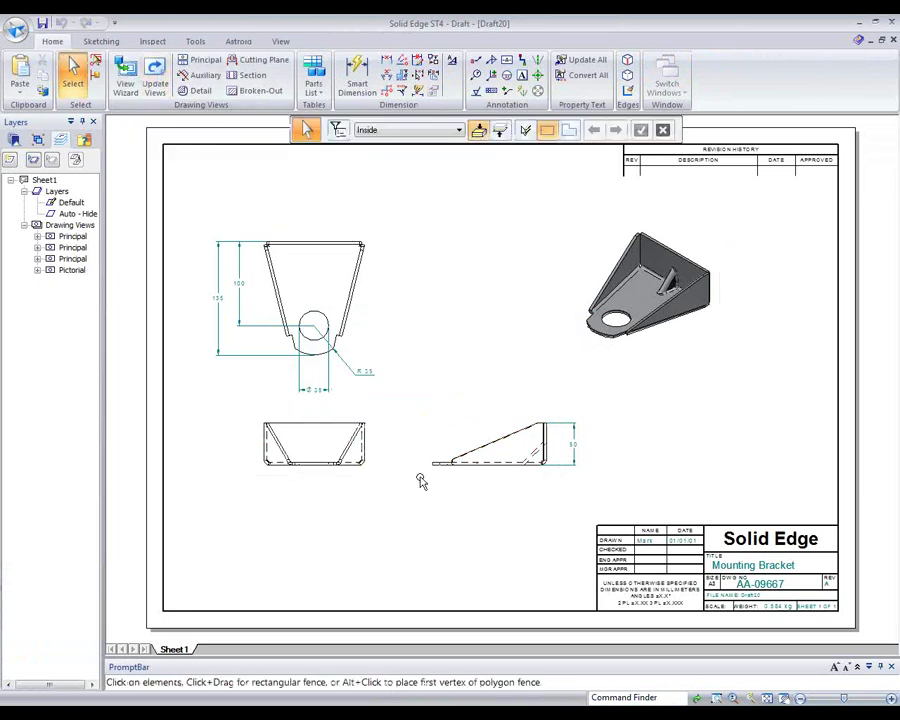
Insert a new drawing sheet and place a top-oriented flat pattern view of A-Bracket.psm on it with the View Wizard.
{"action": "right_click", "coordinate": [178, 651]}
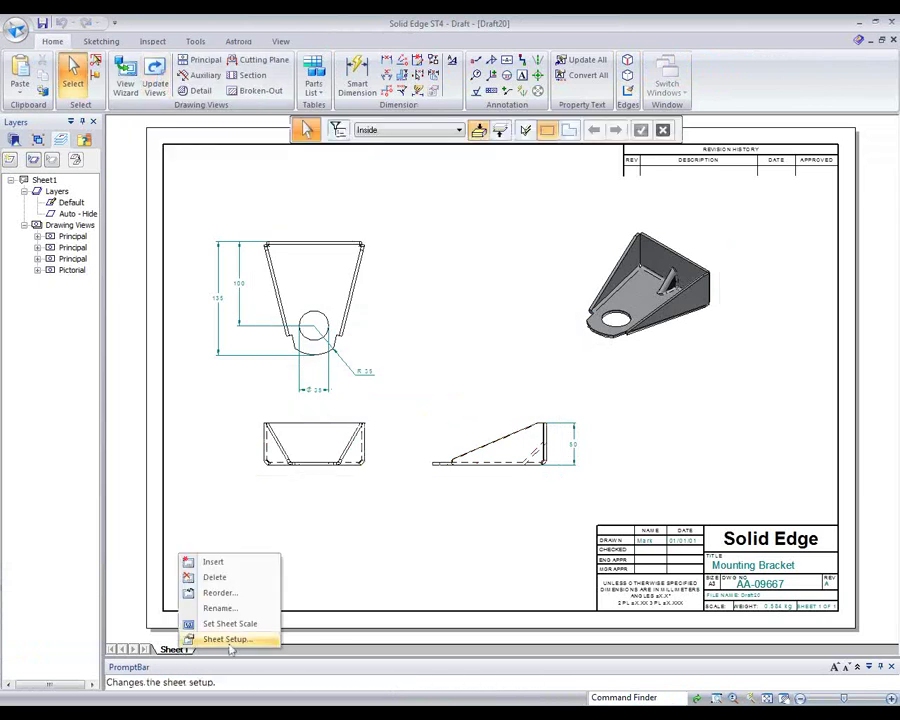
{"action": "left_click", "coordinate": [220, 564]}
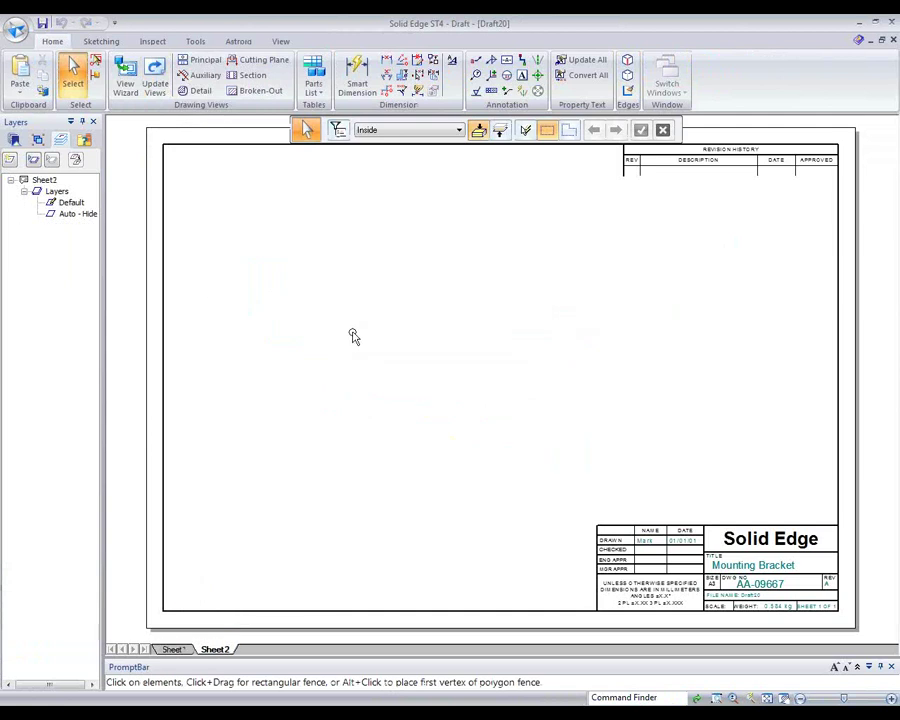
{"action": "left_click", "coordinate": [125, 80]}
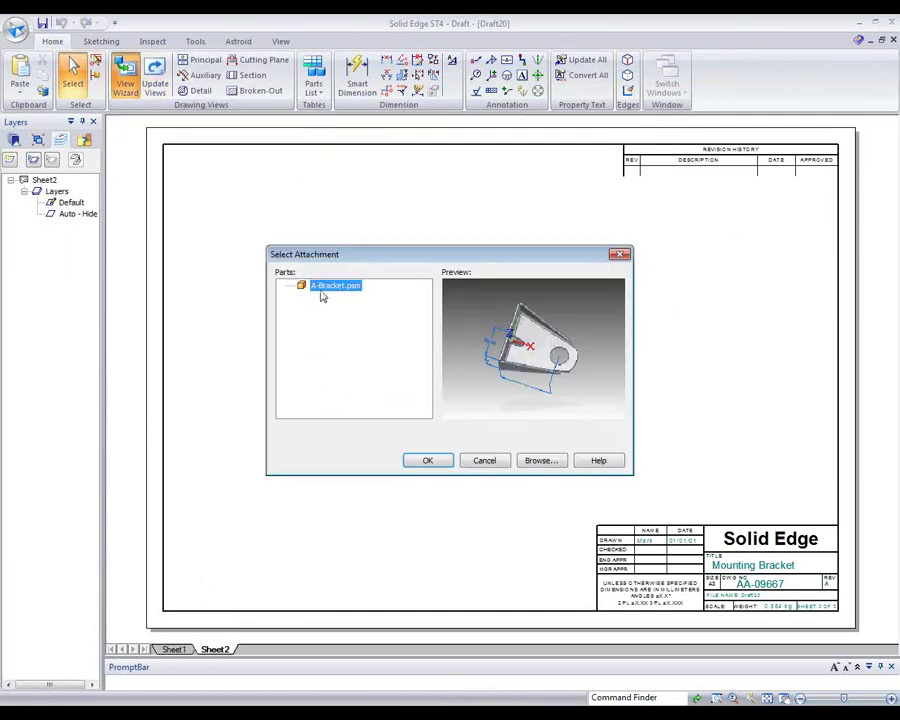
{"action": "left_click", "coordinate": [422, 464]}
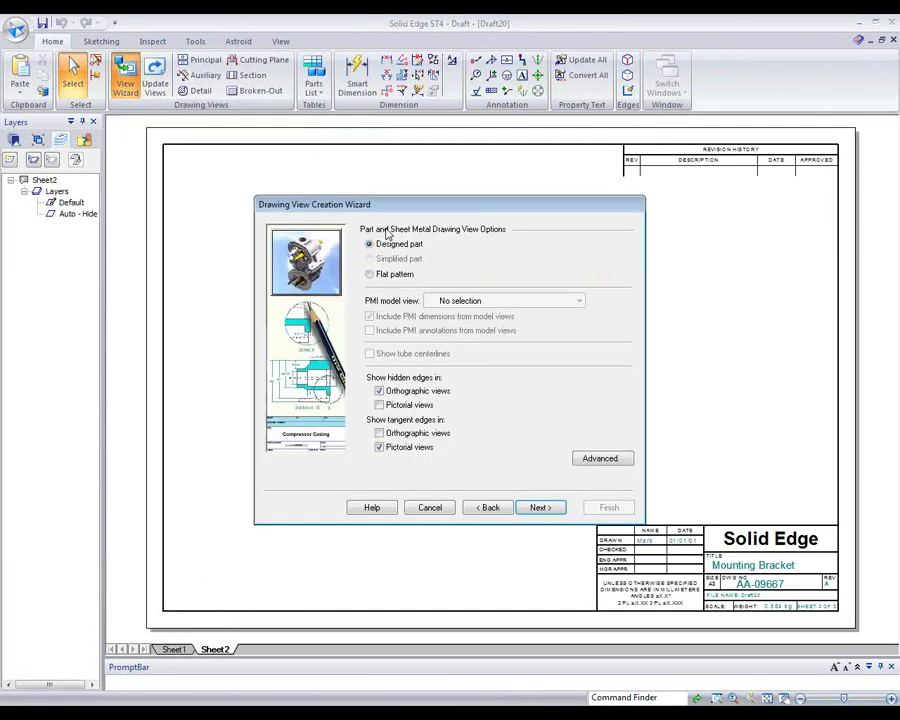
{"action": "left_click", "coordinate": [541, 507]}
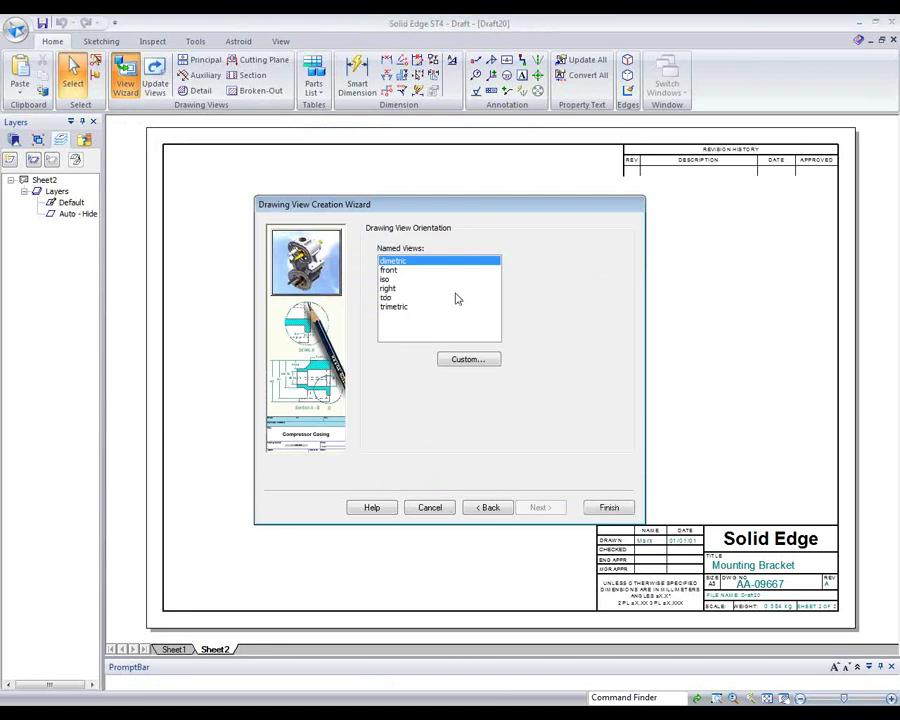
{"action": "left_click", "coordinate": [386, 297]}
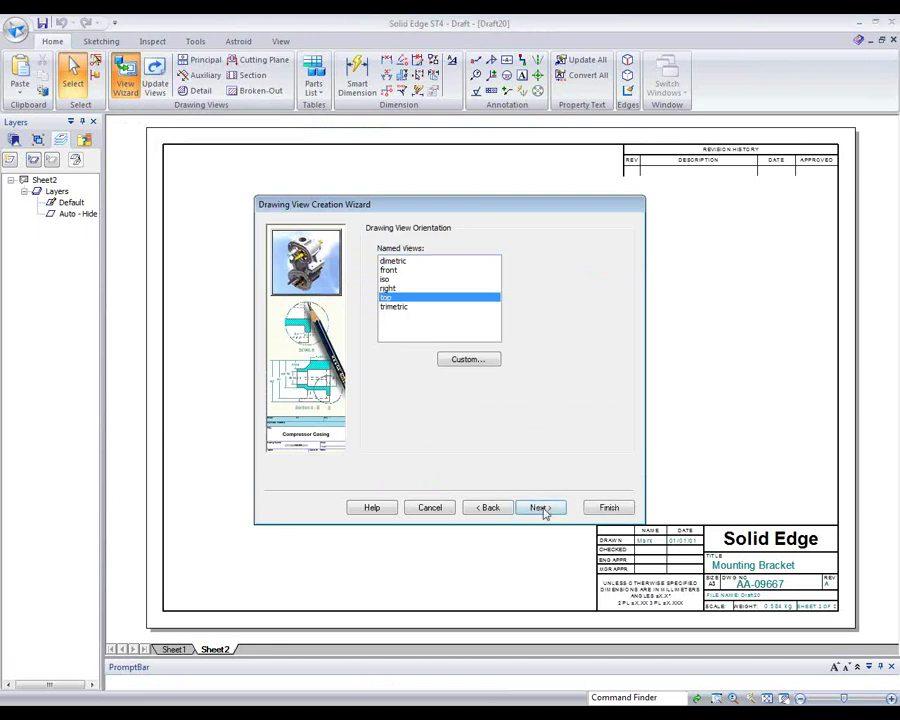
{"action": "left_click", "coordinate": [540, 508]}
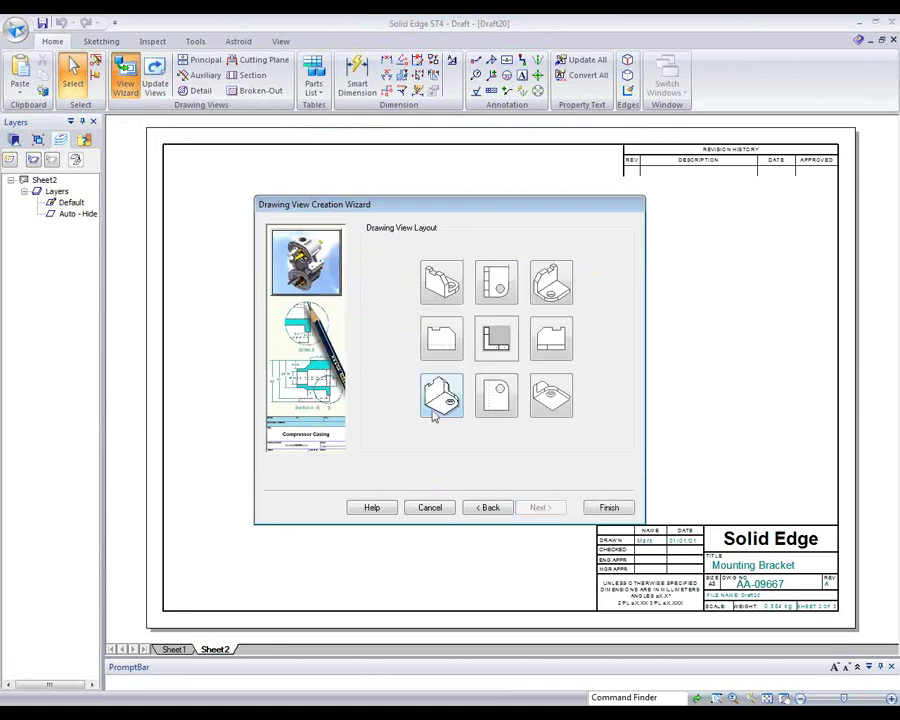
{"action": "left_click", "coordinate": [609, 508]}
{"action": "left_click", "coordinate": [386, 359]}
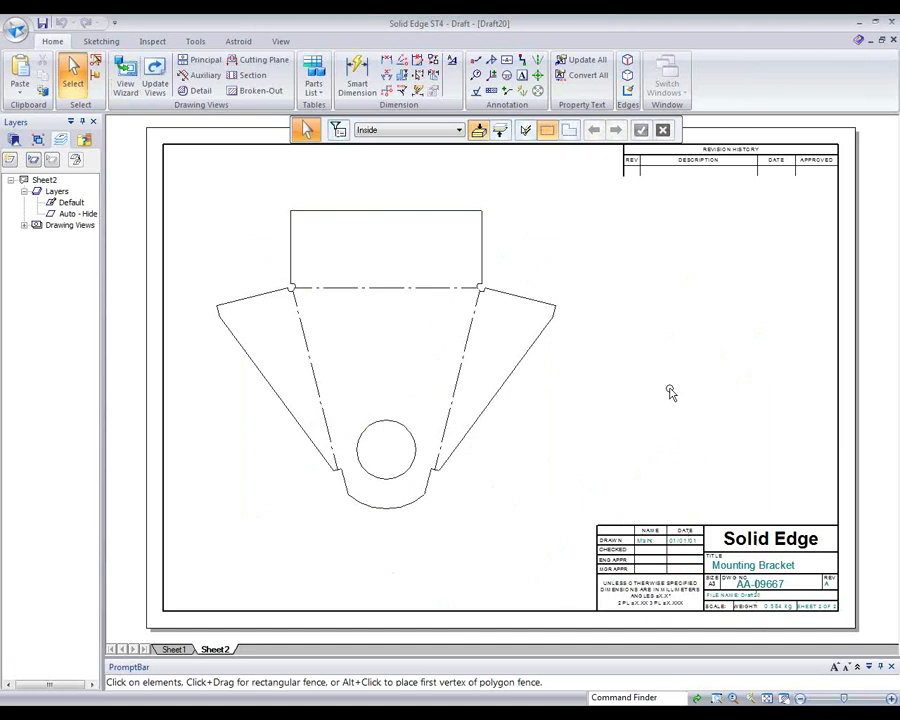
Open the bracket model and move Bend 3 up to second place in the bend table's sequence.
{"action": "left_click", "coordinate": [457, 393]}
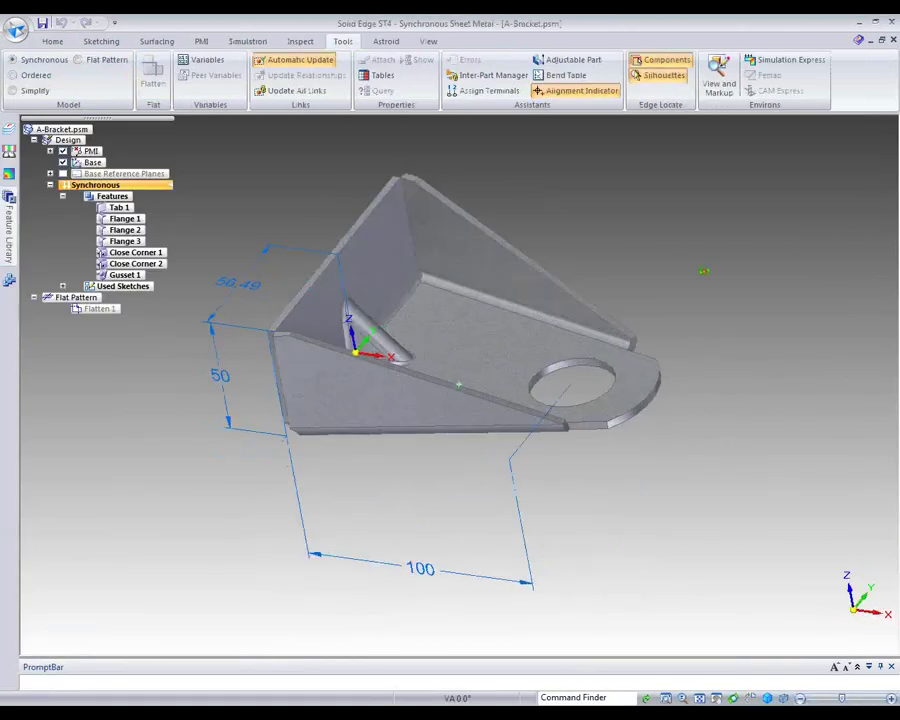
{"action": "left_click", "coordinate": [565, 75]}
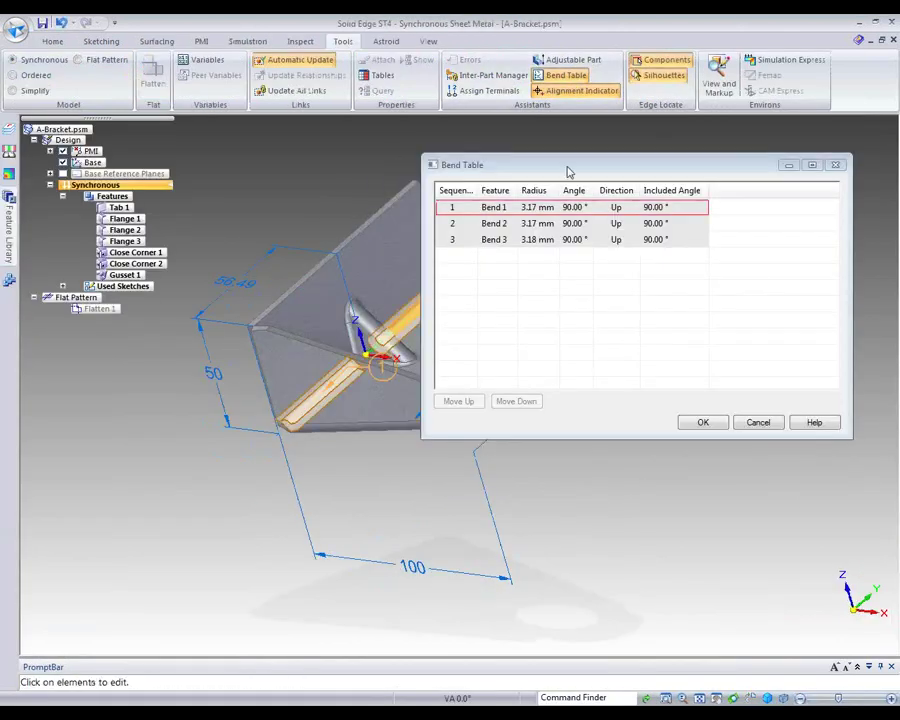
{"action": "left_click_drag", "start_coordinate": [552, 162], "coordinate": [664, 166]}
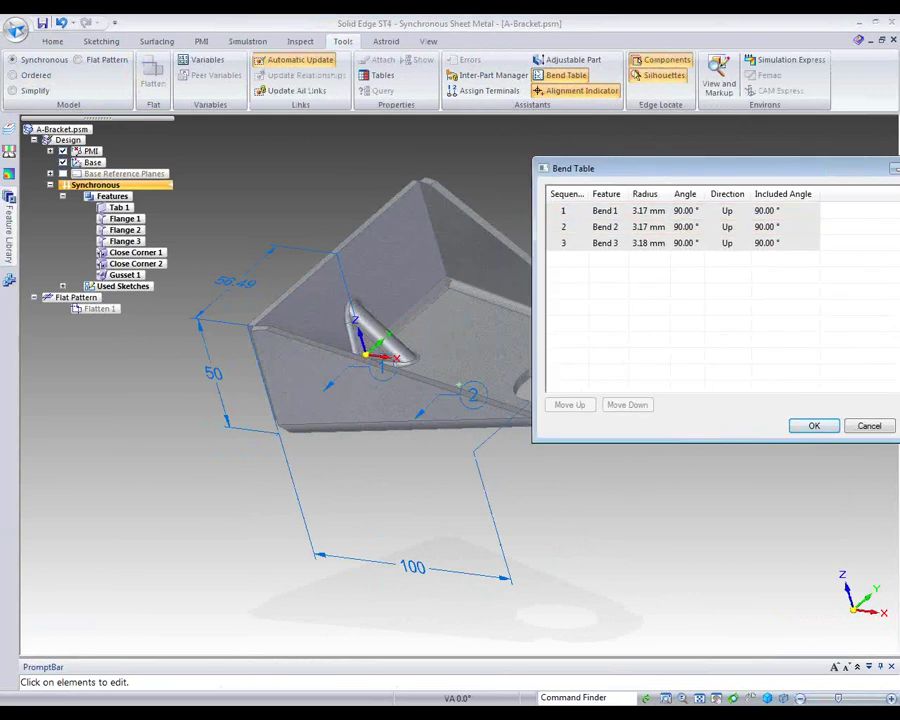
{"action": "left_click", "coordinate": [716, 699]}
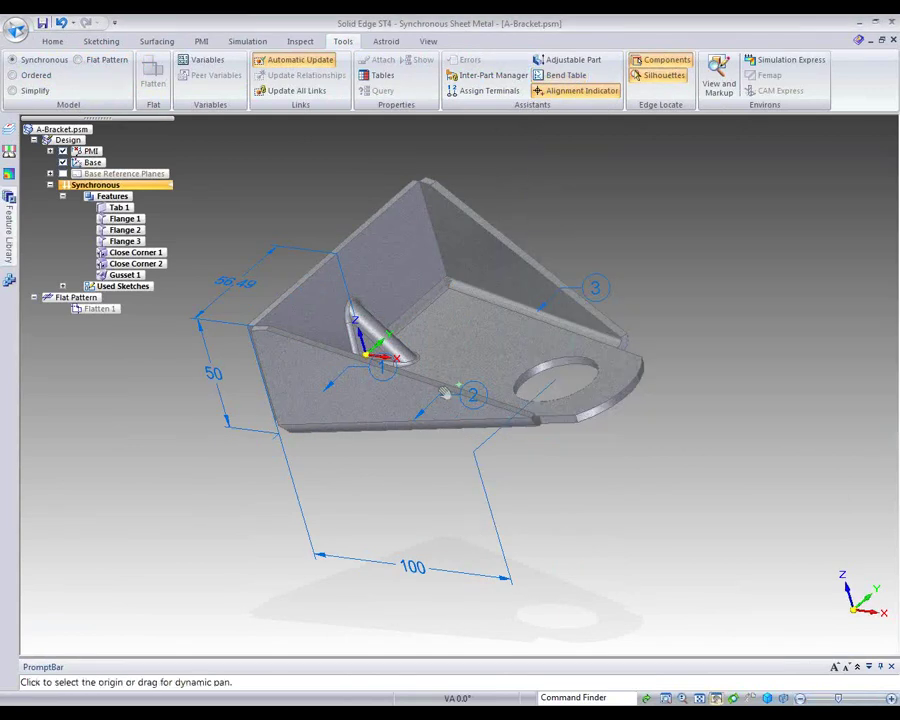
{"action": "left_click_drag", "start_coordinate": [447, 391], "coordinate": [286, 487]}
{"action": "left_click", "coordinate": [566, 75]}
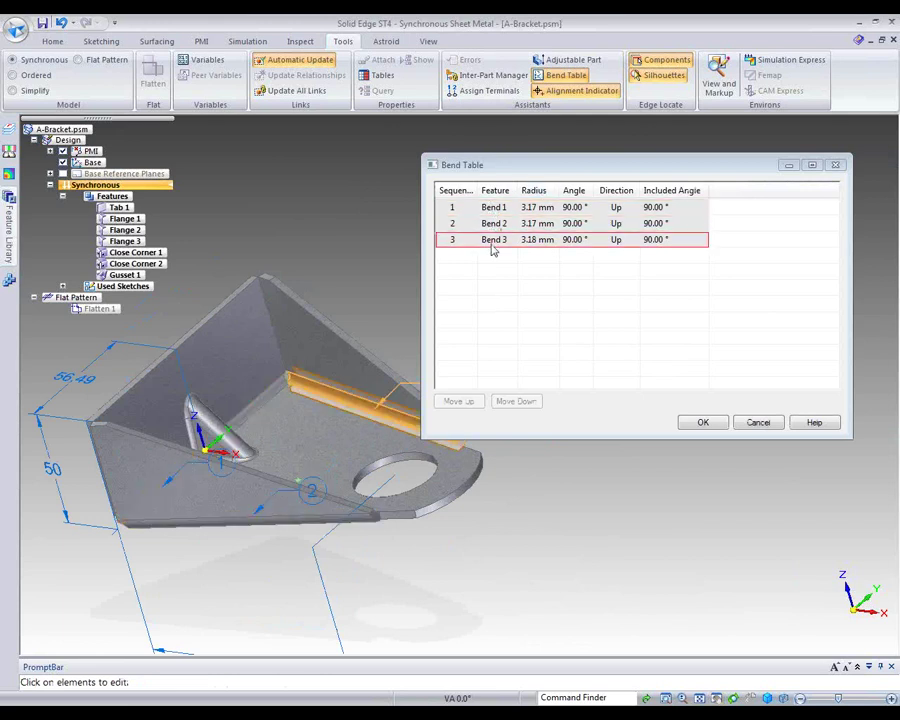
{"action": "left_click", "coordinate": [466, 239]}
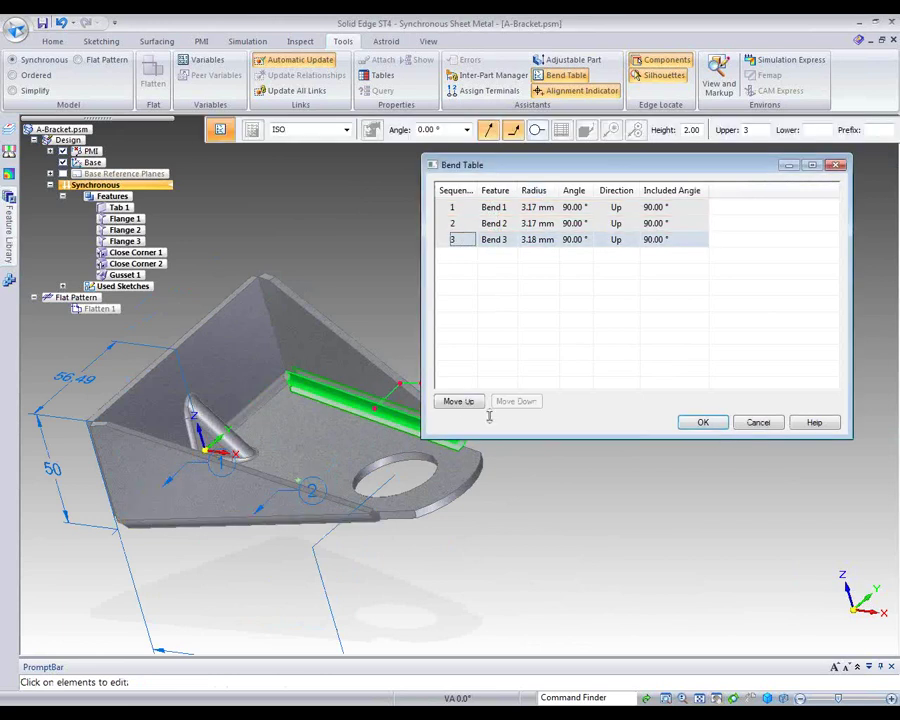
{"action": "left_click", "coordinate": [458, 401]}
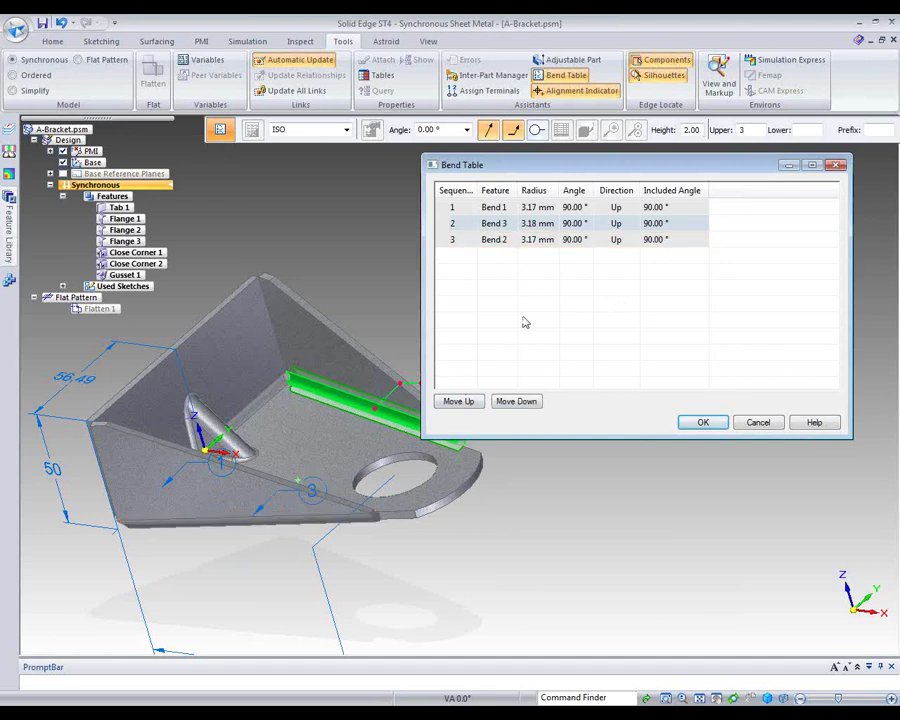
{"action": "left_click", "coordinate": [704, 423]}
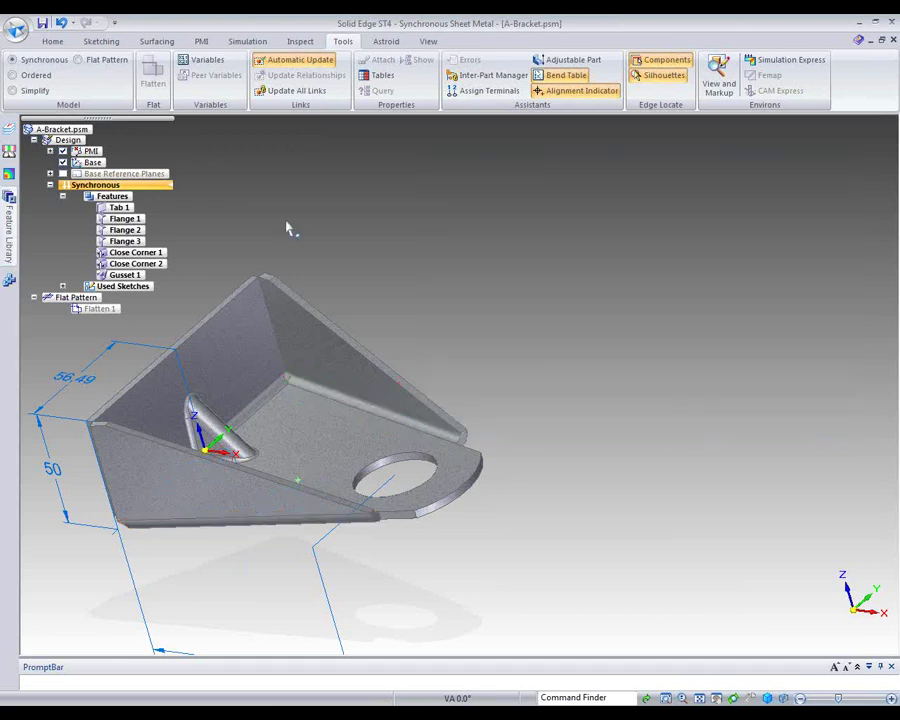
Save the bracket model, return to the drawing and update the flat pattern view.
{"action": "left_click", "coordinate": [52, 41]}
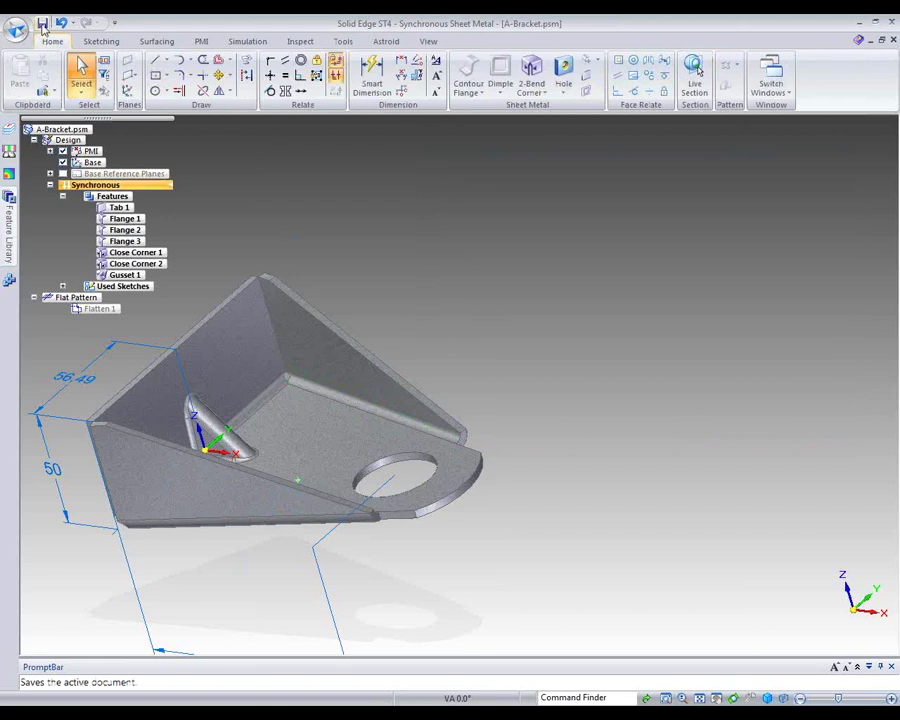
{"action": "key", "text": "ctrl+Tab"}
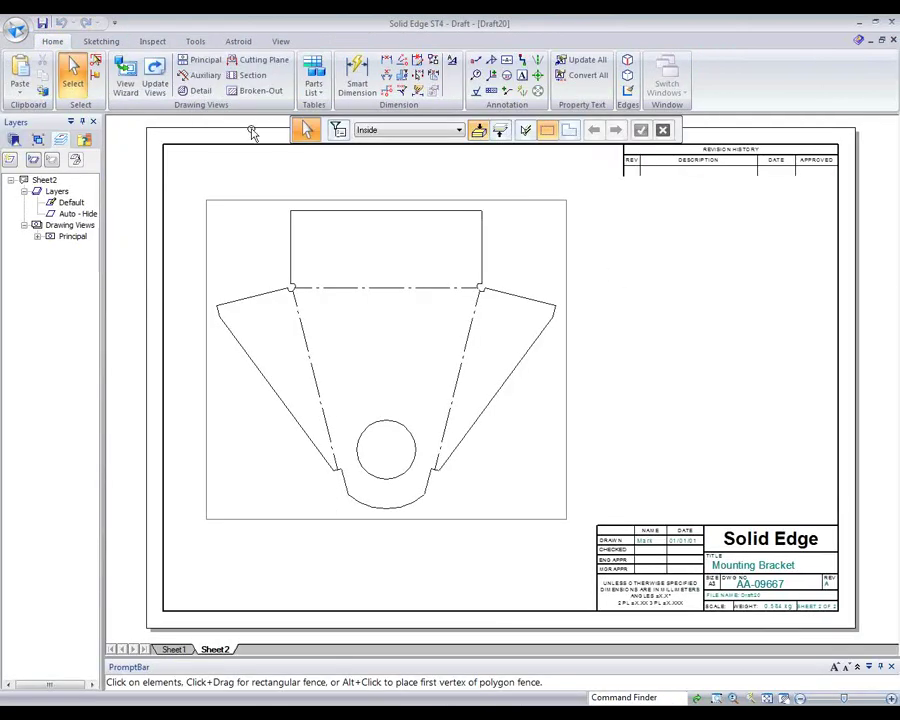
{"action": "left_click", "coordinate": [155, 83]}
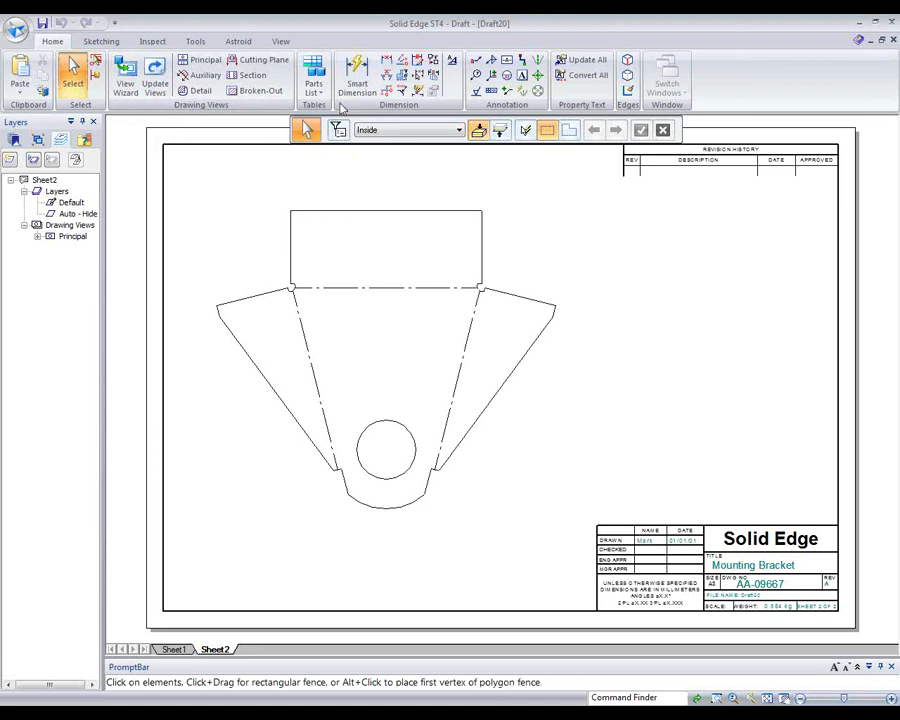
Create a bend table from the flat pattern view and place it in the open area beside the view, under the revision history.
{"action": "left_click", "coordinate": [324, 93]}
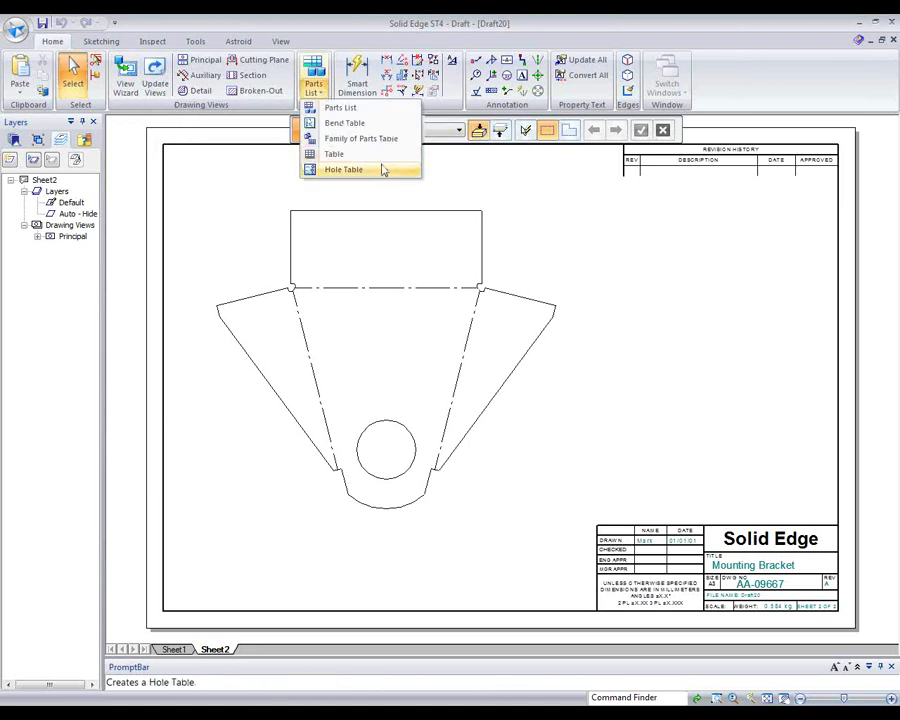
{"action": "left_click", "coordinate": [352, 123]}
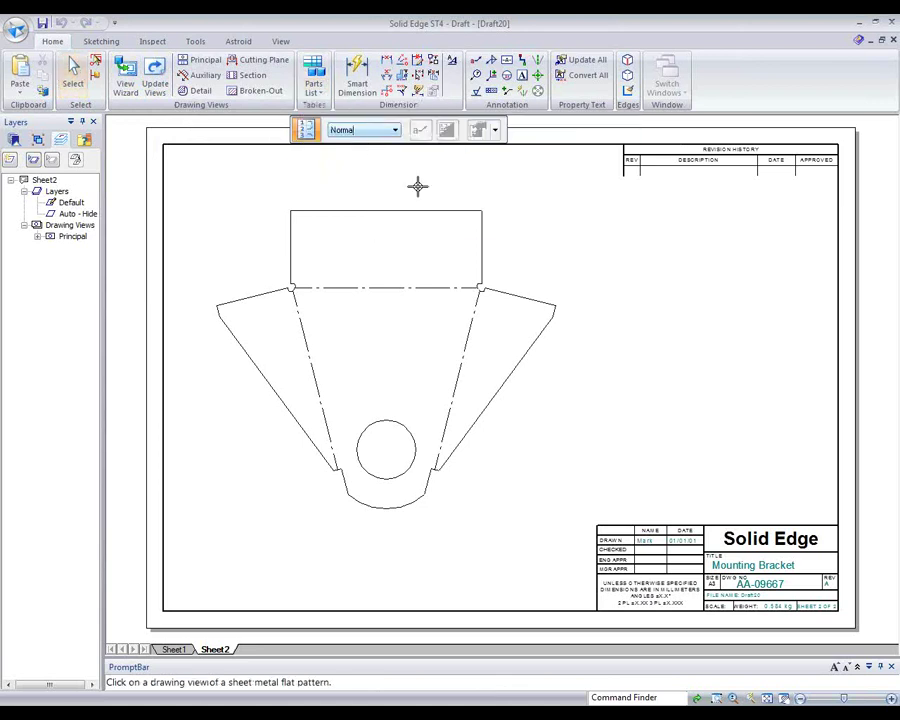
{"action": "left_click", "coordinate": [420, 289]}
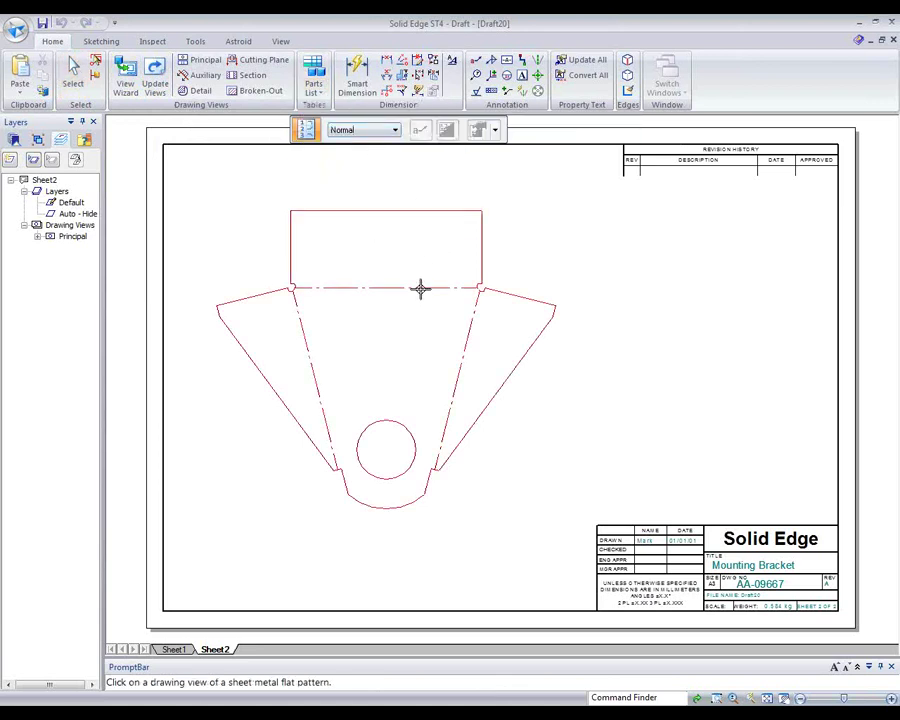
{"action": "left_click", "coordinate": [559, 201]}
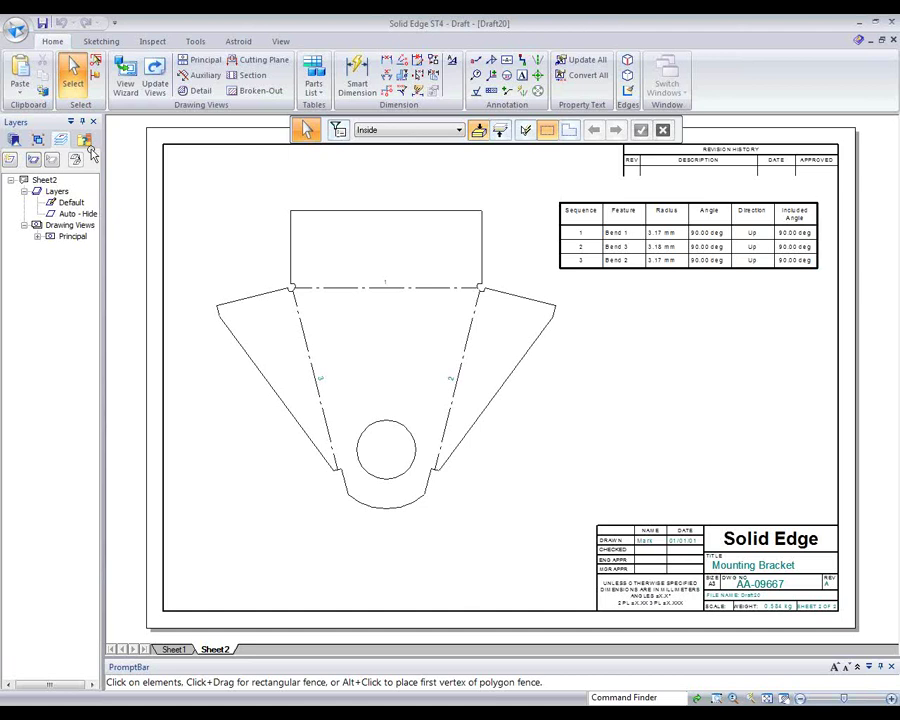
Examine the bracket model's physical properties, opened from the Sheet1 pictorial view, and the weight entry in the drawing's title block.
{"action": "left_click", "coordinate": [171, 650]}
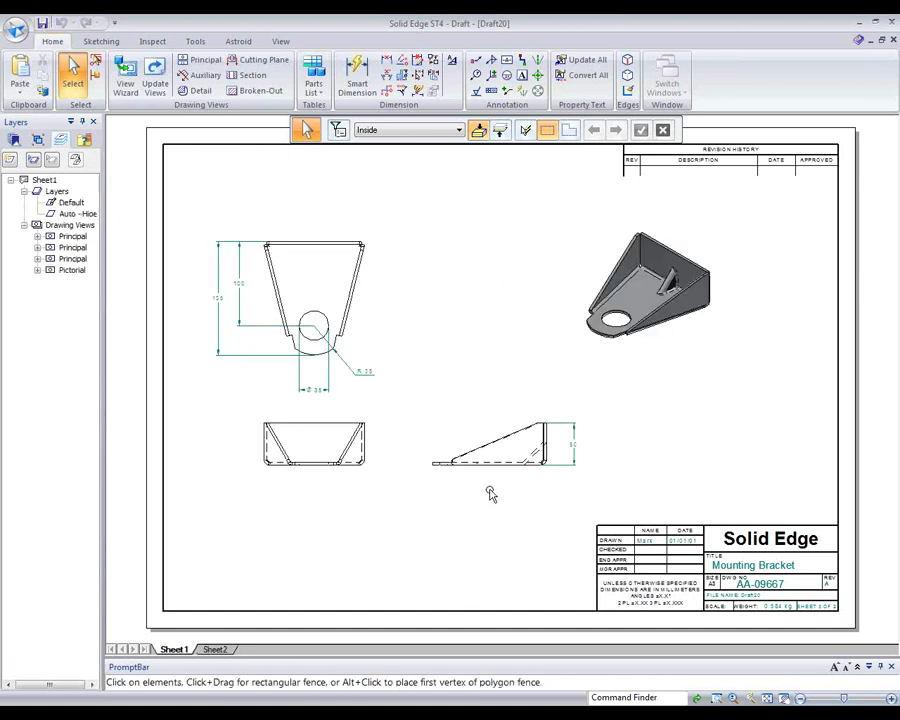
{"action": "left_click", "coordinate": [652, 318]}
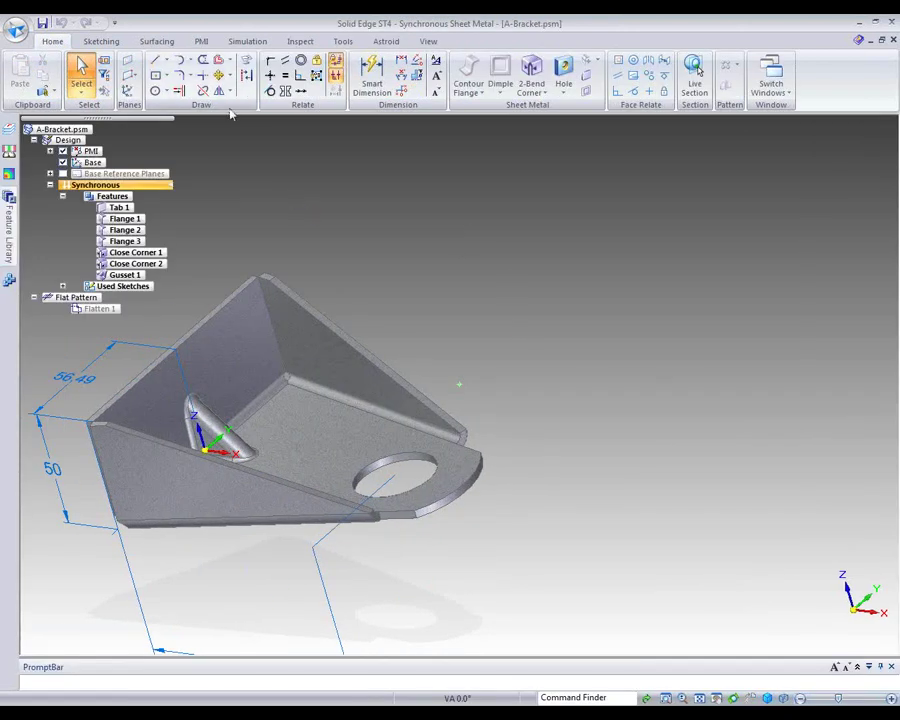
{"action": "left_click", "coordinate": [301, 42]}
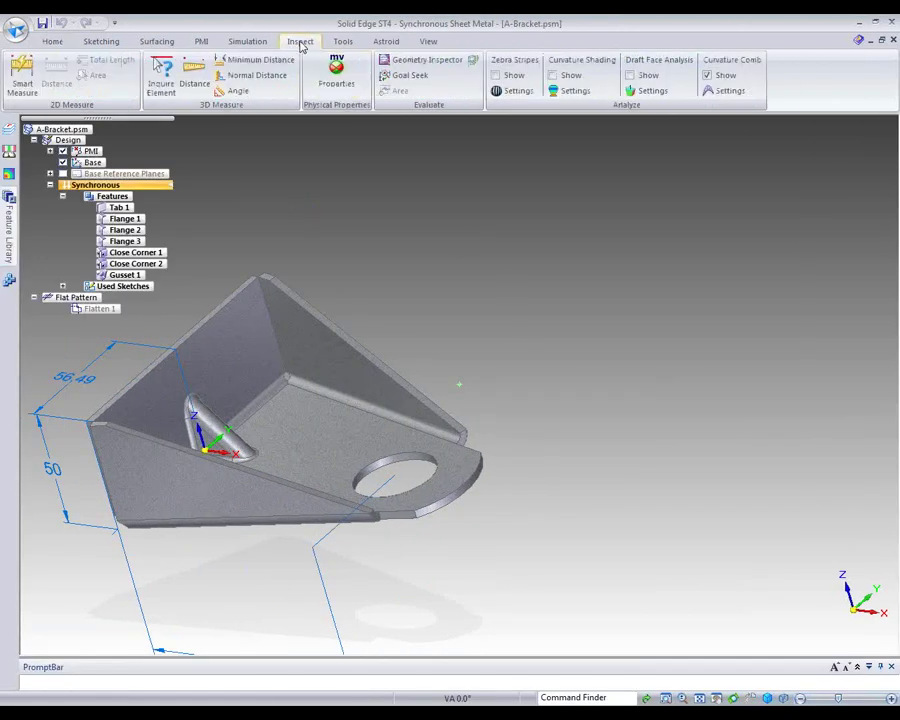
{"action": "left_click", "coordinate": [336, 78]}
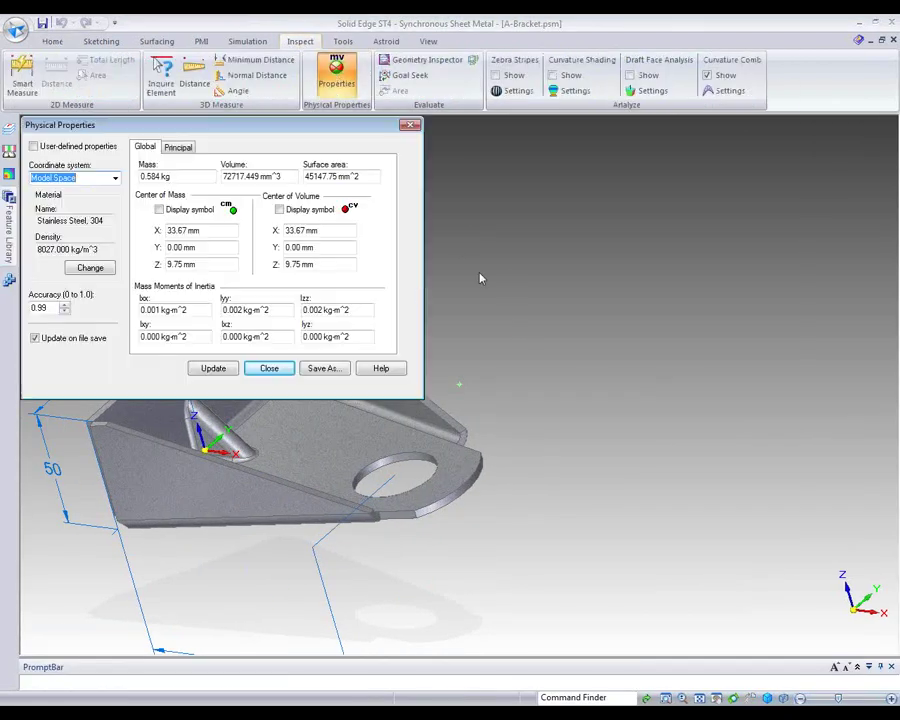
{"action": "left_click", "coordinate": [204, 367]}
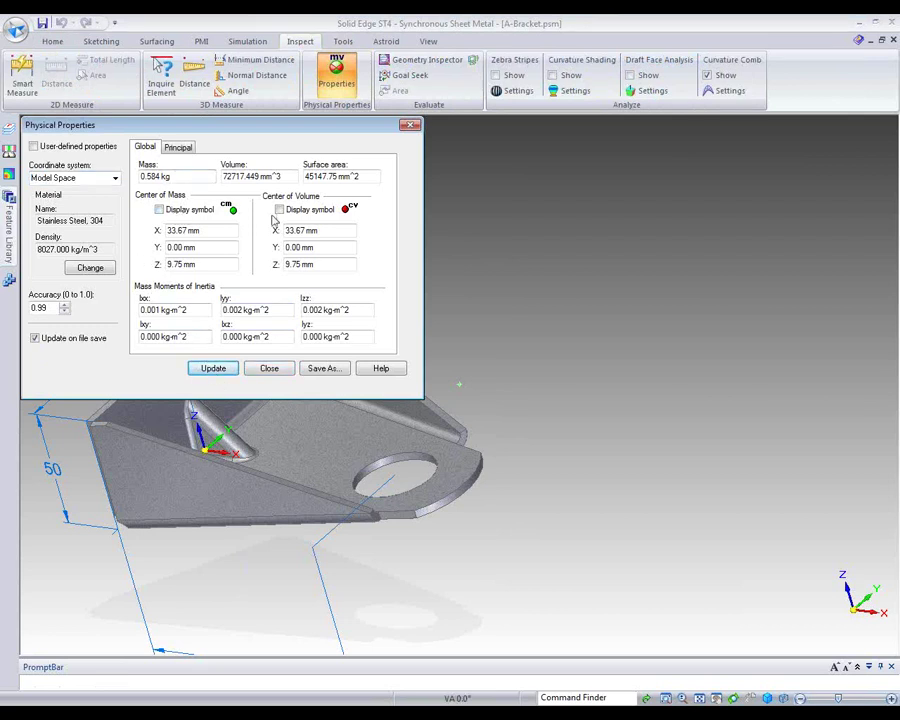
{"action": "left_click", "coordinate": [178, 148]}
{"action": "left_click", "coordinate": [145, 147]}
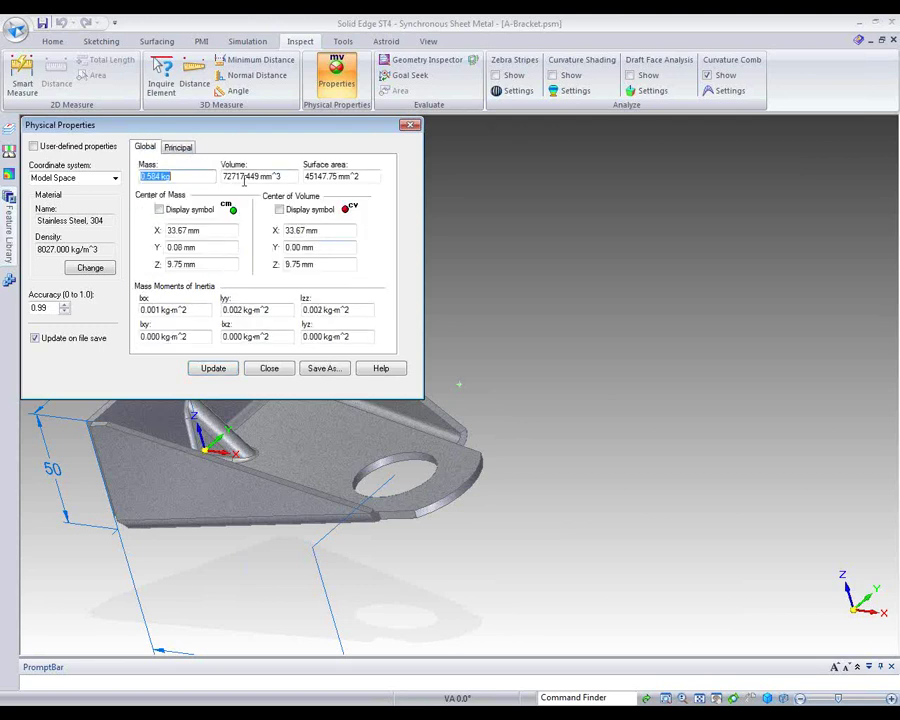
{"action": "left_click", "coordinate": [269, 368]}
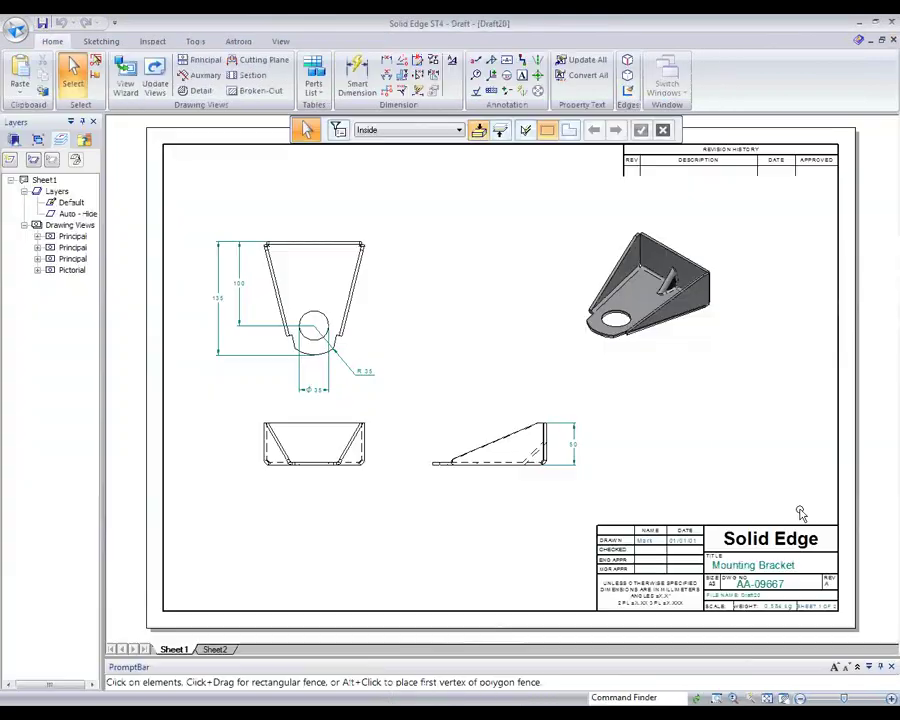
{"action": "scroll", "coordinate": [740, 578], "scroll_direction": "up", "scroll_amount": 3}
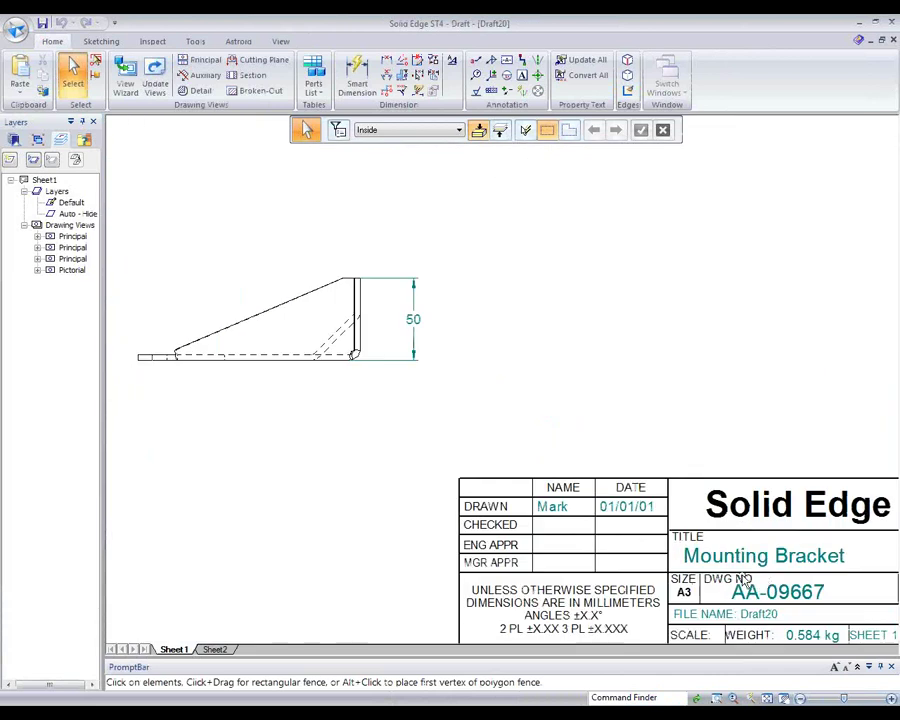
{"action": "mouse_move", "coordinate": [747, 556]}
{"action": "middle_mouse_down"}
{"action": "mouse_move", "coordinate": [747, 542]}
{"action": "mouse_move", "coordinate": [601, 456]}
{"action": "middle_mouse_up"}
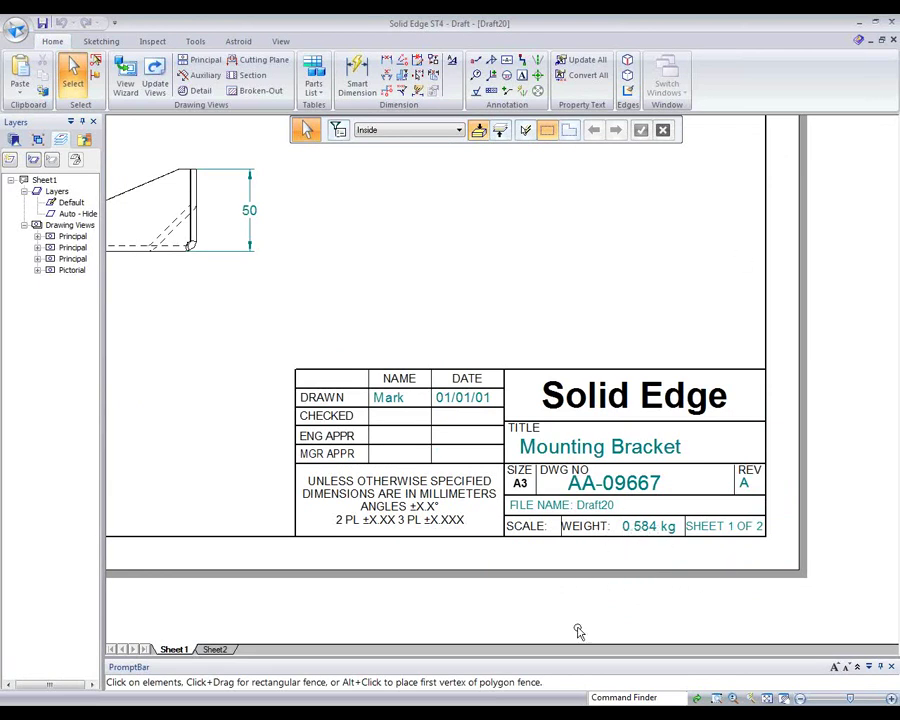
Return to Sheet2, save the drawing as A-Bracket.dft and close it.
{"action": "left_click", "coordinate": [216, 650]}
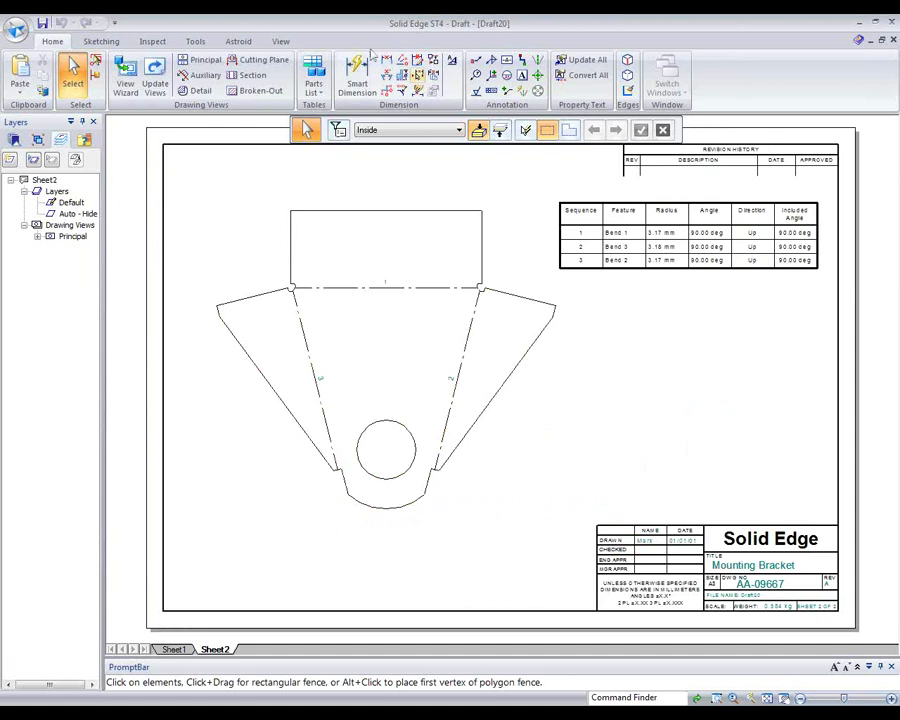
{"action": "left_click", "coordinate": [42, 23]}
{"action": "left_click", "coordinate": [583, 443]}
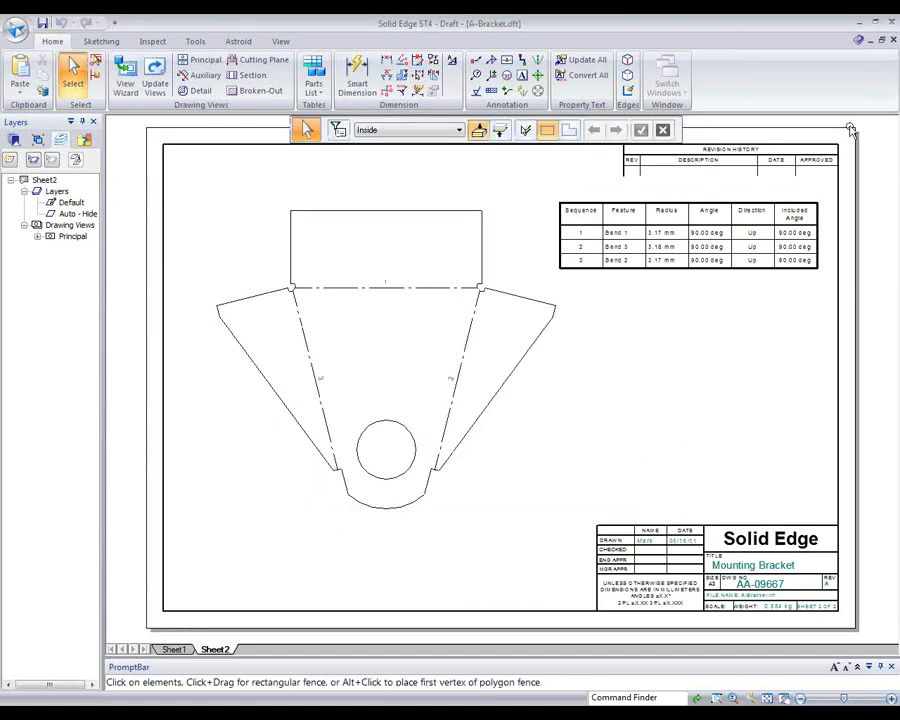
{"action": "left_click", "coordinate": [894, 41]}
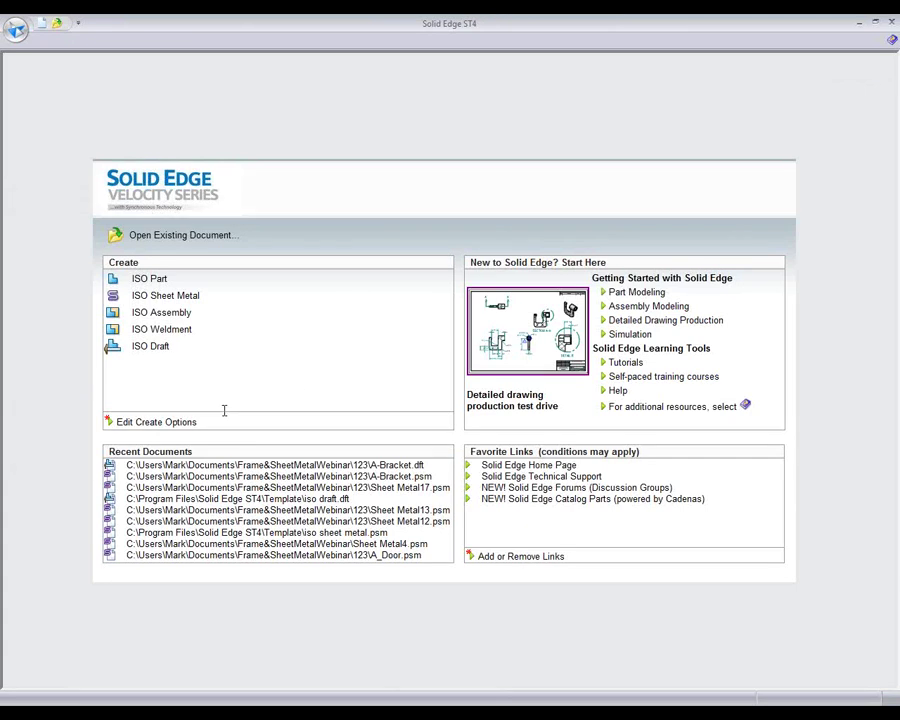
Open the Basic Layout.asm assembly from the 123 folder.
{"action": "left_click", "coordinate": [172, 313]}
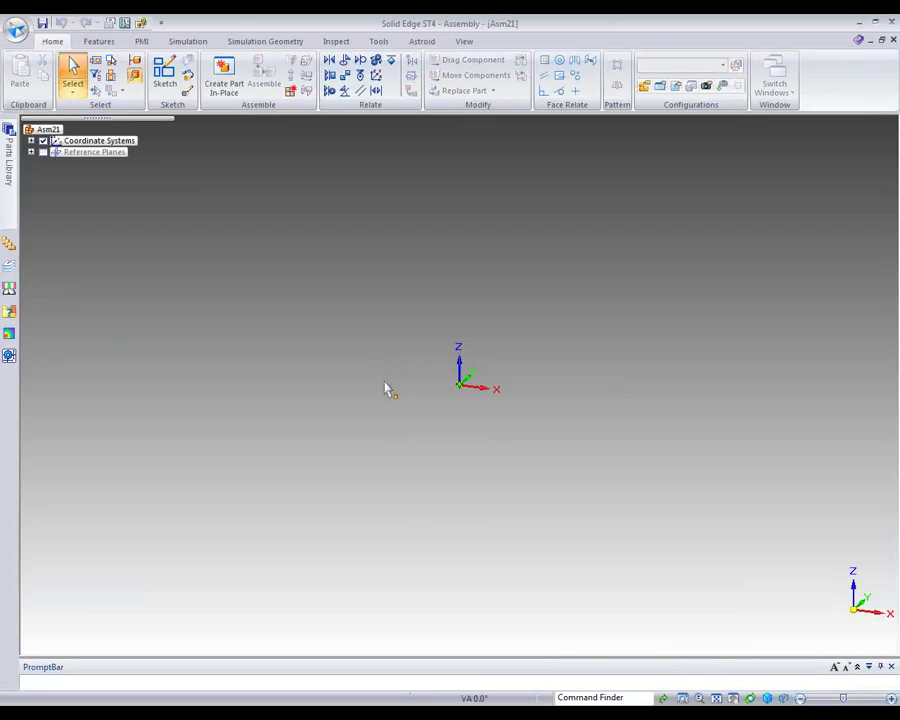
{"action": "left_click", "coordinate": [891, 39]}
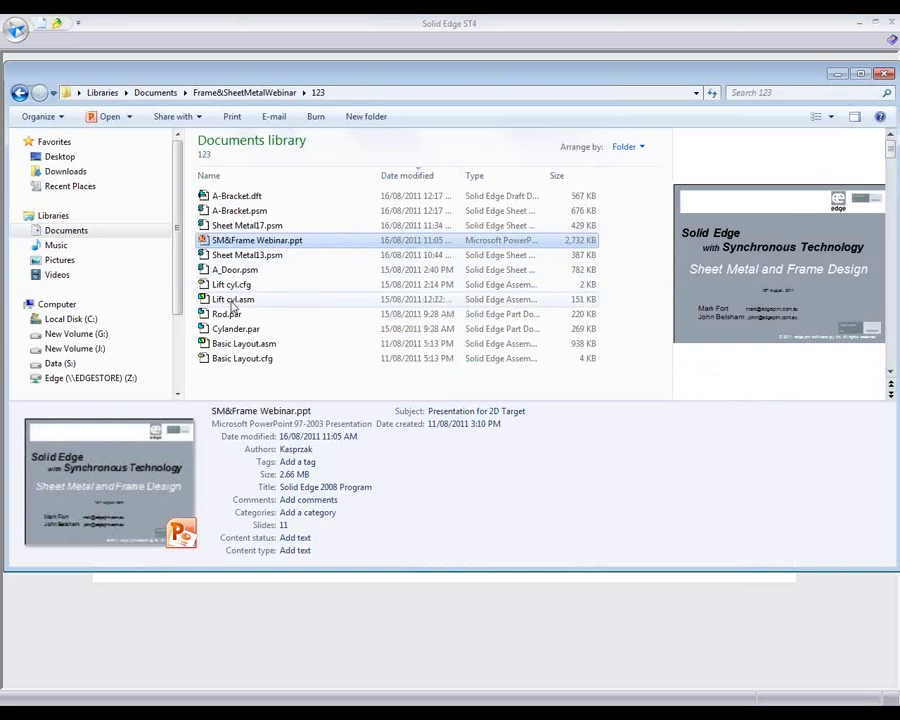
{"action": "left_click", "coordinate": [252, 346]}
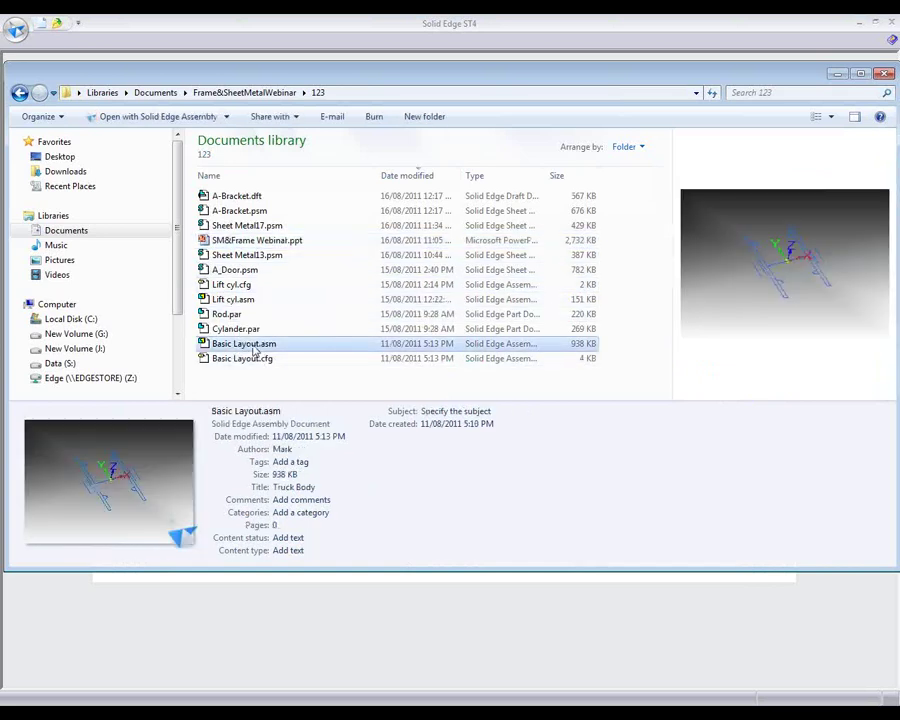
{"action": "double_click", "coordinate": [250, 344]}
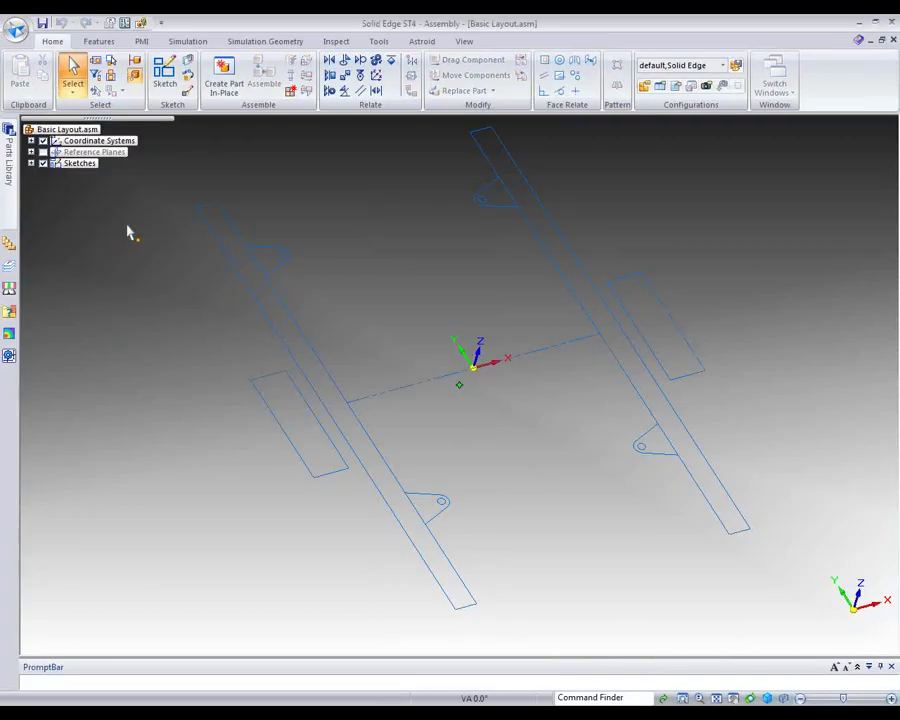
Start a new assembly sketch on the XY plane of the base coordinate system.
{"action": "left_click", "coordinate": [164, 72]}
{"action": "middle_click_drag", "start_coordinate": [526, 475], "coordinate": [486, 526]}
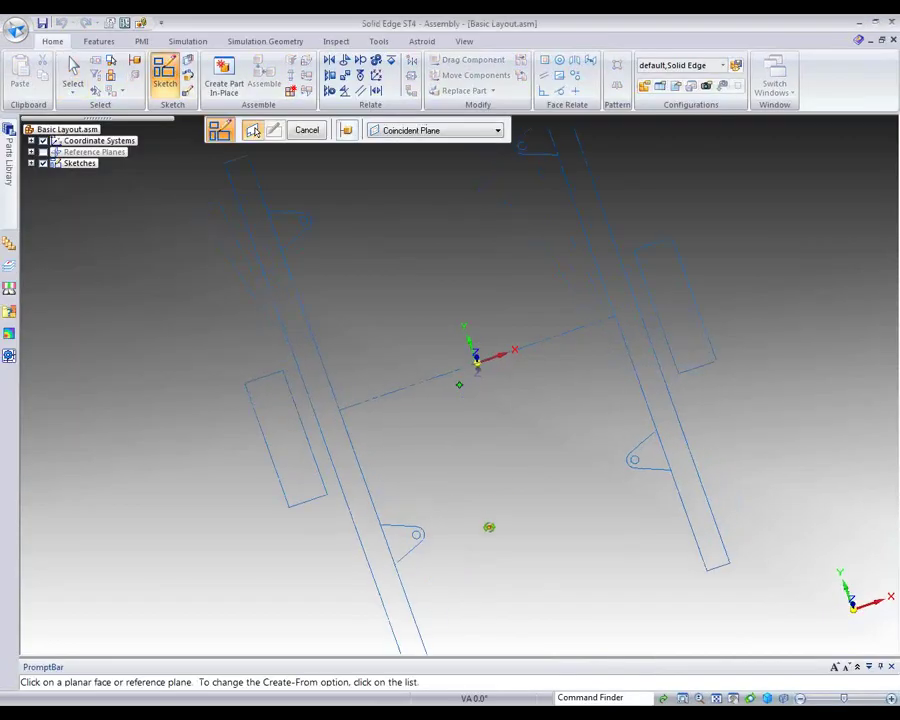
{"action": "left_click", "coordinate": [491, 344]}
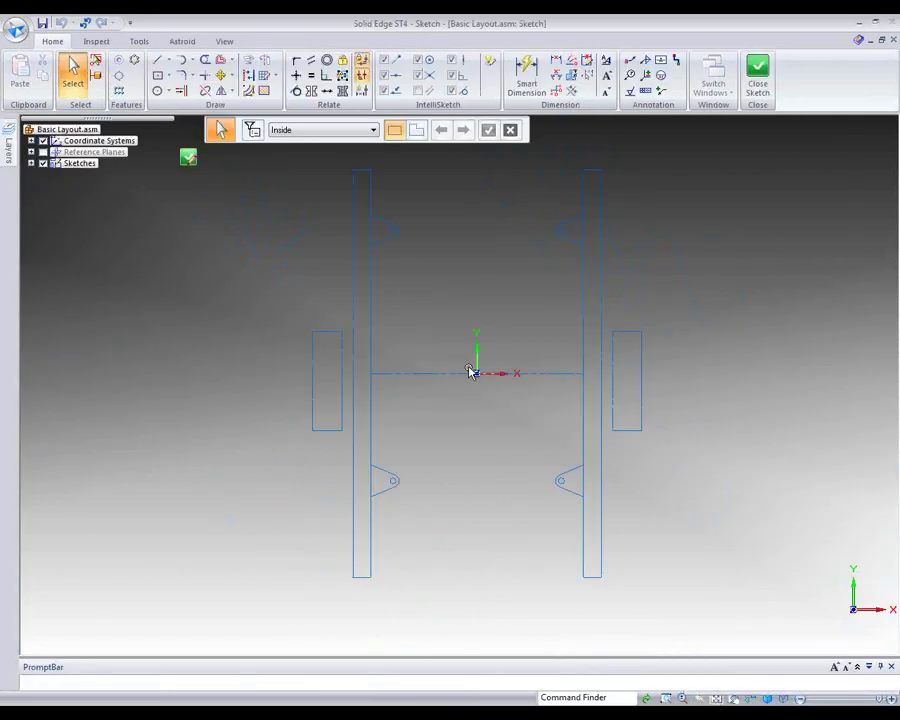
Sketch a rectangle about 1790 by 2760 mm around the chassis rails and align its upper edge's midpoint vertically with the origin.
{"action": "scroll", "coordinate": [484, 436], "scroll_direction": "down", "scroll_amount": 1}
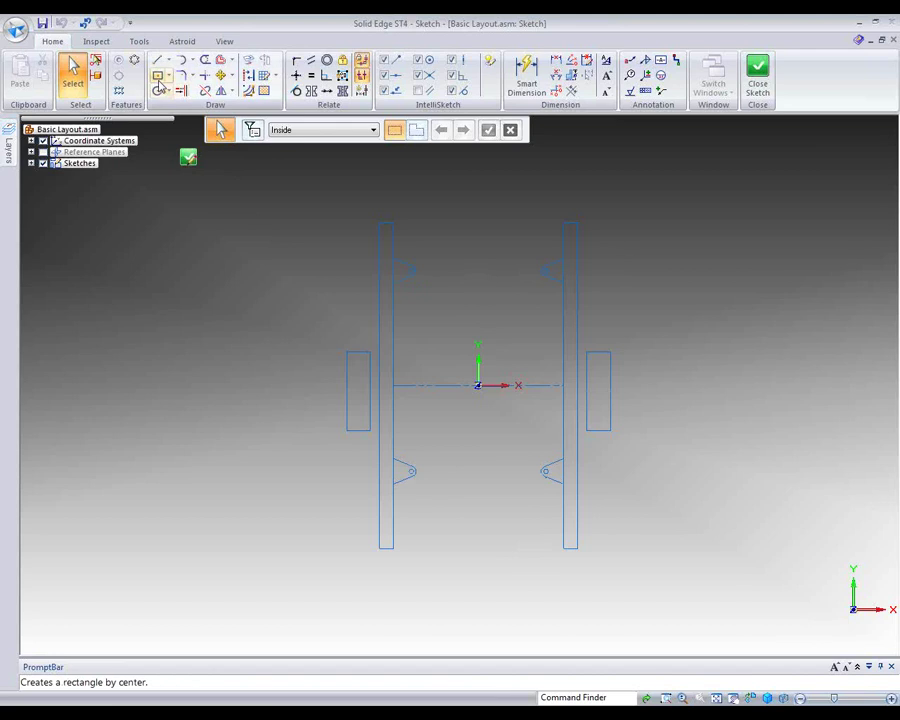
{"action": "left_click", "coordinate": [157, 75]}
{"action": "mouse_move", "coordinate": [353, 180]}
{"action": "left_mouse_down"}
{"action": "mouse_move", "coordinate": [402, 235]}
{"action": "mouse_move", "coordinate": [593, 560]}
{"action": "mouse_move", "coordinate": [653, 530]}
{"action": "left_mouse_up"}
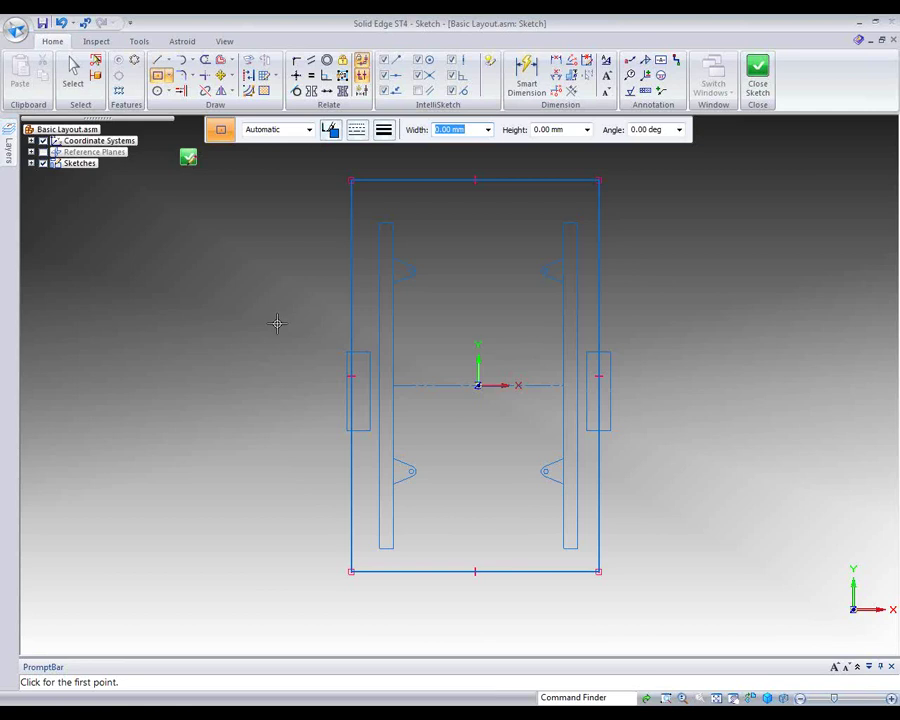
{"action": "left_click", "coordinate": [296, 75]}
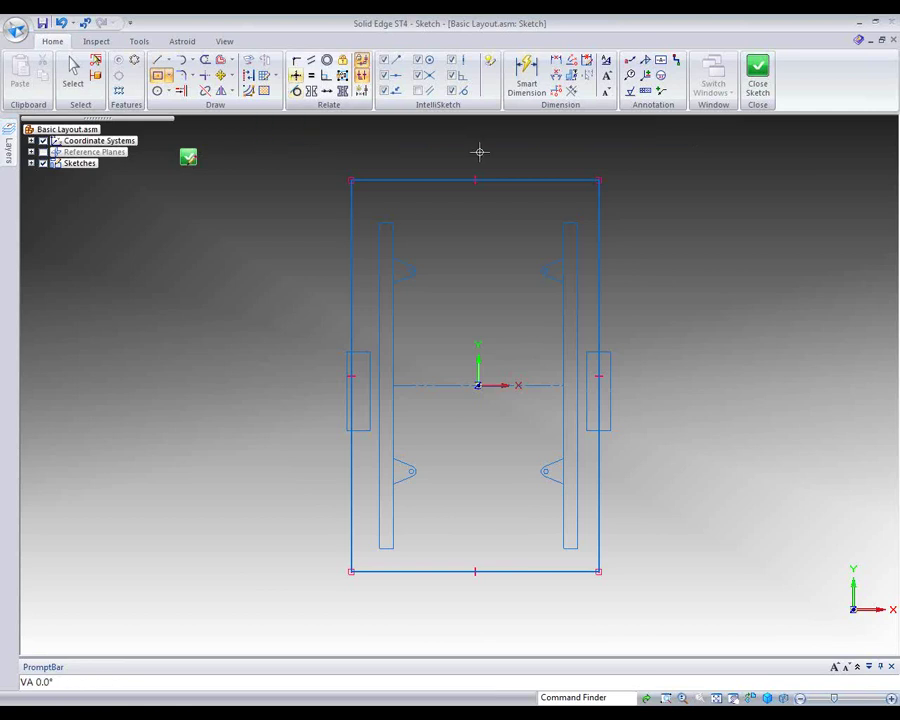
{"action": "left_click", "coordinate": [477, 179]}
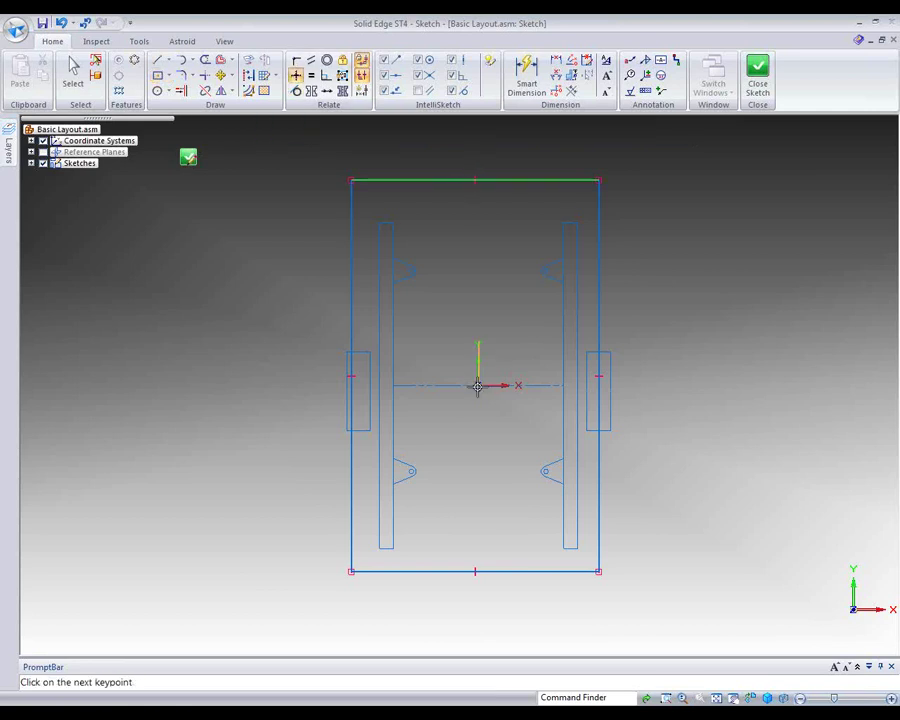
{"action": "left_click", "coordinate": [477, 385]}
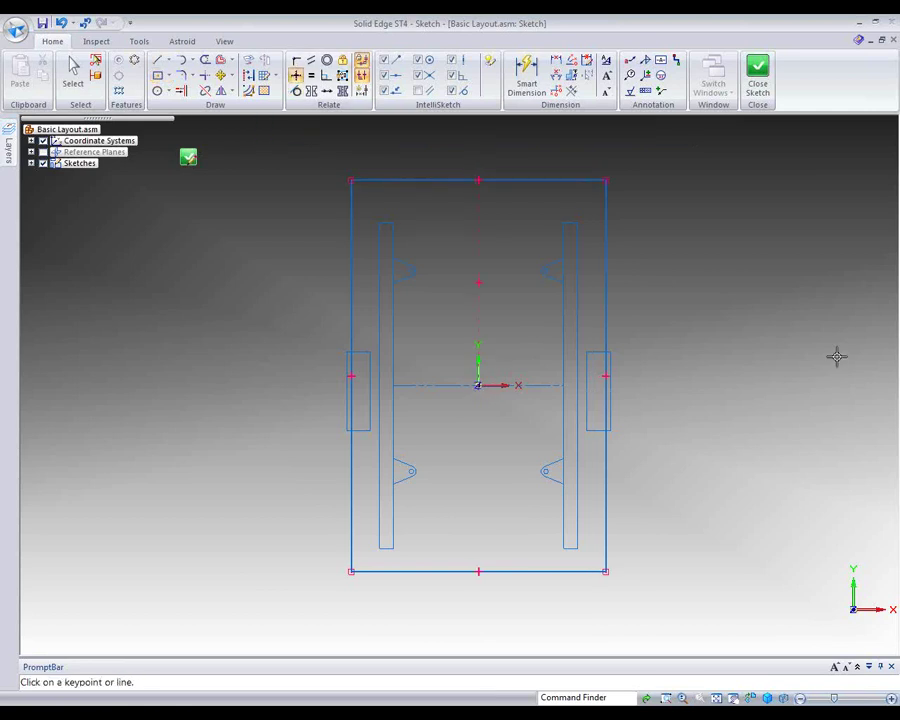
Dimension the rectangle's upper edge and set its width to 1500 mm.
{"action": "left_click", "coordinate": [527, 75]}
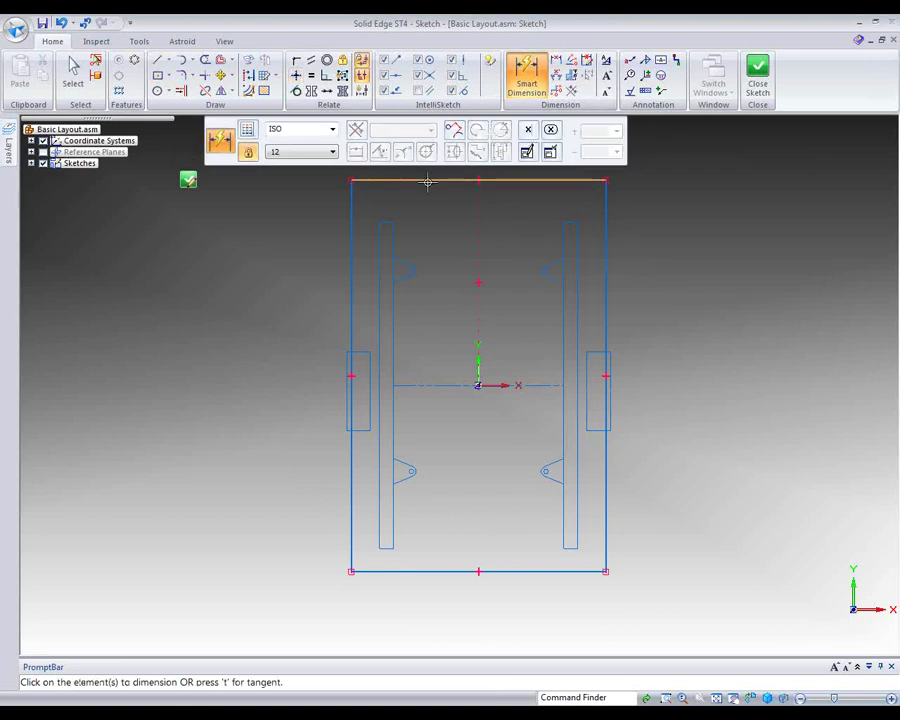
{"action": "left_click", "coordinate": [427, 181]}
{"action": "left_click", "coordinate": [450, 170]}
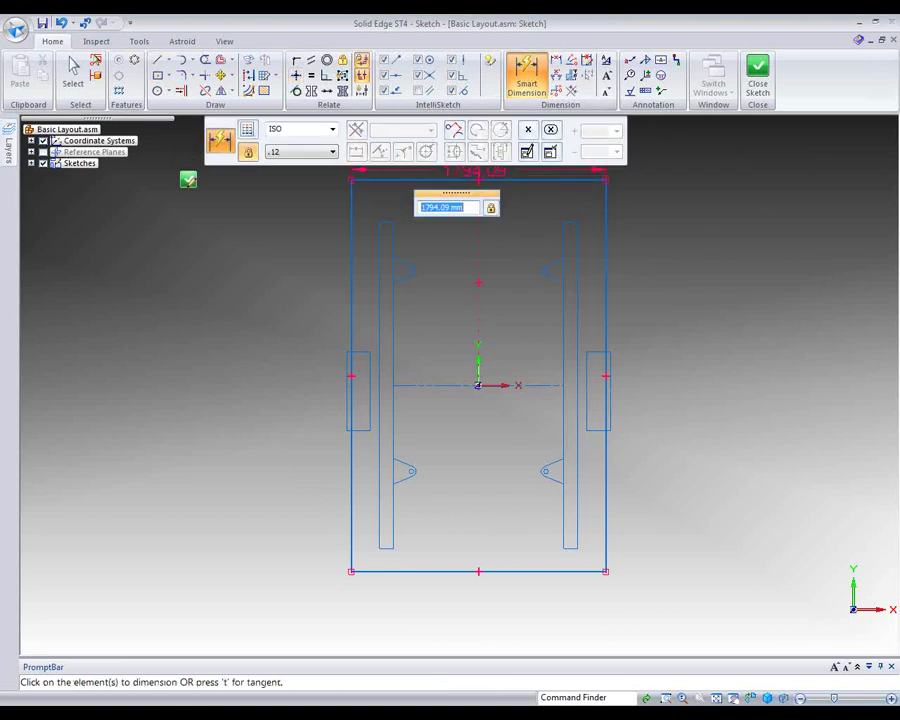
{"action": "type", "text": "1500"}
{"action": "key", "text": "Return"}
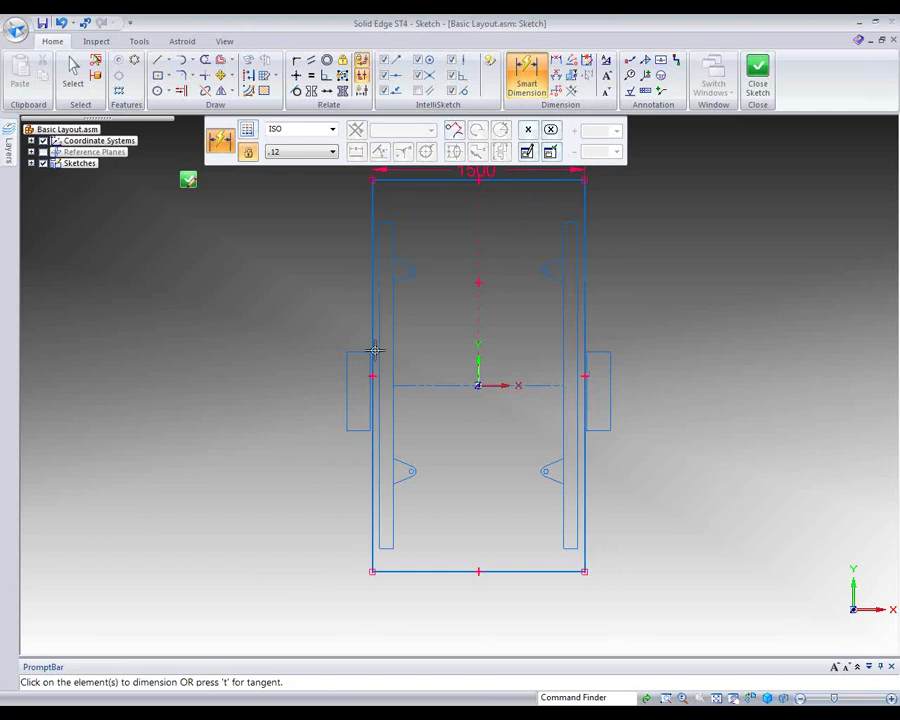
Dimension the rectangle's left edge and set its length to 1500 mm.
{"action": "left_click", "coordinate": [370, 209]}
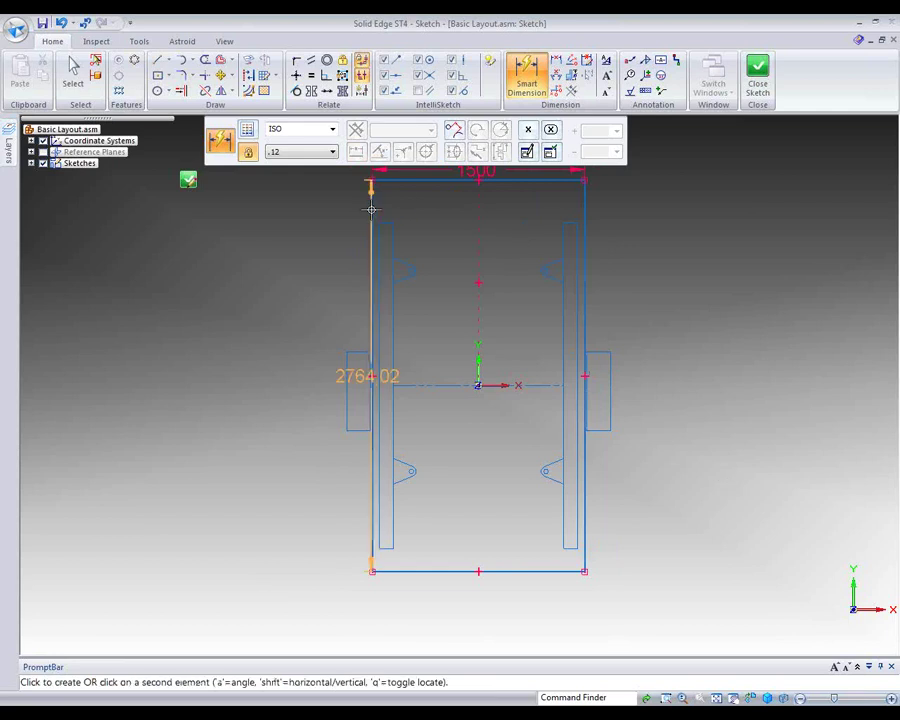
{"action": "left_click", "coordinate": [294, 222]}
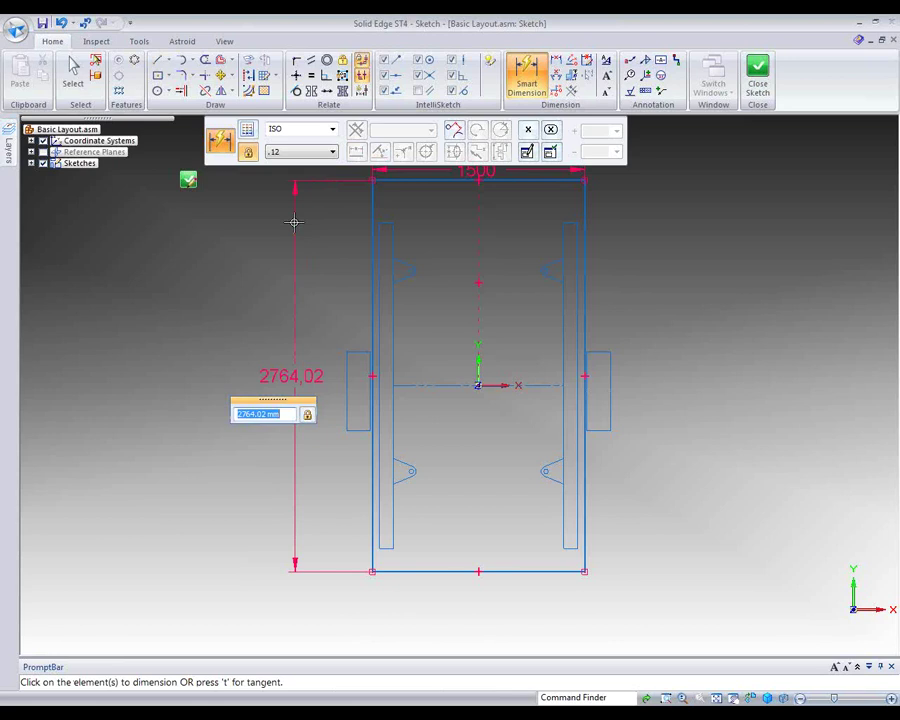
{"action": "type", "text": "1500"}
{"action": "key", "text": "Return"}
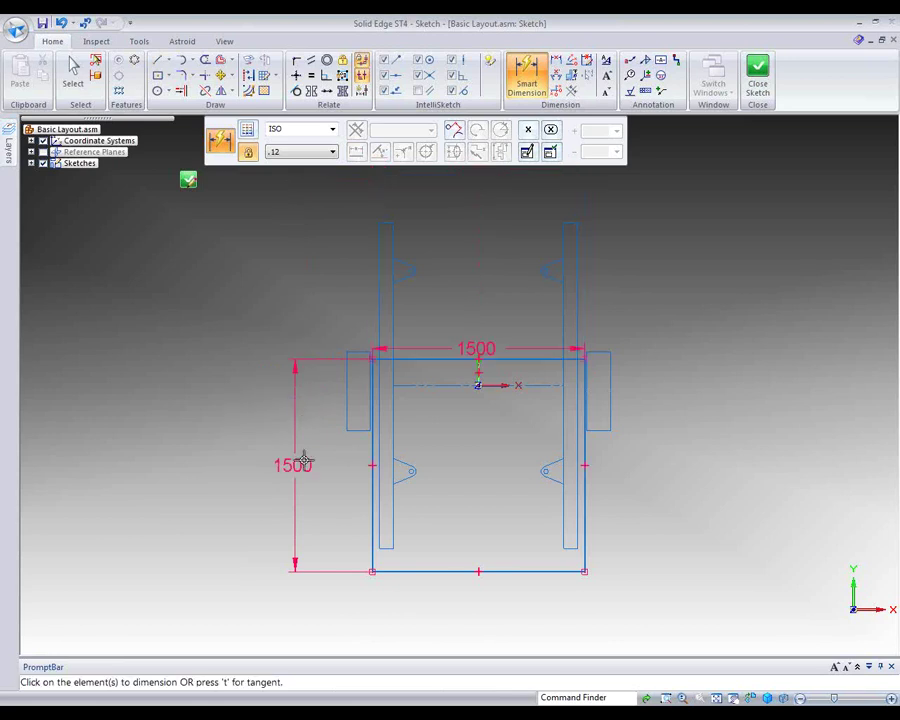
Set the frame rectangle's vertical length dimension to 2500 mm.
{"action": "left_click", "coordinate": [73, 72]}
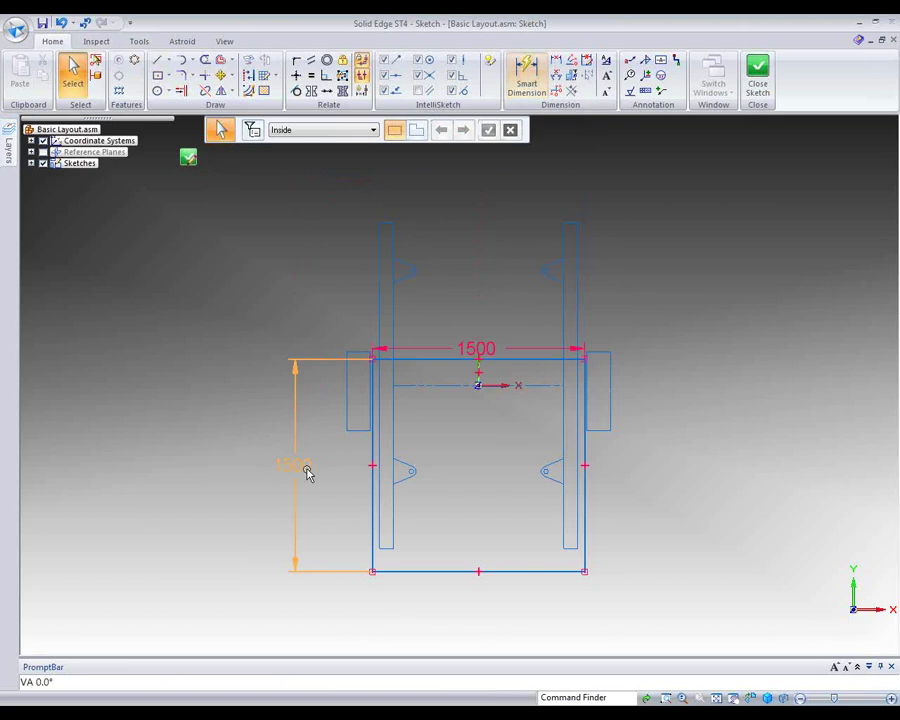
{"action": "left_click", "coordinate": [297, 467]}
{"action": "type", "text": "2500"}
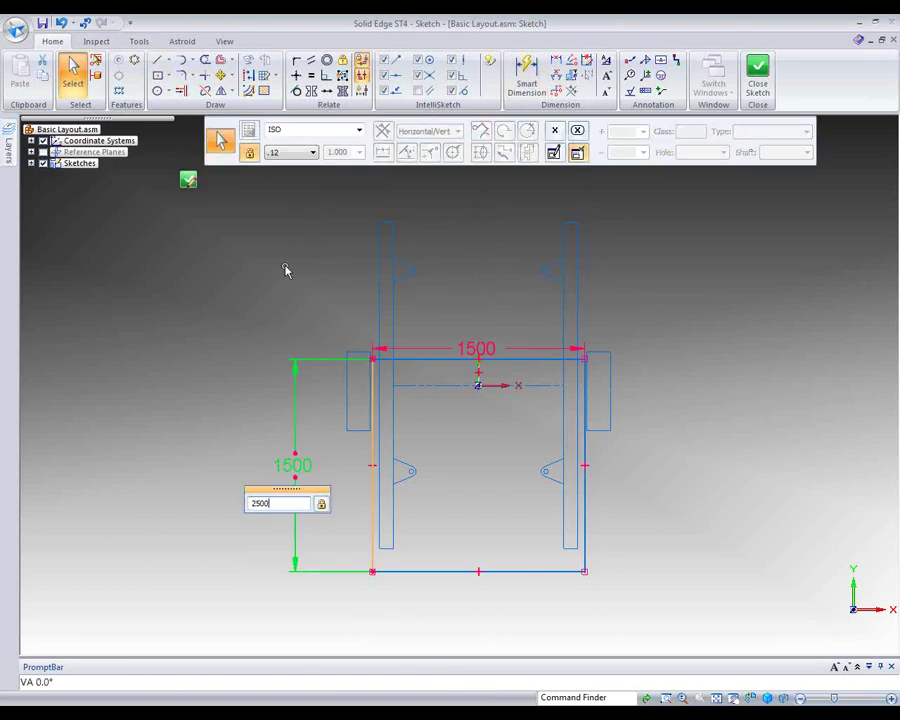
{"action": "key", "text": "Return"}
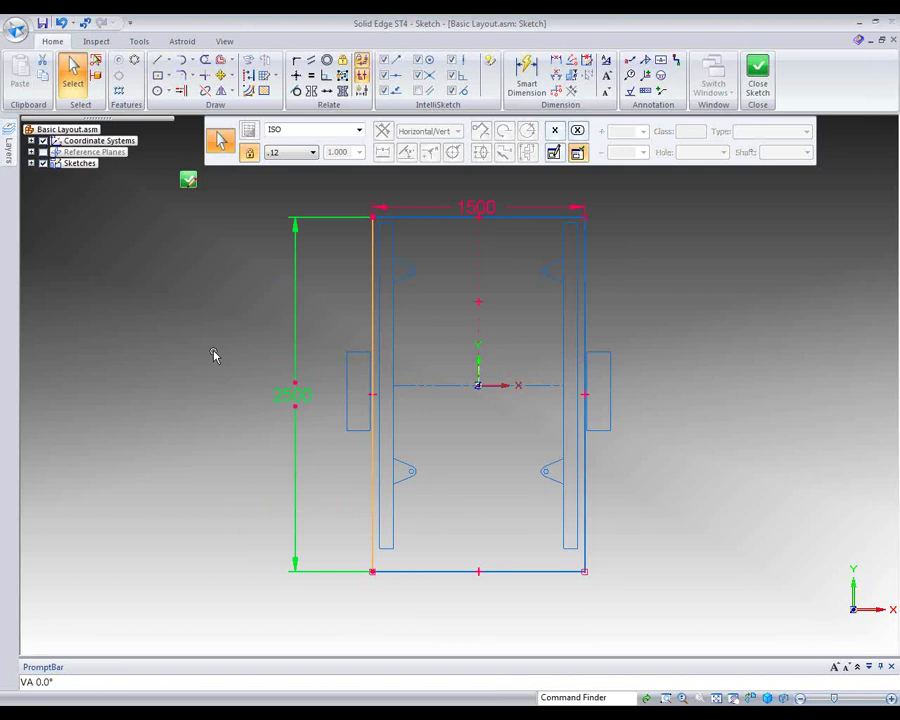
{"action": "key", "text": "Escape"}
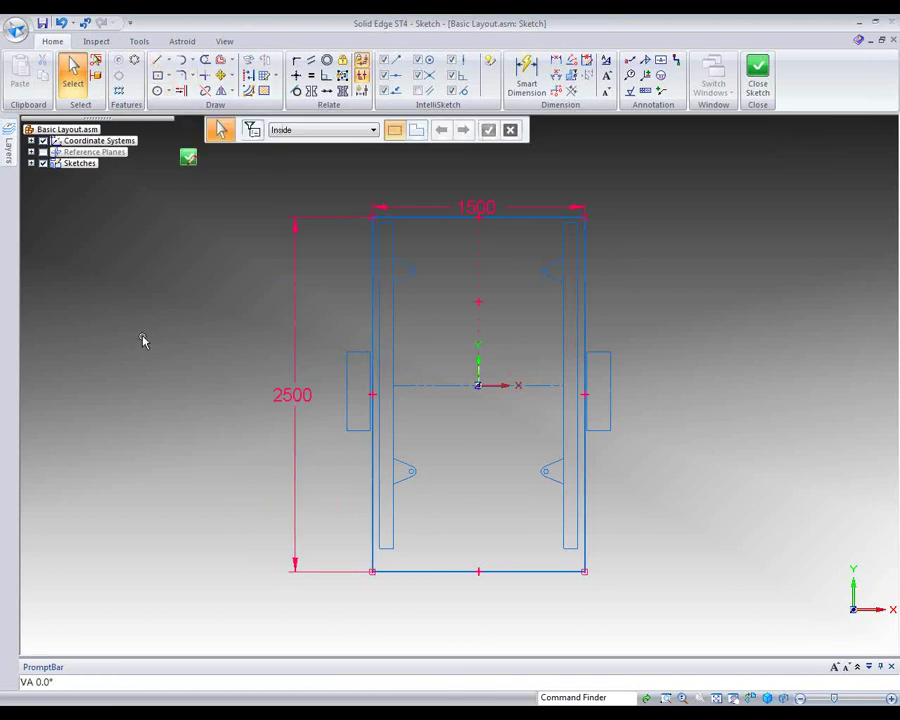
Draw two horizontal lines across the full width of the frame rectangle, one above and one below the origin.
{"action": "right_click_drag", "start_coordinate": [142, 340], "coordinate": [151, 342]}
{"action": "left_click", "coordinate": [177, 333]}
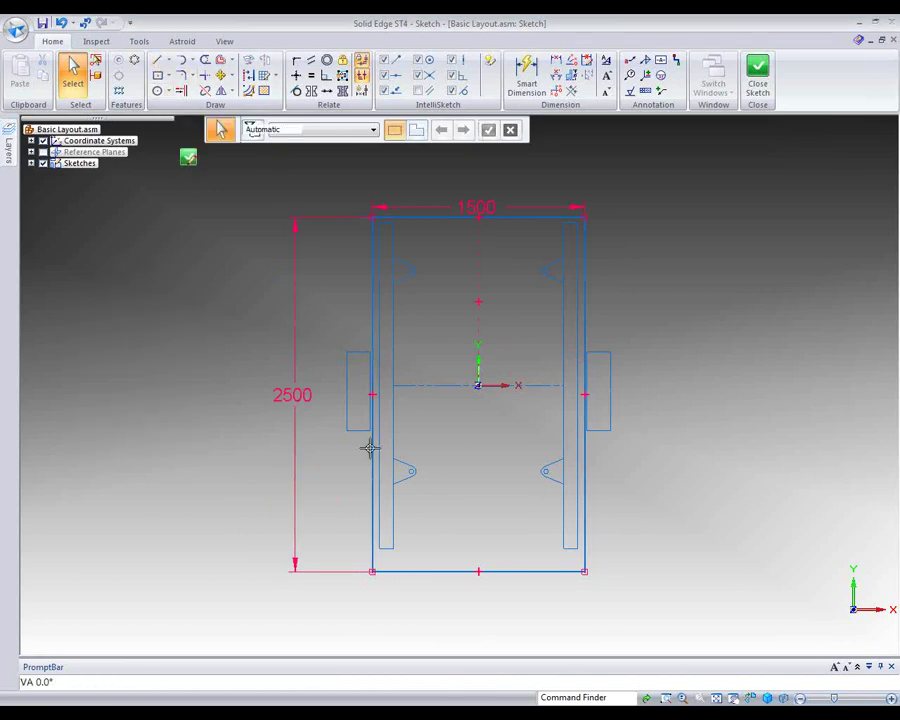
{"action": "left_click", "coordinate": [372, 450]}
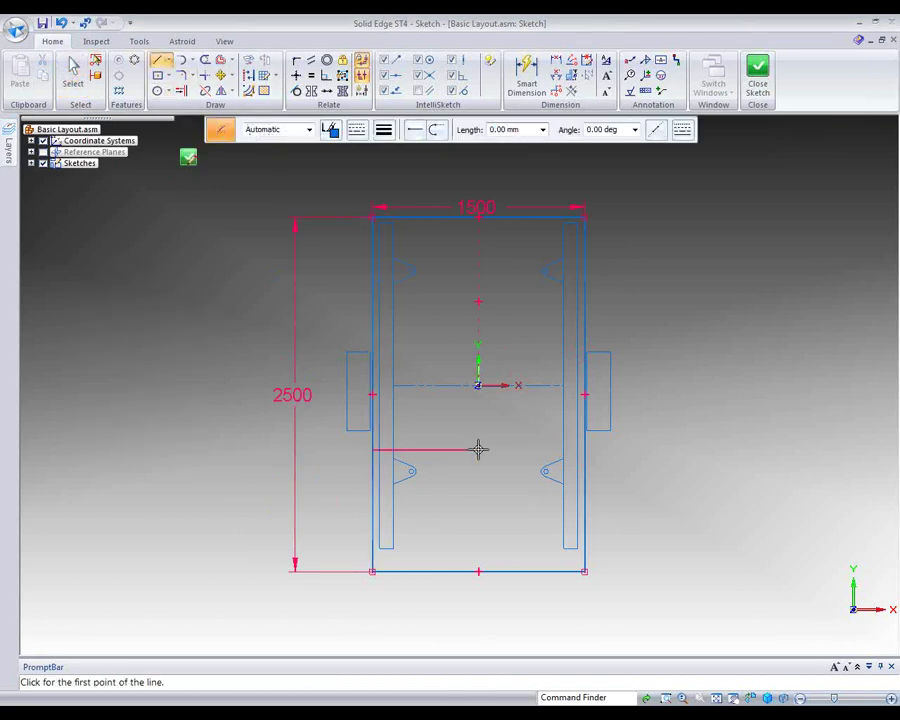
{"action": "left_click", "coordinate": [584, 450]}
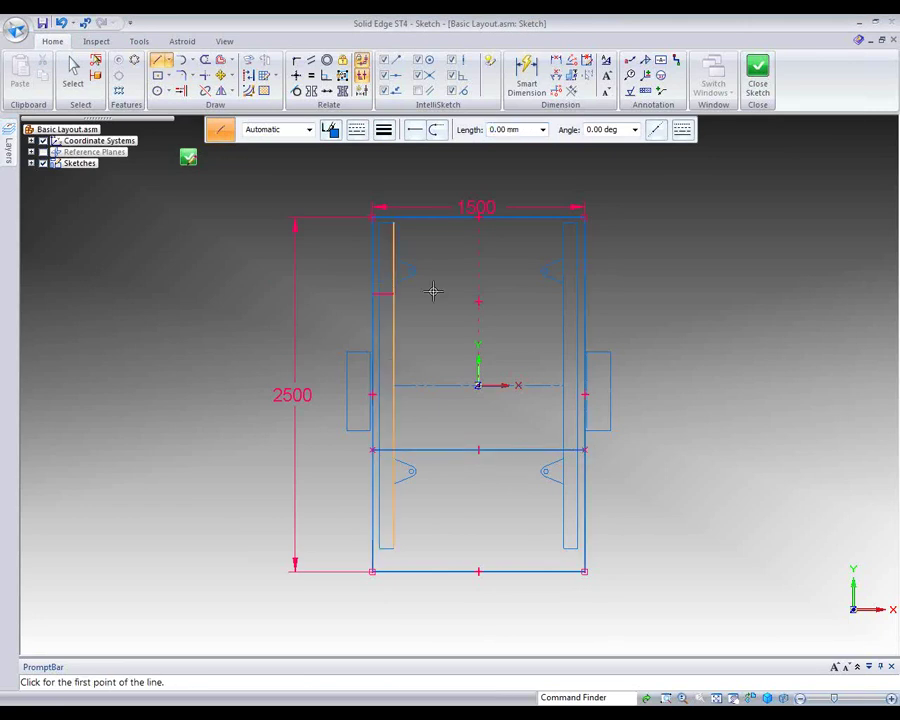
{"action": "left_click", "coordinate": [372, 294]}
{"action": "left_click", "coordinate": [584, 294]}
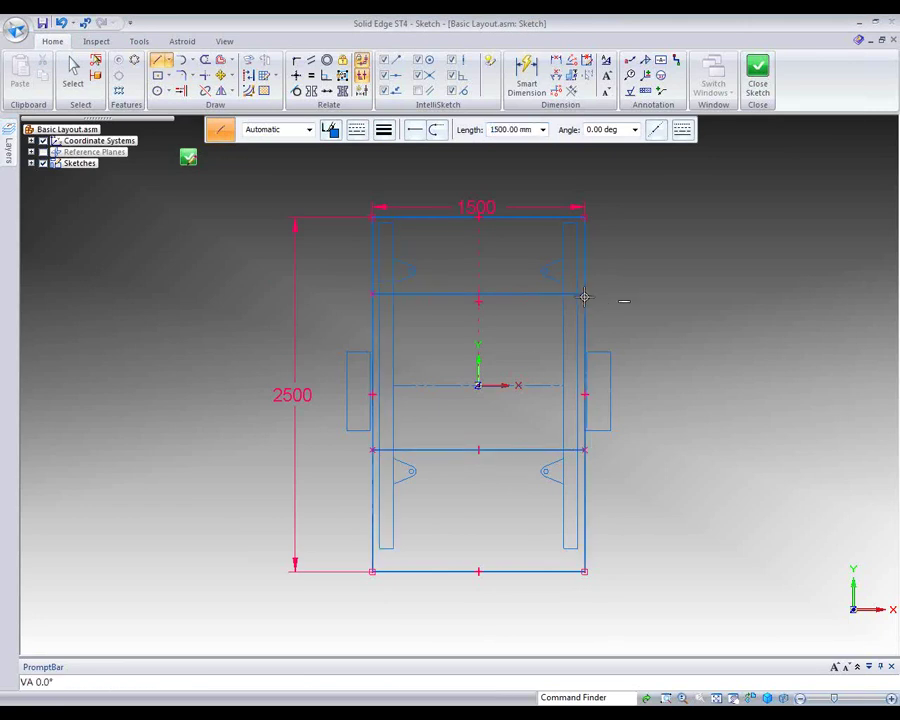
Move the lower cross line down so it lies below the lower mounting brackets.
{"action": "left_click", "coordinate": [73, 72]}
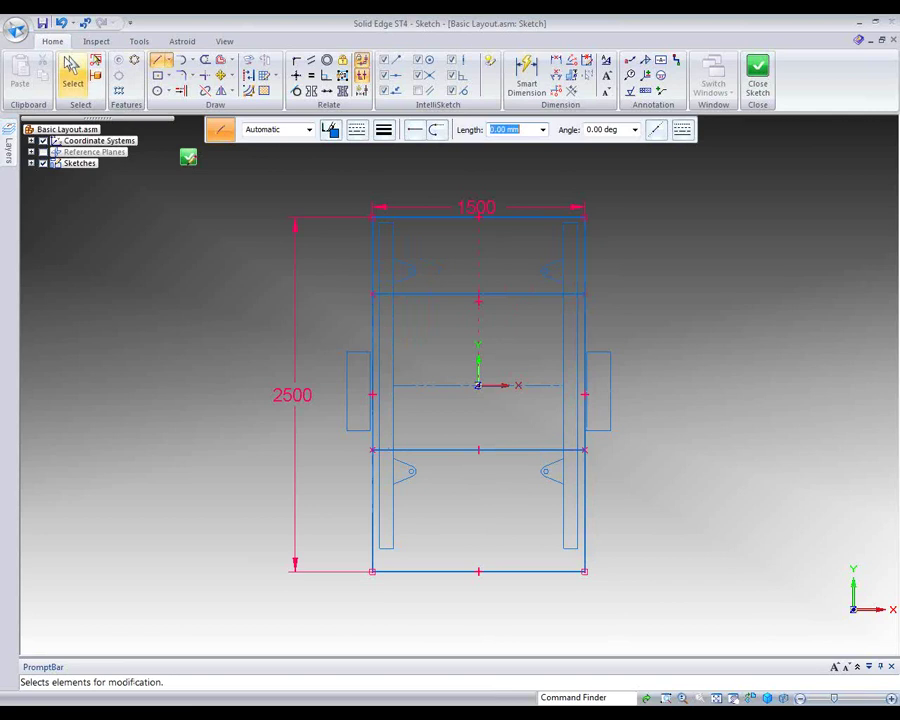
{"action": "left_click", "coordinate": [456, 451]}
{"action": "left_click_drag", "start_coordinate": [454, 504], "coordinate": [449, 498]}
{"action": "left_click", "coordinate": [734, 428]}
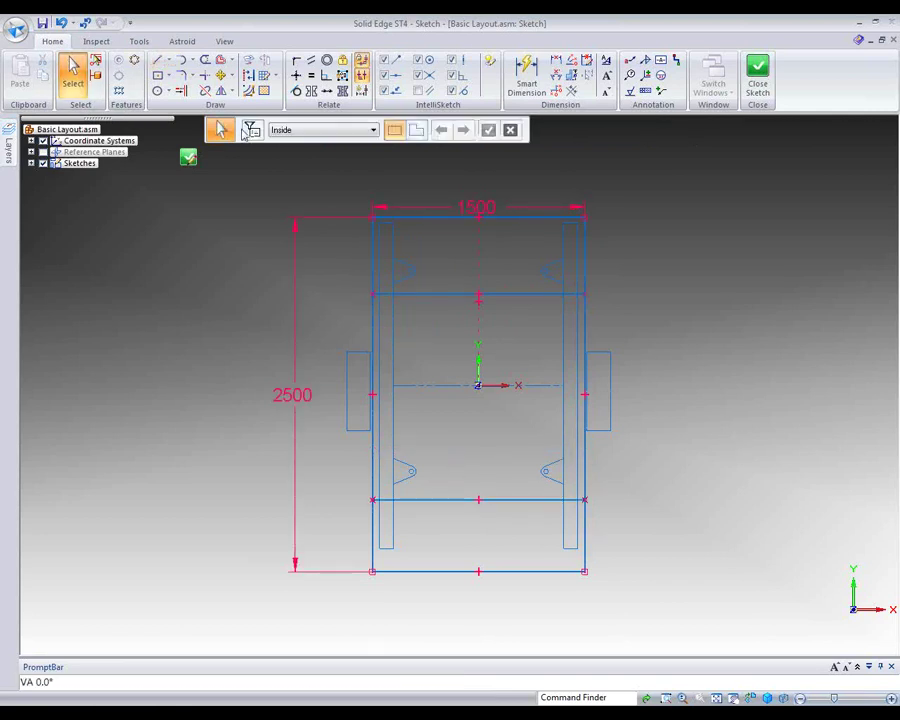
Dimension the vertical distance from the frame's bottom edge to the origin and set it to 1200 mm.
{"action": "right_click", "coordinate": [197, 381]}
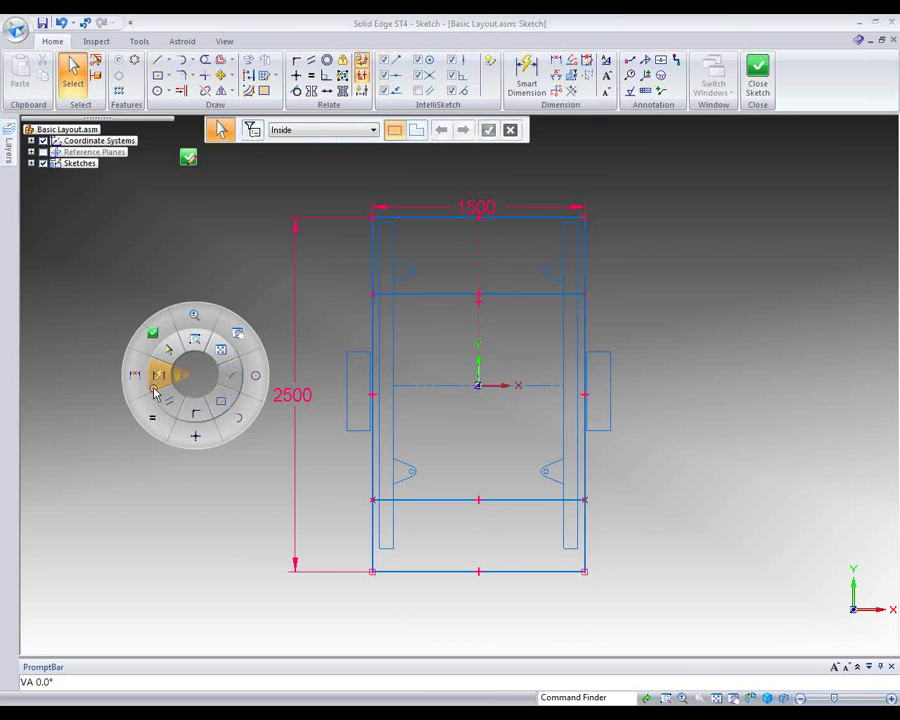
{"action": "left_click", "coordinate": [160, 374]}
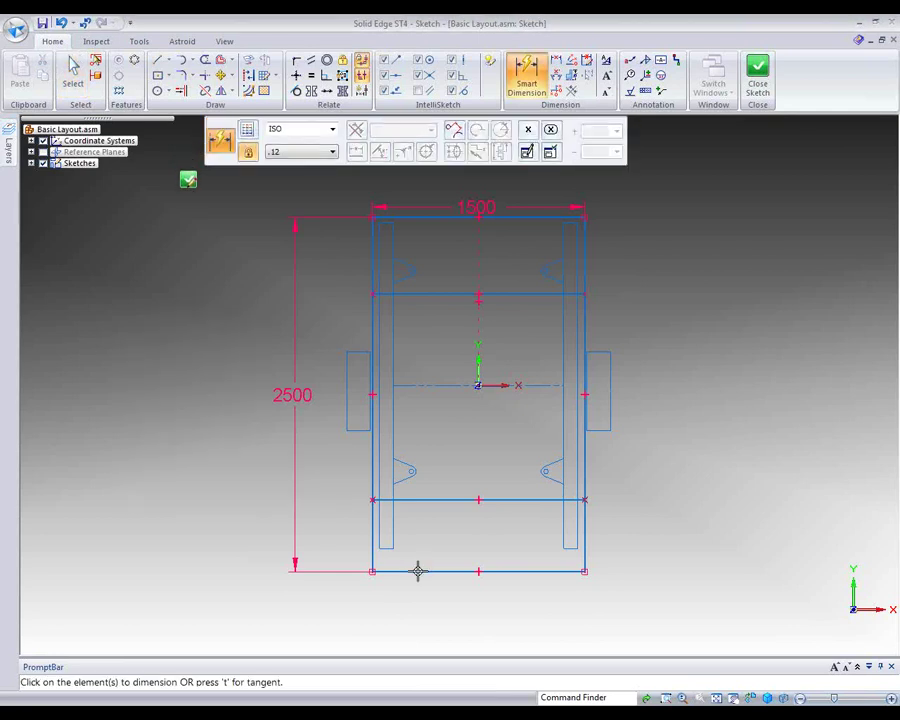
{"action": "left_click", "coordinate": [418, 571]}
{"action": "left_click", "coordinate": [479, 385]}
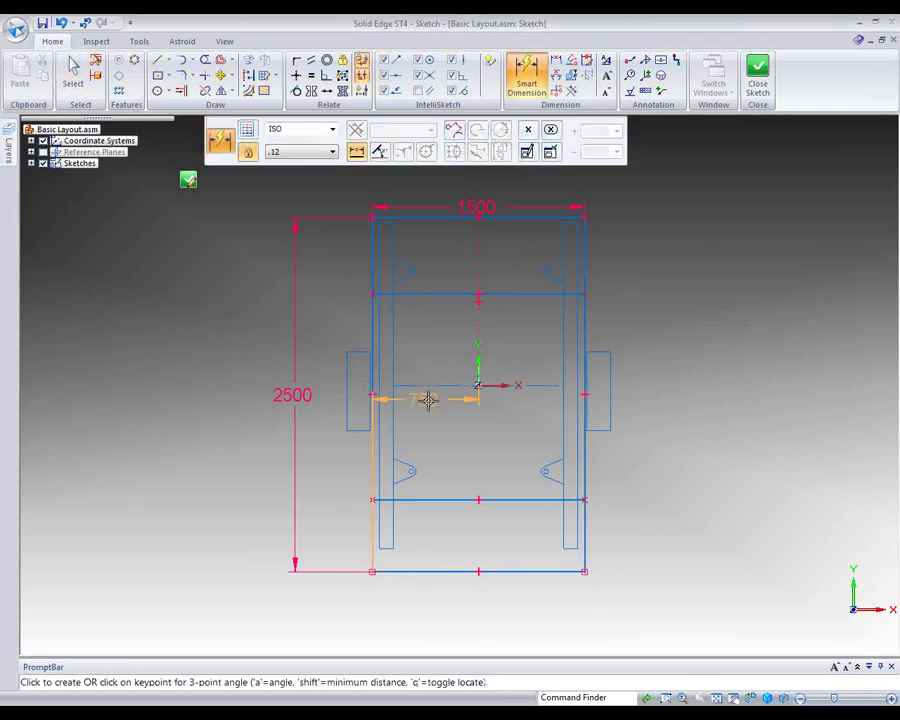
{"action": "left_click", "coordinate": [233, 452]}
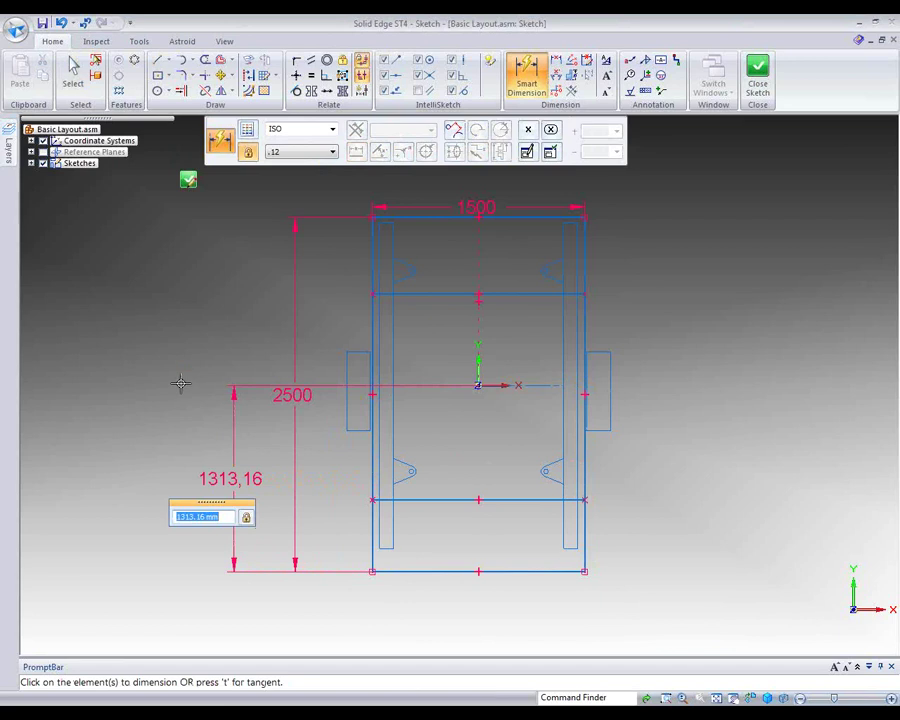
{"action": "type", "text": "1200"}
{"action": "key", "text": "Return"}
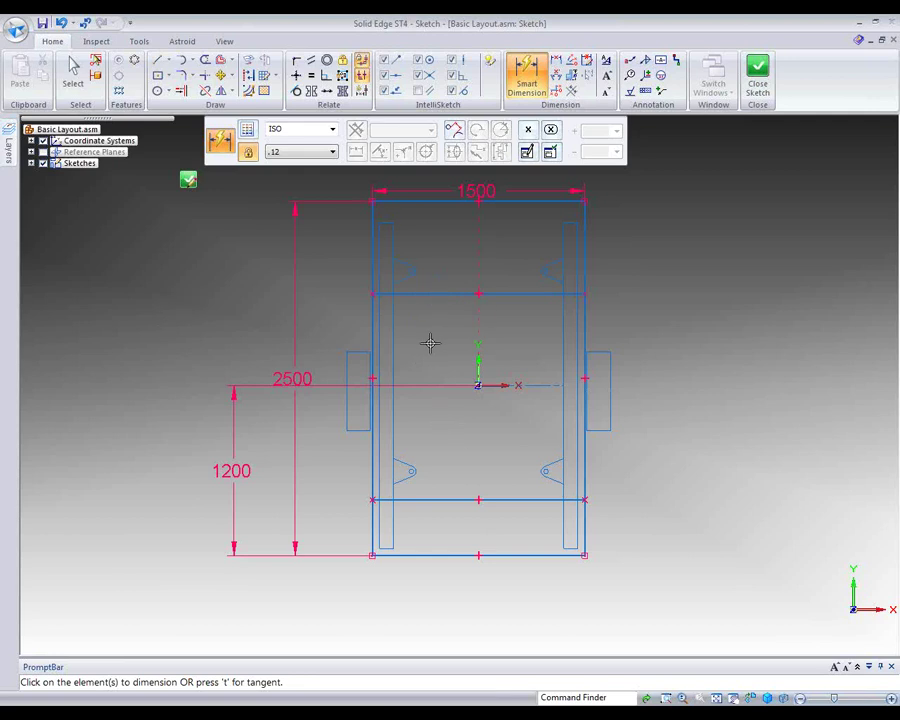
Dimension the upper cross line from the upper-left bracket's hole and set the distance to 100 mm.
{"action": "right_click_drag", "start_coordinate": [430, 343], "coordinate": [393, 342]}
{"action": "left_click", "coordinate": [423, 292]}
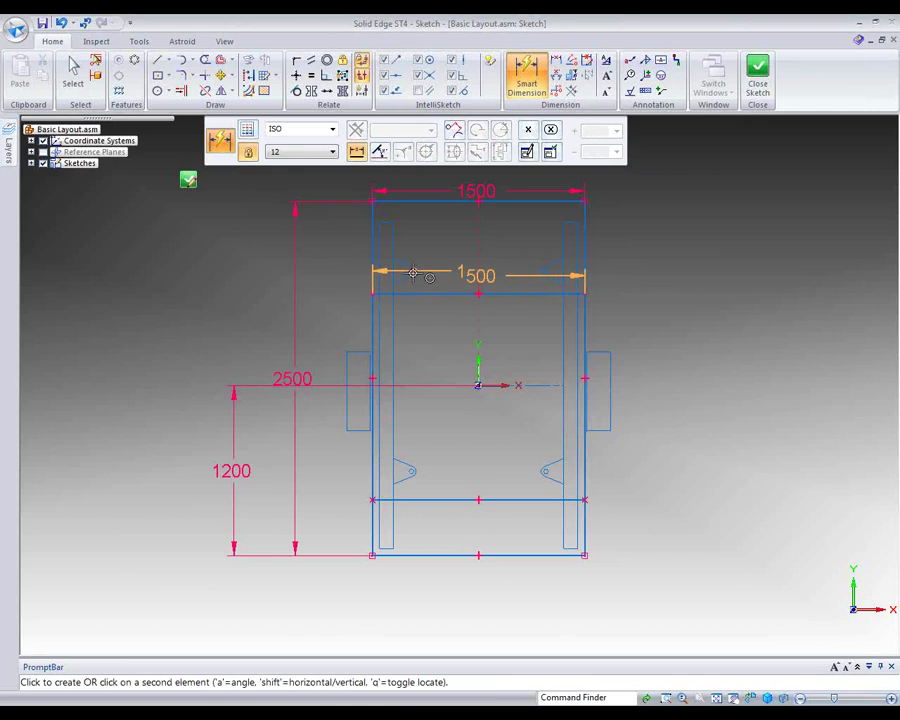
{"action": "left_click", "coordinate": [412, 272]}
{"action": "left_click", "coordinate": [443, 282]}
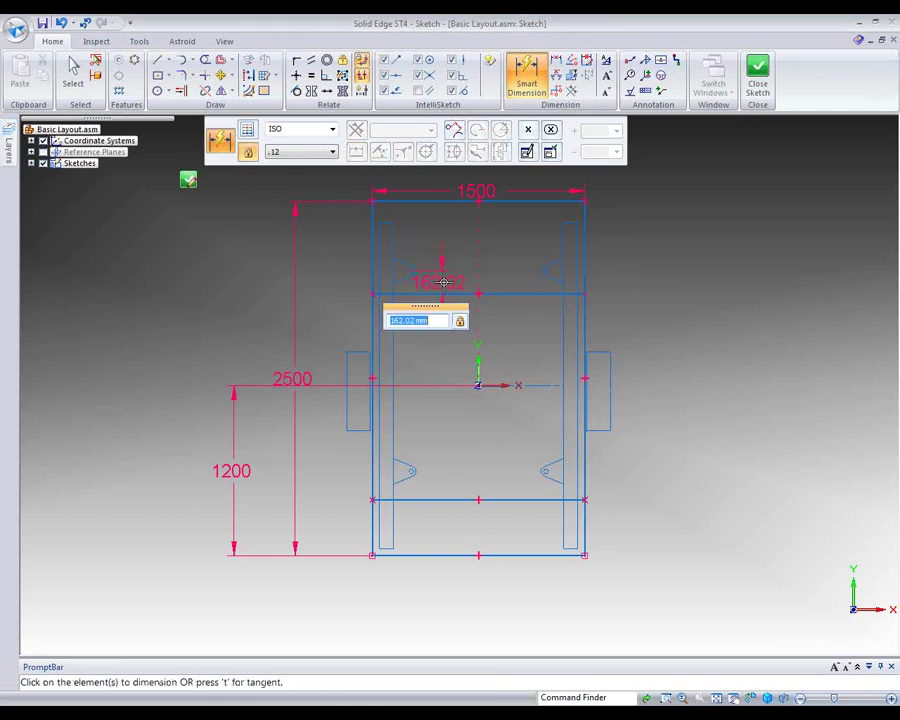
{"action": "type", "text": "100"}
{"action": "key", "text": "Return"}
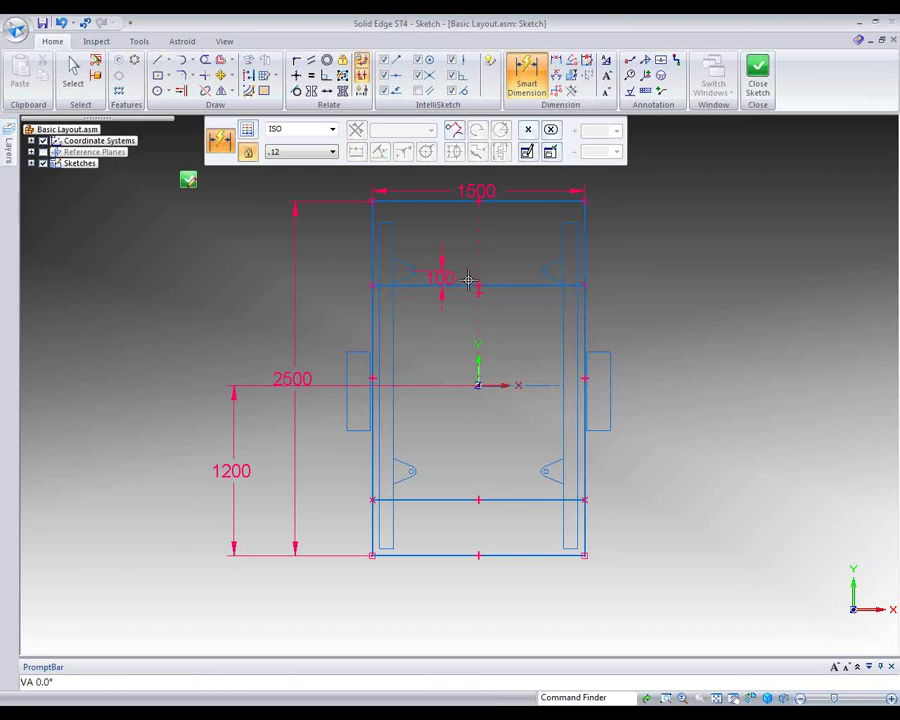
Dimension the lower cross line from the lower-left bracket's hole and set the distance to 100 mm.
{"action": "left_click", "coordinate": [412, 481]}
{"action": "left_click", "coordinate": [422, 496]}
{"action": "left_click", "coordinate": [442, 481]}
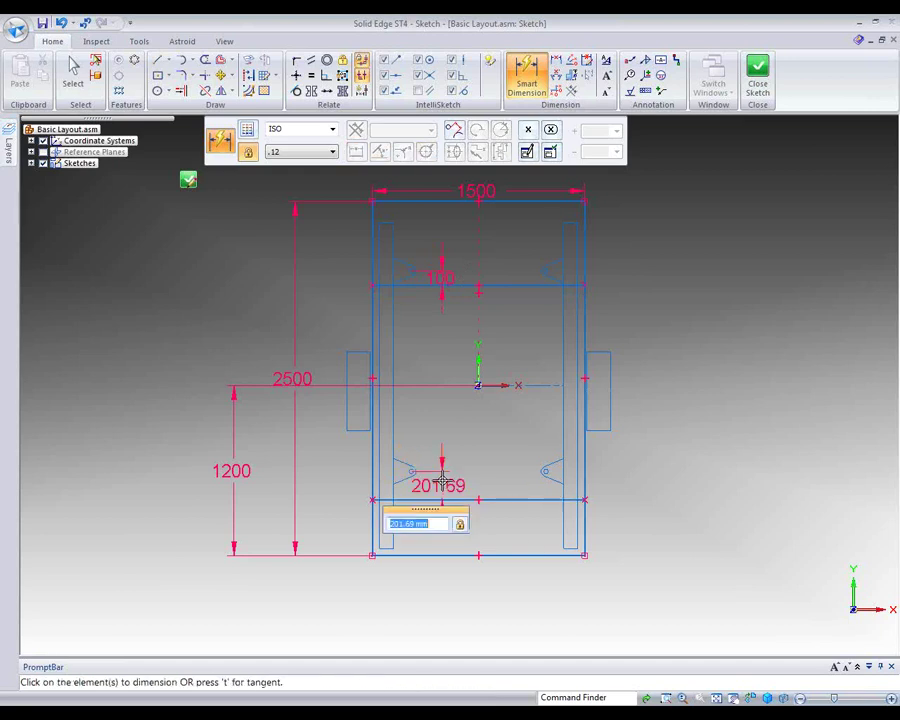
{"action": "type", "text": "1"}
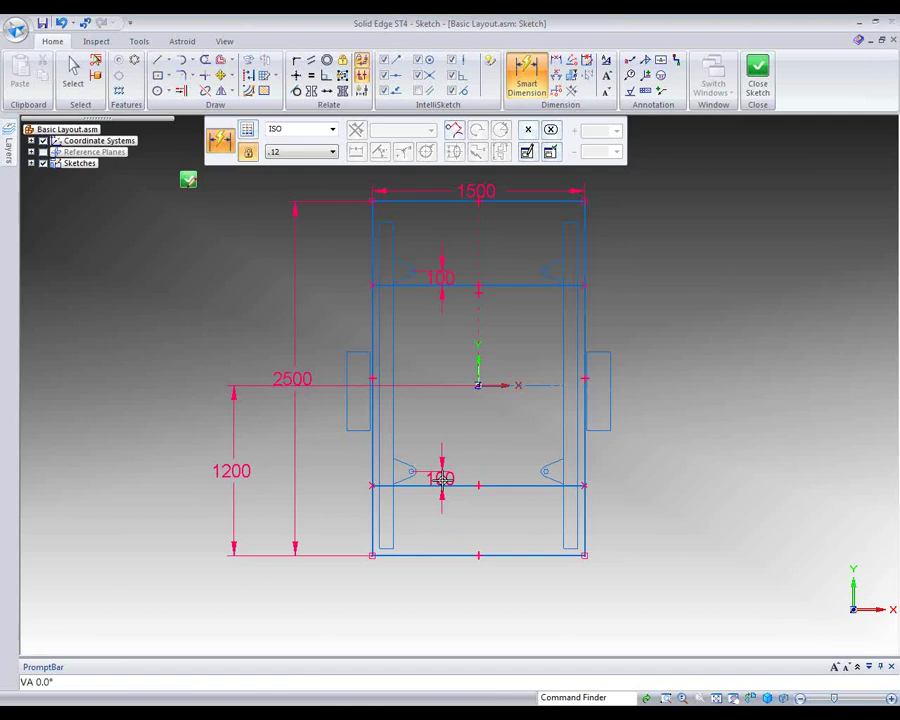
Close the frame sketch and hide Sketch_1 so only the frame layout is displayed.
{"action": "left_click", "coordinate": [757, 80]}
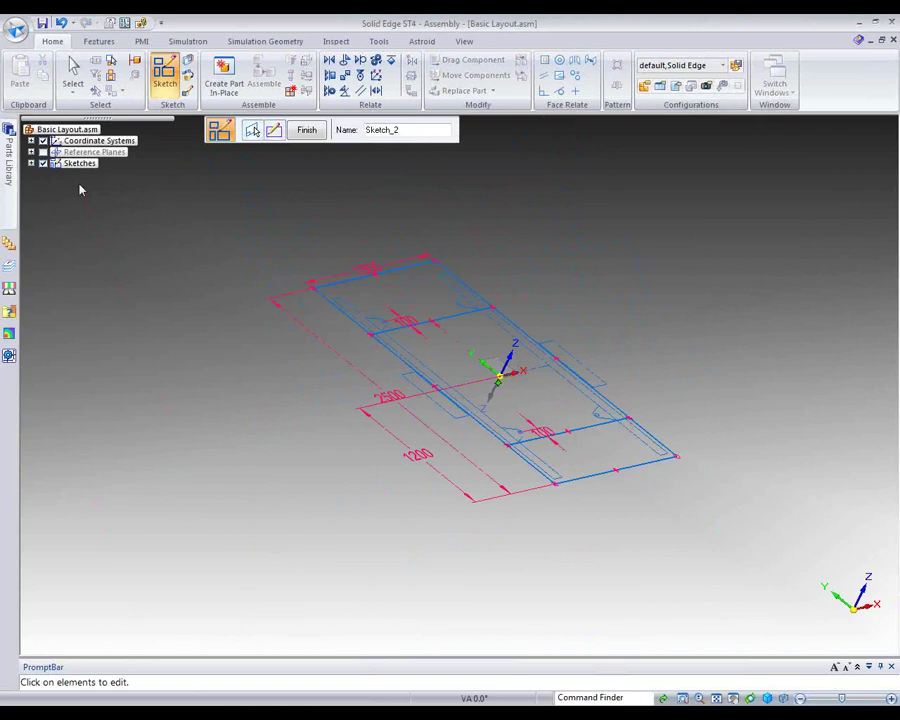
{"action": "left_click", "coordinate": [32, 164]}
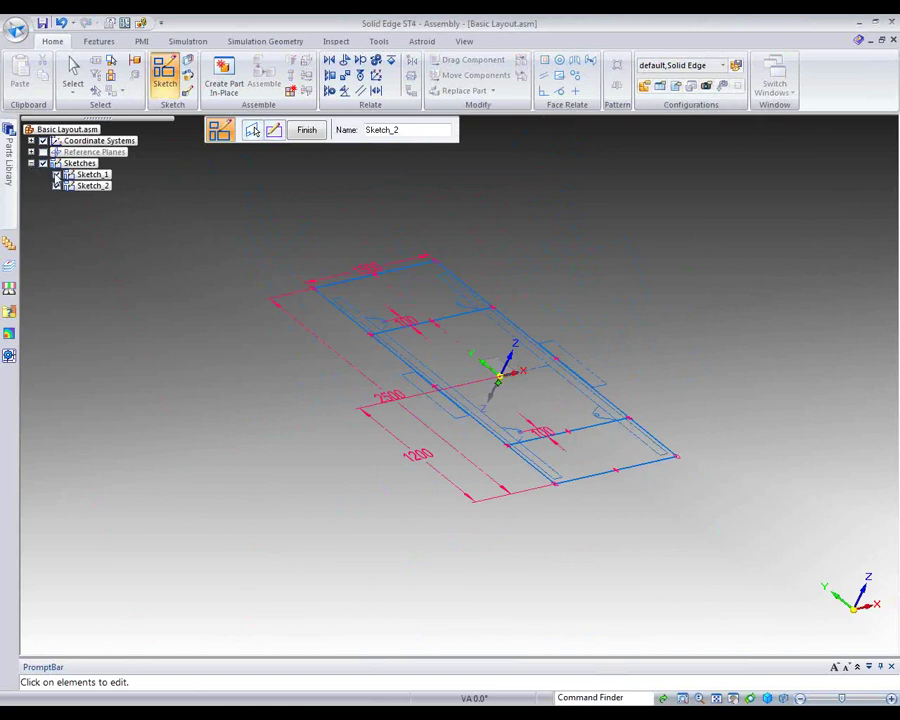
{"action": "left_click", "coordinate": [57, 175]}
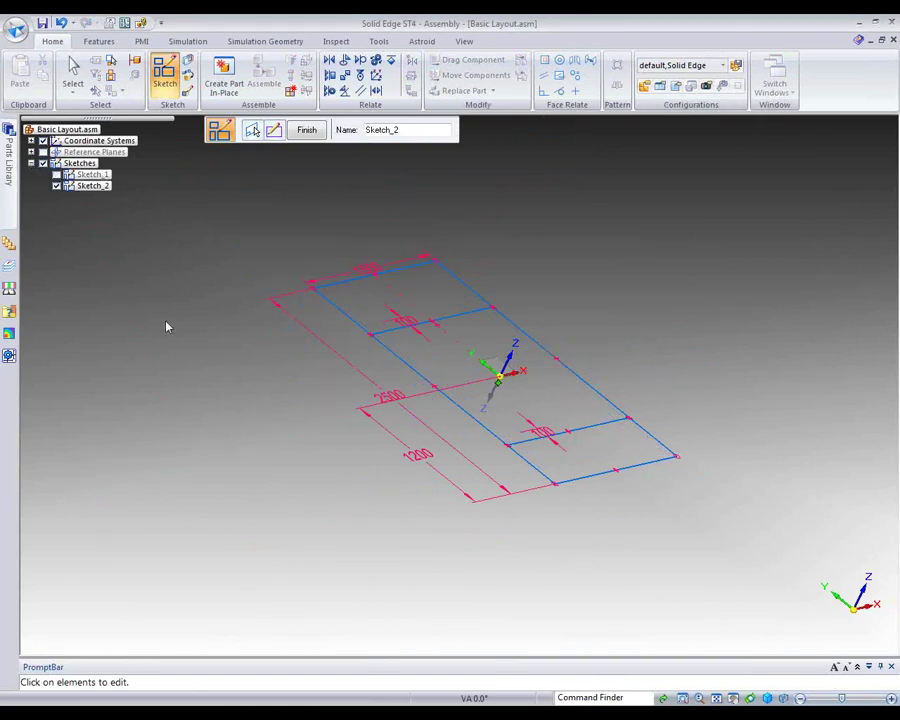
{"action": "left_click", "coordinate": [72, 68]}
{"action": "mouse_move", "coordinate": [355, 628]}
{"action": "middle_mouse_down"}
{"action": "mouse_move", "coordinate": [333, 552]}
{"action": "mouse_move", "coordinate": [383, 587]}
{"action": "mouse_move", "coordinate": [362, 619]}
{"action": "middle_mouse_up"}
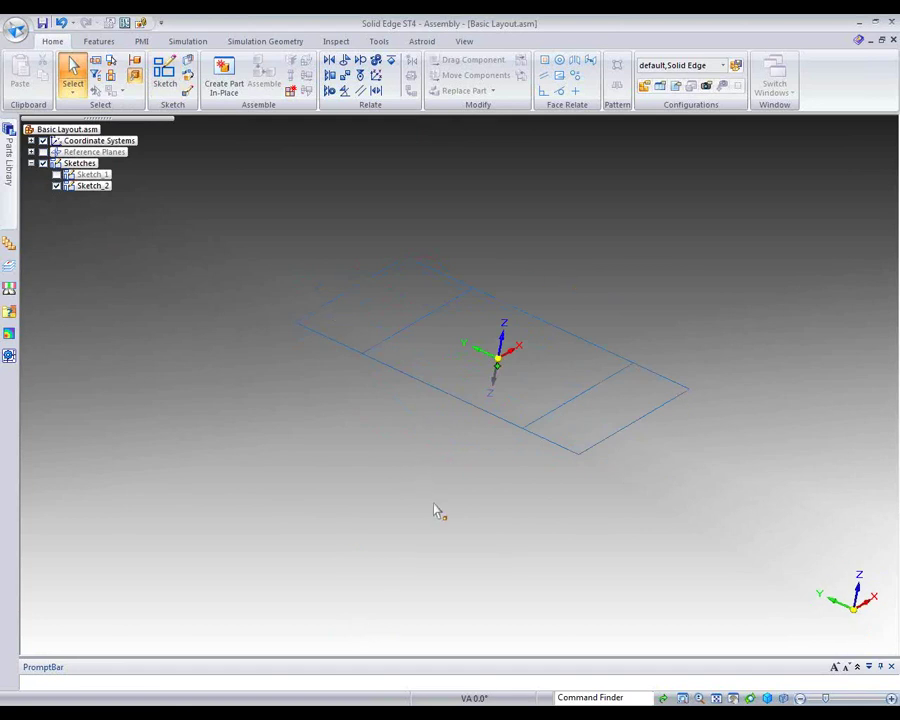
{"action": "middle_click_drag", "start_coordinate": [435, 511], "coordinate": [398, 517]}
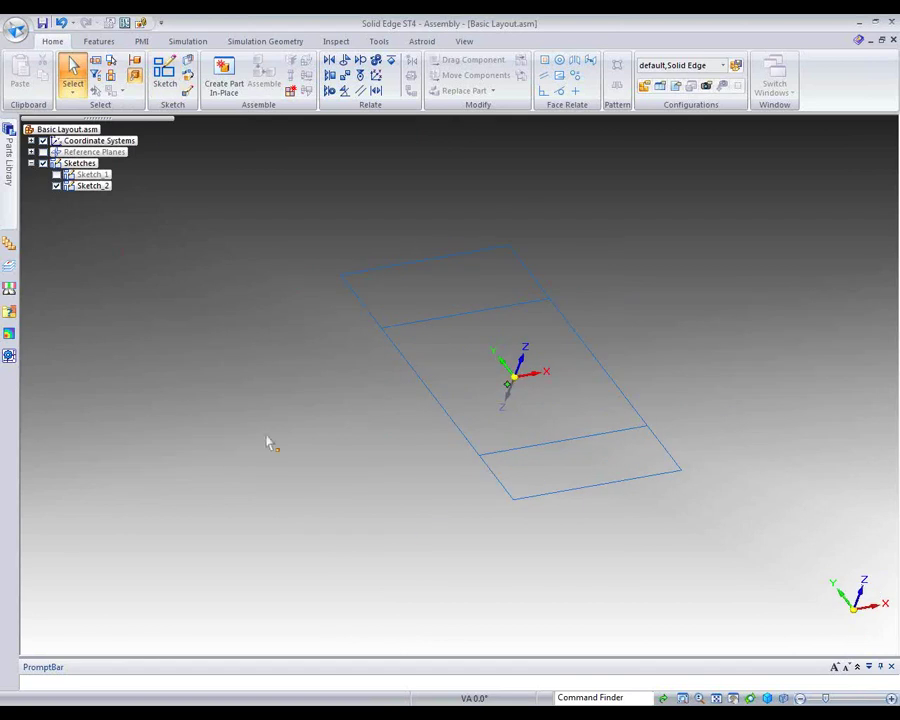
Reopen Sketch_2's profile and draw two horizontal lines about 650 mm long inward from the right edge, above the origin and below the lower cross line.
{"action": "right_click", "coordinate": [85, 188]}
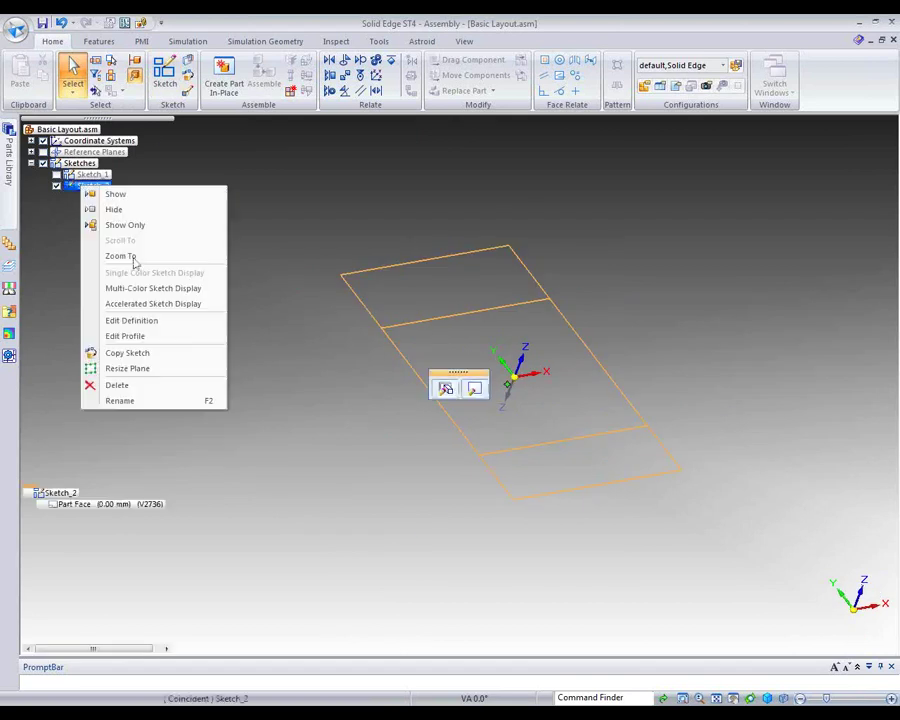
{"action": "left_click", "coordinate": [133, 338]}
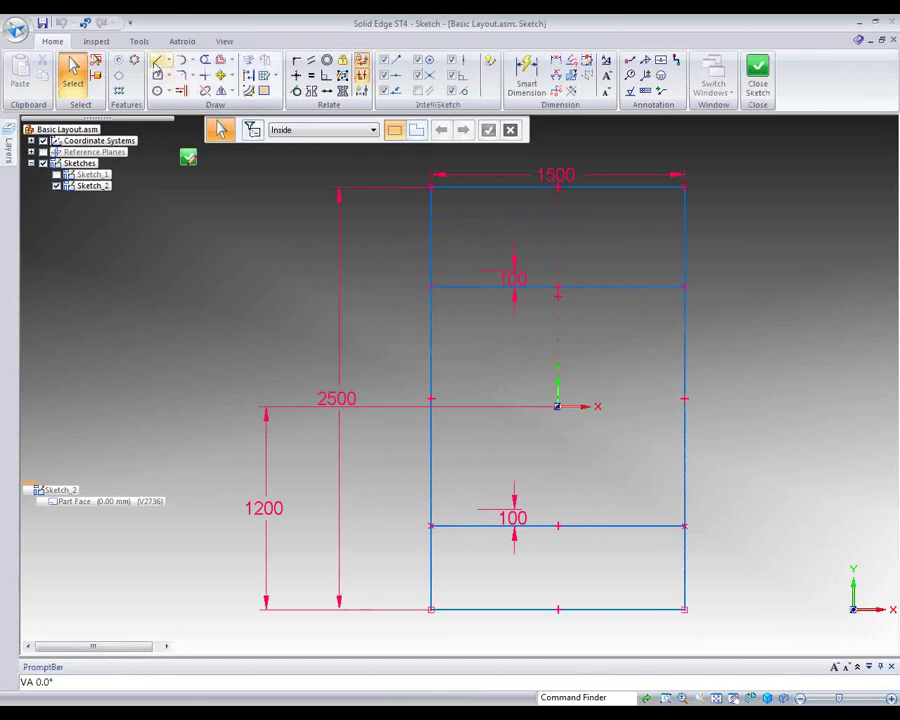
{"action": "left_click", "coordinate": [159, 61]}
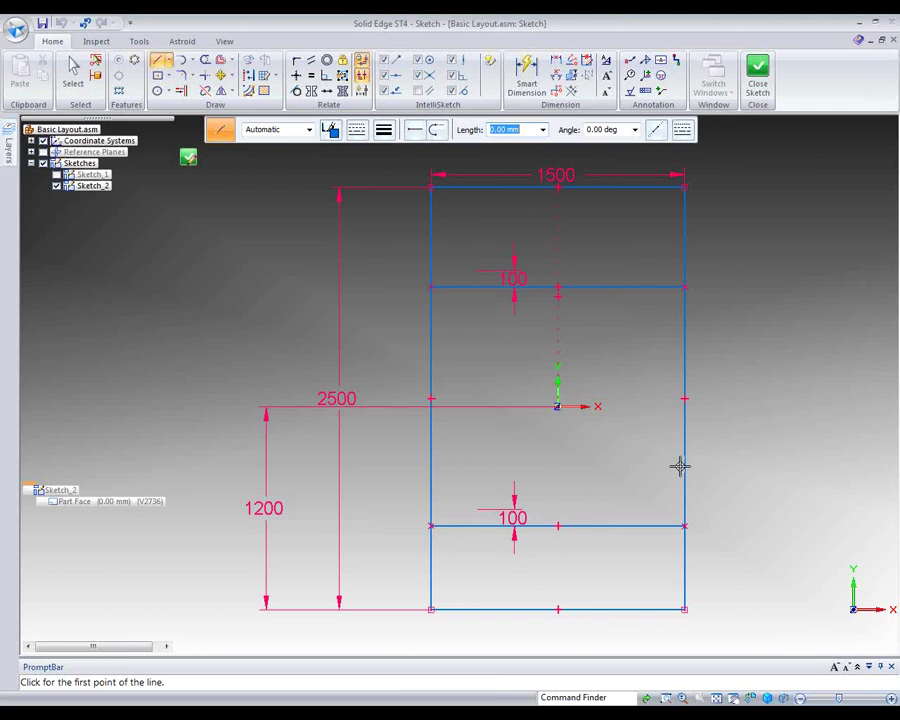
{"action": "left_click", "coordinate": [685, 369]}
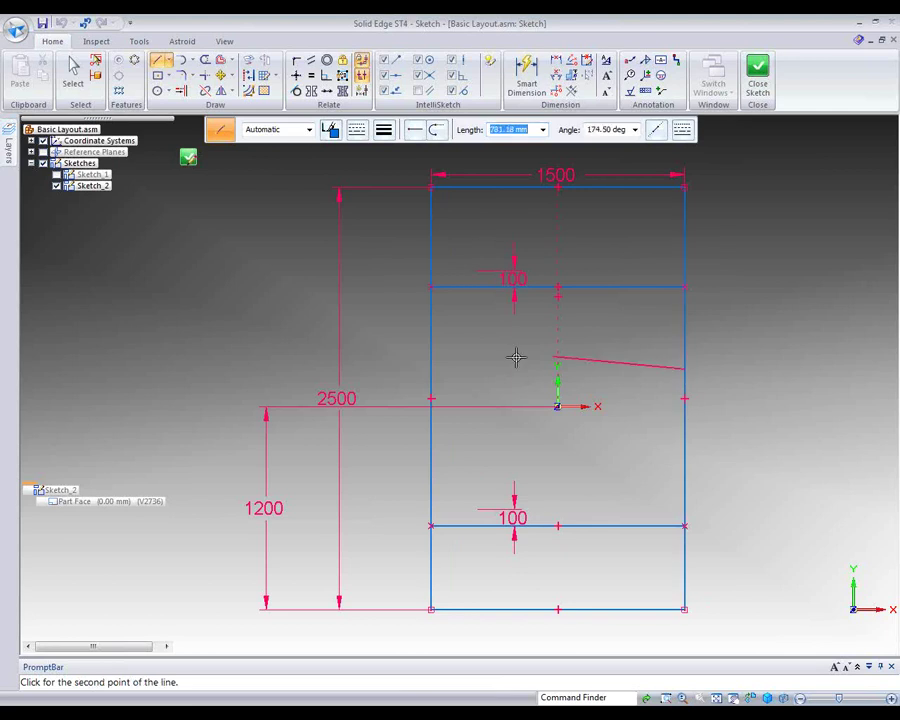
{"action": "left_click", "coordinate": [575, 369]}
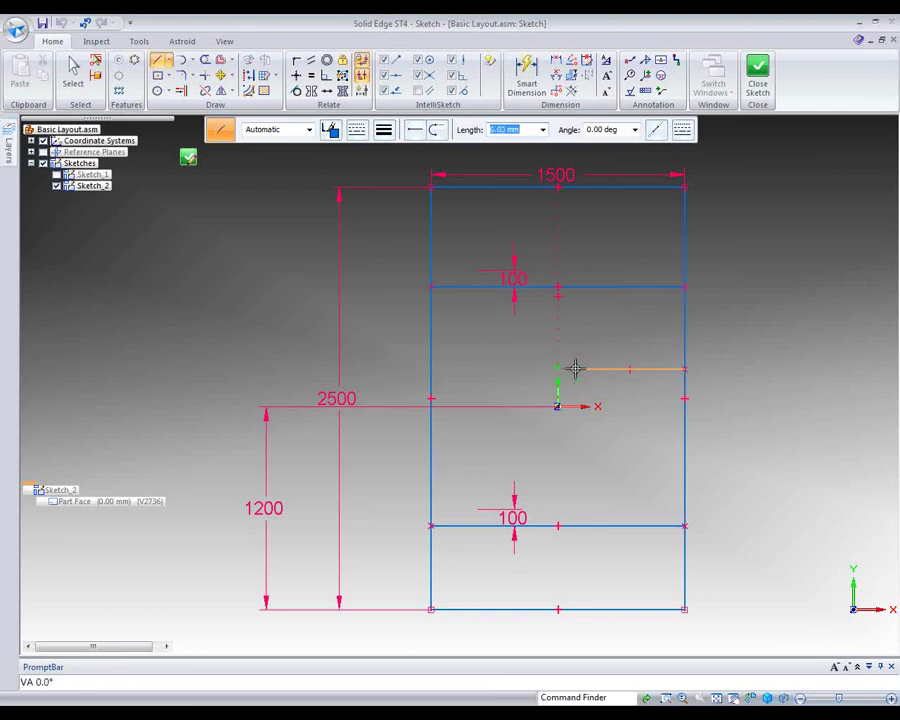
{"action": "left_click", "coordinate": [685, 553]}
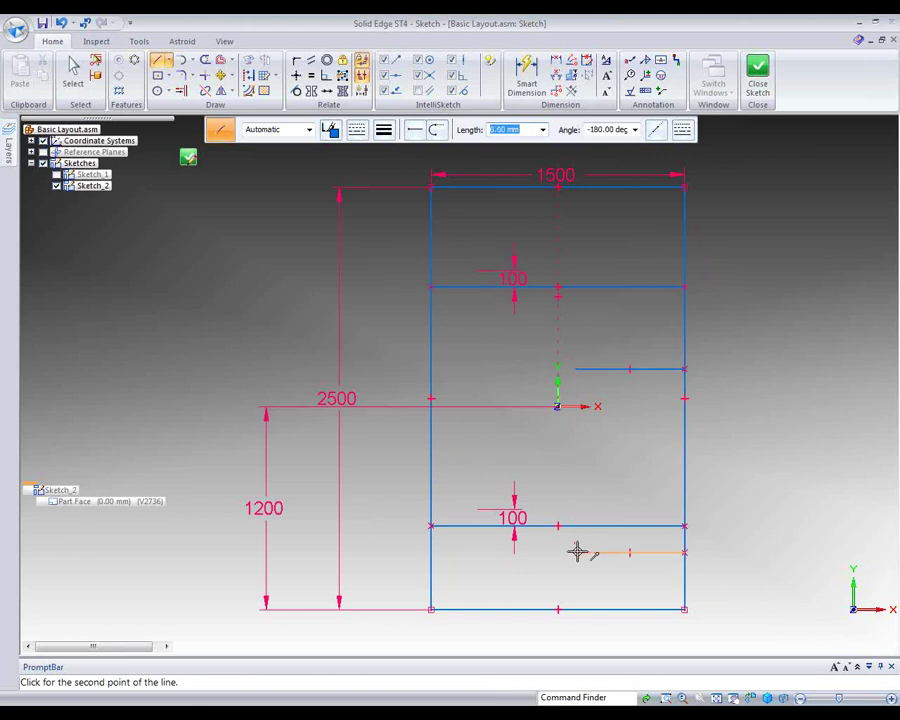
{"action": "left_click", "coordinate": [577, 553]}
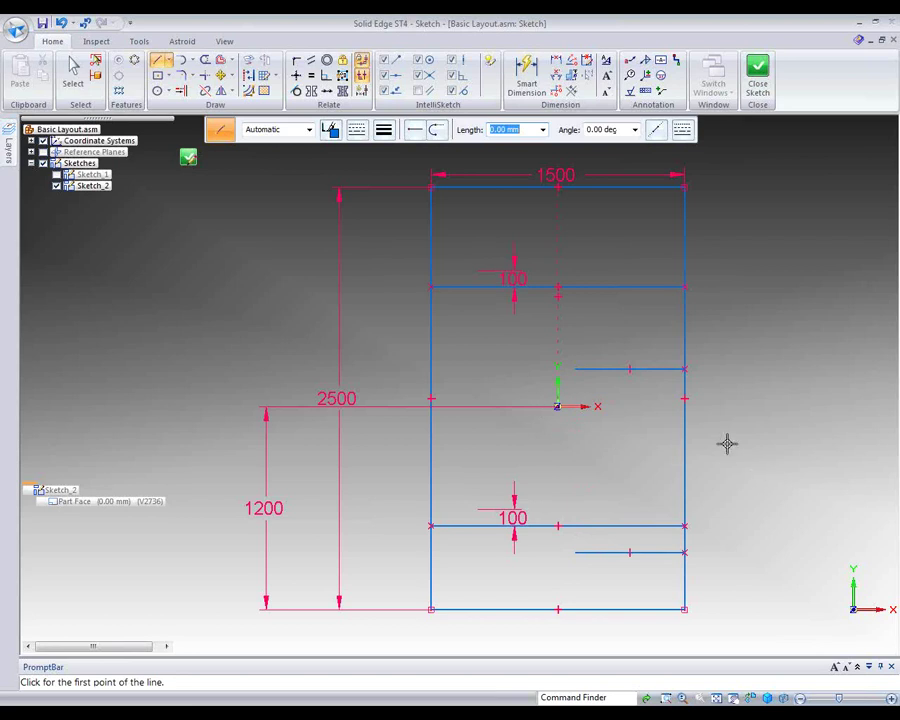
Dimension the vertical distance between the two short horizontal lines and set it to 1000 mm.
{"action": "left_click", "coordinate": [526, 76]}
{"action": "left_click", "coordinate": [612, 368]}
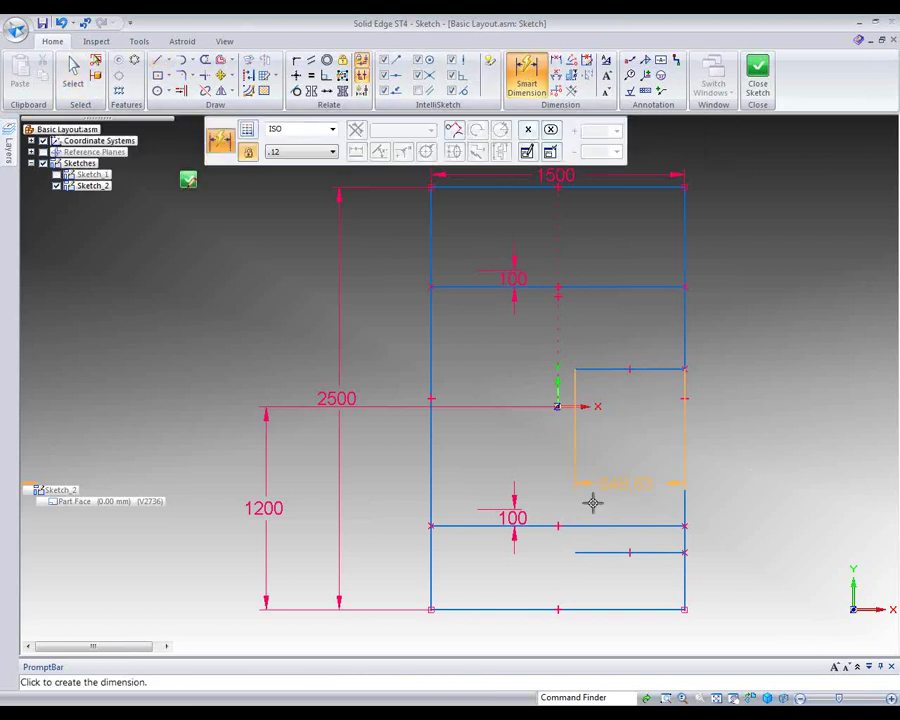
{"action": "left_click", "coordinate": [596, 550]}
{"action": "left_click", "coordinate": [629, 464]}
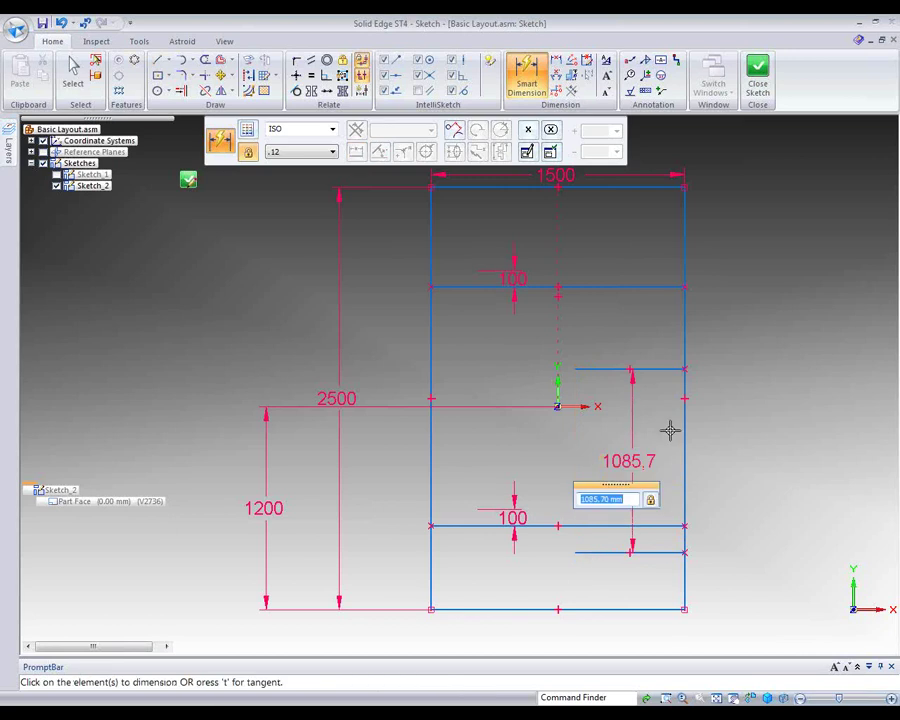
{"action": "type", "text": "1000"}
{"action": "key", "text": "Return"}
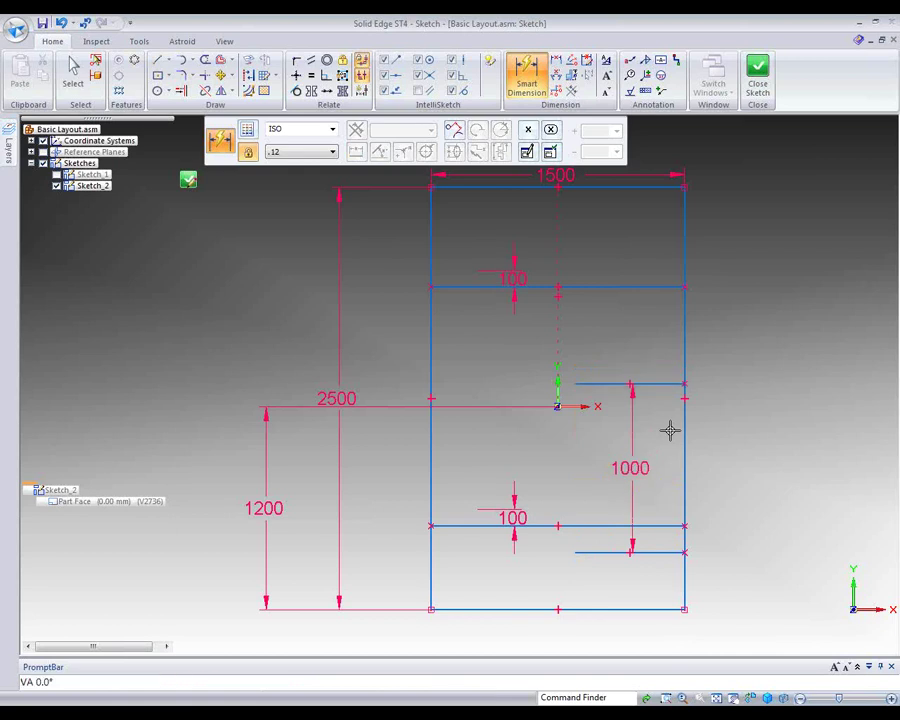
Dimension the vertical distance from the lower short line to the frame's bottom edge and set it to 600 mm.
{"action": "left_click", "coordinate": [645, 552]}
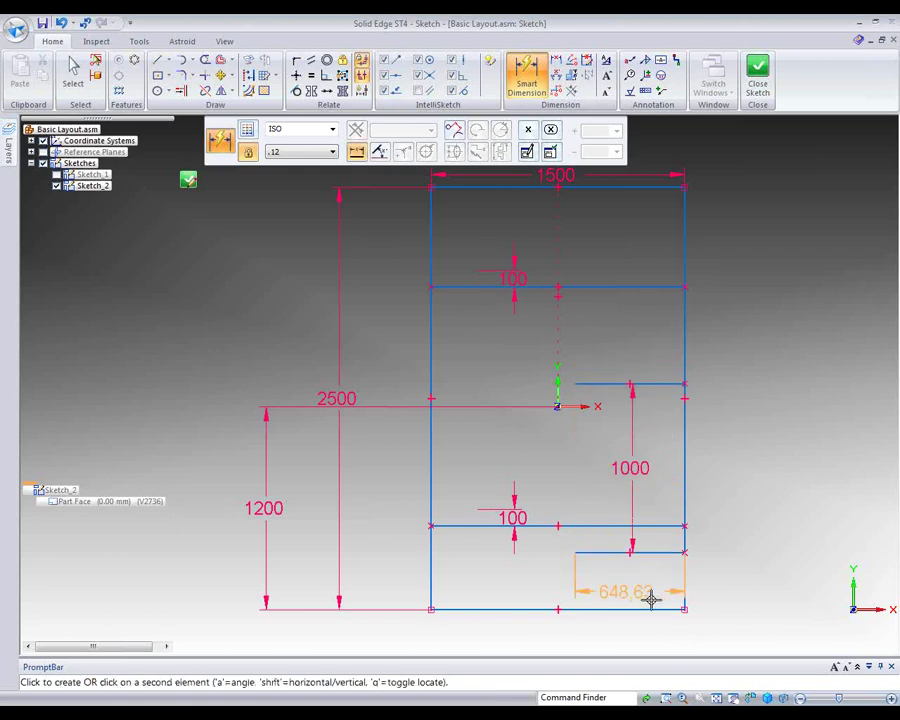
{"action": "left_click", "coordinate": [611, 590]}
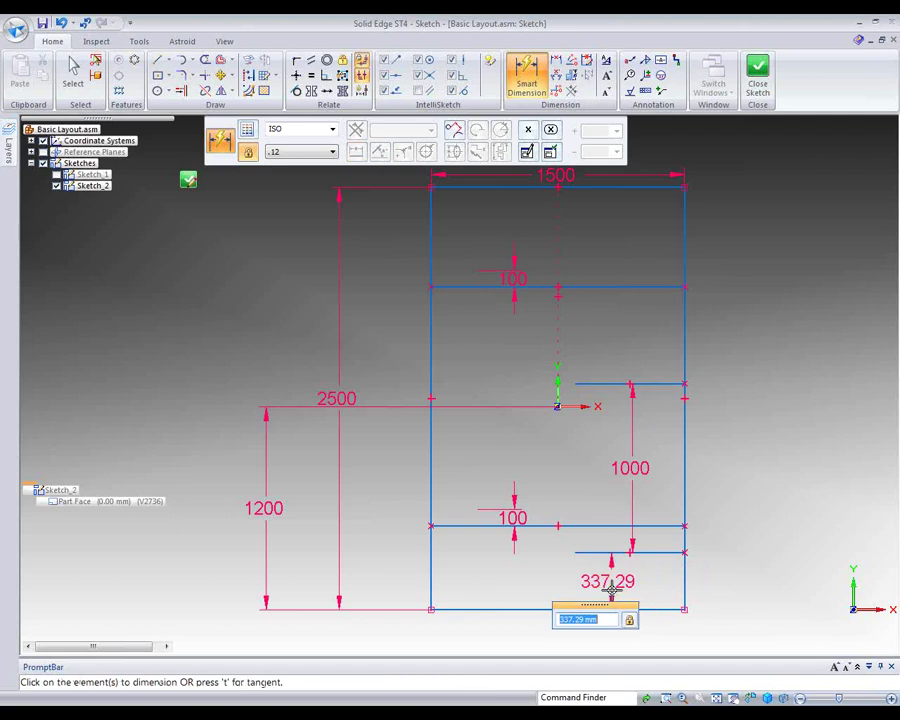
{"action": "type", "text": "600"}
{"action": "key", "text": "Return"}
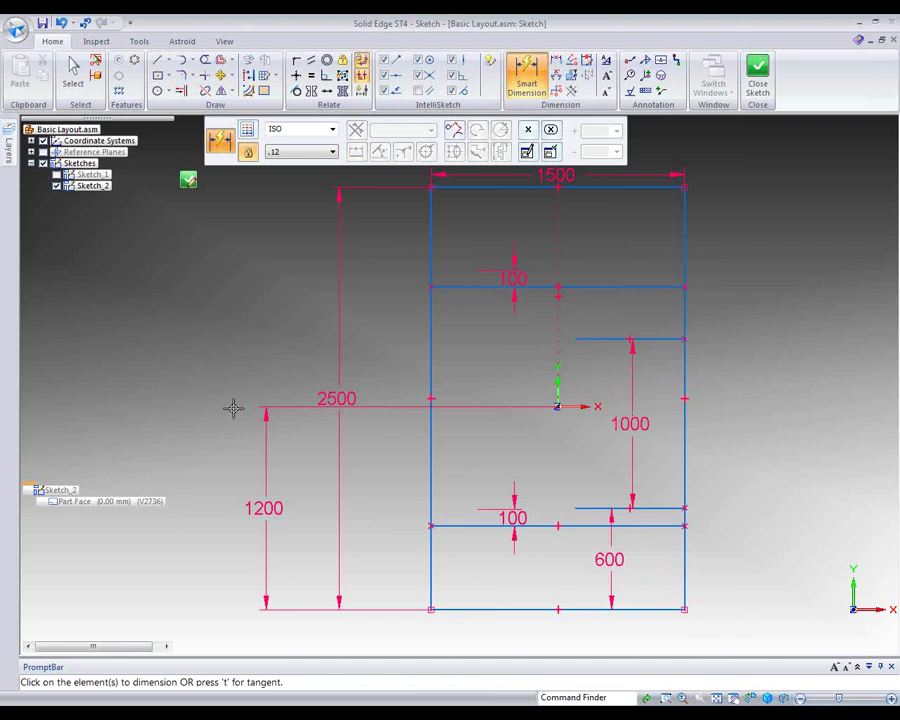
Close and finish Sketch_2 to return to the assembly.
{"action": "left_click", "coordinate": [247, 75]}
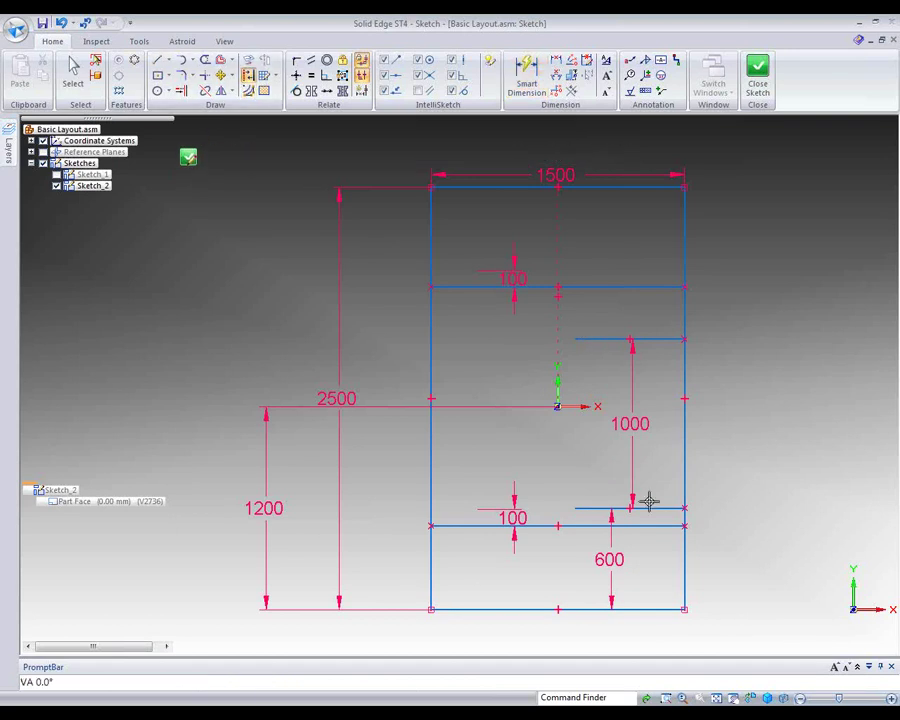
{"action": "left_click", "coordinate": [757, 75]}
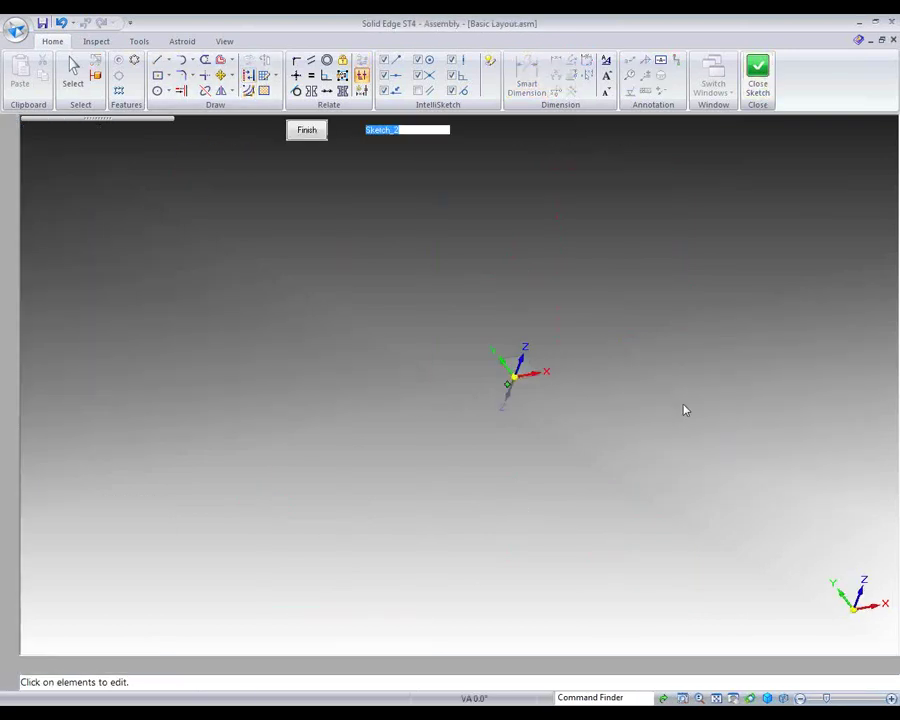
{"action": "left_click", "coordinate": [72, 68]}
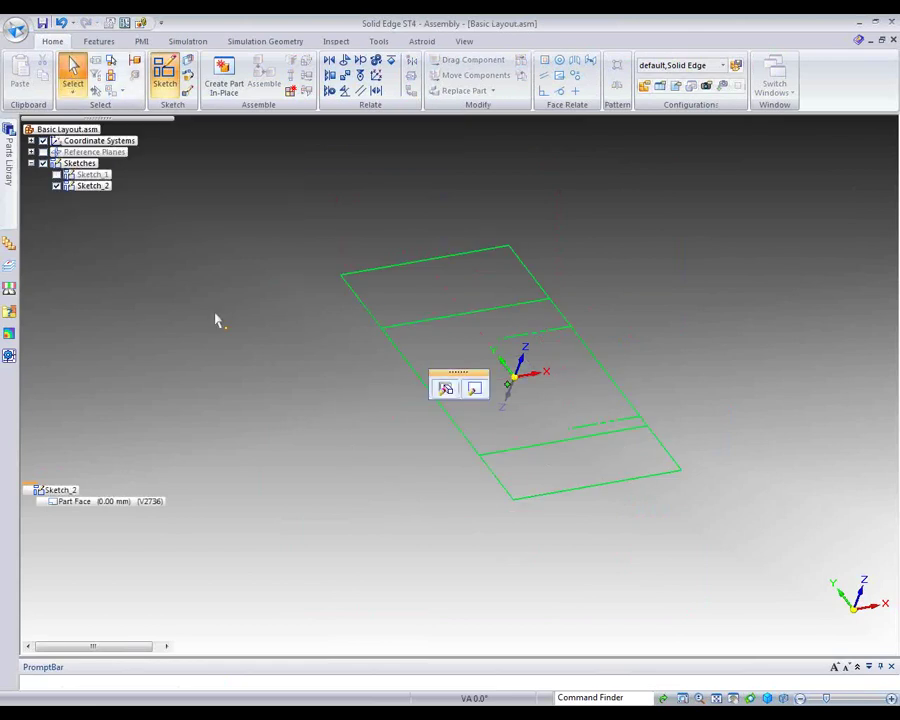
Open the Frame Design environment for the assembly with the Sketch_2 layout in a tilted 3D view.
{"action": "mouse_move", "coordinate": [244, 286]}
{"action": "middle_mouse_down"}
{"action": "mouse_move", "coordinate": [255, 358]}
{"action": "mouse_move", "coordinate": [261, 319]}
{"action": "middle_mouse_up"}
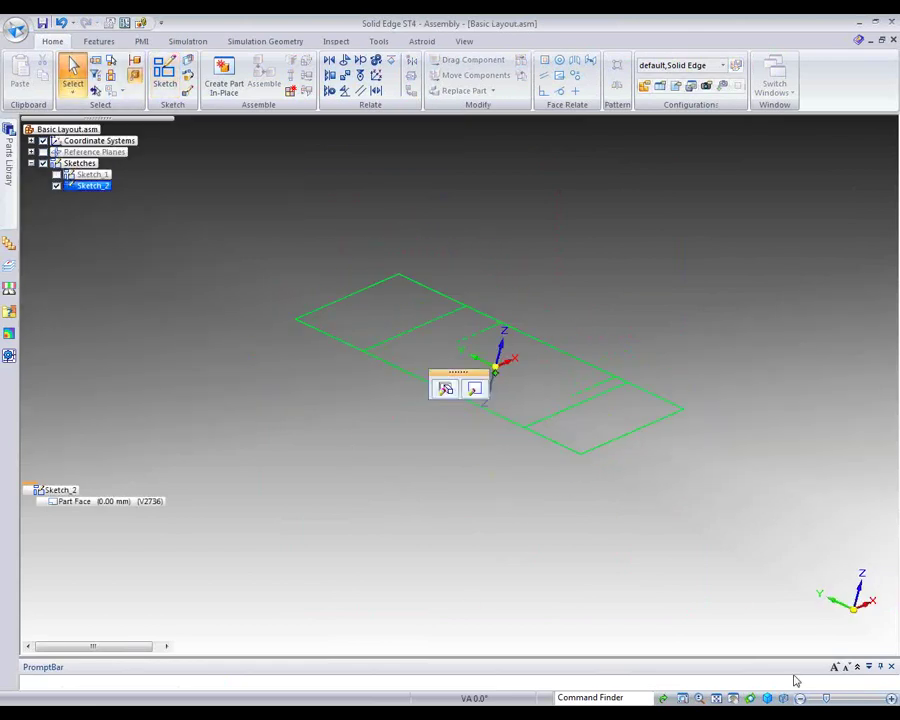
{"action": "left_click", "coordinate": [733, 698]}
{"action": "left_click_drag", "start_coordinate": [587, 358], "coordinate": [594, 454]}
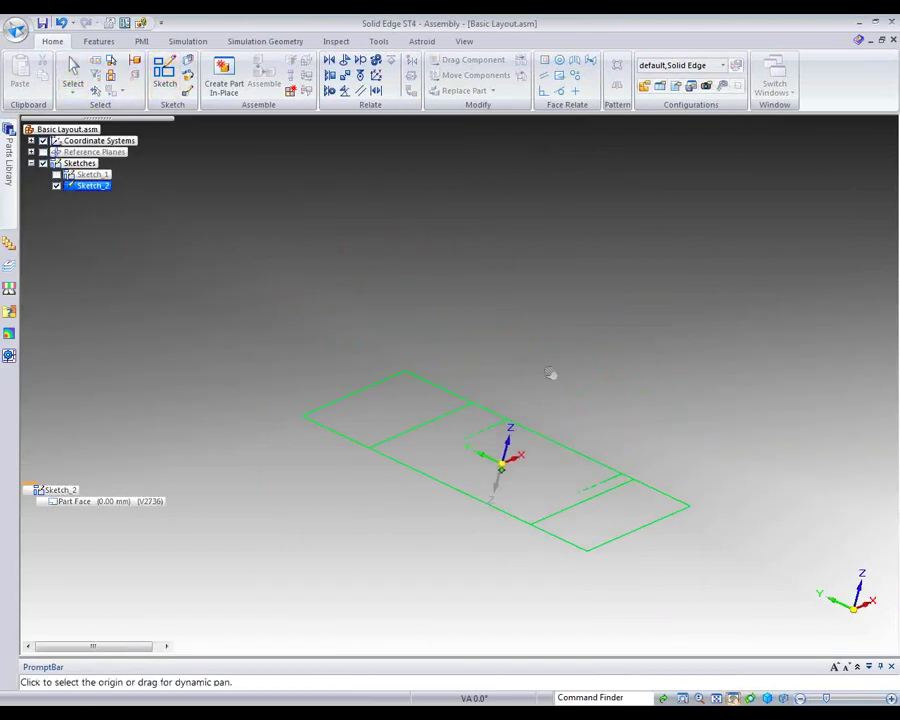
{"action": "left_click", "coordinate": [379, 41]}
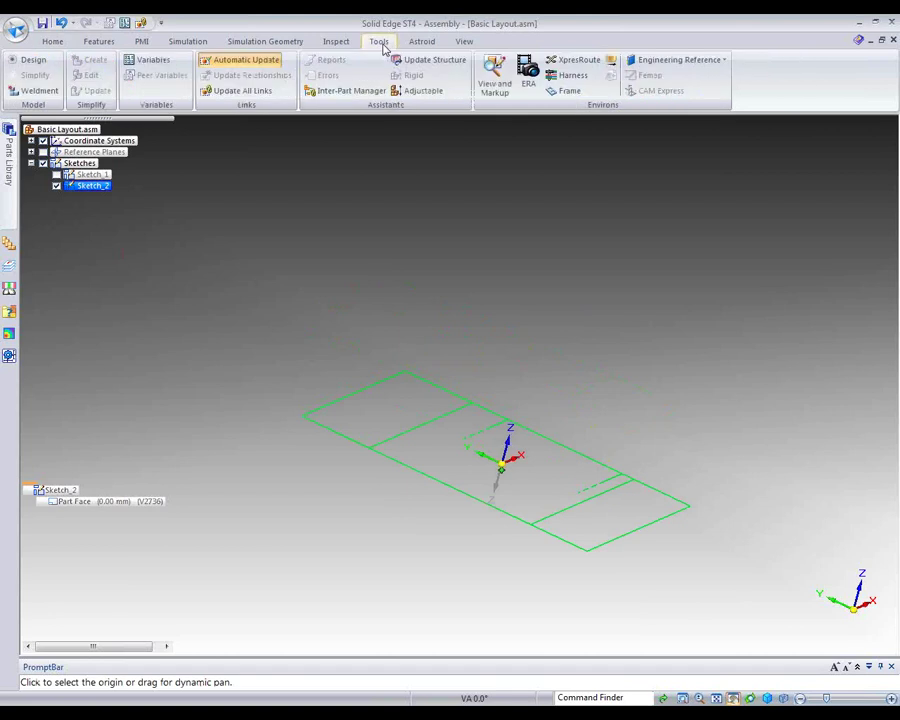
{"action": "left_click", "coordinate": [566, 90]}
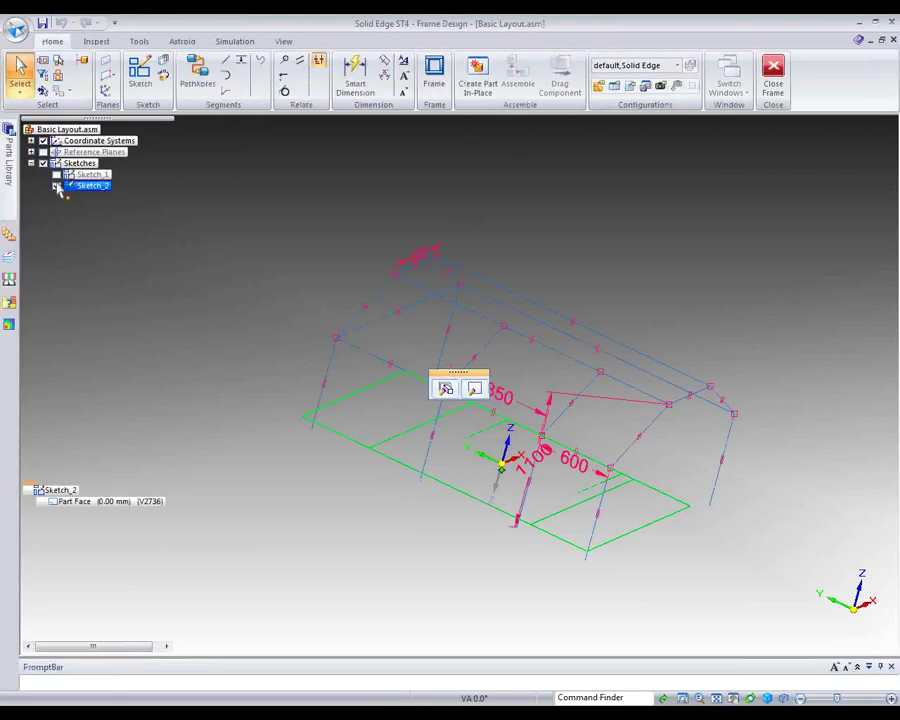
Delete all the existing 3D path segments and their dimensions above the base frame layout, keeping Sketch_2.
{"action": "key", "text": "Escape"}
{"action": "left_click_drag", "start_coordinate": [256, 173], "coordinate": [816, 599]}
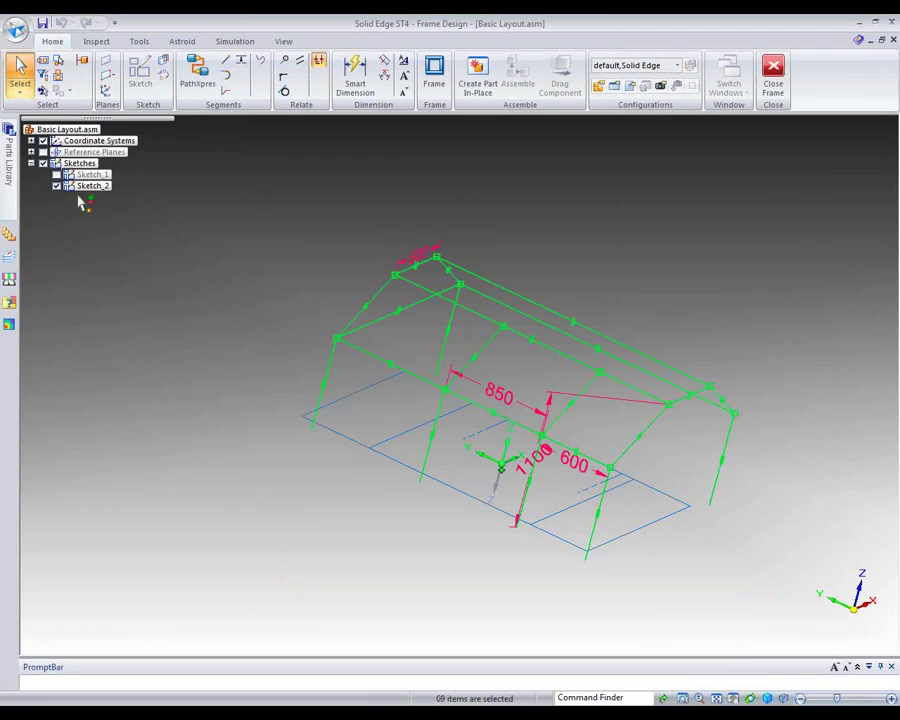
{"action": "key", "text": "Delete"}
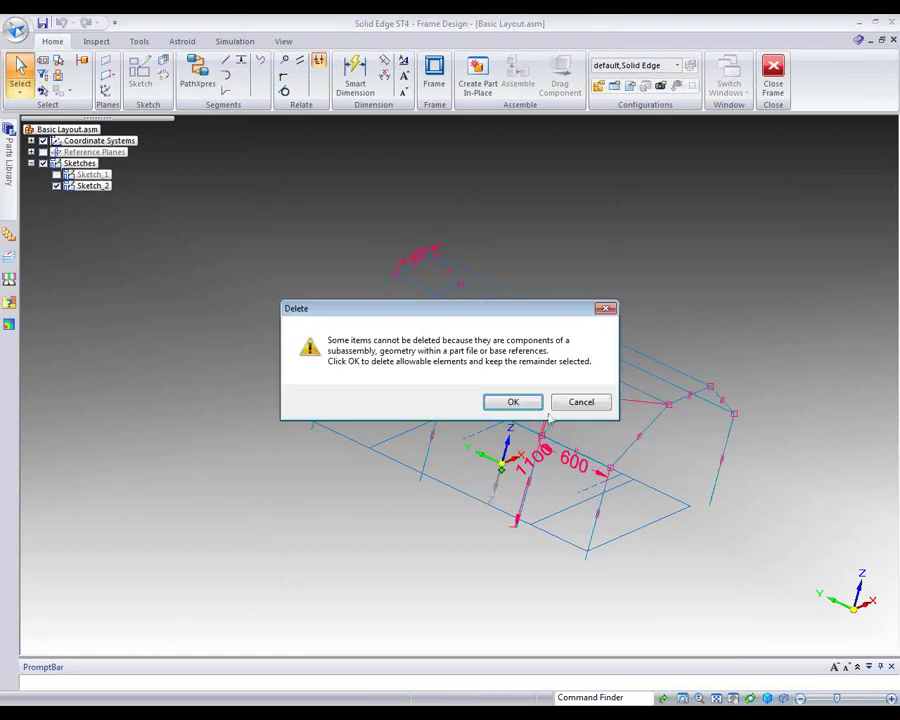
{"action": "left_click", "coordinate": [513, 402]}
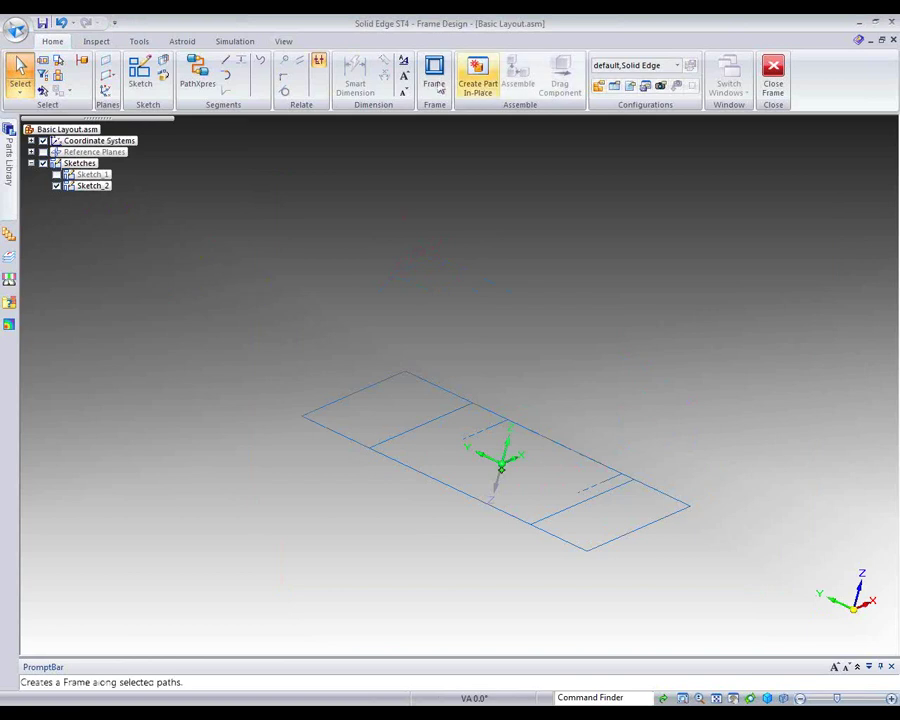
Draw a 1100 mm line segment along the Z axis, starting at the midpoint of the base frame's rear edge.
{"action": "left_click", "coordinate": [227, 63]}
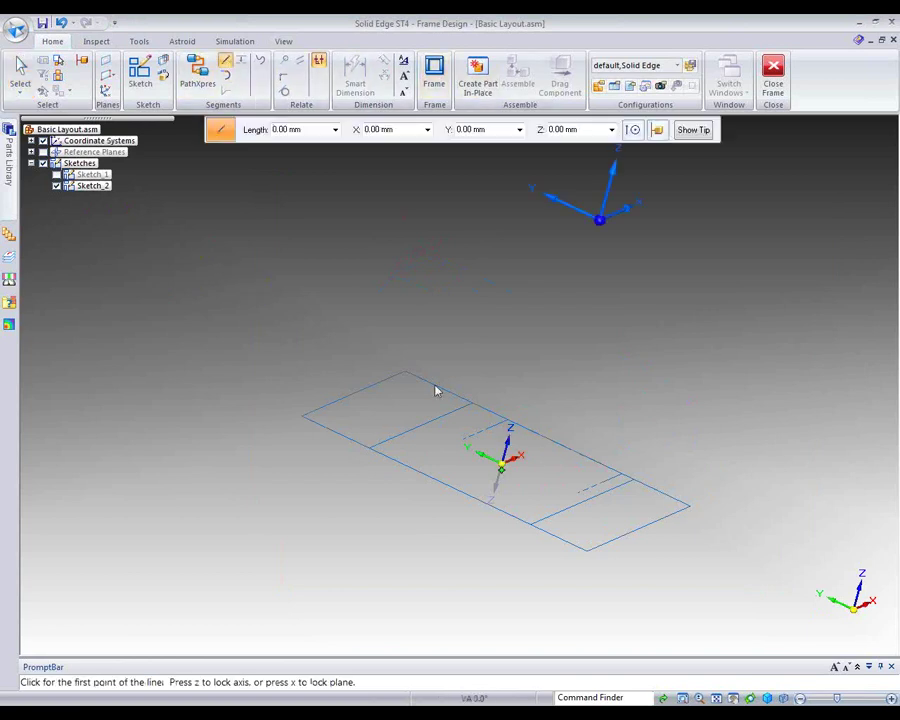
{"action": "middle_click_drag", "start_coordinate": [445, 311], "coordinate": [388, 297]}
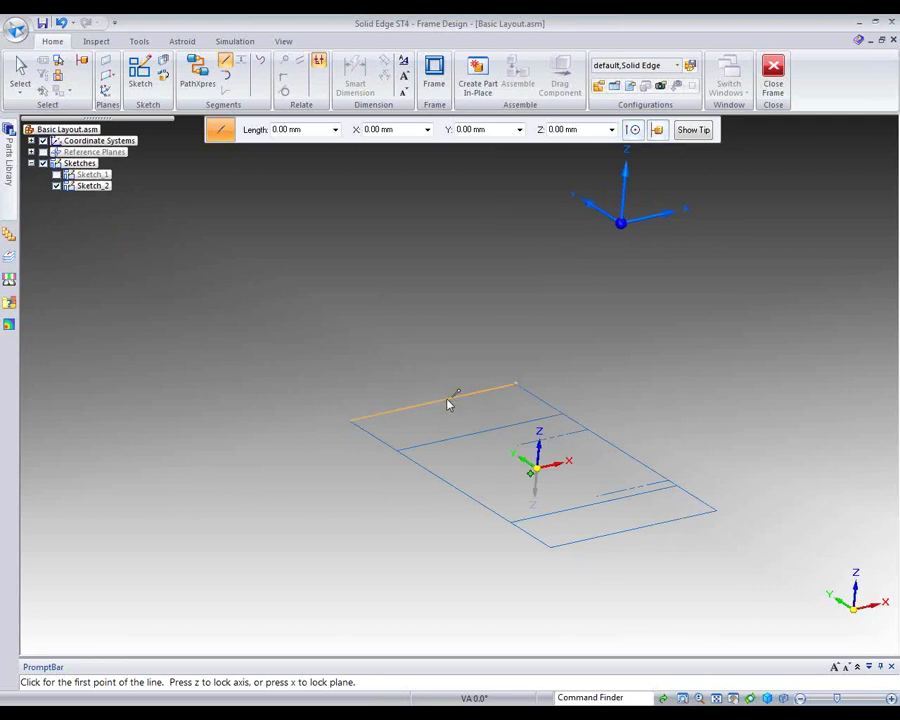
{"action": "left_click", "coordinate": [632, 132]}
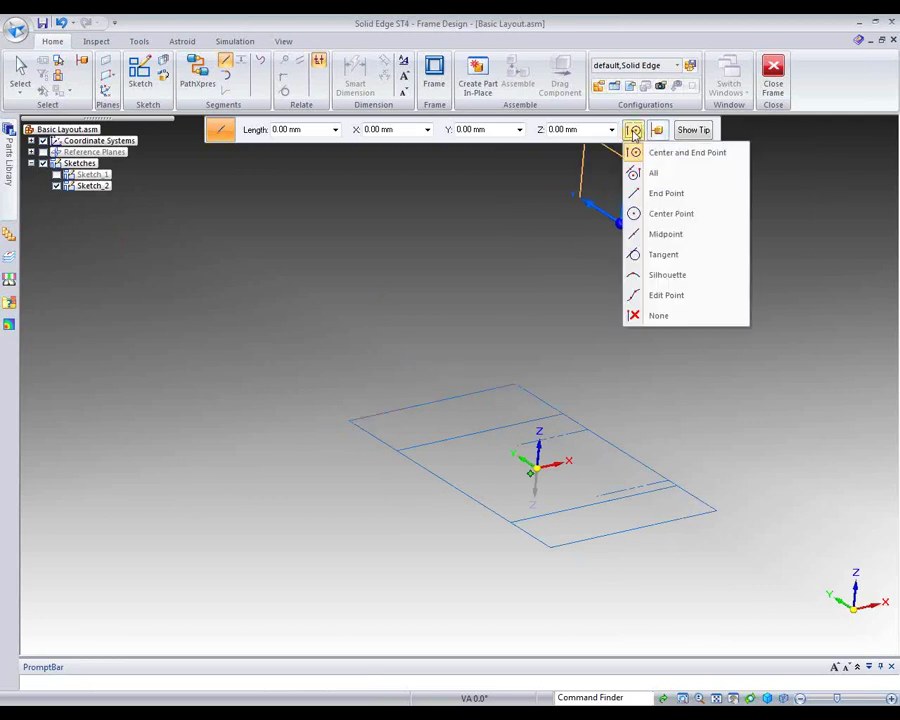
{"action": "left_click", "coordinate": [632, 237]}
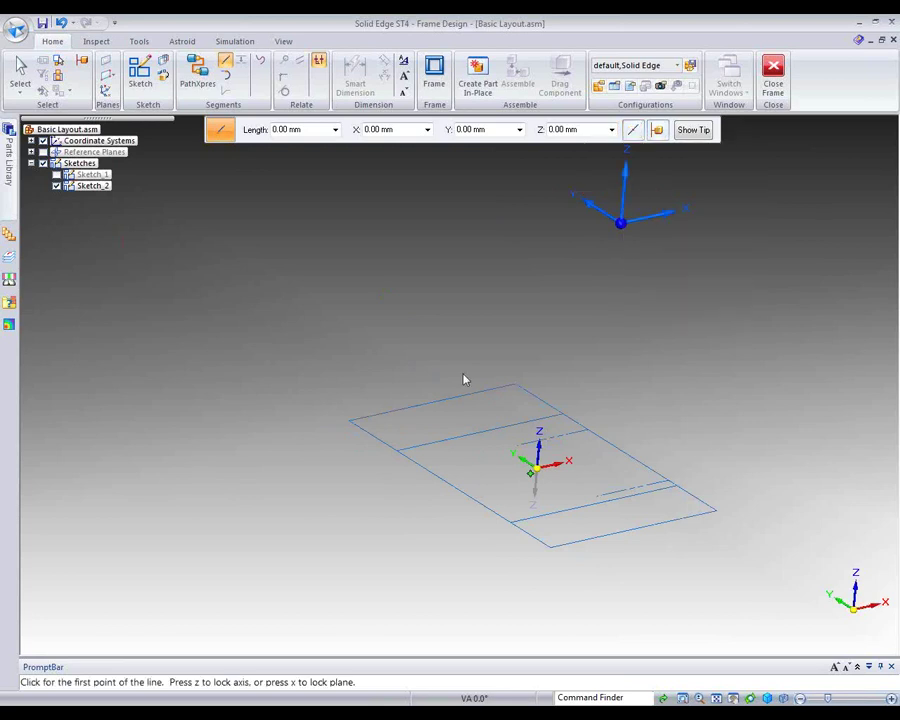
{"action": "left_click", "coordinate": [440, 397]}
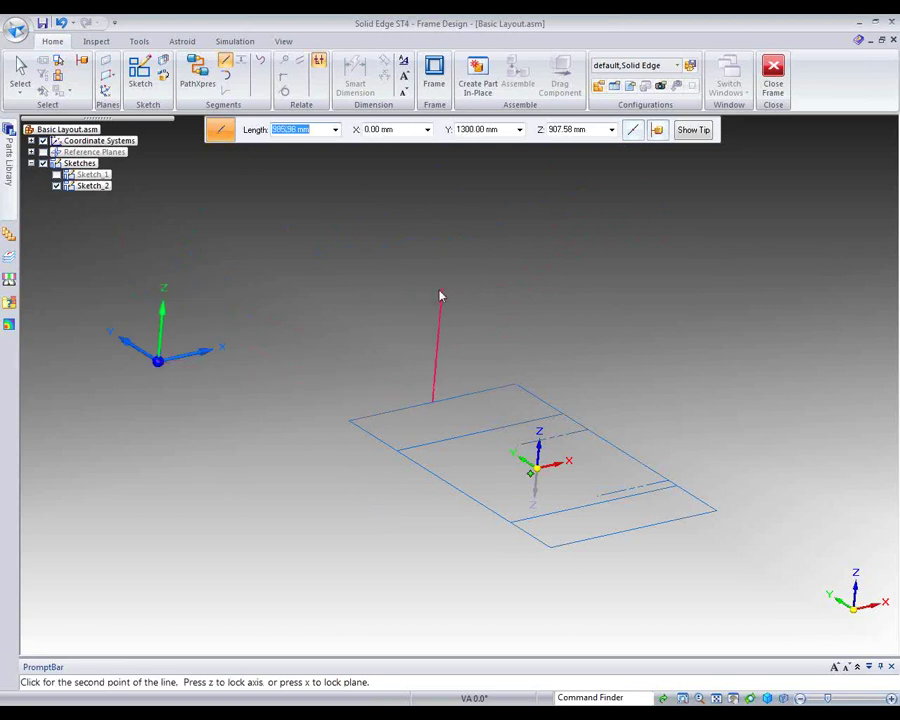
{"action": "key", "text": "z"}
{"action": "key", "text": "z"}
{"action": "key", "text": "z"}
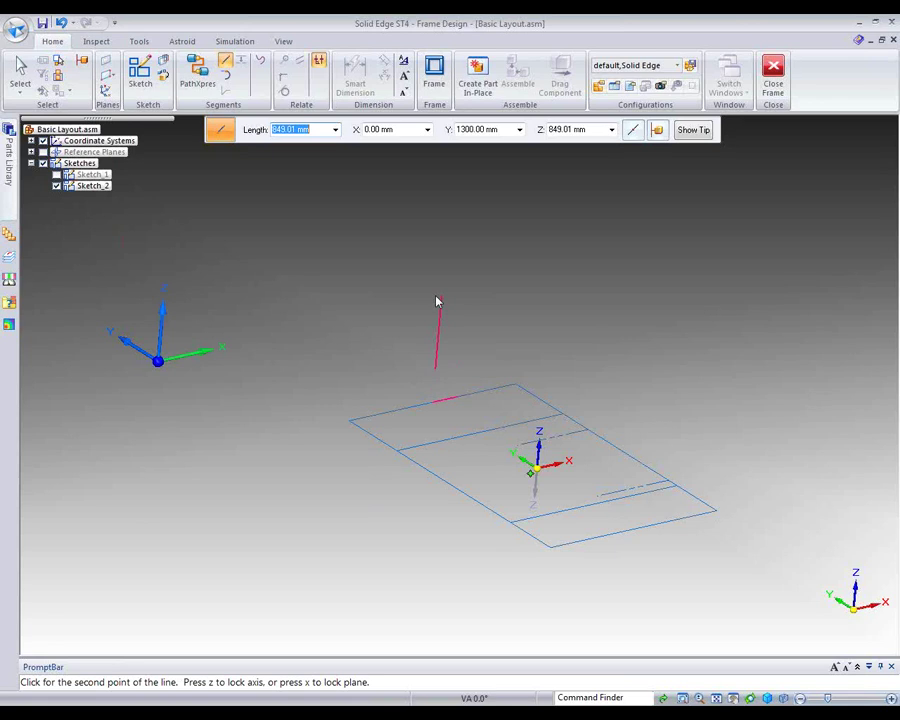
{"action": "key", "text": "z"}
{"action": "key", "text": "z"}
{"action": "key", "text": "z"}
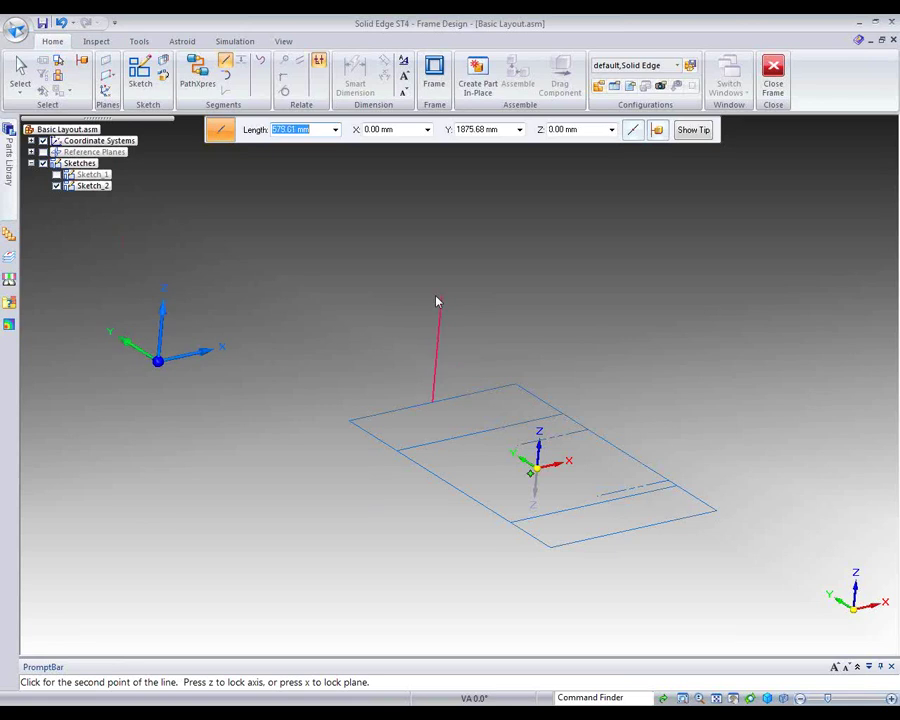
{"action": "key", "text": "z"}
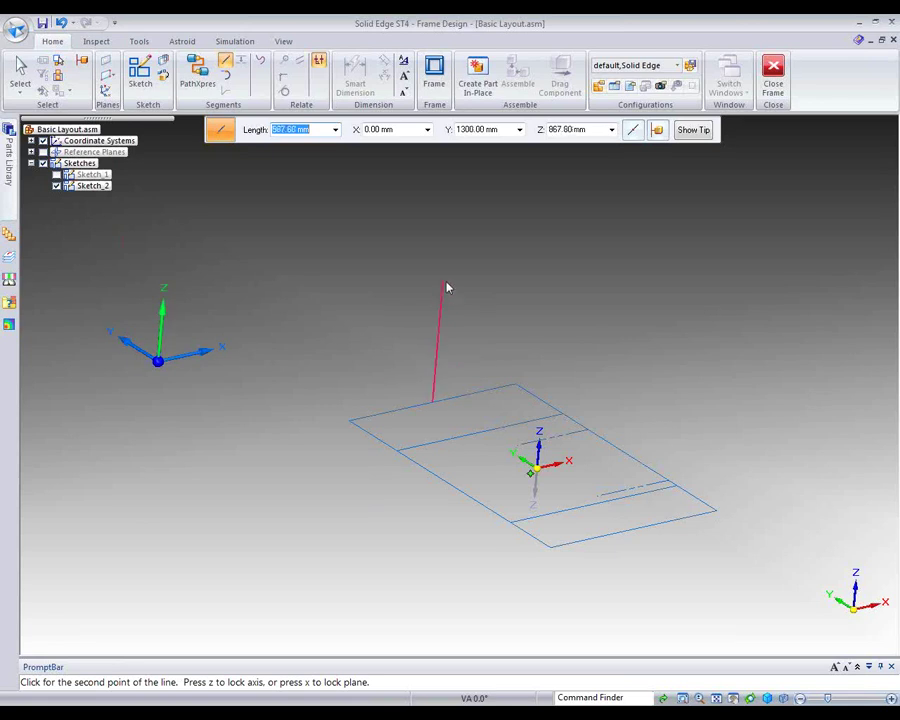
{"action": "type", "text": "1100"}
{"action": "key", "text": "Tab"}
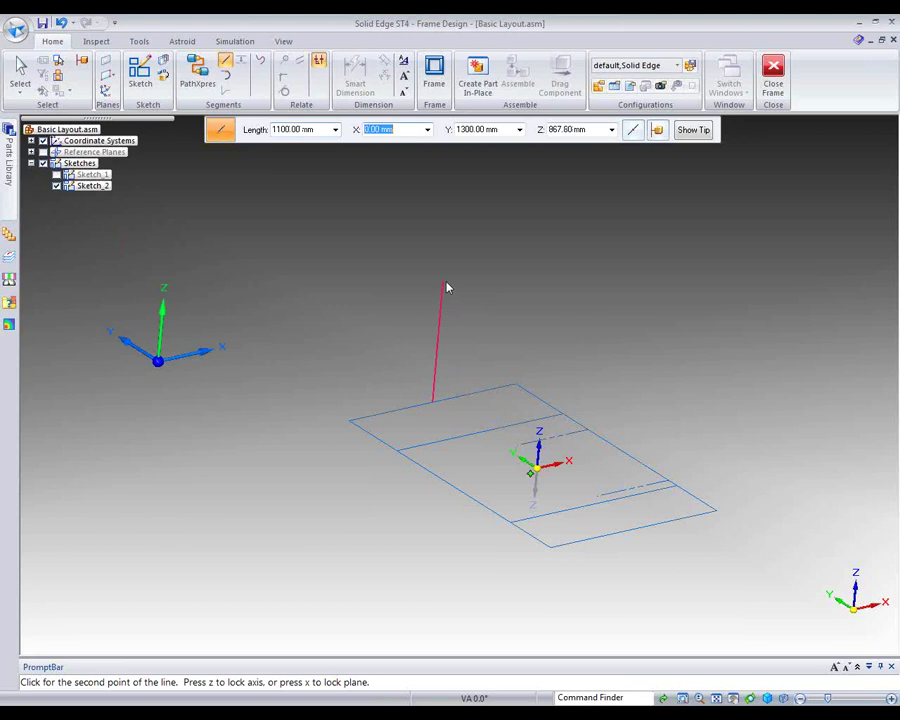
{"action": "left_click", "coordinate": [449, 286]}
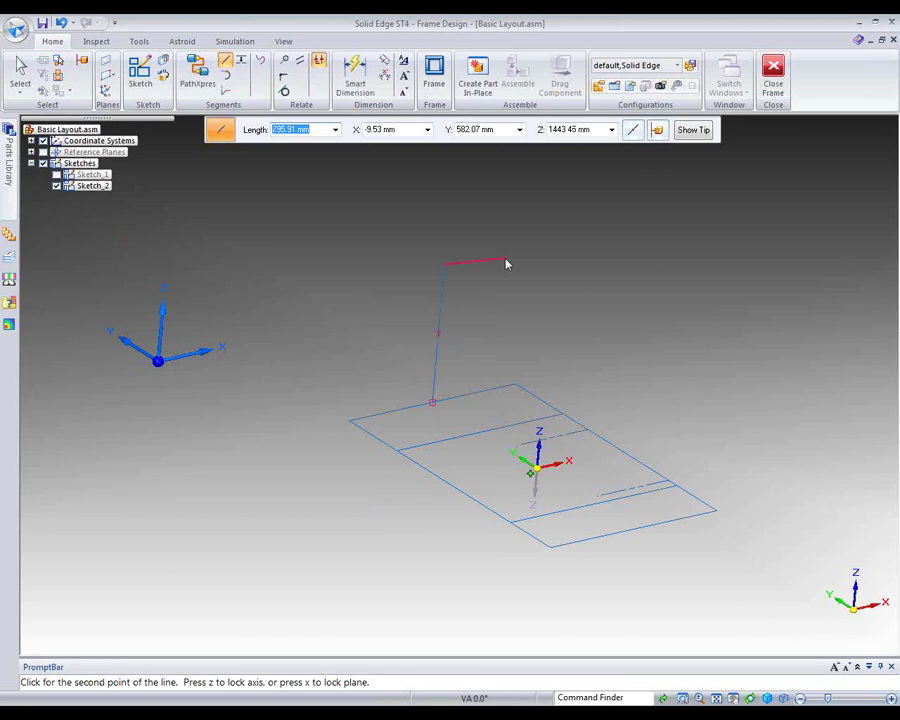
Continue with a 300 mm segment along the X axis from the top of the 1100 mm upright and end the chain.
{"action": "key", "text": "z"}
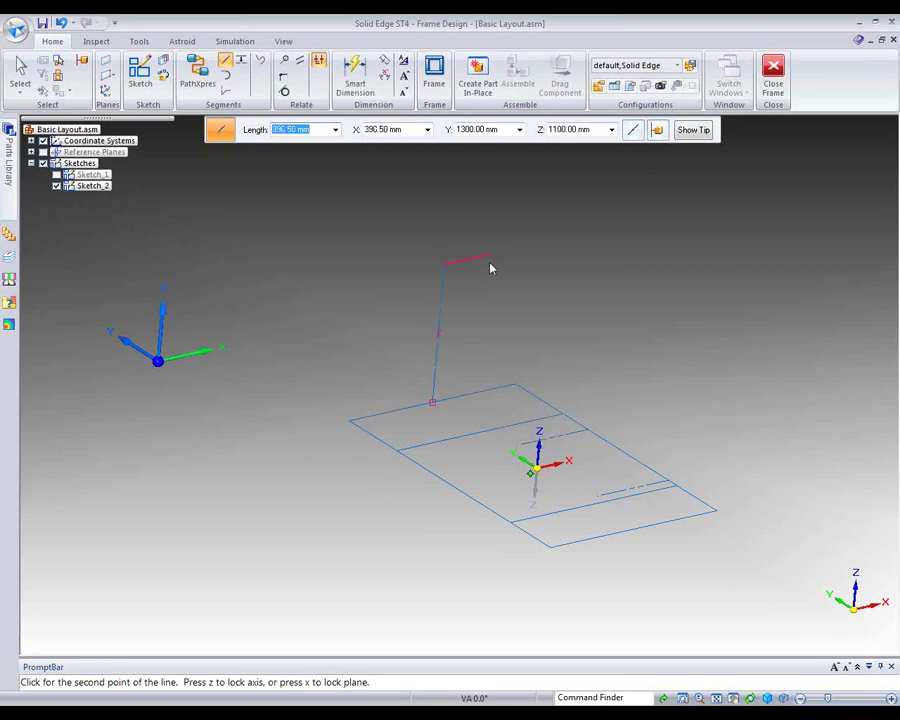
{"action": "type", "text": "300"}
{"action": "key", "text": "Return"}
{"action": "left_click", "coordinate": [503, 270]}
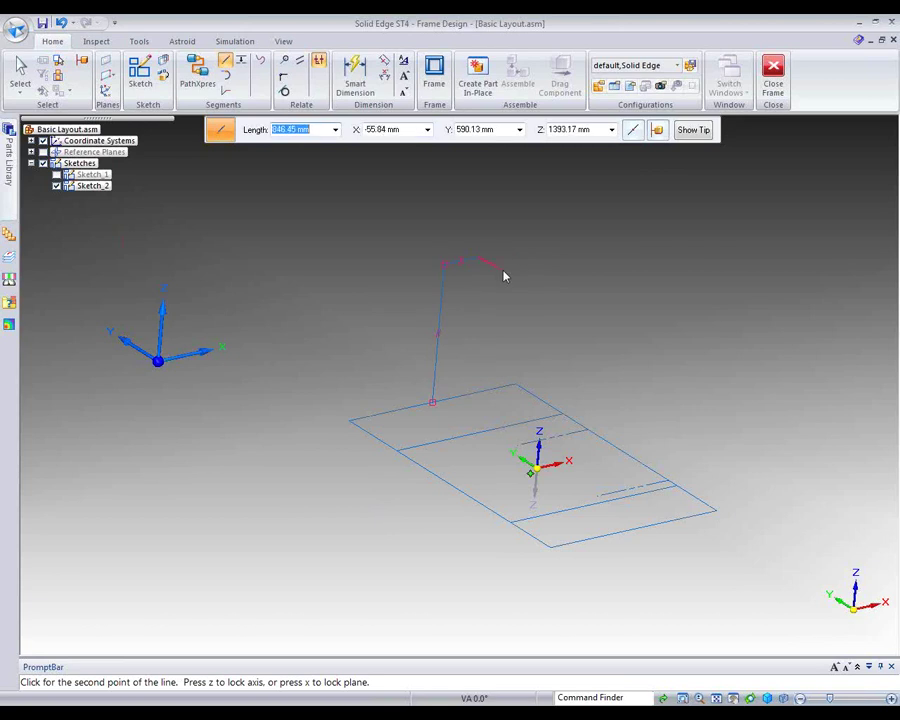
{"action": "left_click", "coordinate": [432, 402]}
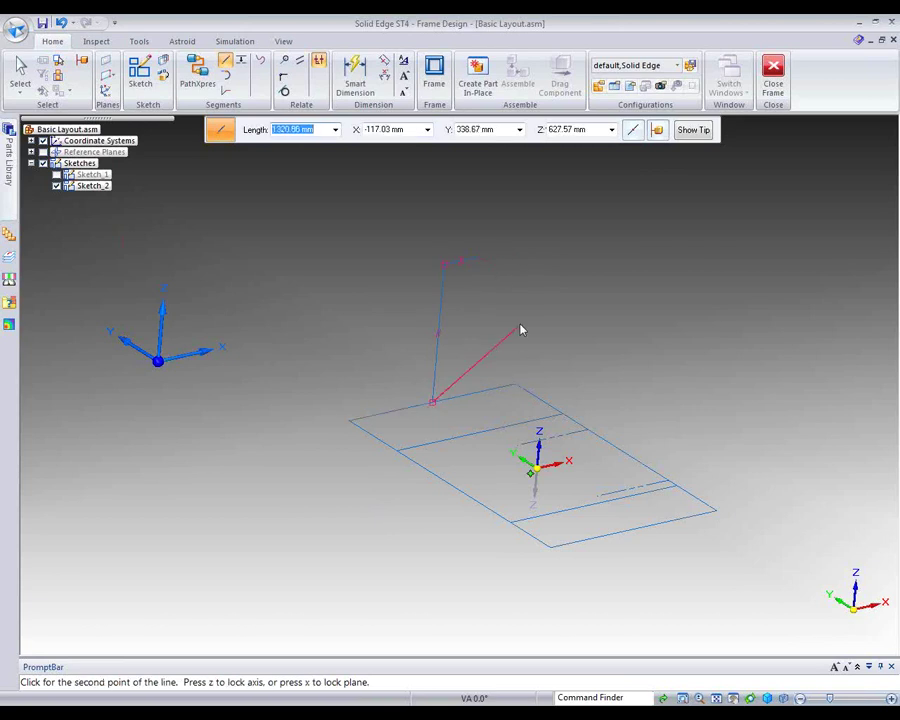
{"action": "right_click", "coordinate": [532, 363]}
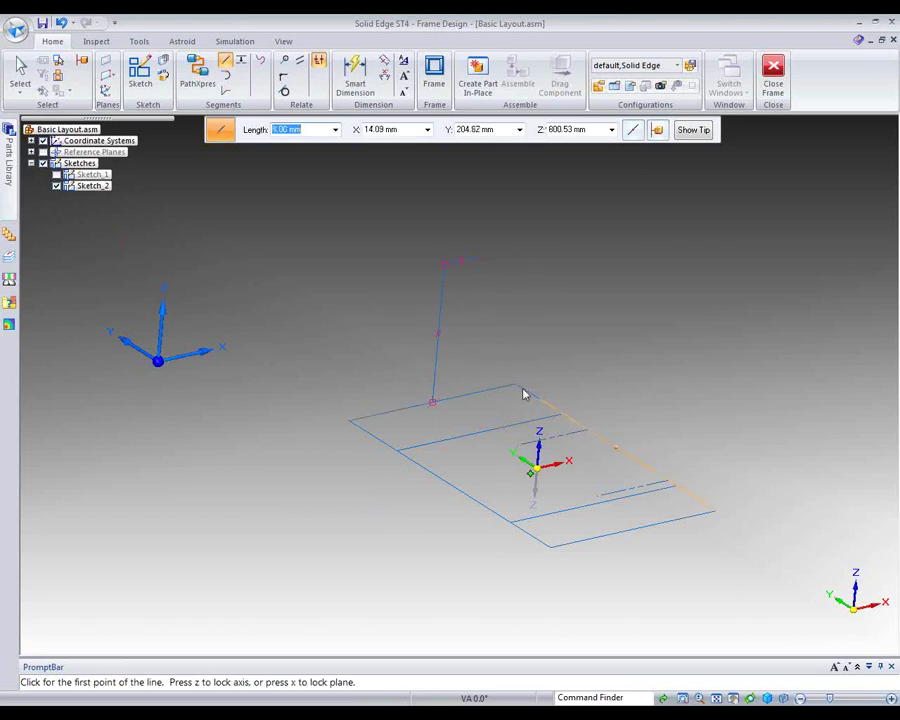
Switch point snapping to End Point and draw a 750 mm vertical segment from the base frame's rear corner on the positive X side.
{"action": "left_click", "coordinate": [632, 129]}
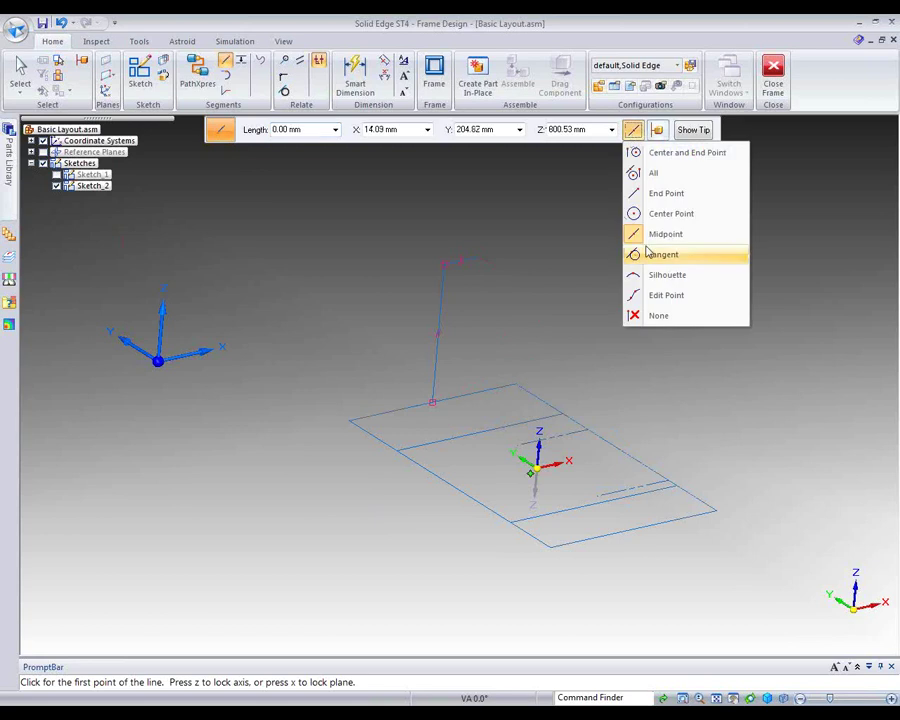
{"action": "left_click", "coordinate": [655, 195]}
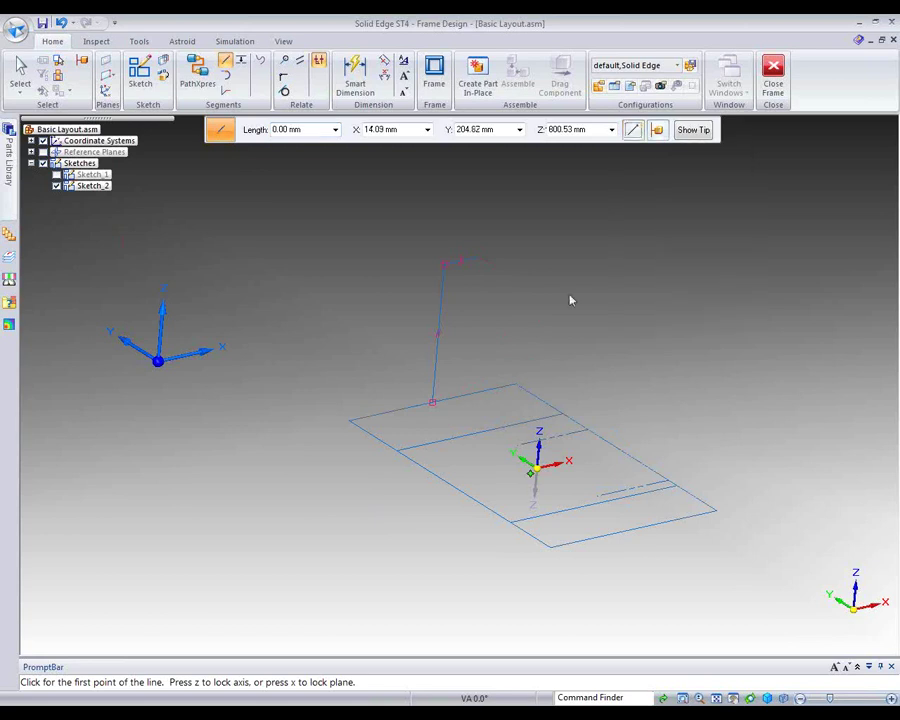
{"action": "left_click", "coordinate": [516, 384]}
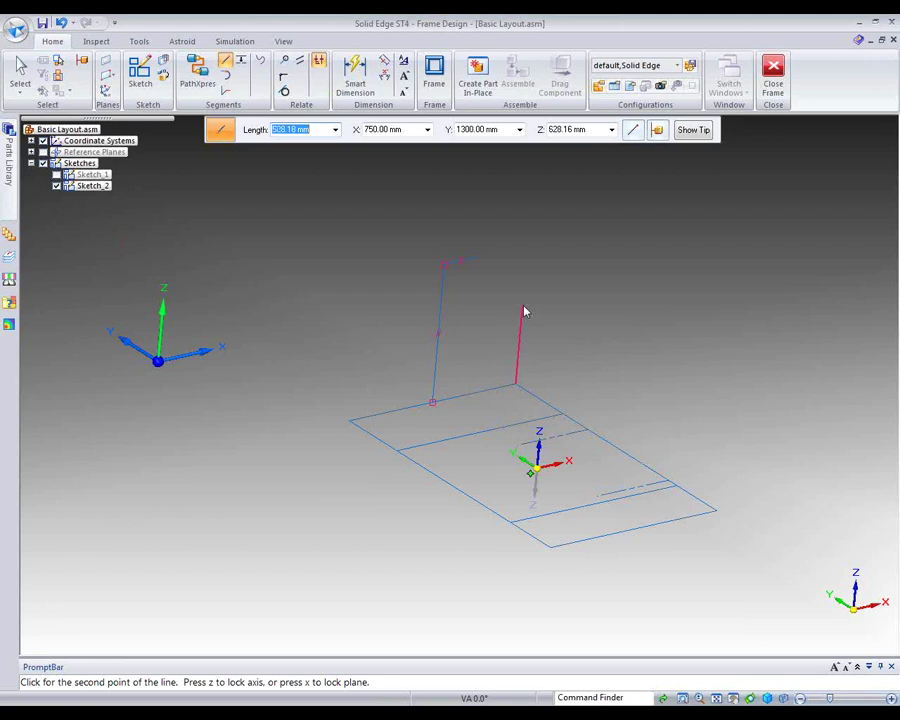
{"action": "type", "text": "750"}
{"action": "key", "text": "Tab"}
{"action": "left_click", "coordinate": [520, 277]}
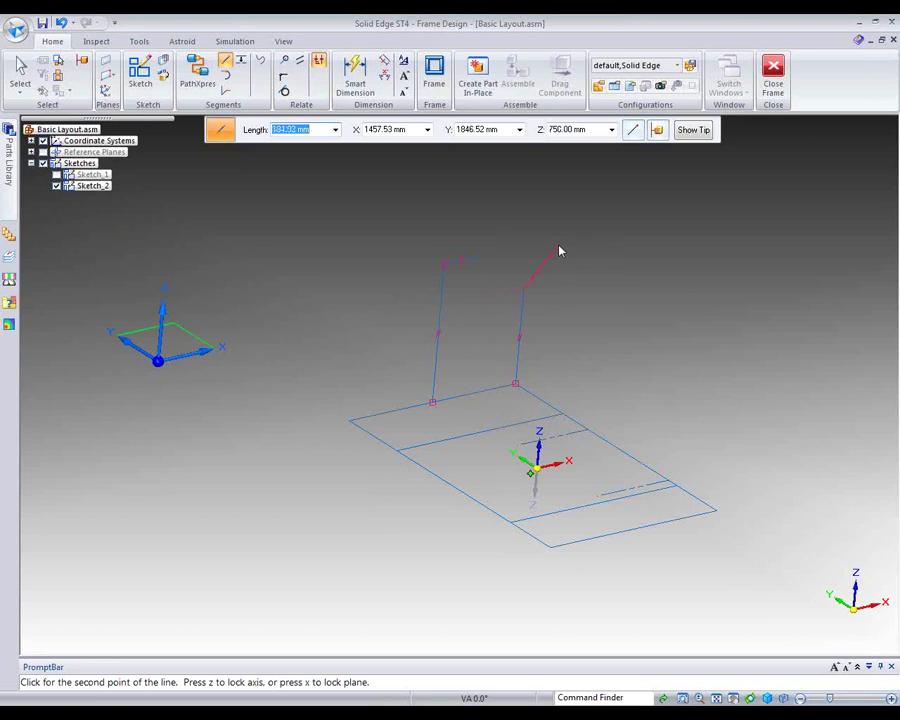
Connect the top of the 750 mm upright to the free end of the 300 mm segment with a sloping line in the XZ plane.
{"action": "key", "text": "x"}
{"action": "key", "text": "x"}
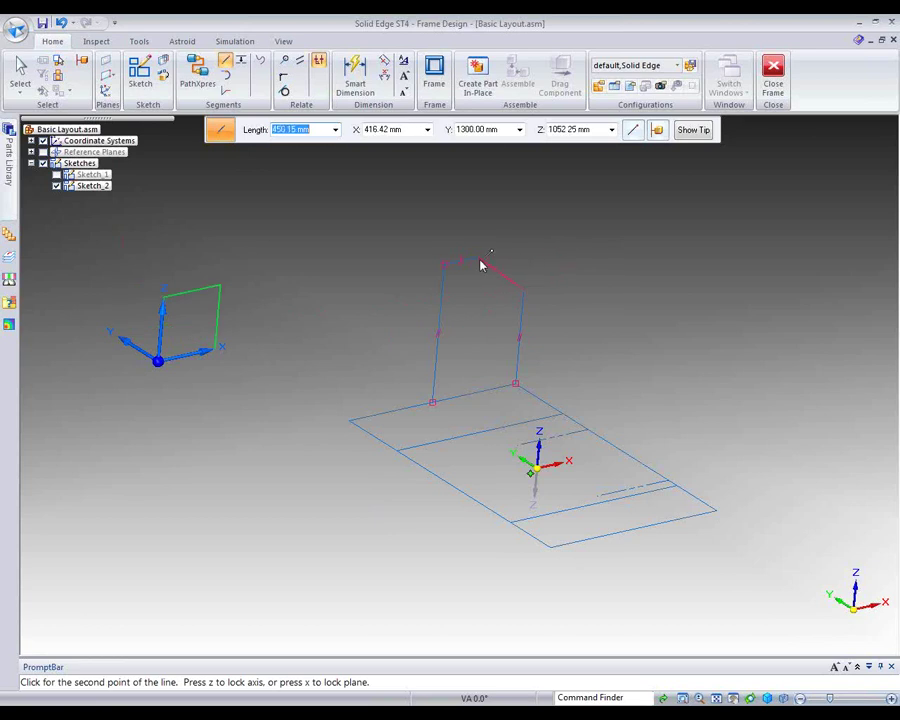
{"action": "left_click", "coordinate": [477, 258]}
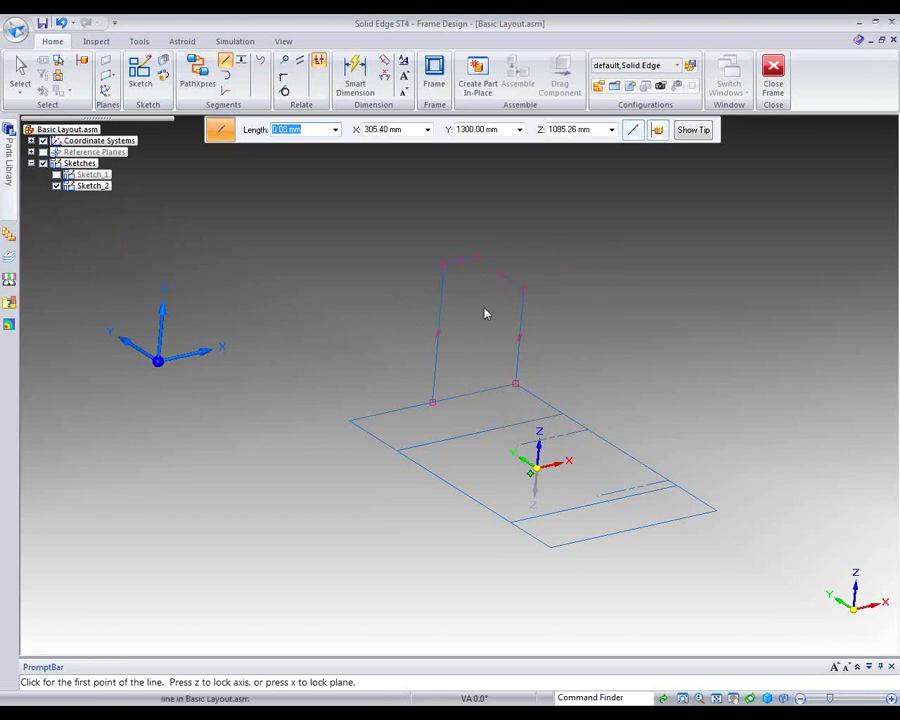
Draw a 300 mm segment along the X axis from the top of the 1100 mm upright toward the negative X side.
{"action": "left_click", "coordinate": [442, 265]}
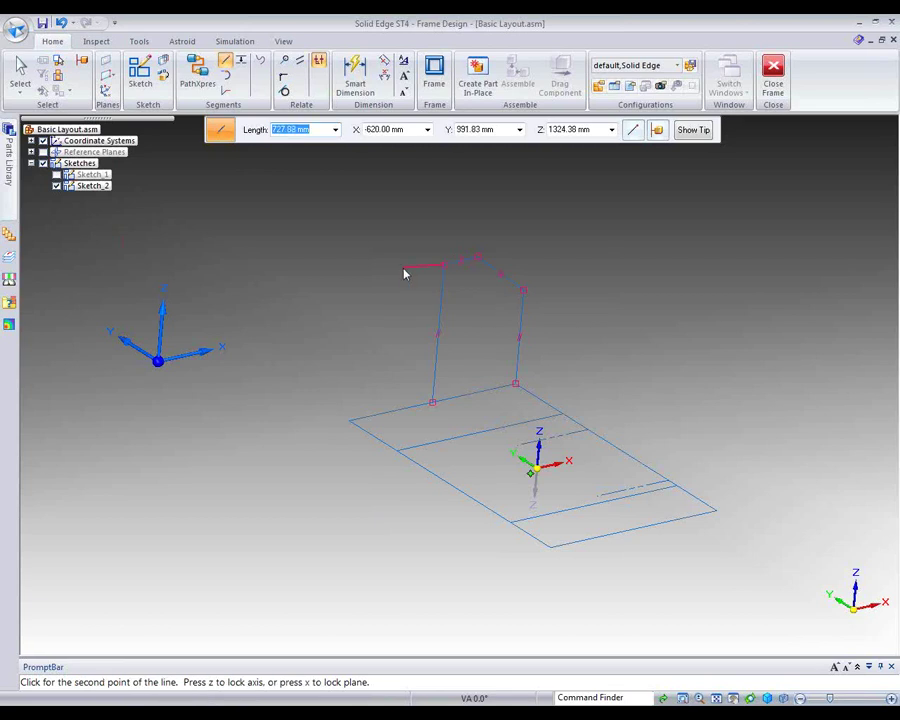
{"action": "key", "text": "x"}
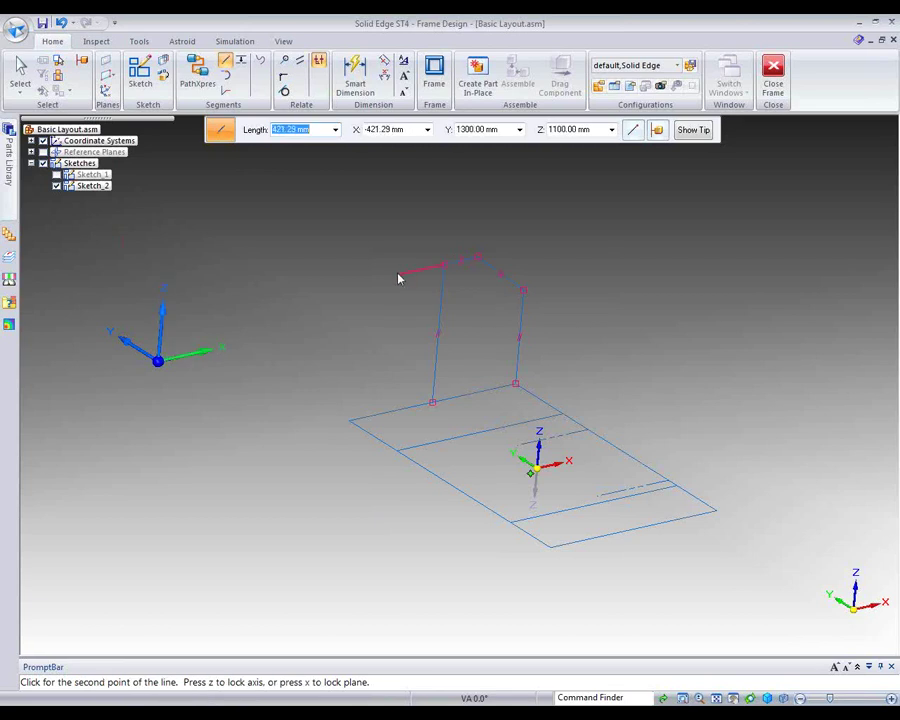
{"action": "type", "text": "300"}
{"action": "key", "text": "Tab"}
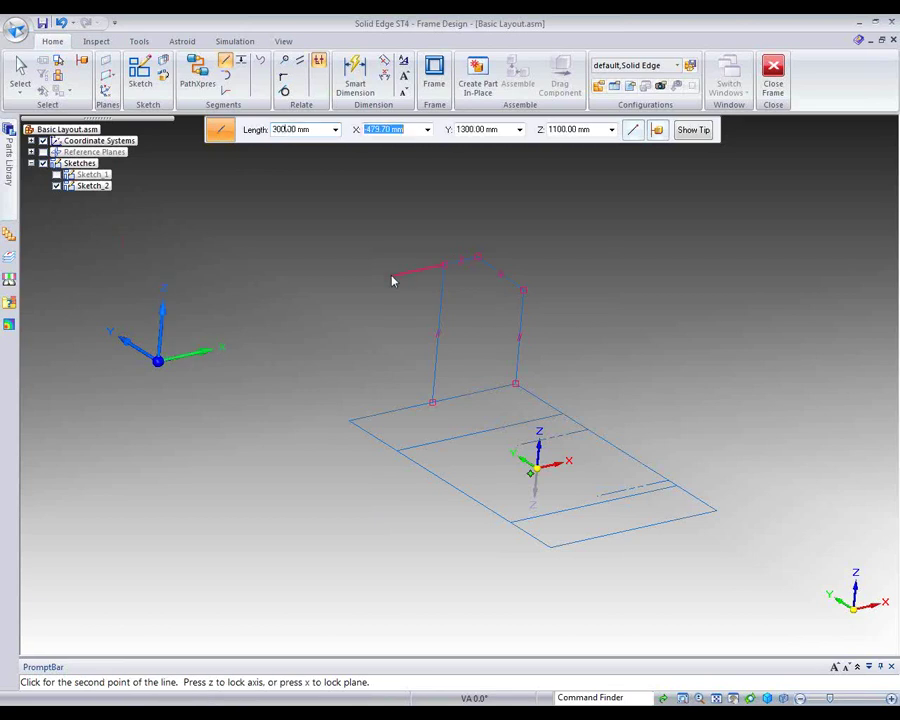
{"action": "left_click", "coordinate": [340, 291]}
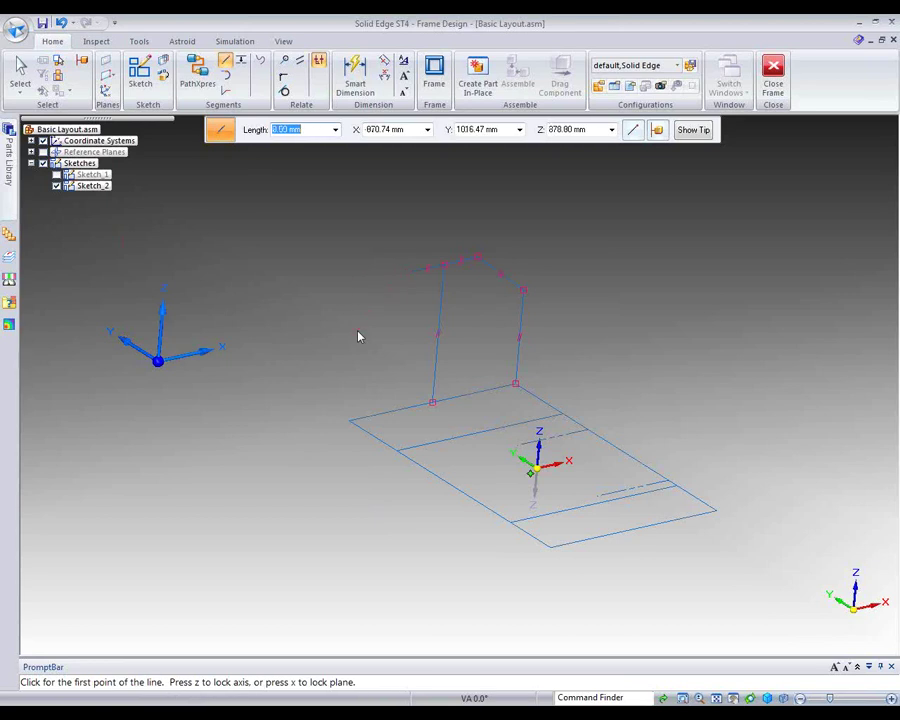
Draw a 750 mm upright from the rear corner on the negative X side and slope it to the free end of the 300 mm segment.
{"action": "left_click", "coordinate": [349, 421]}
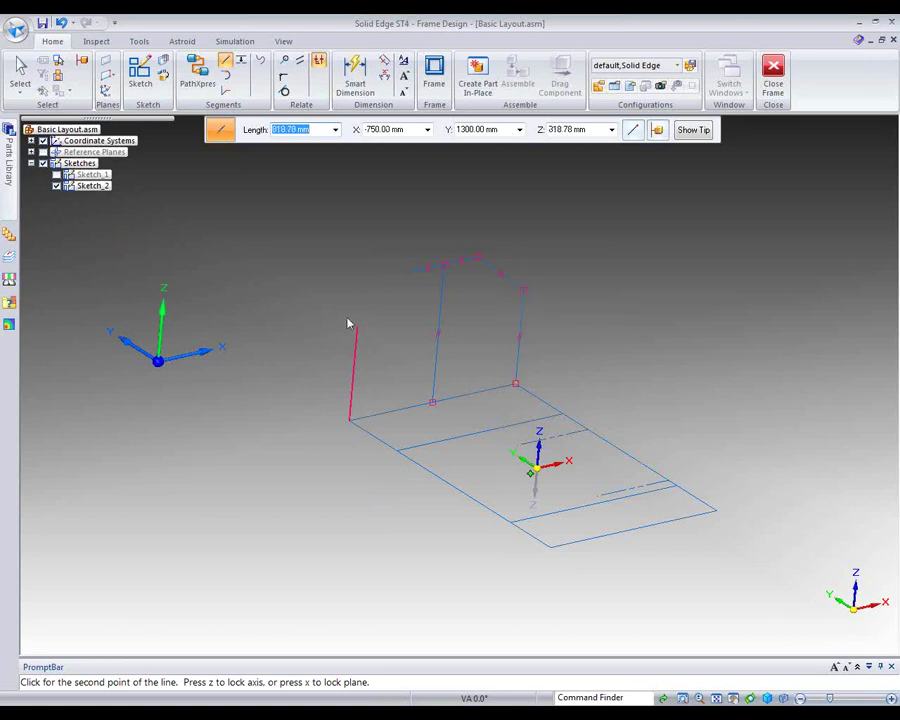
{"action": "left_click", "coordinate": [523, 296]}
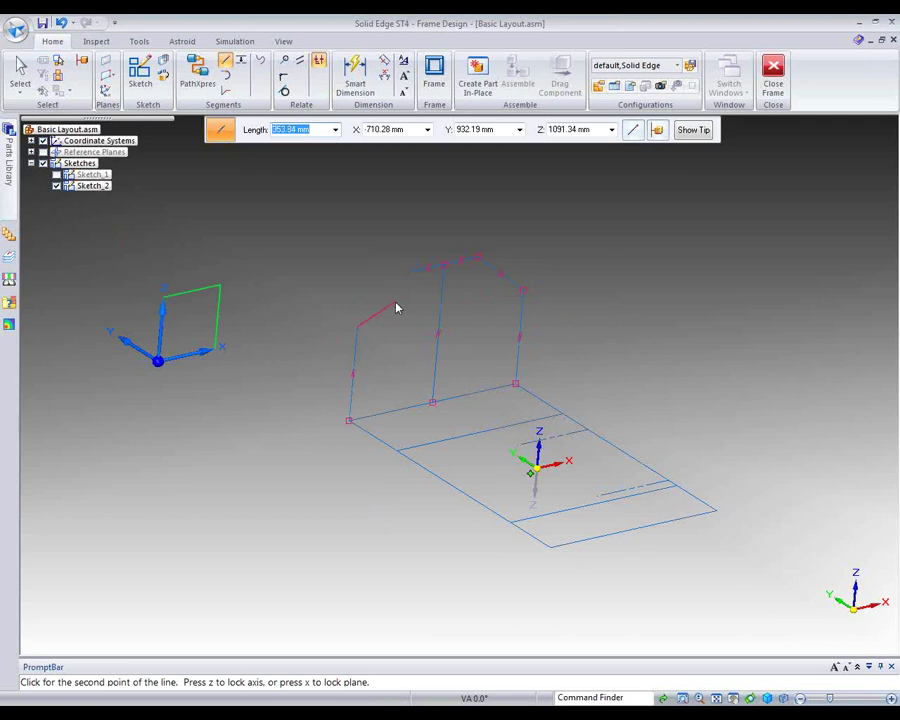
{"action": "left_click", "coordinate": [415, 280]}
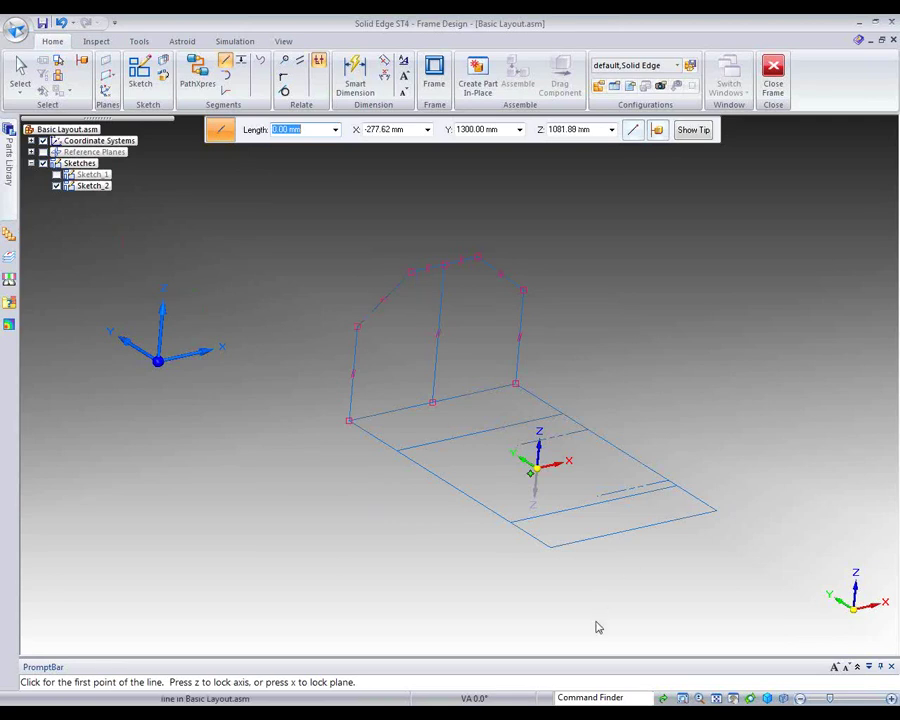
Draw a matching front profile from the negative X front corner up, across and down to the positive X front corner, then end the chain.
{"action": "left_click", "coordinate": [551, 547]}
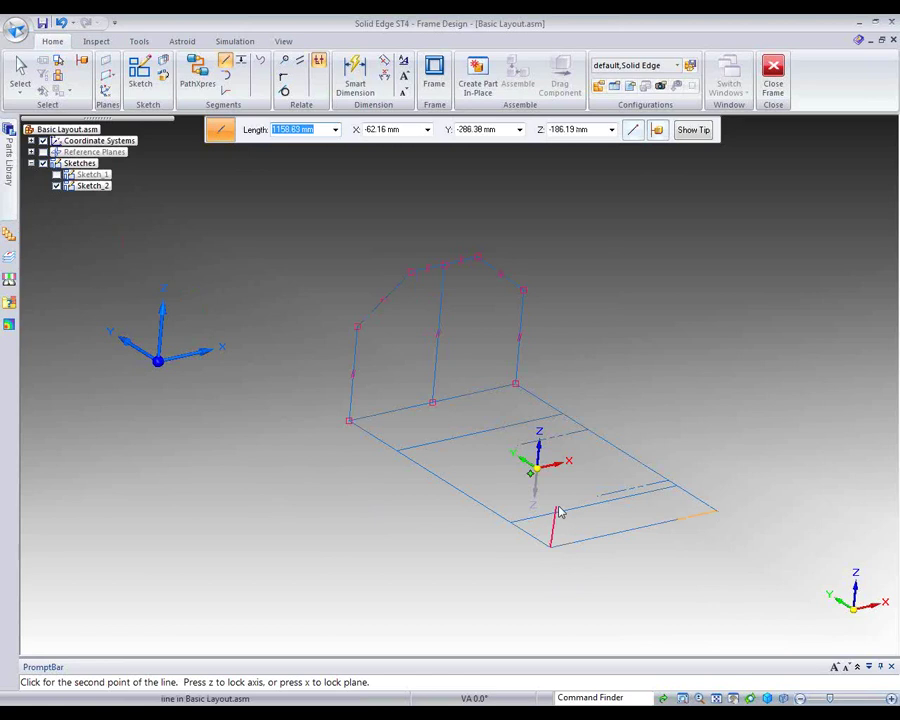
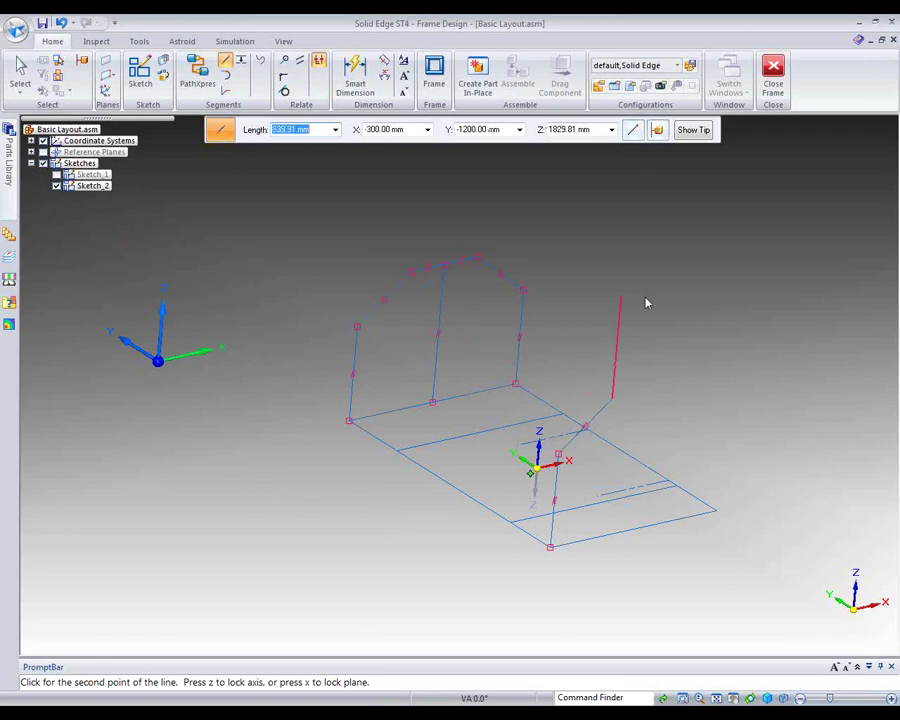
{"action": "left_click", "coordinate": [685, 300]}
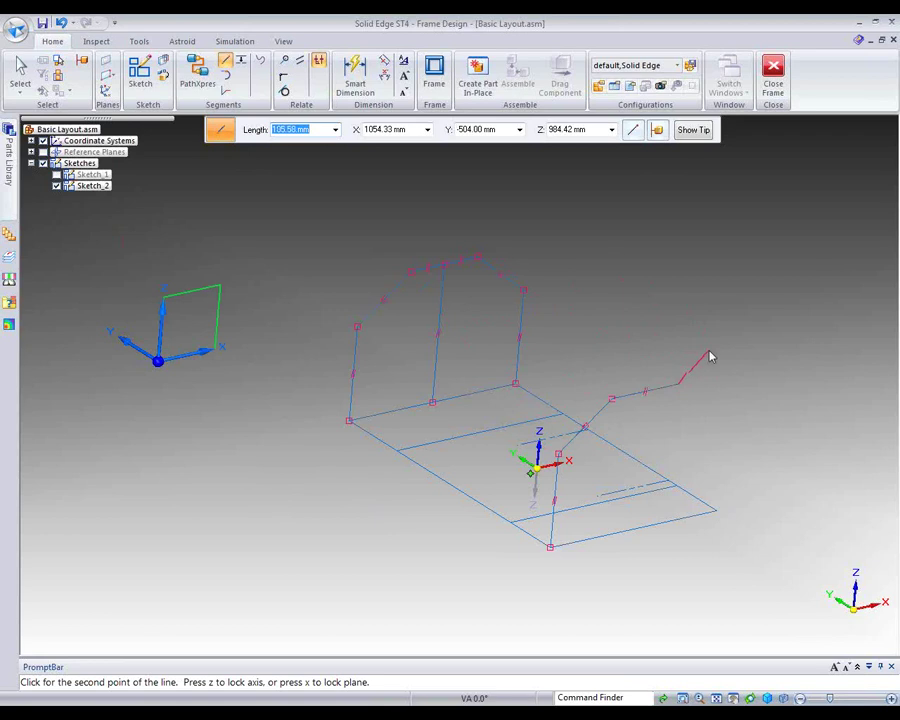
{"action": "left_click", "coordinate": [528, 293]}
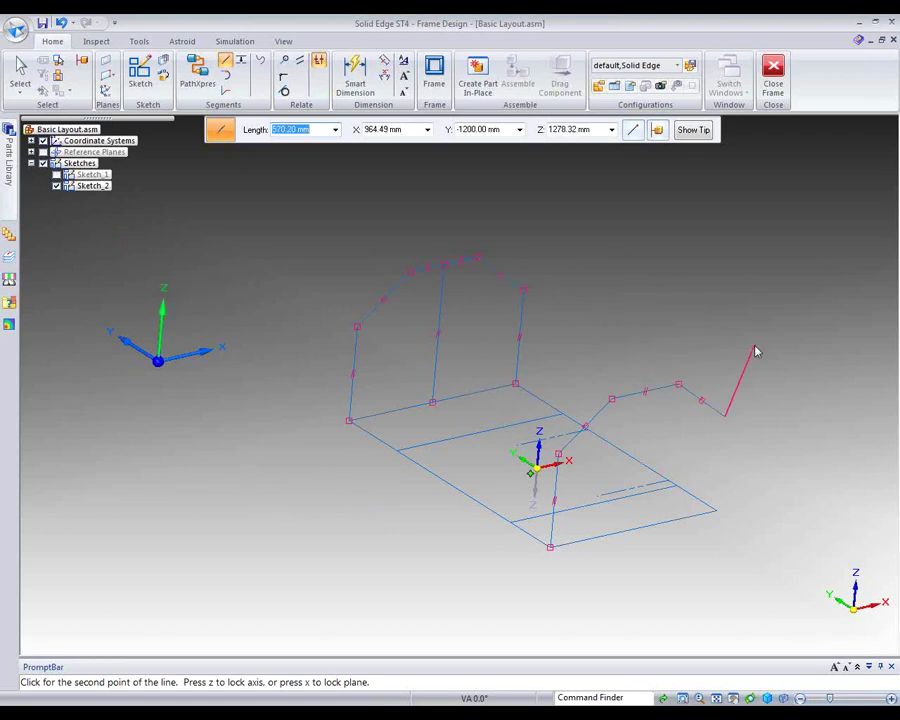
{"action": "left_click", "coordinate": [716, 511]}
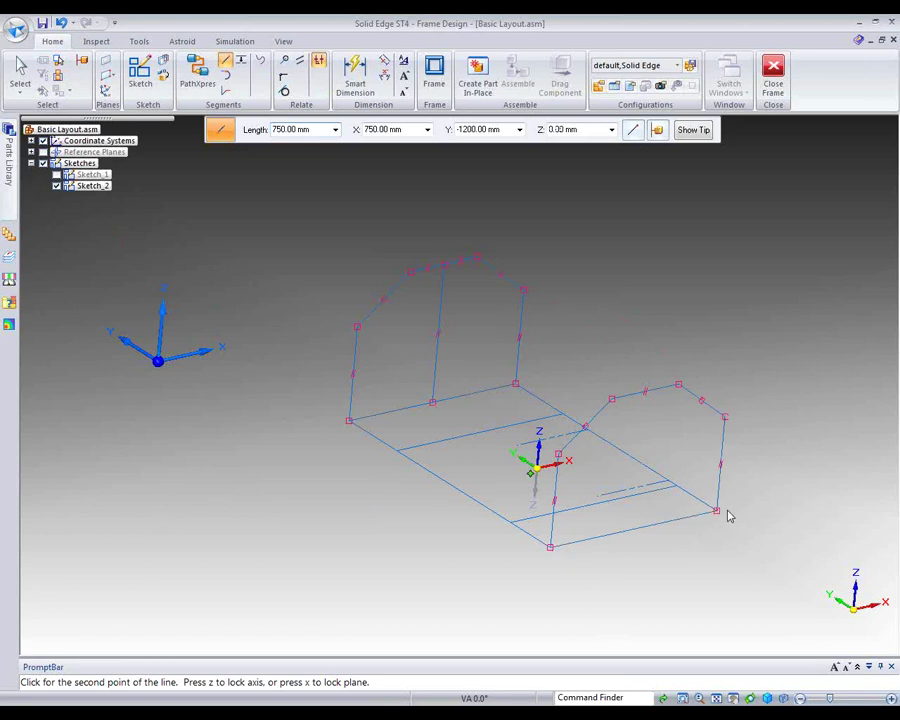
{"action": "right_click", "coordinate": [730, 516]}
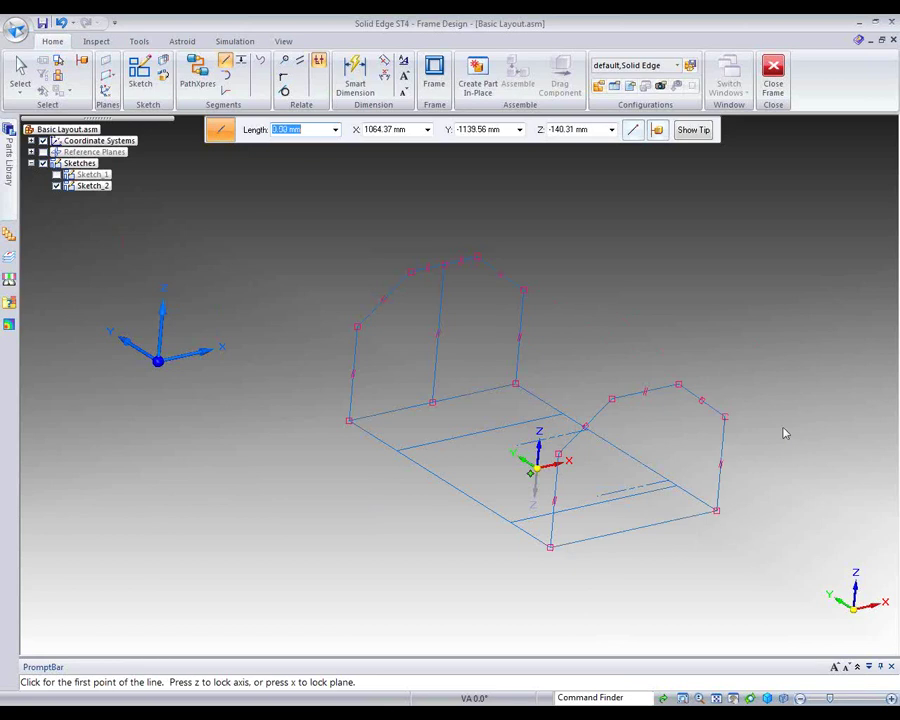
Join the rear and front profiles on the positive X side with Y-direction lines at the 750 mm upright tops and the upper roof corners.
{"action": "mouse_move", "coordinate": [792, 420]}
{"action": "middle_mouse_down"}
{"action": "mouse_move", "coordinate": [818, 418]}
{"action": "mouse_move", "coordinate": [824, 432]}
{"action": "mouse_move", "coordinate": [773, 394]}
{"action": "mouse_move", "coordinate": [772, 480]}
{"action": "middle_mouse_up"}
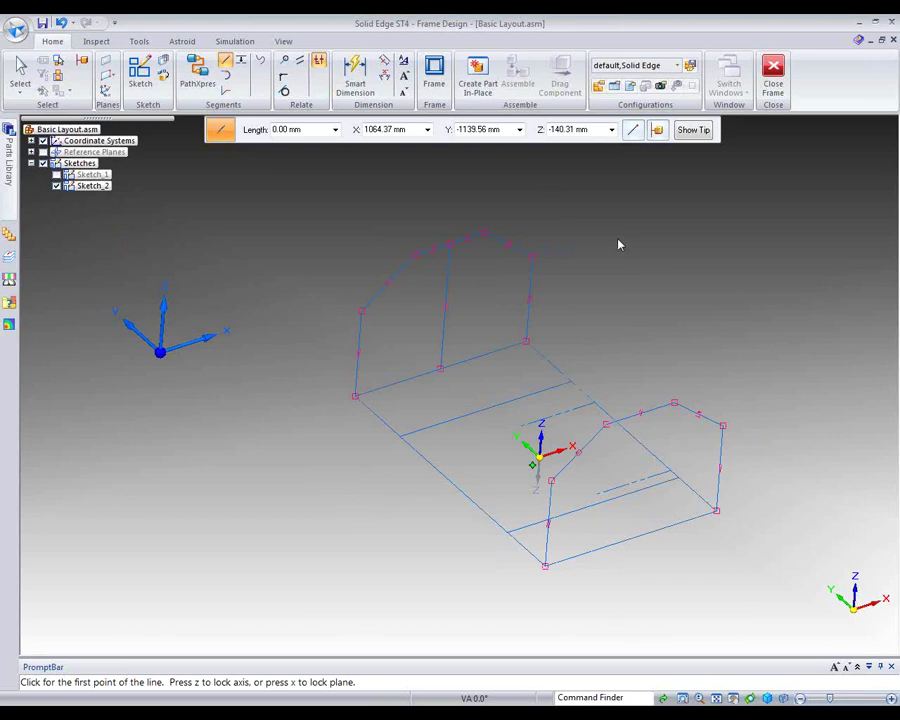
{"action": "left_click", "coordinate": [533, 257]}
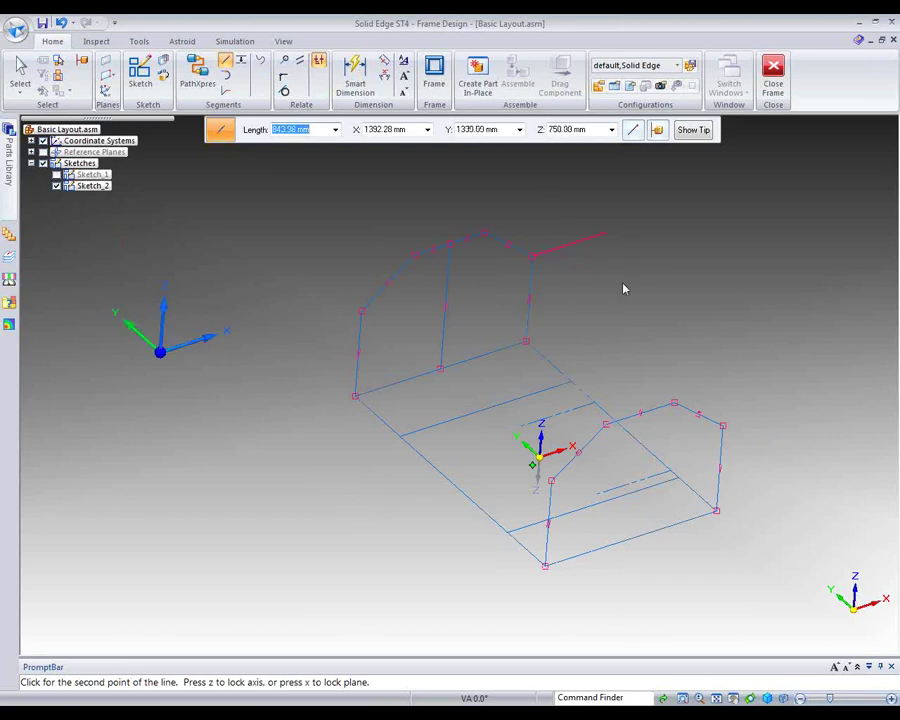
{"action": "left_click", "coordinate": [725, 428]}
{"action": "left_click", "coordinate": [486, 235]}
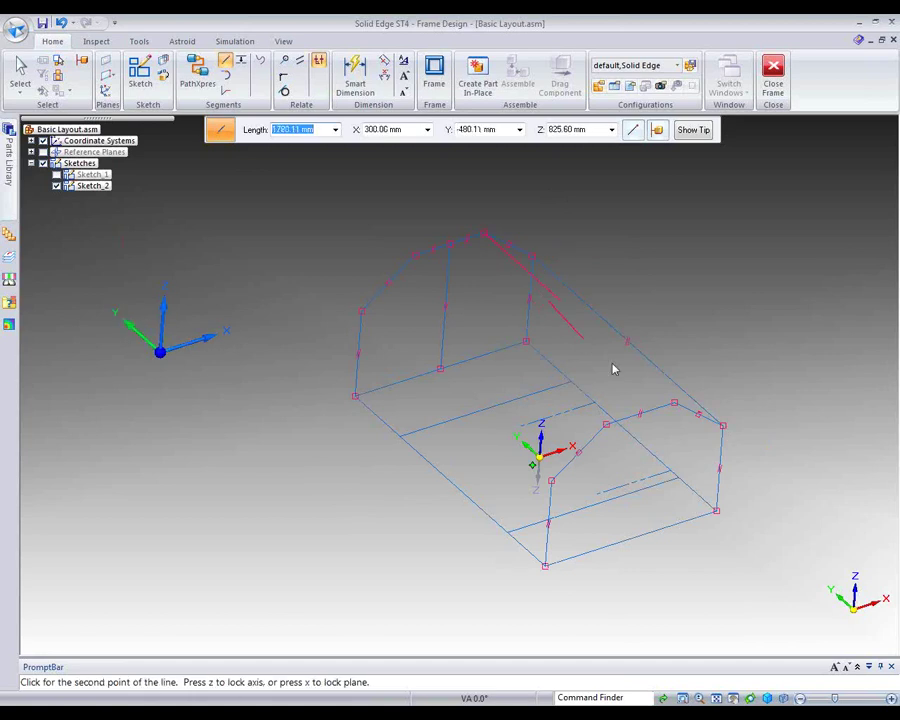
{"action": "left_click", "coordinate": [672, 404]}
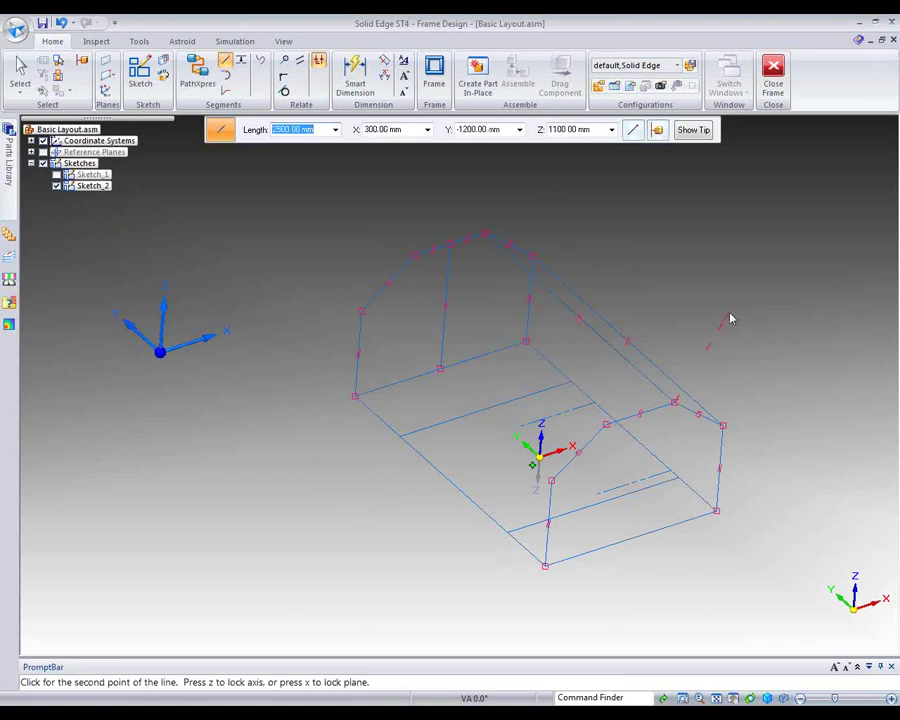
Join the rear and front profiles on the negative X side with Y-direction lines at the upper roof corners and the upright tops.
{"action": "left_click", "coordinate": [415, 258]}
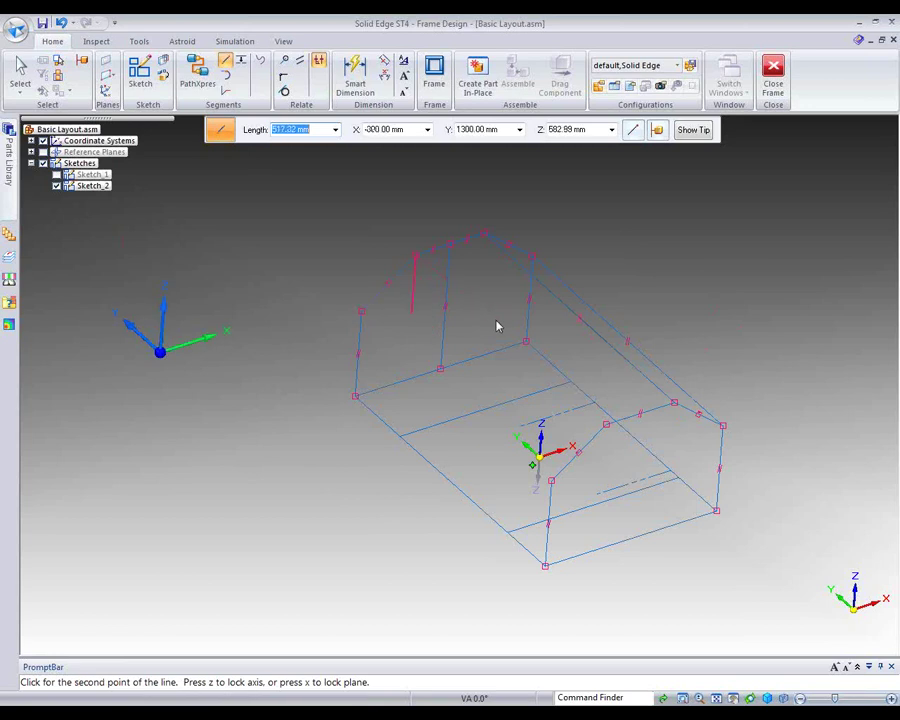
{"action": "left_click", "coordinate": [607, 425]}
{"action": "left_click", "coordinate": [361, 313]}
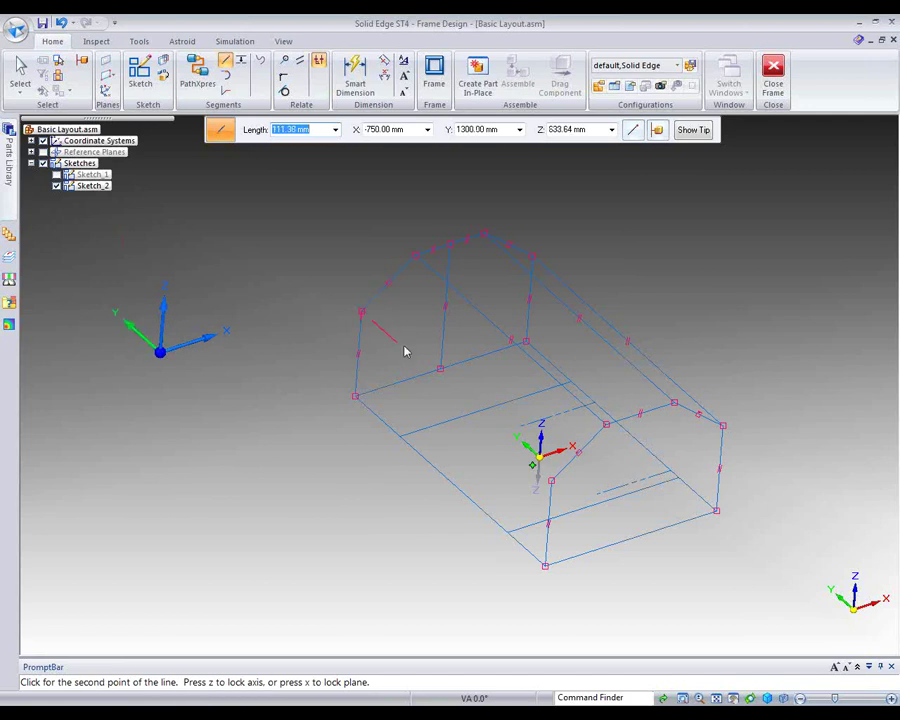
{"action": "left_click", "coordinate": [554, 480]}
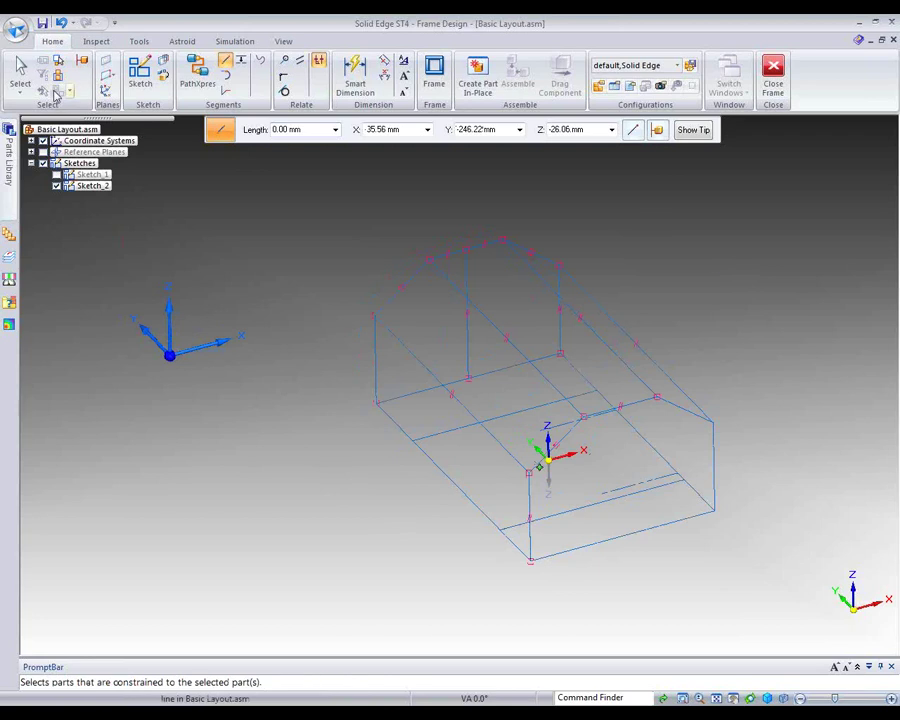
Delete the longitudinal line joining the tops of the 750 mm uprights on the positive X side.
{"action": "left_click", "coordinate": [21, 72]}
{"action": "left_click", "coordinate": [615, 321]}
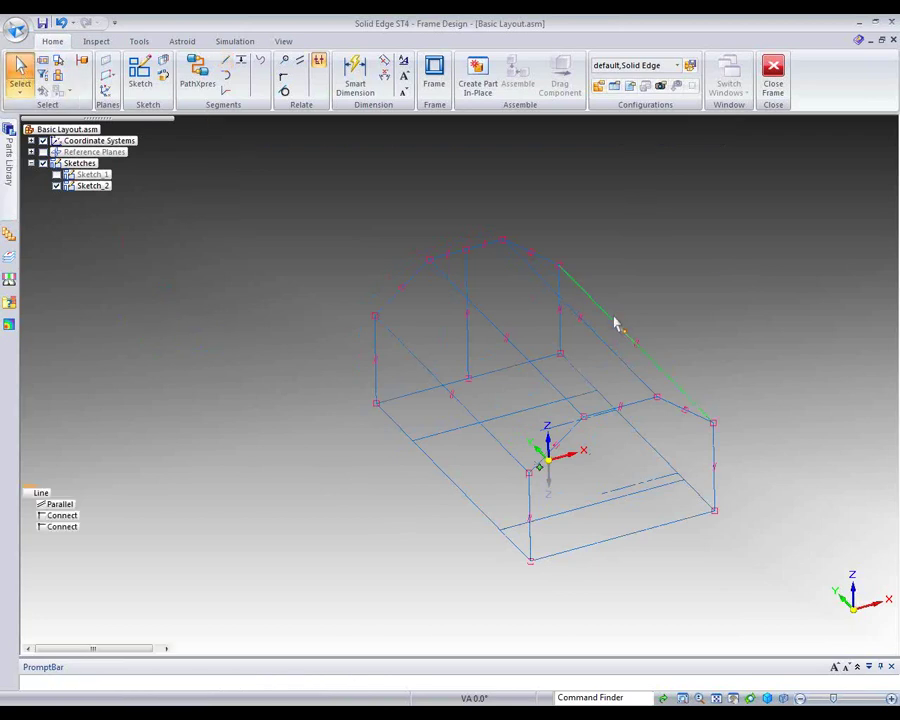
{"action": "key", "text": "Delete"}
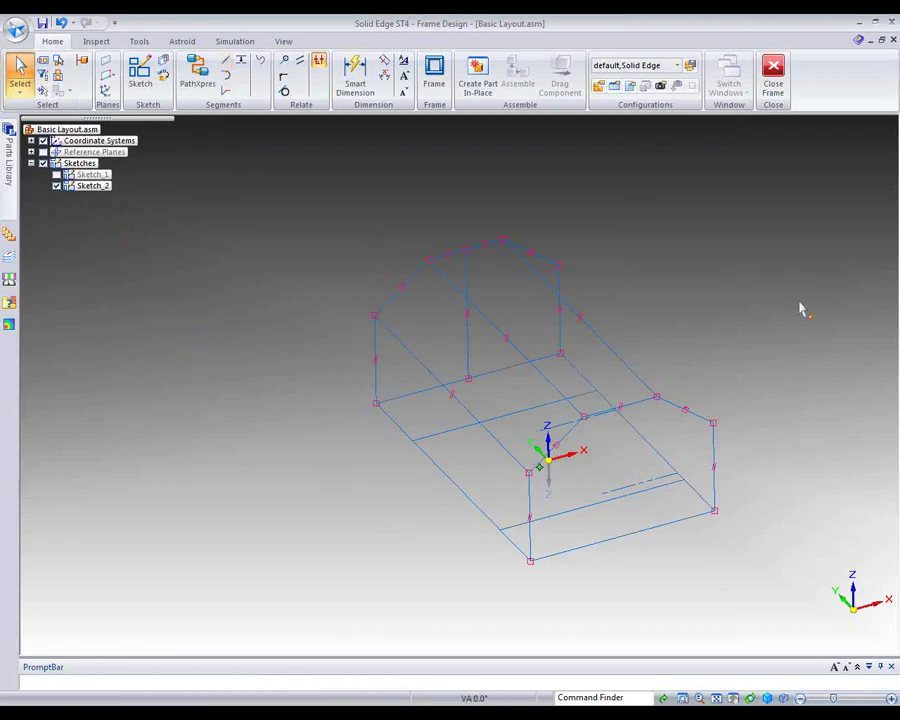
Draw a 750 mm upright at Y 400 mm on the positive X base edge and slope it up to the upper longitudinal line.
{"action": "mouse_move", "coordinate": [773, 283]}
{"action": "middle_mouse_down"}
{"action": "mouse_move", "coordinate": [657, 235]}
{"action": "mouse_move", "coordinate": [560, 317]}
{"action": "mouse_move", "coordinate": [588, 295]}
{"action": "middle_mouse_up"}
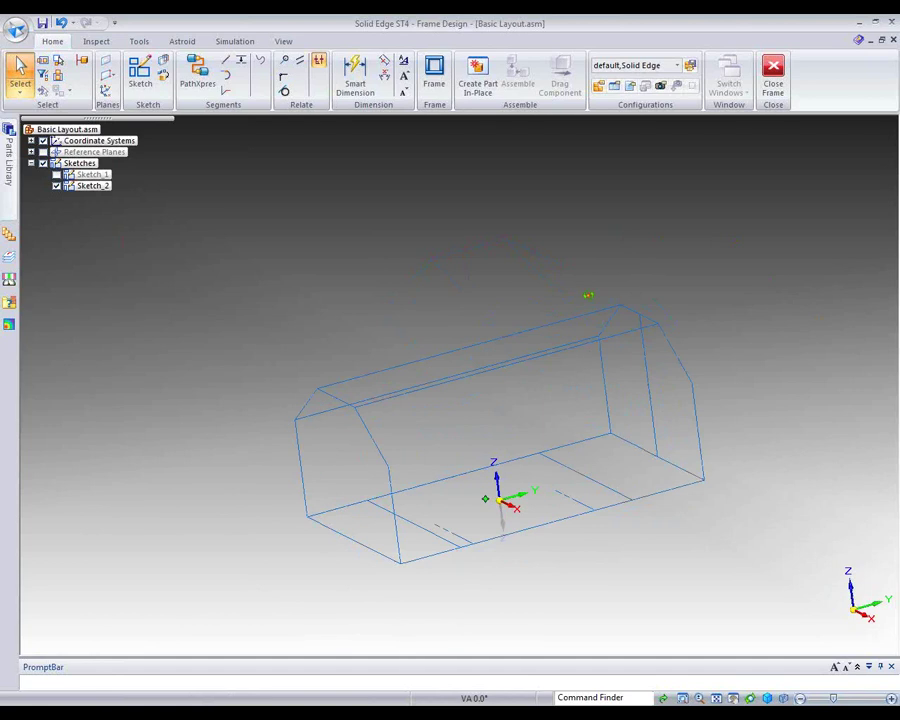
{"action": "right_click", "coordinate": [589, 556]}
{"action": "left_click", "coordinate": [295, 190]}
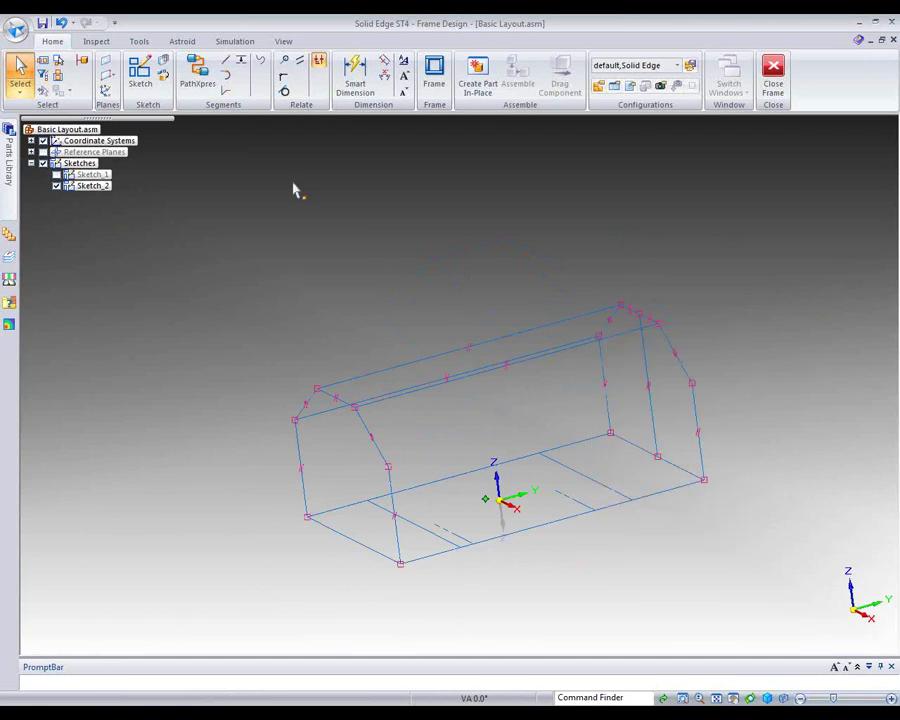
{"action": "left_click", "coordinate": [225, 61]}
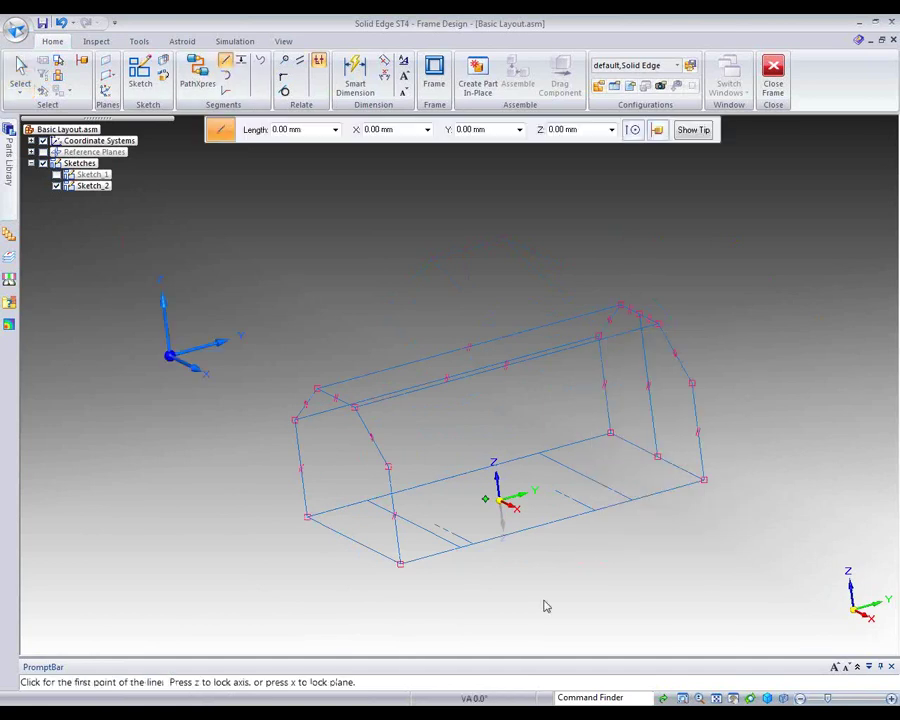
{"action": "left_click", "coordinate": [592, 512]}
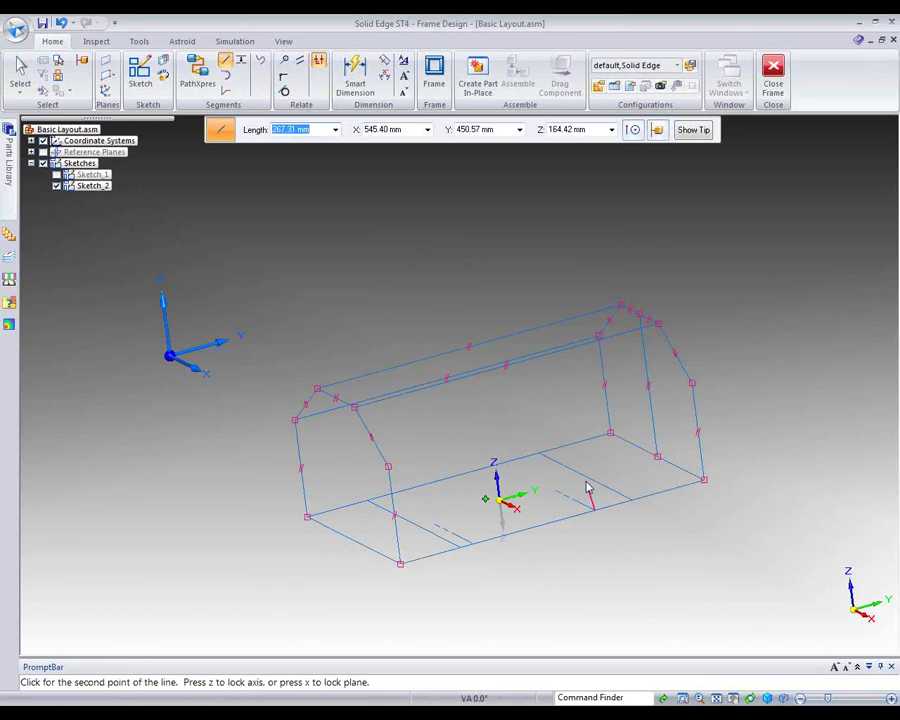
{"action": "left_click", "coordinate": [688, 383]}
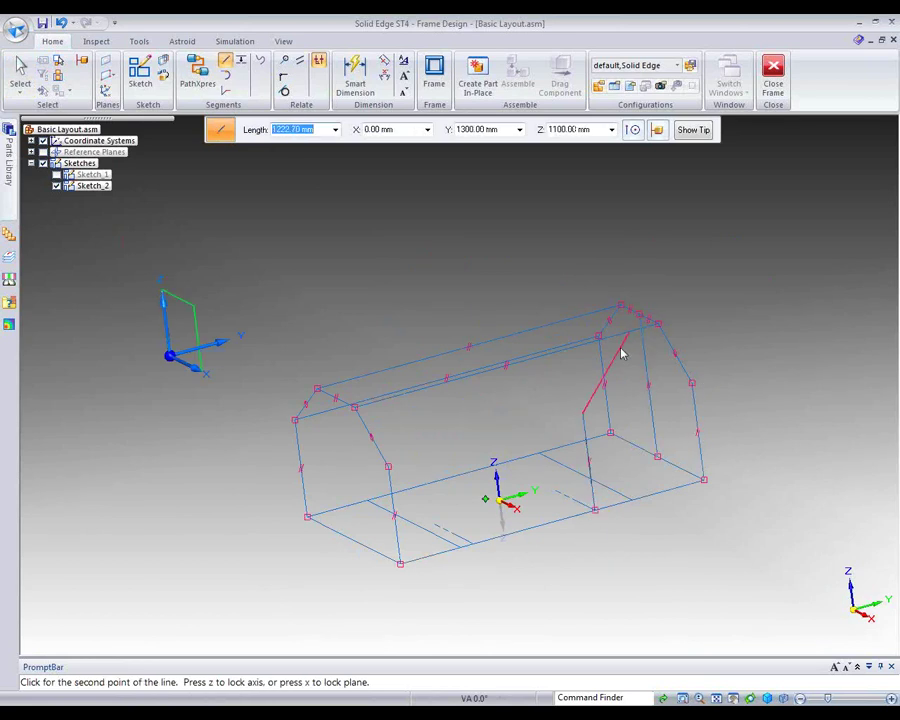
{"action": "left_click", "coordinate": [677, 333]}
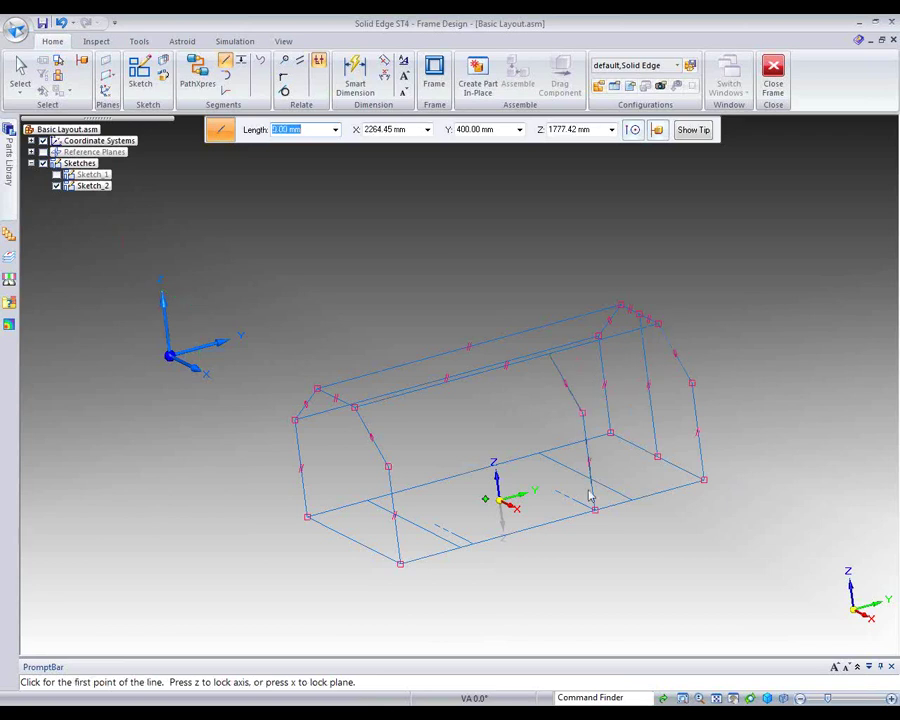
Draw a second 750 mm upright at Y -600 mm on the positive X base edge, sloping up to the upper longitudinal line.
{"action": "left_click", "coordinate": [472, 541]}
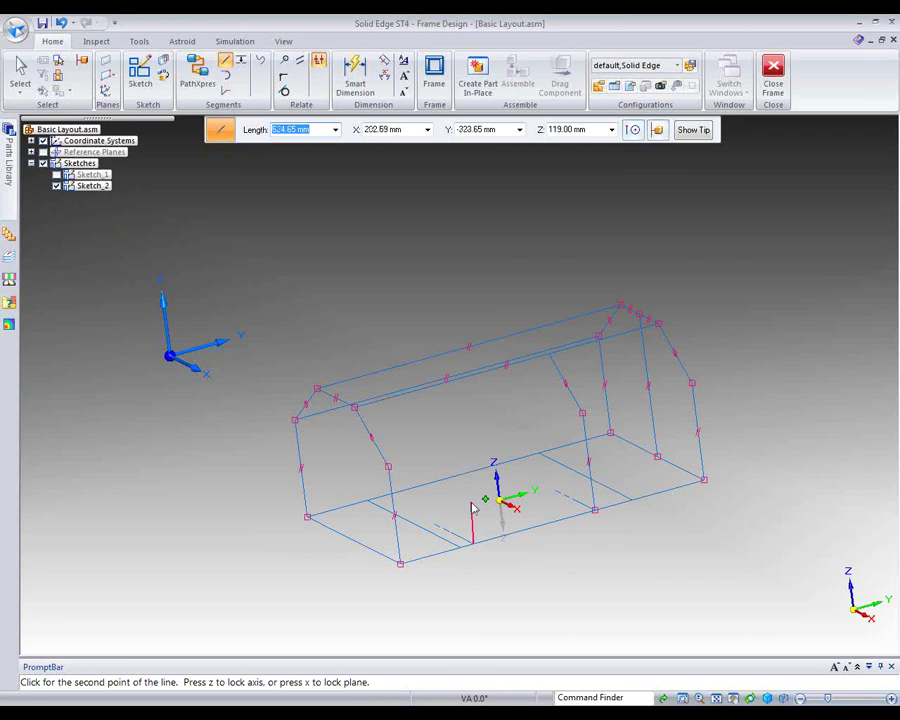
{"action": "left_click", "coordinate": [693, 387]}
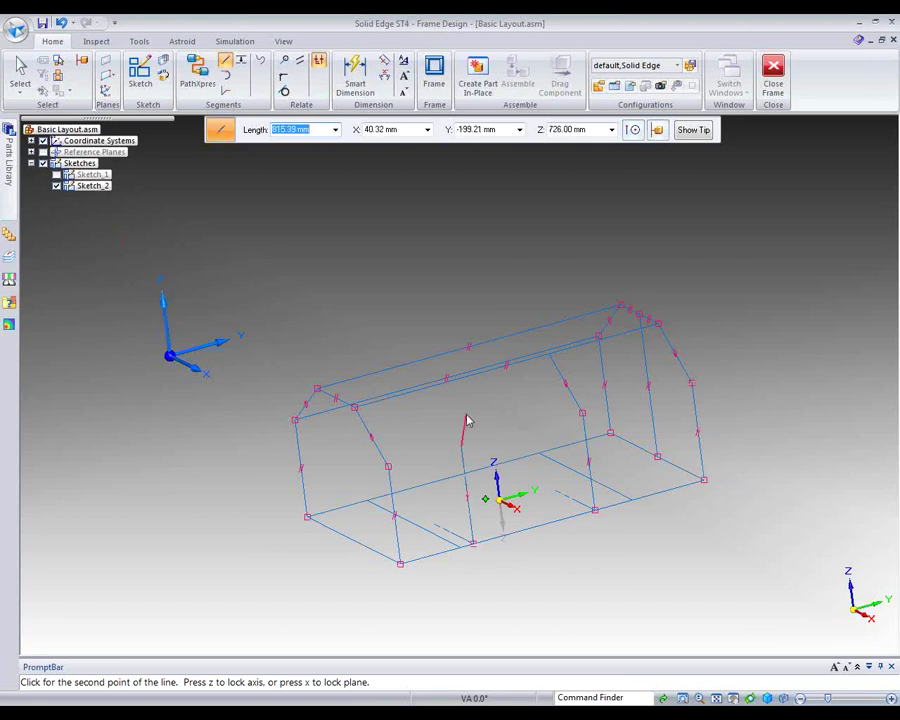
{"action": "left_click", "coordinate": [660, 333]}
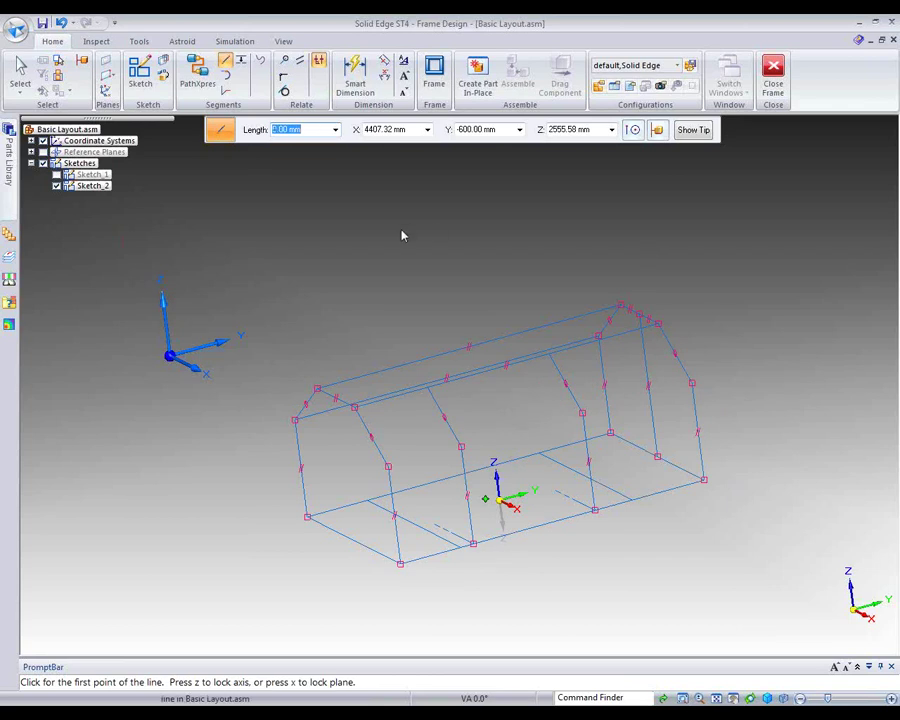
Apply Connect relationships between the upper ends of both intermediate sloping segments and the upper longitudinal line on the positive X side.
{"action": "left_click", "coordinate": [284, 76]}
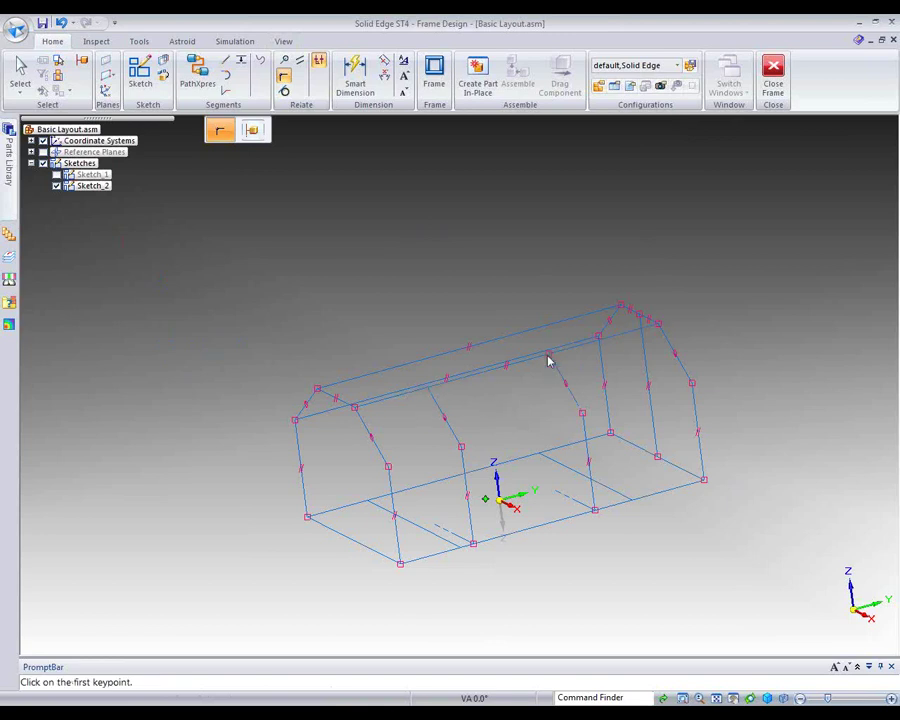
{"action": "left_click", "coordinate": [432, 400]}
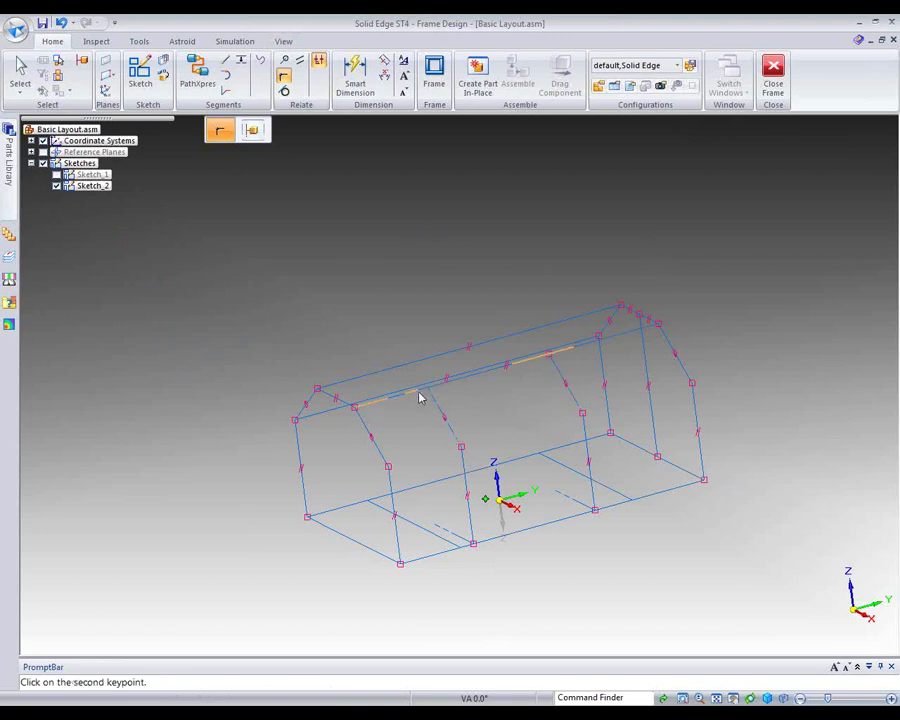
{"action": "left_click", "coordinate": [420, 398]}
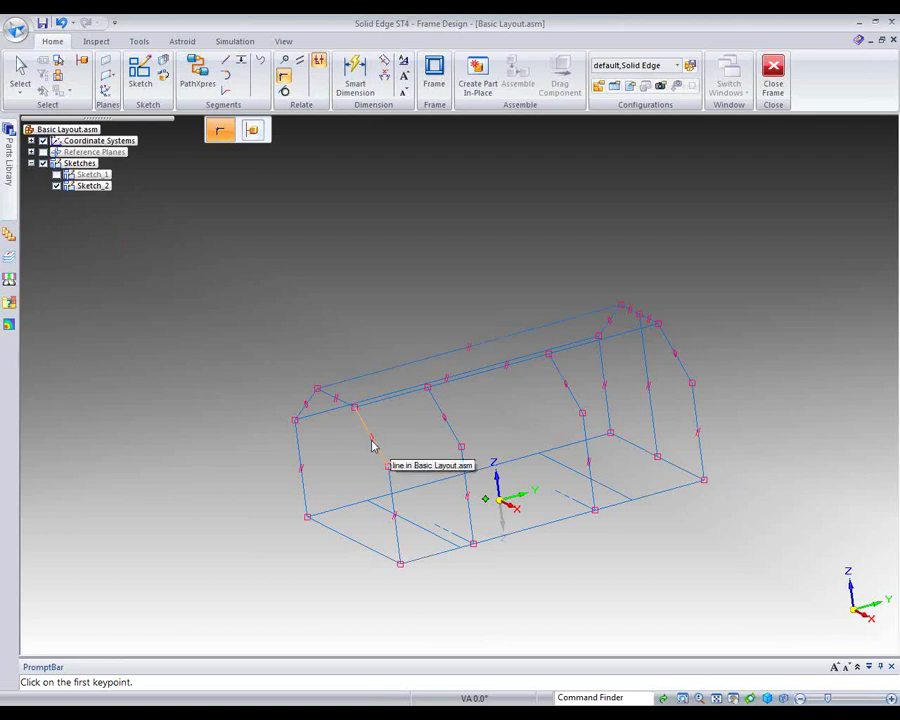
{"action": "mouse_move", "coordinate": [377, 275]}
{"action": "middle_mouse_down"}
{"action": "mouse_move", "coordinate": [426, 251]}
{"action": "mouse_move", "coordinate": [508, 245]}
{"action": "mouse_move", "coordinate": [478, 233]}
{"action": "mouse_move", "coordinate": [374, 277]}
{"action": "middle_mouse_up"}
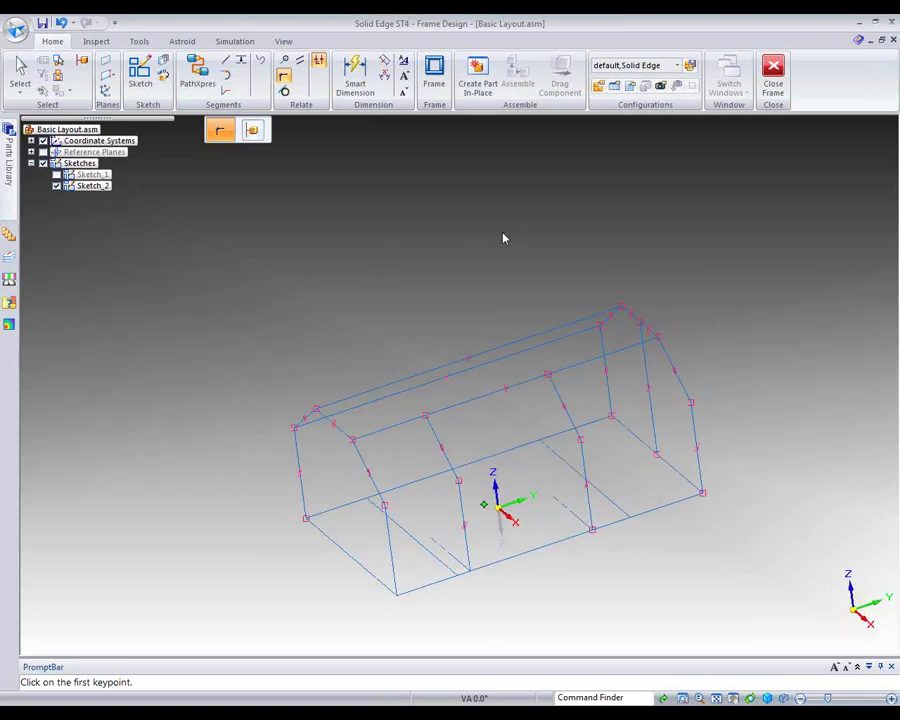
Draw longitudinal lines on the positive X side joining each corner upright's top to the top of its neighbouring intermediate upright.
{"action": "left_click", "coordinate": [690, 403]}
{"action": "left_click", "coordinate": [225, 61]}
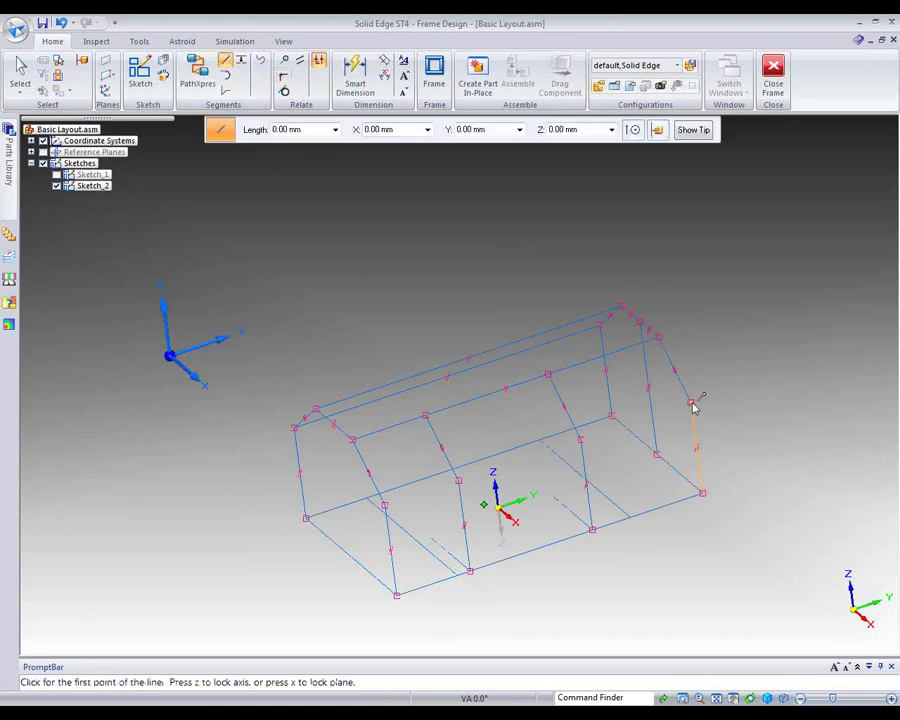
{"action": "left_click", "coordinate": [691, 404]}
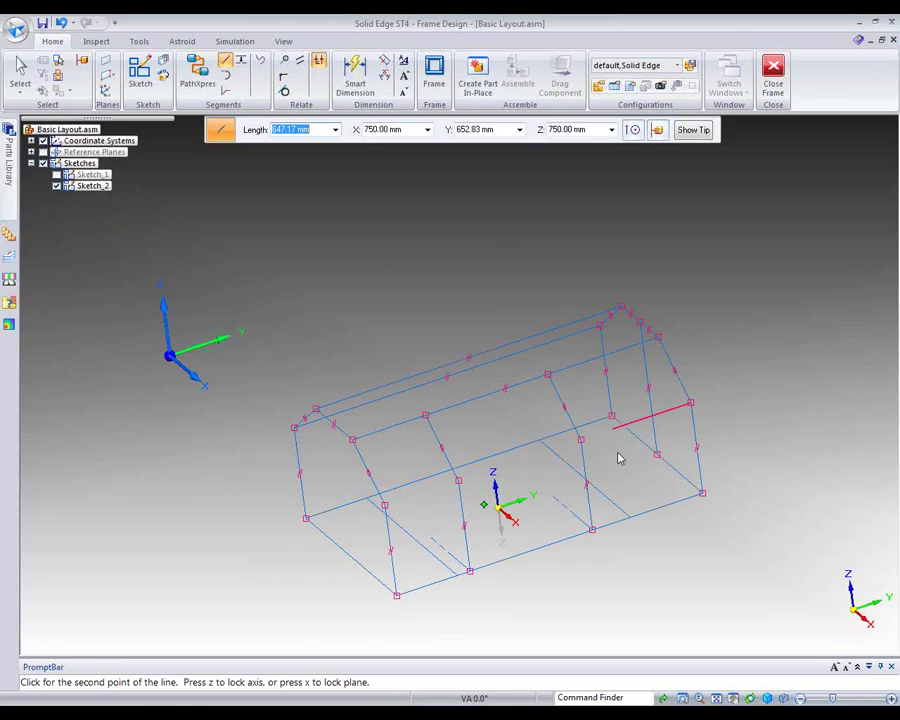
{"action": "left_click", "coordinate": [581, 439]}
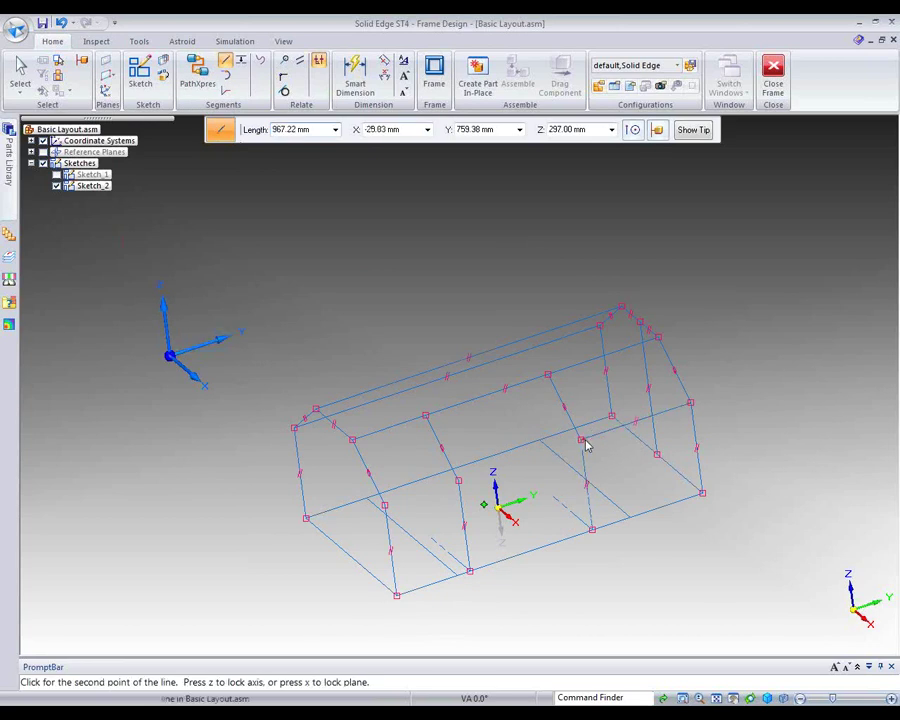
{"action": "left_click", "coordinate": [455, 484]}
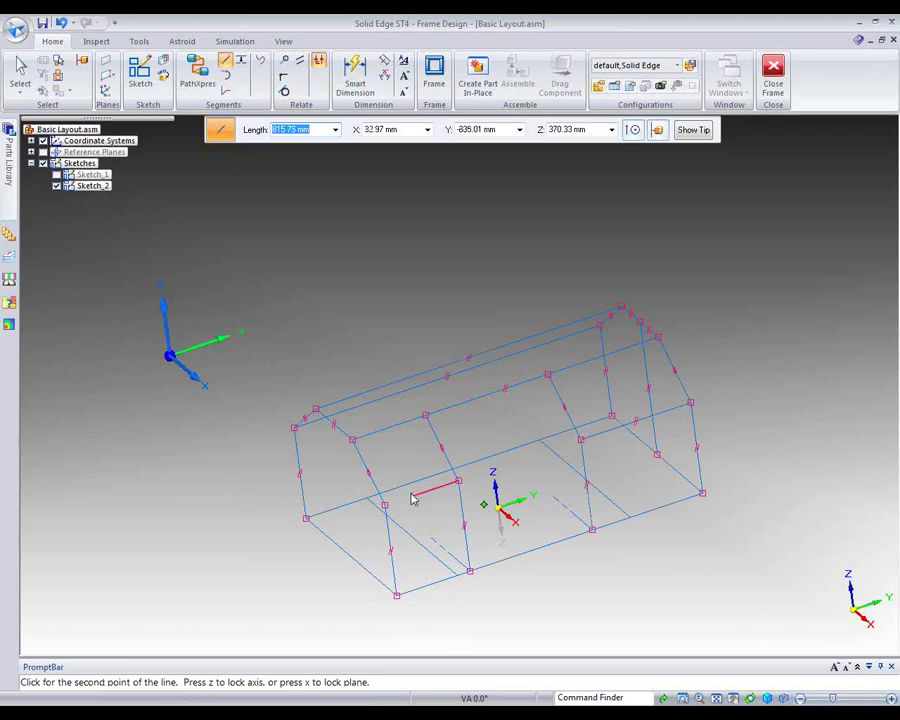
{"action": "left_click", "coordinate": [385, 503]}
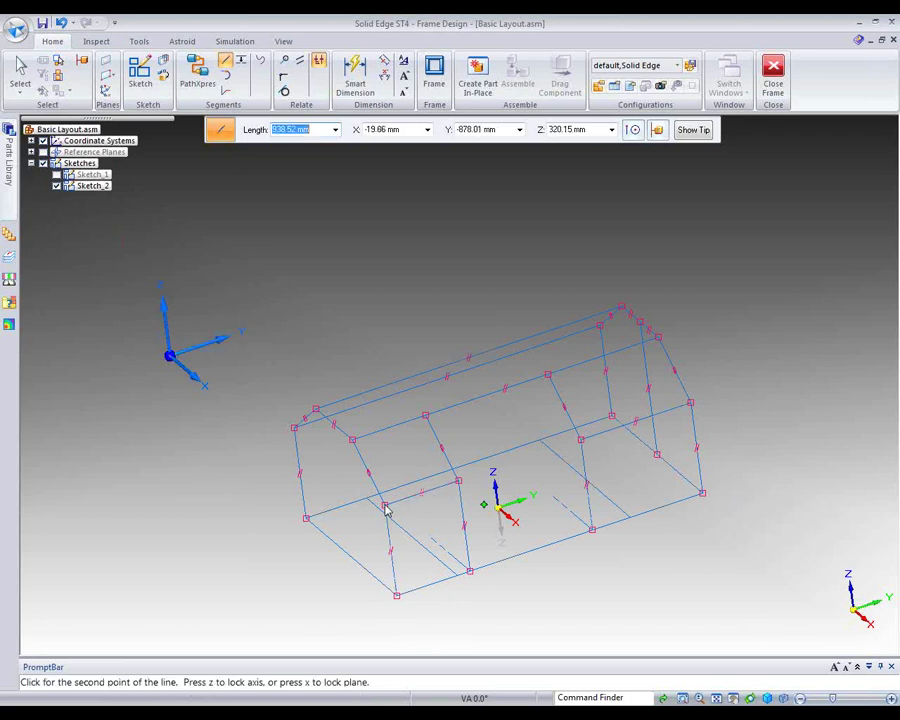
{"action": "right_click", "coordinate": [660, 614]}
Dimension the negative X upright and the central upright at the positive Y end, plus the top segment of the negative Y profile.
{"action": "middle_click_drag", "start_coordinate": [660, 614], "coordinate": [870, 582]}
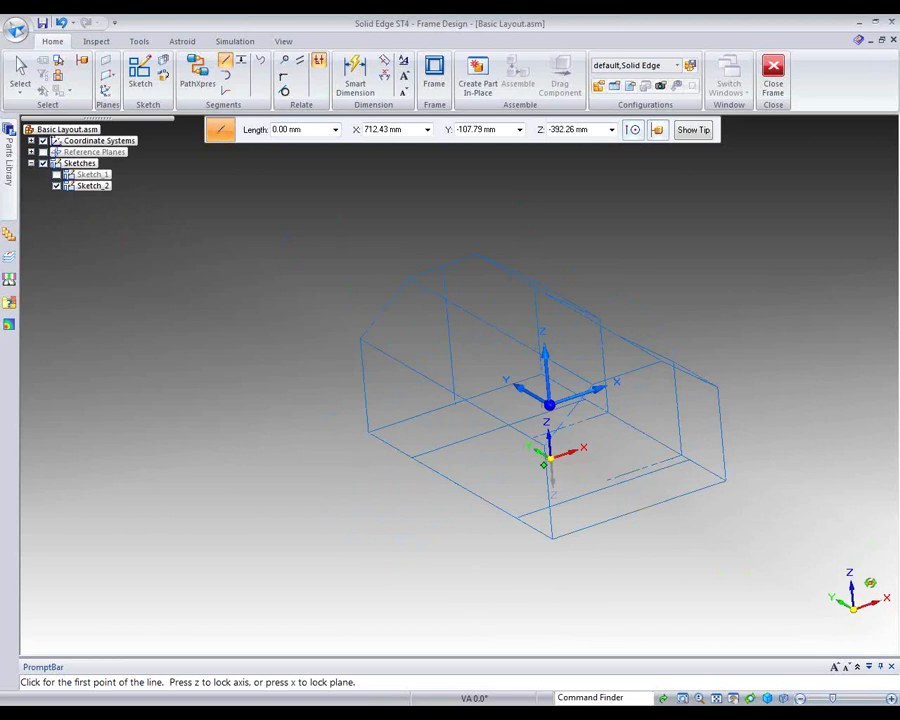
{"action": "left_click_drag", "start_coordinate": [552, 407], "coordinate": [593, 395]}
{"action": "middle_click_drag", "start_coordinate": [593, 395], "coordinate": [681, 564]}
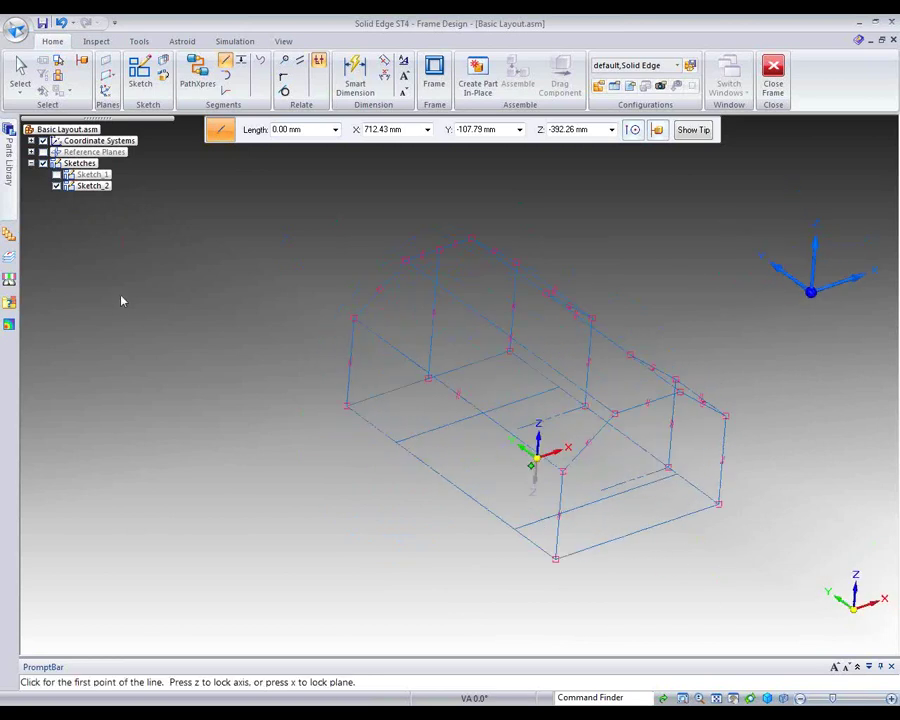
{"action": "left_click", "coordinate": [355, 75]}
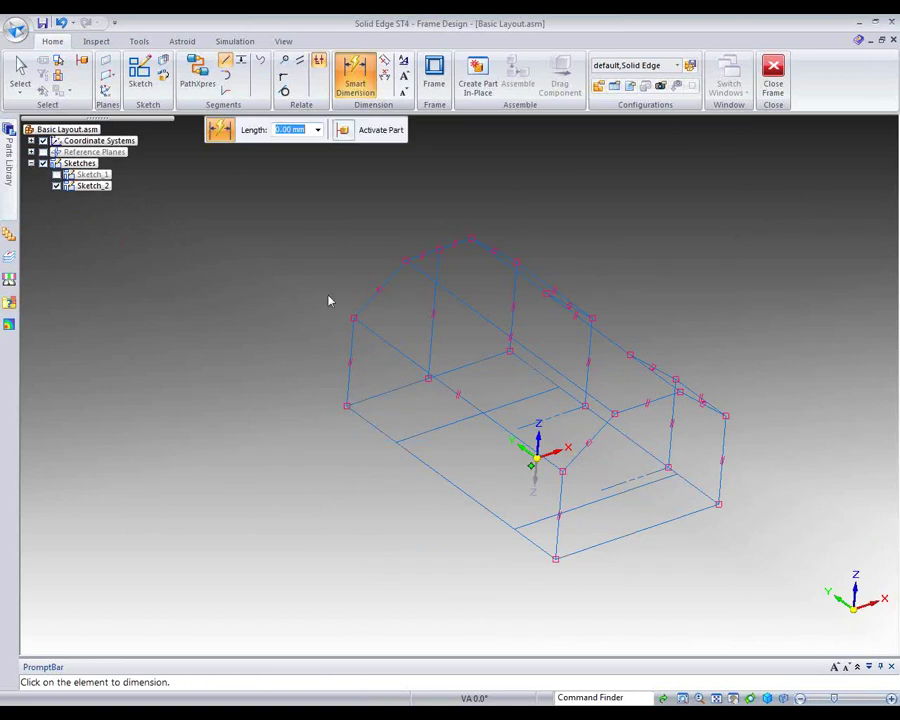
{"action": "left_click", "coordinate": [350, 353]}
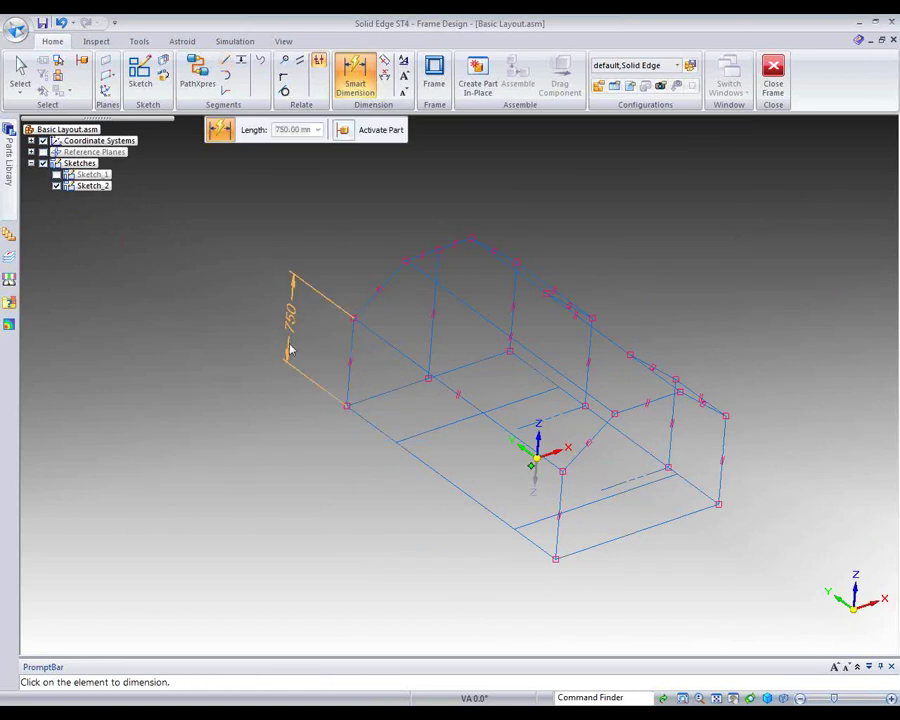
{"action": "left_click", "coordinate": [290, 352]}
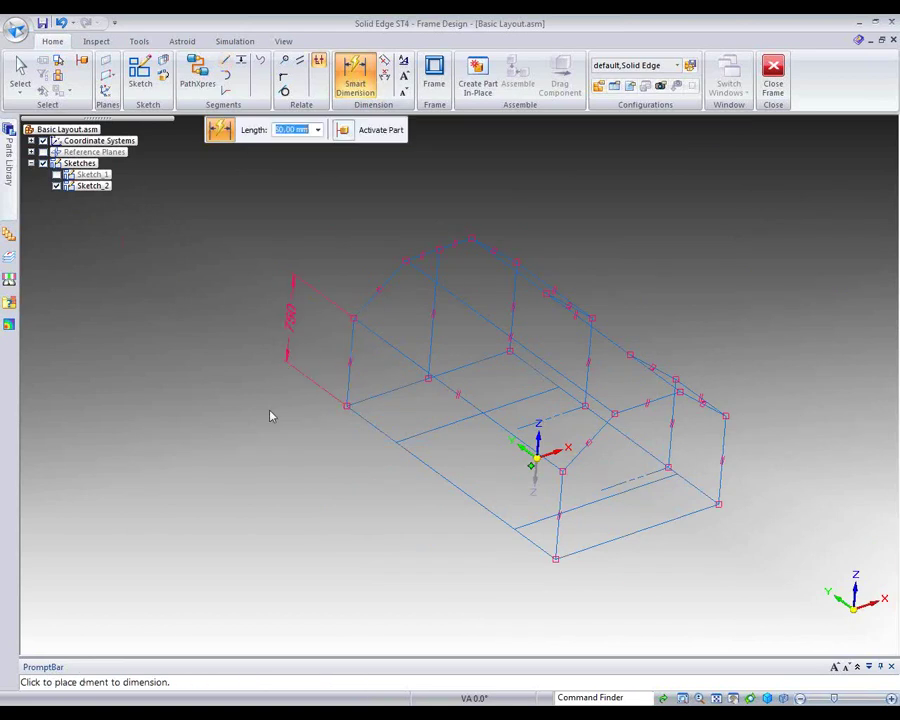
{"action": "left_click", "coordinate": [438, 305]}
{"action": "left_click", "coordinate": [374, 251]}
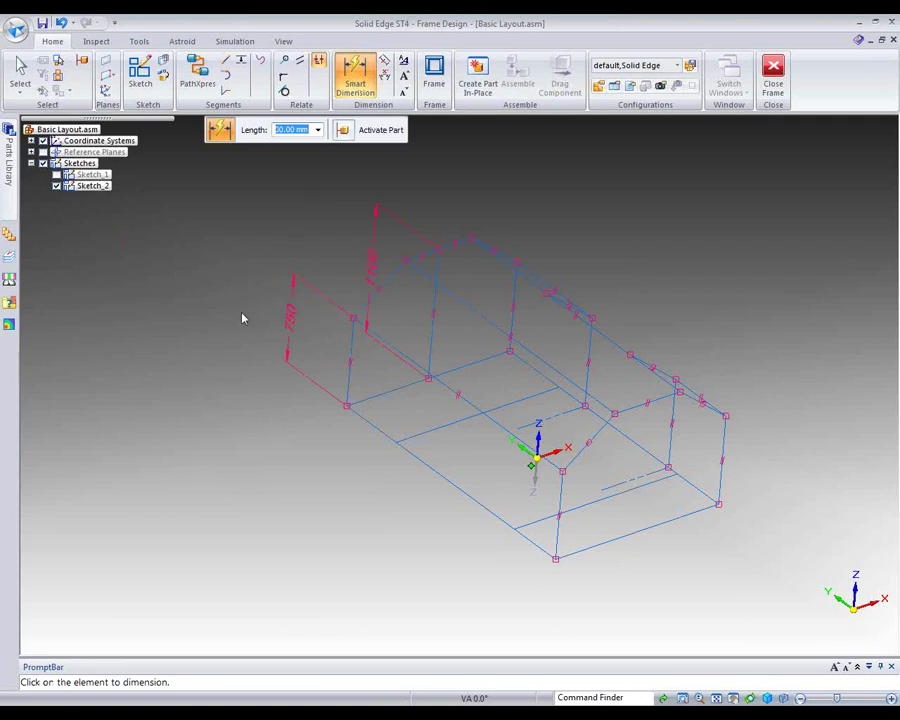
{"action": "left_click", "coordinate": [636, 406]}
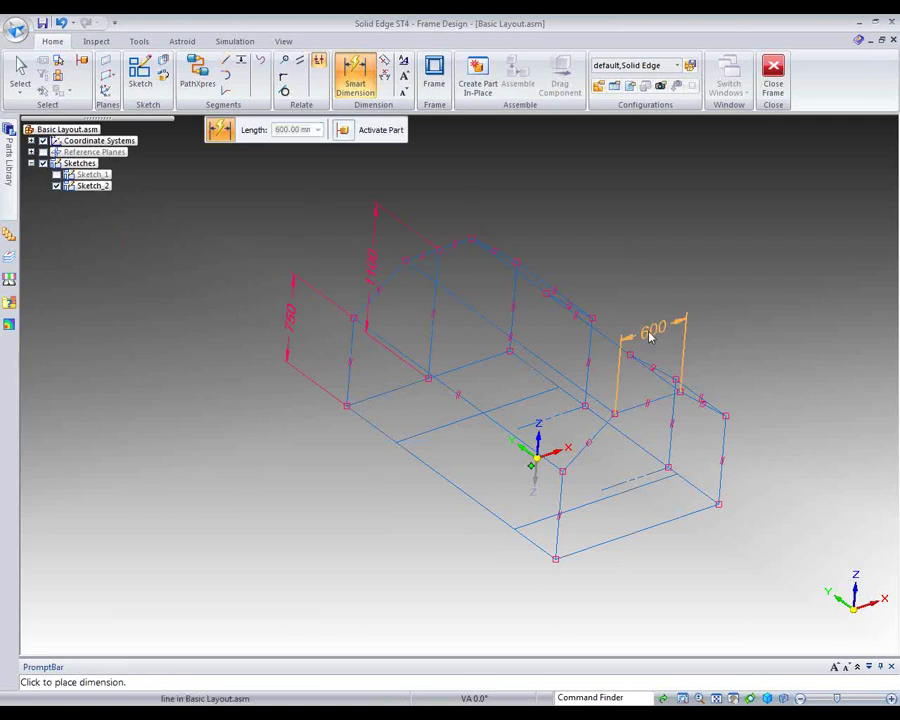
{"action": "left_click", "coordinate": [650, 337]}
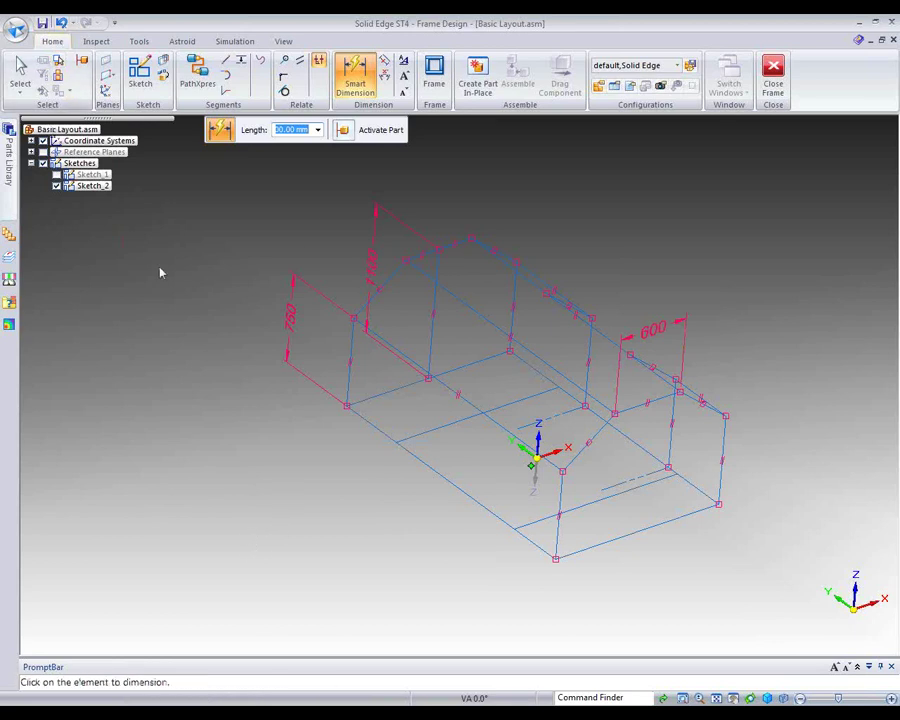
Start a frame with corner treatment applied and SquareTubing 50x50x4 as its component.
{"action": "left_click", "coordinate": [436, 80]}
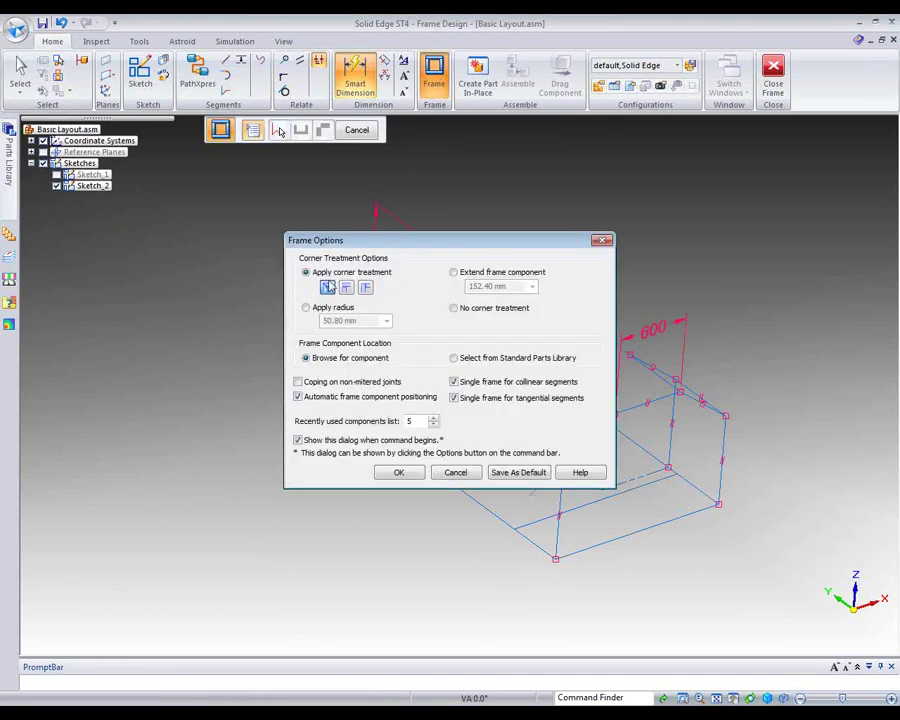
{"action": "left_click", "coordinate": [346, 287]}
{"action": "left_click", "coordinate": [399, 473]}
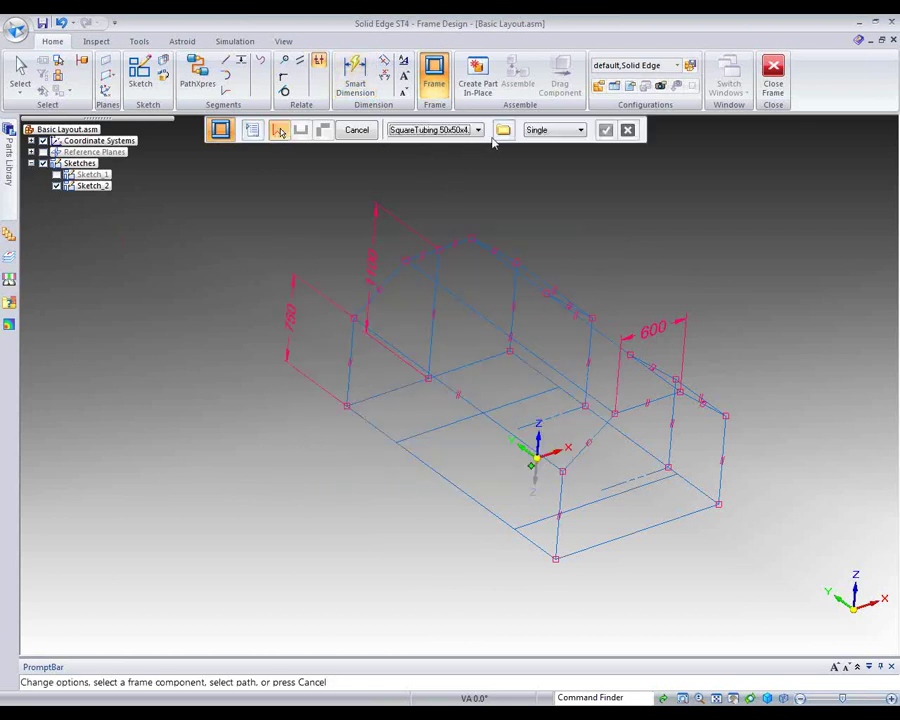
{"action": "left_click", "coordinate": [460, 130]}
{"action": "left_click", "coordinate": [453, 142]}
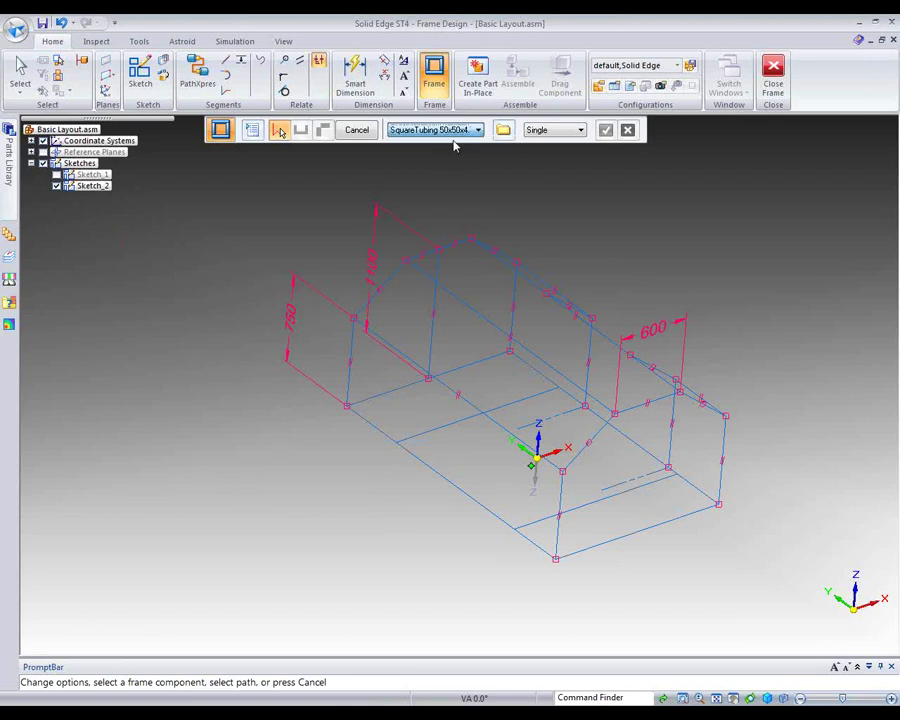
{"action": "left_click", "coordinate": [503, 130]}
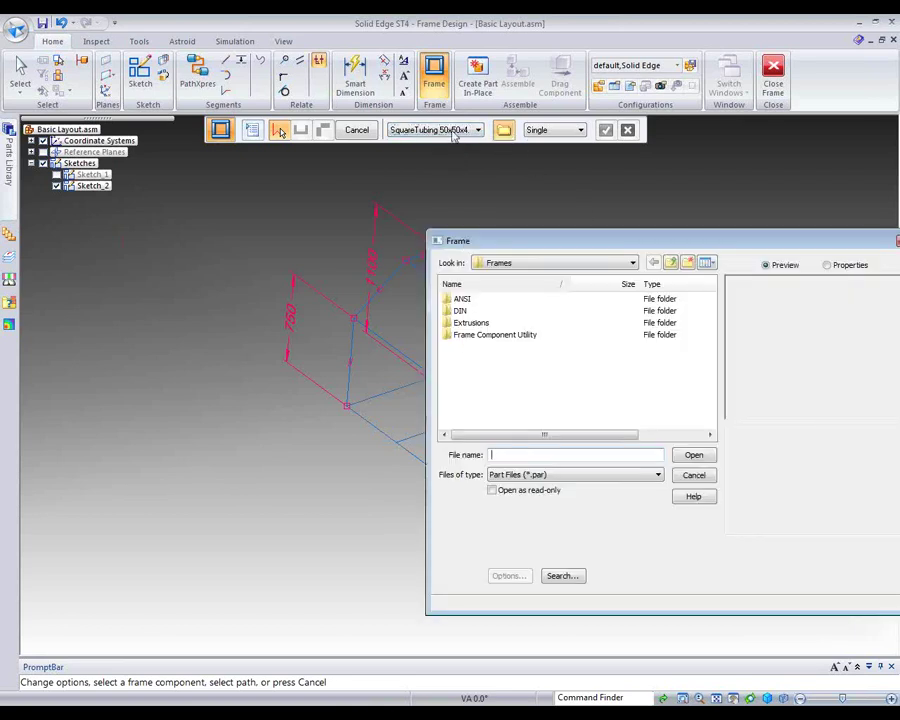
{"action": "double_click", "coordinate": [460, 312]}
{"action": "double_click", "coordinate": [482, 360]}
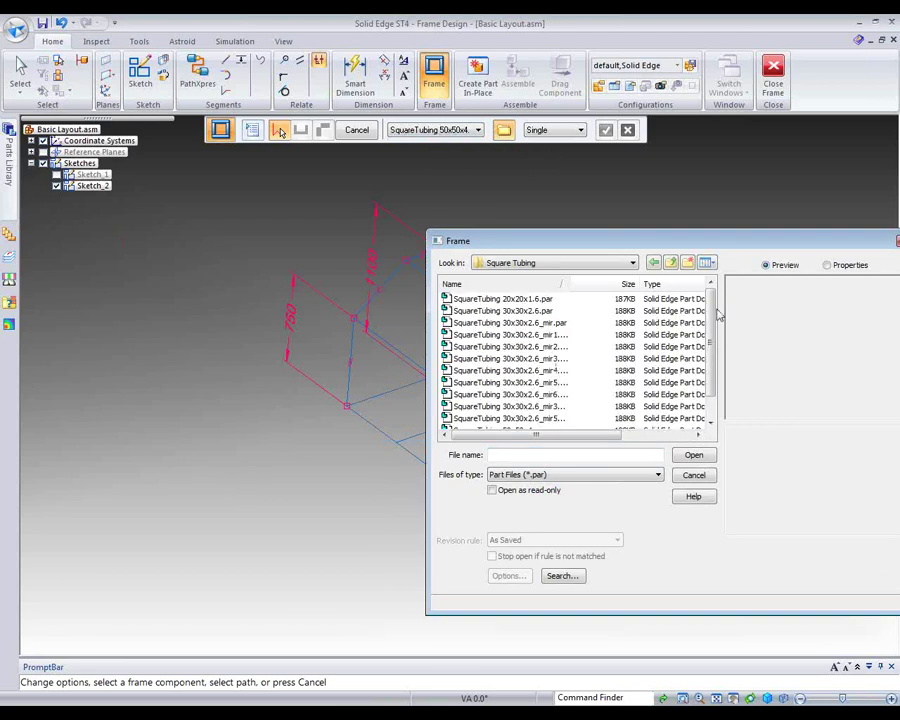
{"action": "left_click", "coordinate": [700, 474]}
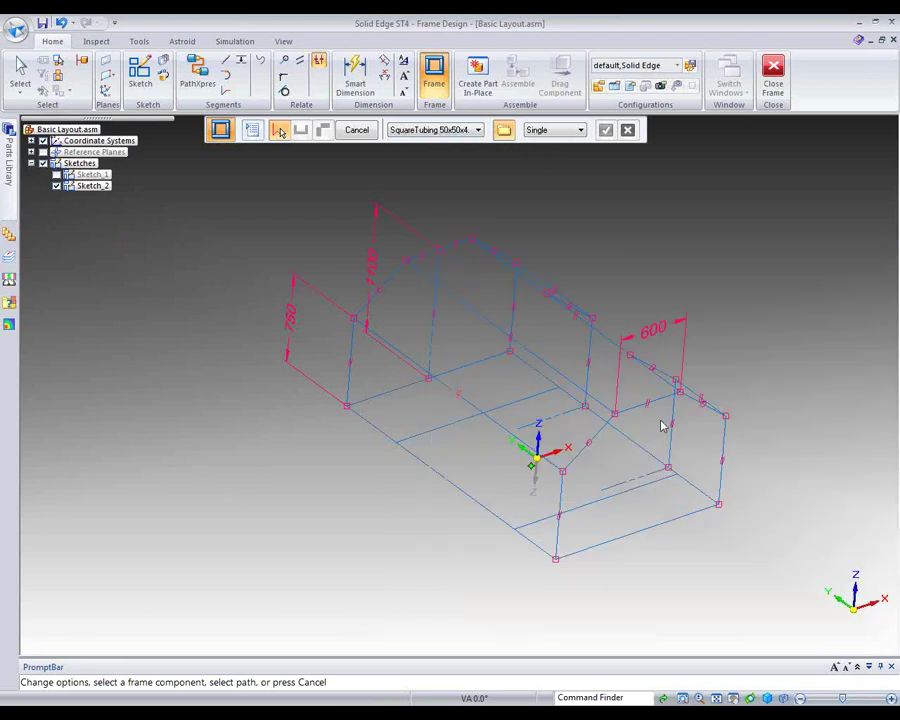
Generate the SquareTubing 50x50x4 frame along the base rectangle and its two cross members.
{"action": "left_click", "coordinate": [384, 433]}
{"action": "left_click", "coordinate": [392, 391]}
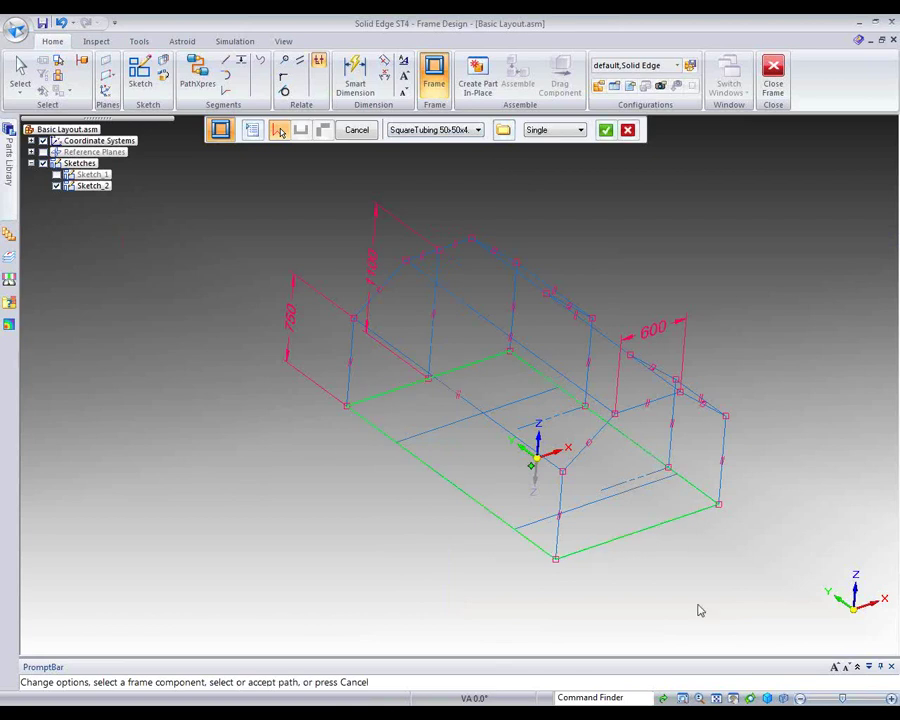
{"action": "left_click", "coordinate": [420, 441]}
{"action": "left_click", "coordinate": [604, 130]}
{"action": "left_click", "coordinate": [604, 130]}
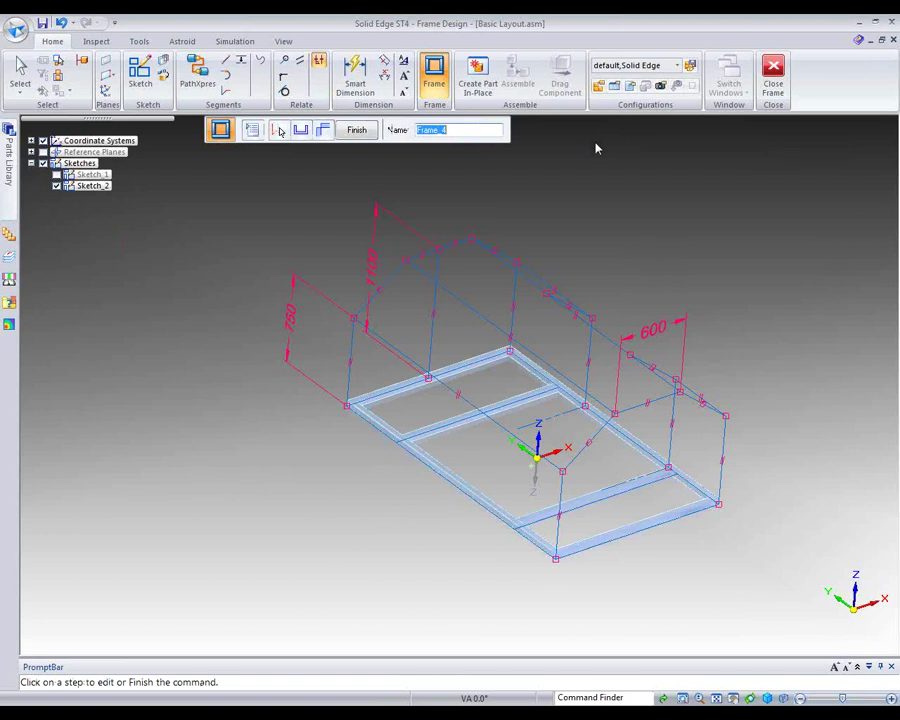
Inspect the base frame members closely and from above, and show Sketch_1 for comparison.
{"action": "scroll", "coordinate": [420, 438], "scroll_direction": "up", "scroll_amount": 8}
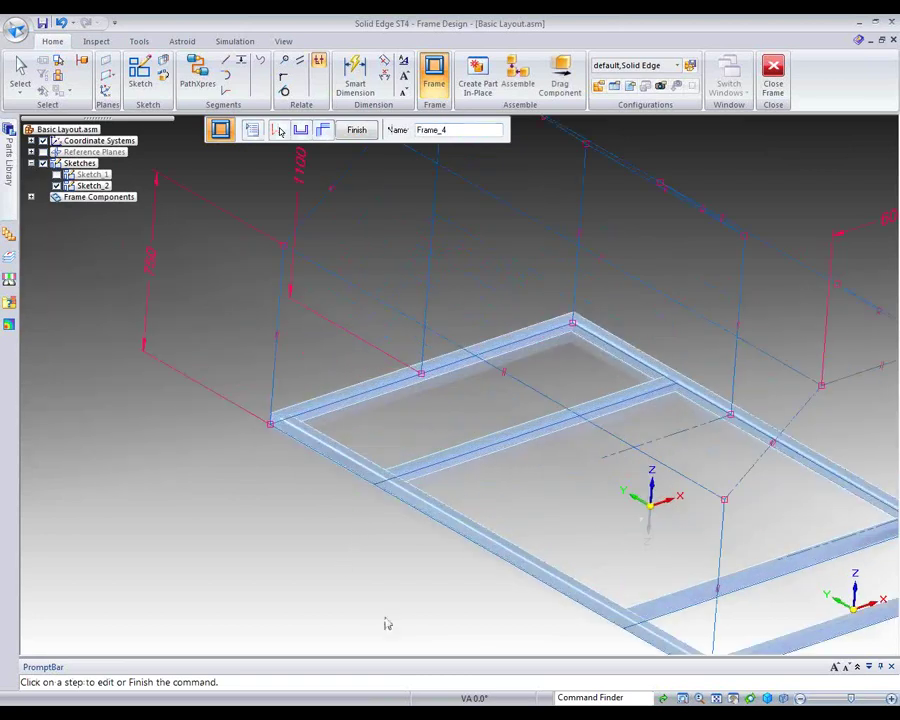
{"action": "scroll", "coordinate": [359, 601], "scroll_direction": "down", "scroll_amount": 5}
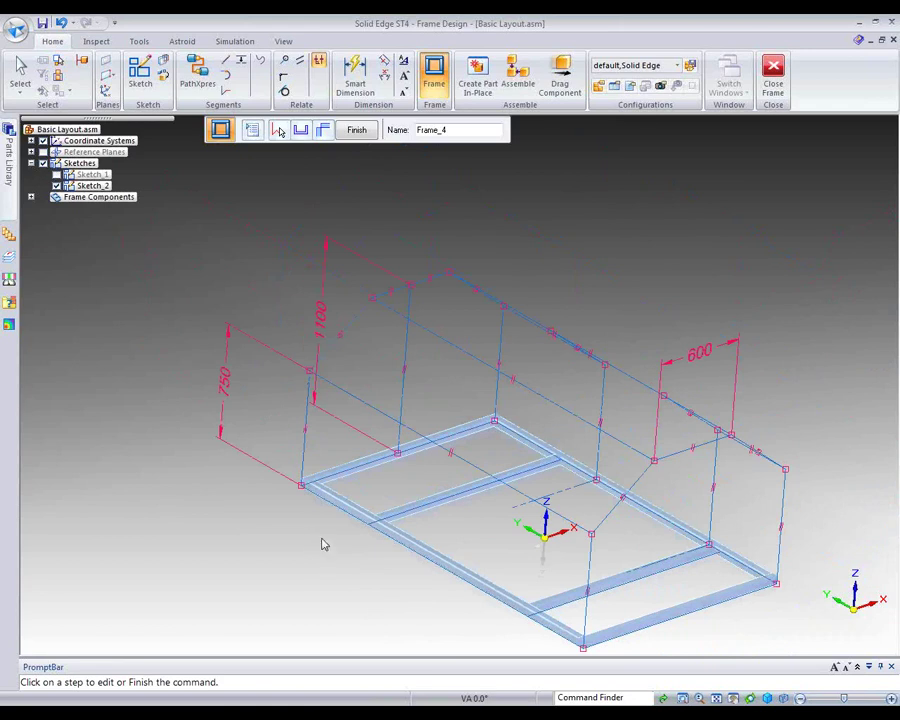
{"action": "middle_click_drag", "start_coordinate": [317, 533], "coordinate": [307, 628]}
{"action": "middle_click_drag", "start_coordinate": [329, 579], "coordinate": [324, 663]}
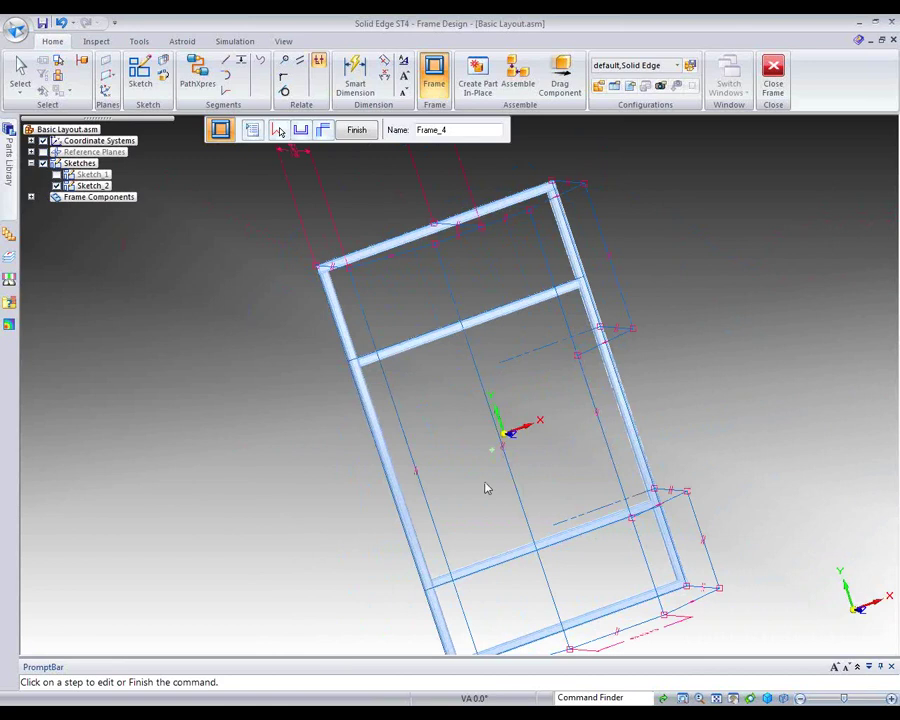
{"action": "middle_click_drag", "start_coordinate": [757, 391], "coordinate": [759, 377]}
{"action": "left_click", "coordinate": [57, 175]}
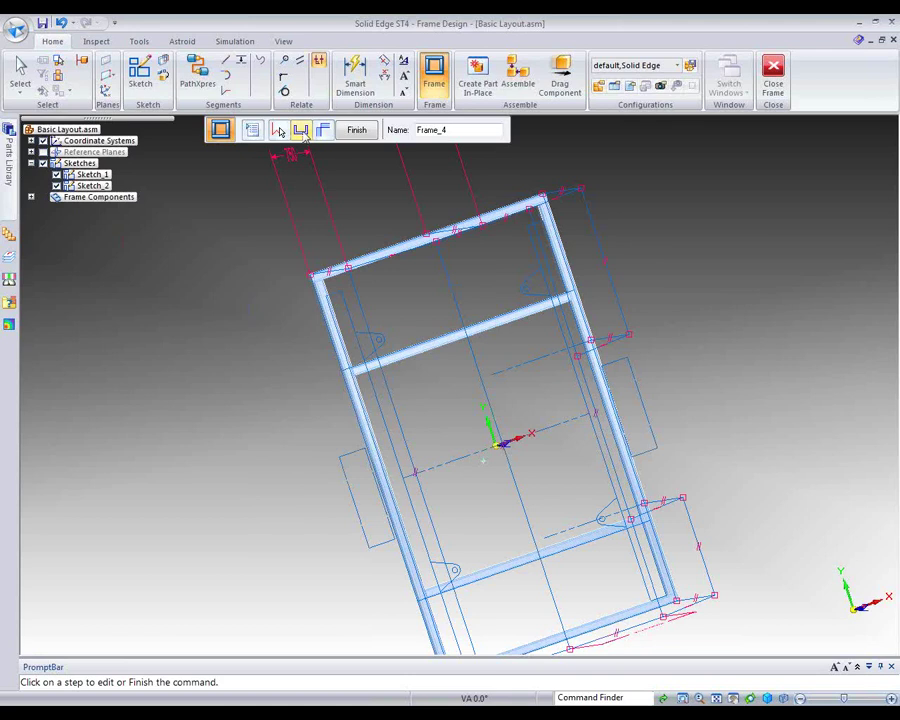
Open the cross section of the negative Y cross member for positioning, examine it against the layout, and finish the base frame.
{"action": "left_click", "coordinate": [301, 130]}
{"action": "left_click", "coordinate": [420, 131]}
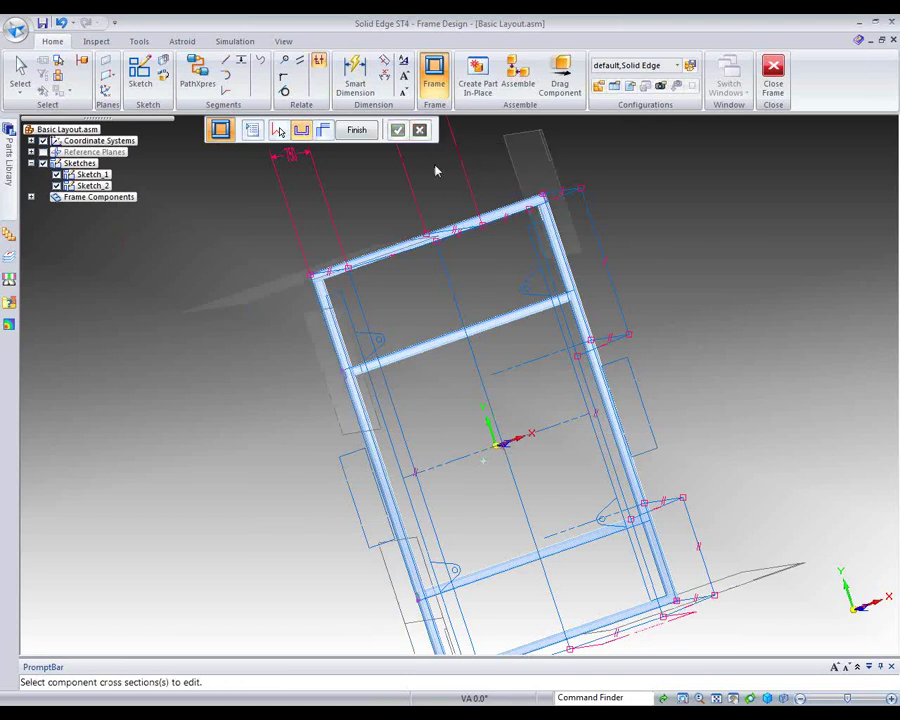
{"action": "left_click", "coordinate": [523, 601]}
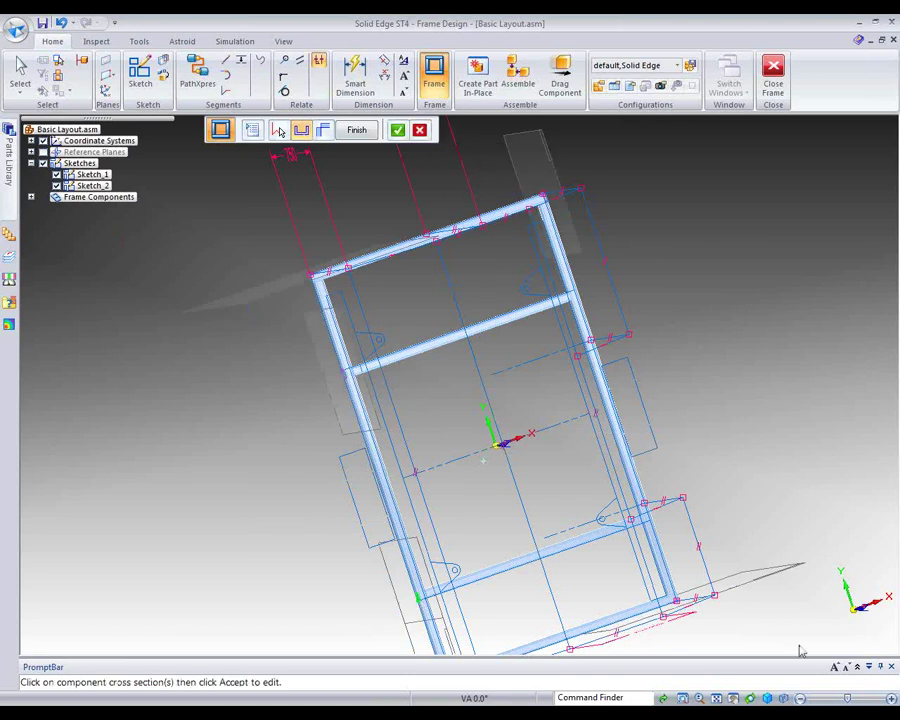
{"action": "right_click", "coordinate": [759, 625]}
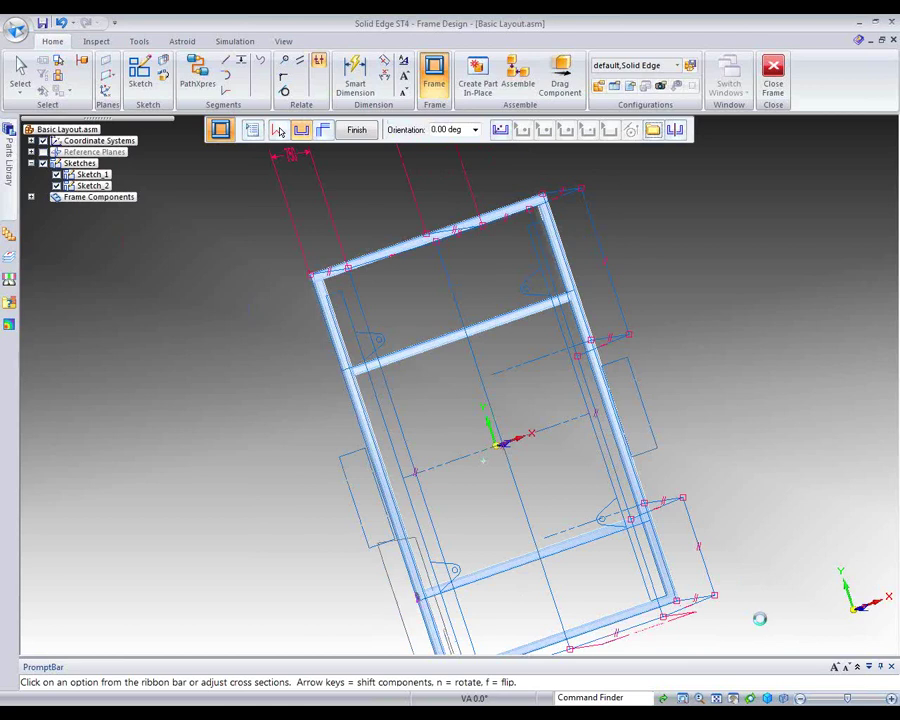
{"action": "middle_click_drag", "start_coordinate": [573, 495], "coordinate": [616, 505]}
{"action": "scroll", "coordinate": [615, 507], "scroll_direction": "up", "scroll_amount": 2}
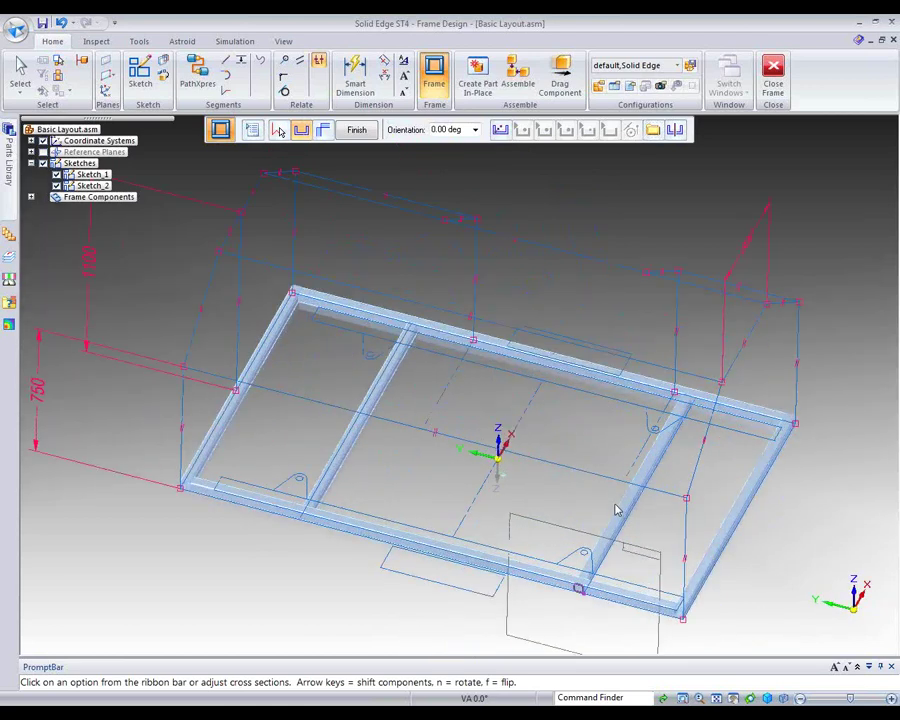
{"action": "scroll", "coordinate": [632, 567], "scroll_direction": "up", "scroll_amount": 2}
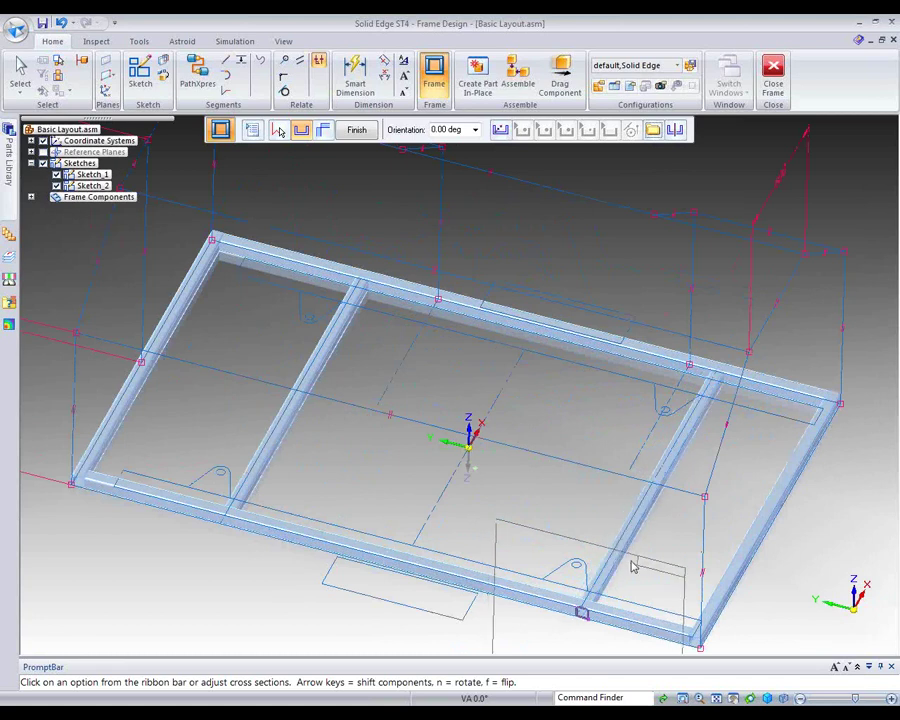
{"action": "middle_click_drag", "start_coordinate": [587, 478], "coordinate": [565, 411]}
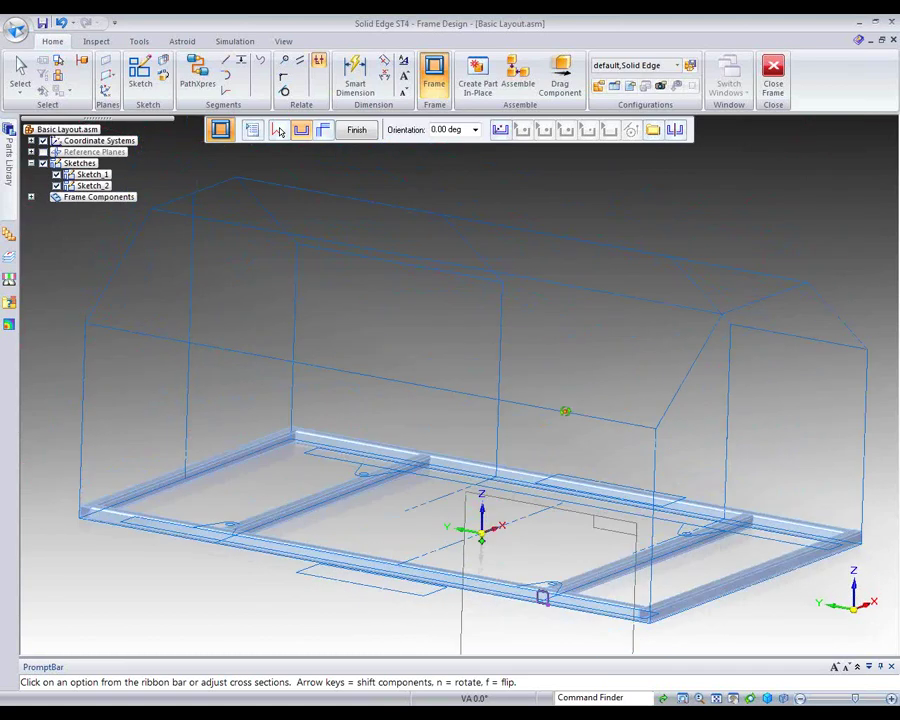
{"action": "left_click", "coordinate": [356, 130]}
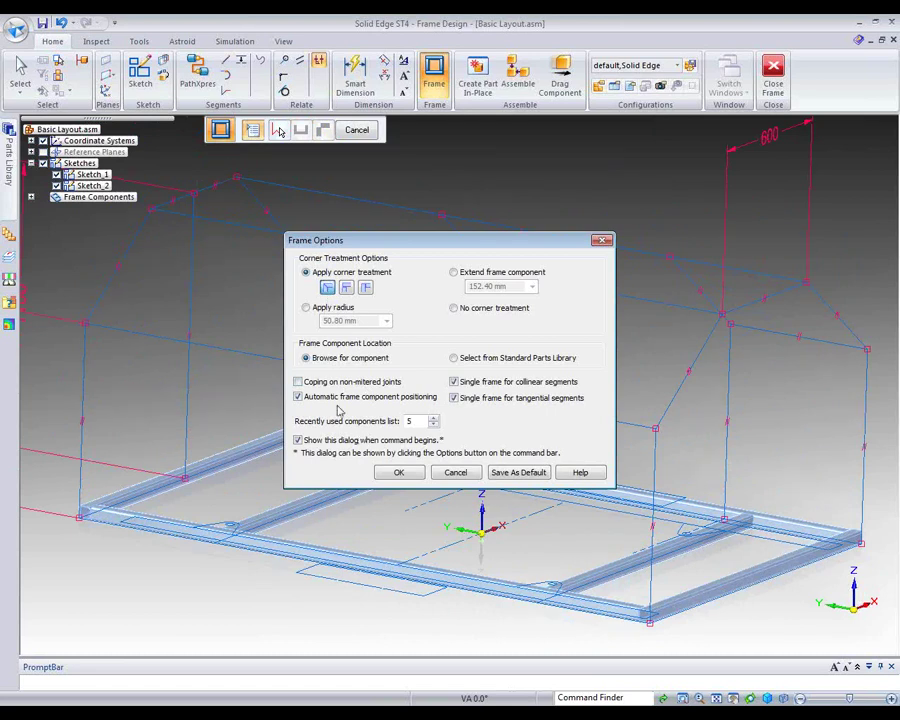
Generate SquareTubing 50x50x4 frame members with corner treatment along the full arched profiles at both ends, uprights included.
{"action": "left_click", "coordinate": [400, 473]}
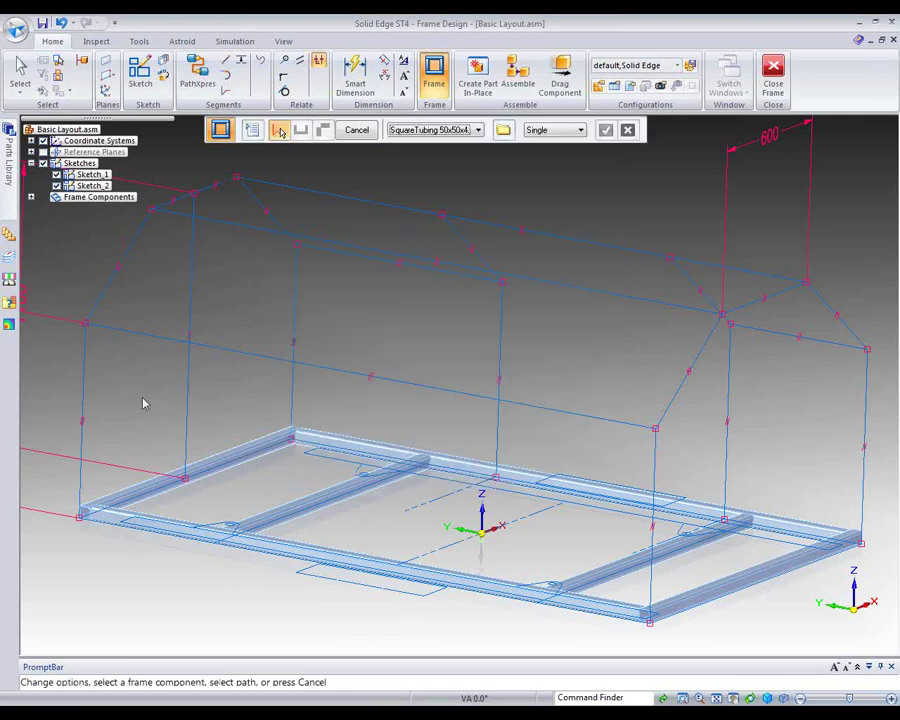
{"action": "left_click", "coordinate": [82, 390]}
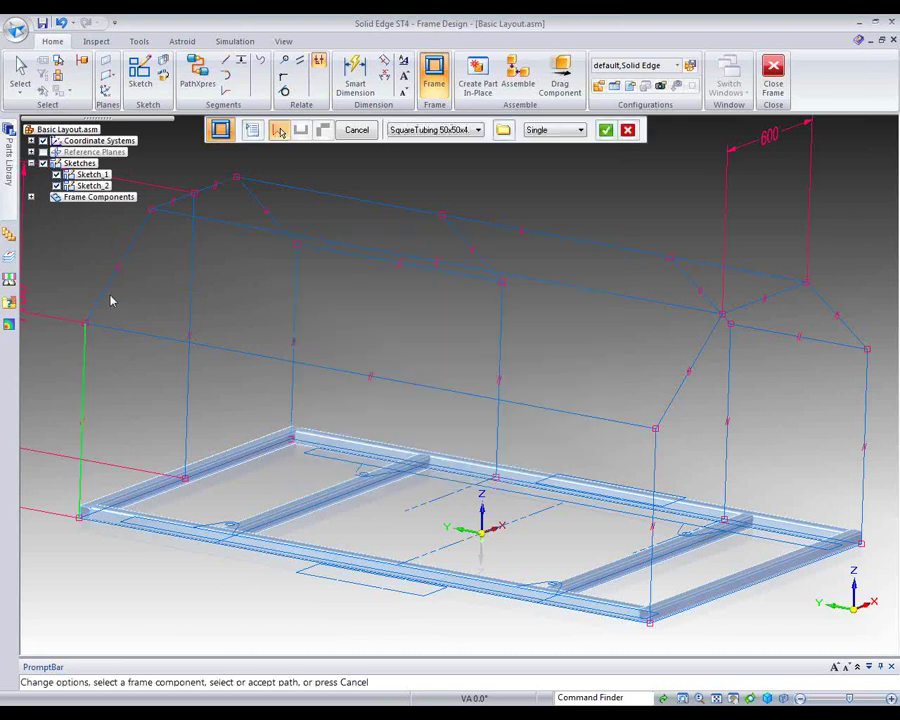
{"action": "left_click", "coordinate": [186, 200]}
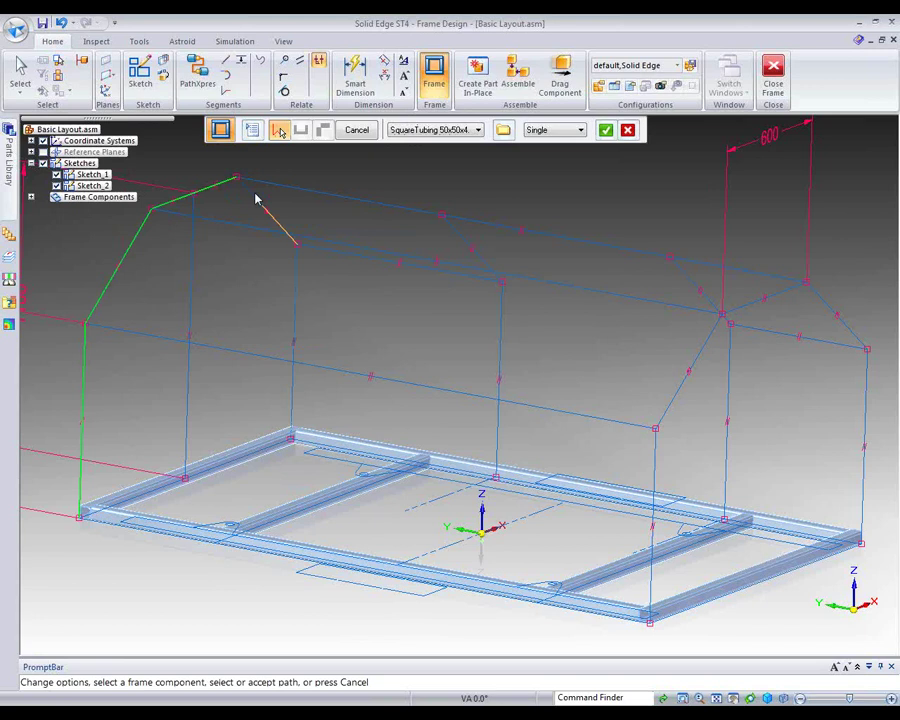
{"action": "left_click", "coordinate": [288, 234]}
{"action": "left_click", "coordinate": [294, 292]}
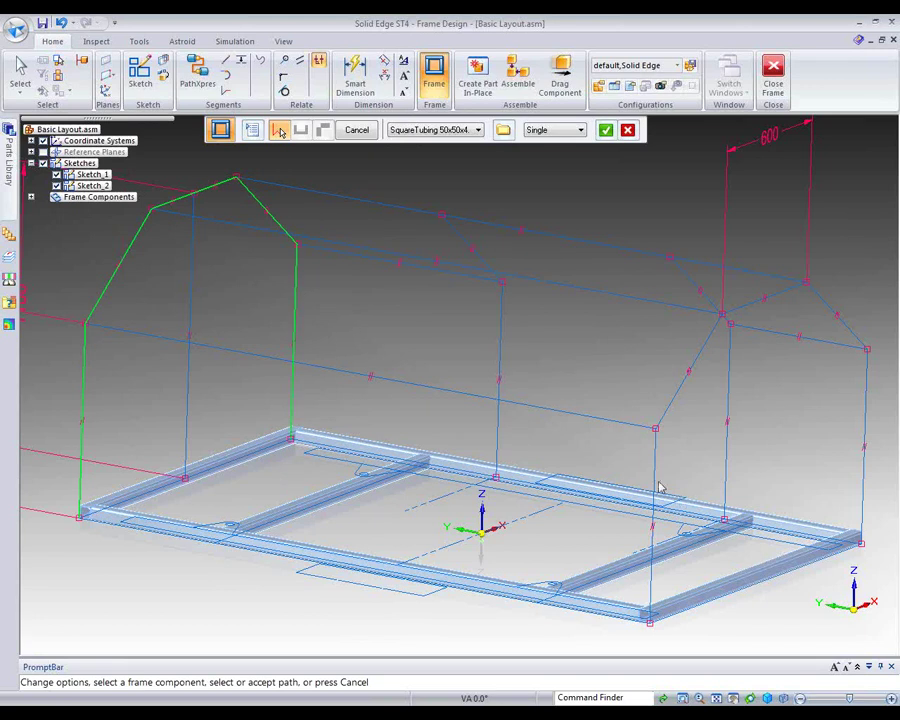
{"action": "left_click", "coordinate": [655, 473]}
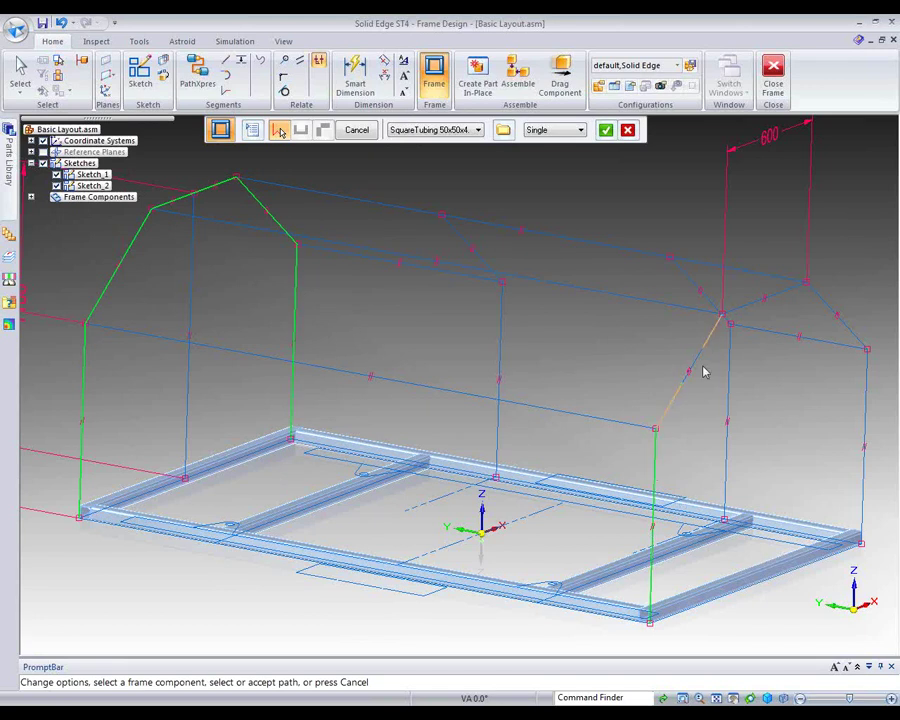
{"action": "left_click", "coordinate": [700, 372]}
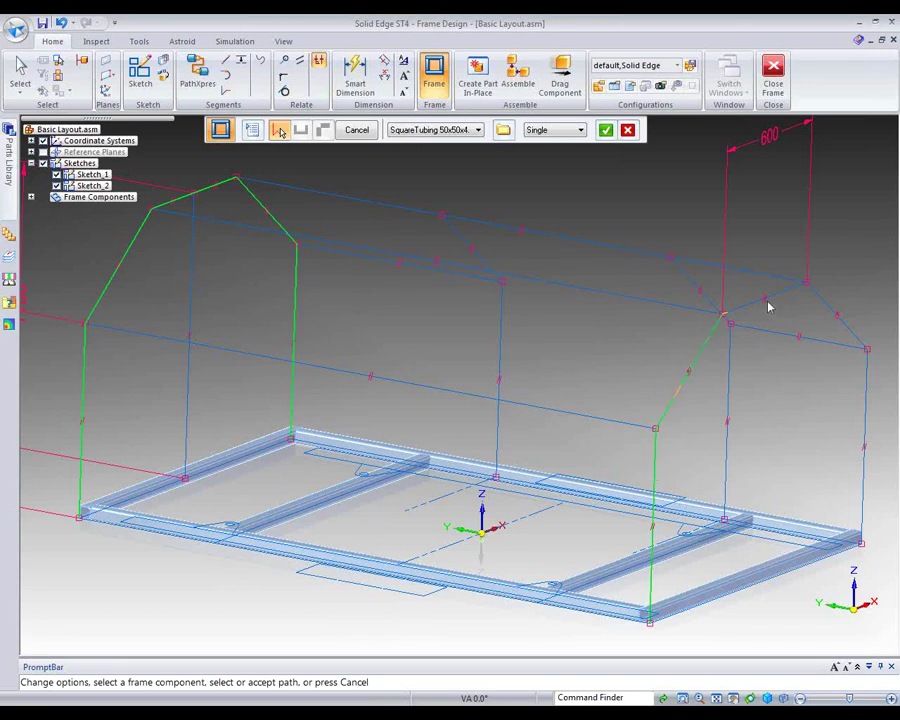
{"action": "left_click", "coordinate": [819, 297]}
{"action": "left_click", "coordinate": [855, 395]}
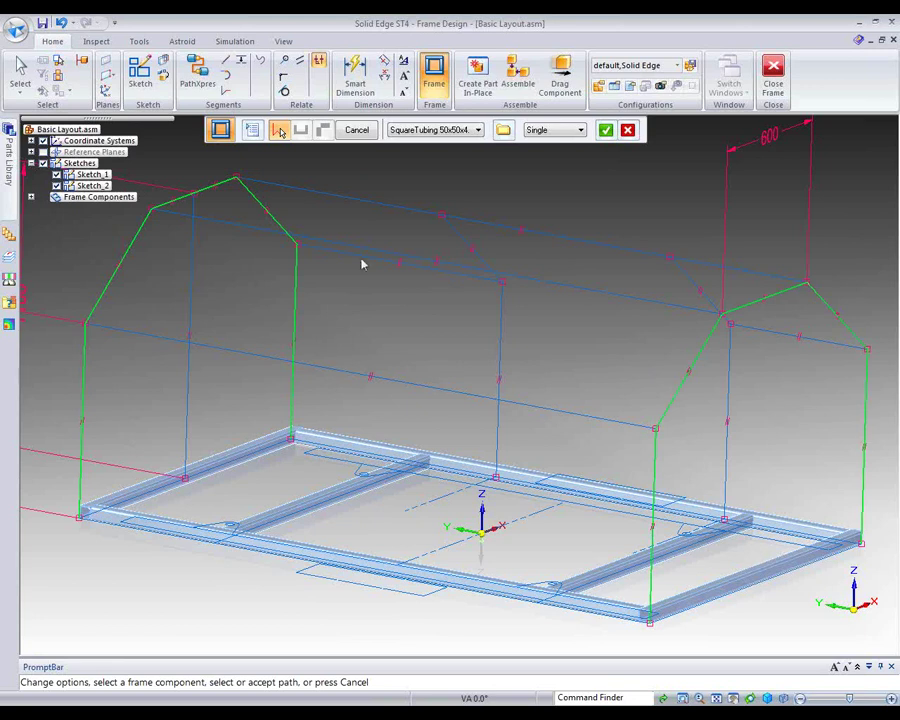
{"action": "left_click", "coordinate": [605, 130]}
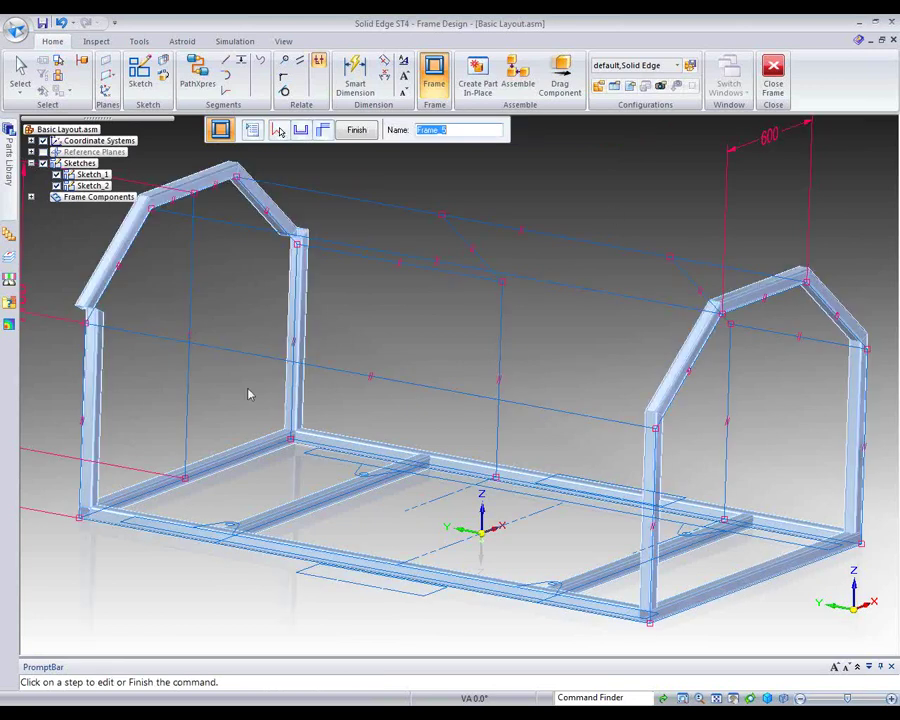
Open the cross sections of the top member and both sloping members of the positive Y end arch for positioning.
{"action": "left_click", "coordinate": [683, 697]}
{"action": "left_click_drag", "start_coordinate": [195, 364], "coordinate": [398, 394]}
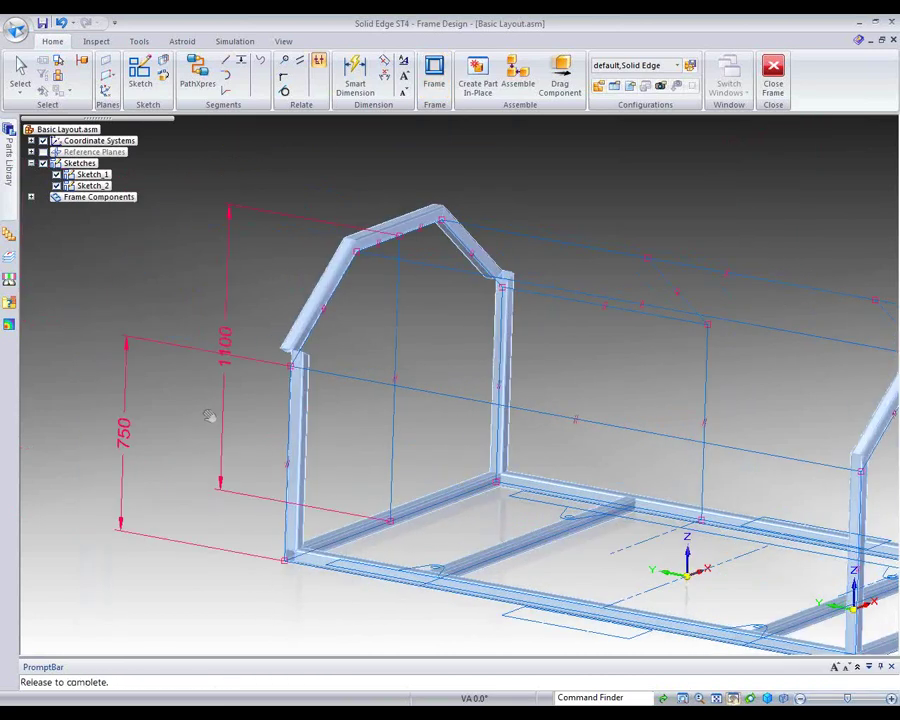
{"action": "middle_click_drag", "start_coordinate": [211, 416], "coordinate": [258, 399]}
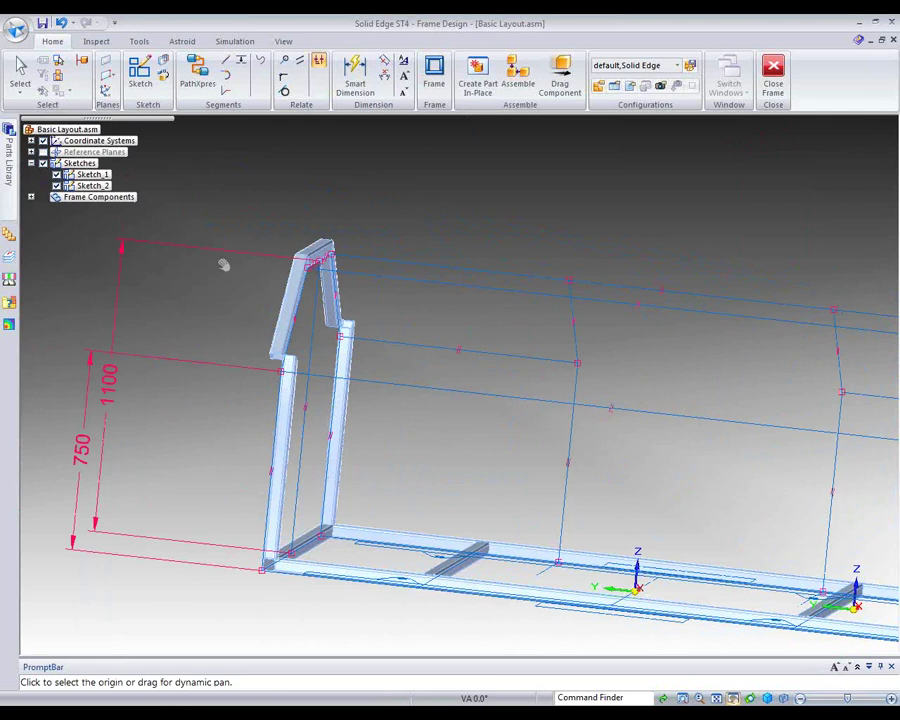
{"action": "key", "text": "Escape"}
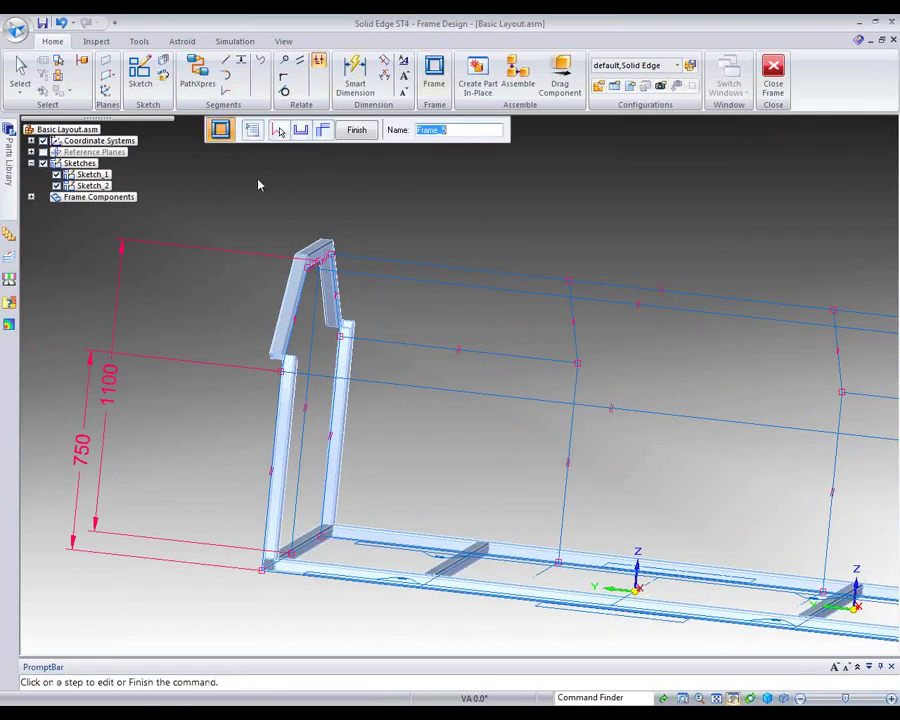
{"action": "left_click", "coordinate": [297, 128]}
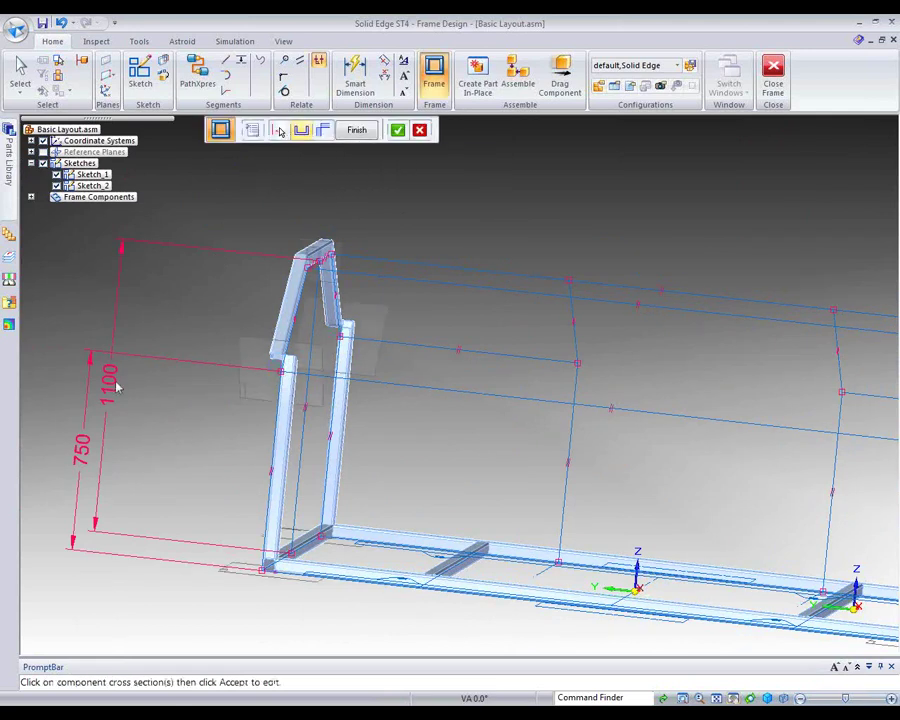
{"action": "left_click", "coordinate": [419, 132]}
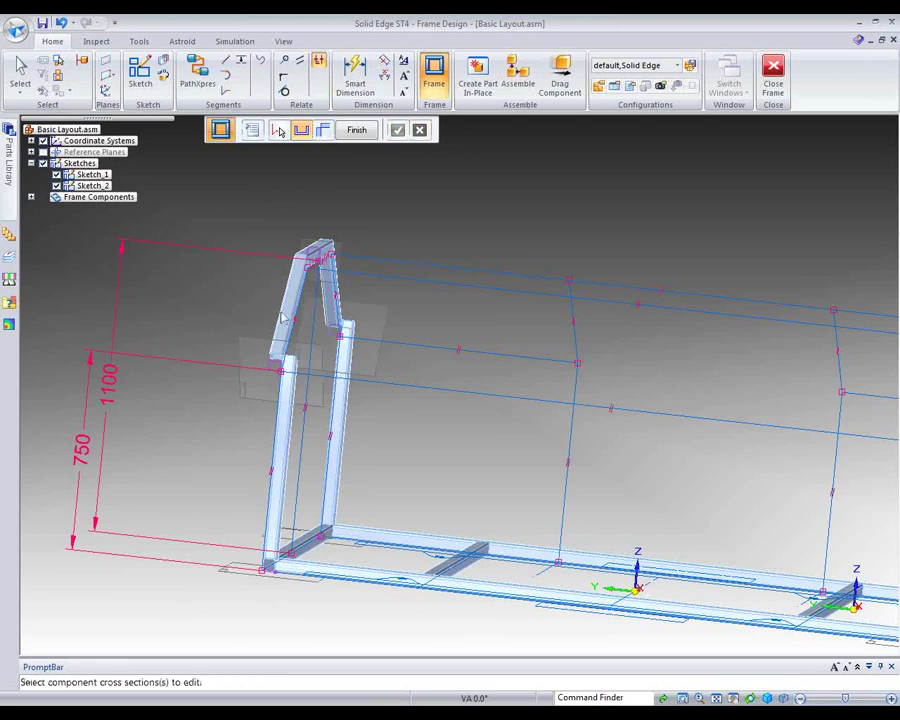
{"action": "left_click", "coordinate": [275, 364]}
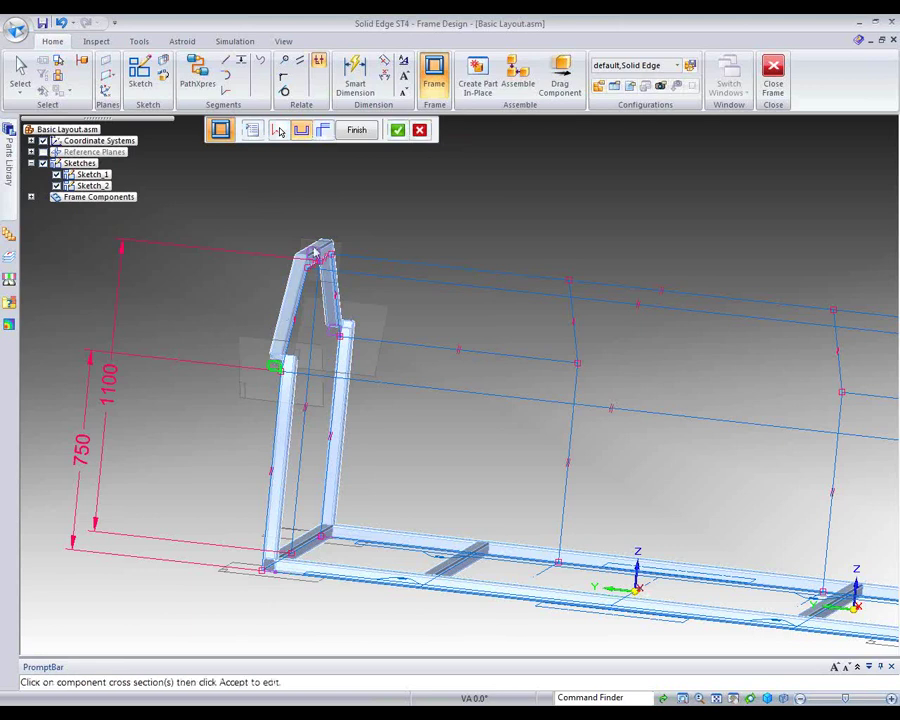
{"action": "left_click", "coordinate": [313, 253]}
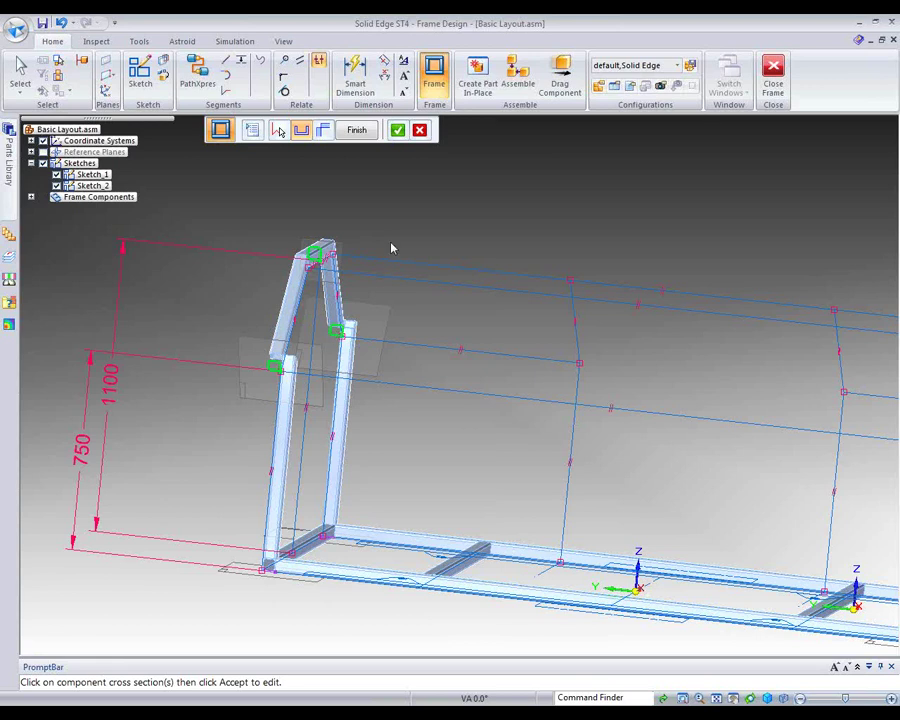
{"action": "left_click", "coordinate": [397, 130]}
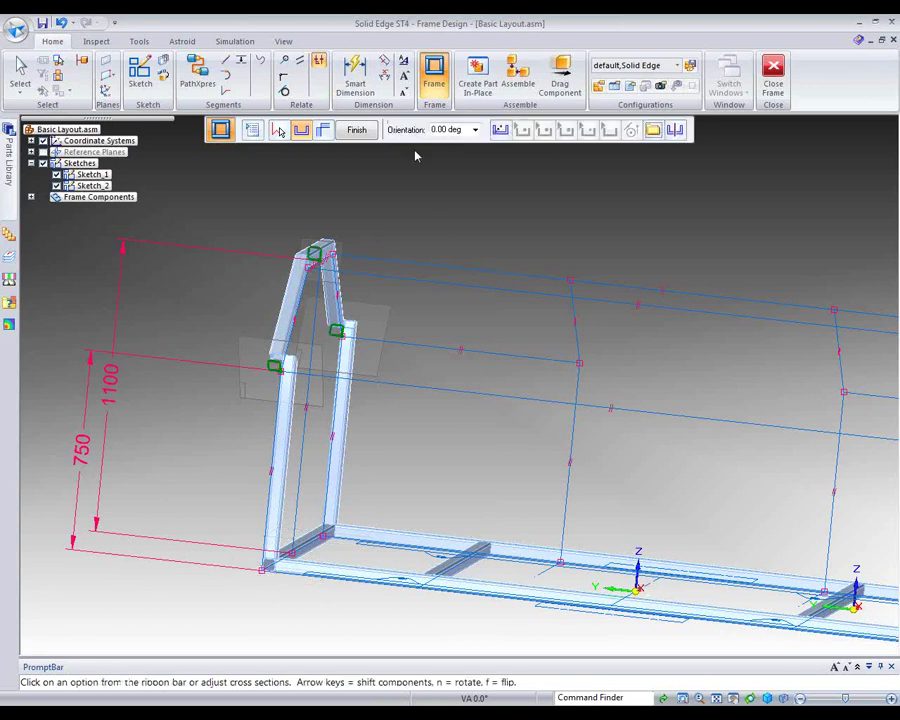
Shift the end arch's three upper cross sections into line with the arch's posts and finish that frame.
{"action": "key", "text": "Right"}
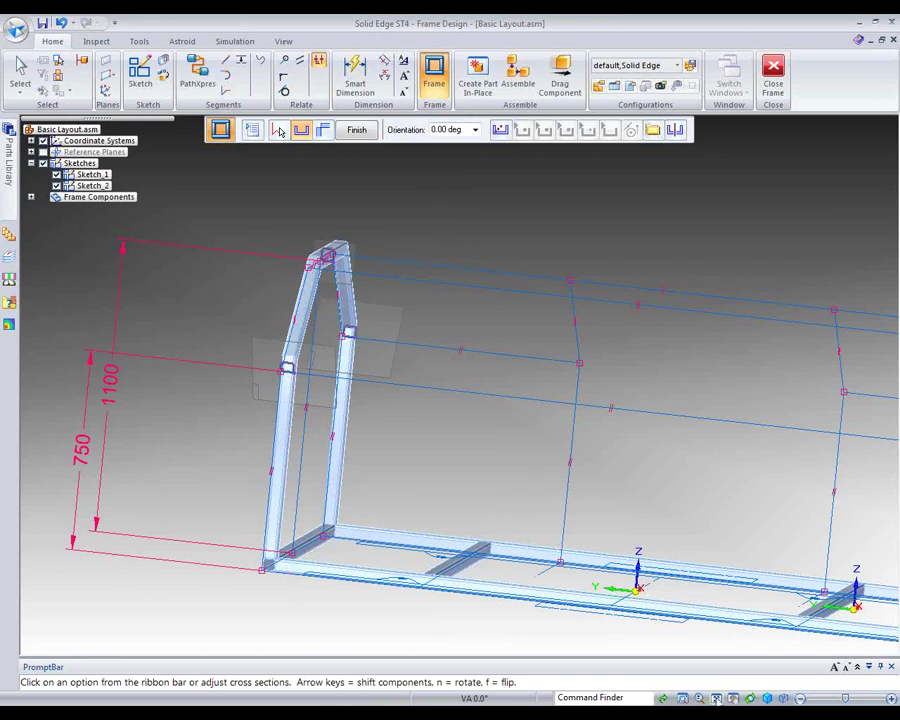
{"action": "left_click", "coordinate": [717, 698]}
{"action": "mouse_move", "coordinate": [457, 246]}
{"action": "middle_mouse_down"}
{"action": "mouse_move", "coordinate": [442, 231]}
{"action": "mouse_move", "coordinate": [414, 244]}
{"action": "middle_mouse_up"}
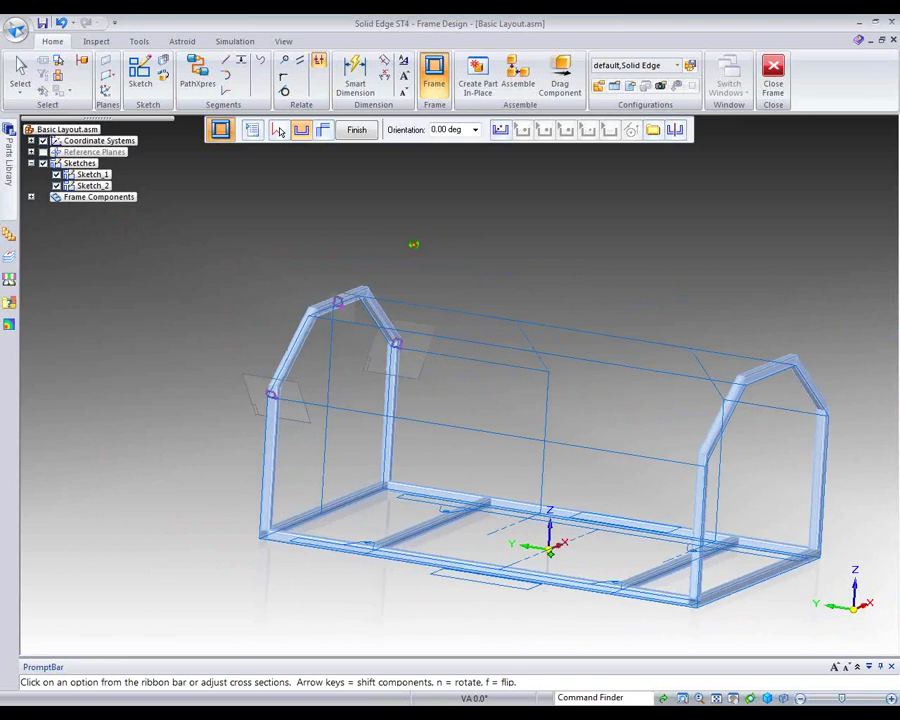
{"action": "right_click", "coordinate": [532, 251]}
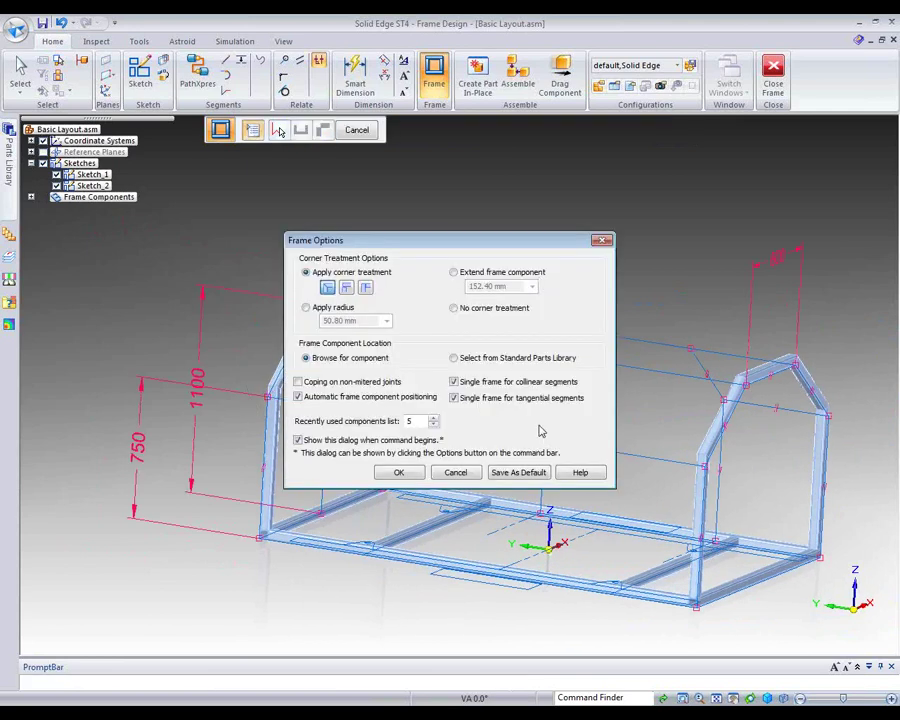
{"action": "left_click", "coordinate": [418, 476]}
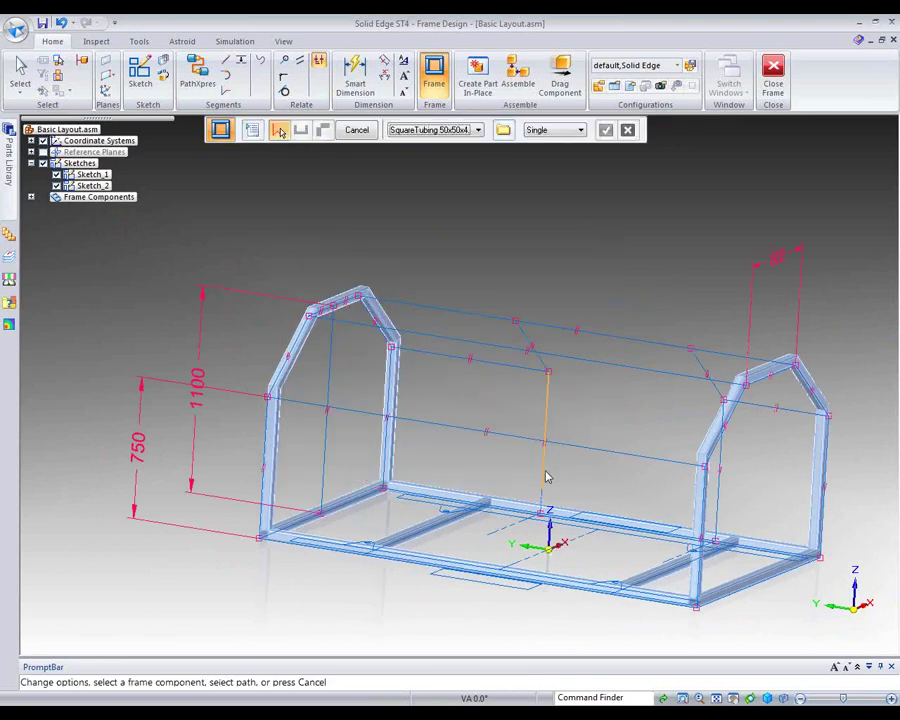
{"action": "left_click", "coordinate": [549, 418]}
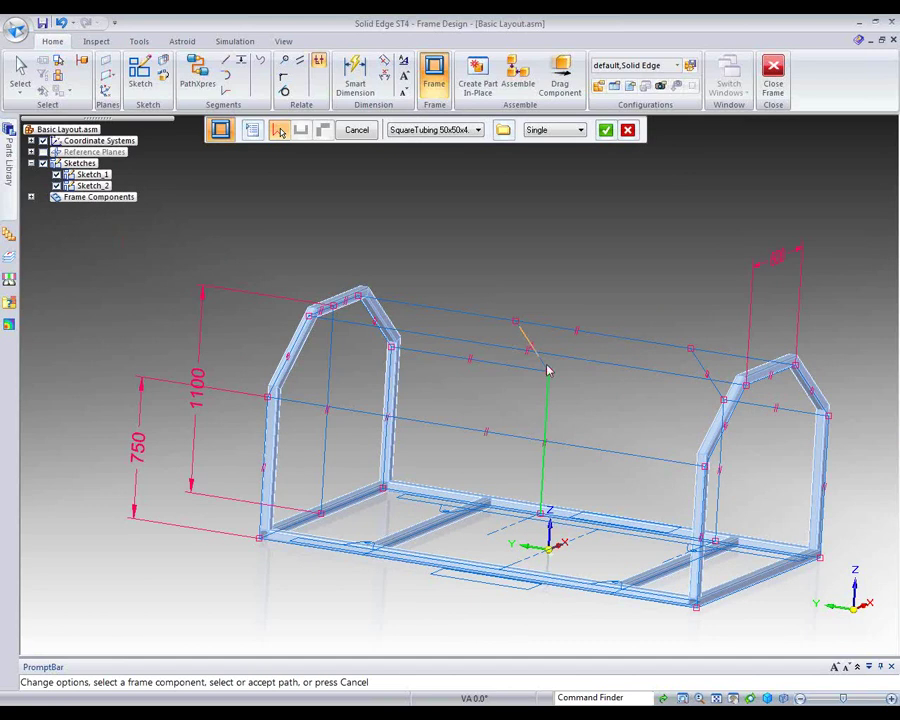
{"action": "left_click", "coordinate": [547, 369]}
{"action": "left_click", "coordinate": [717, 474]}
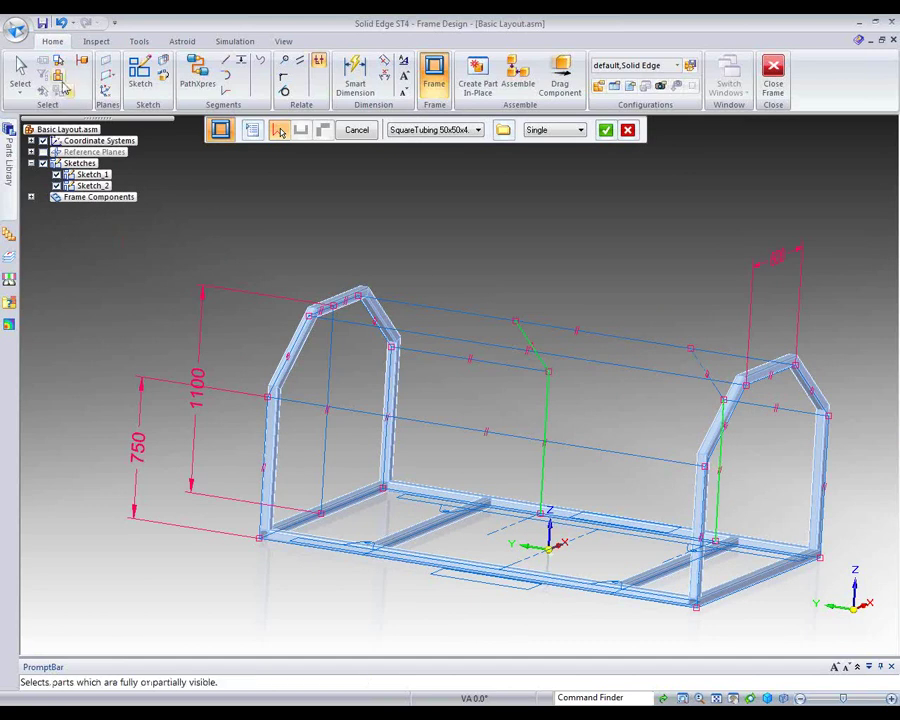
{"action": "left_click", "coordinate": [60, 22]}
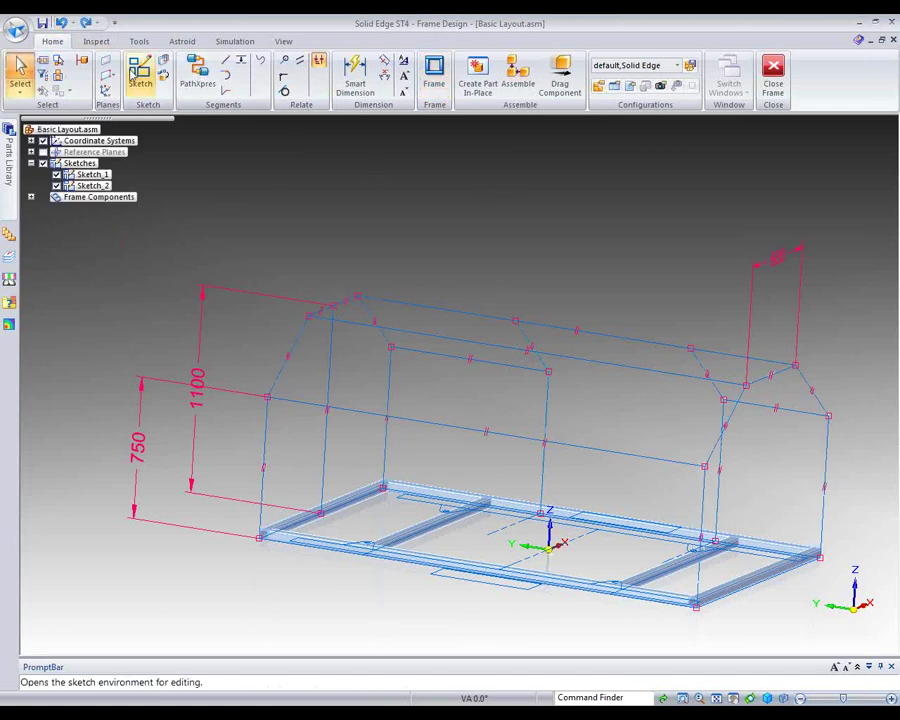
{"action": "left_click", "coordinate": [86, 22]}
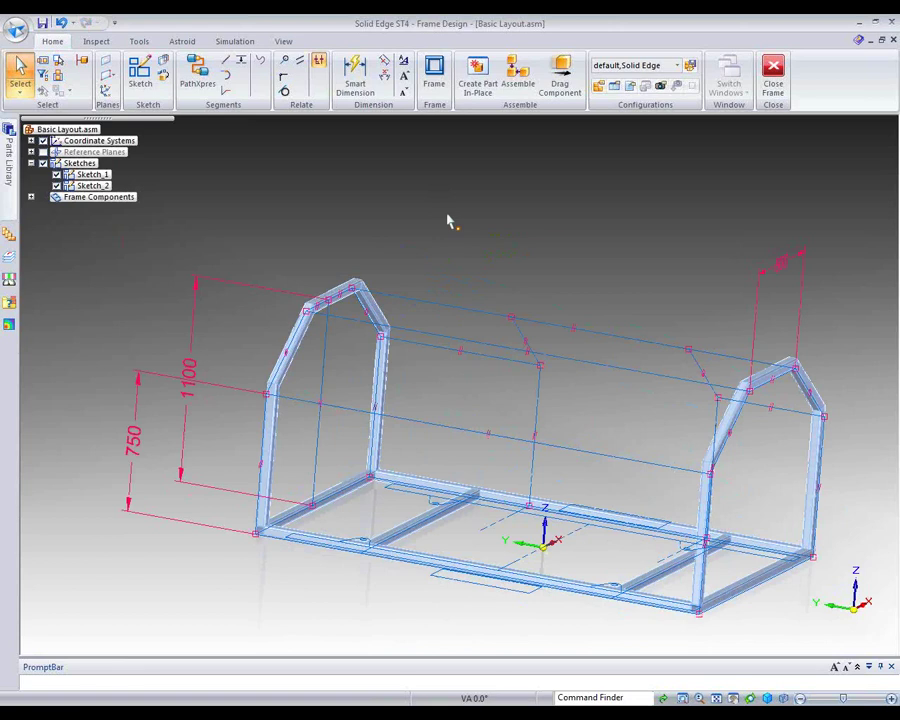
Create a SquareTubing 50x50x4 frame along three lengthwise sketch lines between the end arches: the two top lines and one shoulder line.
{"action": "left_click", "coordinate": [434, 72]}
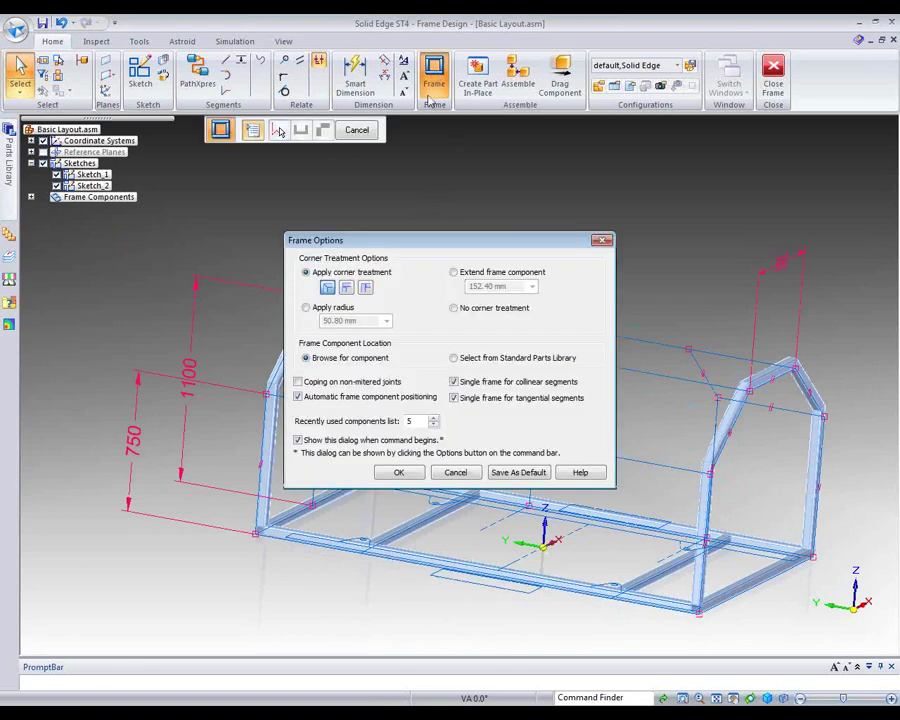
{"action": "left_click", "coordinate": [396, 472]}
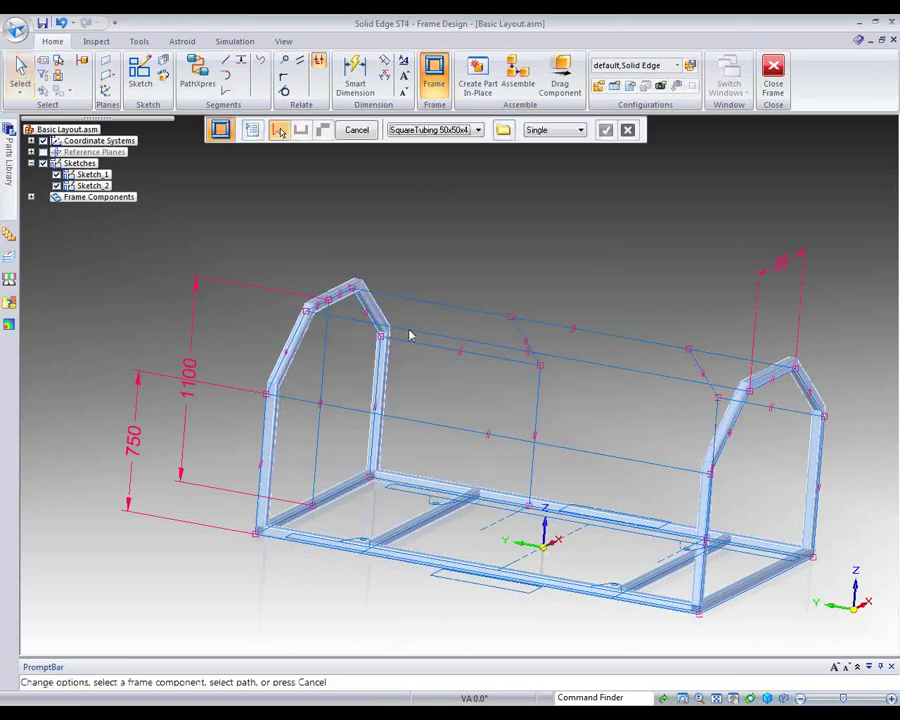
{"action": "left_click", "coordinate": [354, 321]}
{"action": "middle_click_drag", "start_coordinate": [549, 222], "coordinate": [368, 416]}
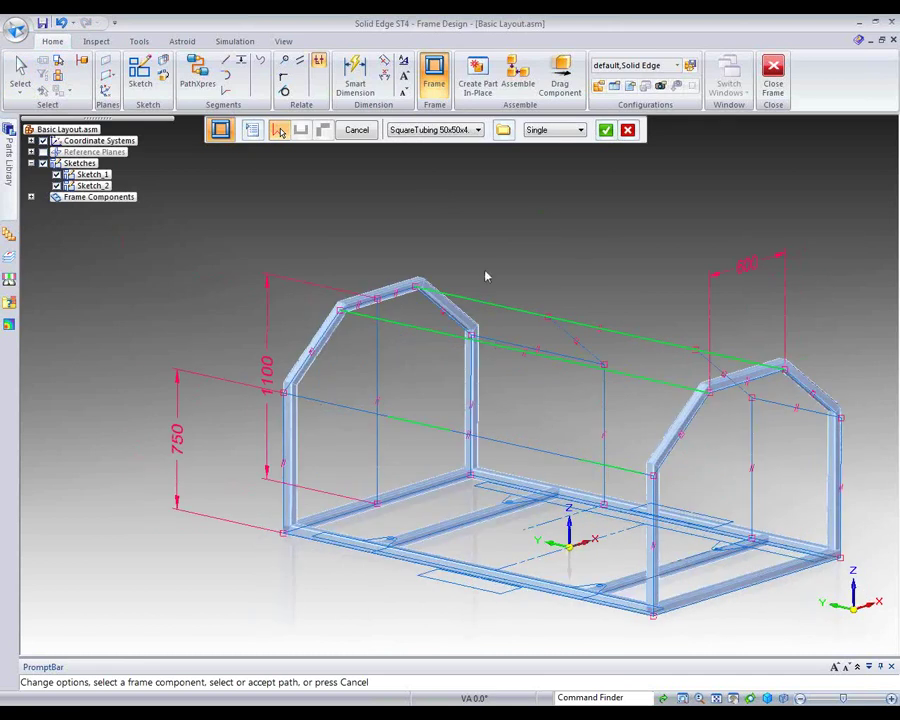
{"action": "middle_click_drag", "start_coordinate": [587, 231], "coordinate": [567, 228]}
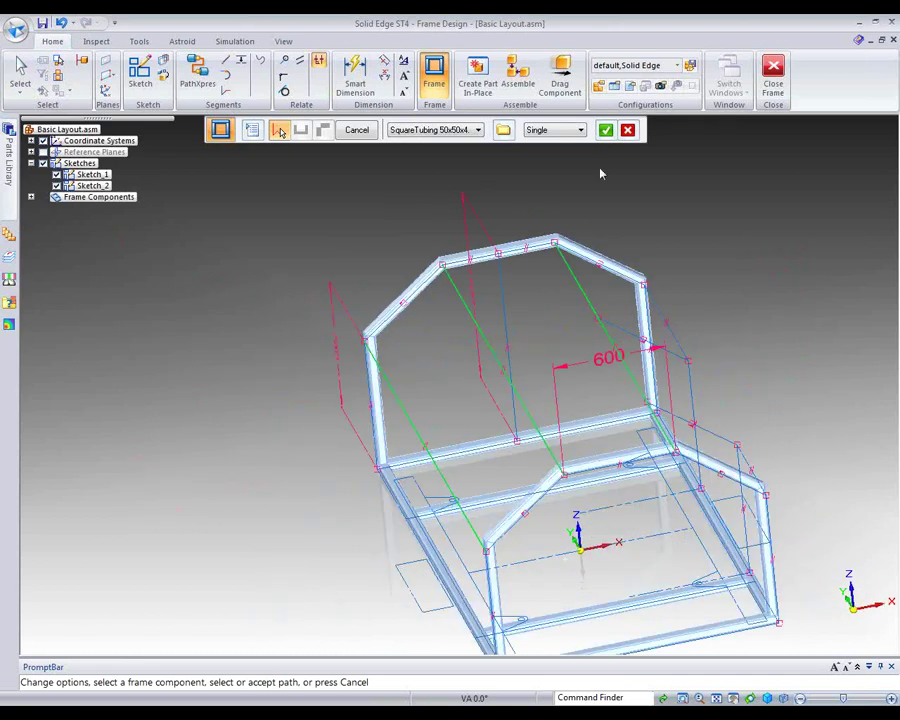
{"action": "left_click", "coordinate": [606, 129]}
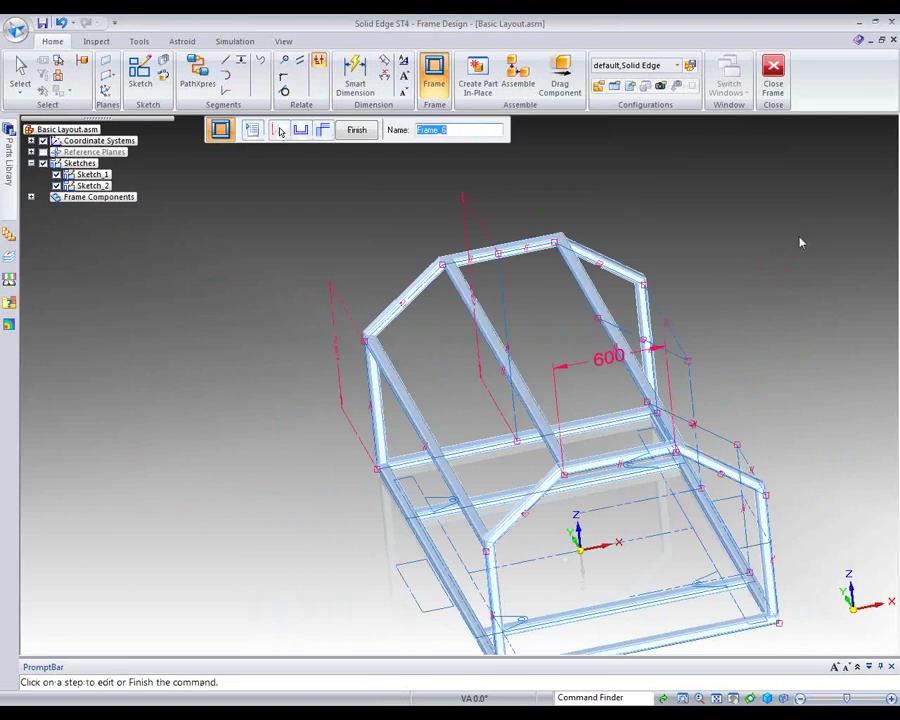
Open the cross section of the top lengthwise rail on the positive X side for editing.
{"action": "mouse_move", "coordinate": [794, 241]}
{"action": "middle_mouse_down"}
{"action": "mouse_move", "coordinate": [737, 227]}
{"action": "mouse_move", "coordinate": [757, 235]}
{"action": "mouse_move", "coordinate": [794, 220]}
{"action": "mouse_move", "coordinate": [753, 217]}
{"action": "mouse_move", "coordinate": [624, 289]}
{"action": "middle_mouse_up"}
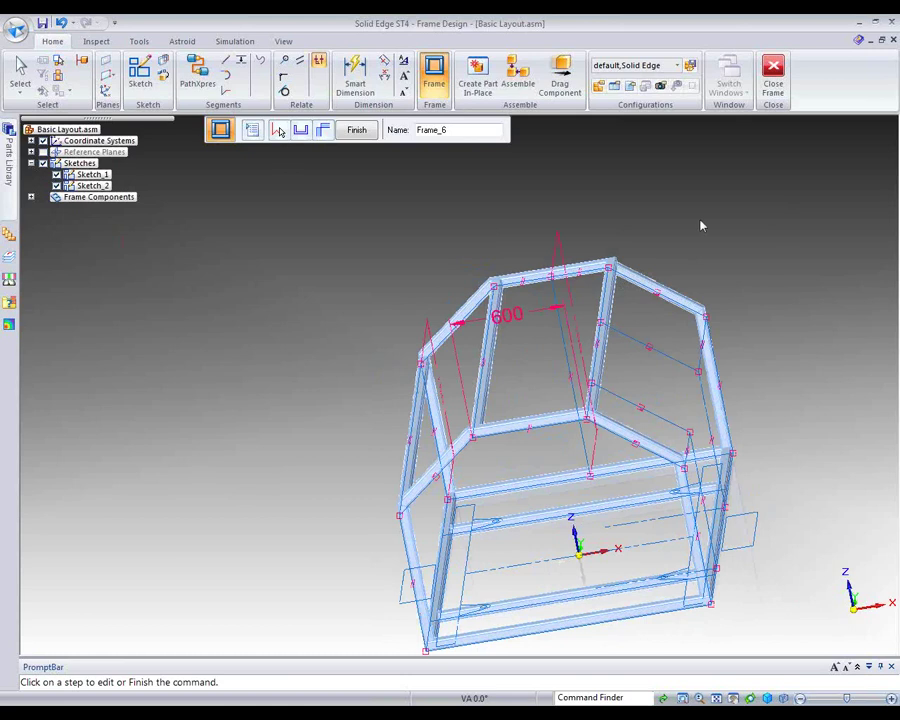
{"action": "mouse_move", "coordinate": [701, 226]}
{"action": "middle_mouse_down"}
{"action": "mouse_move", "coordinate": [715, 199]}
{"action": "mouse_move", "coordinate": [679, 217]}
{"action": "mouse_move", "coordinate": [710, 230]}
{"action": "middle_mouse_up"}
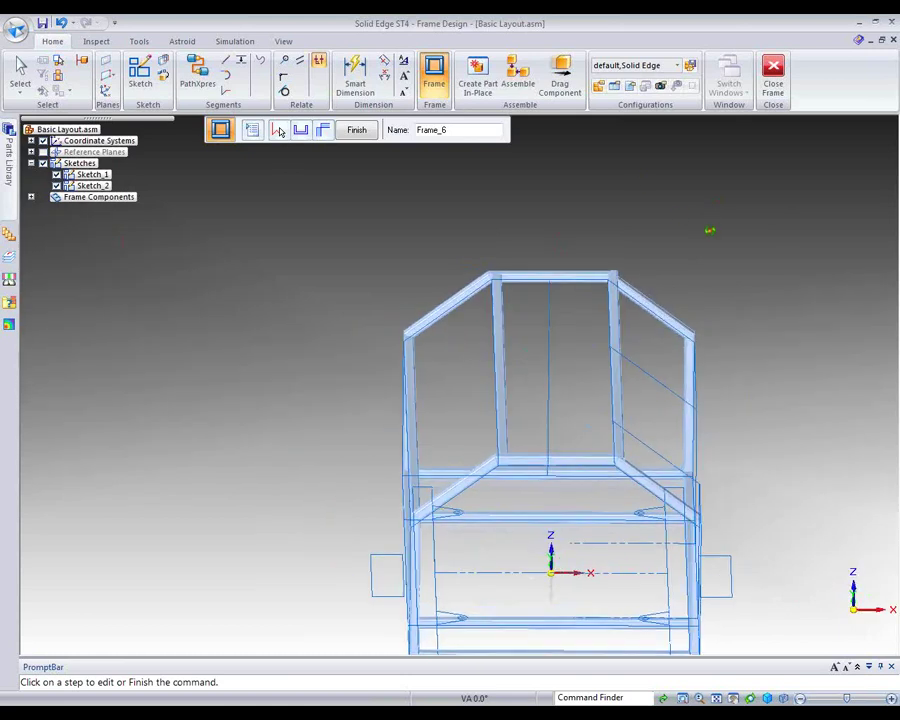
{"action": "scroll", "coordinate": [643, 254], "scroll_direction": "up", "scroll_amount": 5}
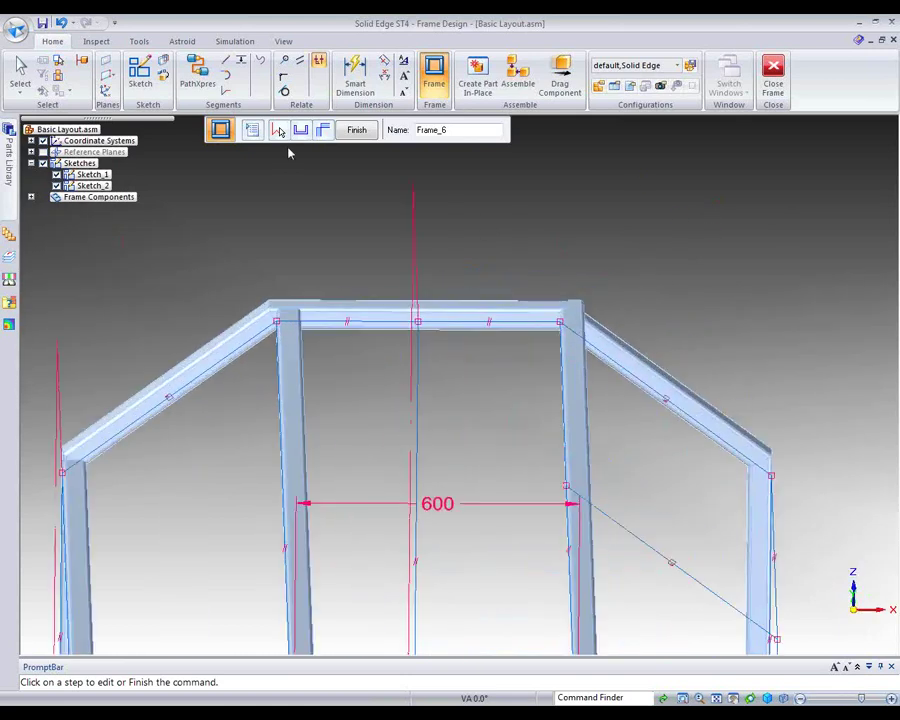
{"action": "left_click", "coordinate": [300, 130]}
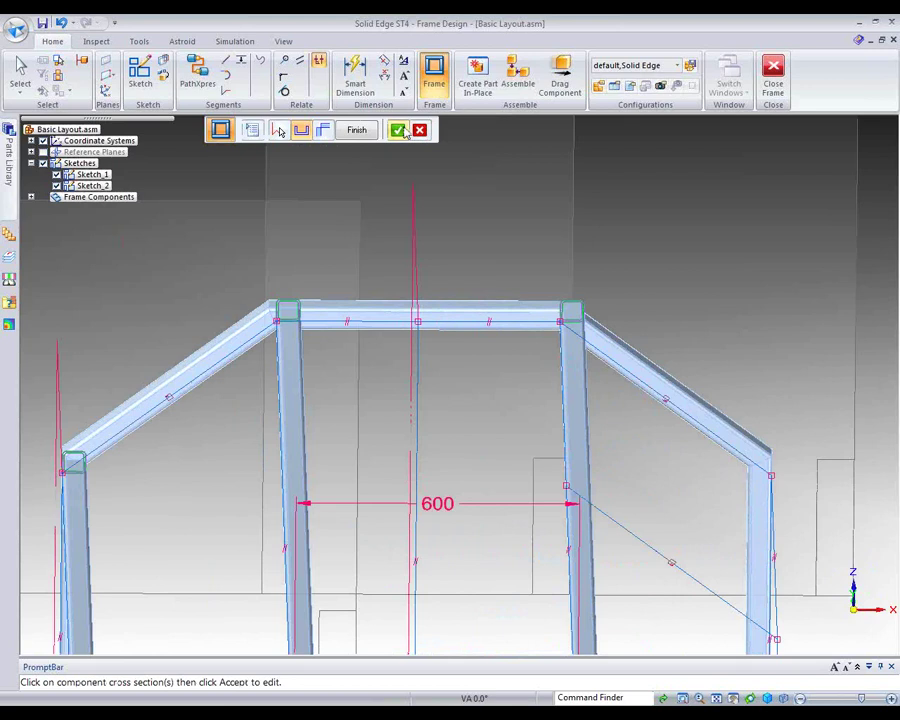
{"action": "left_click", "coordinate": [570, 312]}
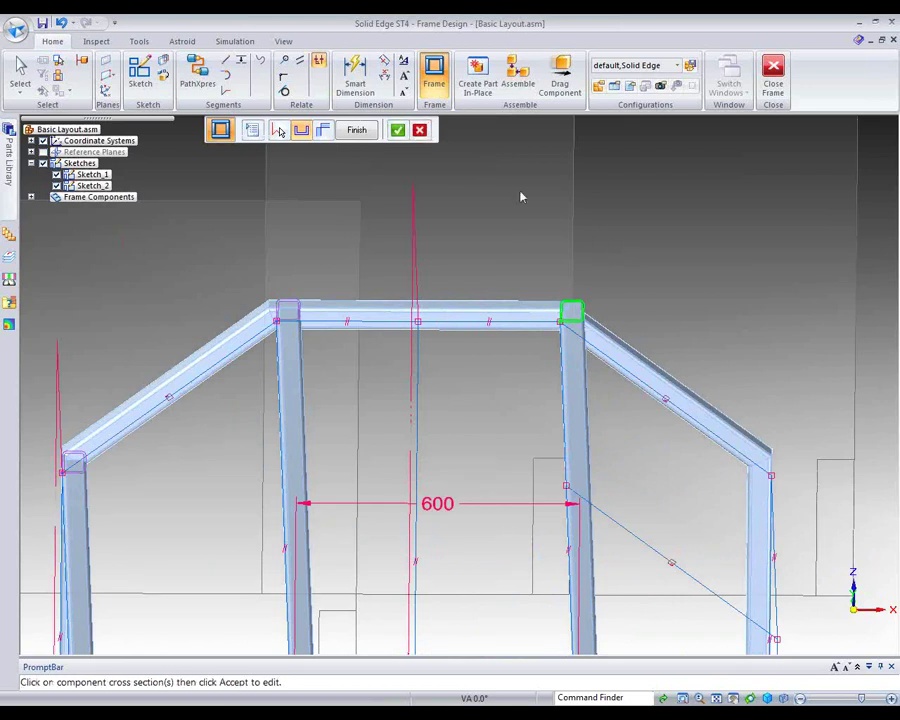
{"action": "left_click", "coordinate": [397, 130]}
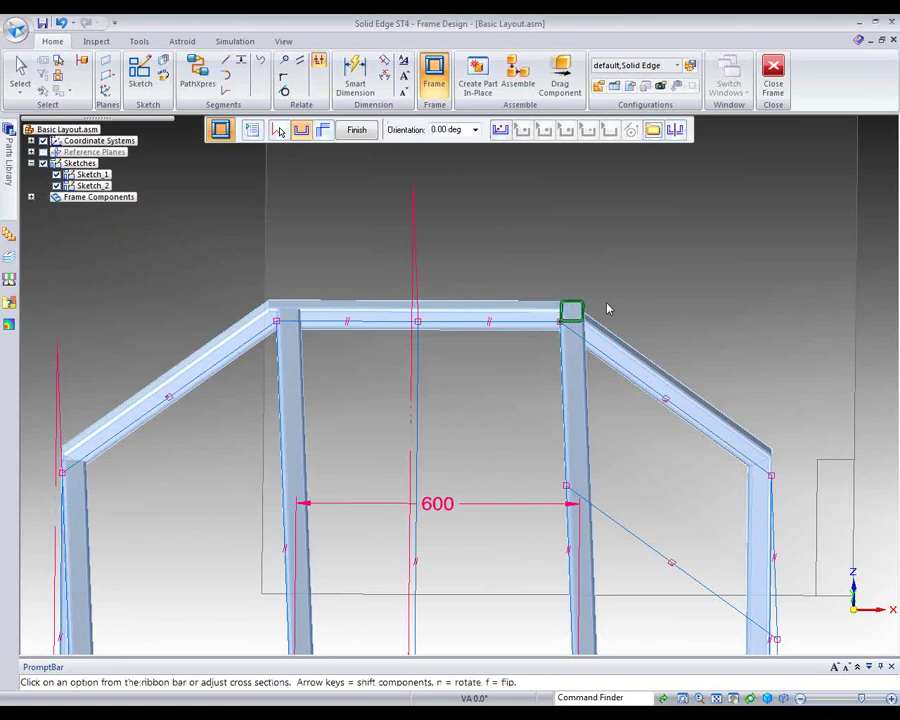
{"action": "scroll", "coordinate": [607, 308], "scroll_direction": "up", "scroll_amount": 3}
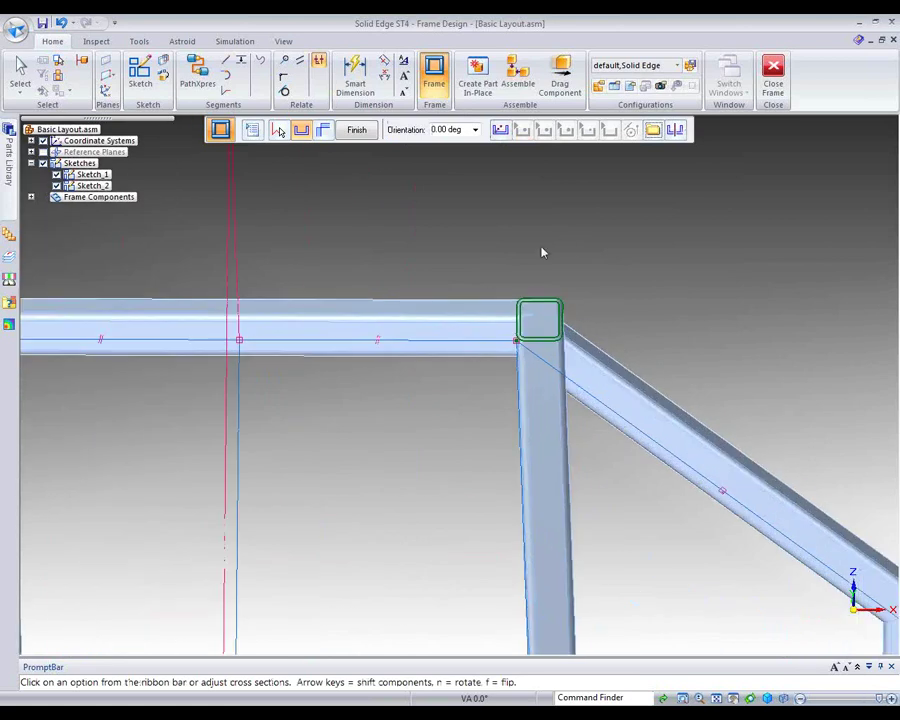
Set the rail's cross-section origin to the vertex beside its lower-left corner.
{"action": "left_click", "coordinate": [499, 131]}
{"action": "left_click", "coordinate": [610, 133]}
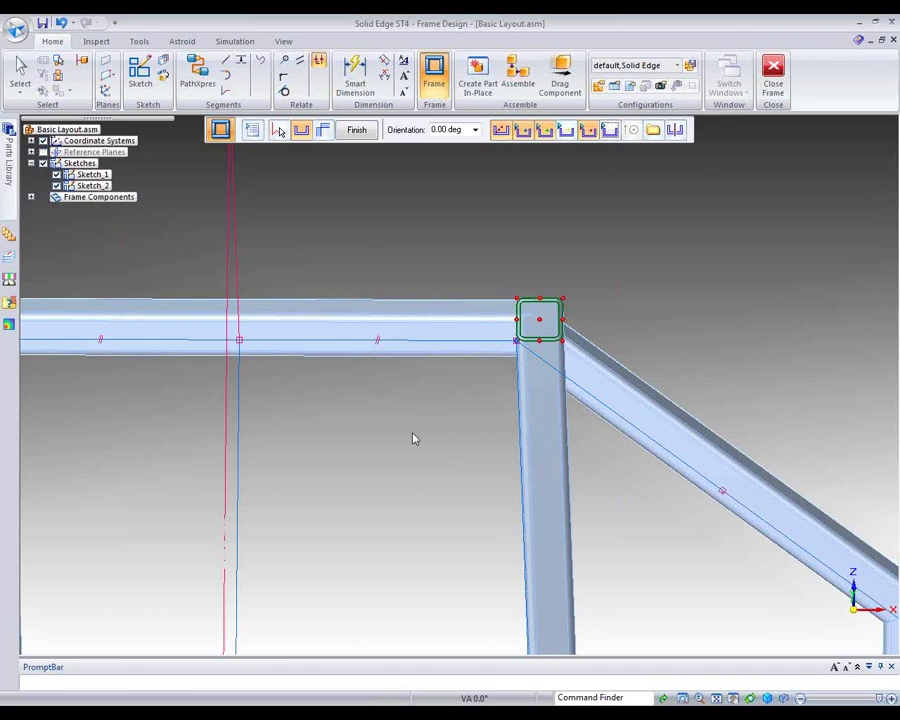
{"action": "scroll", "coordinate": [415, 438], "scroll_direction": "up", "scroll_amount": 2}
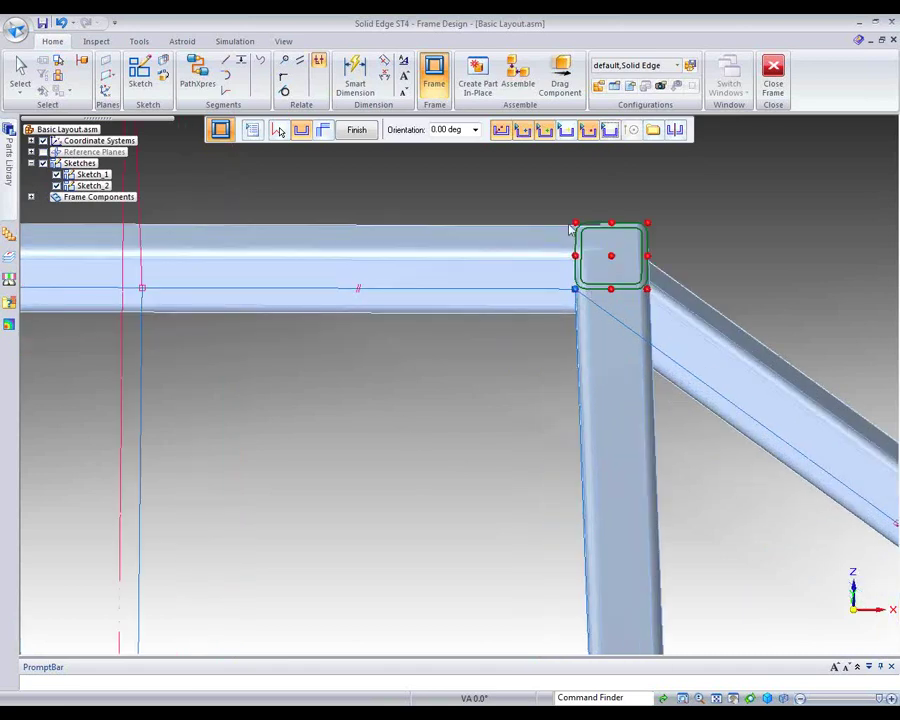
{"action": "left_click", "coordinate": [610, 129]}
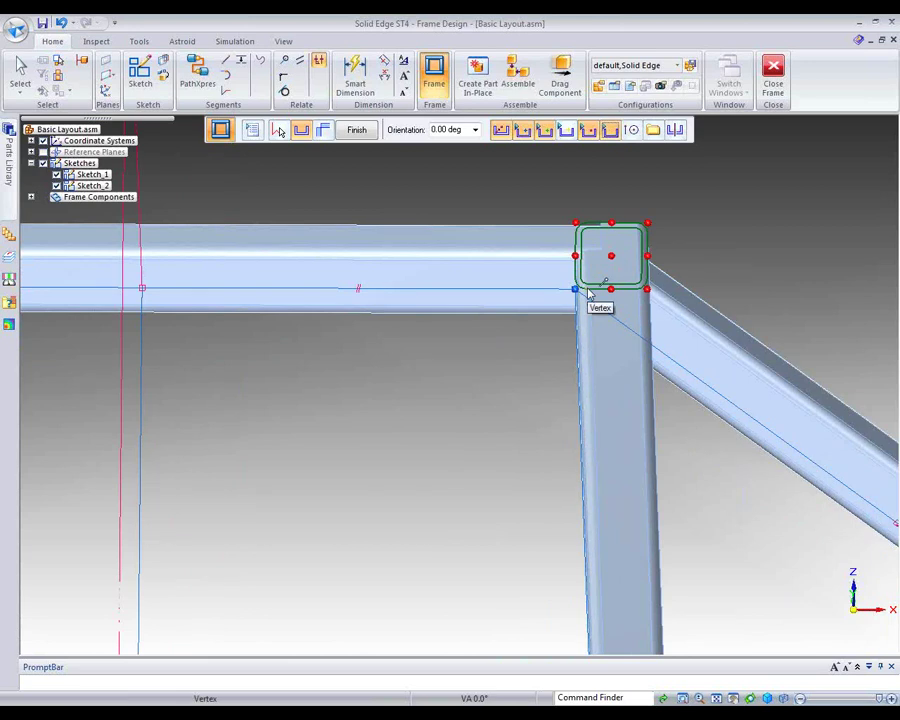
{"action": "left_click", "coordinate": [588, 291]}
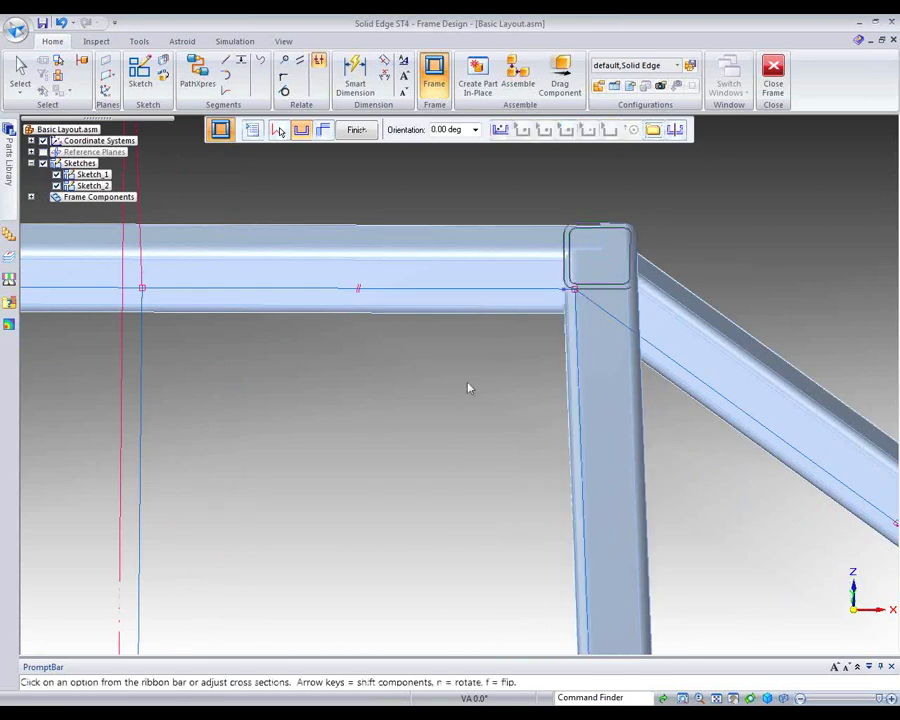
Set the rail's cross-section origin to its lower-right corner keypoint and finish the lengthwise rail frame.
{"action": "mouse_move", "coordinate": [750, 215]}
{"action": "middle_mouse_down"}
{"action": "mouse_move", "coordinate": [734, 223]}
{"action": "mouse_move", "coordinate": [750, 201]}
{"action": "middle_mouse_up"}
{"action": "left_click", "coordinate": [610, 131]}
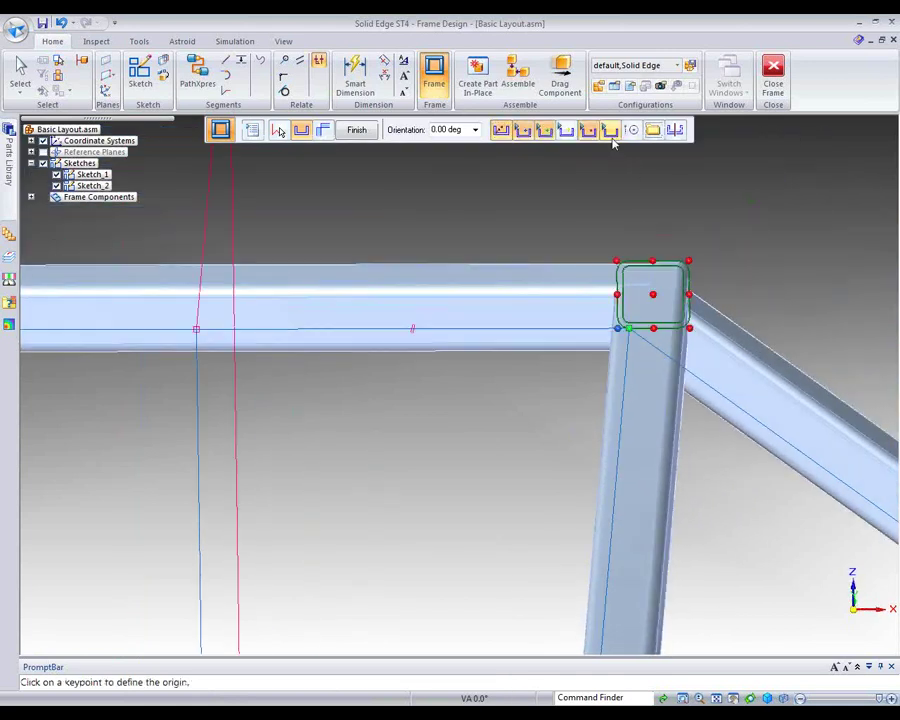
{"action": "left_click", "coordinate": [690, 330]}
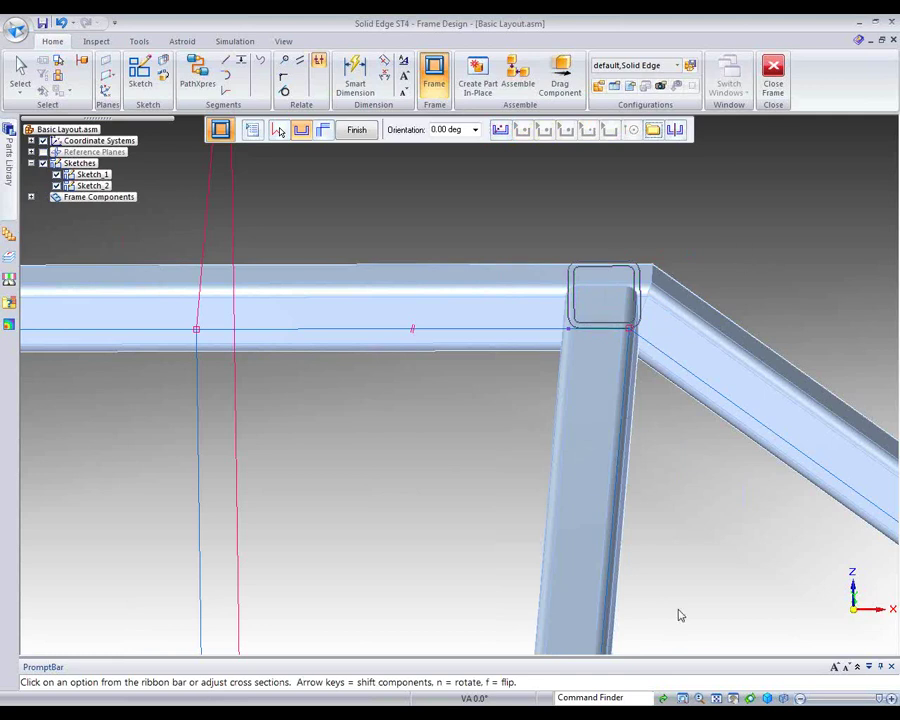
{"action": "left_click", "coordinate": [716, 698]}
{"action": "middle_click_drag", "start_coordinate": [759, 267], "coordinate": [668, 363]}
{"action": "left_click", "coordinate": [555, 418]}
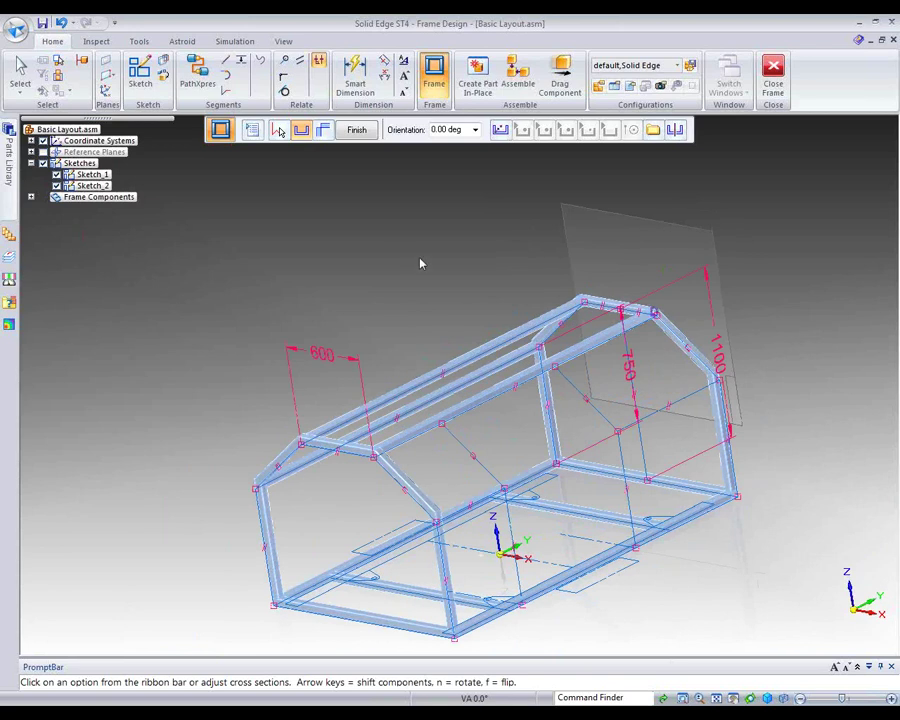
{"action": "left_click", "coordinate": [356, 129]}
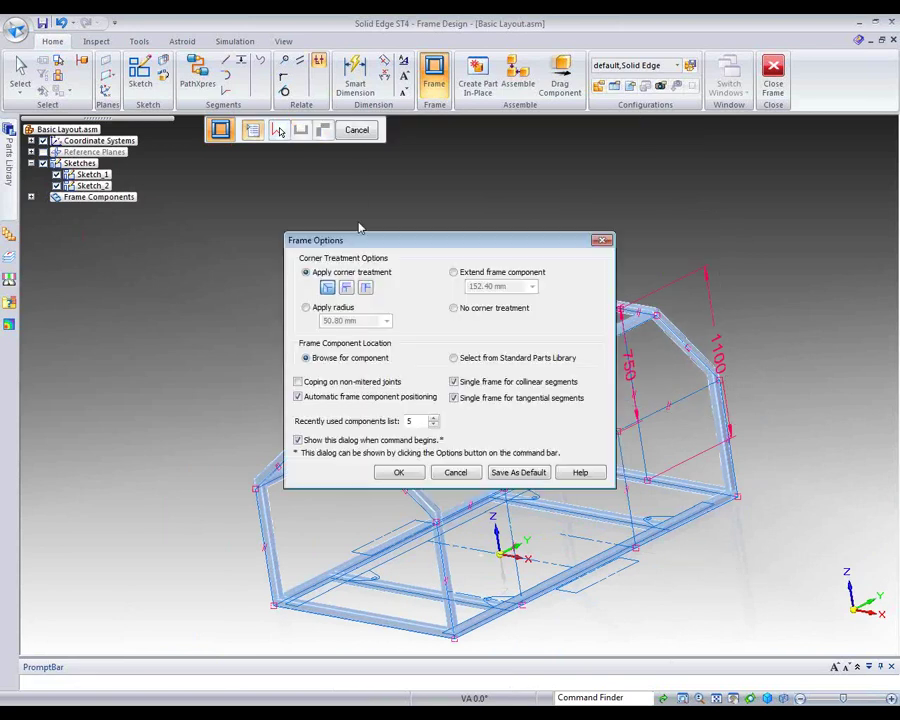
Enable coping on non-mitered joints in the frame options.
{"action": "left_click", "coordinate": [398, 474]}
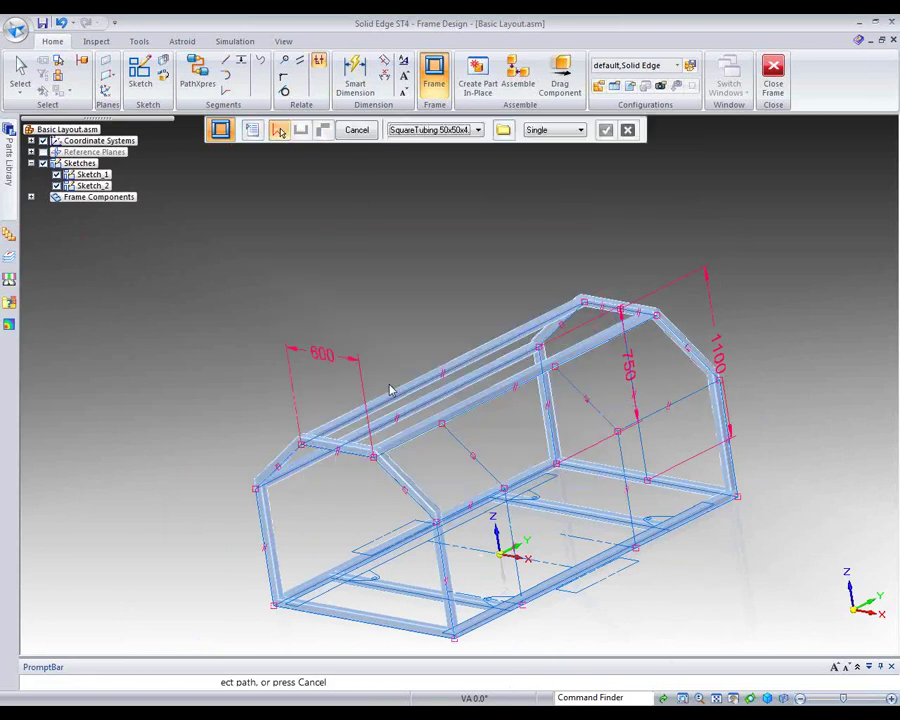
{"action": "left_click", "coordinate": [252, 131]}
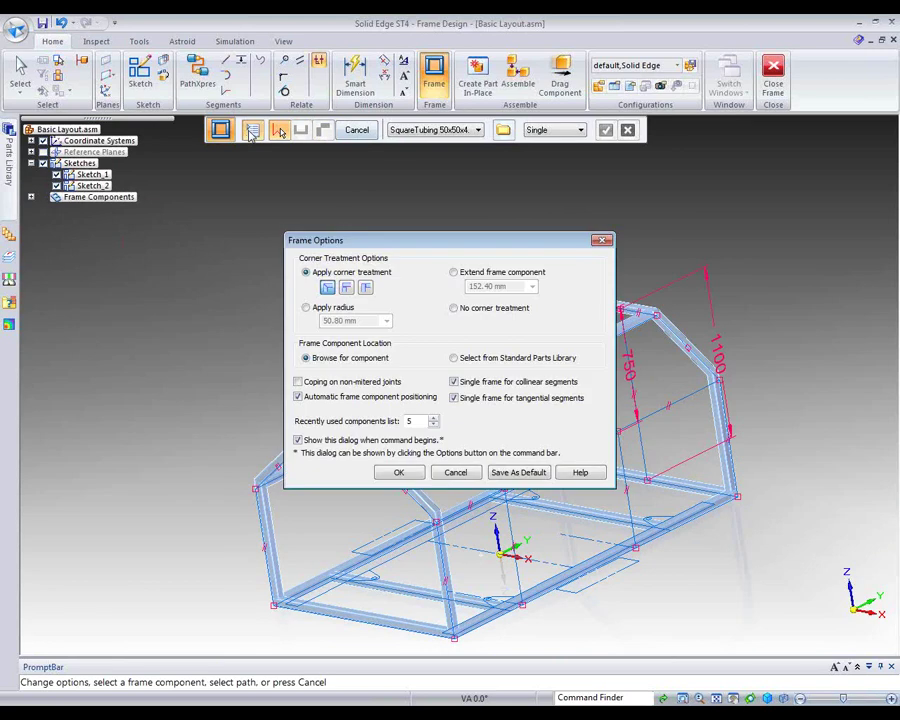
{"action": "left_click", "coordinate": [299, 382]}
{"action": "left_click", "coordinate": [400, 471]}
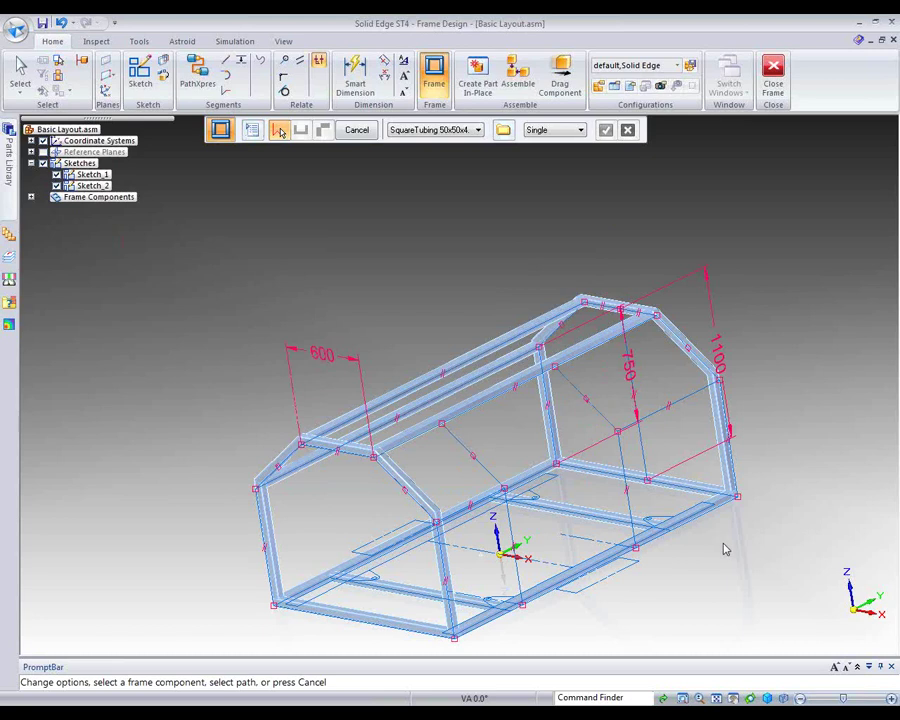
Create a SquareTubing 50x50x4 frame along the two intermediate side paths, each with a sloped segment and a vertical post.
{"action": "left_click", "coordinate": [620, 446]}
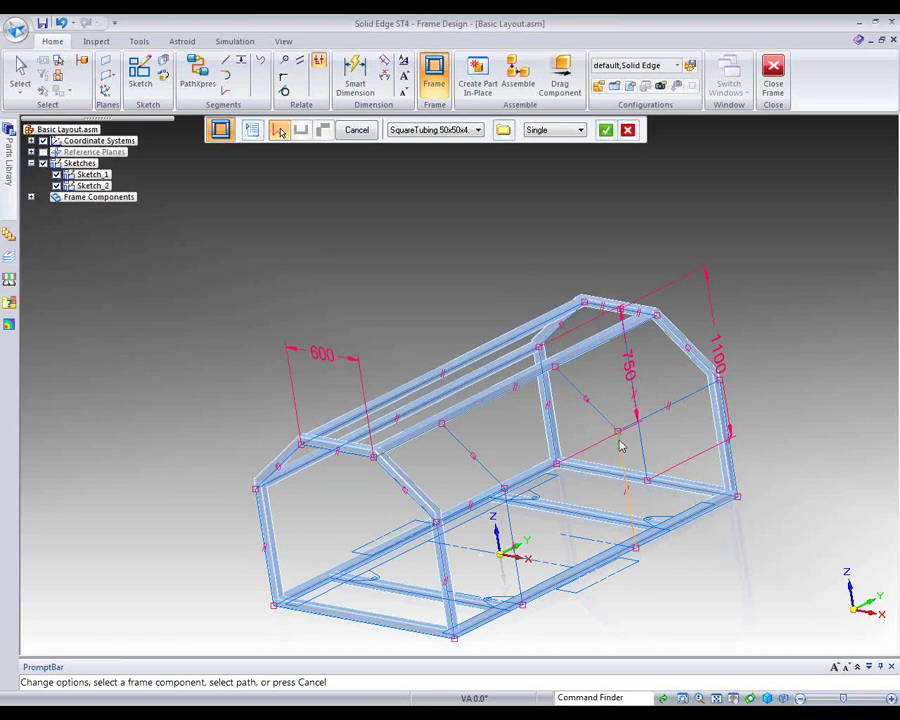
{"action": "left_click", "coordinate": [483, 467]}
{"action": "left_click", "coordinate": [508, 521]}
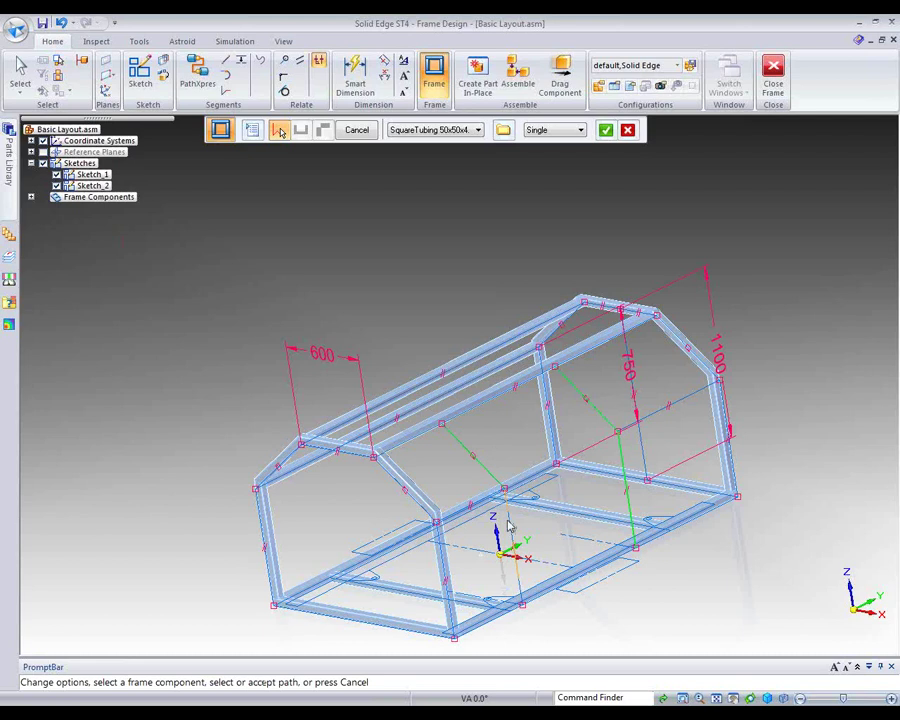
{"action": "left_click", "coordinate": [605, 130]}
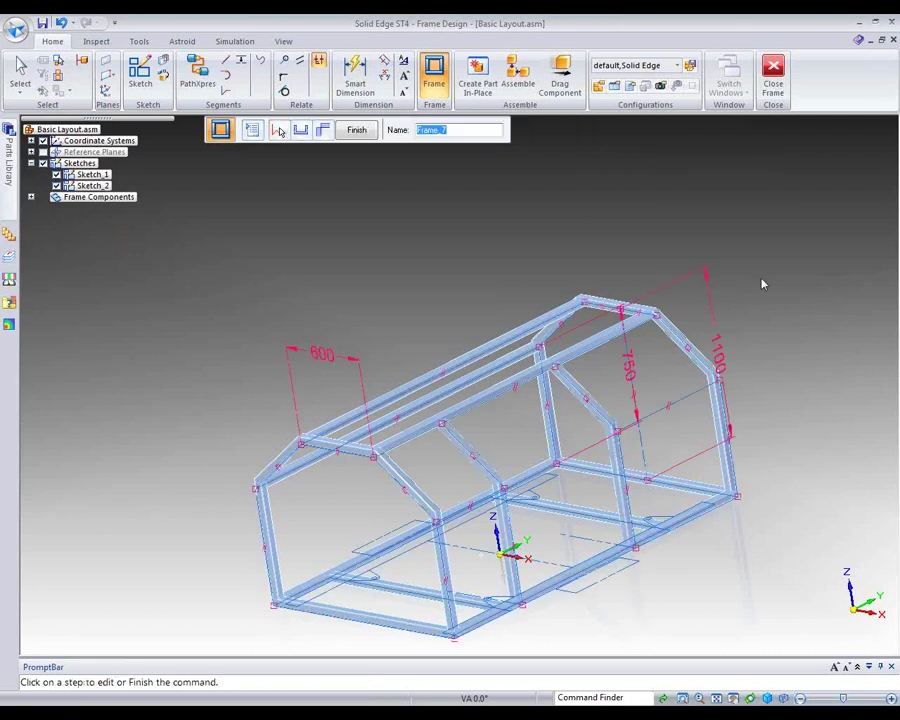
{"action": "middle_click_drag", "start_coordinate": [849, 268], "coordinate": [773, 293]}
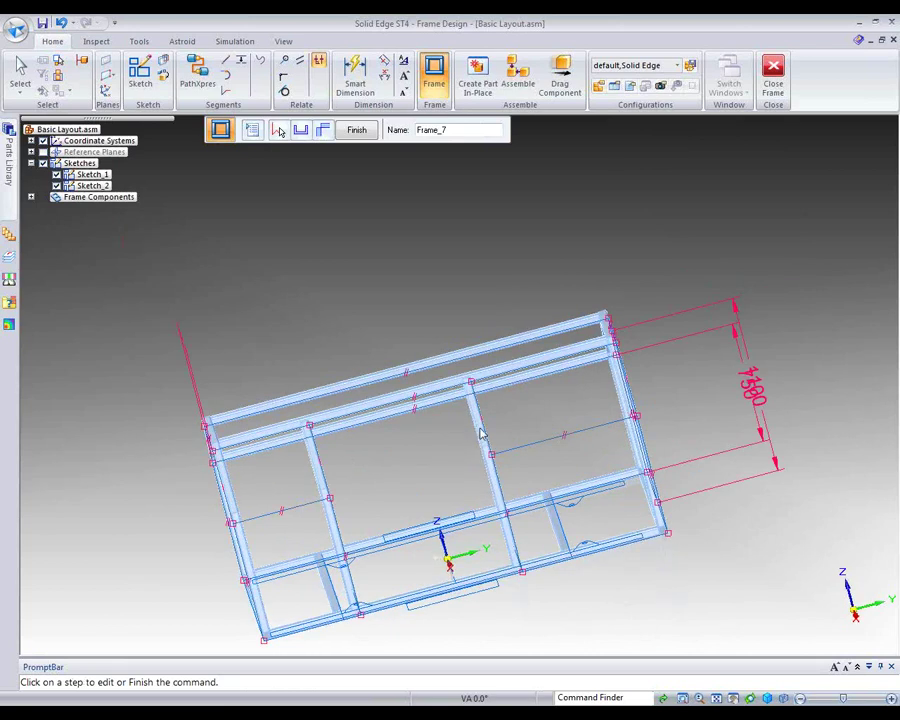
Shift the sloped member and post cross sections of the +Y intermediate frame to the +Y side of their path and finish the frame.
{"action": "scroll", "coordinate": [478, 430], "scroll_direction": "up", "scroll_amount": 4}
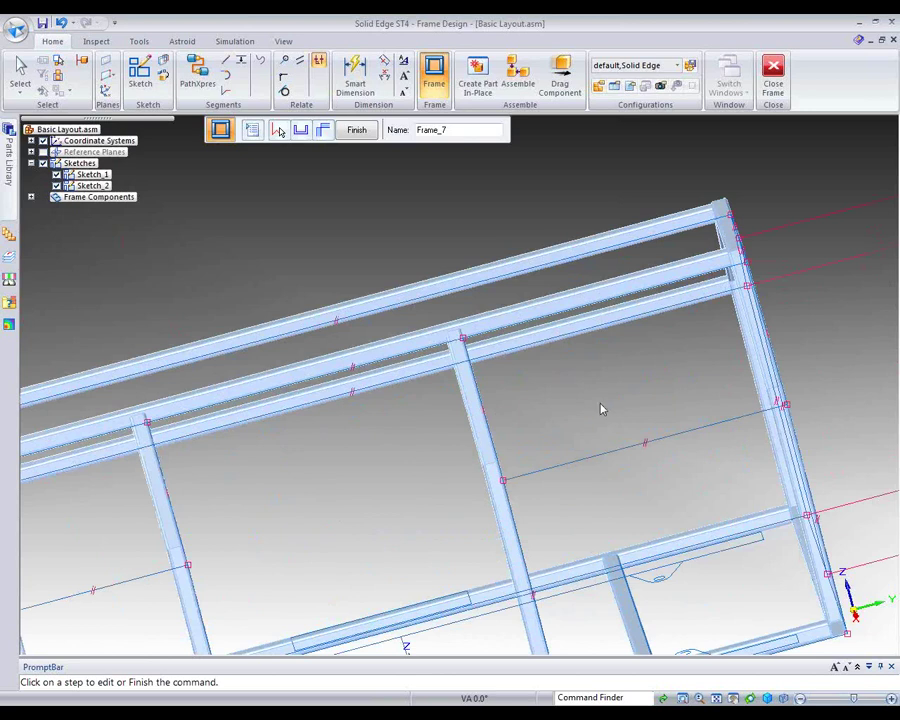
{"action": "scroll", "coordinate": [612, 408], "scroll_direction": "down", "scroll_amount": 3}
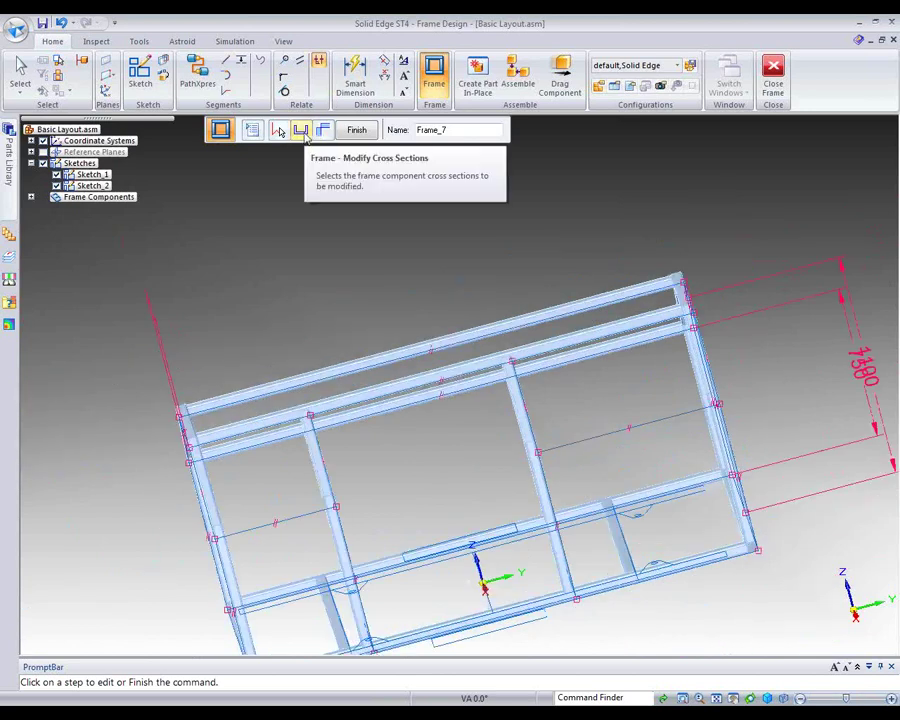
{"action": "left_click", "coordinate": [302, 133]}
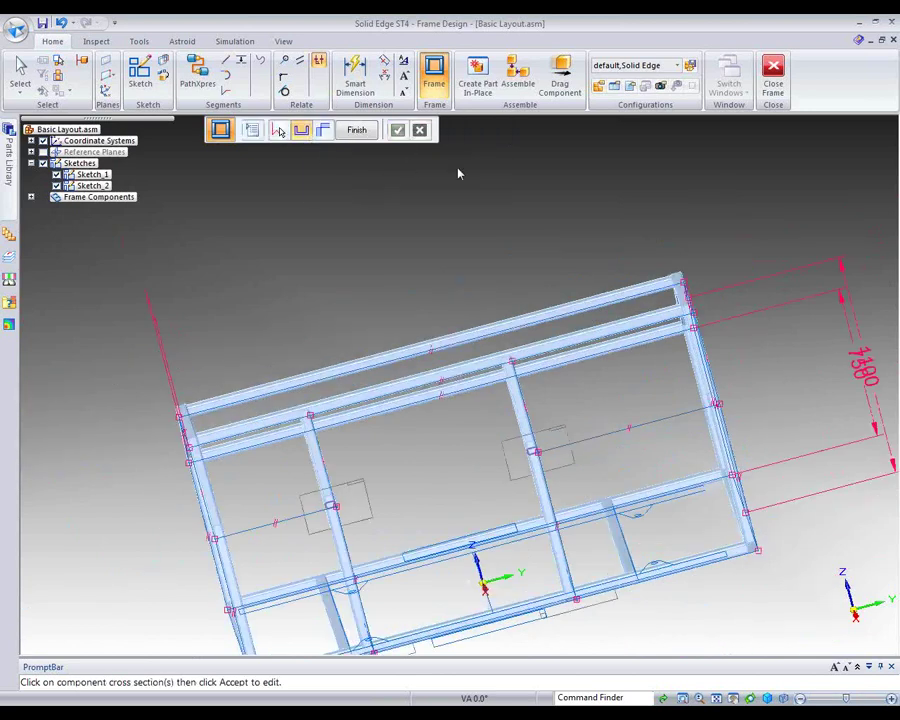
{"action": "left_click", "coordinate": [533, 452]}
{"action": "left_click", "coordinate": [575, 600]}
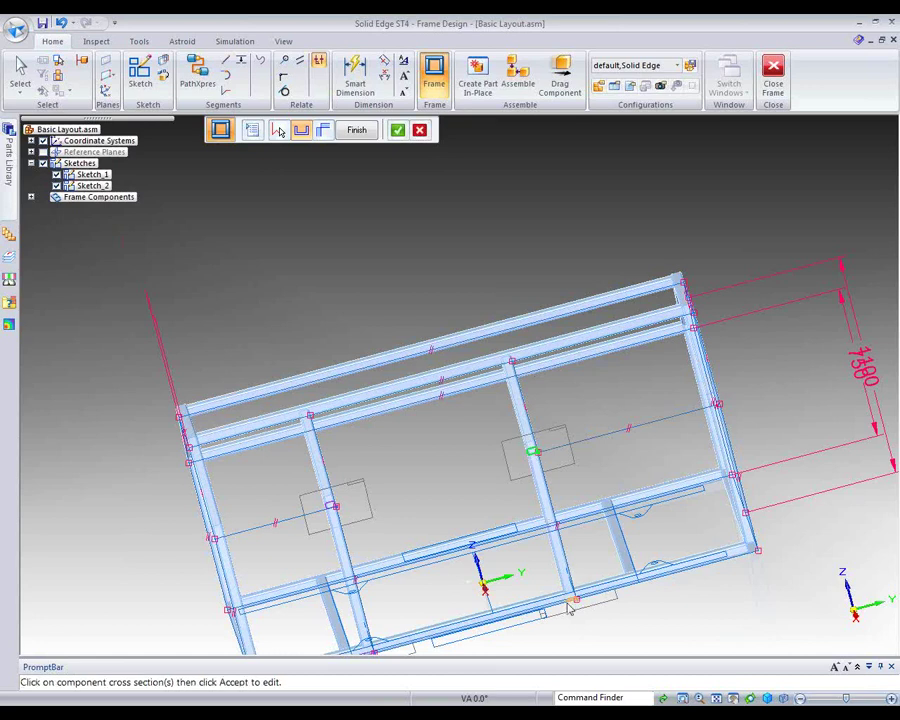
{"action": "right_click", "coordinate": [642, 451]}
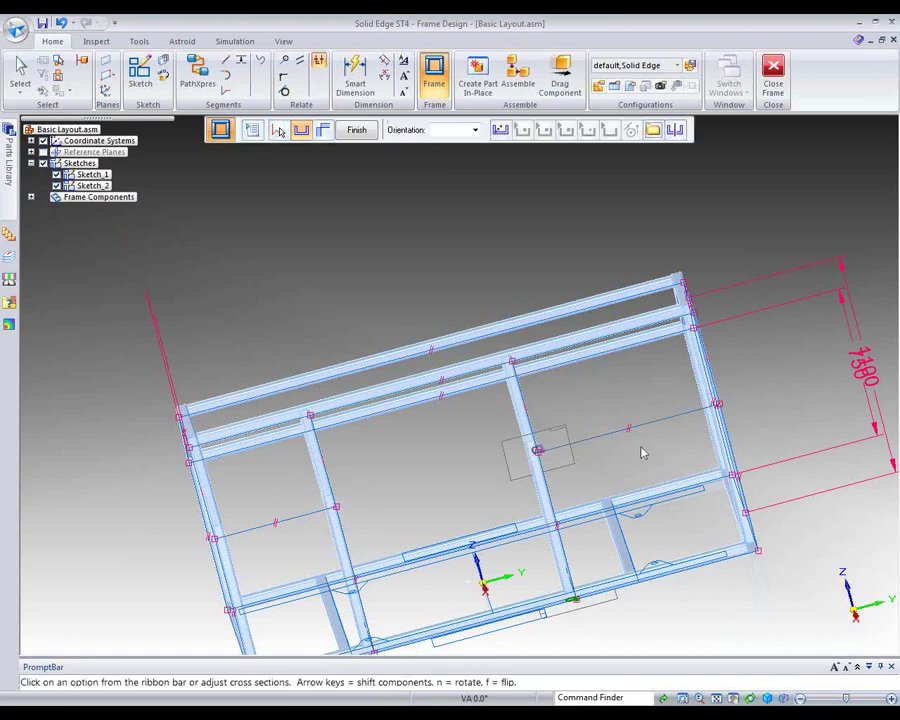
{"action": "key", "text": "Right"}
{"action": "key", "text": "Right"}
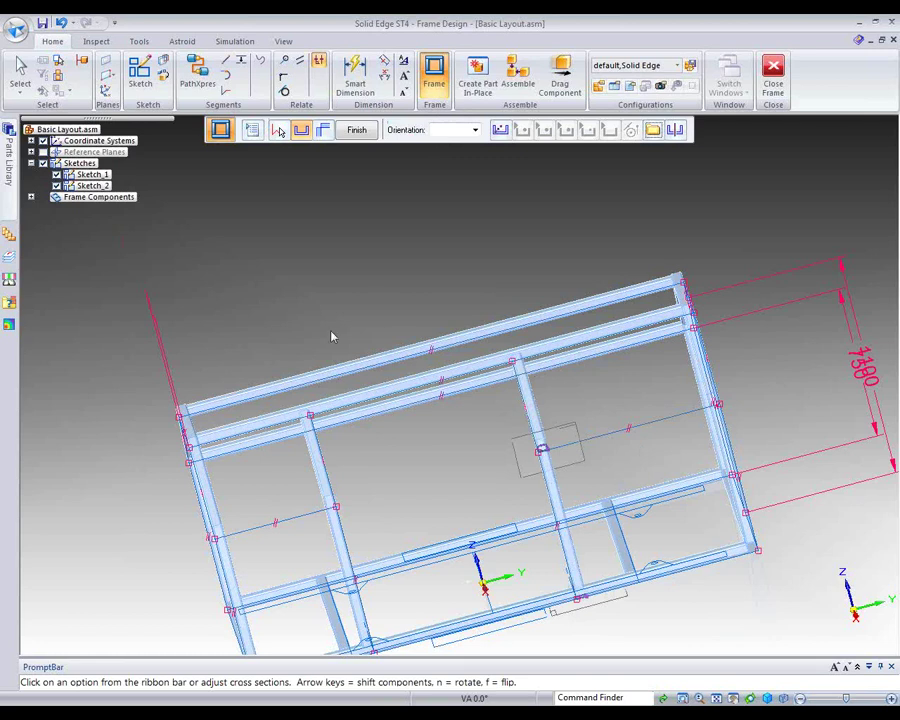
{"action": "middle_click_drag", "start_coordinate": [374, 309], "coordinate": [426, 296]}
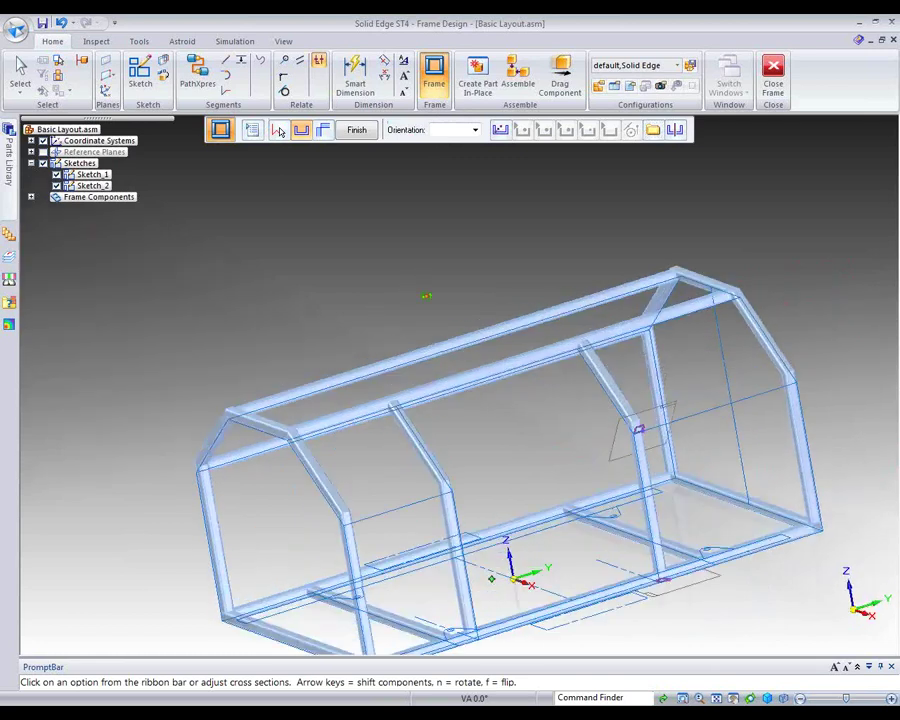
{"action": "left_click", "coordinate": [356, 138]}
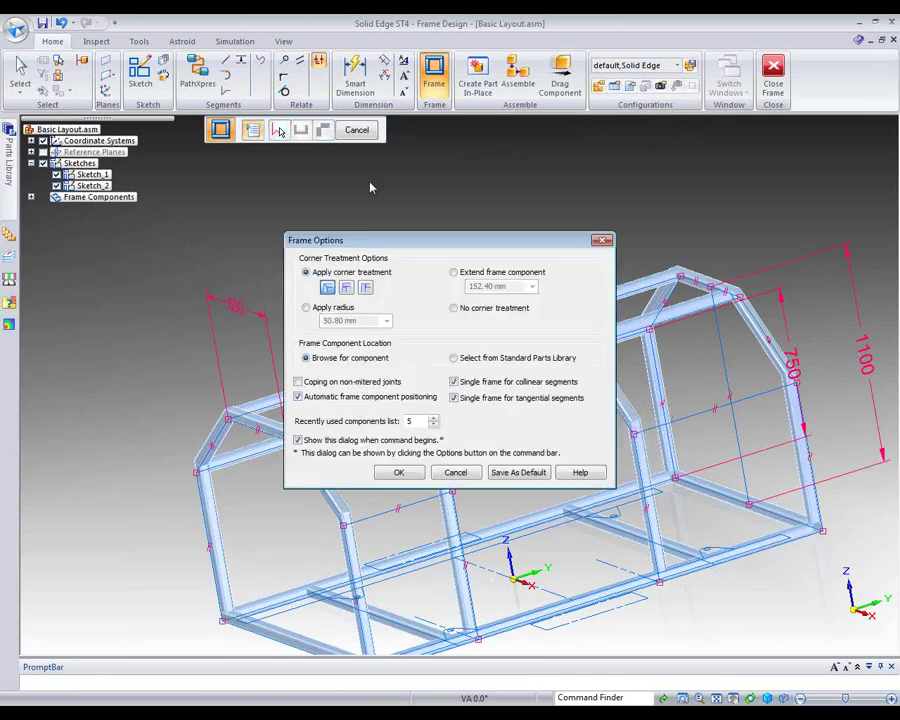
Create a SquareTubing 50x50x4 frame along the two short horizontal paths joining the intermediate frames to the end frames.
{"action": "left_click", "coordinate": [397, 473]}
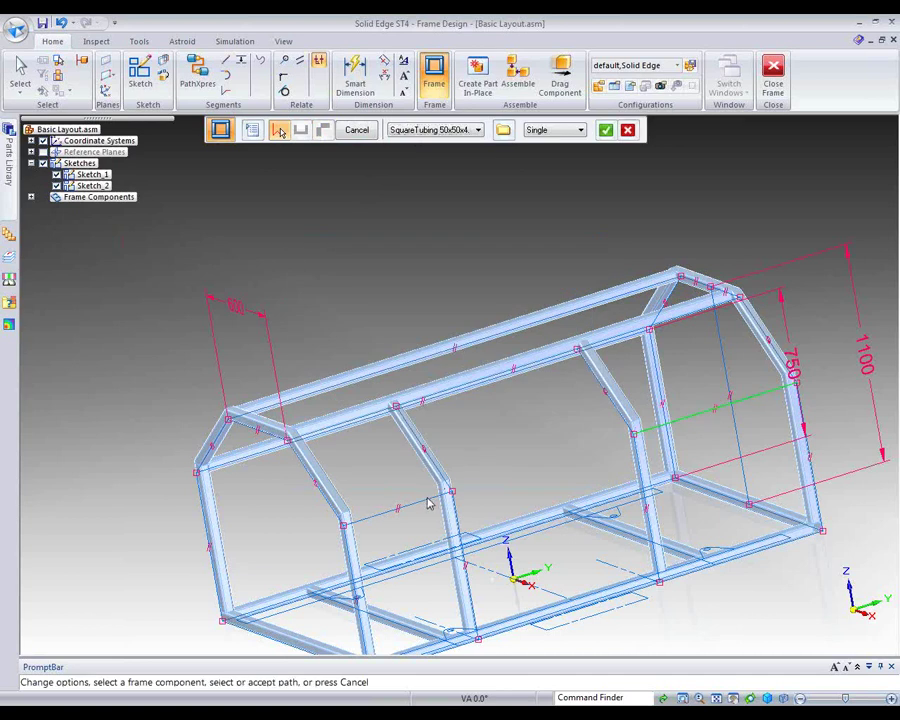
{"action": "right_click", "coordinate": [434, 241]}
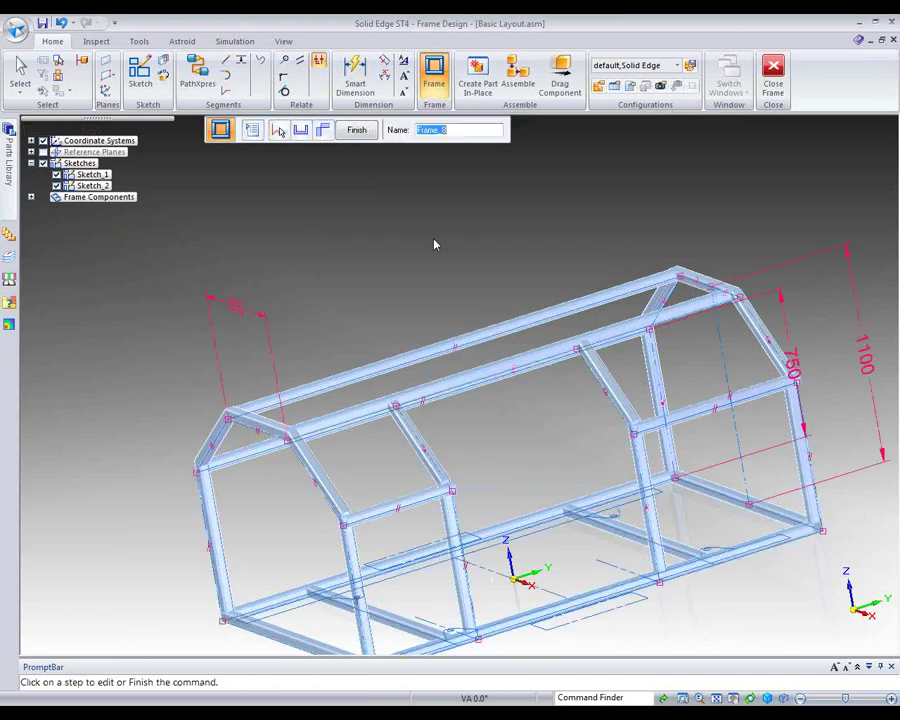
{"action": "middle_click_drag", "start_coordinate": [437, 243], "coordinate": [538, 231]}
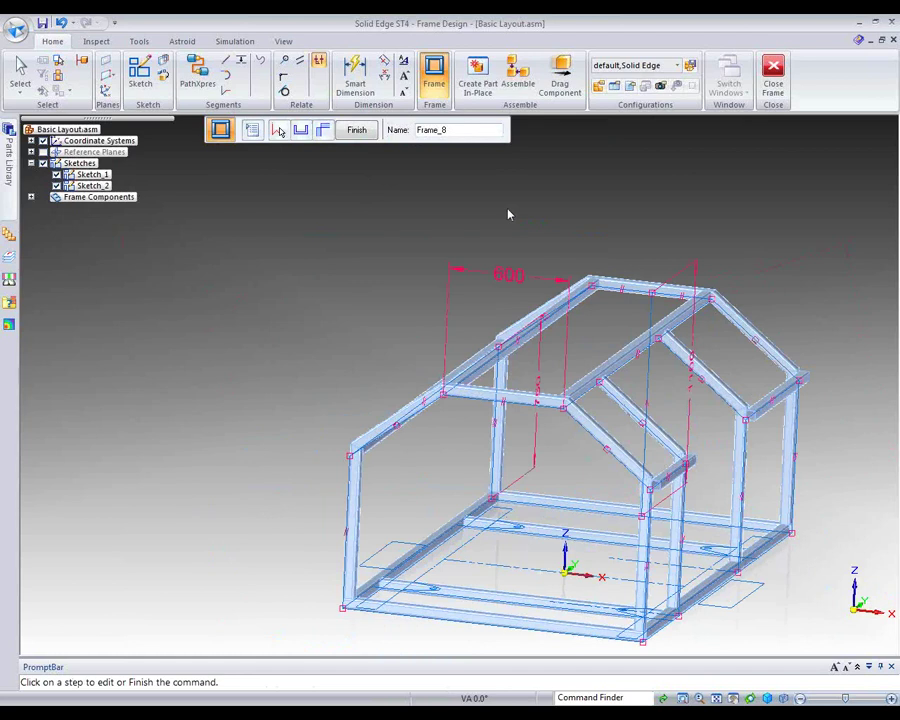
Shift both short horizontal members' cross sections inward, toward -X, to sit between the posts, and close the Frame environment.
{"action": "left_click", "coordinate": [300, 130]}
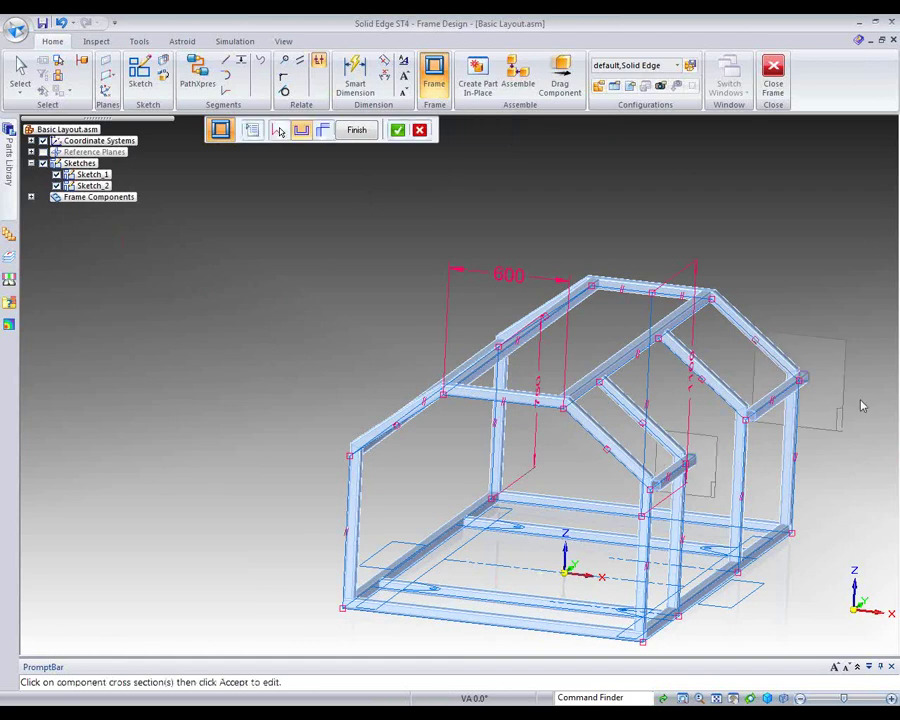
{"action": "left_click", "coordinate": [398, 131]}
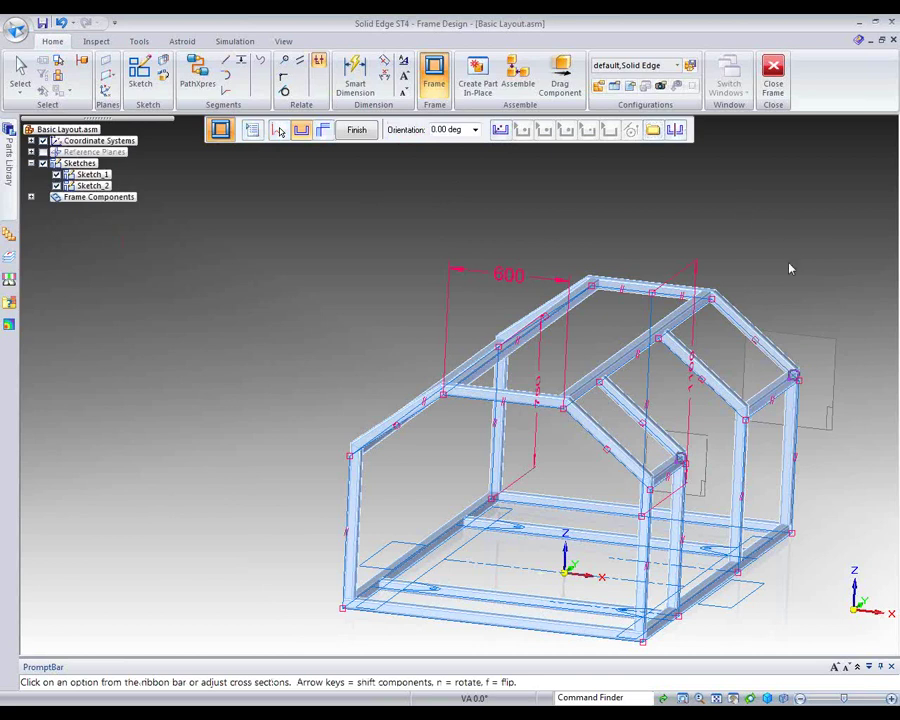
{"action": "middle_click_drag", "start_coordinate": [790, 268], "coordinate": [691, 253]}
{"action": "key", "text": "Escape"}
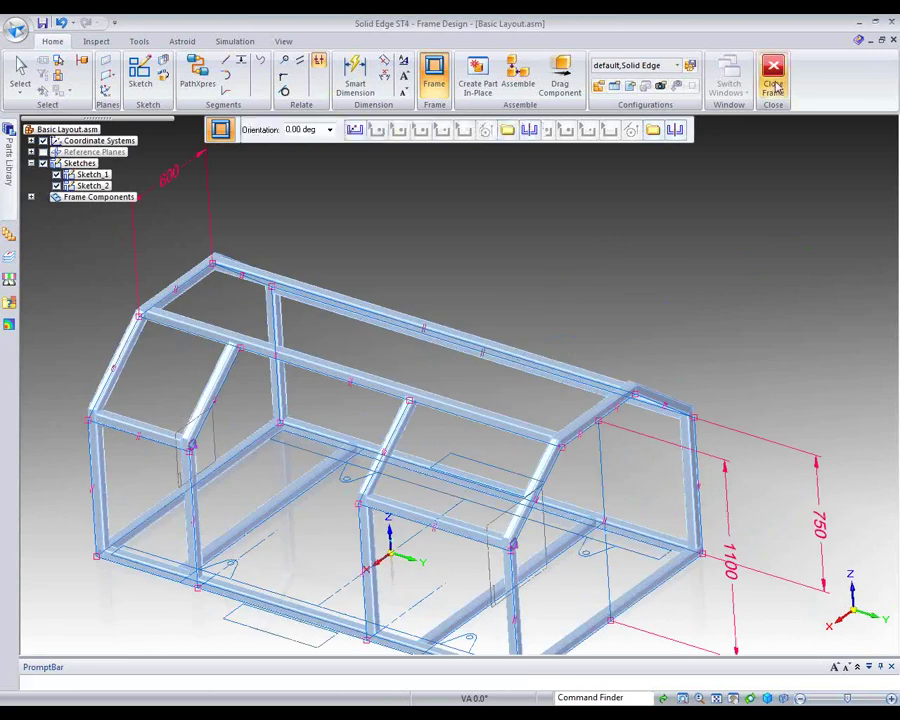
{"action": "left_click", "coordinate": [777, 88]}
Hide Sketch_1 and open the definition of Sketch_2 for editing.
{"action": "middle_click_drag", "start_coordinate": [602, 297], "coordinate": [603, 420]}
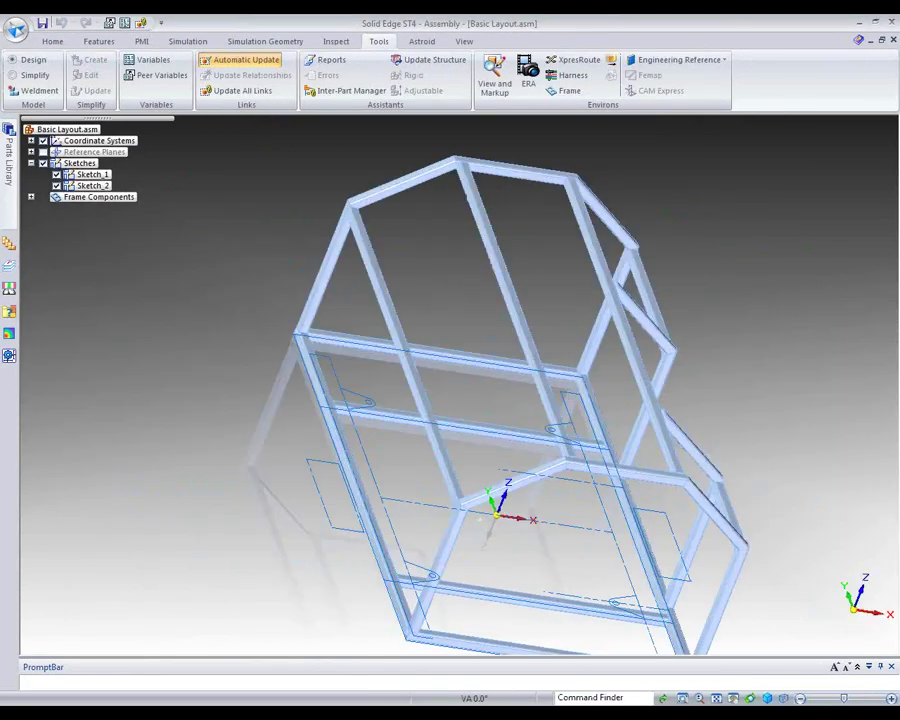
{"action": "middle_click_drag", "start_coordinate": [468, 197], "coordinate": [480, 165]}
{"action": "middle_click_drag", "start_coordinate": [593, 255], "coordinate": [452, 257]}
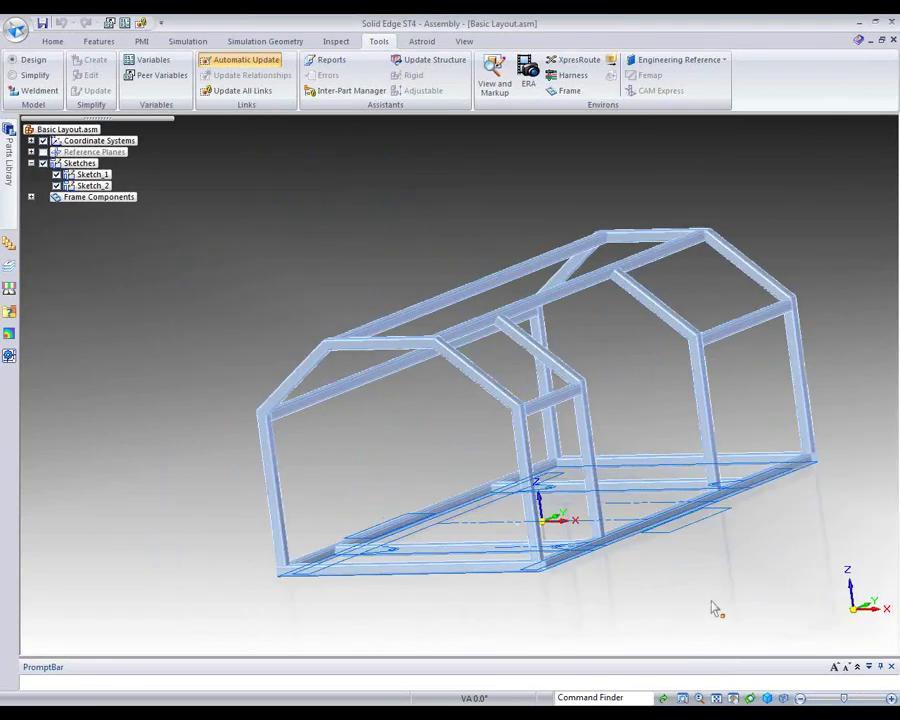
{"action": "mouse_move", "coordinate": [663, 604]}
{"action": "middle_mouse_down"}
{"action": "mouse_move", "coordinate": [675, 611]}
{"action": "mouse_move", "coordinate": [671, 621]}
{"action": "middle_mouse_up"}
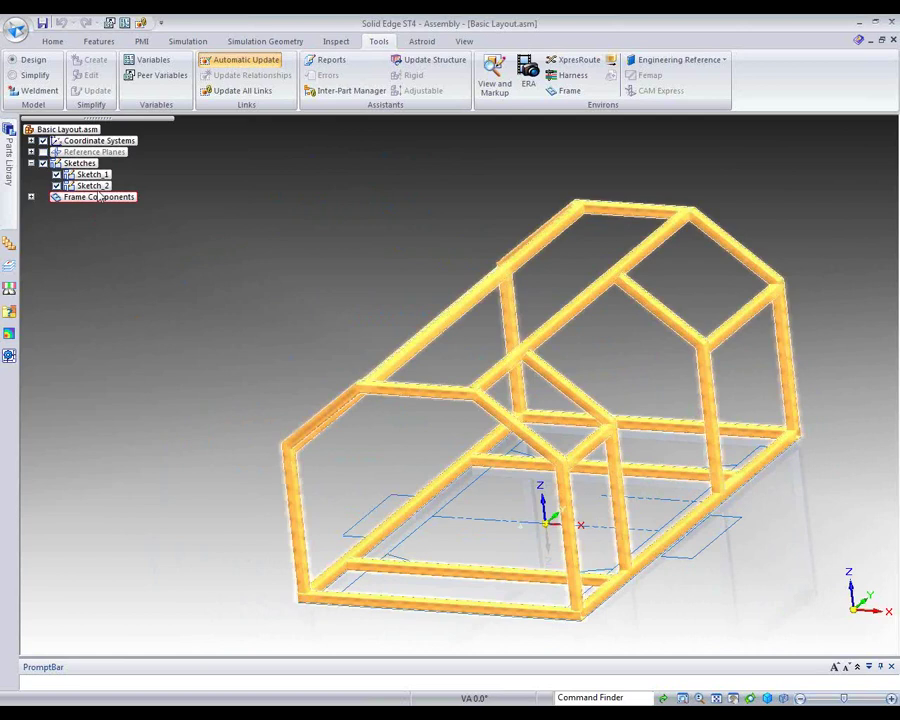
{"action": "left_click", "coordinate": [99, 188]}
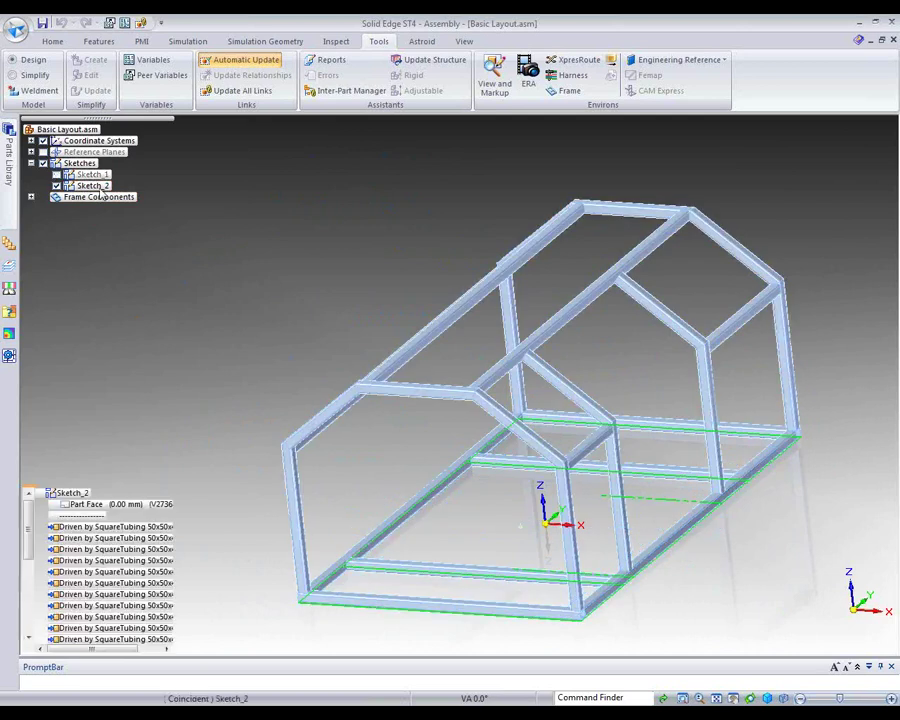
{"action": "right_click", "coordinate": [100, 190]}
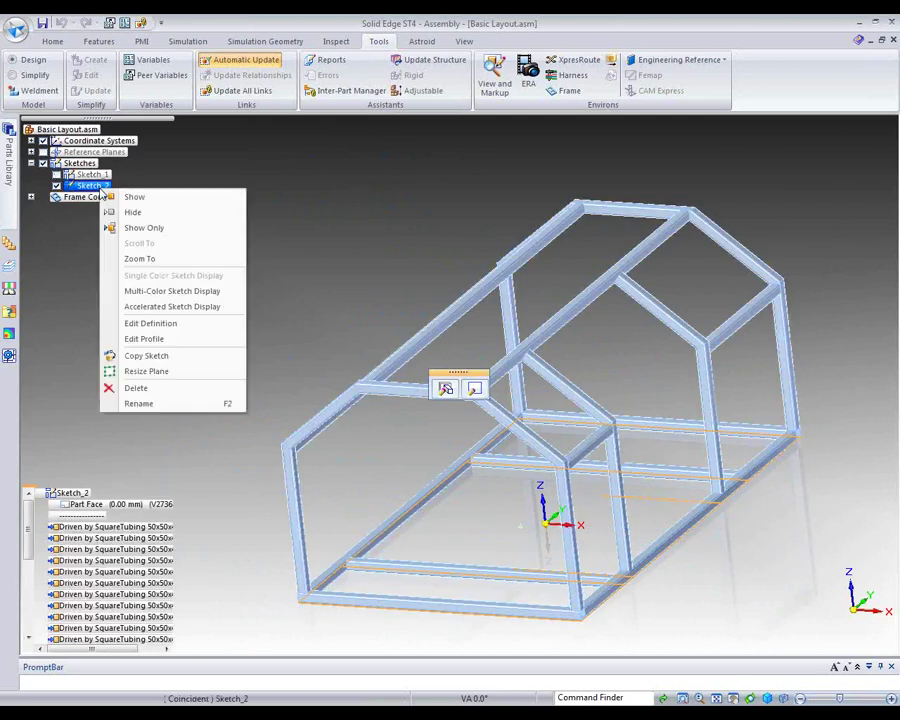
{"action": "left_click", "coordinate": [140, 324]}
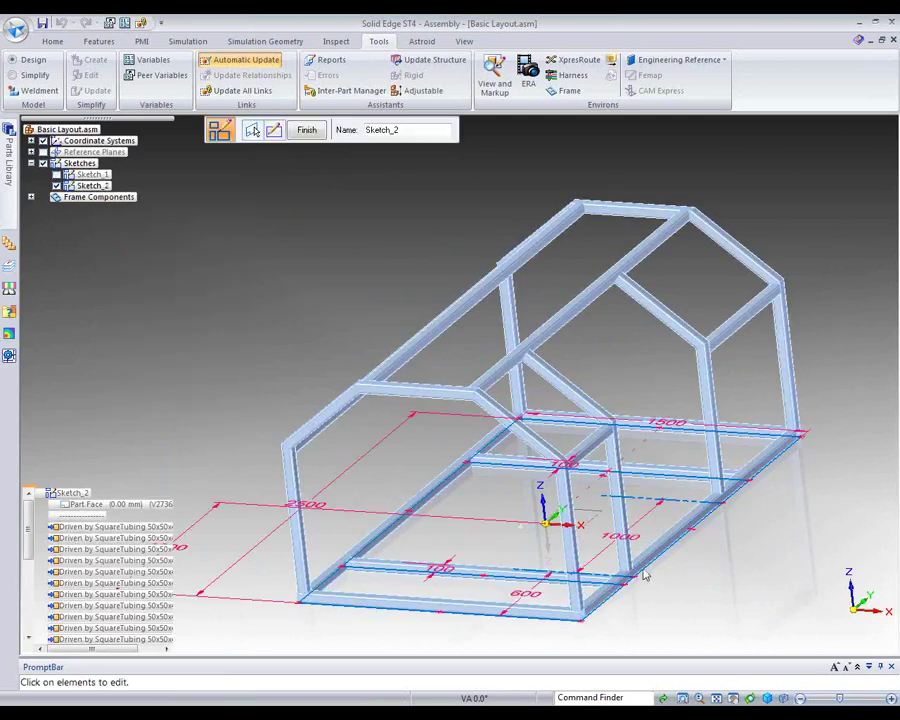
Set the 600 mm dimension that locates the intermediate frame in Sketch_2 to 800 mm.
{"action": "left_click", "coordinate": [530, 596]}
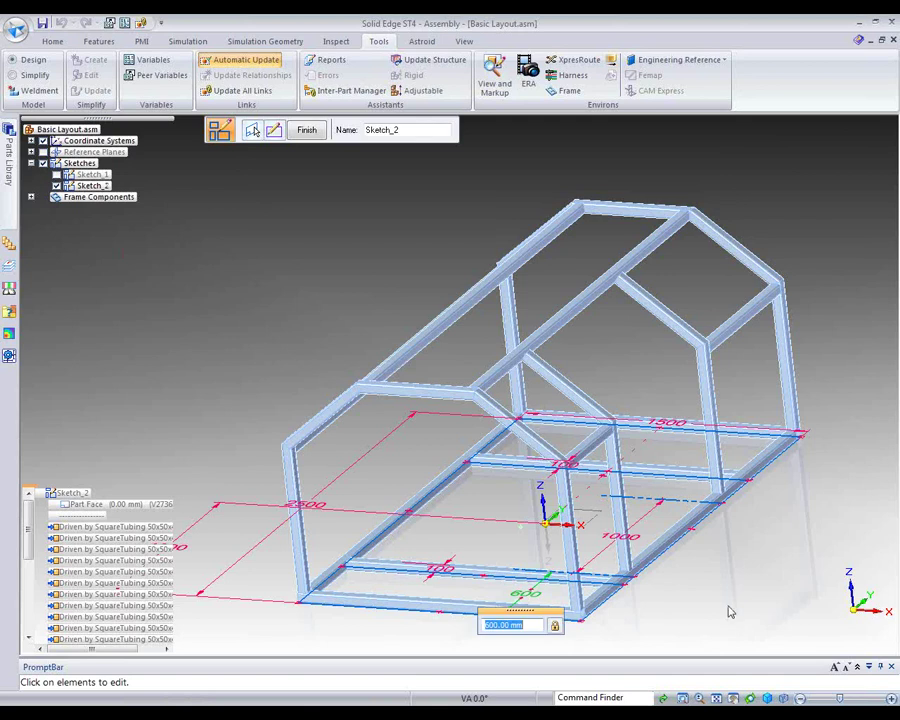
{"action": "type", "text": "800"}
{"action": "key", "text": "Return"}
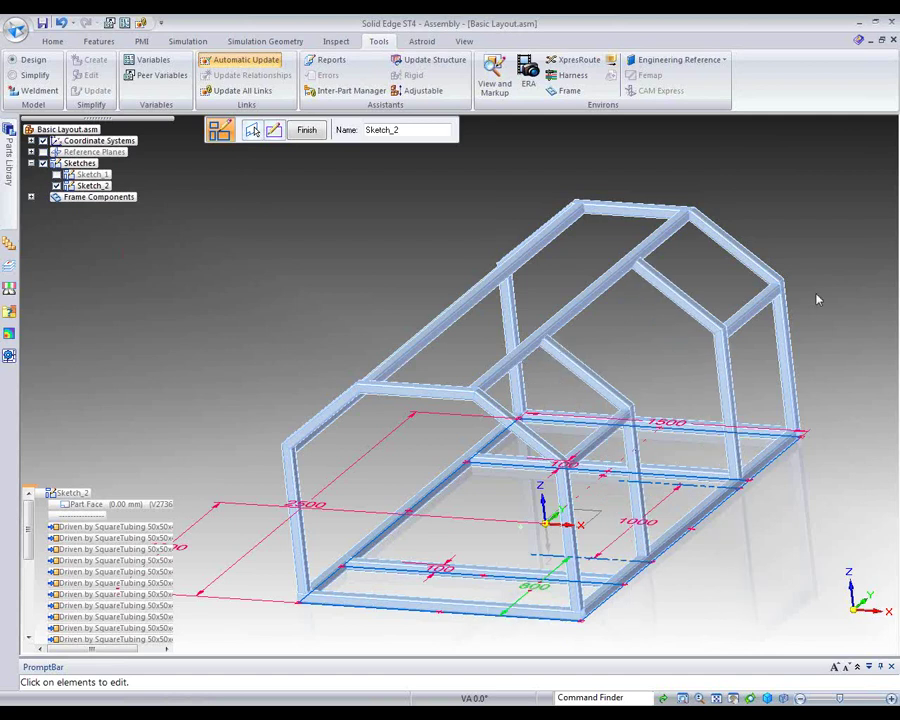
Set the dimension that locates the intermediate frame in Sketch_2 to 660 mm, inspect the updated frame, and finish the sketch edit.
{"action": "left_click", "coordinate": [535, 585]}
{"action": "type", "text": "6"}
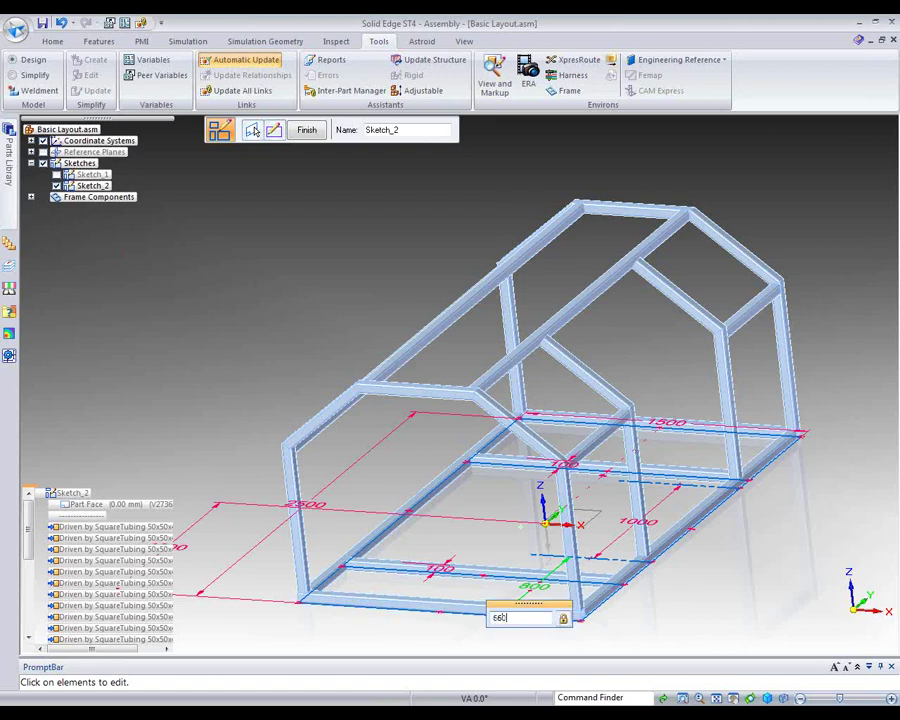
{"action": "type", "text": "60"}
{"action": "key", "text": "Return"}
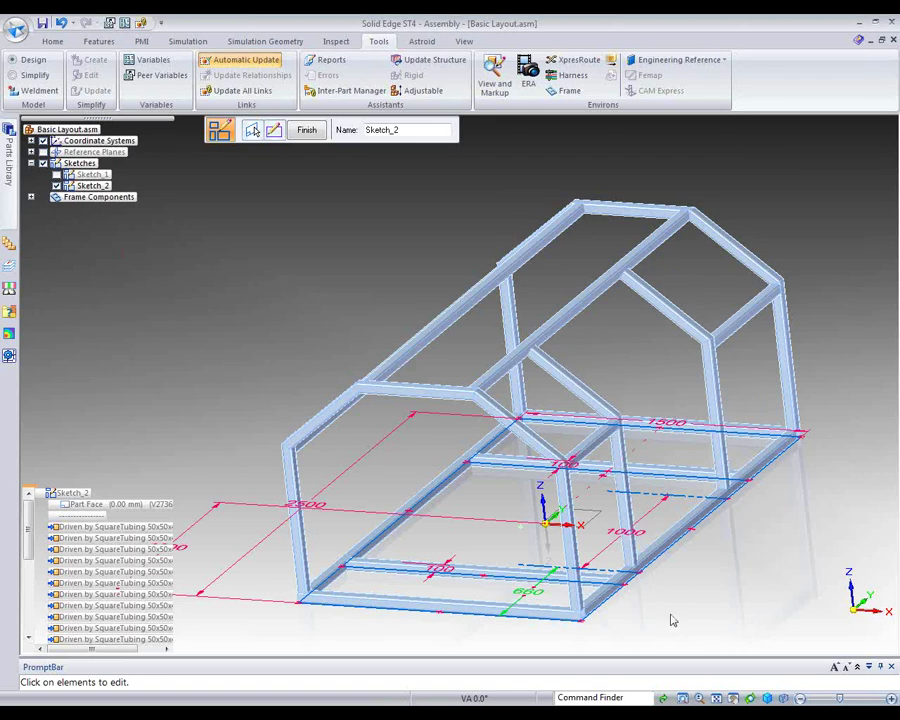
{"action": "mouse_move", "coordinate": [735, 568]}
{"action": "middle_mouse_down"}
{"action": "mouse_move", "coordinate": [681, 557]}
{"action": "mouse_move", "coordinate": [679, 582]}
{"action": "mouse_move", "coordinate": [701, 562]}
{"action": "middle_mouse_up"}
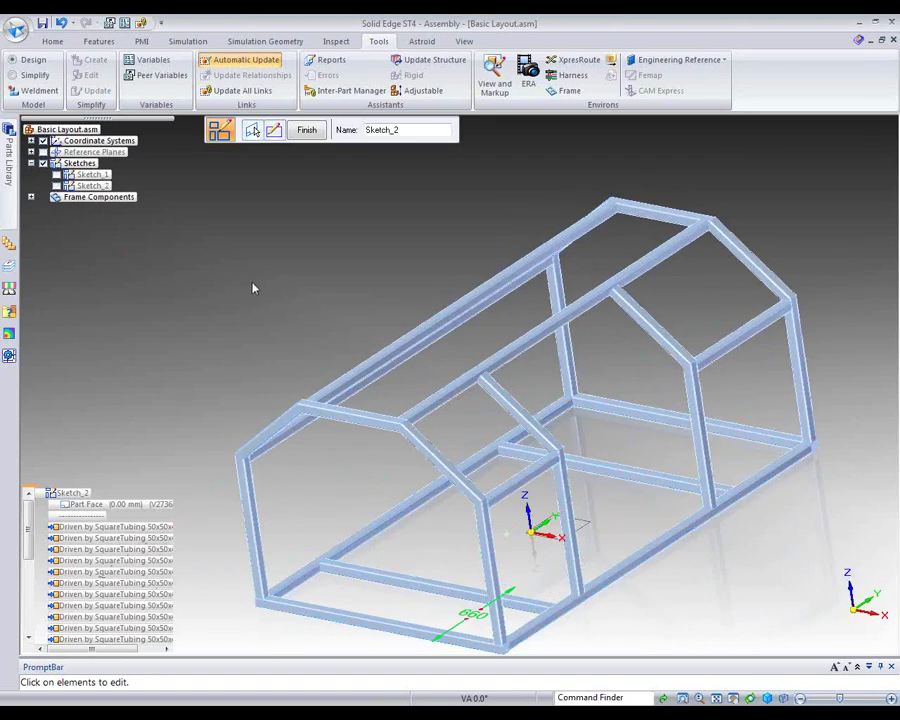
{"action": "mouse_move", "coordinate": [245, 275]}
{"action": "middle_mouse_down"}
{"action": "mouse_move", "coordinate": [311, 215]}
{"action": "mouse_move", "coordinate": [364, 255]}
{"action": "middle_mouse_up"}
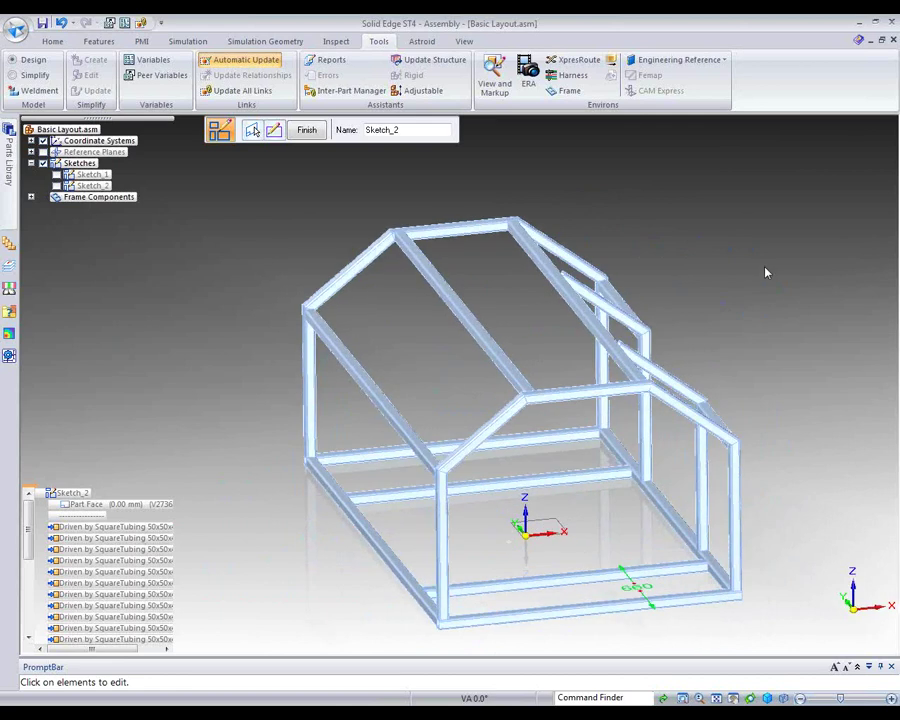
{"action": "middle_click_drag", "start_coordinate": [765, 276], "coordinate": [789, 285]}
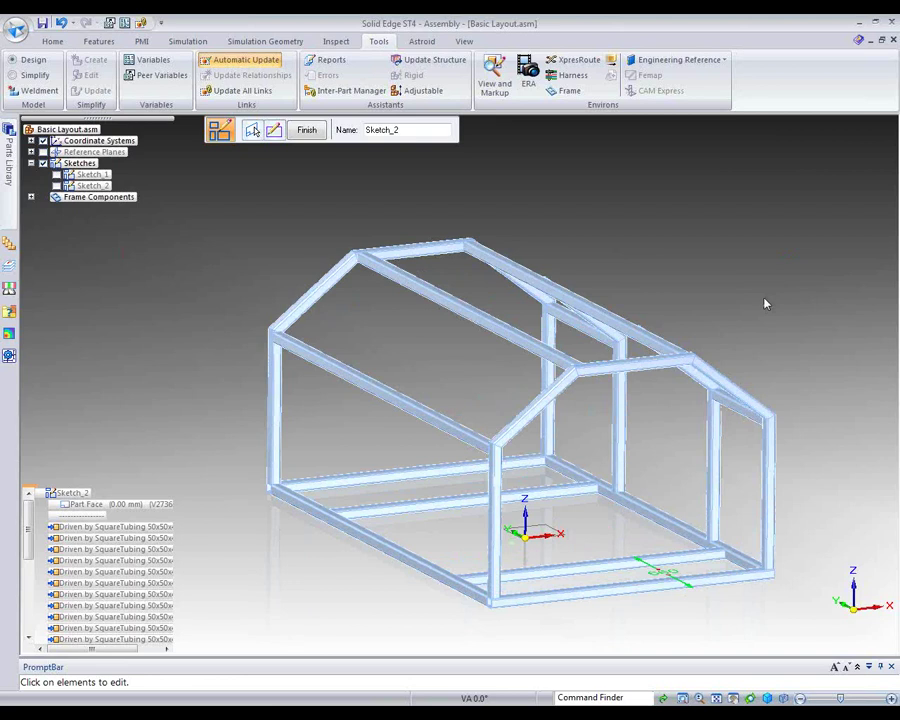
{"action": "middle_click_drag", "start_coordinate": [757, 303], "coordinate": [733, 297]}
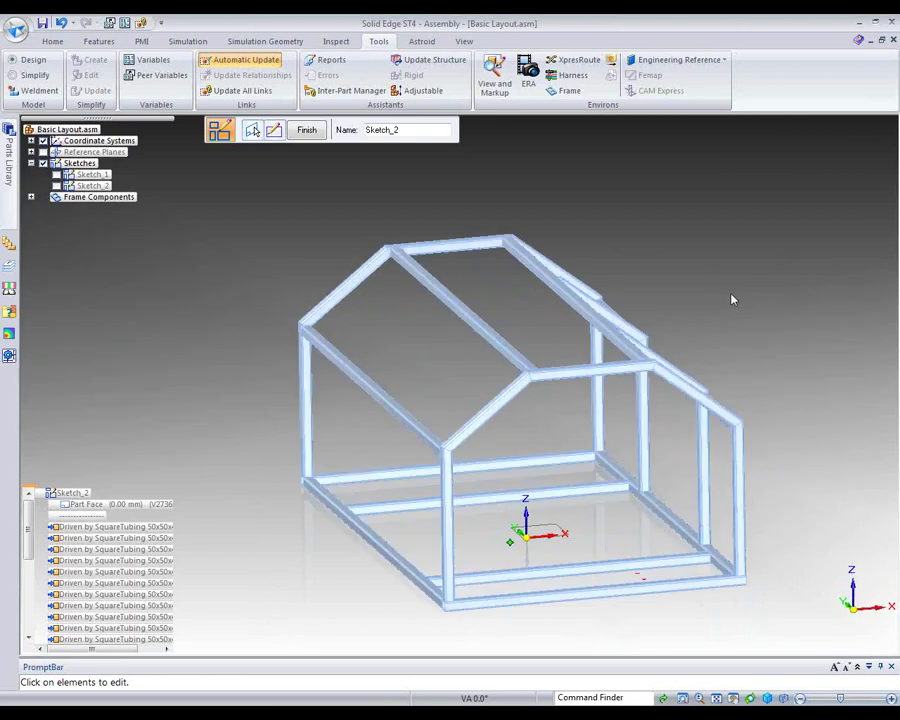
{"action": "left_click", "coordinate": [307, 130]}
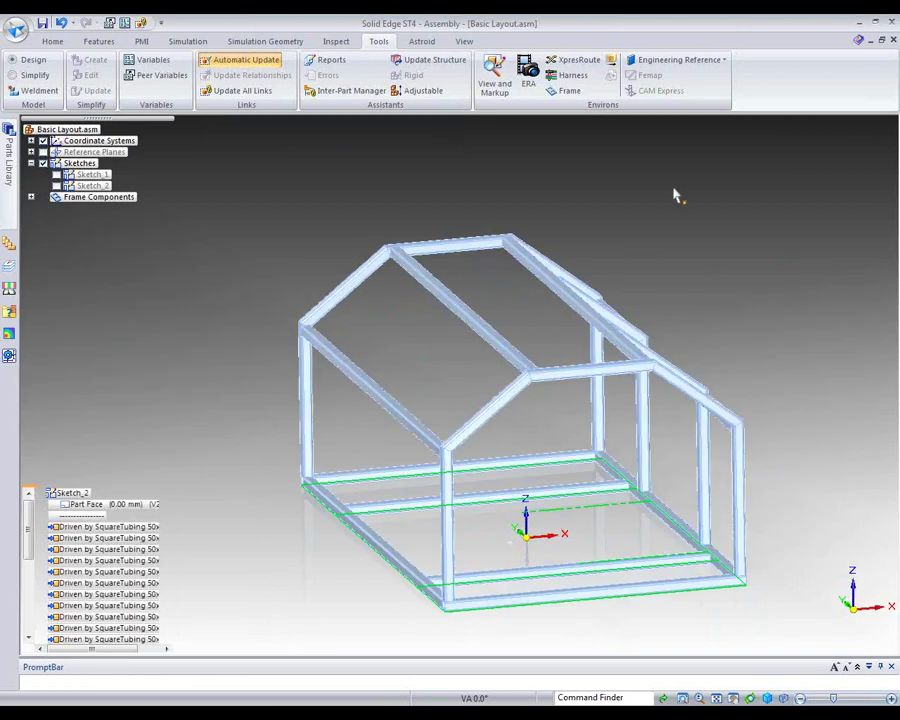
{"action": "left_click", "coordinate": [701, 211]}
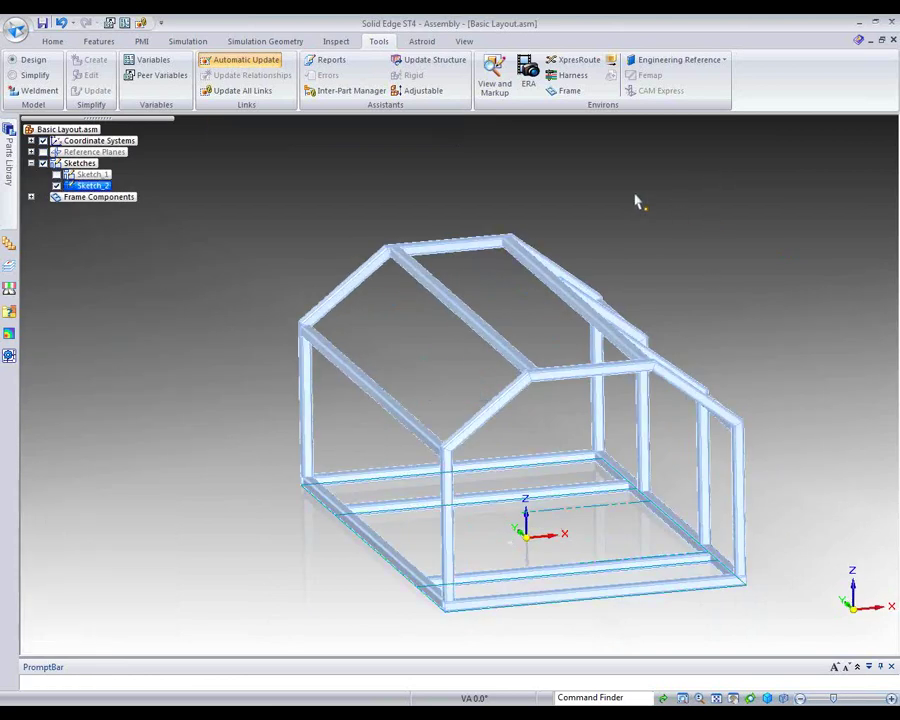
Create an in-place sheet metal part named AA_Cover from the iso sheet metal.psm template, coincident with the assembly origin, and open it for editing.
{"action": "left_click", "coordinate": [52, 41]}
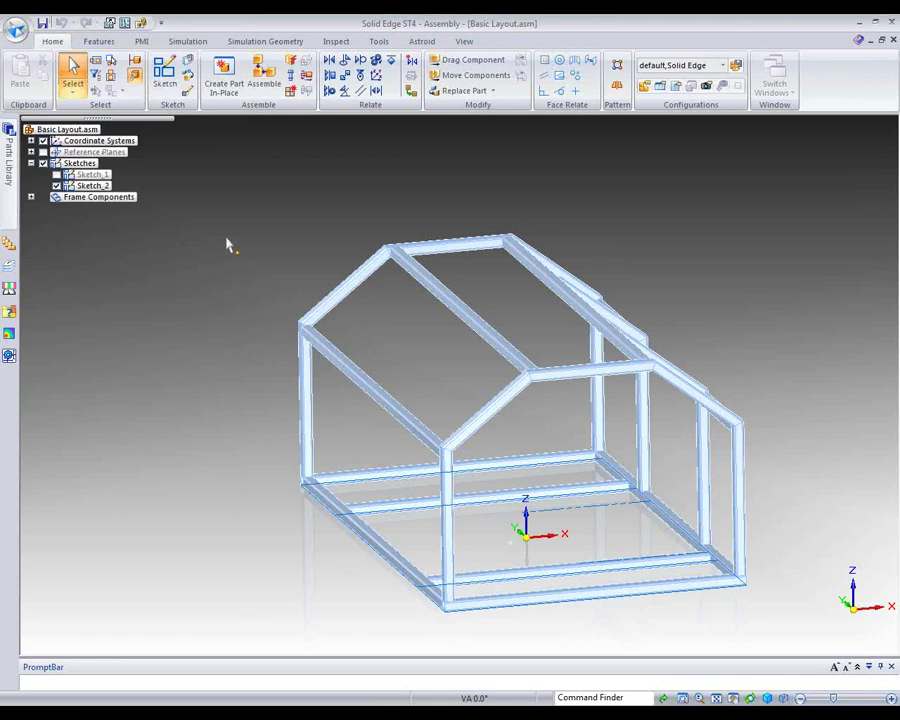
{"action": "middle_click_drag", "start_coordinate": [222, 223], "coordinate": [217, 213]}
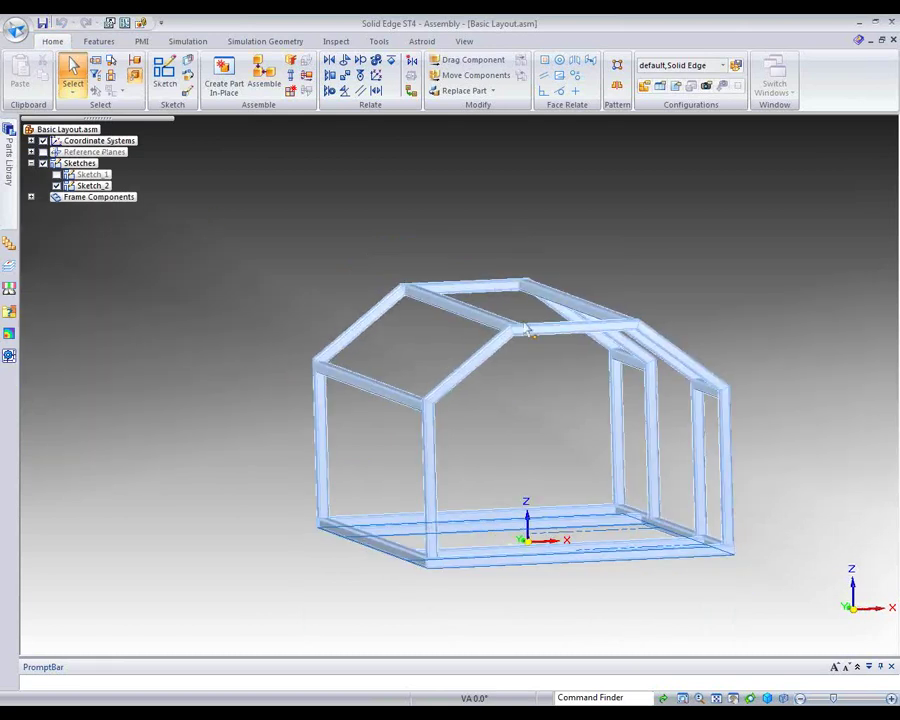
{"action": "middle_click_drag", "start_coordinate": [797, 430], "coordinate": [650, 357]}
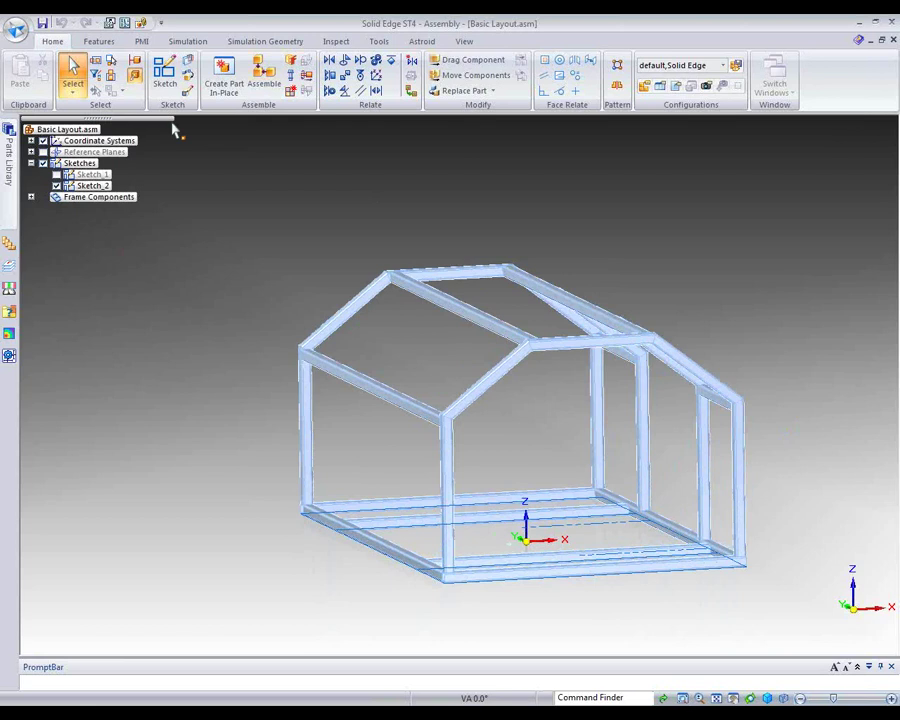
{"action": "left_click", "coordinate": [226, 70]}
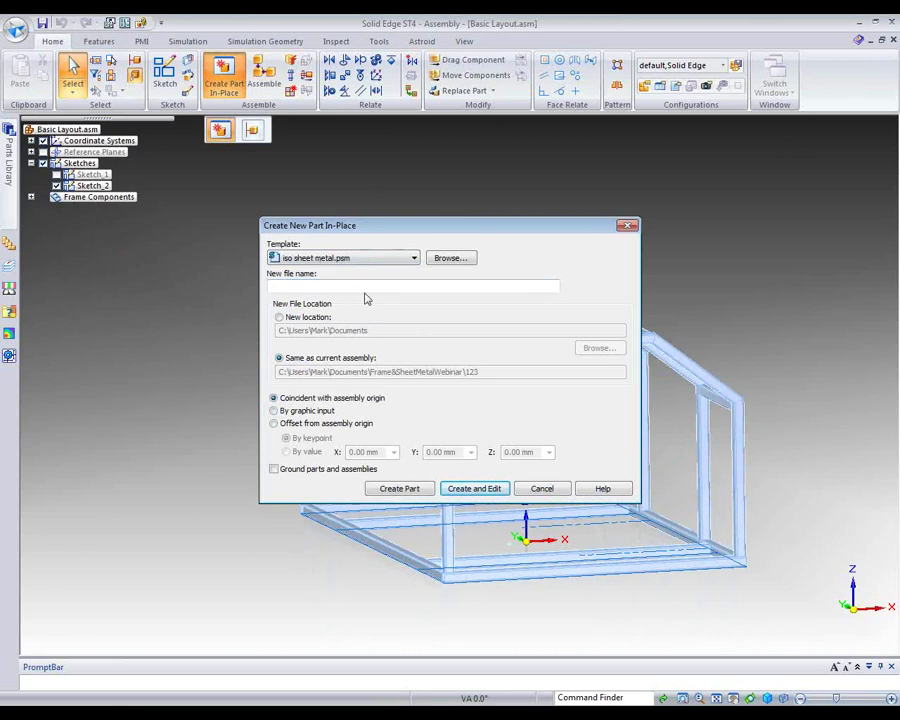
{"action": "left_click", "coordinate": [296, 288]}
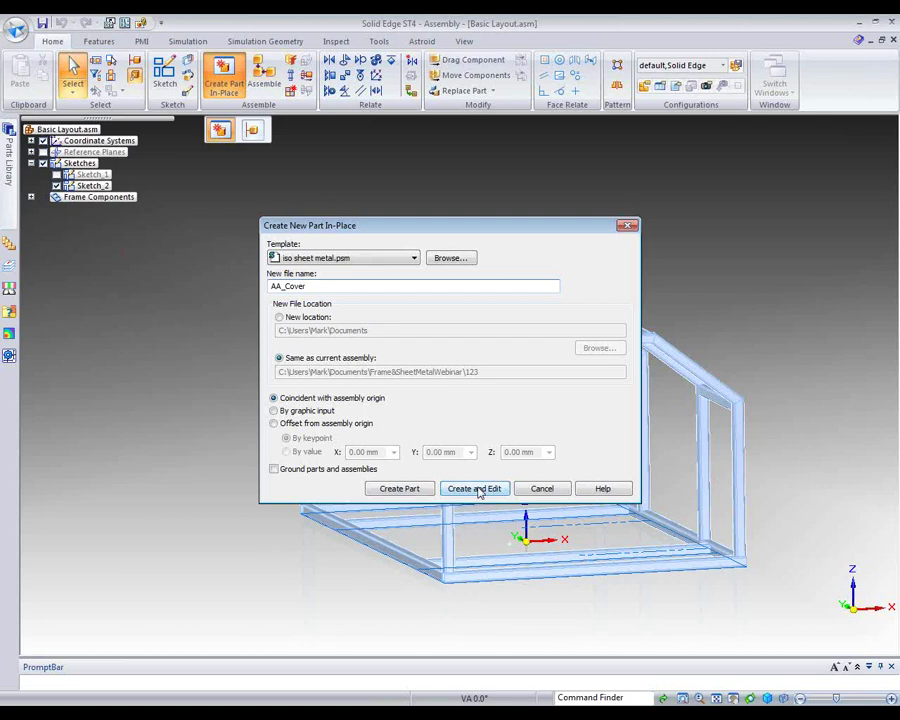
{"action": "left_click", "coordinate": [475, 489]}
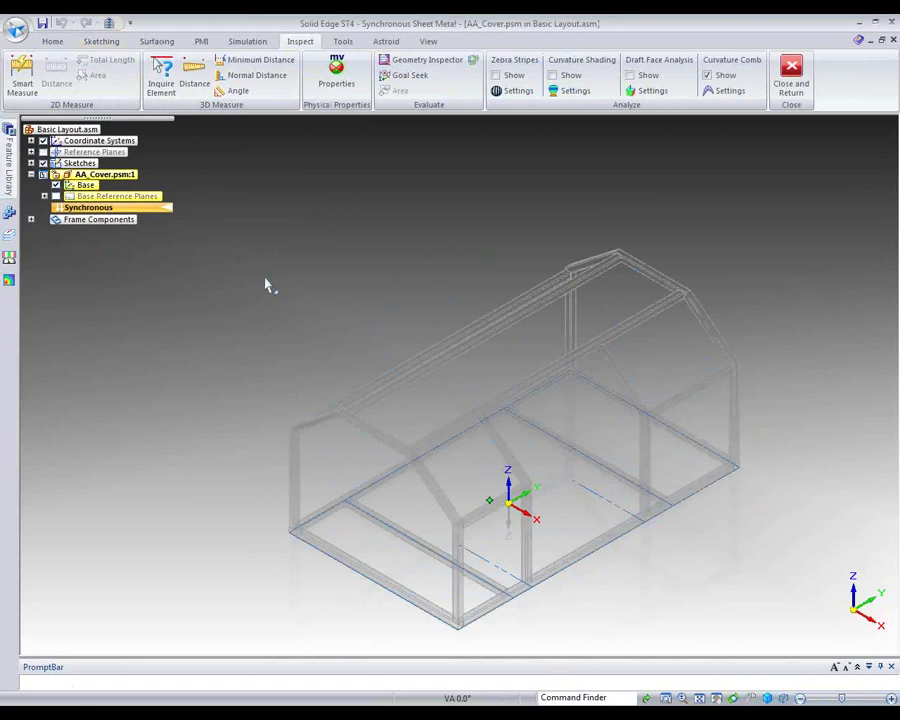
Start the Line command and lock sketching to the vertical XZ plane through the base origin.
{"action": "left_click", "coordinate": [52, 41]}
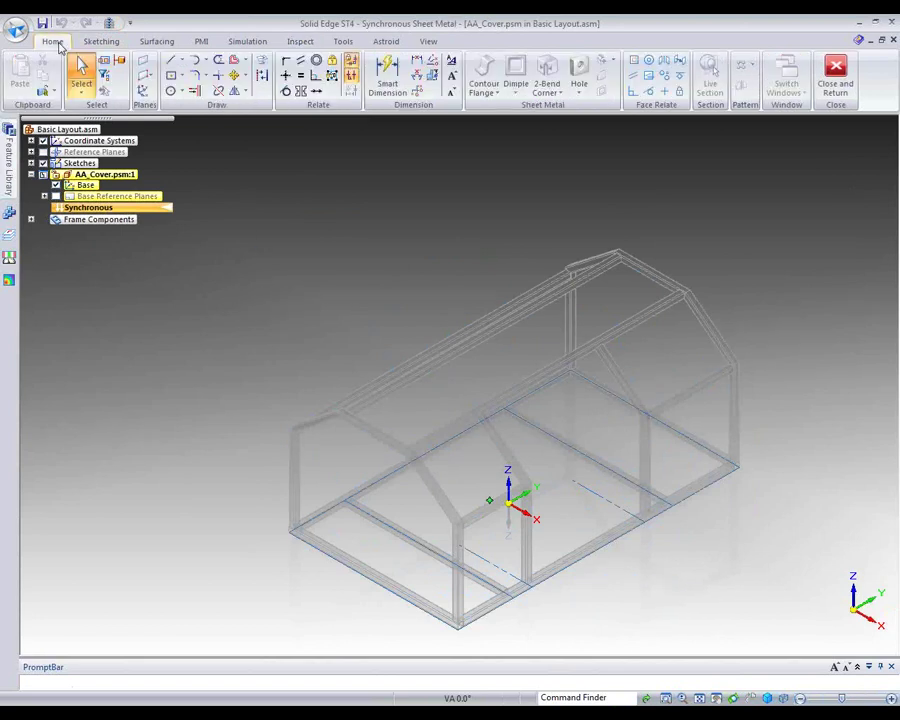
{"action": "scroll", "coordinate": [502, 316], "scroll_direction": "up", "scroll_amount": 2}
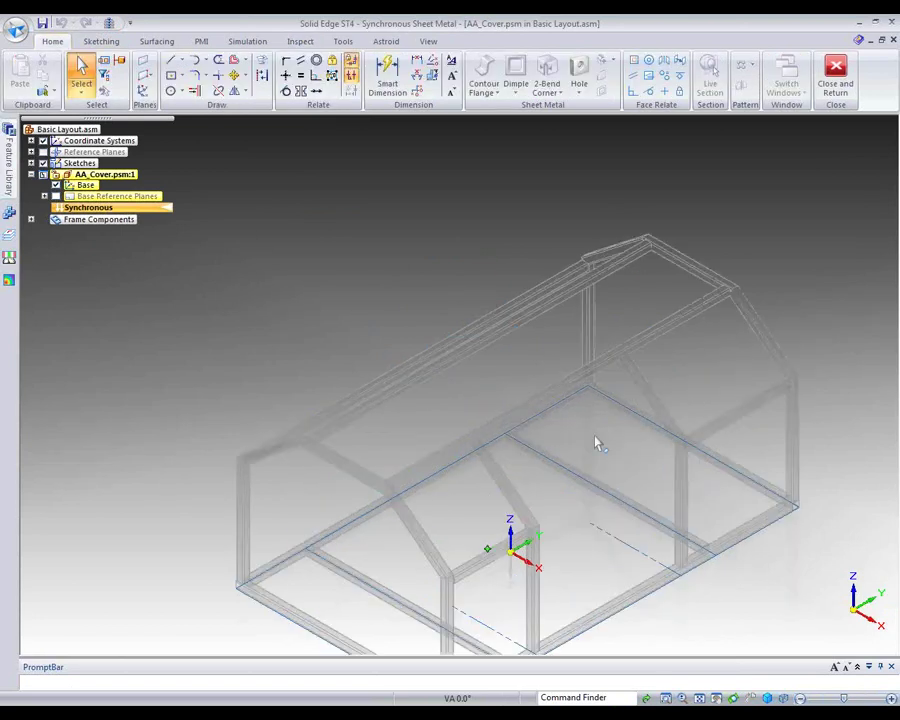
{"action": "middle_click_drag", "start_coordinate": [597, 443], "coordinate": [645, 370]}
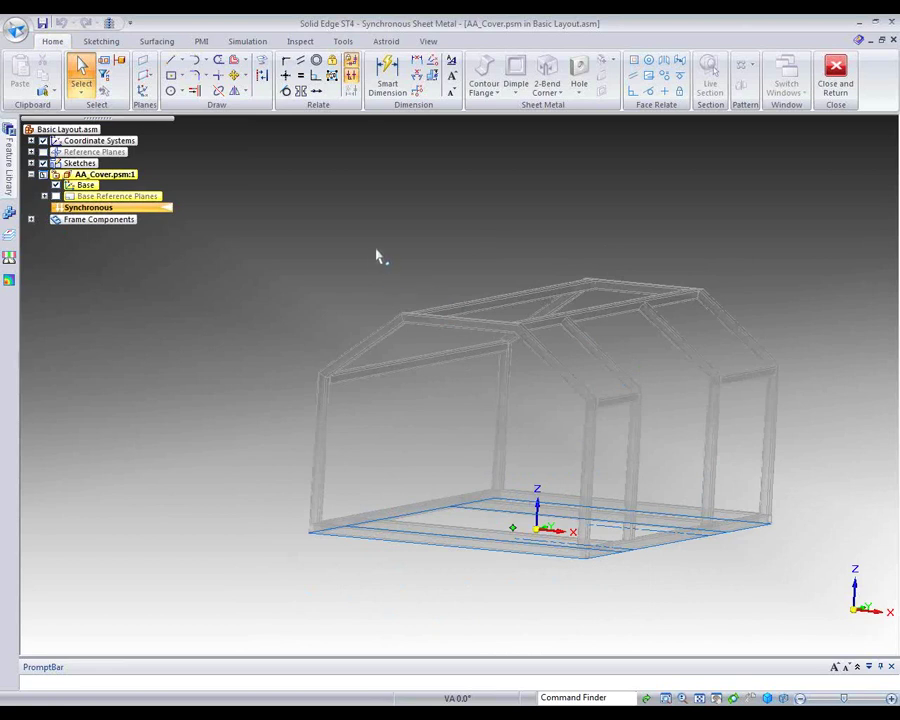
{"action": "middle_click_drag", "start_coordinate": [378, 256], "coordinate": [370, 281]}
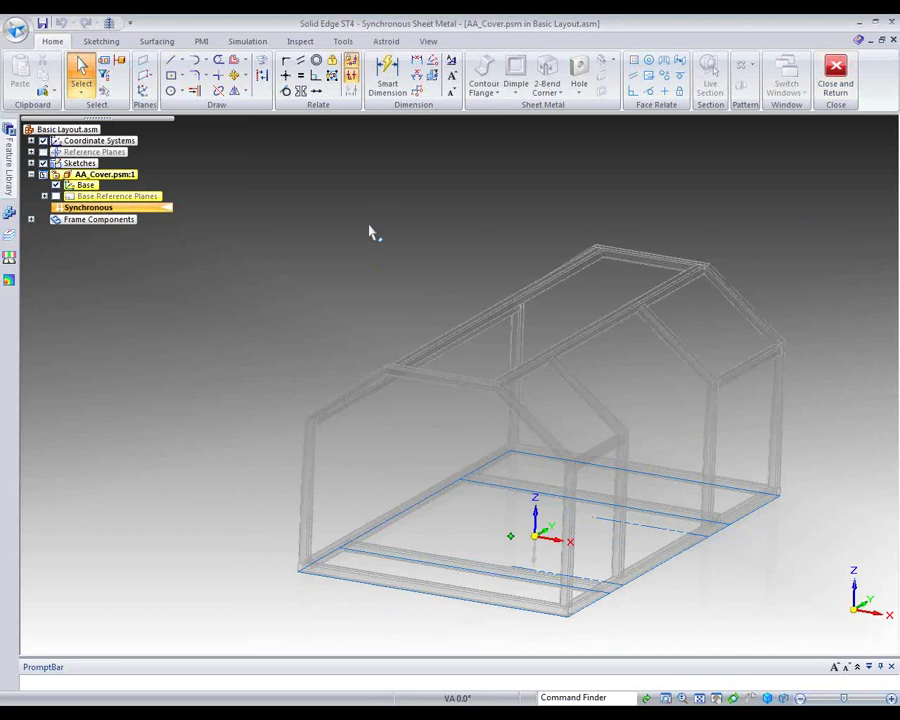
{"action": "right_click", "coordinate": [311, 211]}
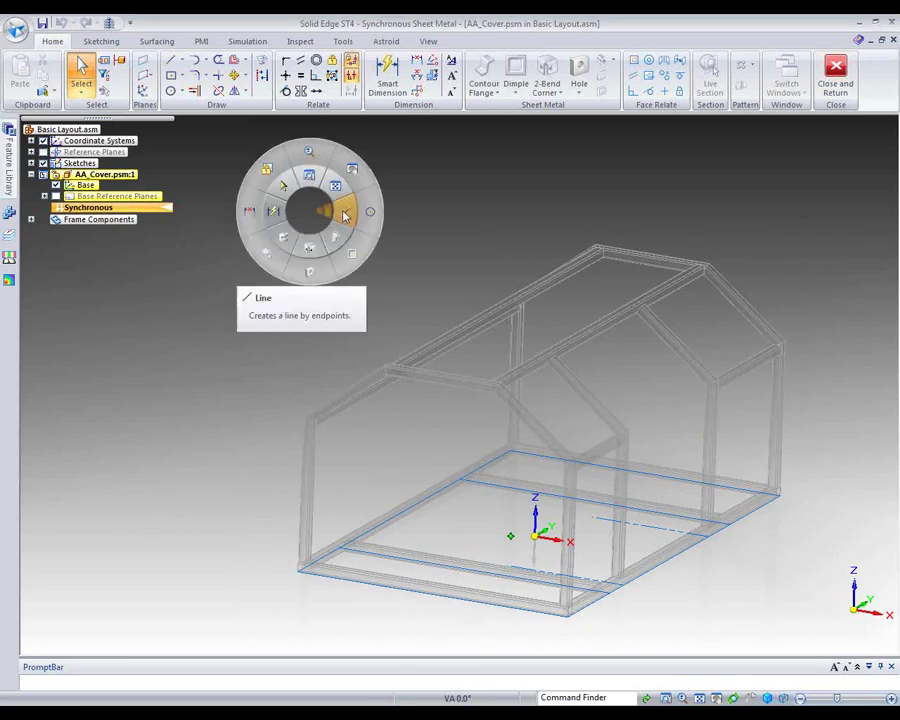
{"action": "left_click", "coordinate": [344, 215]}
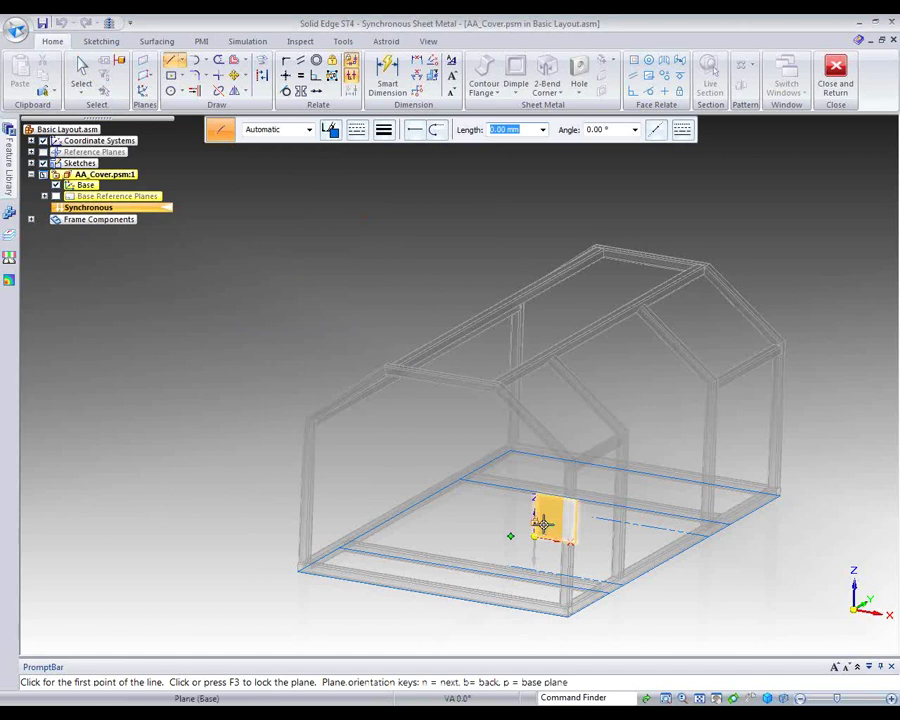
{"action": "key", "text": "F3"}
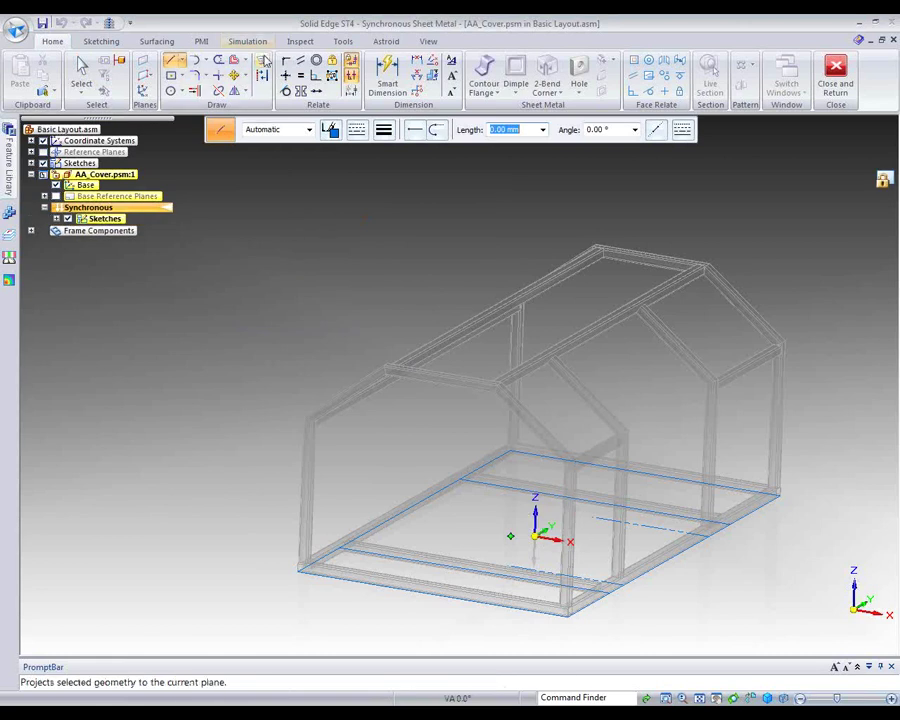
Project the frame's top member, sloped member, post and base edges onto the locked plane as single wireframe elements.
{"action": "left_click", "coordinate": [264, 62]}
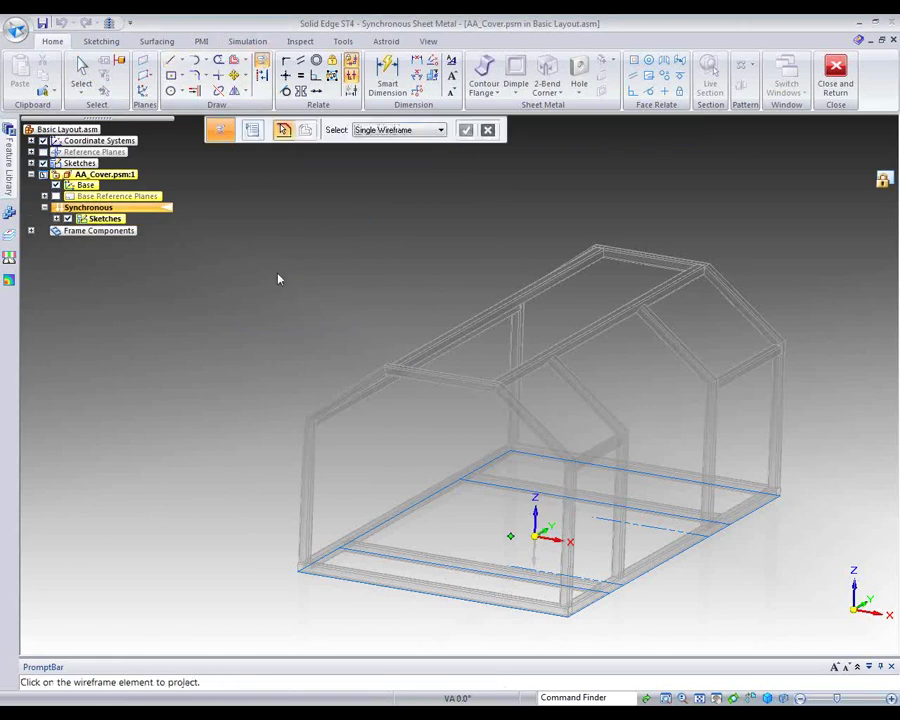
{"action": "scroll", "coordinate": [454, 438], "scroll_direction": "up", "scroll_amount": 6}
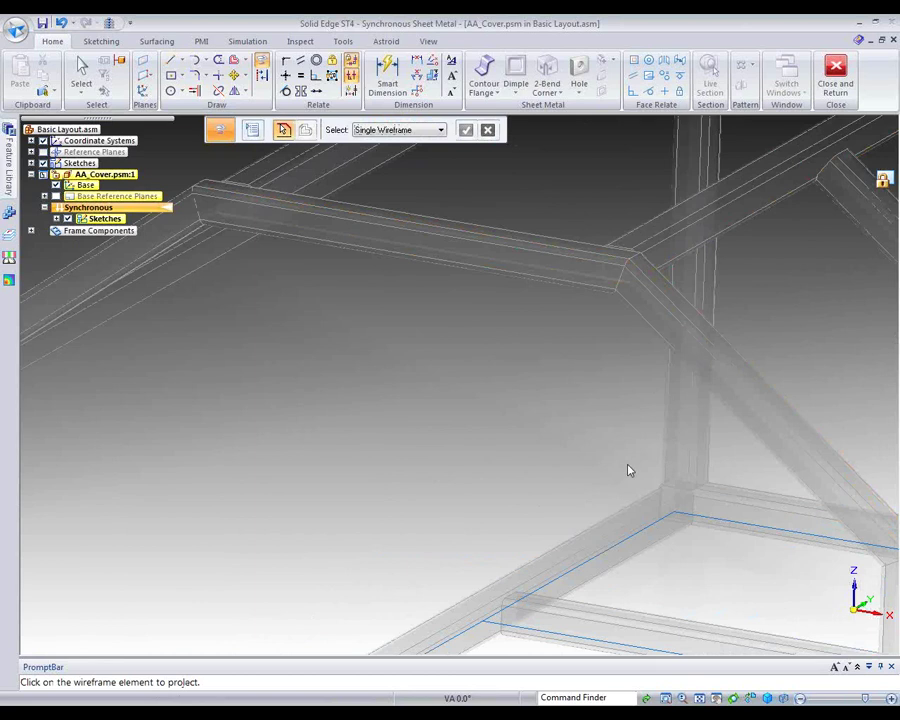
{"action": "scroll", "coordinate": [629, 470], "scroll_direction": "down", "scroll_amount": 4}
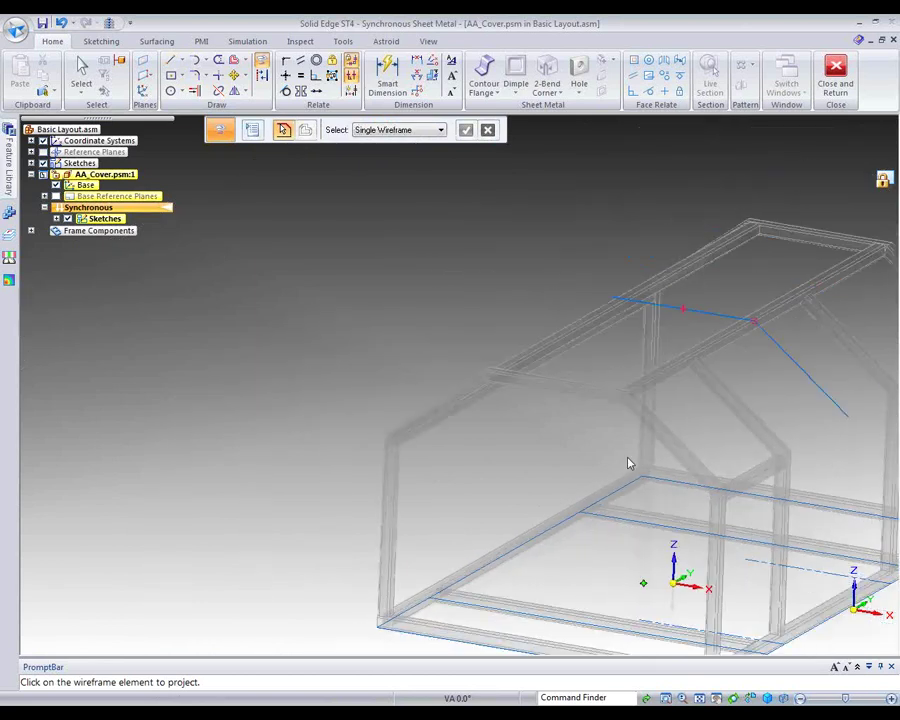
{"action": "scroll", "coordinate": [743, 522], "scroll_direction": "up", "scroll_amount": 4}
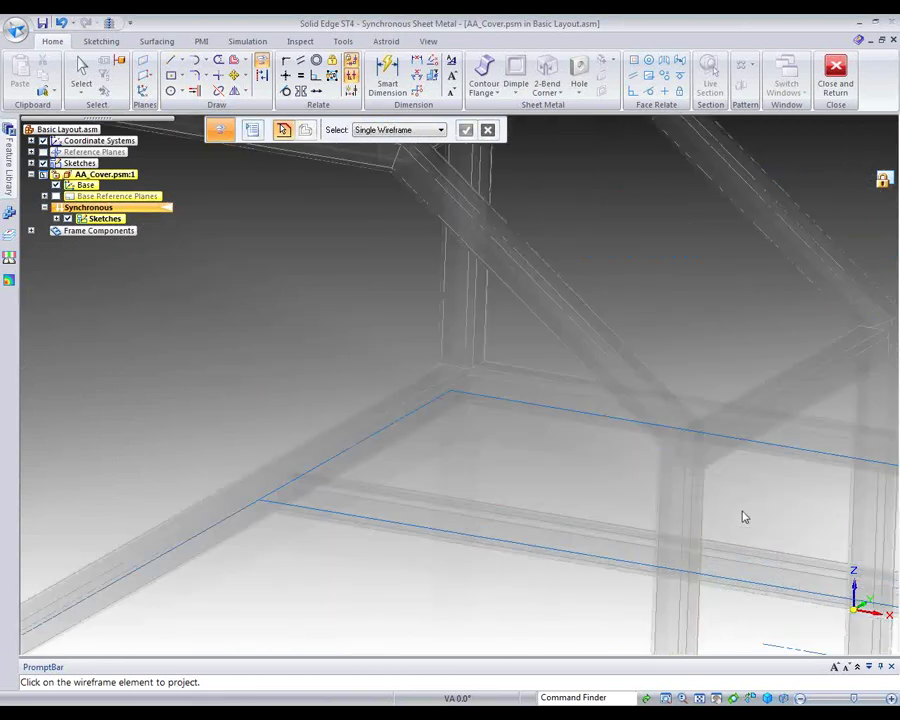
{"action": "scroll", "coordinate": [743, 517], "scroll_direction": "up", "scroll_amount": 1}
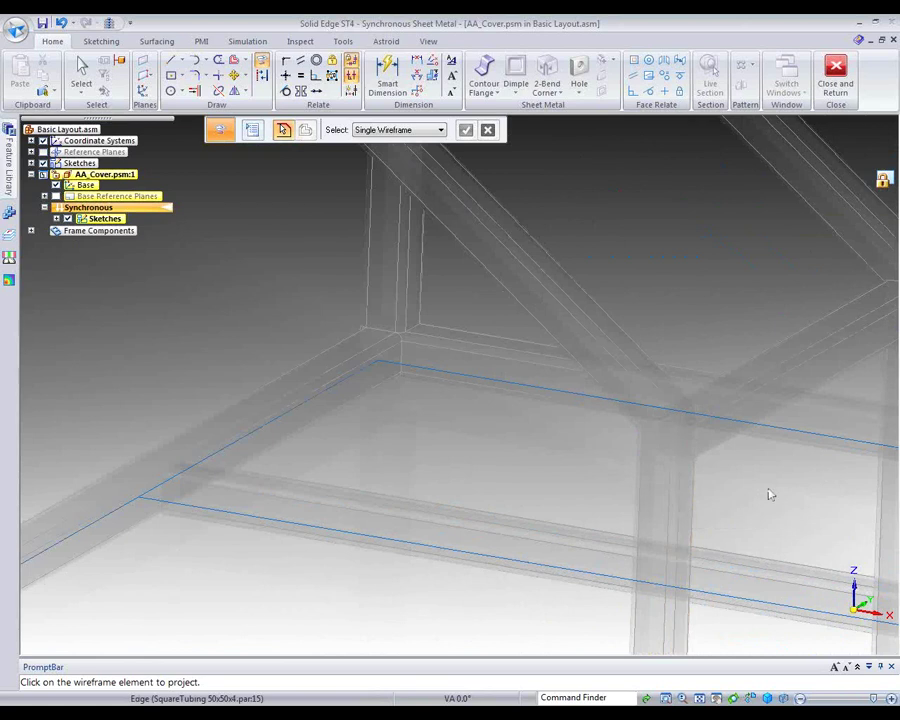
{"action": "scroll", "coordinate": [770, 494], "scroll_direction": "down", "scroll_amount": 3}
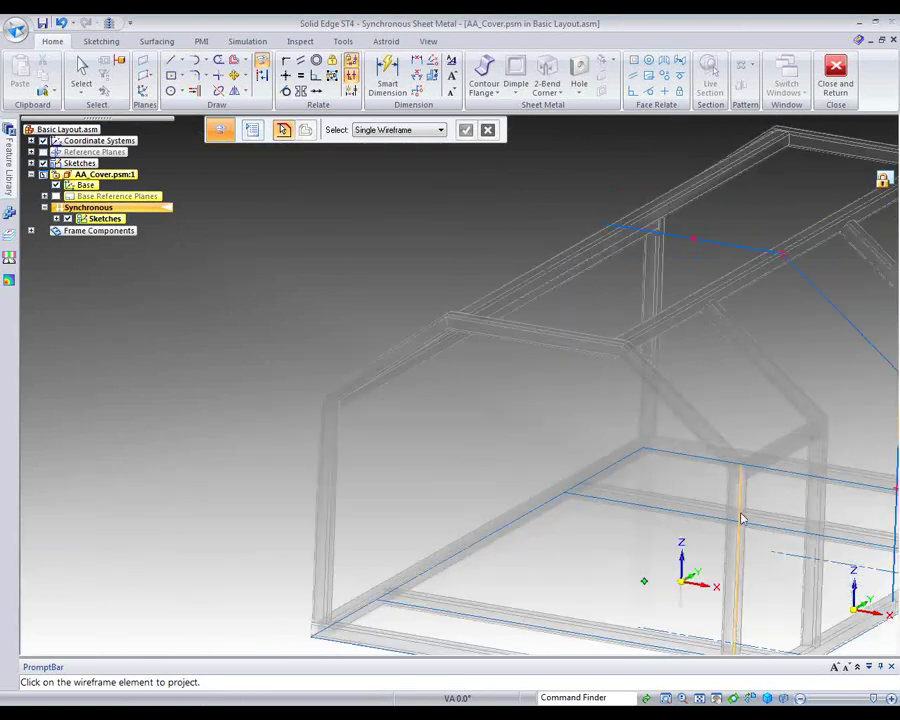
{"action": "scroll", "coordinate": [605, 565], "scroll_direction": "down", "scroll_amount": 2}
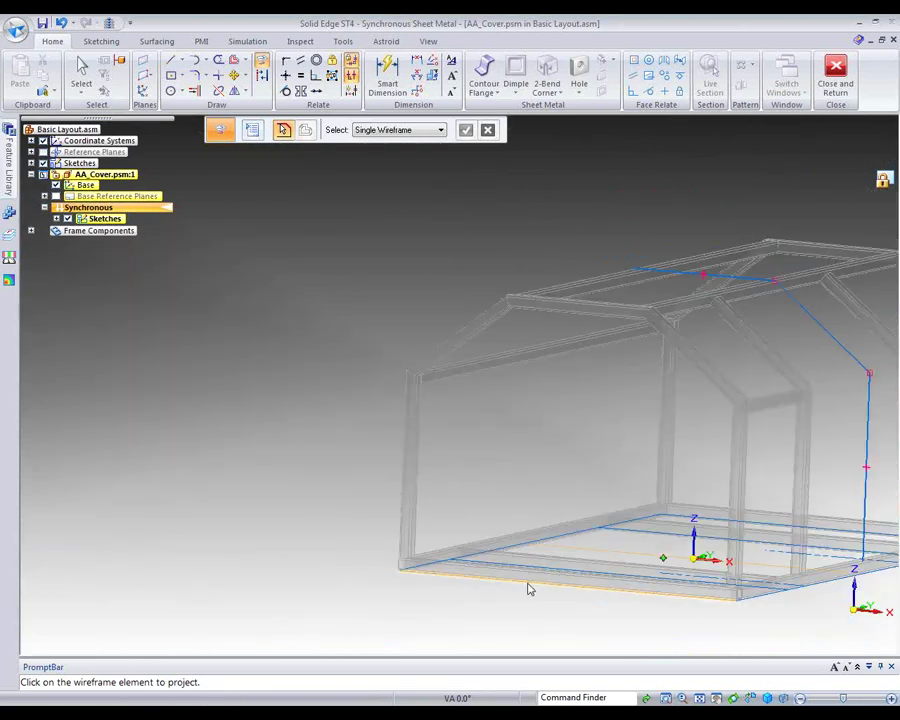
{"action": "left_click", "coordinate": [529, 588]}
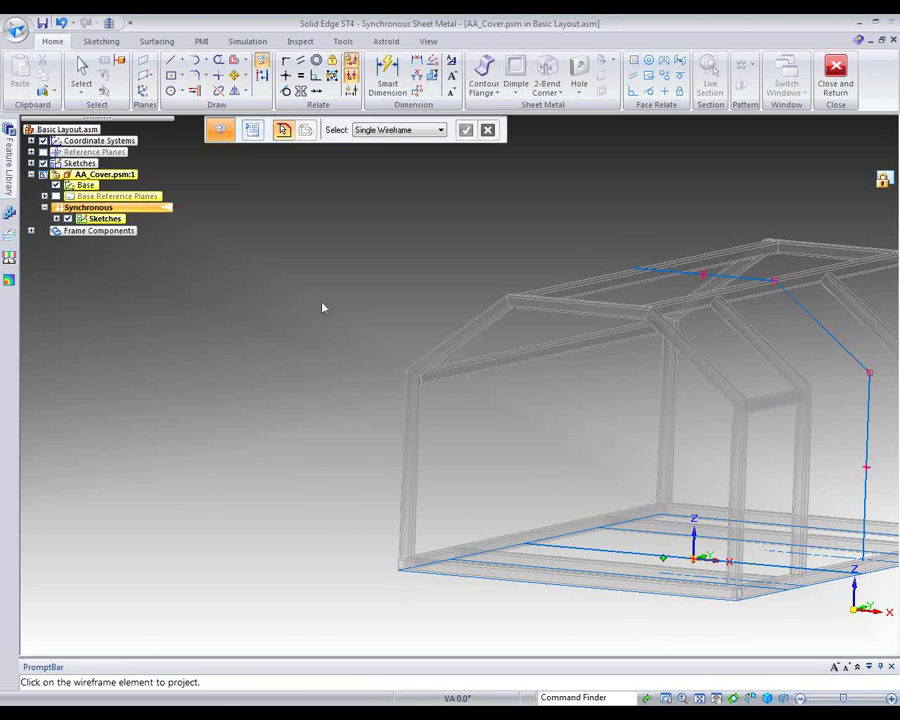
Draw a vertical line aligned above the origin, running up to just past the middle of the projected top line.
{"action": "right_click_drag", "start_coordinate": [252, 319], "coordinate": [284, 313]}
{"action": "left_click", "coordinate": [716, 698]}
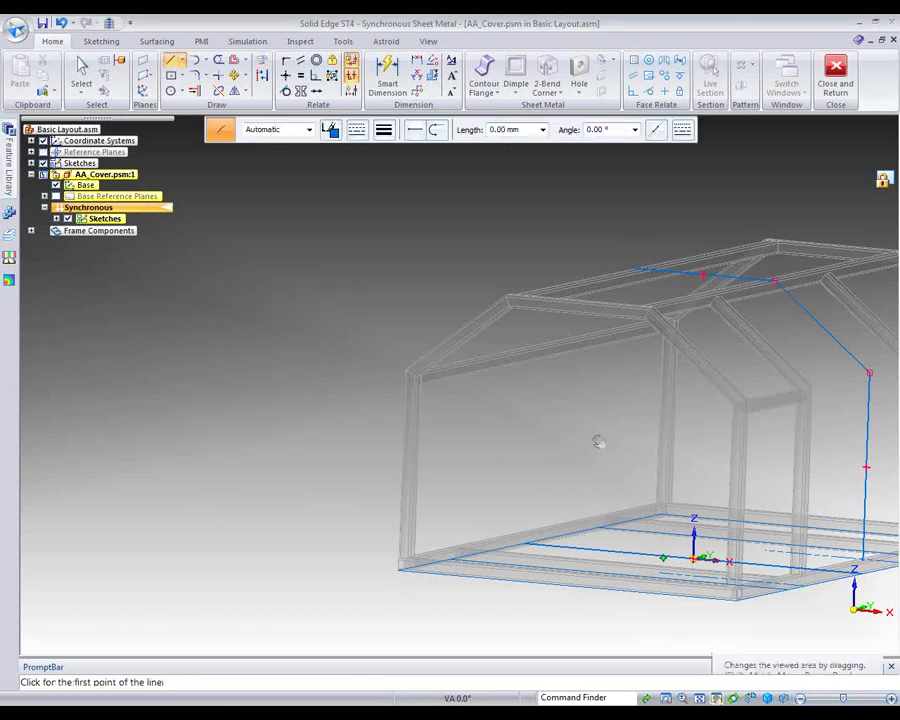
{"action": "left_click_drag", "start_coordinate": [597, 438], "coordinate": [500, 426]}
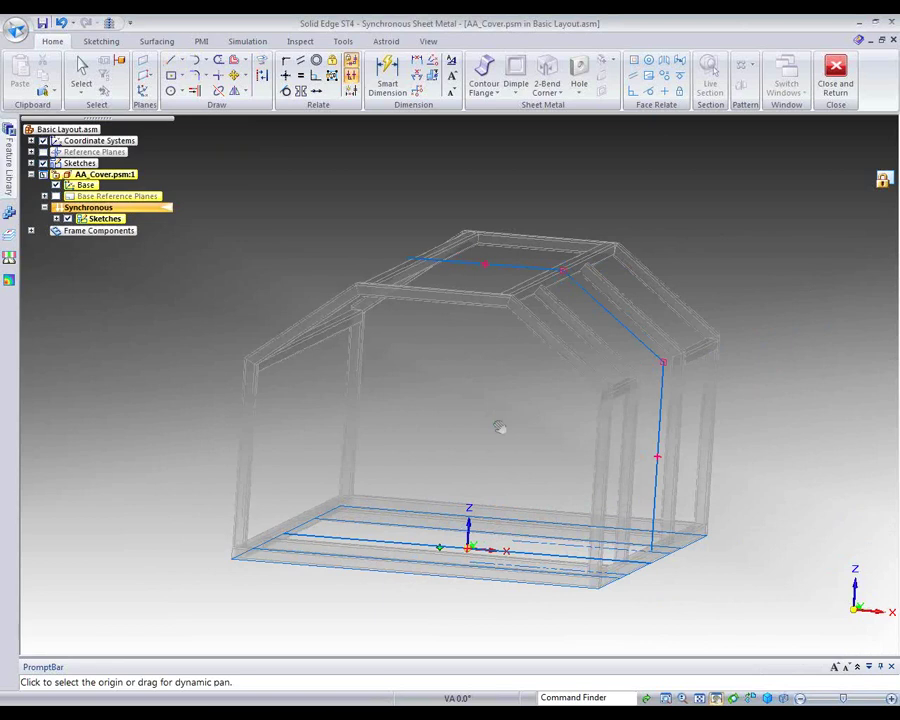
{"action": "right_click", "coordinate": [500, 426]}
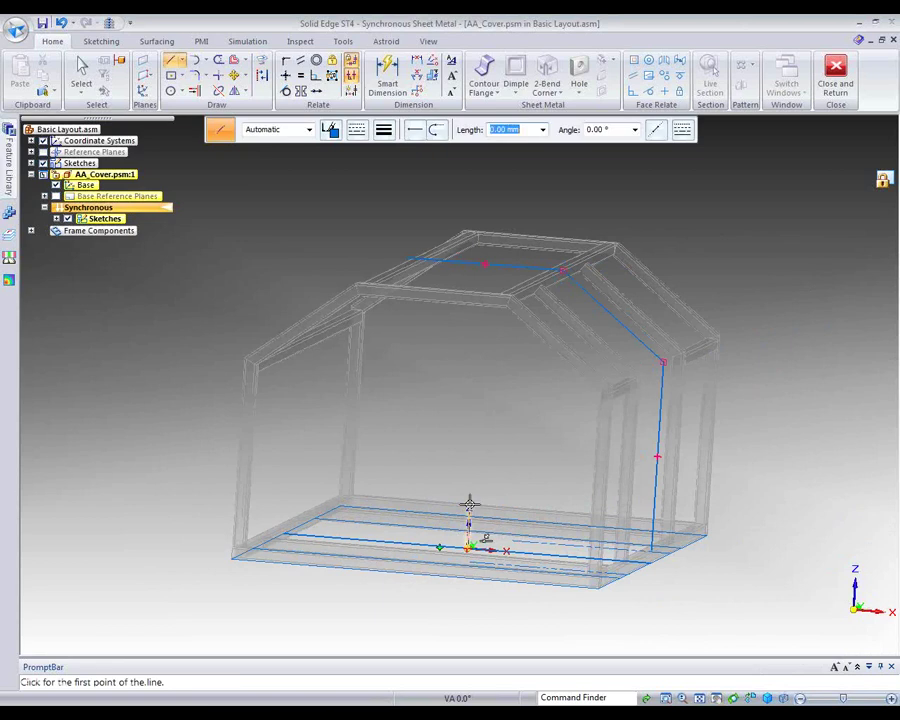
{"action": "left_click", "coordinate": [475, 430]}
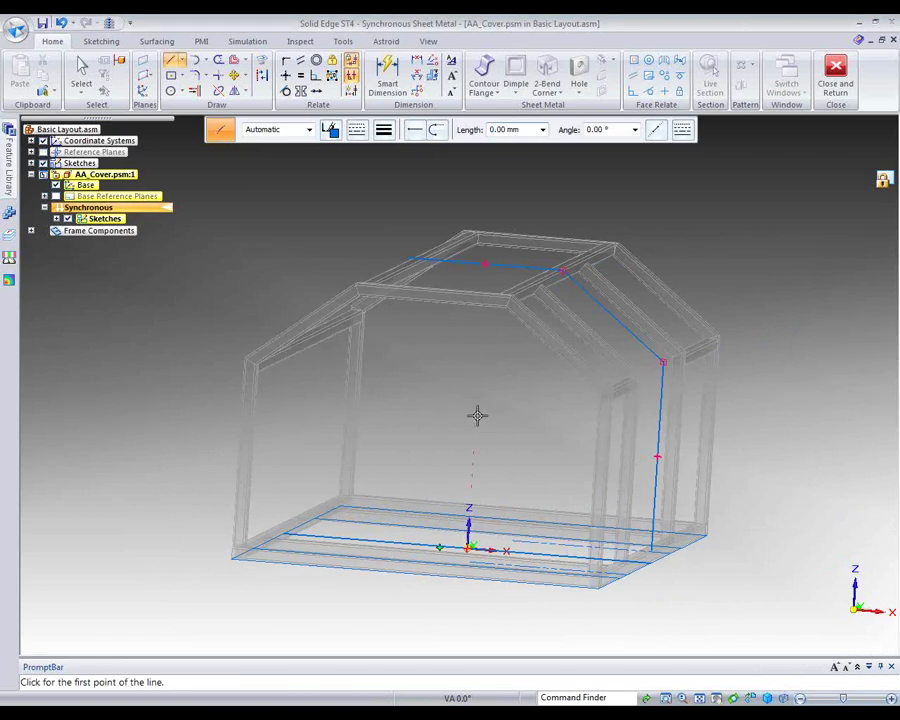
{"action": "left_click", "coordinate": [485, 258]}
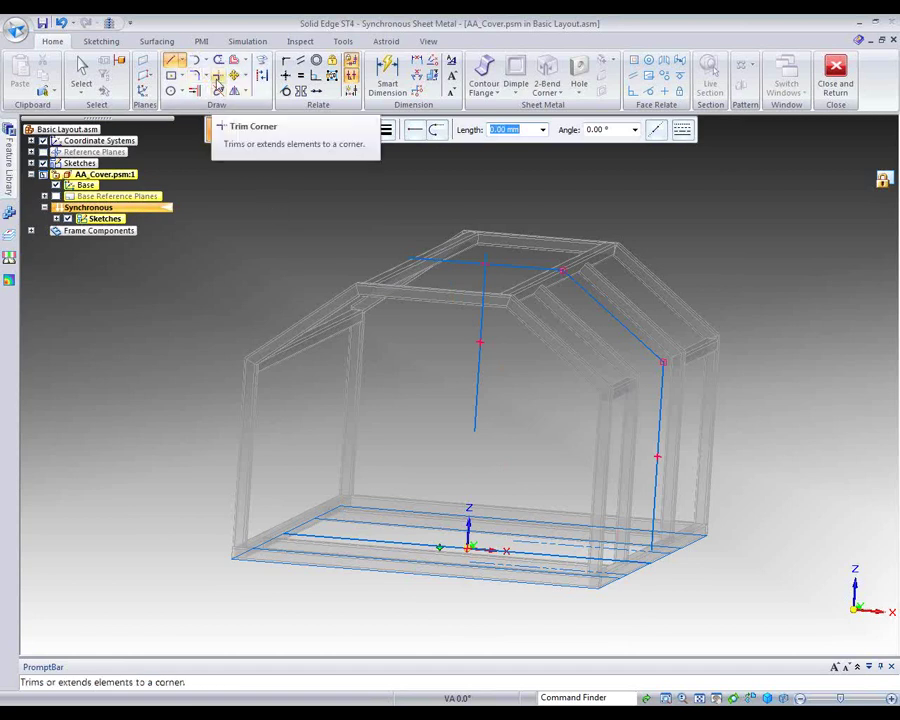
Trim the profile corners at the vertical centre line and at the base line, and convert both of those lines to construction geometry.
{"action": "left_click", "coordinate": [218, 75]}
{"action": "left_click_drag", "start_coordinate": [518, 241], "coordinate": [447, 298]}
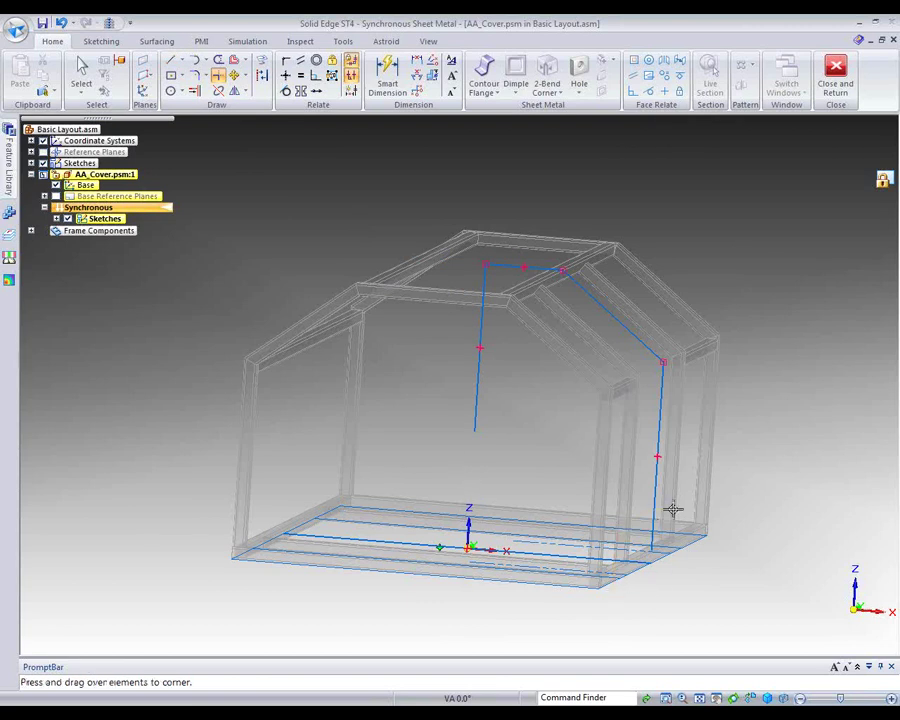
{"action": "left_click_drag", "start_coordinate": [673, 510], "coordinate": [714, 604]}
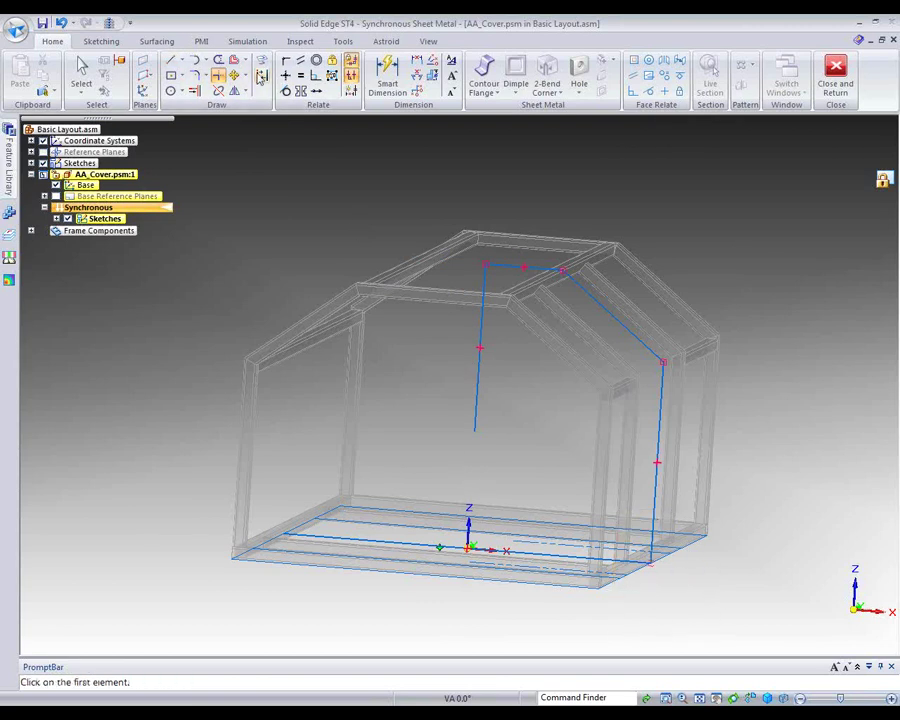
{"action": "left_click", "coordinate": [262, 78]}
{"action": "left_click", "coordinate": [475, 409]}
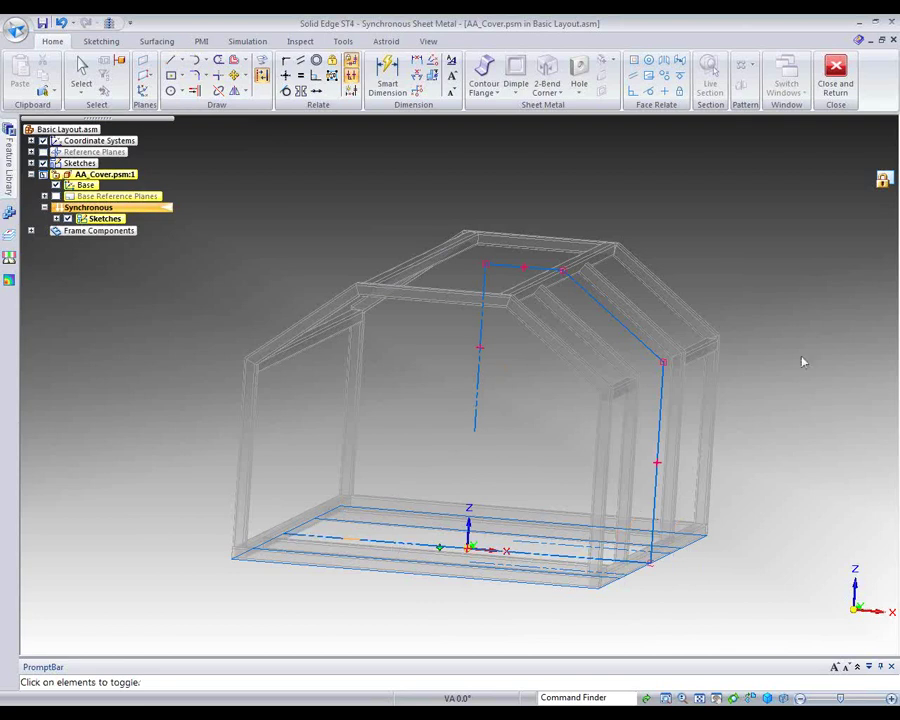
Start a contour flange from the projected profile chain of top, sloped and vertical segments.
{"action": "middle_click_drag", "start_coordinate": [802, 319], "coordinate": [578, 210]}
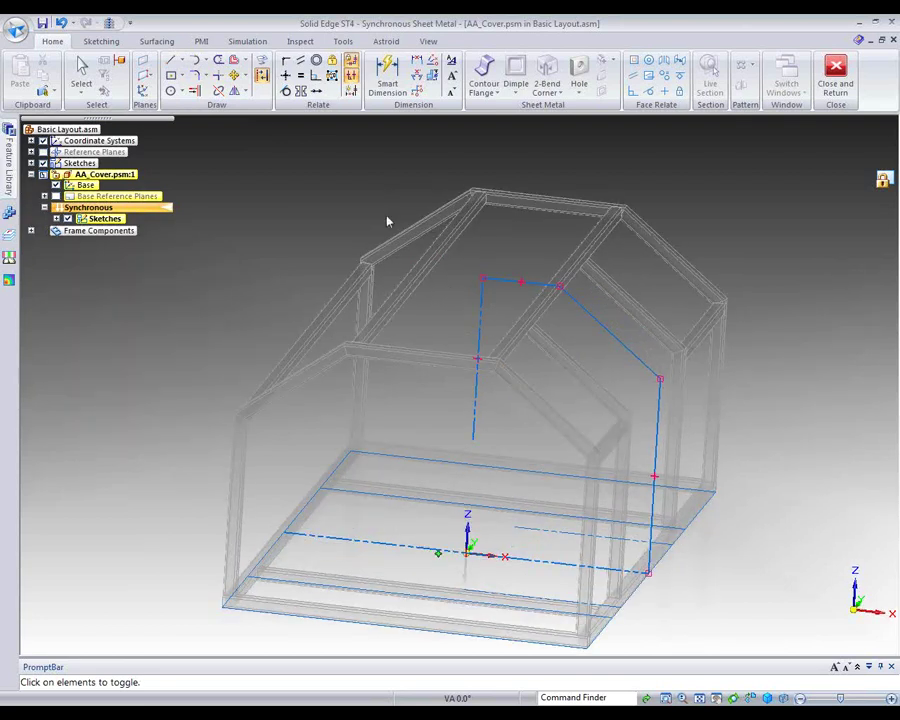
{"action": "right_click", "coordinate": [256, 179]}
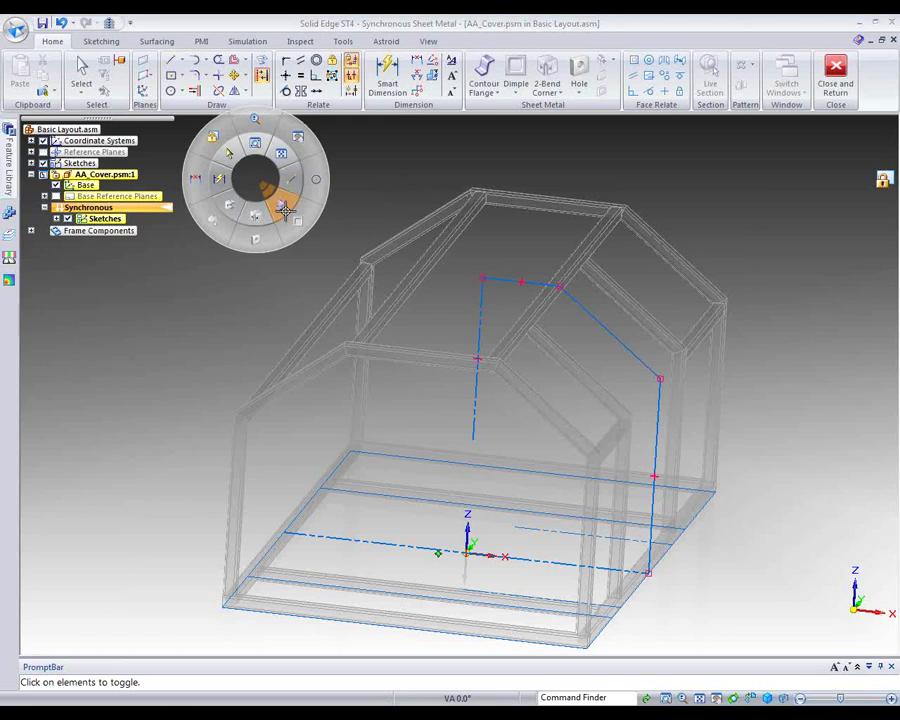
{"action": "left_click", "coordinate": [282, 209]}
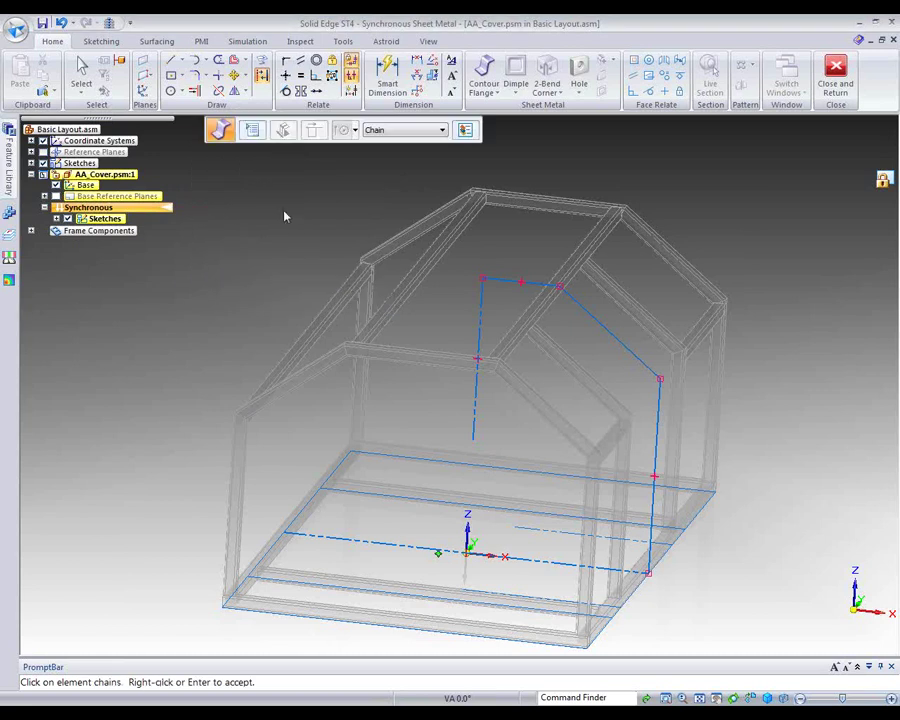
{"action": "left_click", "coordinate": [508, 284]}
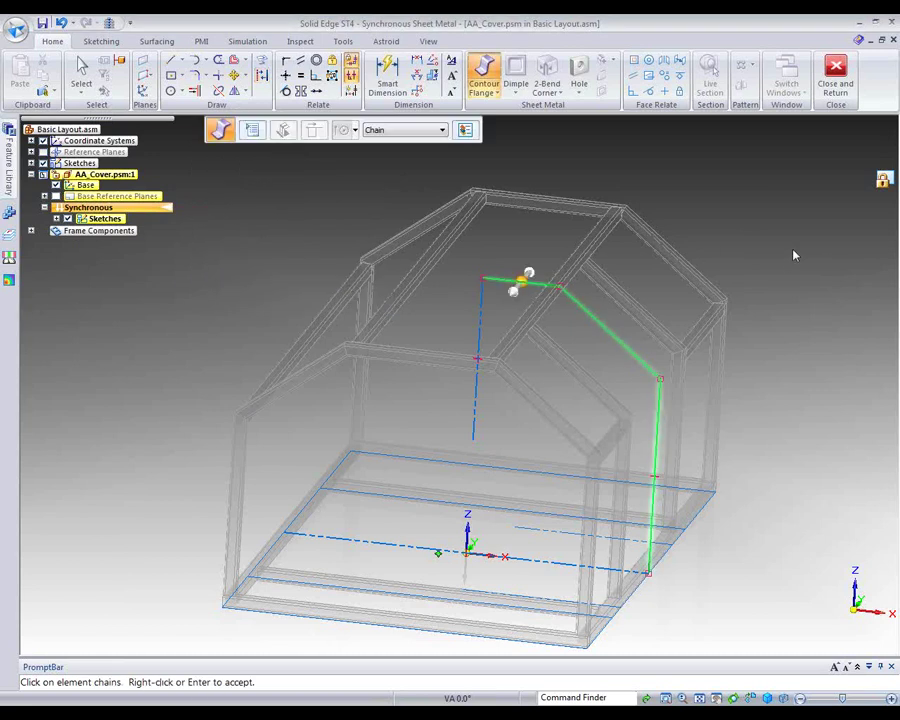
{"action": "right_click", "coordinate": [529, 274]}
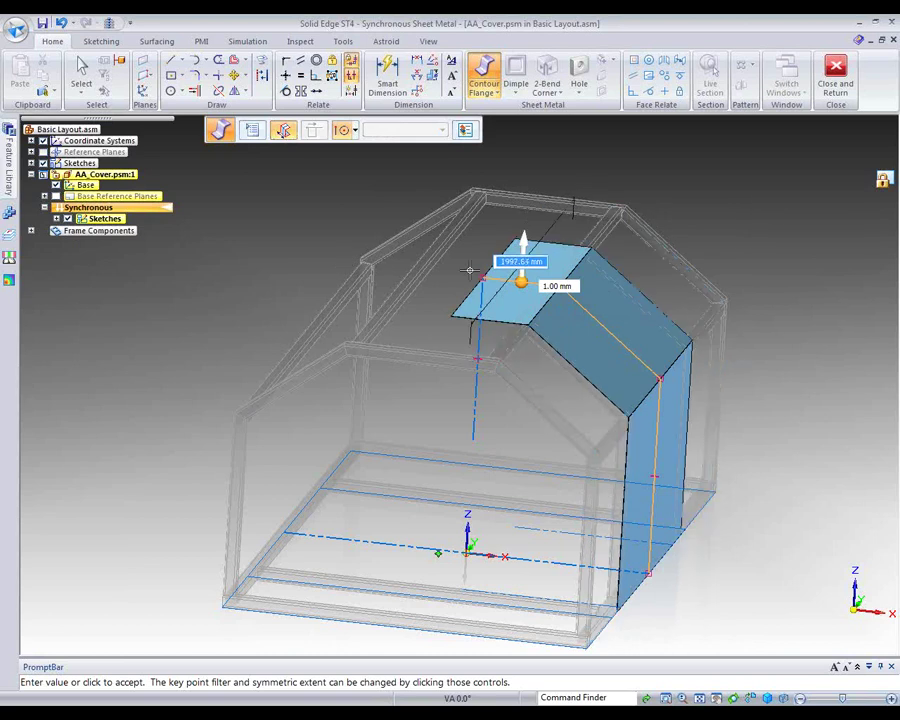
Set the contour flange's material thickness to 3 mm.
{"action": "middle_click_drag", "start_coordinate": [664, 189], "coordinate": [550, 222]}
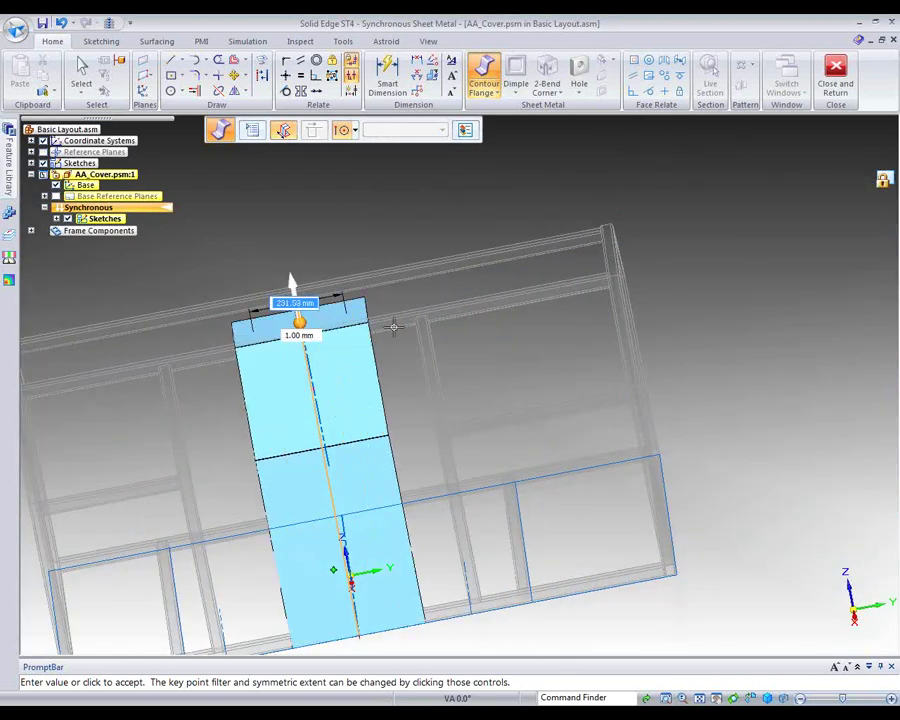
{"action": "type", "text": "772.62"}
{"action": "key", "text": "Tab"}
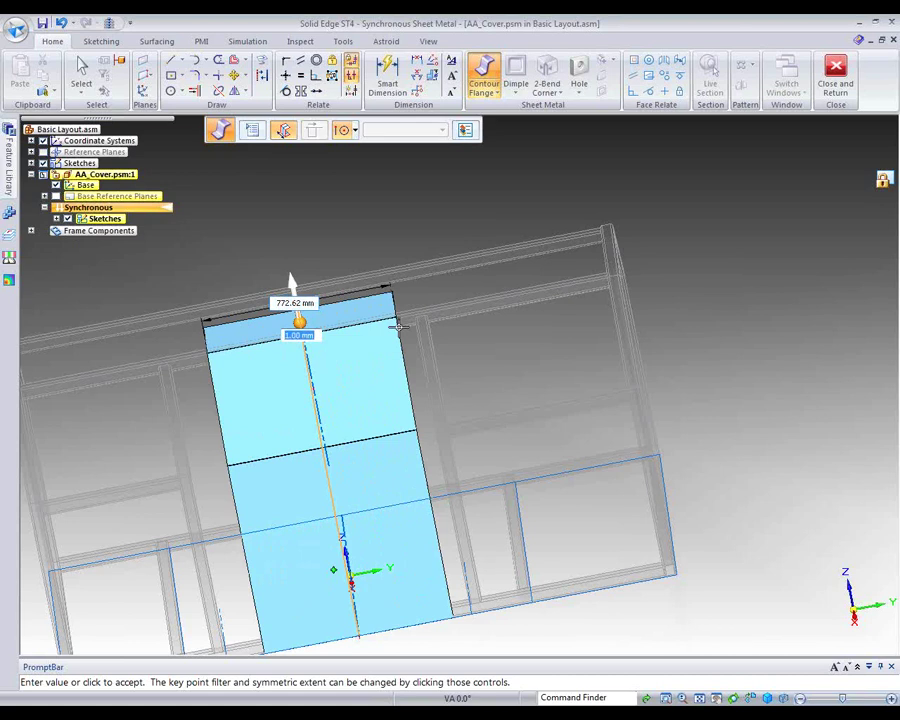
{"action": "type", "text": "3"}
{"action": "key", "text": "Tab"}
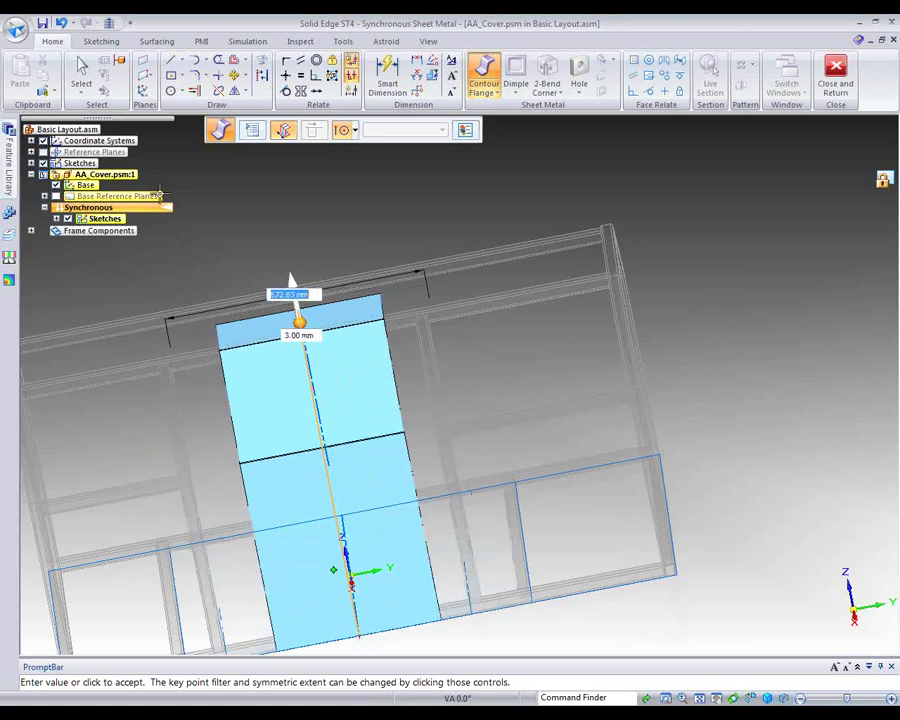
Restrict keypoint locating to End Point and extend the flange symmetrically to the frame's upper corner vertex, 2600 mm wide.
{"action": "middle_click_drag", "start_coordinate": [617, 294], "coordinate": [503, 313]}
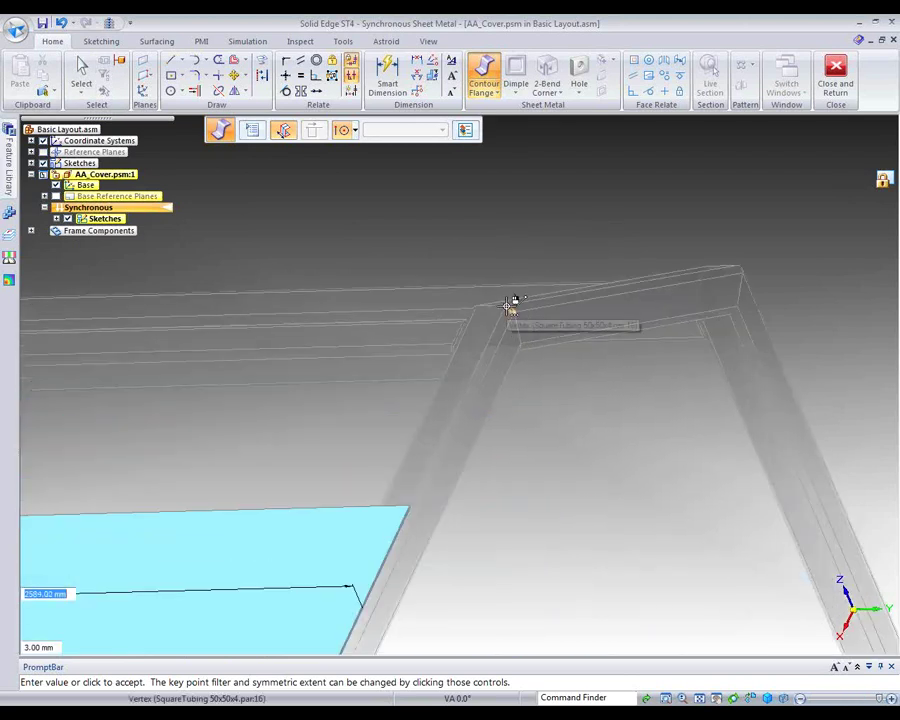
{"action": "left_click", "coordinate": [352, 131]}
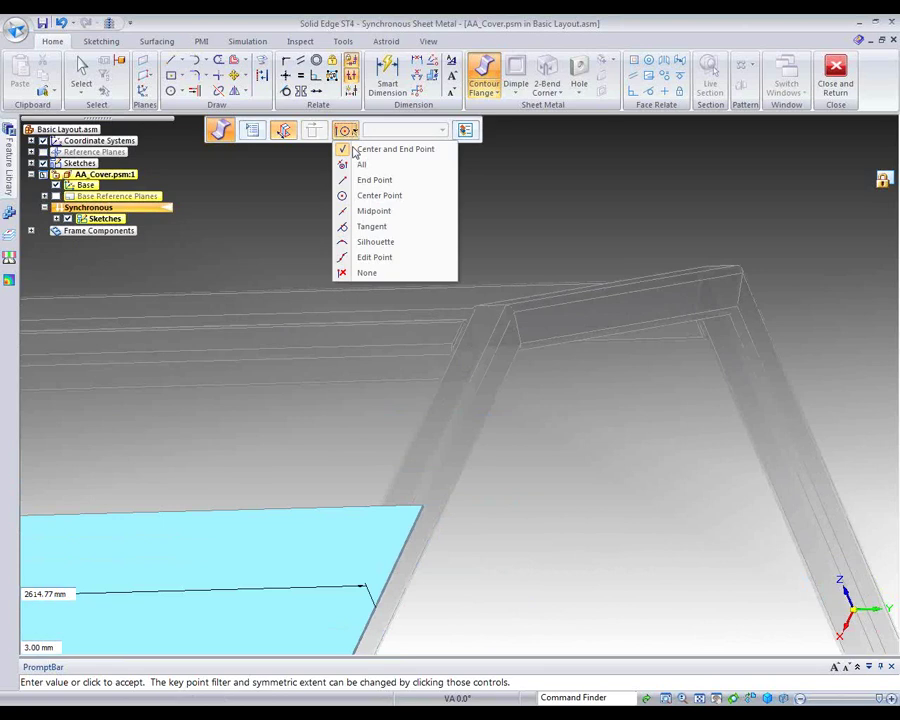
{"action": "left_click", "coordinate": [372, 180]}
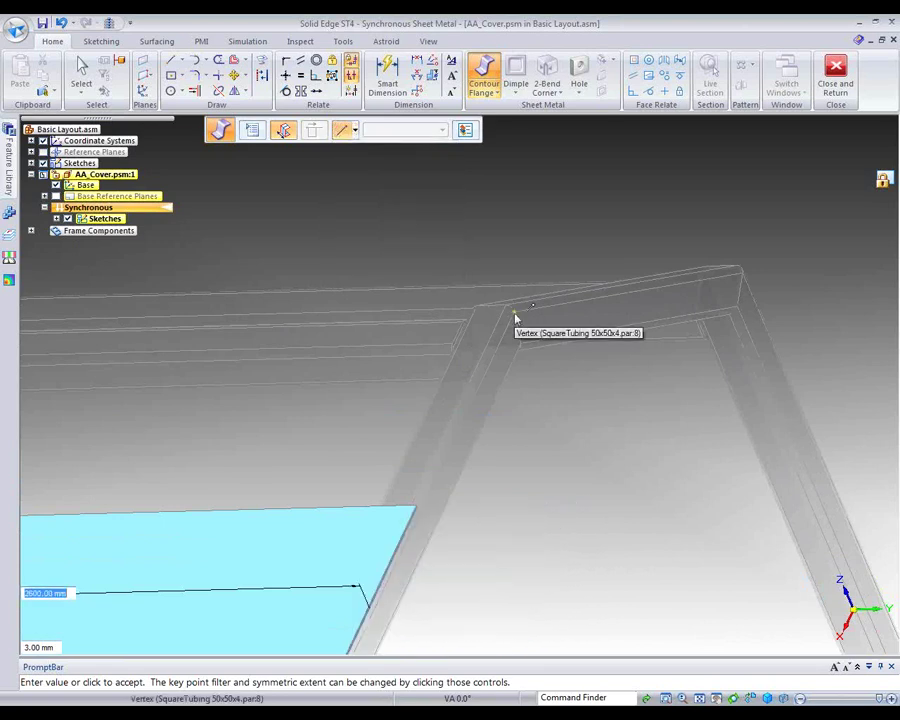
{"action": "left_click", "coordinate": [514, 314]}
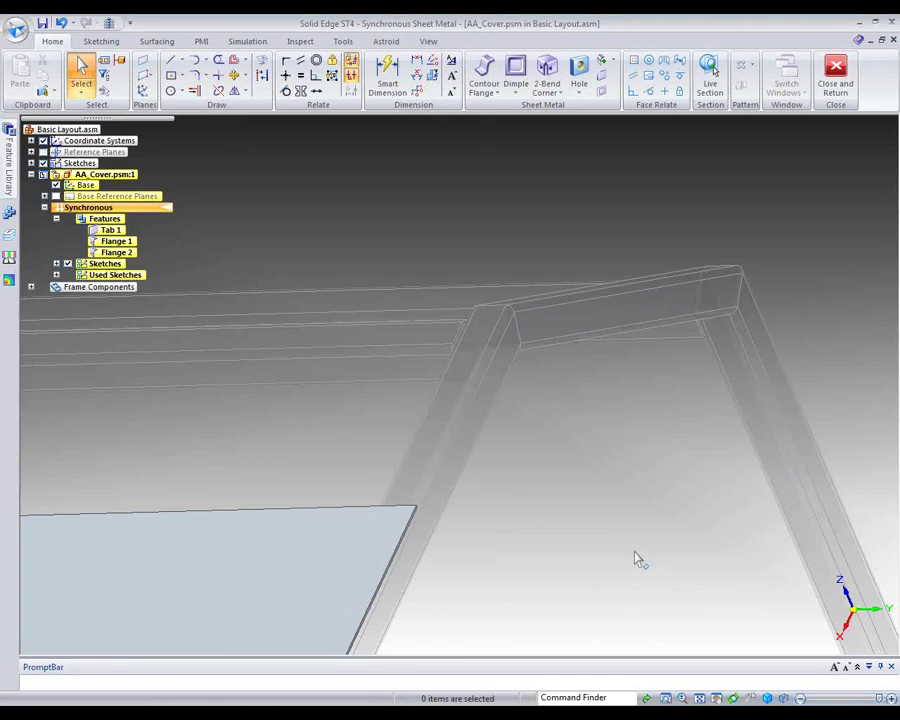
Move the top panel's end face along the frame's length to align with the end point of the frame's top member.
{"action": "scroll", "coordinate": [627, 536], "scroll_direction": "down", "scroll_amount": 3}
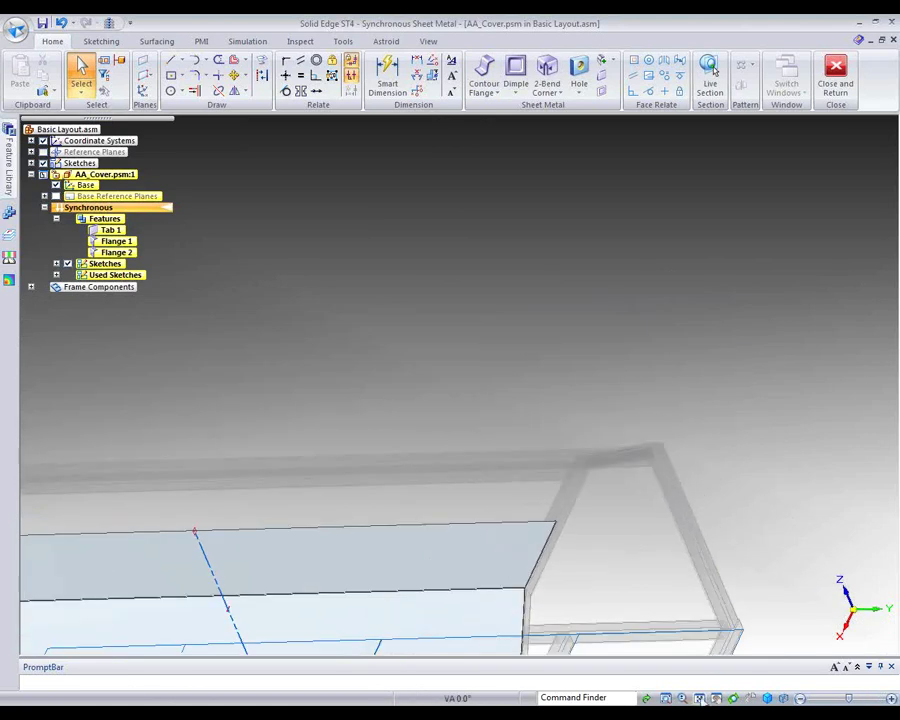
{"action": "left_click", "coordinate": [701, 699]}
{"action": "middle_click_drag", "start_coordinate": [636, 430], "coordinate": [617, 416]}
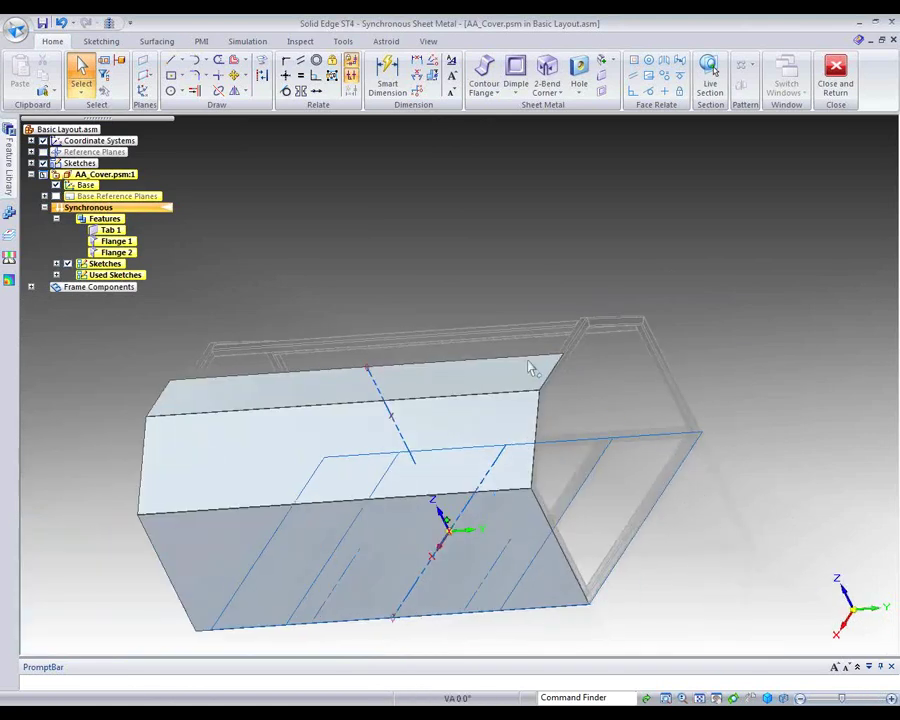
{"action": "middle_click_drag", "start_coordinate": [167, 356], "coordinate": [515, 328]}
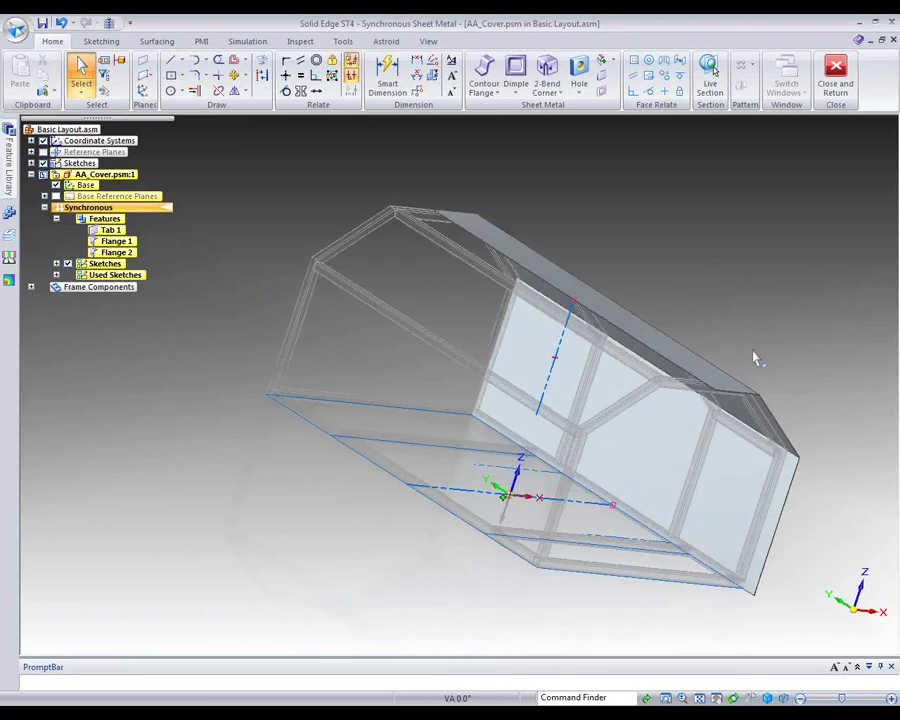
{"action": "scroll", "coordinate": [778, 428], "scroll_direction": "up", "scroll_amount": 8}
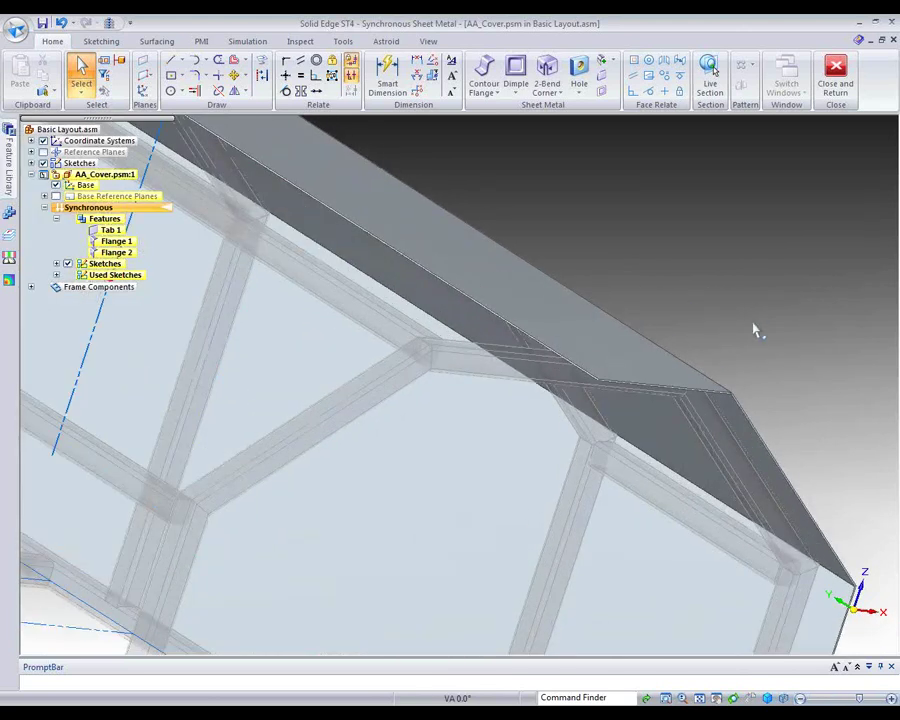
{"action": "left_click", "coordinate": [686, 393]}
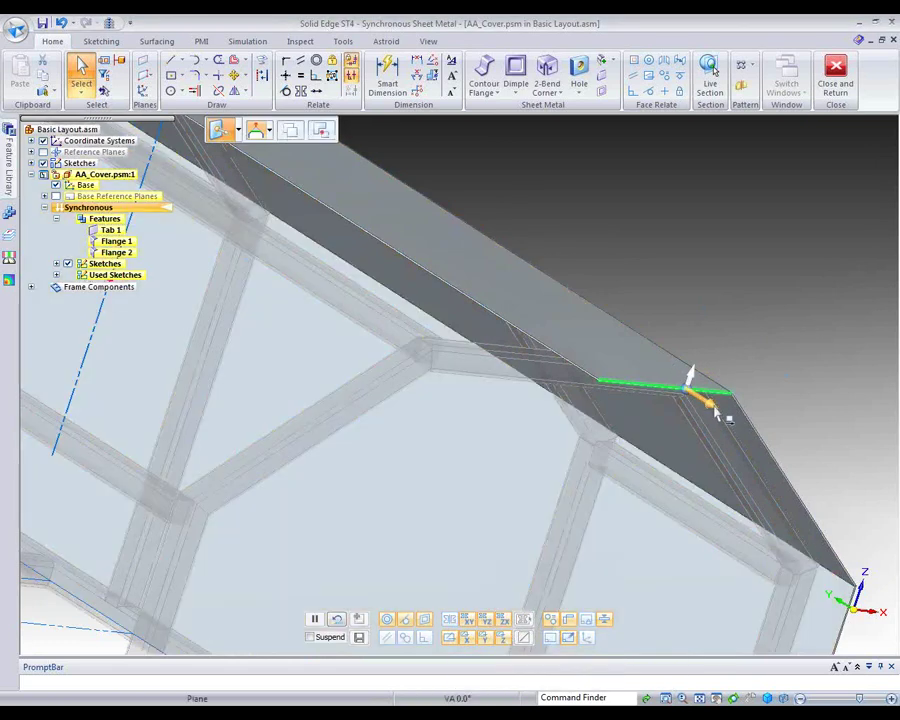
{"action": "left_click", "coordinate": [714, 408]}
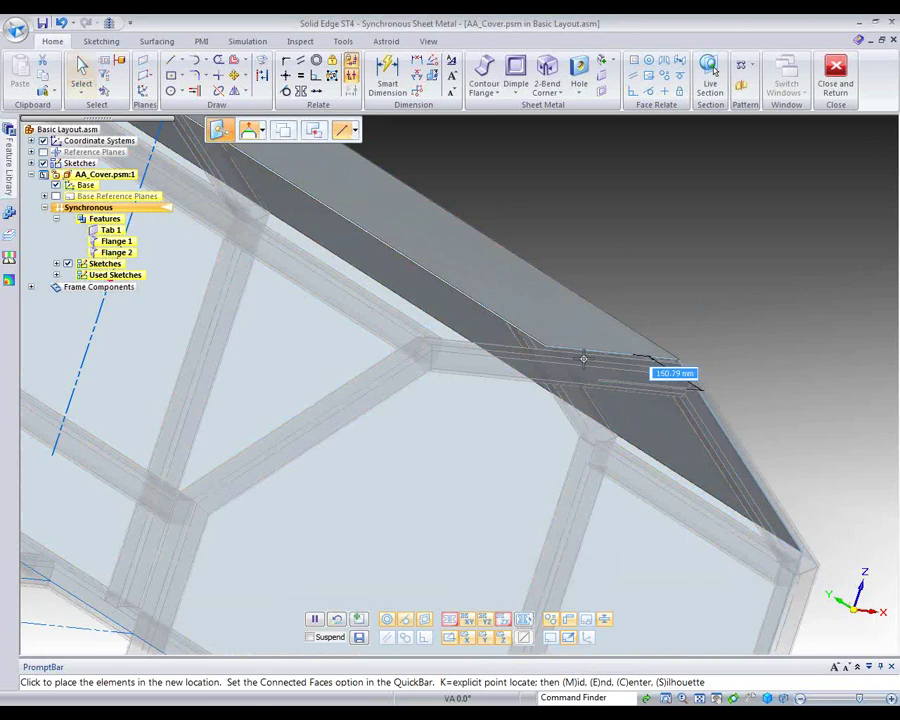
{"action": "left_click", "coordinate": [437, 360]}
{"action": "key", "text": "Escape"}
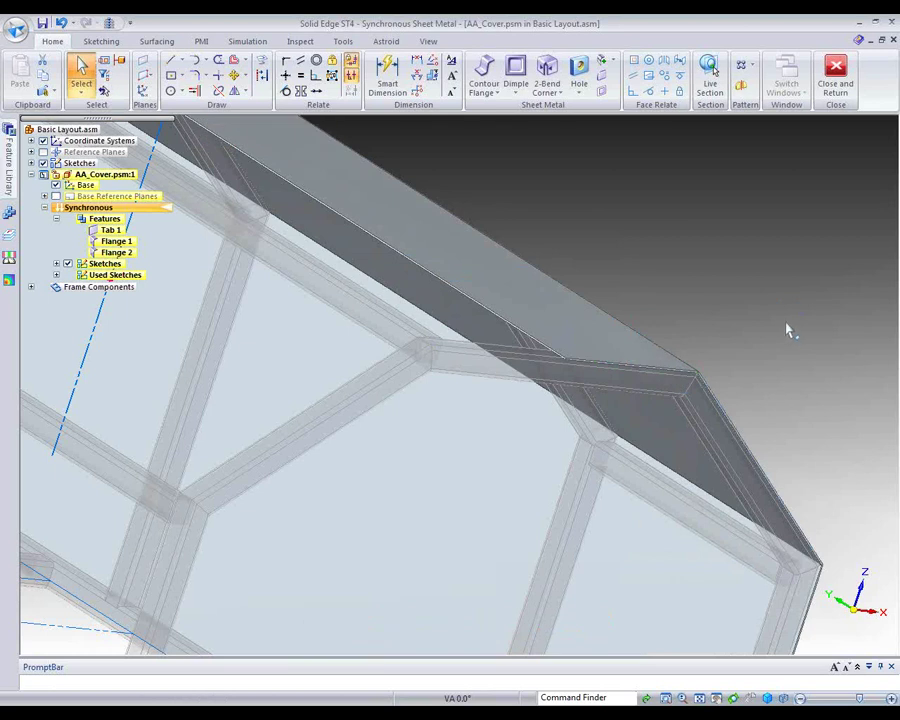
Start the Line command and lock sketching to the outer face of the cover's vertical side.
{"action": "middle_click_drag", "start_coordinate": [812, 282], "coordinate": [855, 352]}
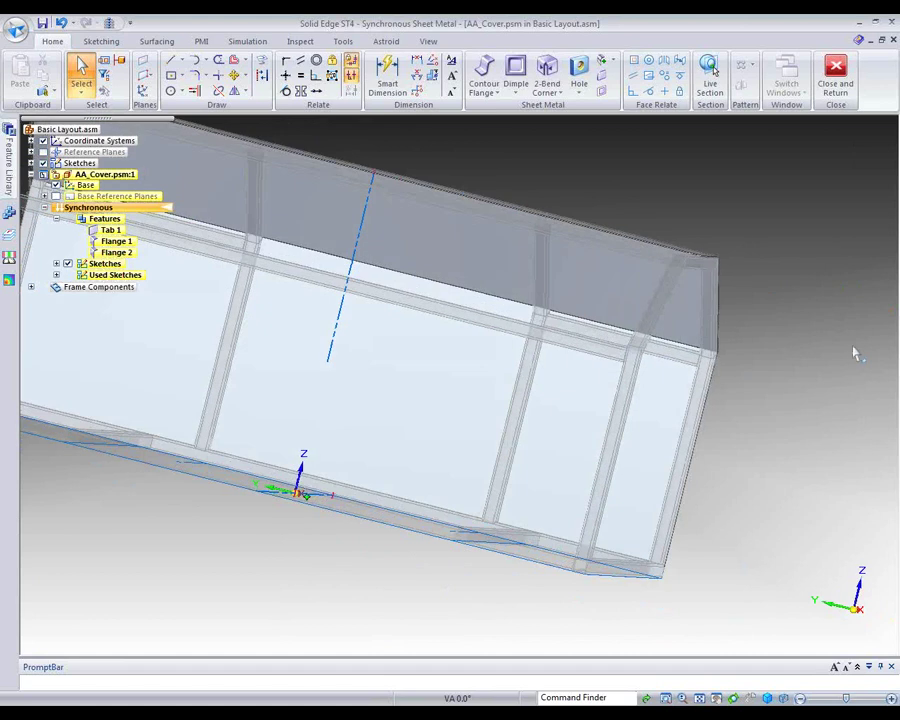
{"action": "middle_click_drag", "start_coordinate": [808, 384], "coordinate": [516, 399]}
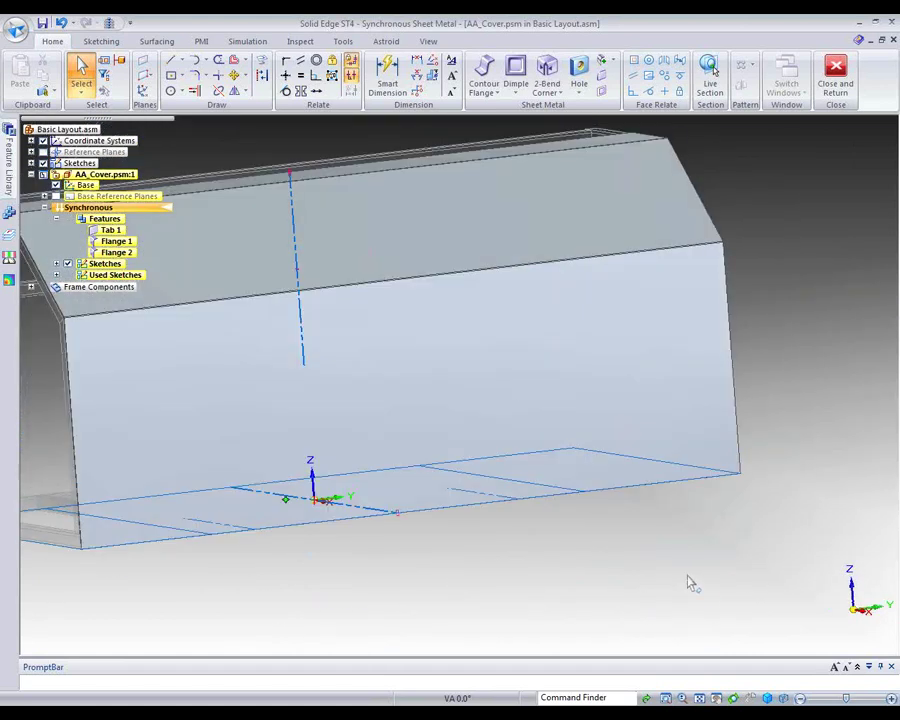
{"action": "right_click", "coordinate": [590, 543]}
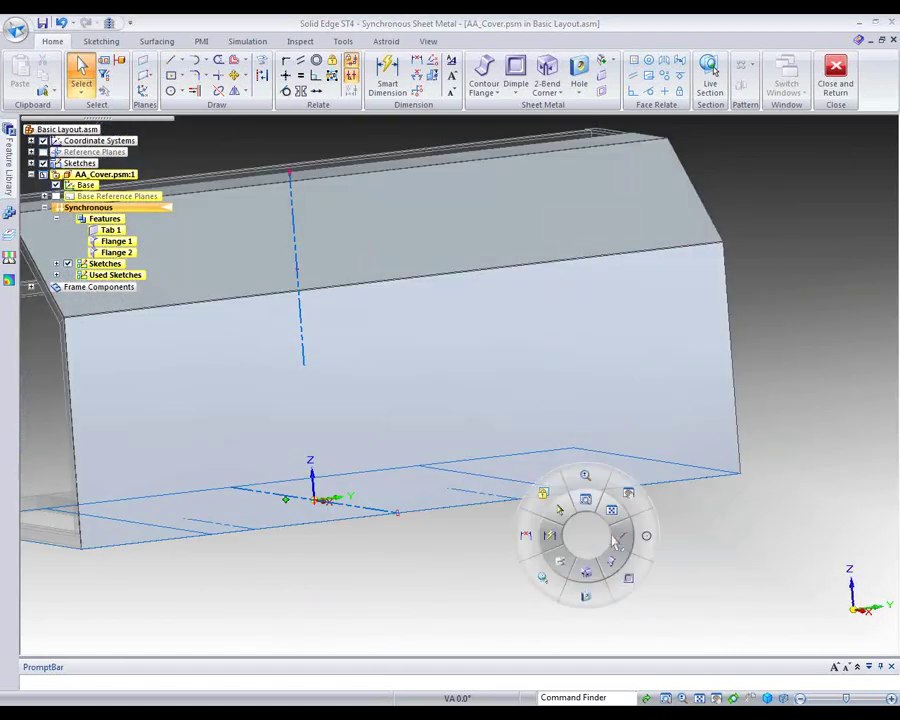
{"action": "left_click", "coordinate": [621, 530]}
{"action": "key", "text": "F3"}
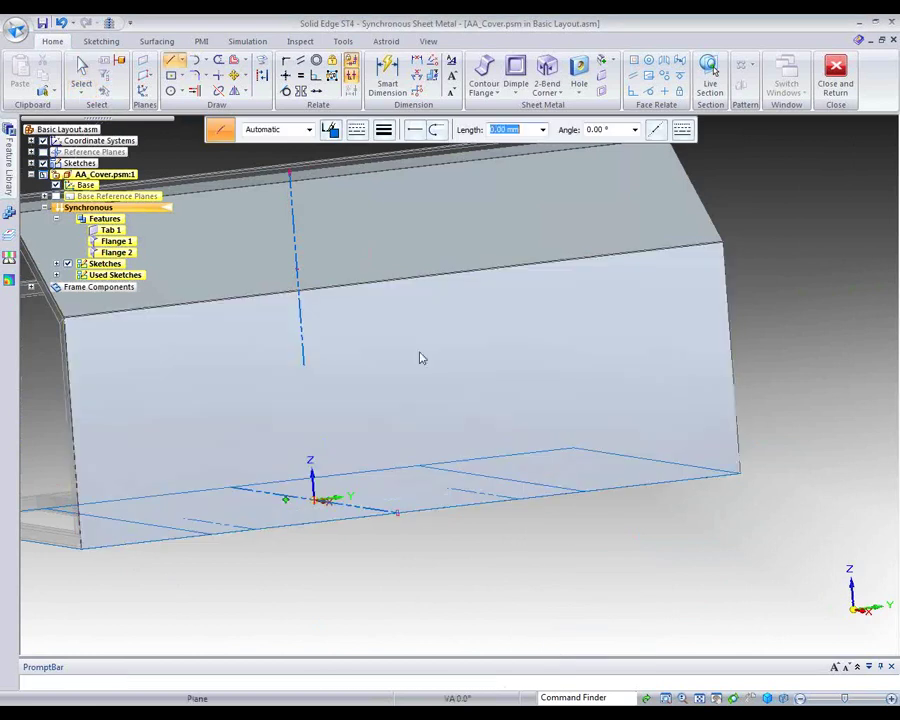
Project the inner edge of an intermediate vertical post onto the locked face, offset 20 mm towards the vertical centre line.
{"action": "middle_click_drag", "start_coordinate": [390, 581], "coordinate": [709, 558]}
{"action": "scroll", "coordinate": [253, 331], "scroll_direction": "up", "scroll_amount": 2}
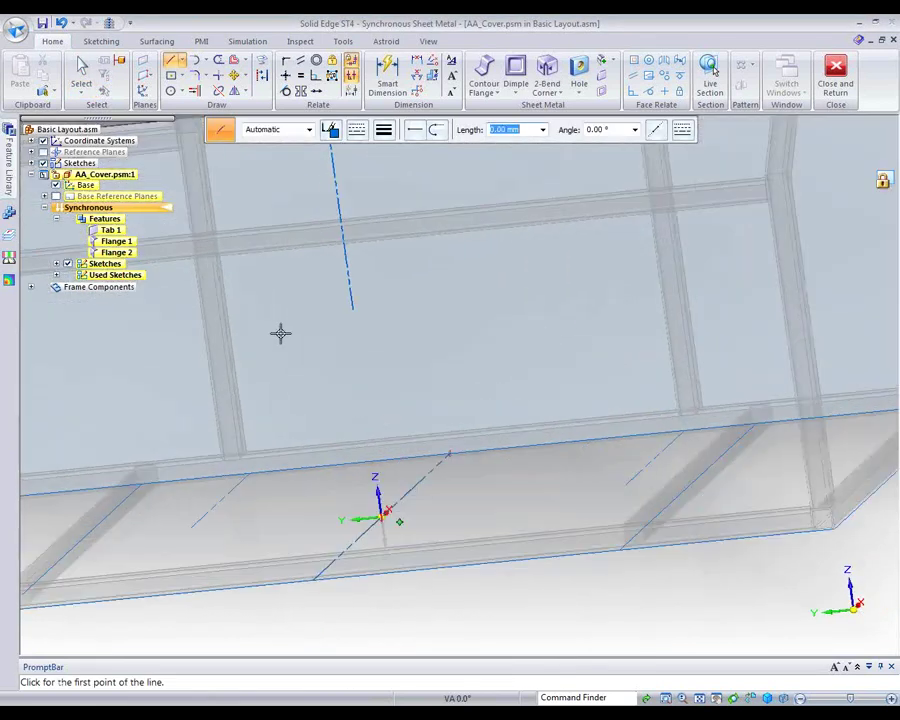
{"action": "scroll", "coordinate": [214, 204], "scroll_direction": "up", "scroll_amount": 3}
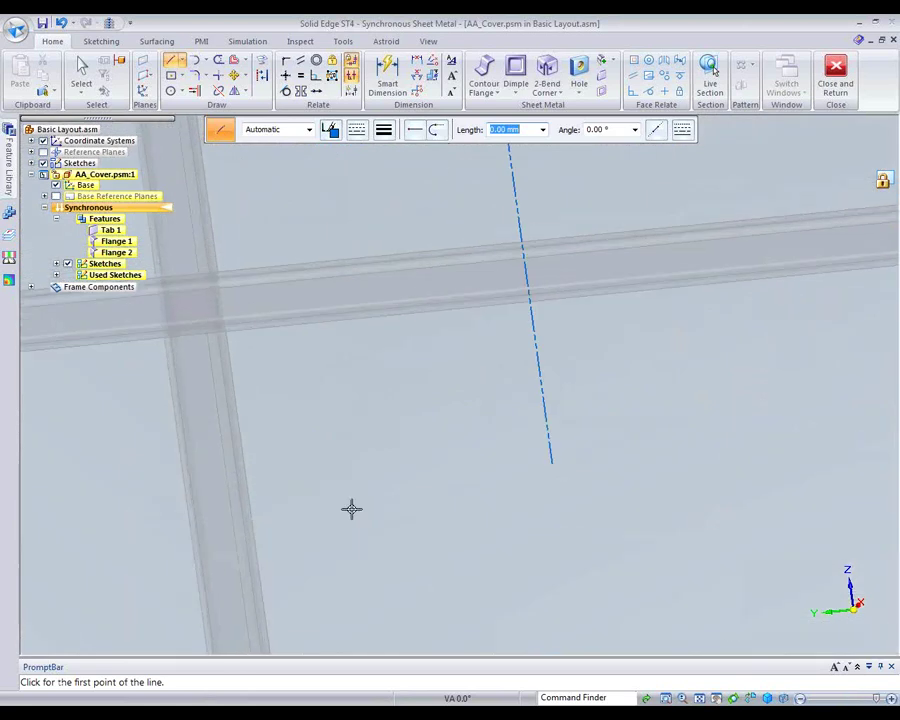
{"action": "middle_click_drag", "start_coordinate": [326, 495], "coordinate": [320, 497]}
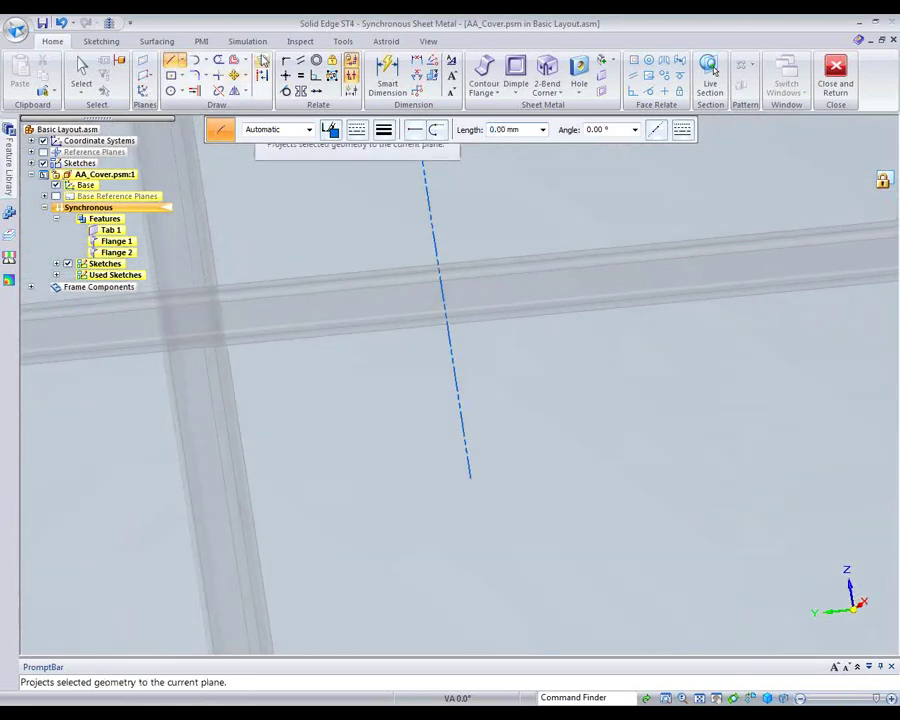
{"action": "left_click", "coordinate": [262, 61]}
{"action": "left_click", "coordinate": [253, 132]}
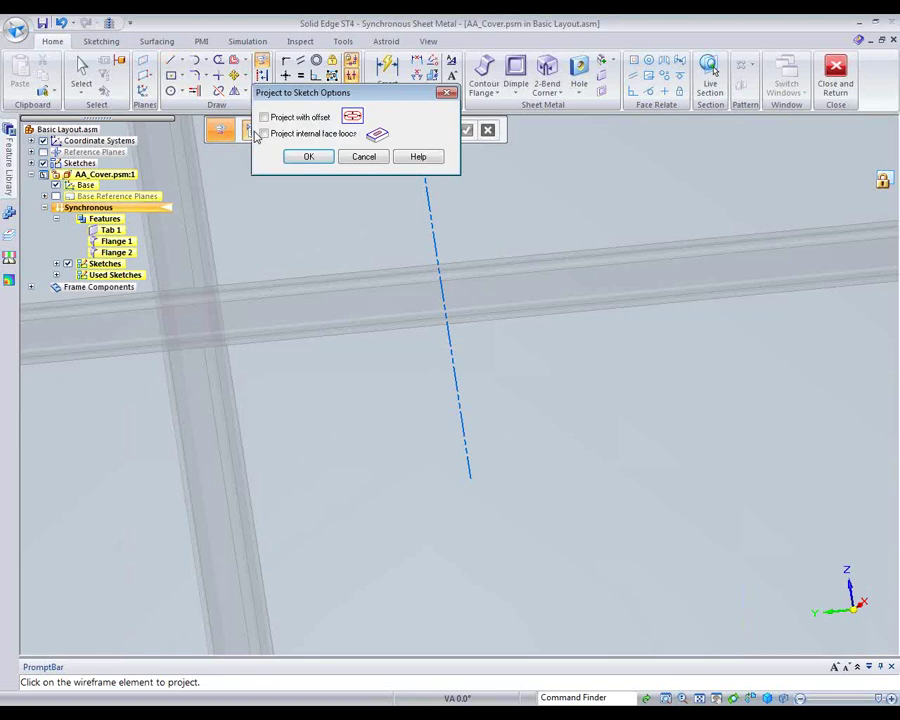
{"action": "left_click", "coordinate": [308, 158]}
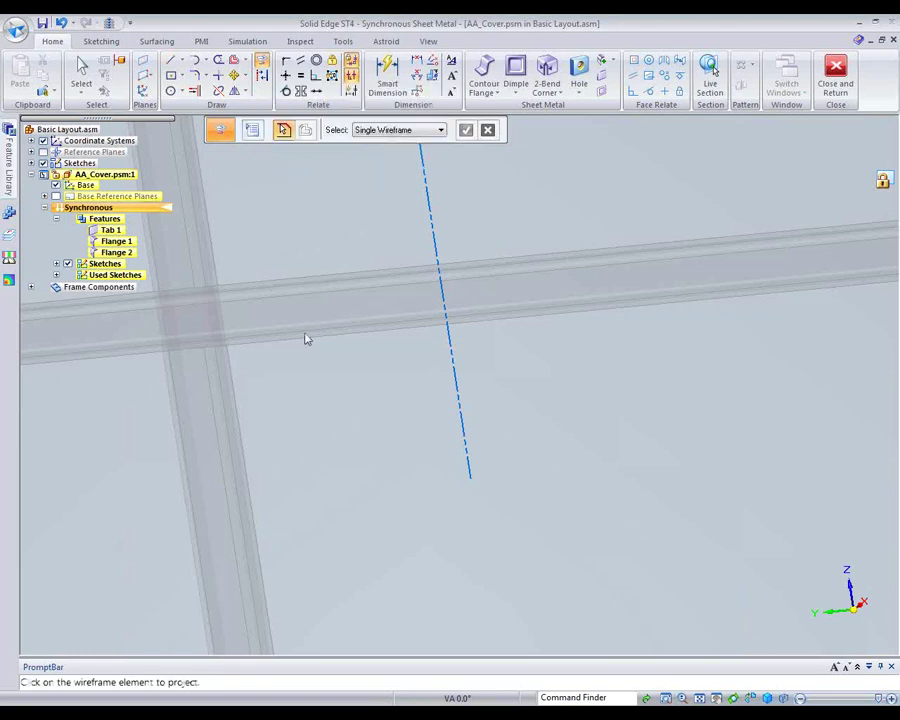
{"action": "left_click", "coordinate": [229, 427]}
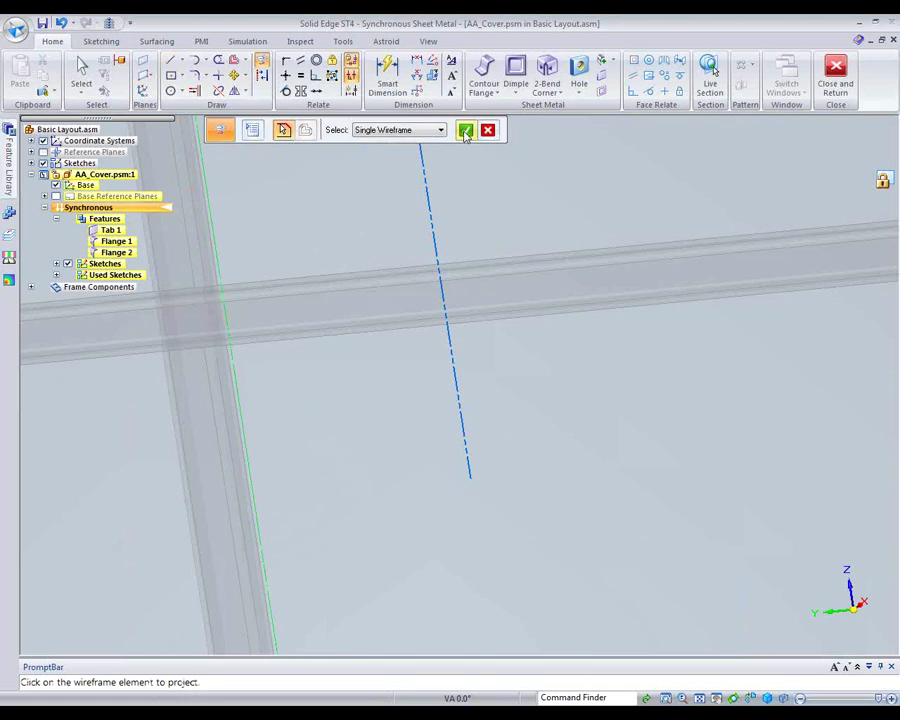
{"action": "left_click", "coordinate": [465, 131]}
{"action": "left_click", "coordinate": [417, 129]}
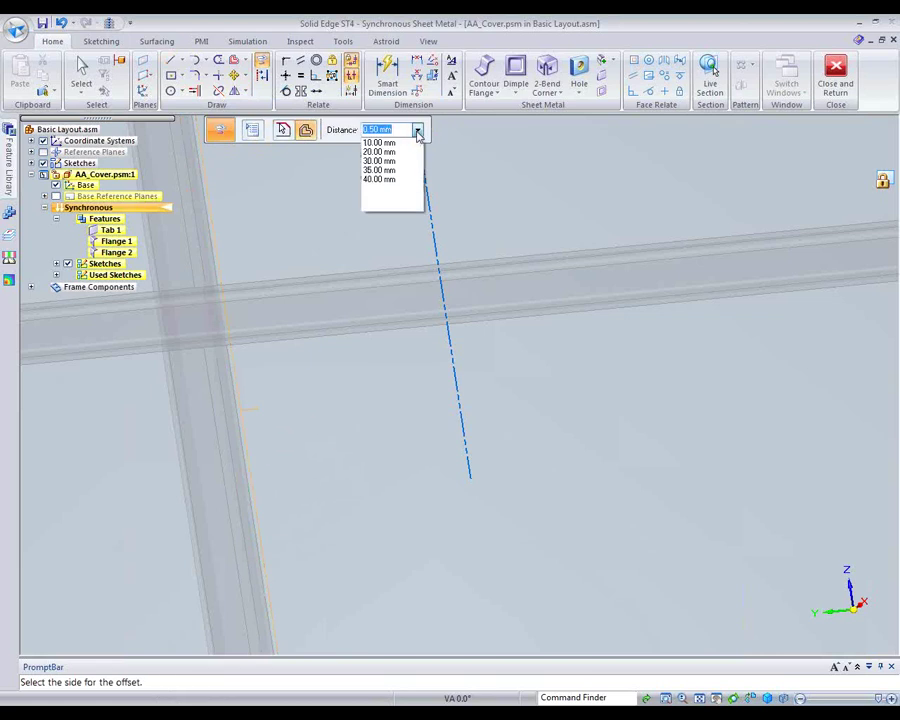
{"action": "left_click", "coordinate": [386, 151]}
{"action": "left_click", "coordinate": [407, 435]}
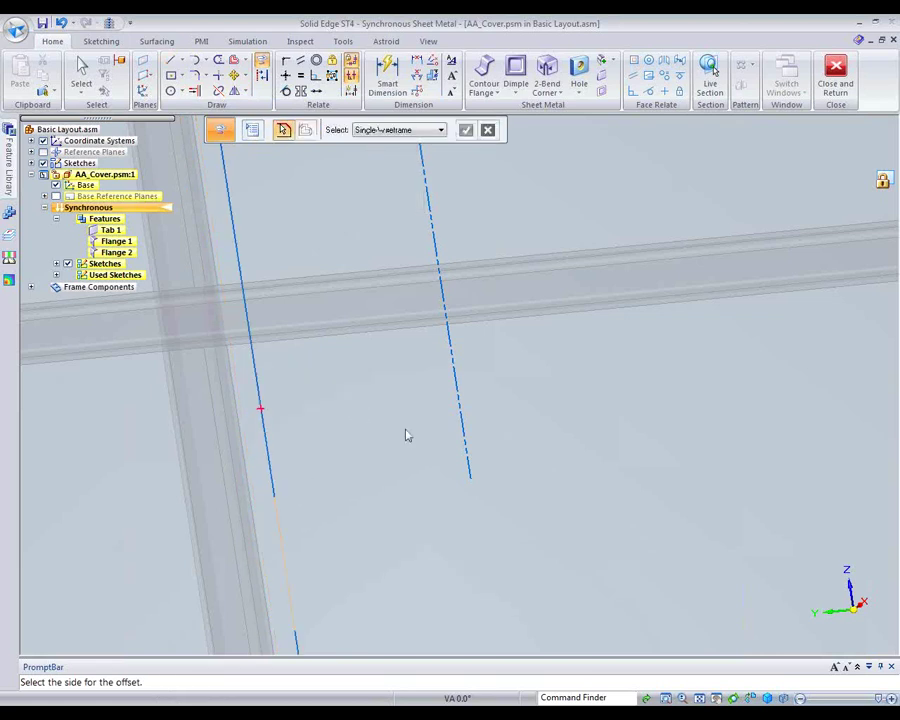
Project the inner edge of the opposite intermediate post onto the locked face, with the same offset towards the vertical centre line.
{"action": "left_click", "coordinate": [718, 701]}
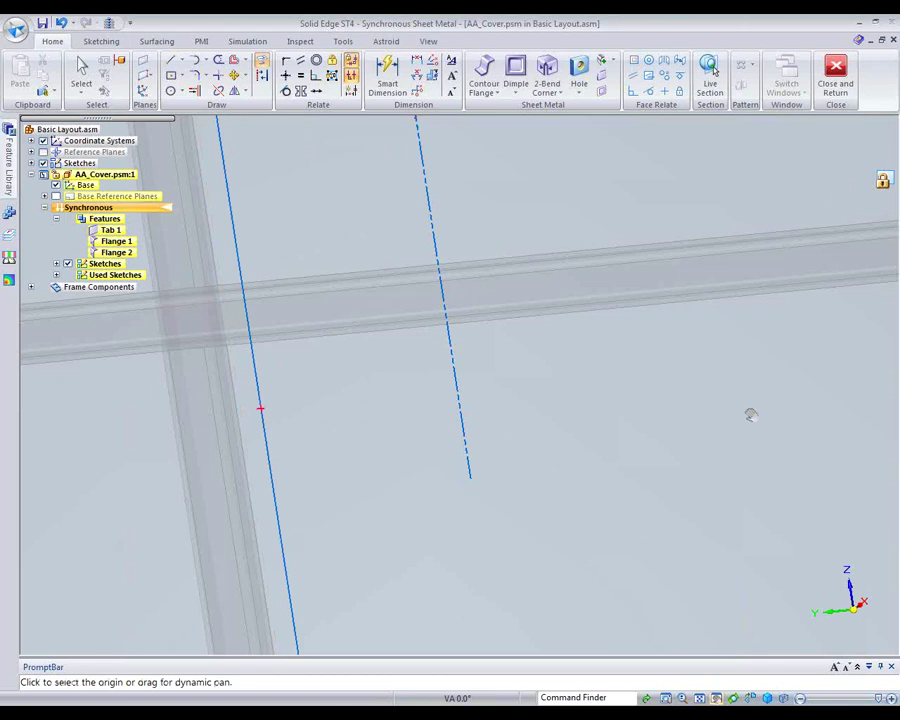
{"action": "left_click_drag", "start_coordinate": [761, 398], "coordinate": [331, 428]}
{"action": "left_click_drag", "start_coordinate": [703, 401], "coordinate": [505, 399]}
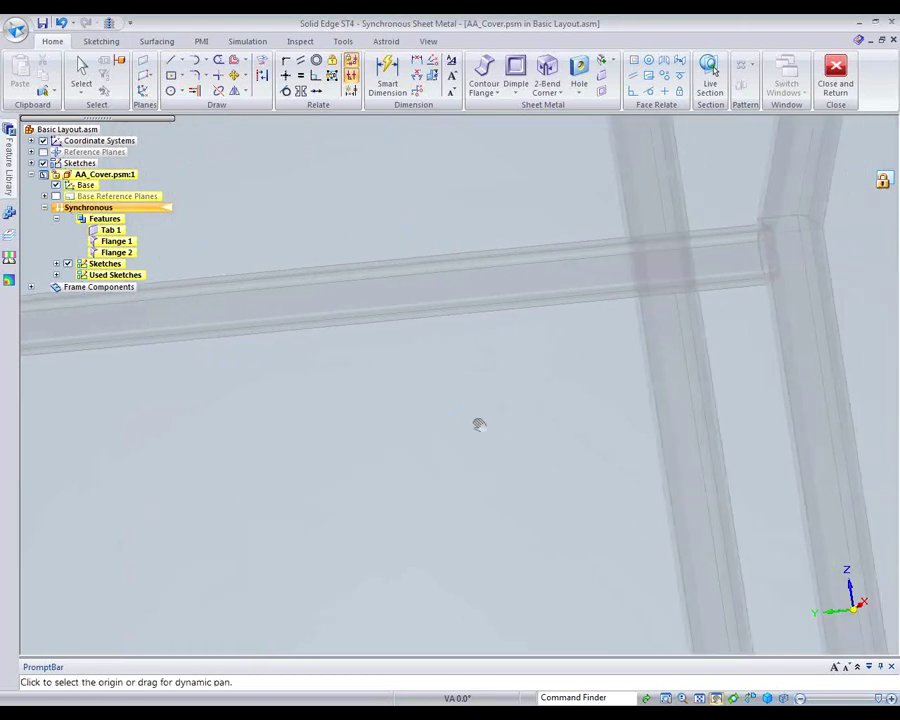
{"action": "middle_click_drag", "start_coordinate": [487, 423], "coordinate": [539, 425]}
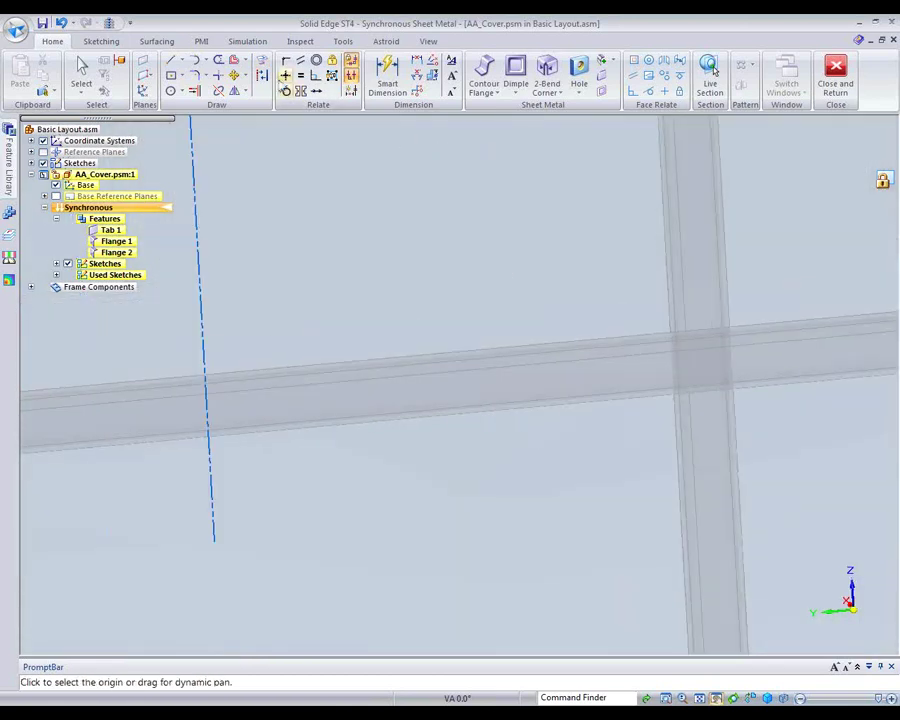
{"action": "key", "text": "Escape"}
{"action": "left_click", "coordinate": [248, 129]}
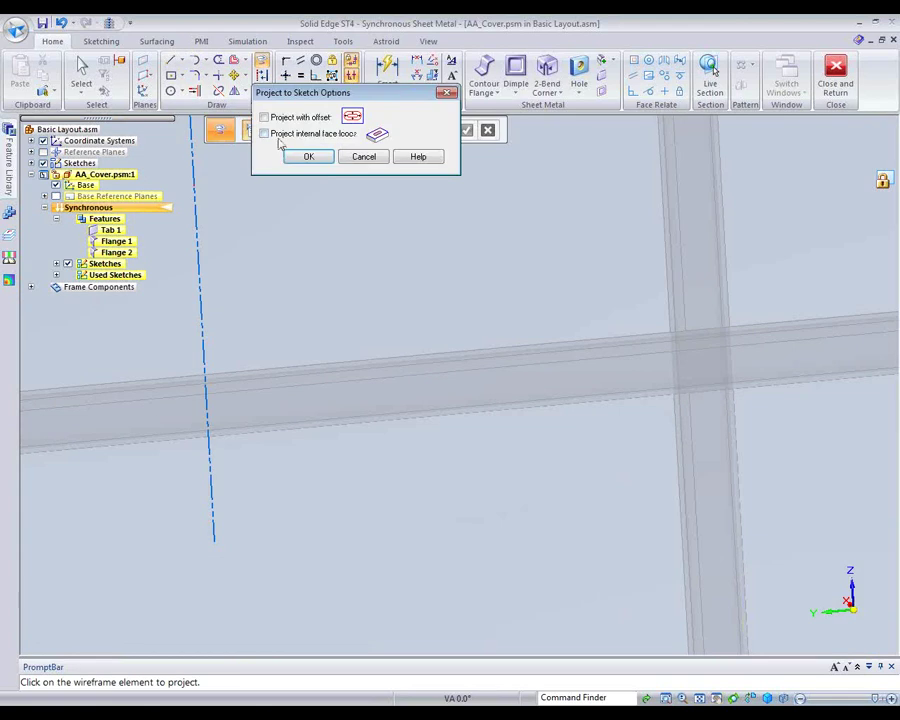
{"action": "left_click", "coordinate": [309, 157]}
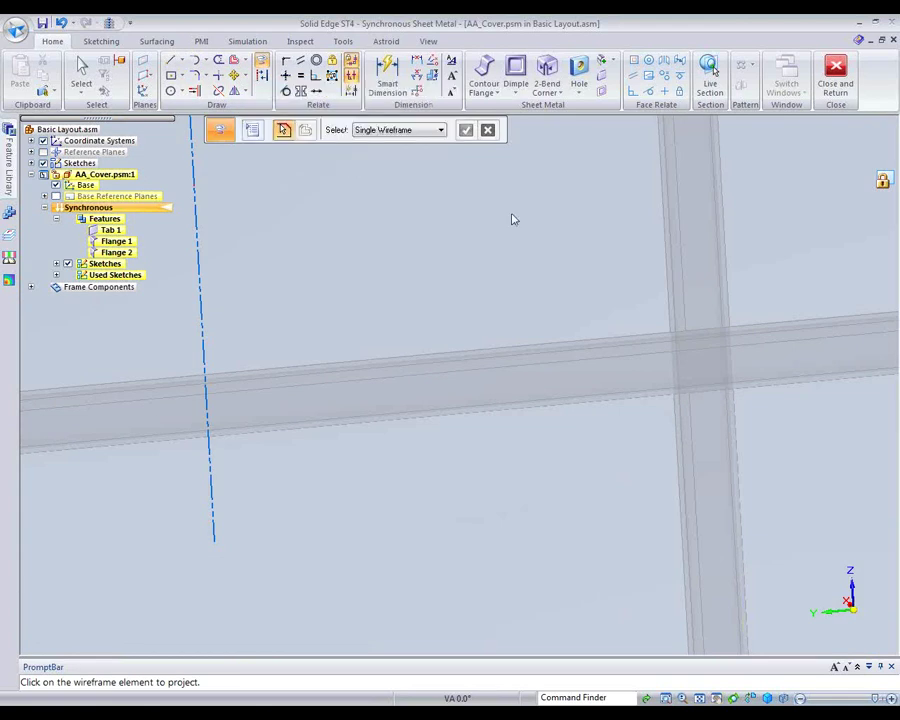
{"action": "left_click", "coordinate": [673, 226]}
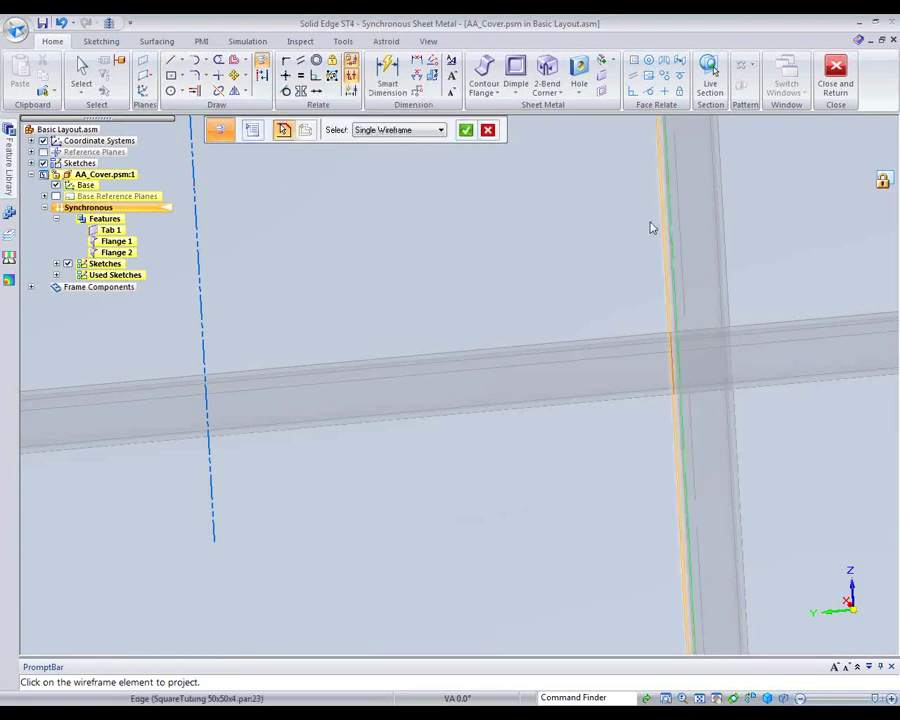
{"action": "left_click", "coordinate": [466, 131]}
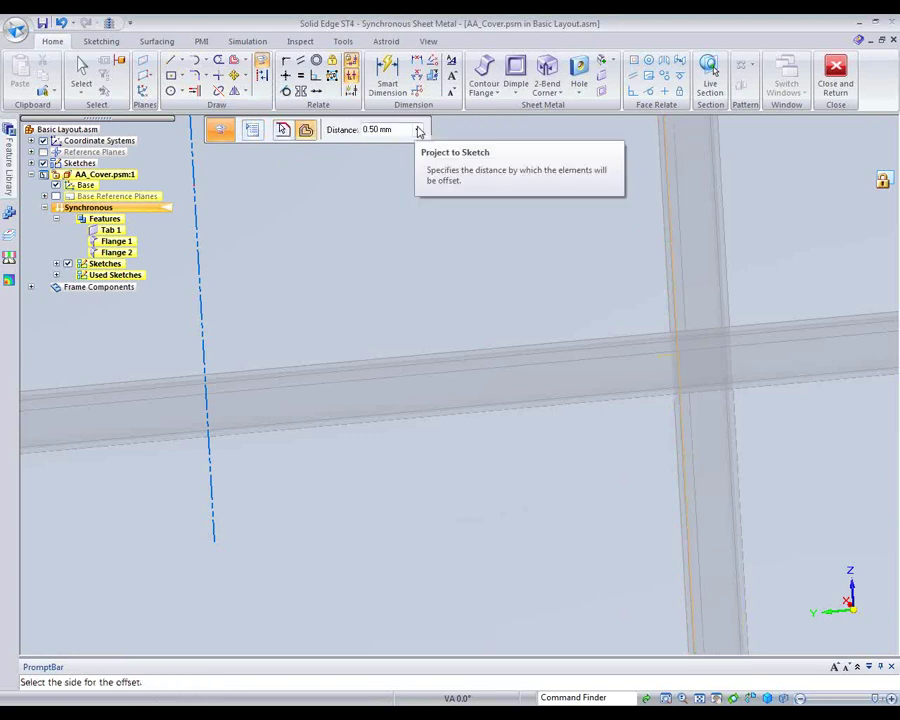
{"action": "left_click", "coordinate": [417, 130]}
{"action": "left_click", "coordinate": [390, 152]}
{"action": "left_click", "coordinate": [668, 227]}
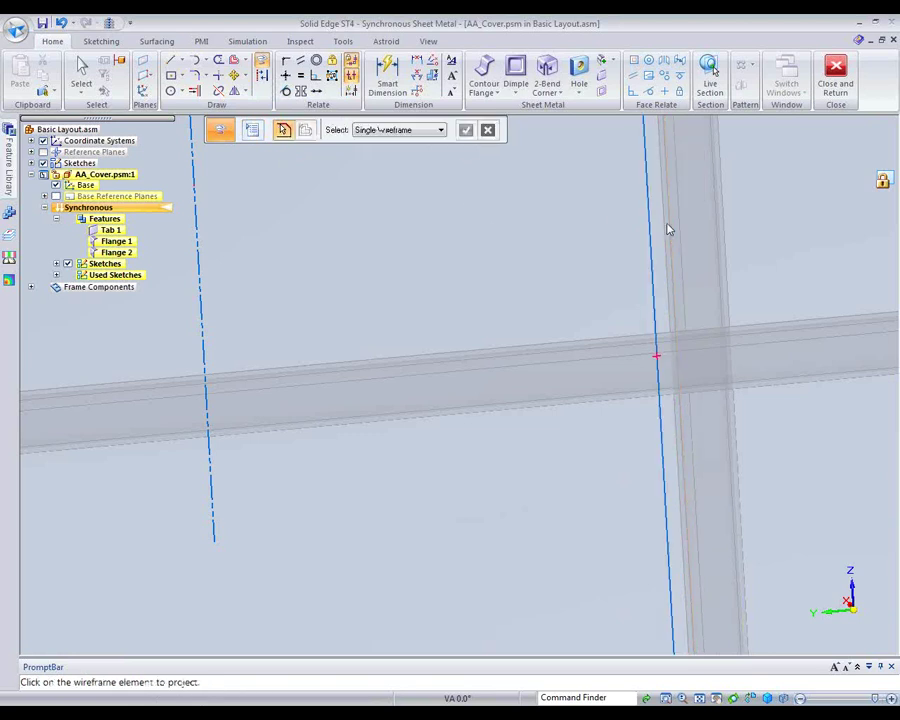
Draw a horizontal line about 1168 mm above the cover side's bottom edge, spanning both vertical lines, and project the bottom edge into the sketch.
{"action": "scroll", "coordinate": [484, 456], "scroll_direction": "down", "scroll_amount": 5}
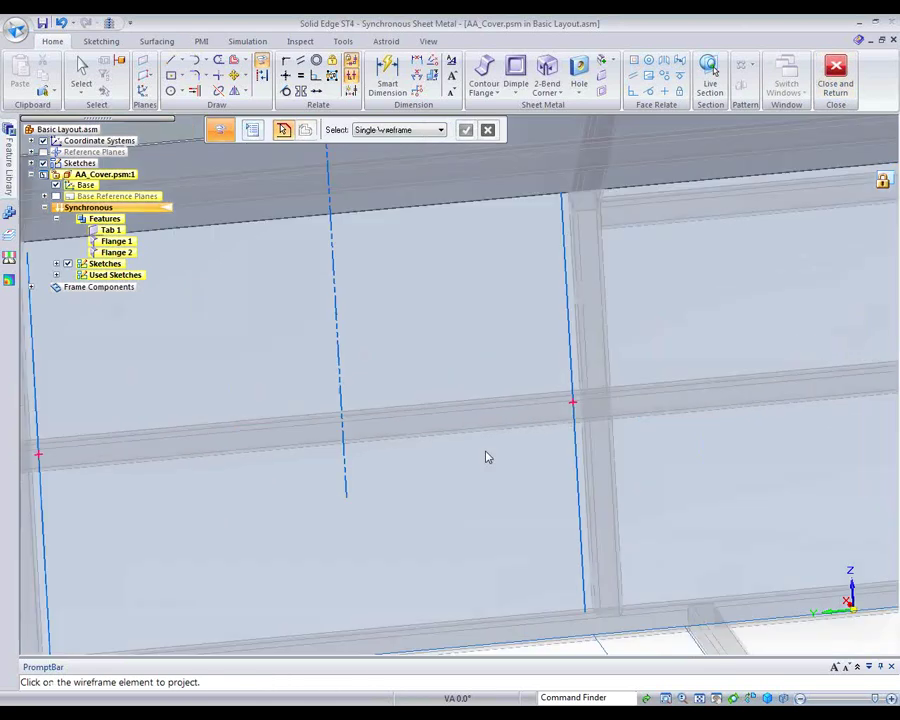
{"action": "middle_click_drag", "start_coordinate": [480, 506], "coordinate": [816, 516]}
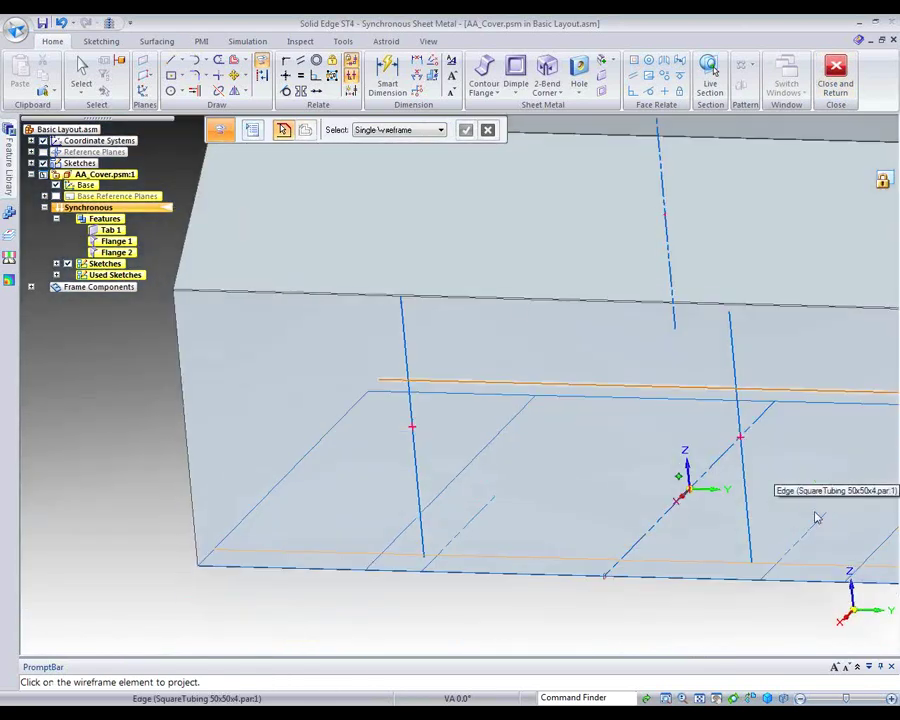
{"action": "right_click", "coordinate": [396, 203]}
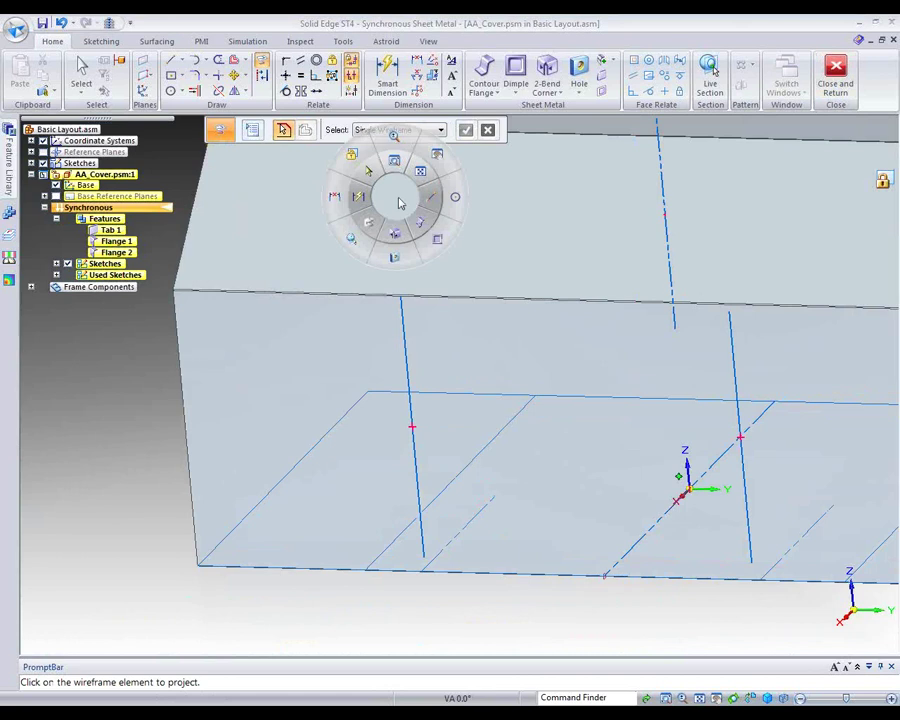
{"action": "left_click", "coordinate": [428, 194]}
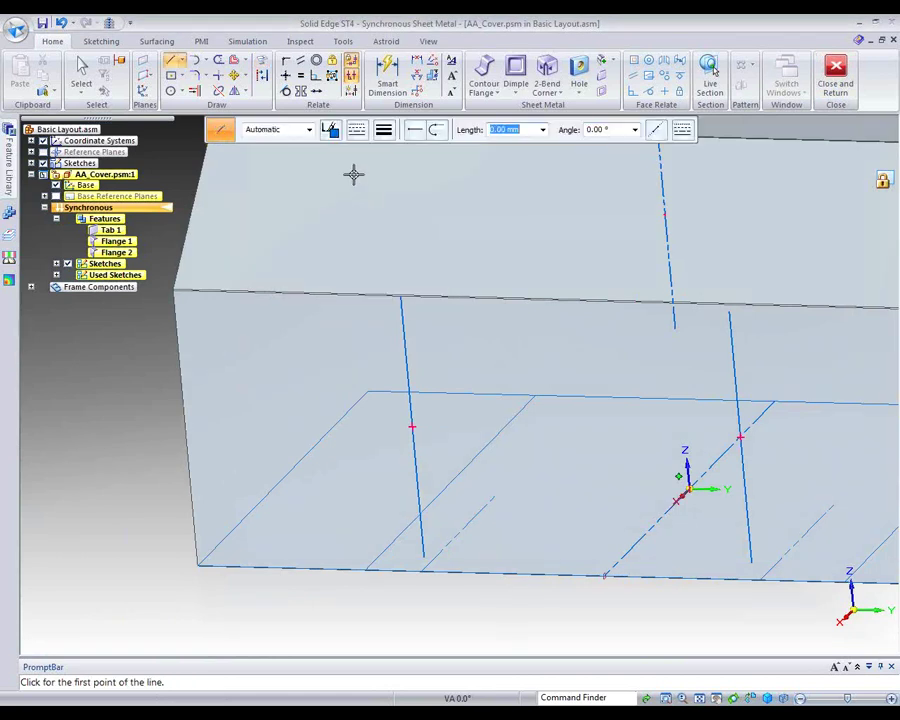
{"action": "left_click", "coordinate": [355, 176]}
{"action": "left_click", "coordinate": [799, 186]}
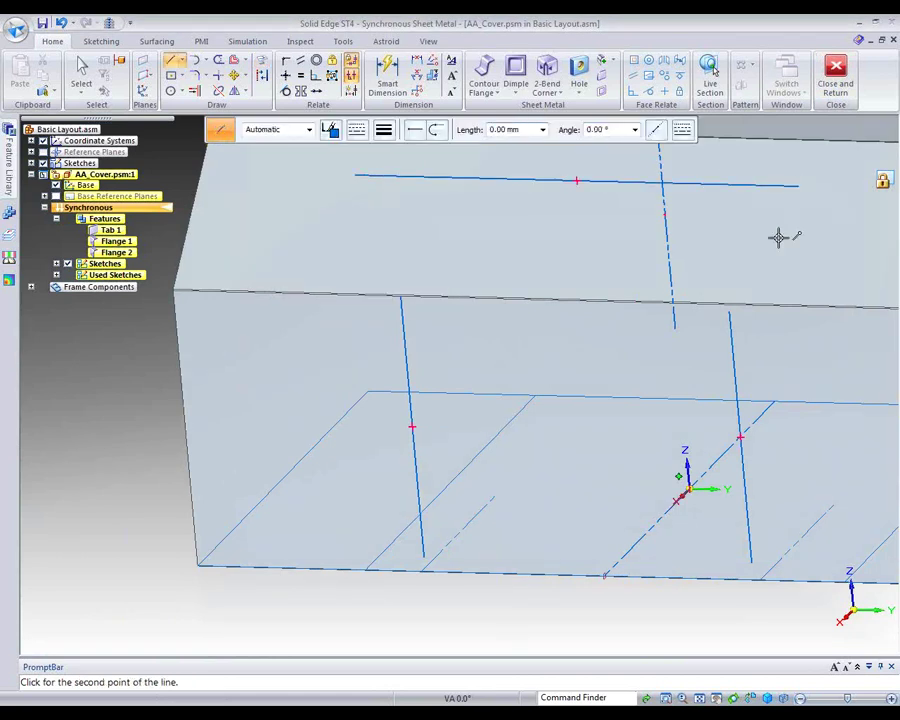
{"action": "left_click", "coordinate": [262, 60]}
{"action": "left_click", "coordinate": [318, 574]}
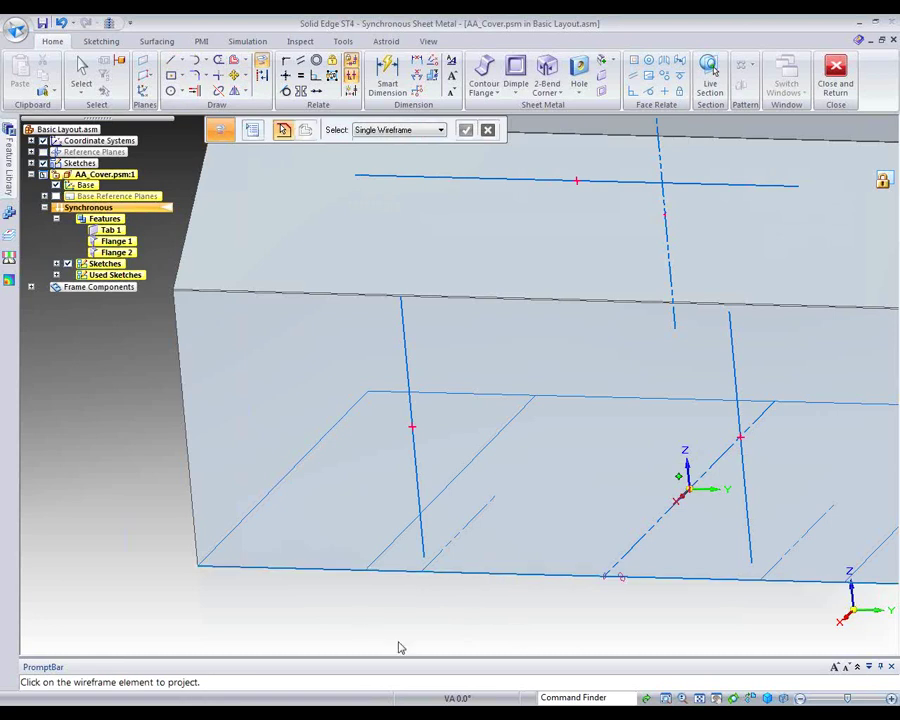
Trim the two vertical lines, the horizontal line and the projected bottom edge to their corners to form a closed rectangle.
{"action": "left_click", "coordinate": [216, 78]}
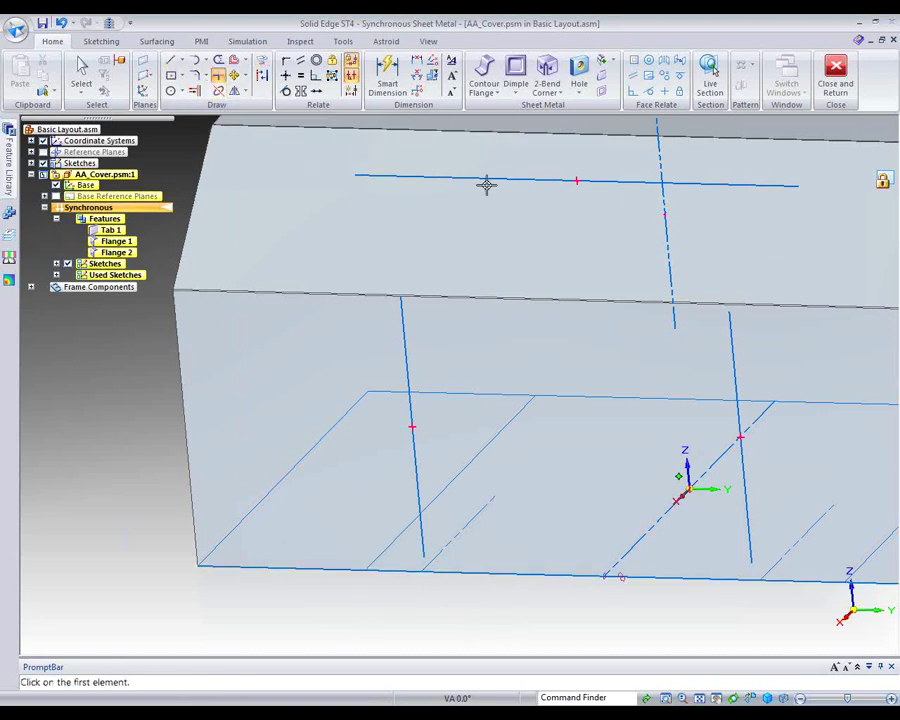
{"action": "mouse_move", "coordinate": [368, 161]}
{"action": "left_mouse_down"}
{"action": "mouse_move", "coordinate": [361, 498]}
{"action": "mouse_move", "coordinate": [380, 484]}
{"action": "left_mouse_up"}
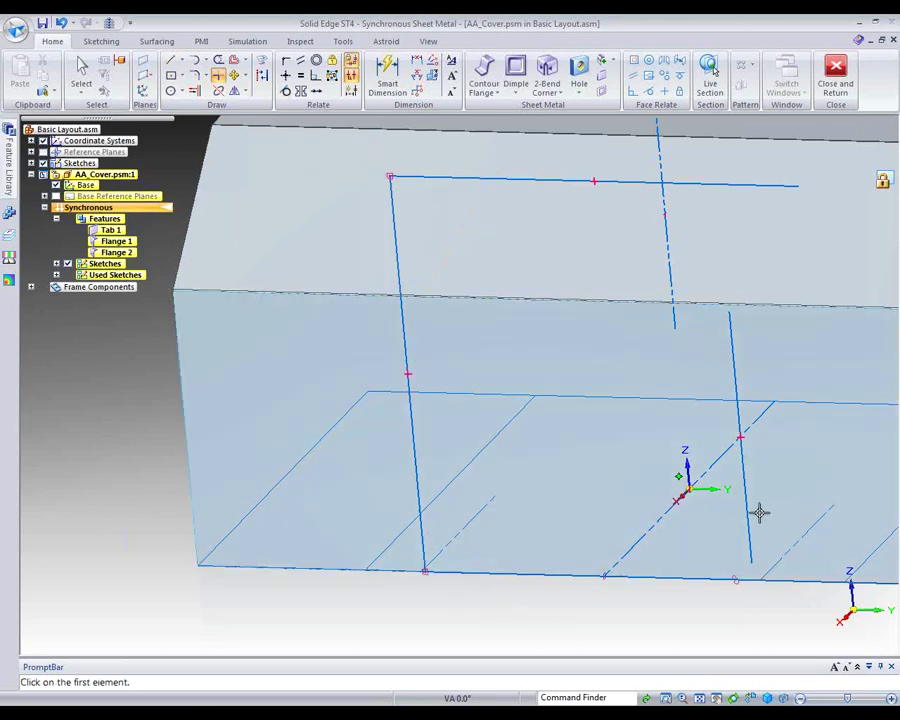
{"action": "left_click_drag", "start_coordinate": [759, 513], "coordinate": [635, 612]}
{"action": "left_click_drag", "start_coordinate": [713, 586], "coordinate": [720, 580]}
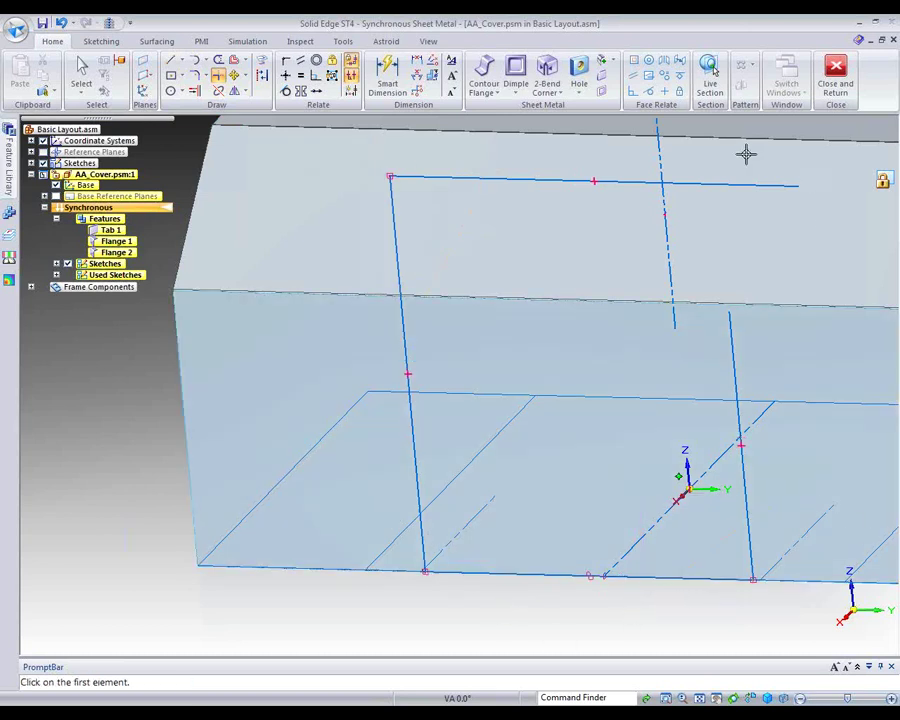
{"action": "mouse_move", "coordinate": [613, 386]}
{"action": "left_mouse_down"}
{"action": "mouse_move", "coordinate": [786, 394]}
{"action": "mouse_move", "coordinate": [725, 344]}
{"action": "mouse_move", "coordinate": [832, 277]}
{"action": "left_mouse_up"}
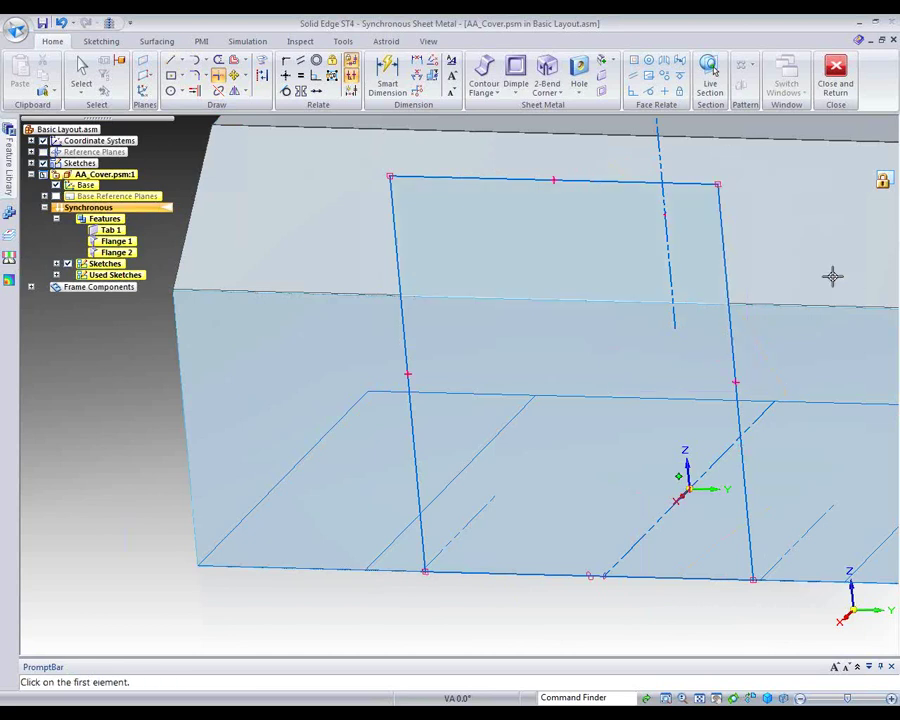
Dimension the rectangle's height to 1300 mm and convert its bottom line to construction.
{"action": "left_click", "coordinate": [388, 80]}
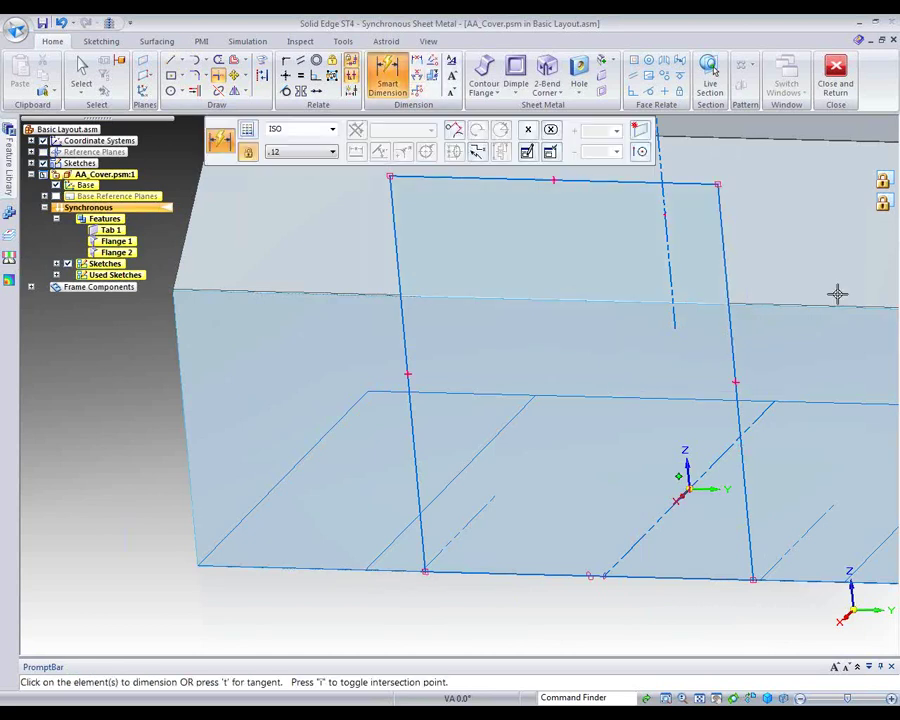
{"action": "left_click", "coordinate": [721, 254]}
{"action": "left_click", "coordinate": [770, 257]}
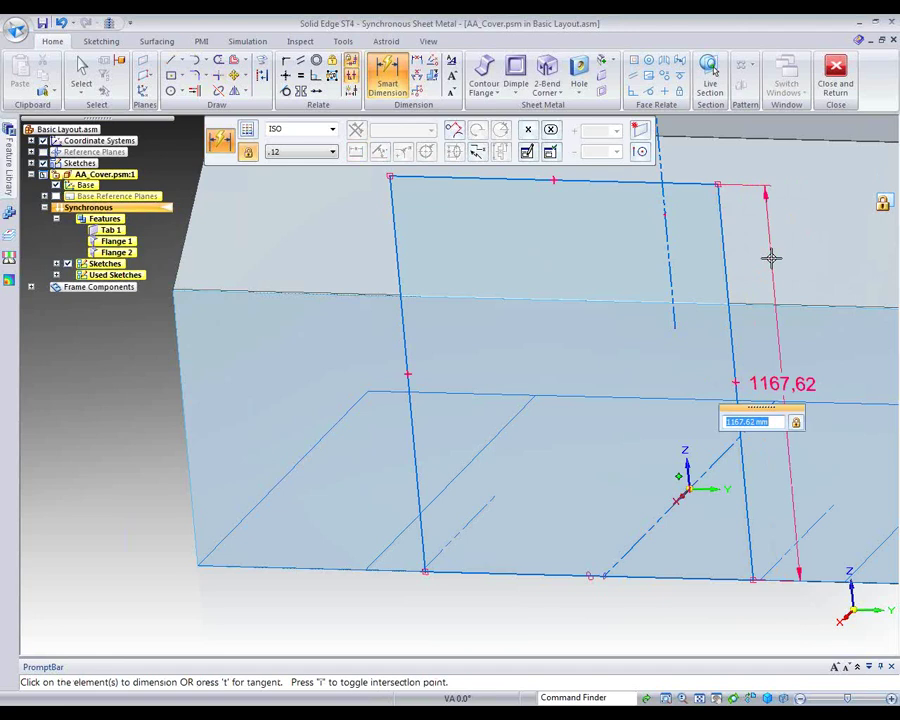
{"action": "type", "text": "1300"}
{"action": "key", "text": "Return"}
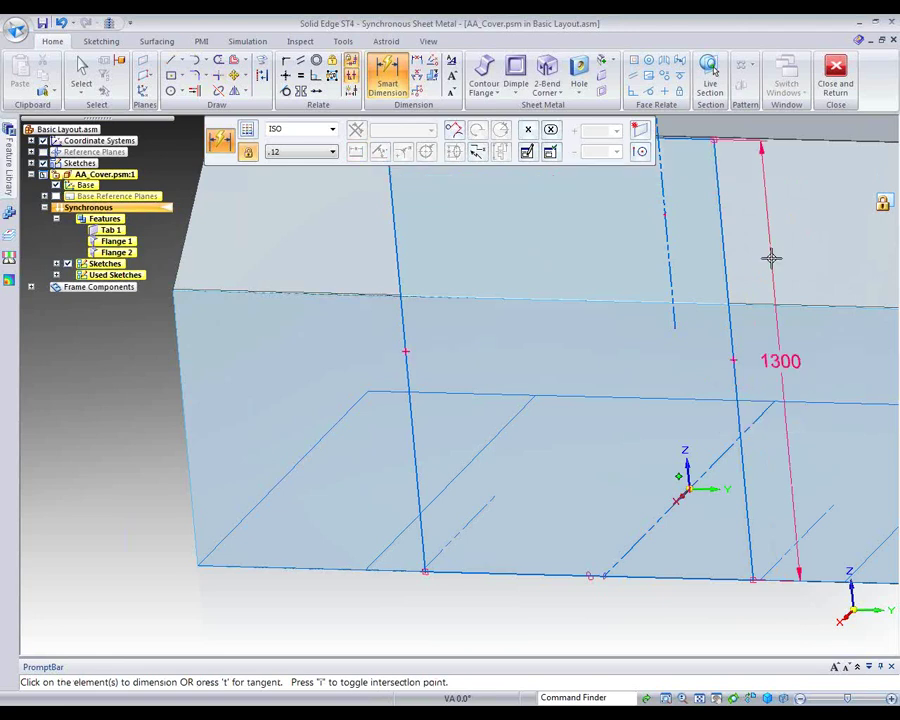
{"action": "left_click", "coordinate": [261, 76]}
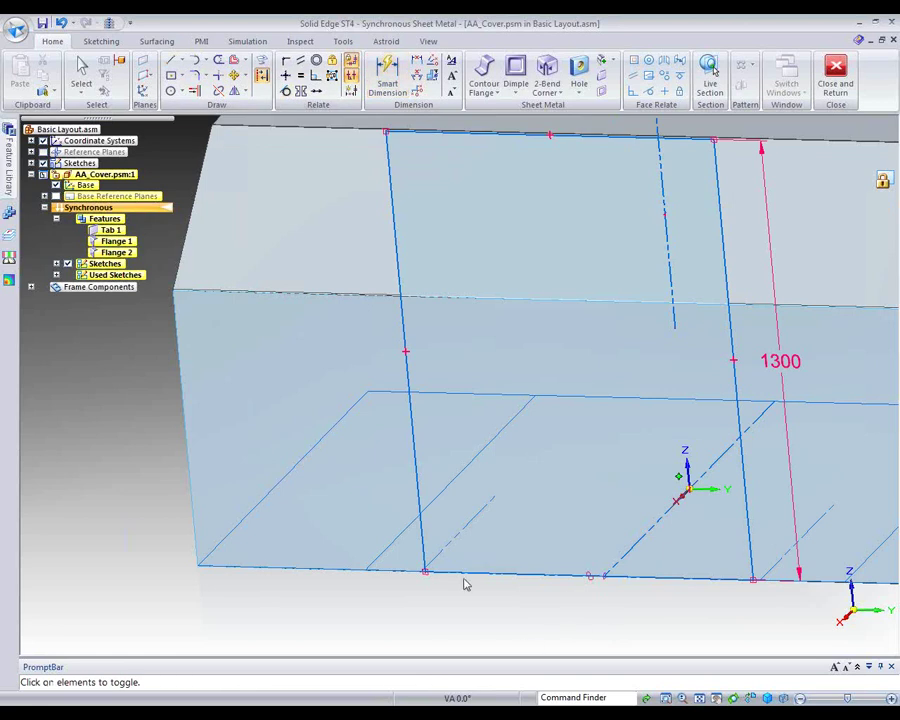
{"action": "key", "text": "Escape"}
Cut both regions of the rectangle out of the cover with a wrapped cut that follows the bend onto the sloped face.
{"action": "left_click", "coordinate": [567, 251]}
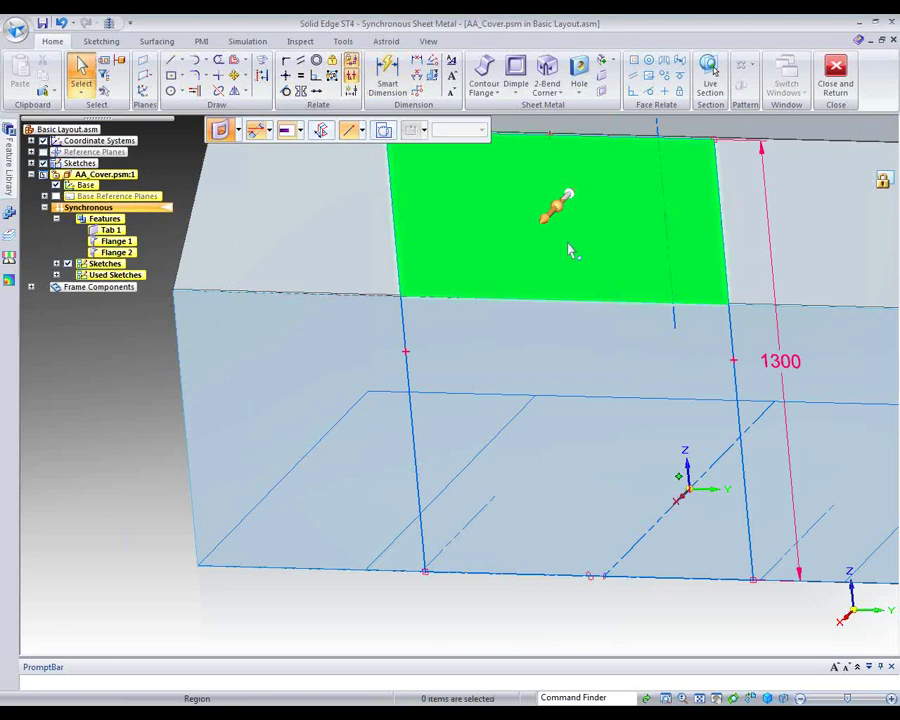
{"action": "left_click", "coordinate": [548, 355]}
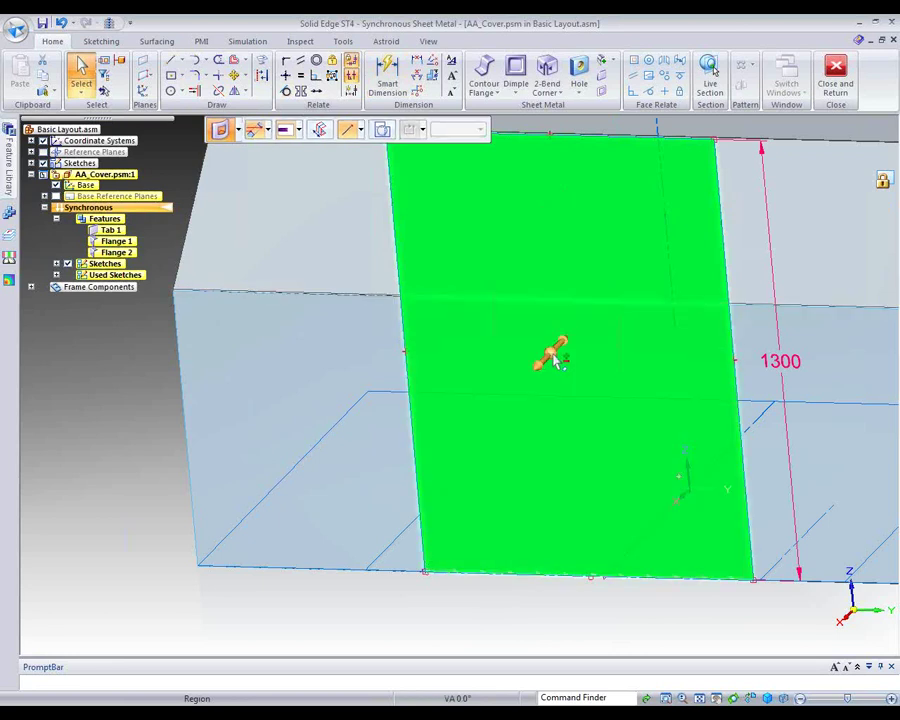
{"action": "left_click", "coordinate": [382, 129]}
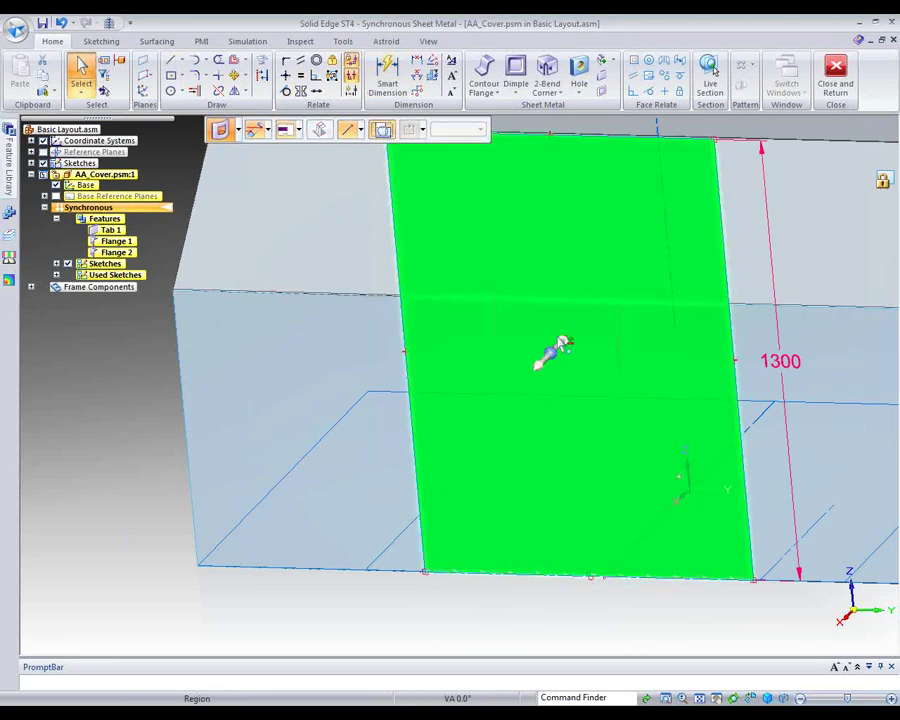
{"action": "left_click", "coordinate": [548, 355]}
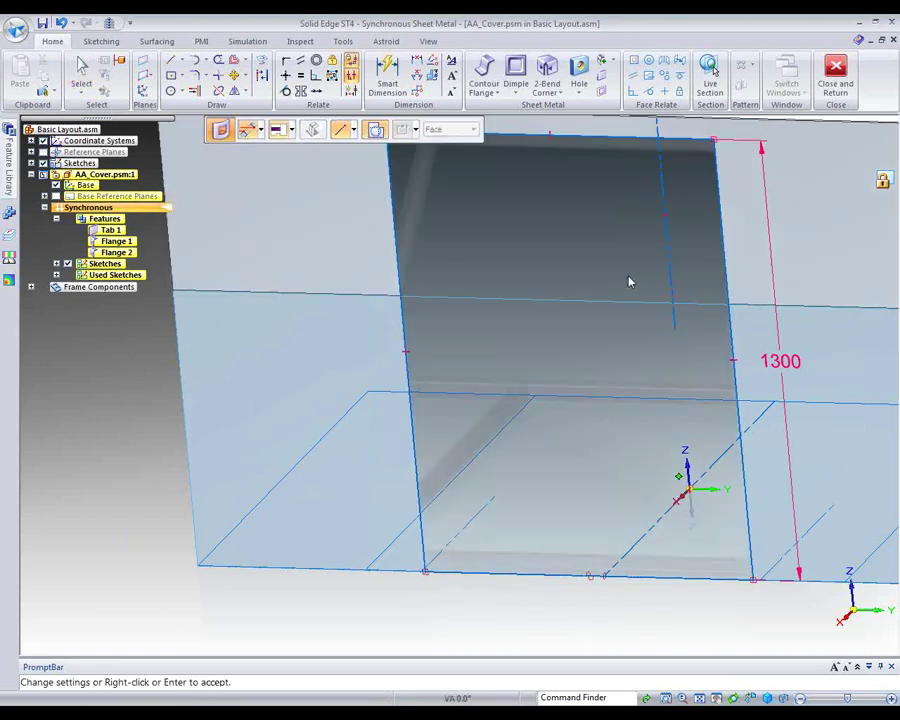
{"action": "scroll", "coordinate": [629, 282], "scroll_direction": "down", "scroll_amount": 2}
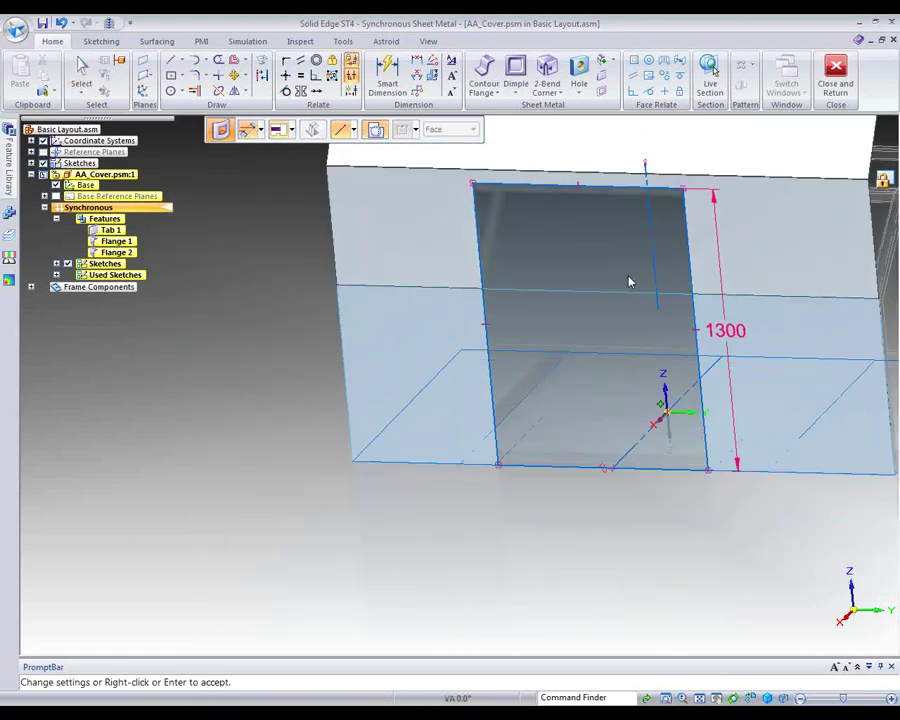
{"action": "middle_click_drag", "start_coordinate": [629, 282], "coordinate": [565, 295]}
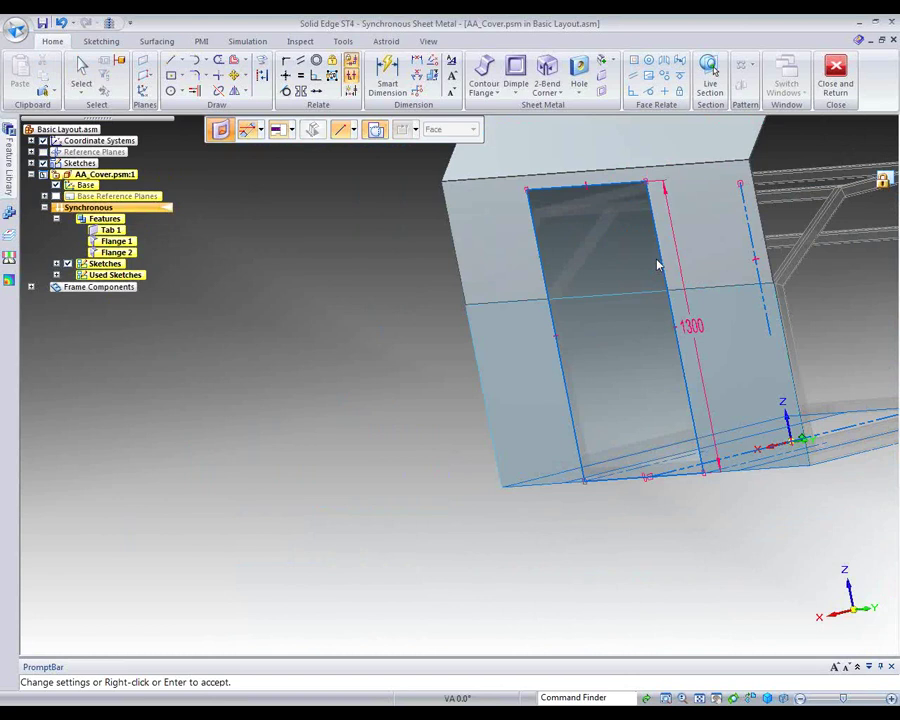
{"action": "key", "text": "Return"}
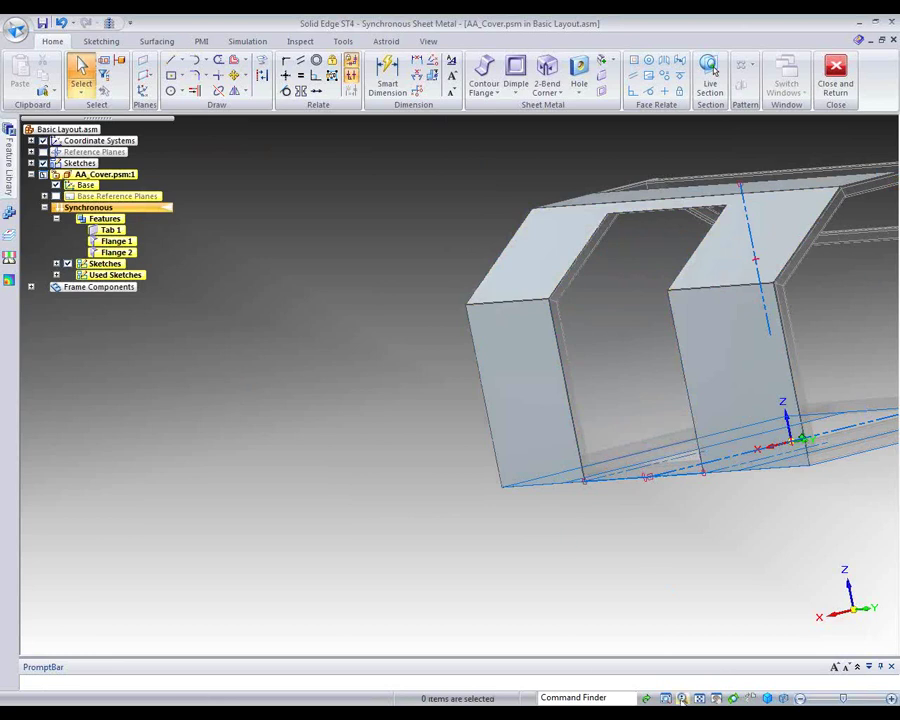
Hide all components except the active cover and turn off the display of its sketches.
{"action": "left_click", "coordinate": [699, 698]}
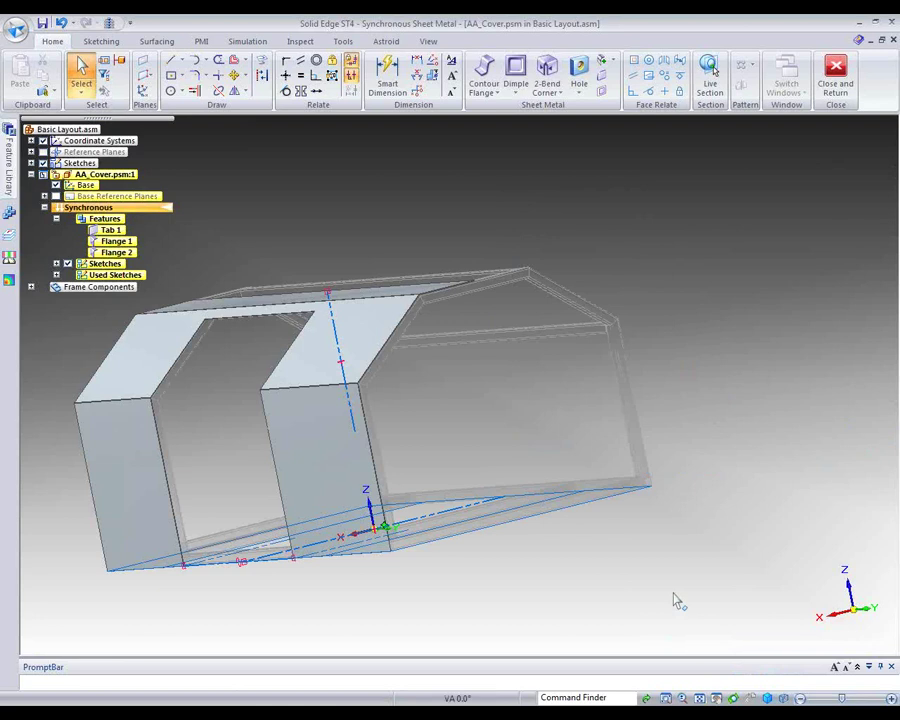
{"action": "middle_click_drag", "start_coordinate": [674, 594], "coordinate": [728, 606]}
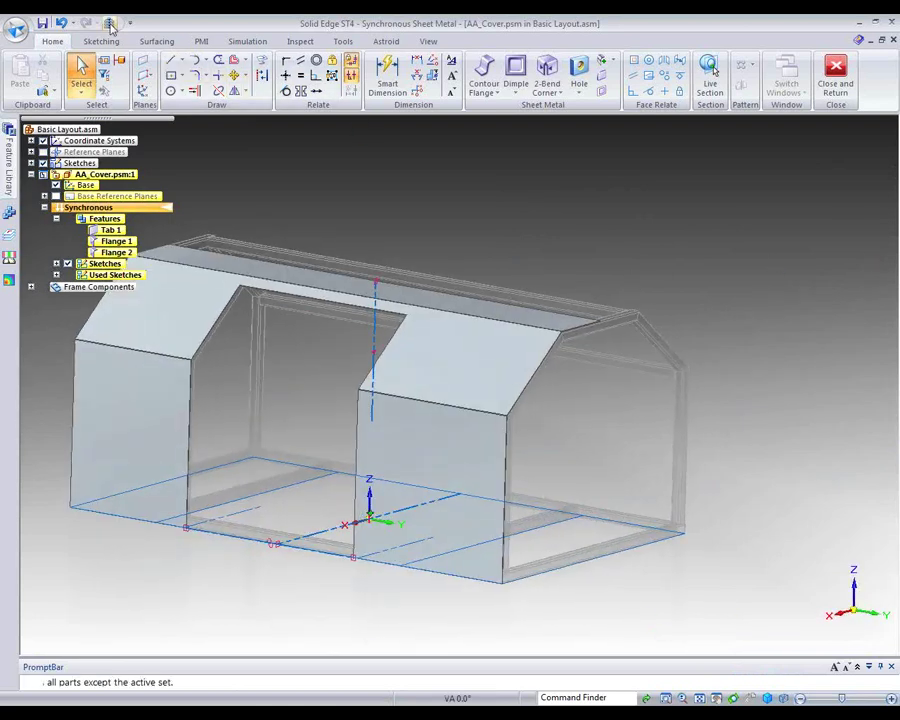
{"action": "left_click", "coordinate": [110, 24]}
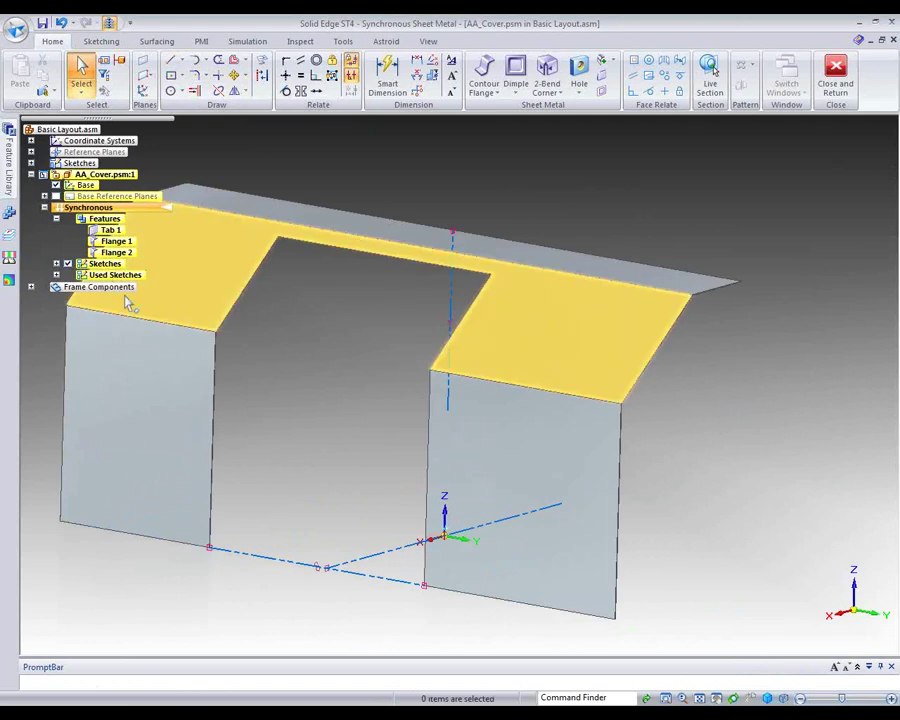
{"action": "left_click", "coordinate": [68, 264]}
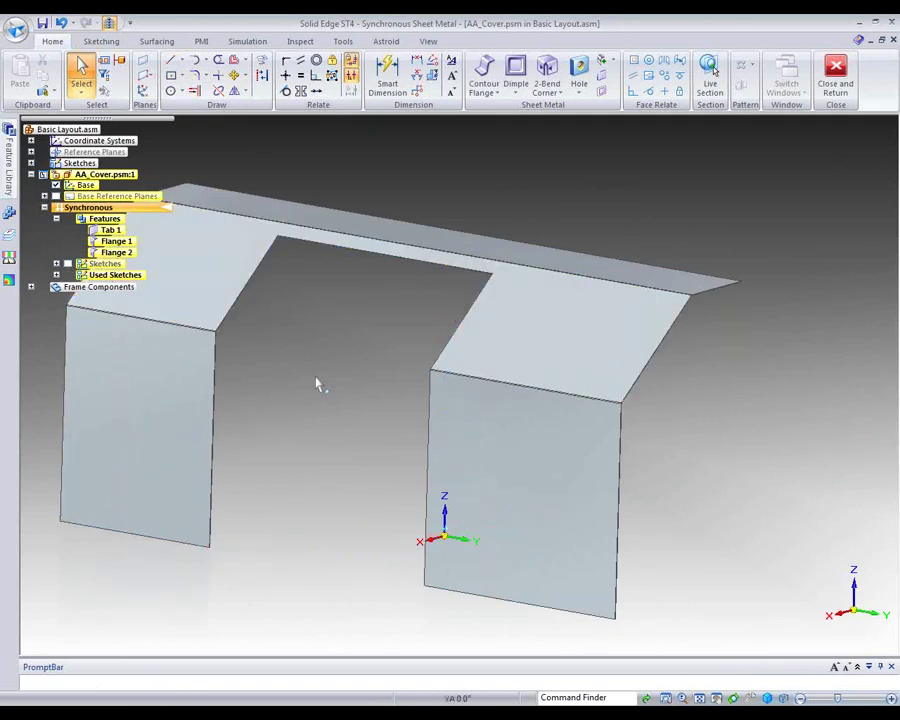
{"action": "middle_click_drag", "start_coordinate": [315, 375], "coordinate": [352, 176]}
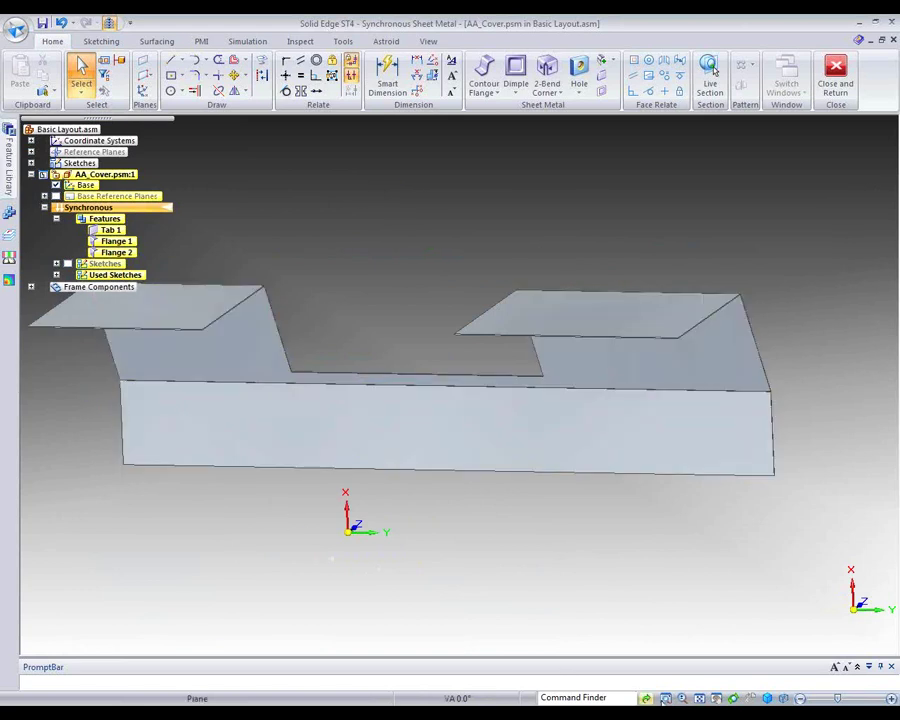
{"action": "left_click", "coordinate": [713, 699]}
{"action": "left_click_drag", "start_coordinate": [189, 478], "coordinate": [251, 485]}
{"action": "left_click_drag", "start_coordinate": [298, 370], "coordinate": [301, 373]}
{"action": "key", "text": "Escape"}
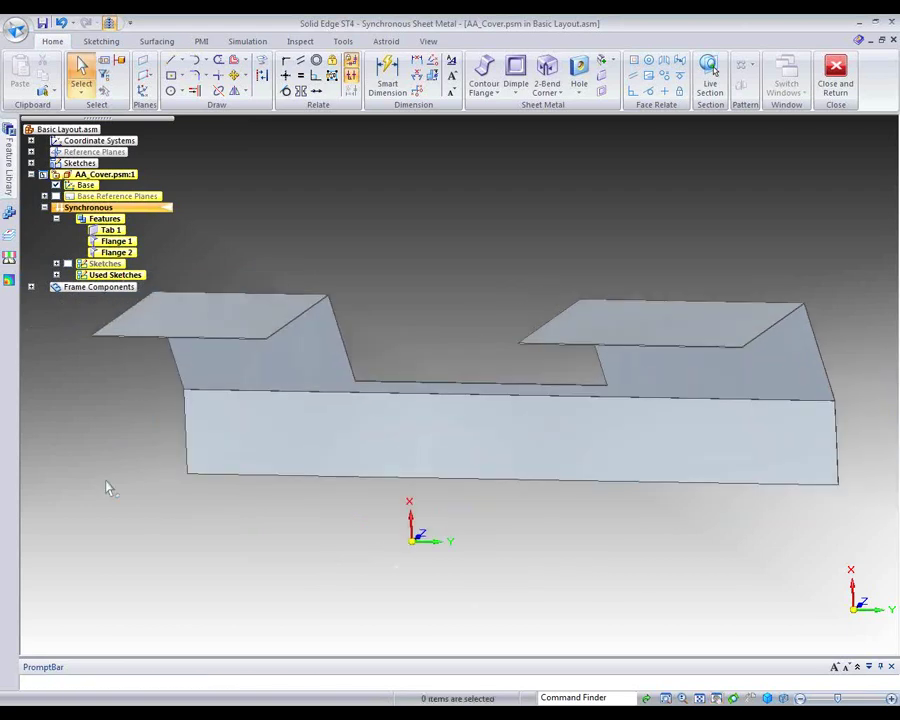
Start the Line command with the sketch plane locked to the narrow front face of the left upper flange.
{"action": "right_click", "coordinate": [148, 568]}
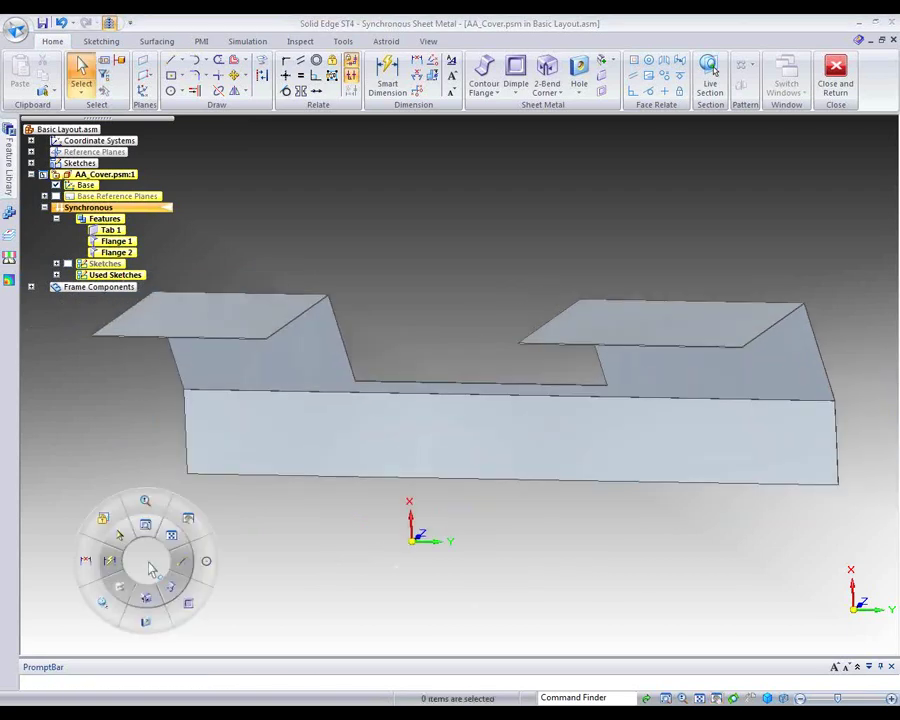
{"action": "left_click", "coordinate": [182, 561]}
{"action": "scroll", "coordinate": [143, 349], "scroll_direction": "up", "scroll_amount": 2}
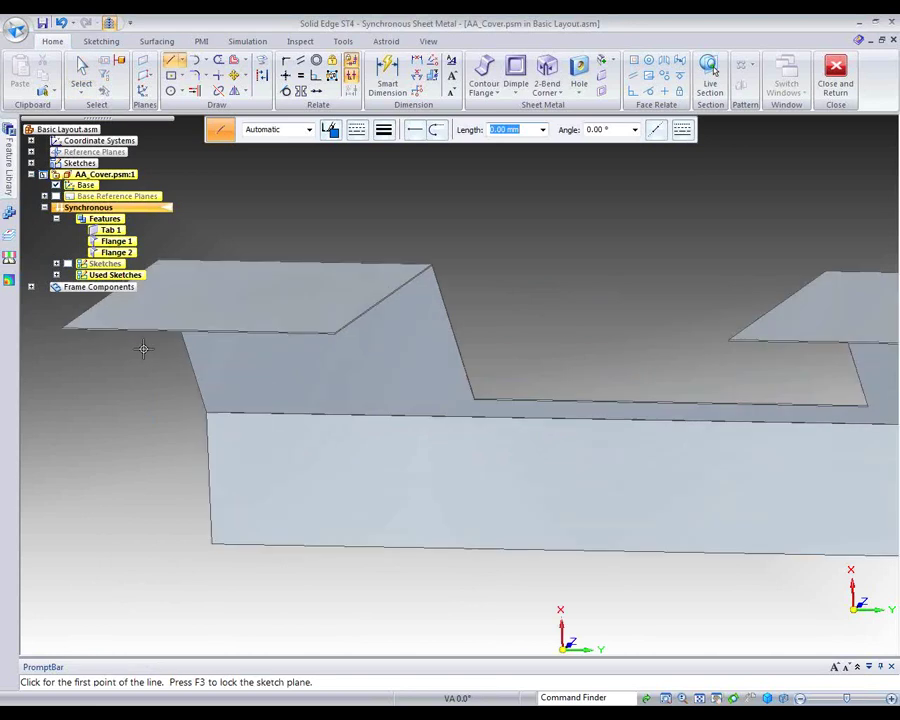
{"action": "scroll", "coordinate": [143, 349], "scroll_direction": "up", "scroll_amount": 2}
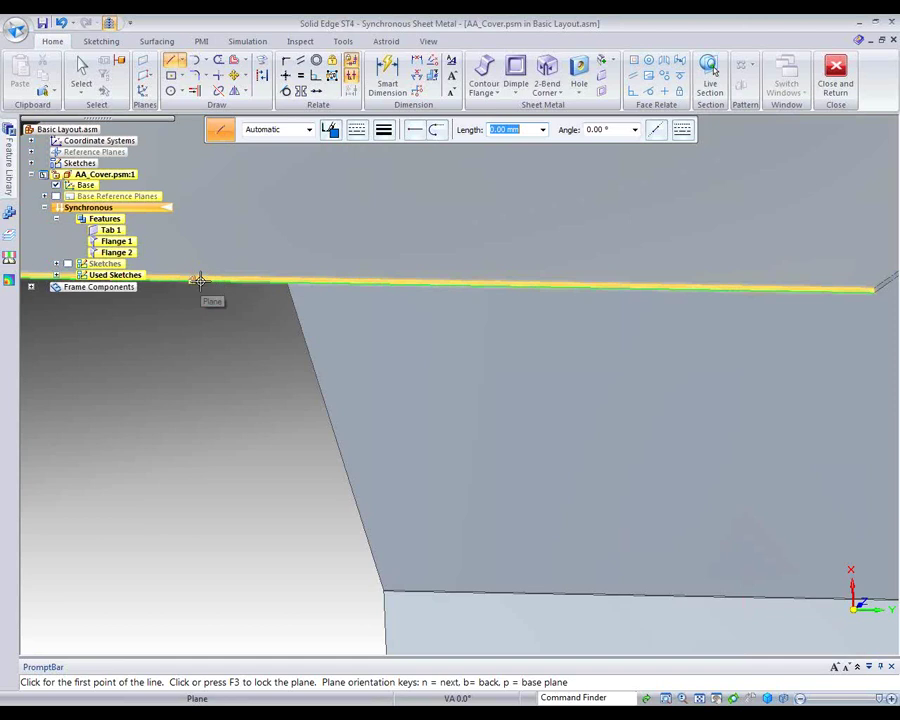
{"action": "key", "text": "F3"}
{"action": "scroll", "coordinate": [225, 418], "scroll_direction": "down", "scroll_amount": 4}
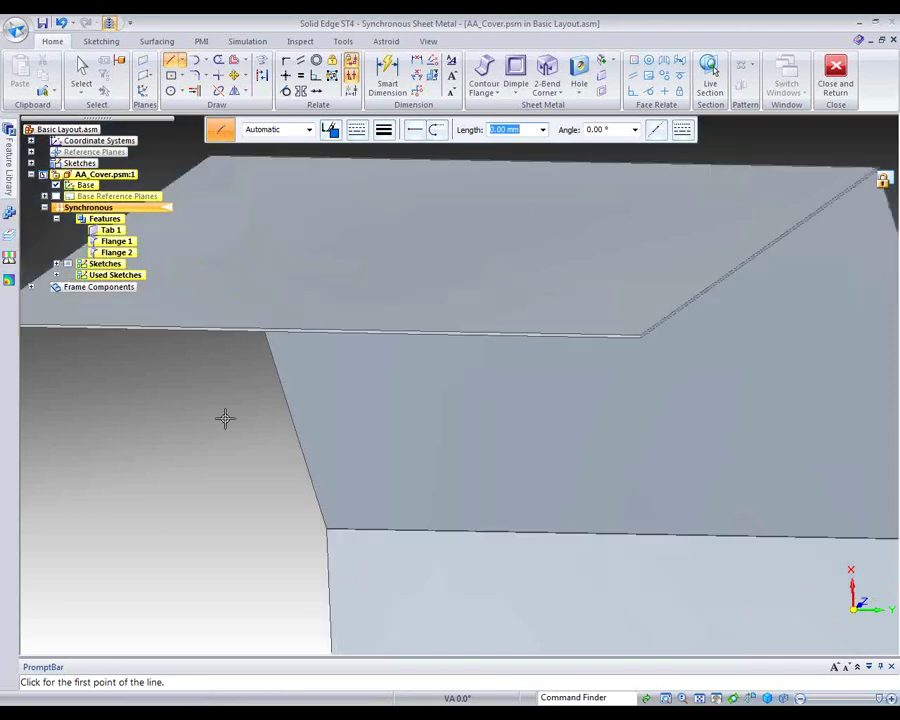
Draw a 45 mm line straight down from the outer lower corner of the left flange's front edge.
{"action": "scroll", "coordinate": [64, 368], "scroll_direction": "up", "scroll_amount": 5}
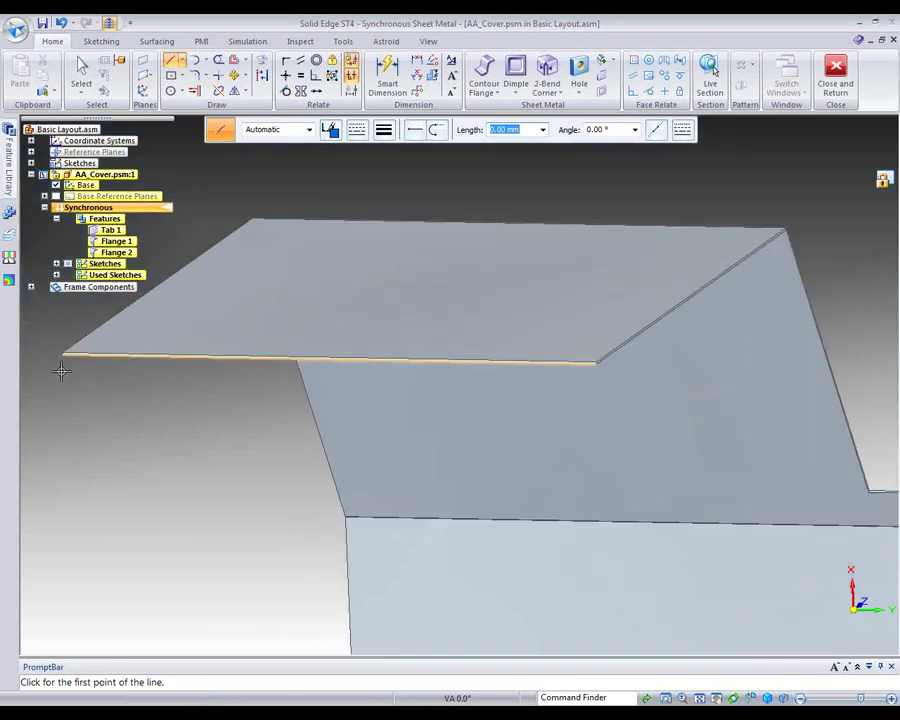
{"action": "left_click", "coordinate": [68, 324]}
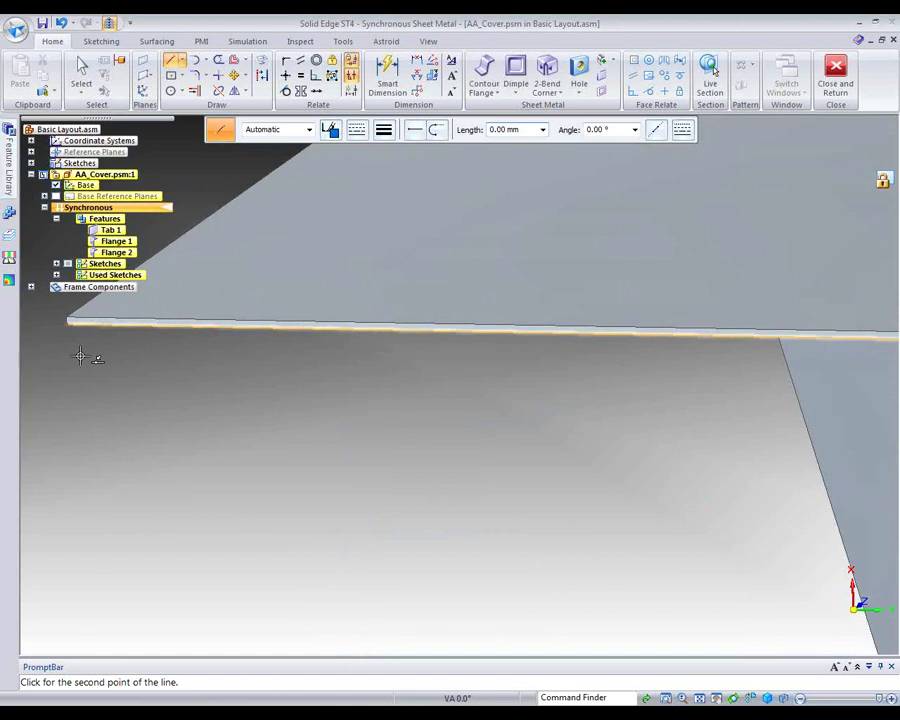
{"action": "right_click", "coordinate": [216, 457]}
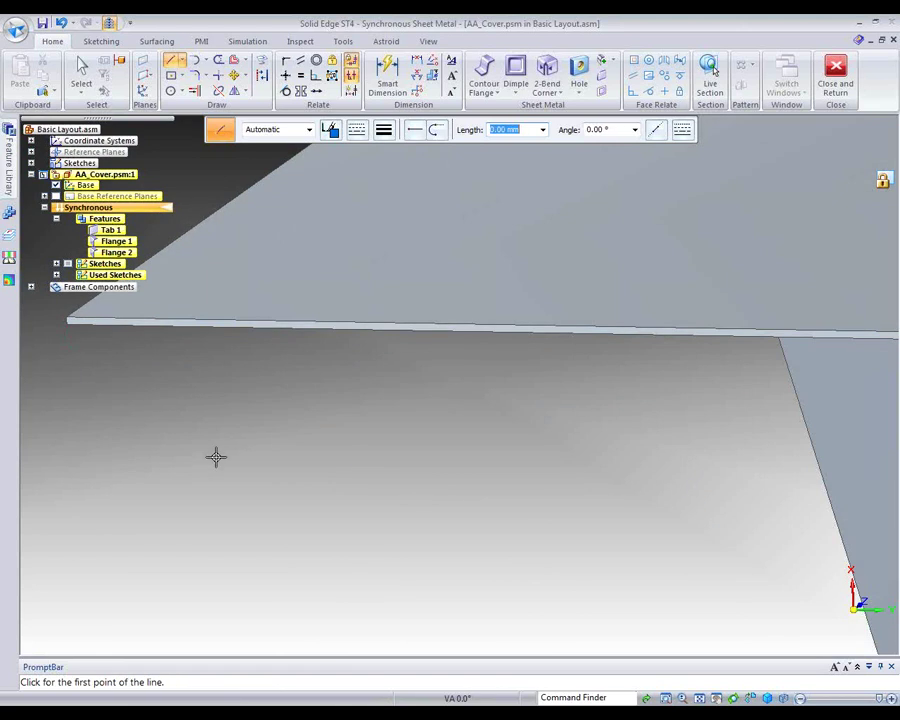
{"action": "left_click", "coordinate": [67, 324]}
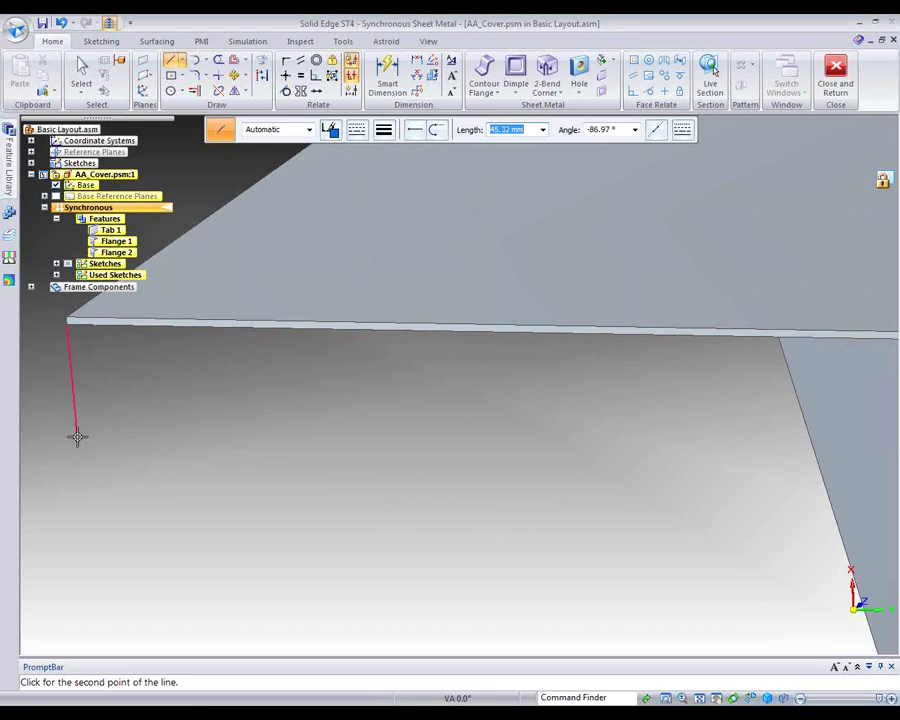
{"action": "type", "text": "45"}
{"action": "key", "text": "Tab"}
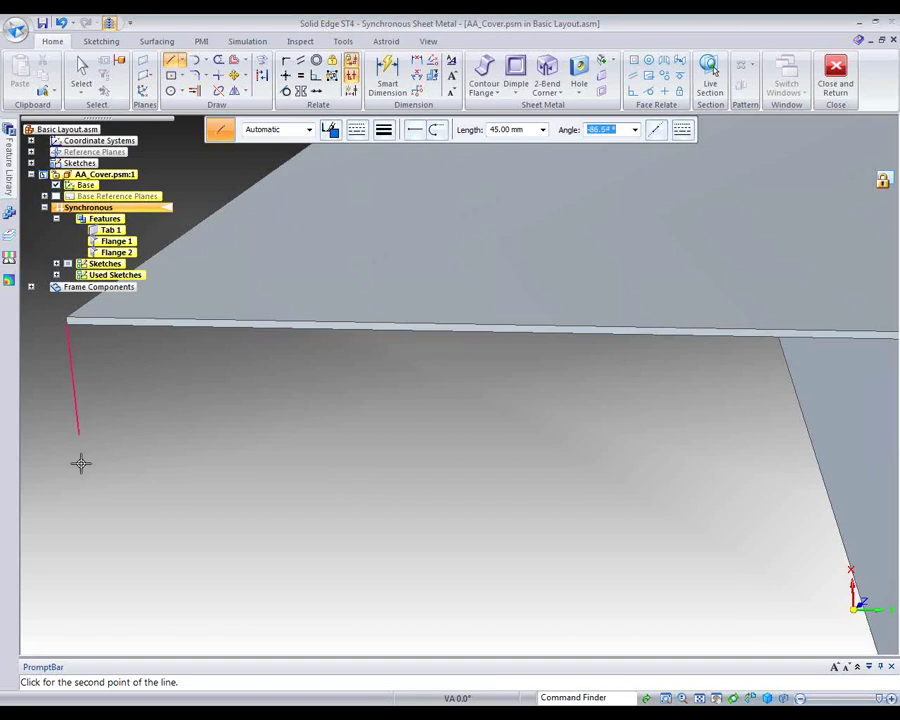
{"action": "key", "text": "Return"}
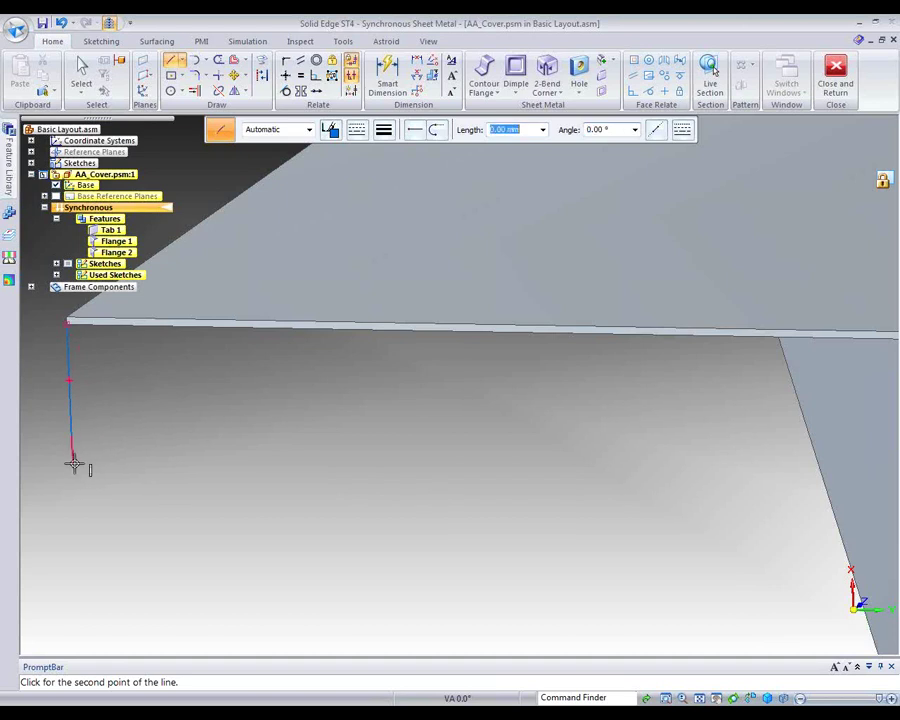
{"action": "left_click", "coordinate": [174, 489]}
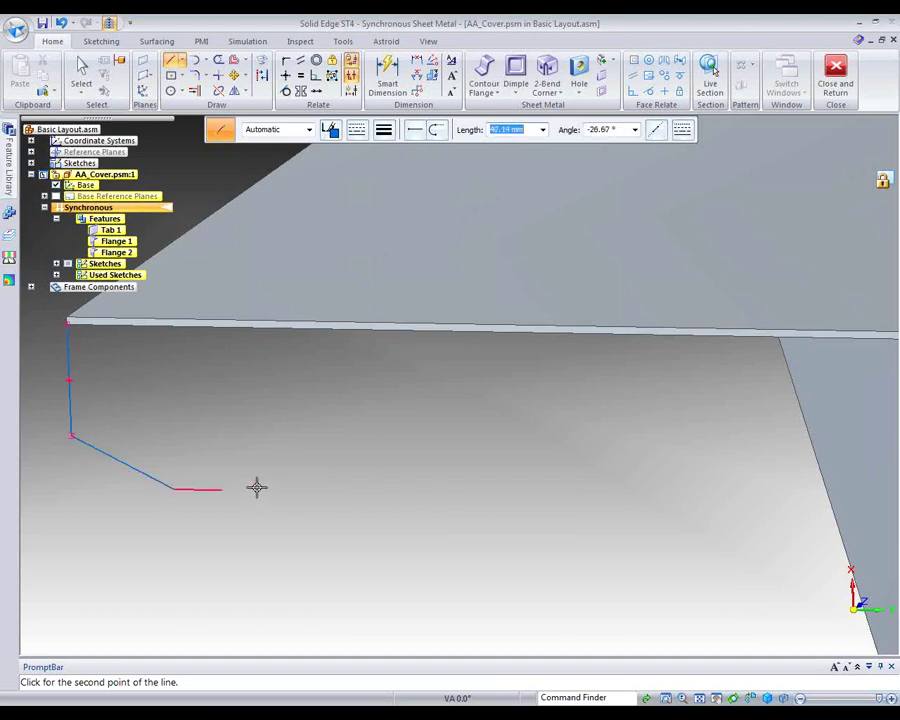
{"action": "left_click", "coordinate": [82, 68]}
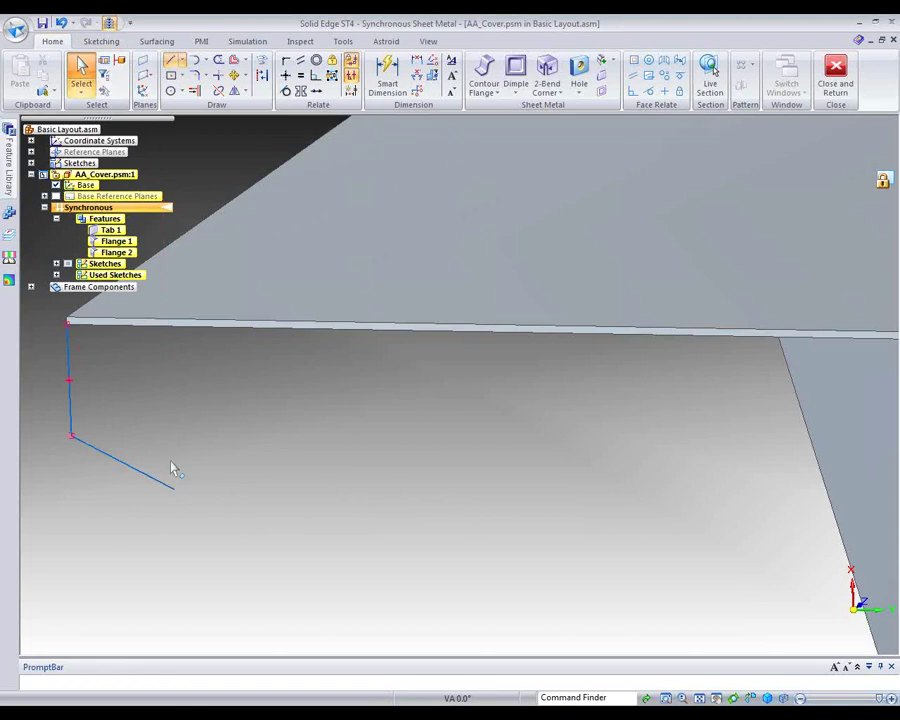
{"action": "left_click", "coordinate": [160, 482]}
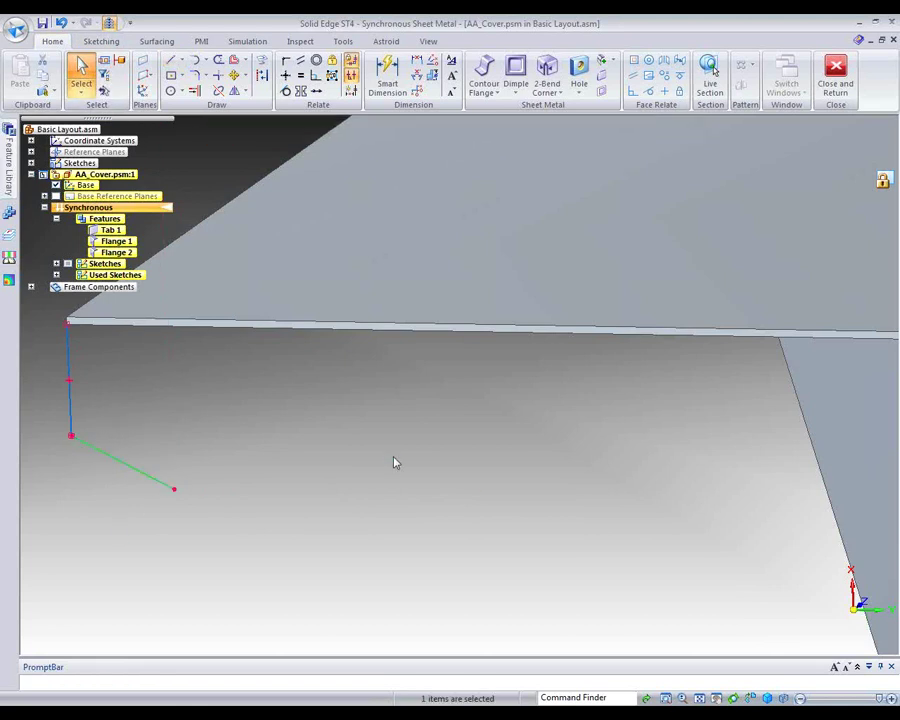
{"action": "key", "text": "Delete"}
Sketch an open U-shaped profile from the left flange's inner front corner: about 34 mm down, about 37 mm outward, and a short leg up.
{"action": "left_click", "coordinate": [717, 699]}
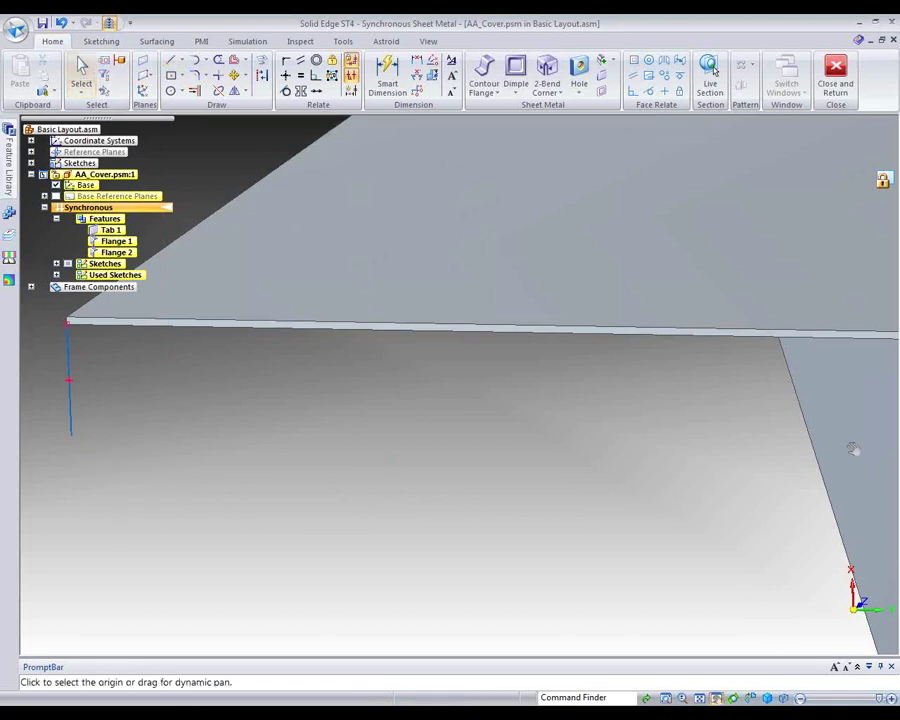
{"action": "left_click_drag", "start_coordinate": [853, 446], "coordinate": [320, 441]}
{"action": "left_click_drag", "start_coordinate": [800, 438], "coordinate": [360, 436]}
{"action": "left_click_drag", "start_coordinate": [508, 425], "coordinate": [484, 424]}
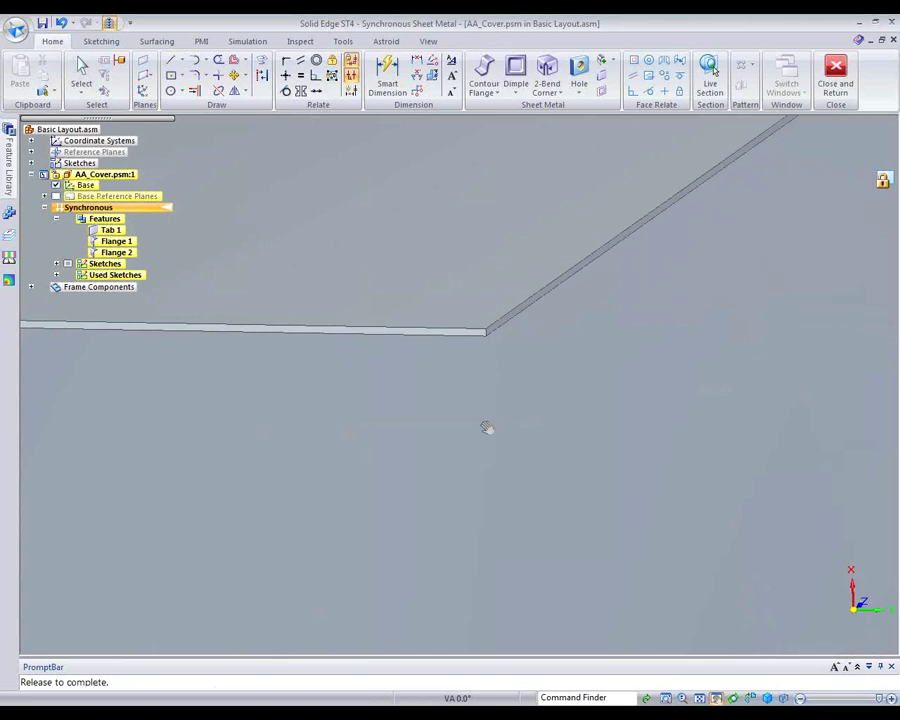
{"action": "key", "text": "Escape"}
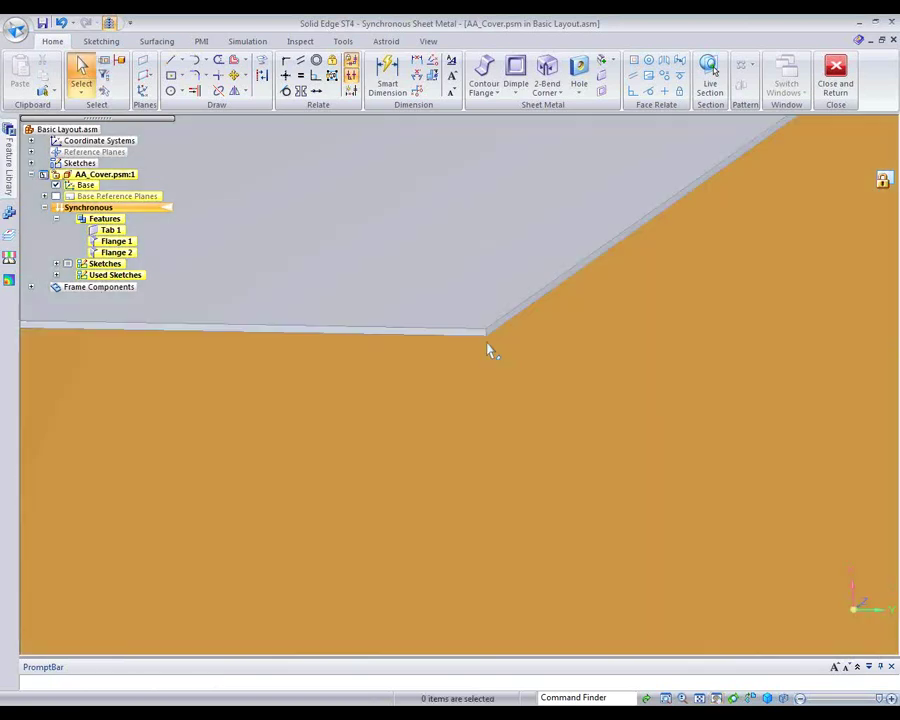
{"action": "left_click", "coordinate": [483, 363]}
{"action": "right_click", "coordinate": [487, 377]}
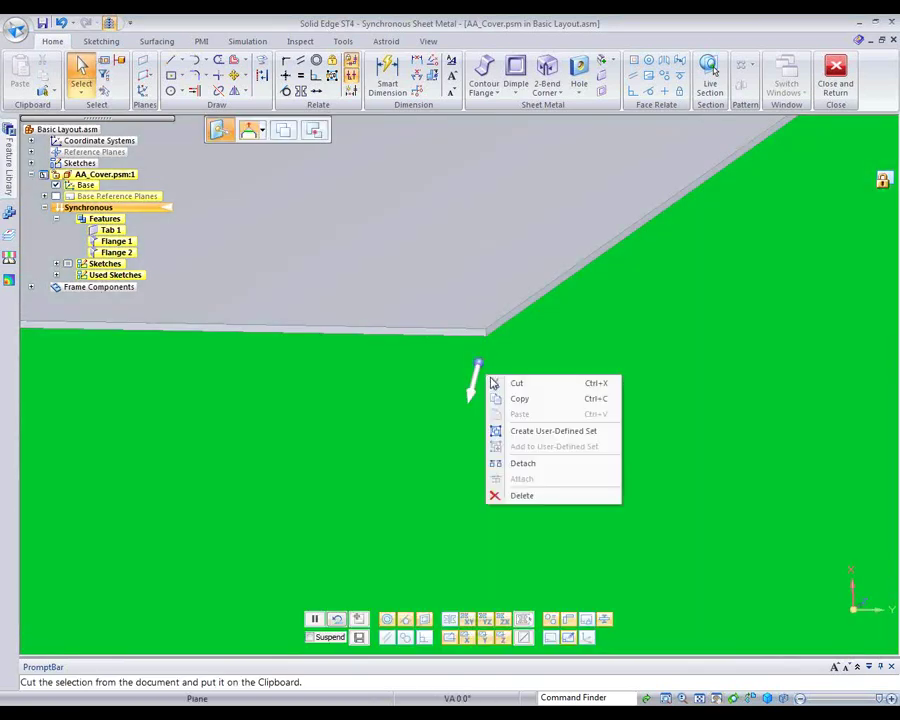
{"action": "left_click", "coordinate": [420, 393]}
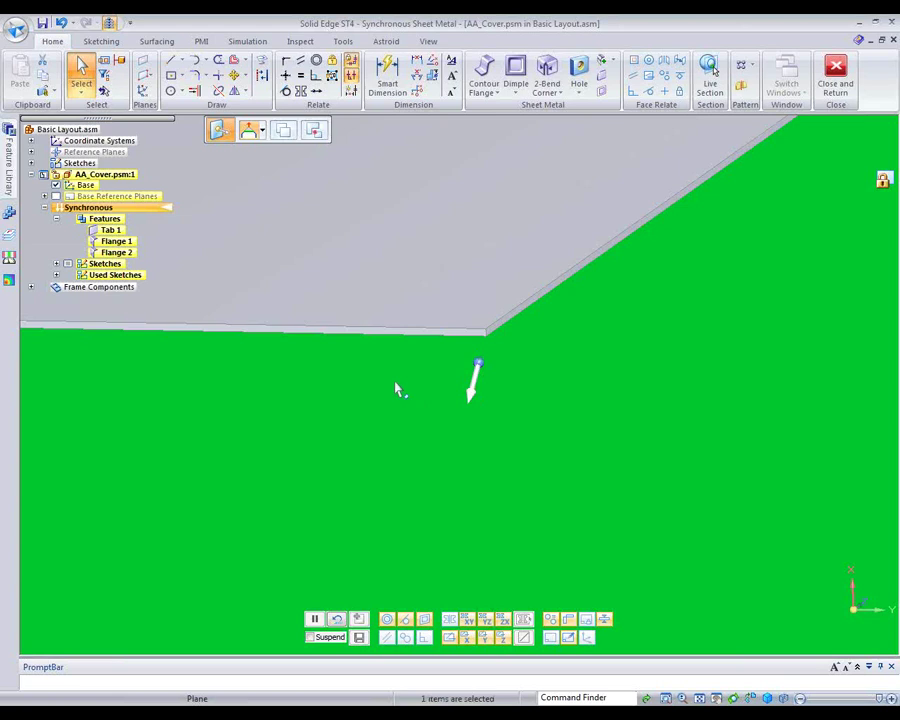
{"action": "left_click", "coordinate": [414, 274]}
{"action": "right_click_drag", "start_coordinate": [414, 273], "coordinate": [451, 278]}
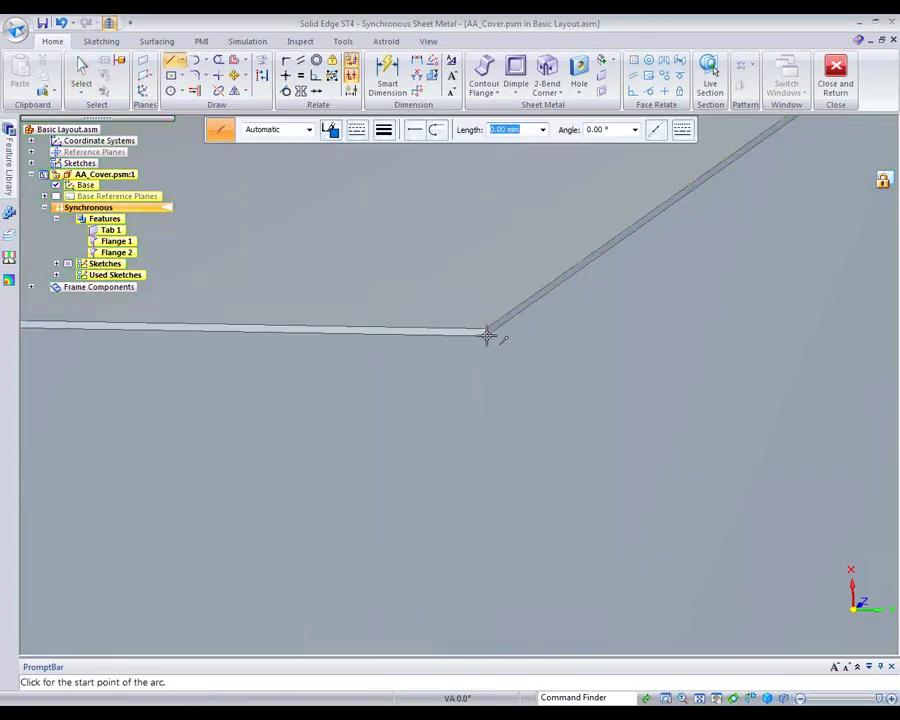
{"action": "left_click", "coordinate": [487, 335]}
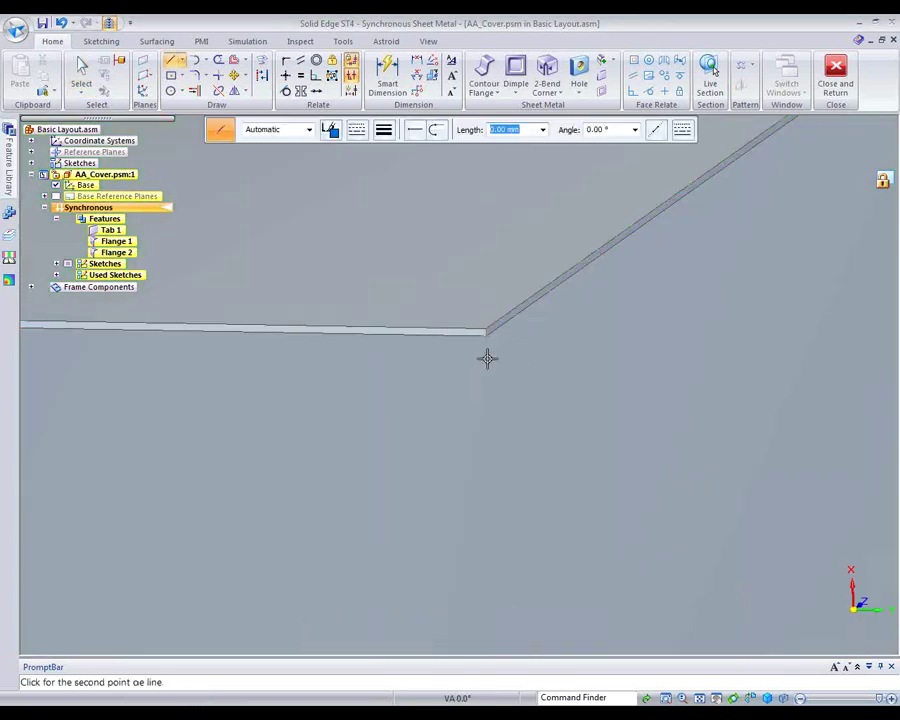
{"action": "left_click", "coordinate": [489, 421]}
{"action": "left_click", "coordinate": [578, 421]}
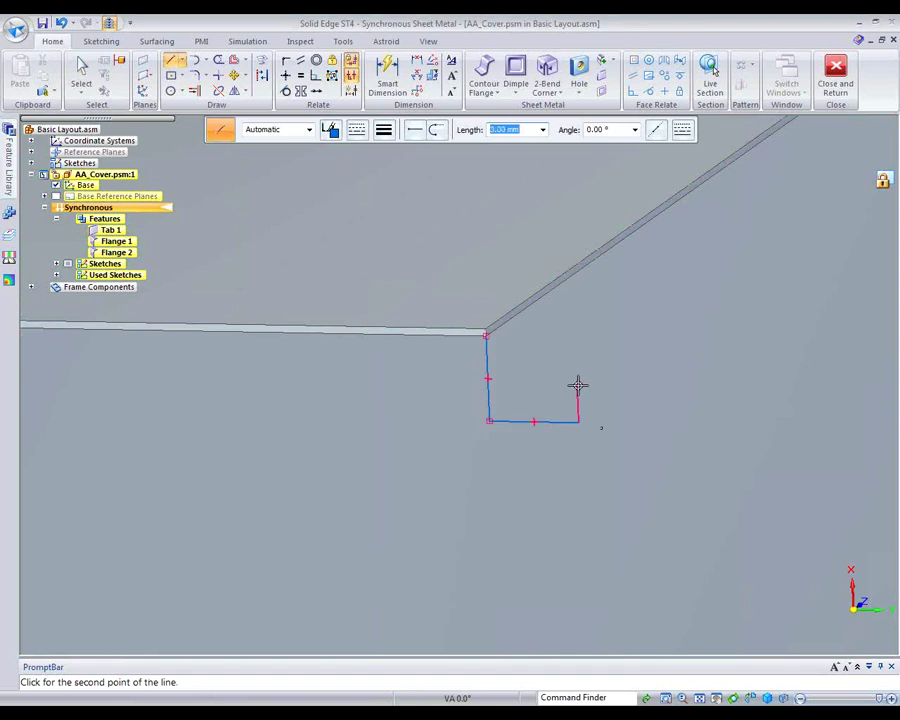
{"action": "left_click", "coordinate": [578, 385]}
{"action": "right_click", "coordinate": [578, 385]}
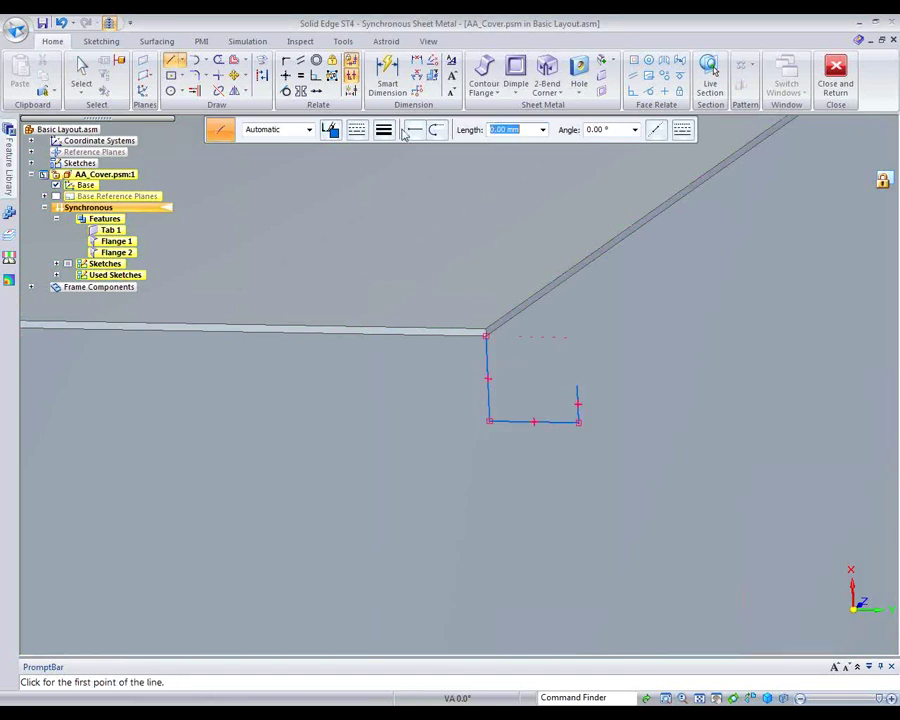
Dimension the U-profile's long vertical leg to 50 mm.
{"action": "left_click", "coordinate": [381, 66]}
{"action": "left_click", "coordinate": [486, 392]}
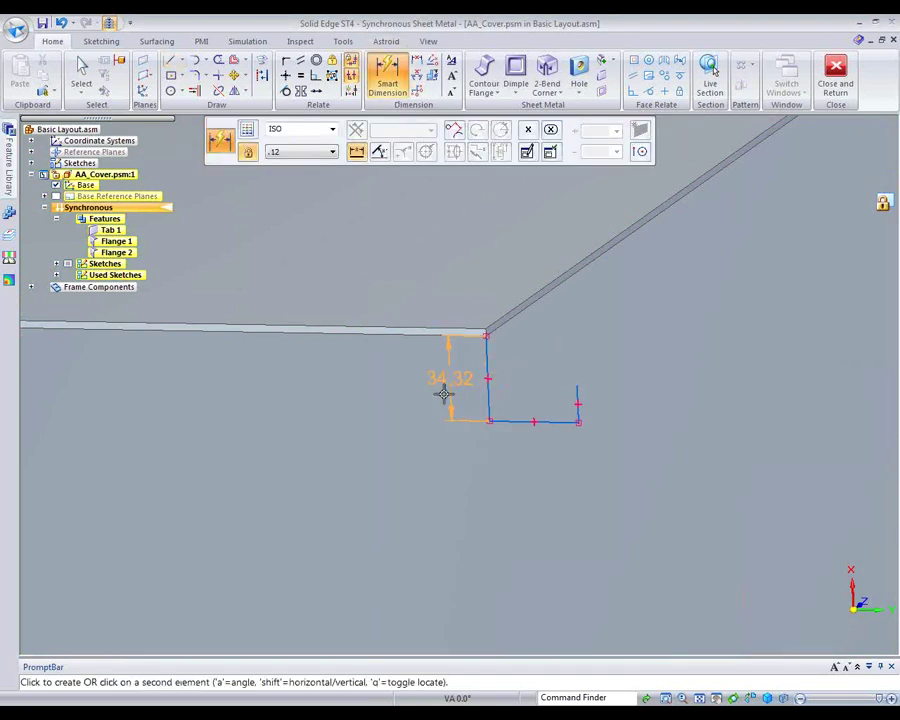
{"action": "left_click", "coordinate": [440, 391]}
{"action": "type", "text": "5"}
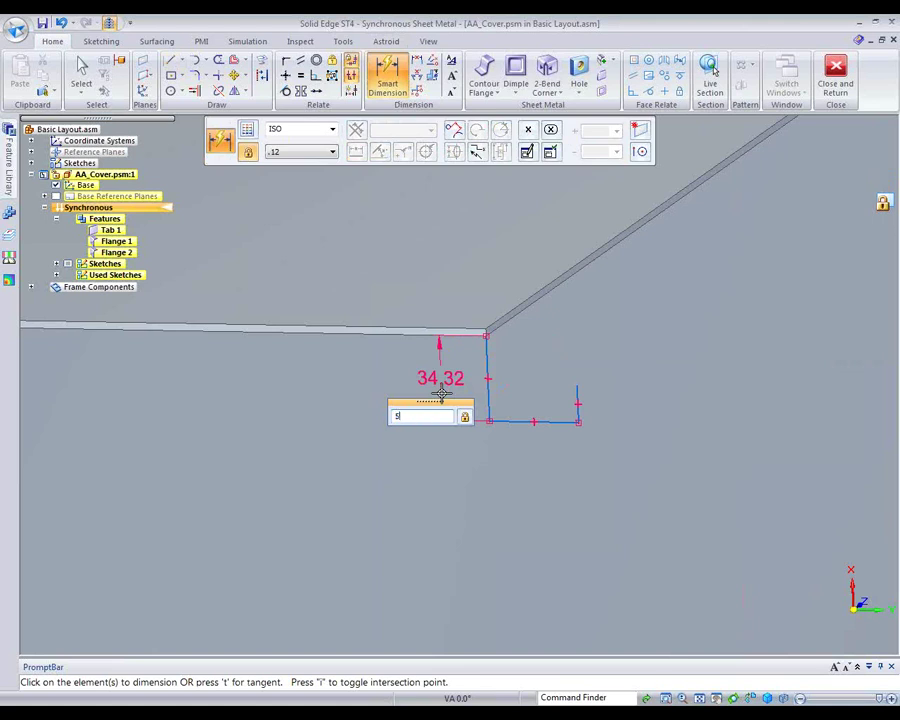
{"action": "type", "text": "0"}
{"action": "key", "text": "Return"}
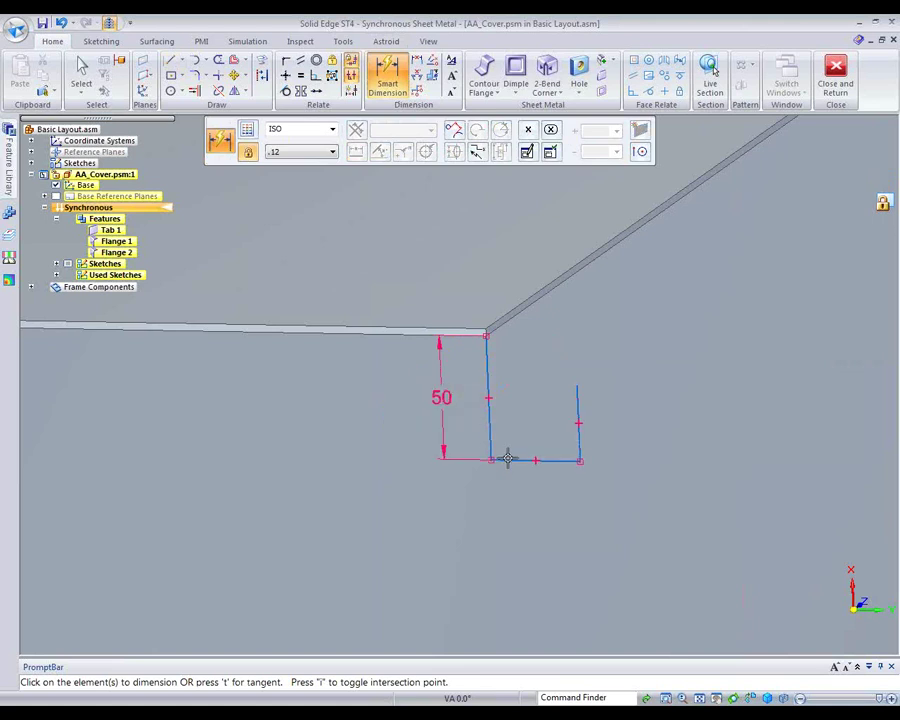
Dimension the U-profile's bottom line to 40 mm and its short return leg to 20 mm.
{"action": "left_click", "coordinate": [515, 461]}
{"action": "left_click", "coordinate": [517, 497]}
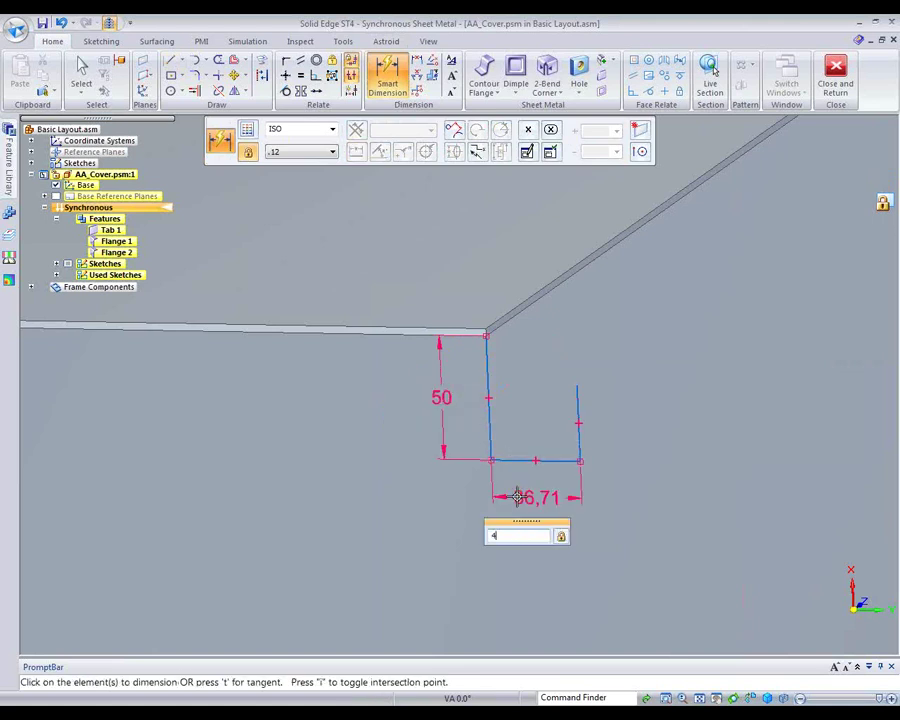
{"action": "type", "text": "40"}
{"action": "key", "text": "Return"}
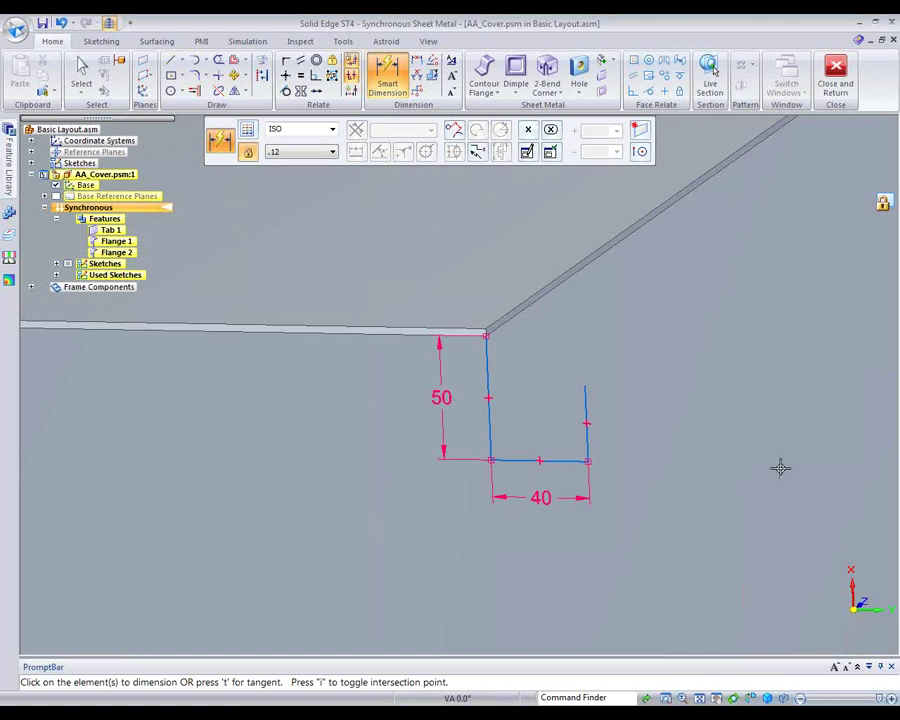
{"action": "left_click", "coordinate": [586, 405]}
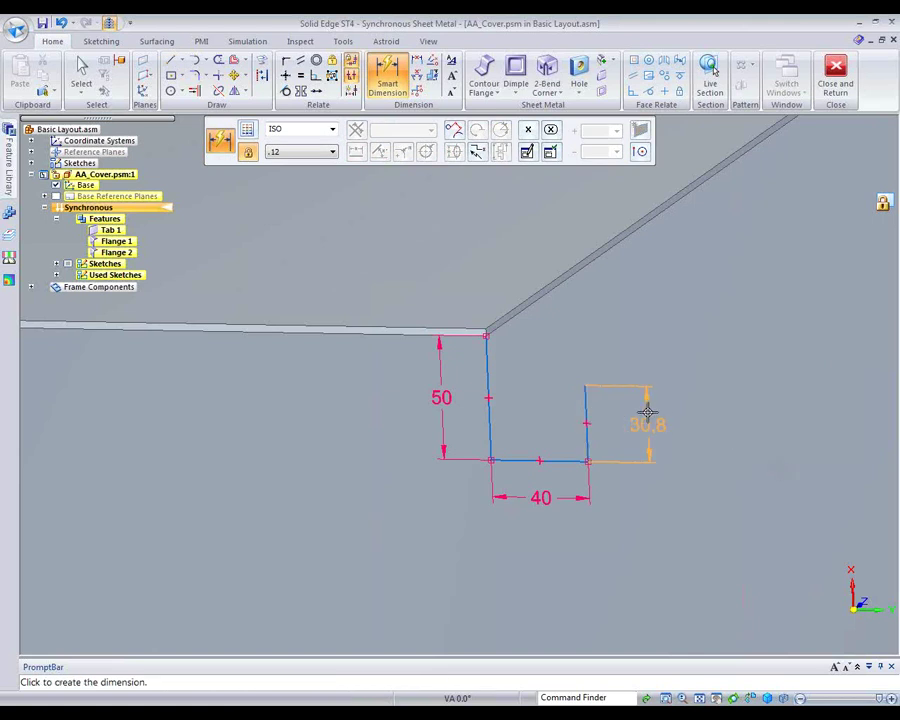
{"action": "left_click", "coordinate": [648, 412]}
{"action": "type", "text": "20"}
{"action": "key", "text": "Return"}
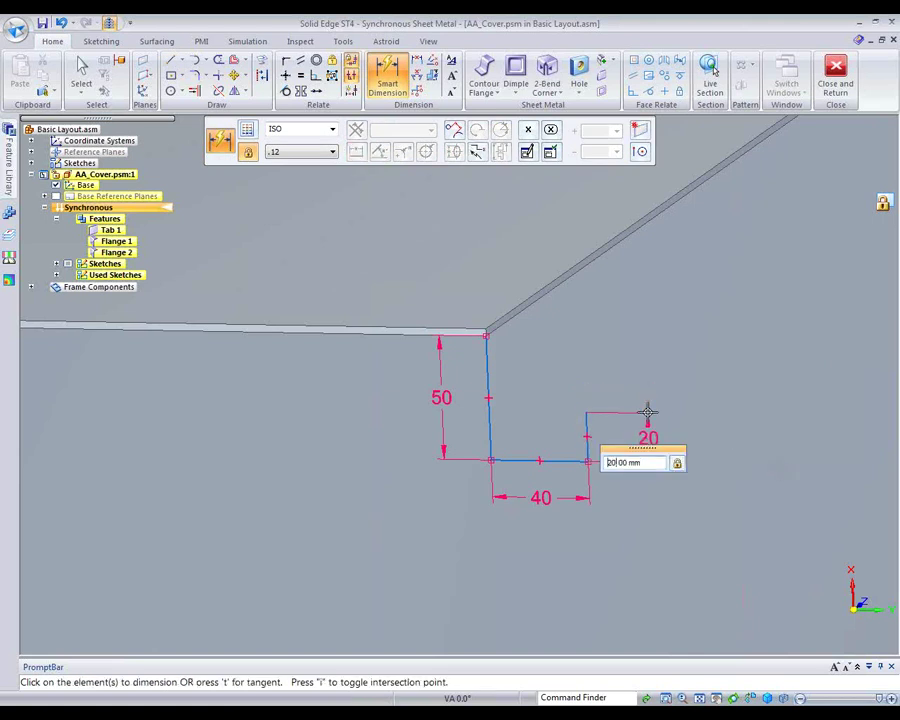
Draw a 45 mm line straight down from the outer lower corner of the right flange's front edge.
{"action": "left_click", "coordinate": [700, 699]}
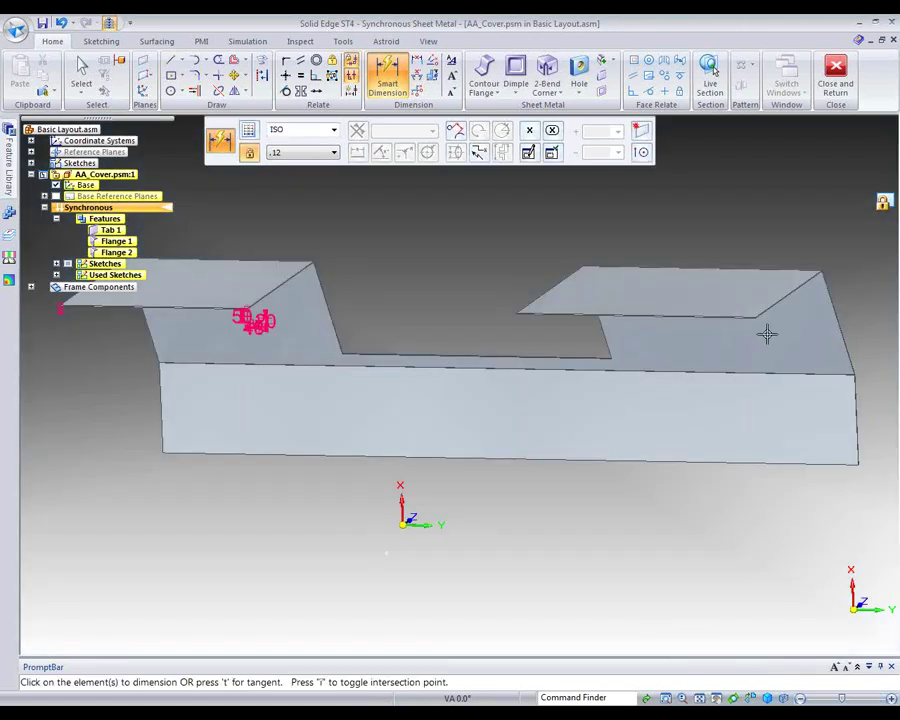
{"action": "scroll", "coordinate": [755, 320], "scroll_direction": "up", "scroll_amount": 5}
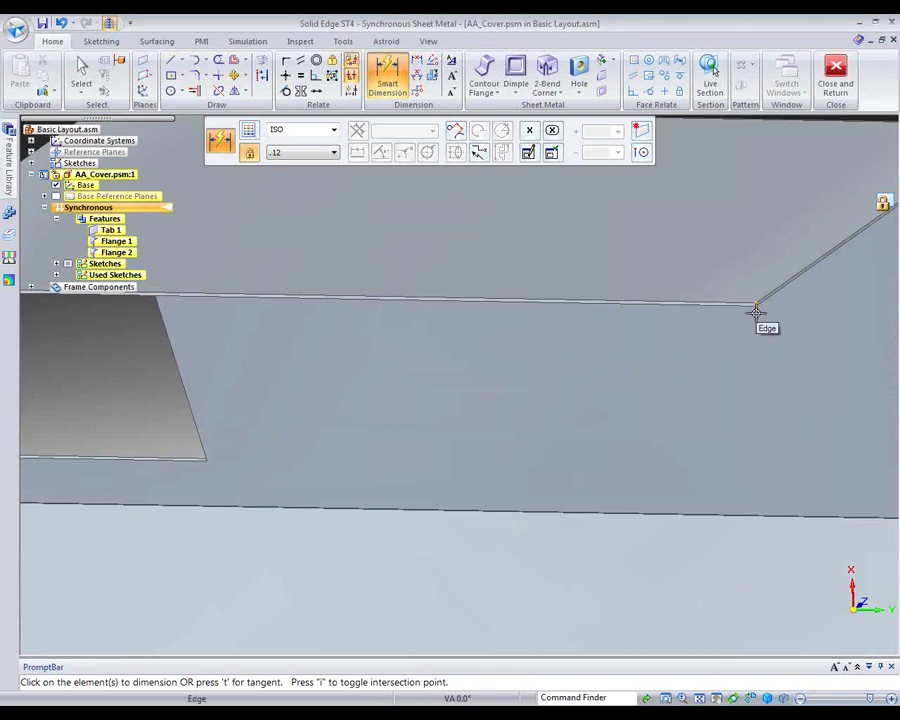
{"action": "scroll", "coordinate": [755, 308], "scroll_direction": "up", "scroll_amount": 3}
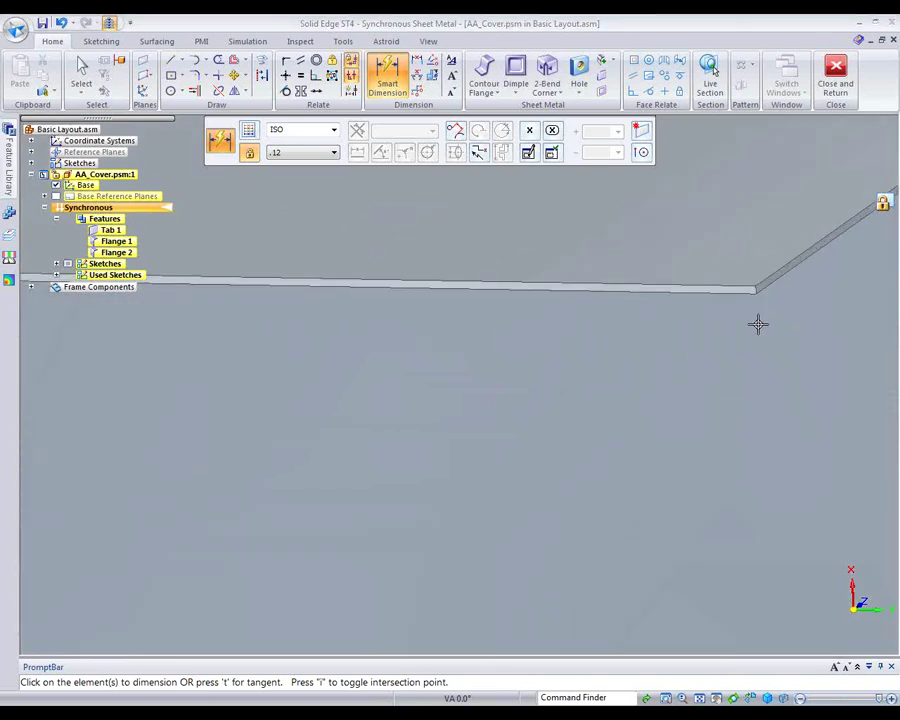
{"action": "right_click", "coordinate": [757, 322]}
{"action": "left_click", "coordinate": [789, 328]}
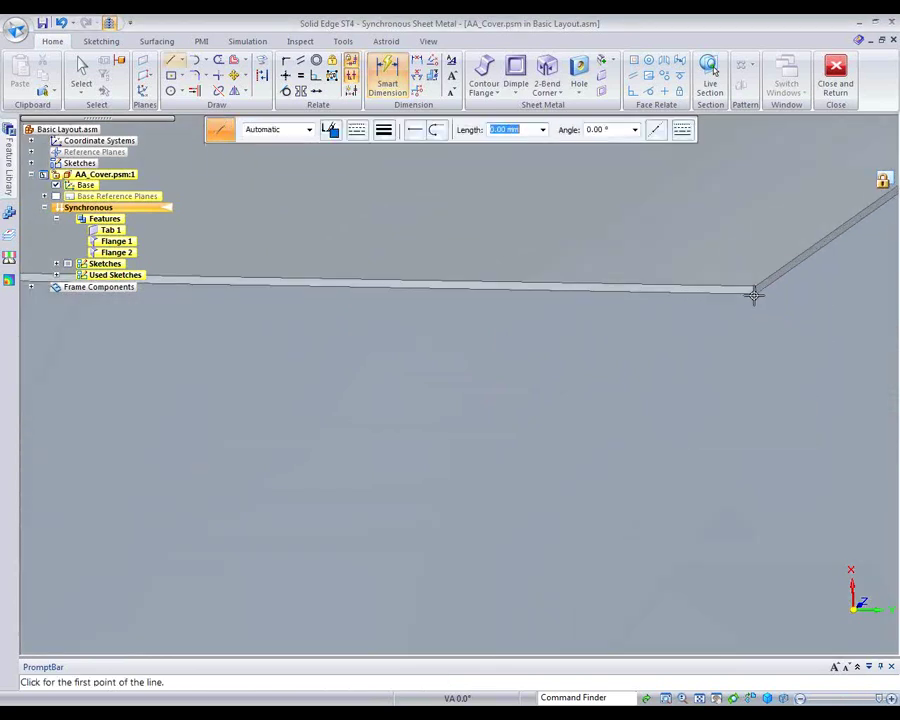
{"action": "left_click", "coordinate": [755, 291]}
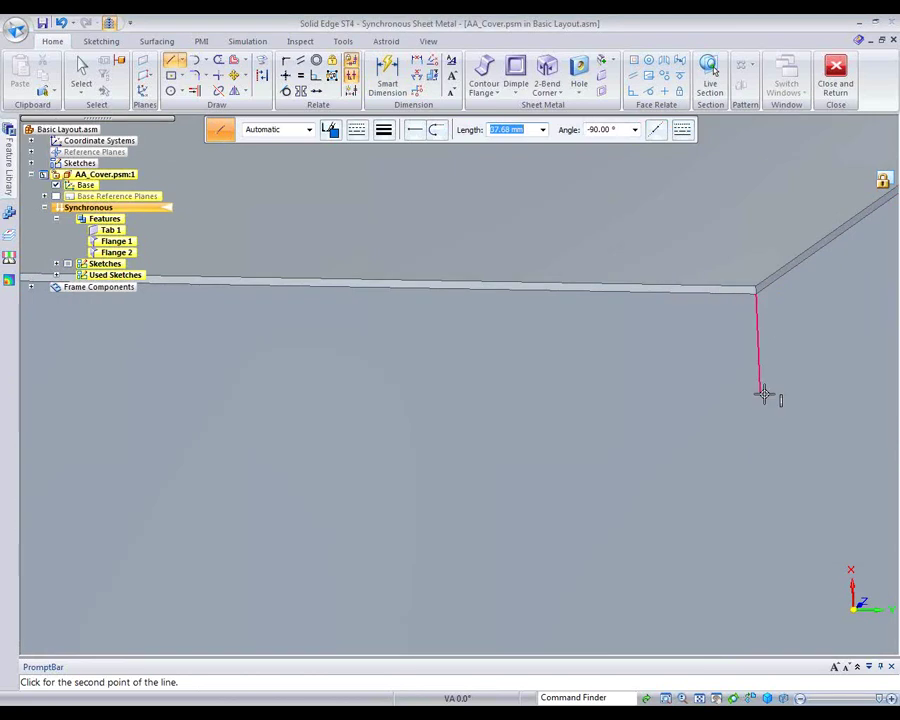
{"action": "type", "text": "45"}
{"action": "key", "text": "Tab"}
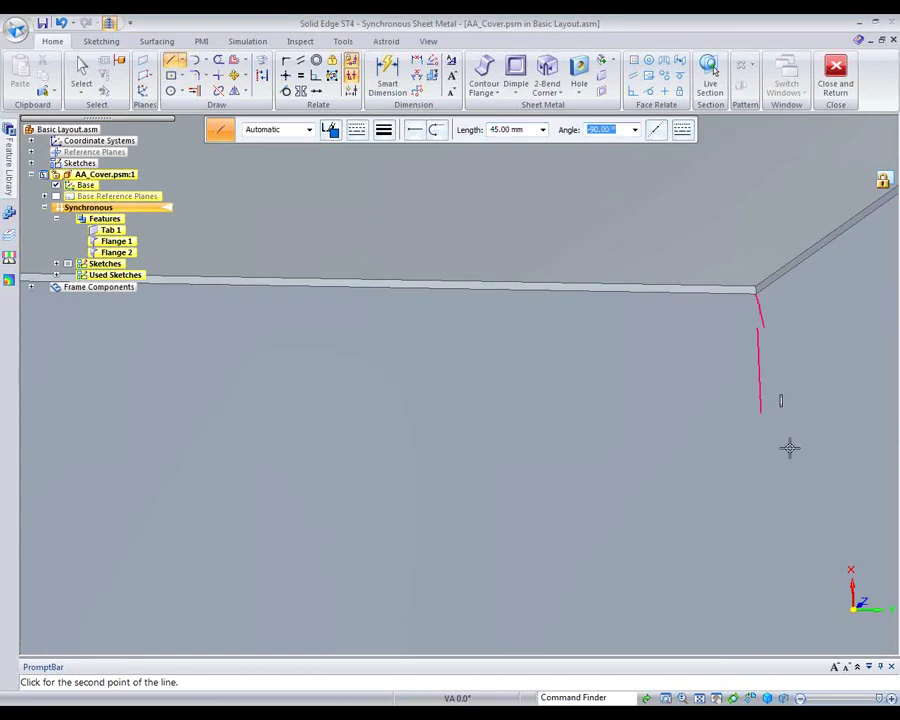
{"action": "key", "text": "Return"}
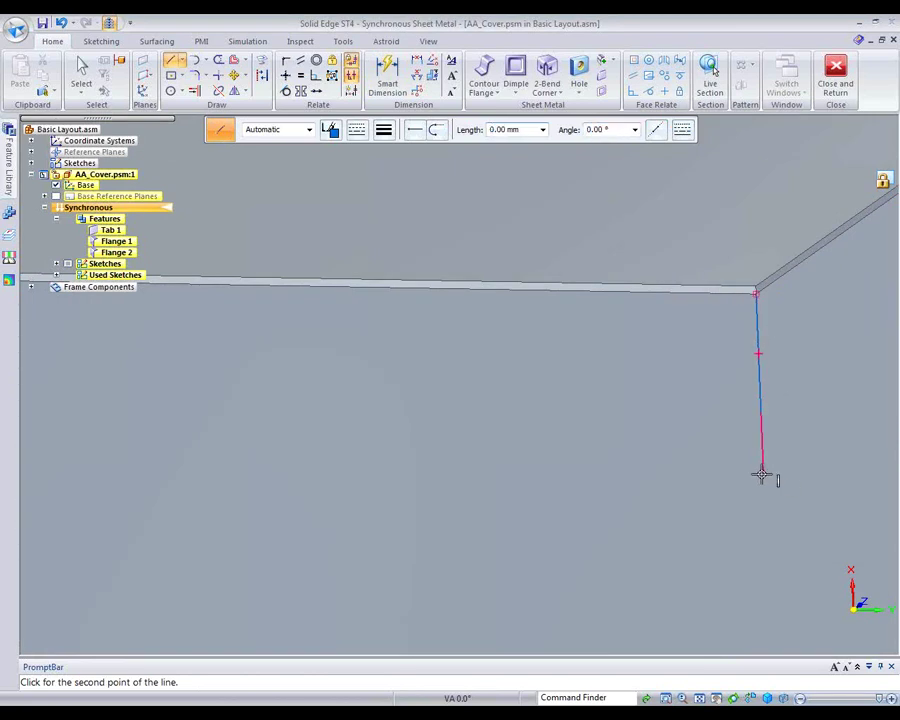
{"action": "left_click", "coordinate": [699, 698]}
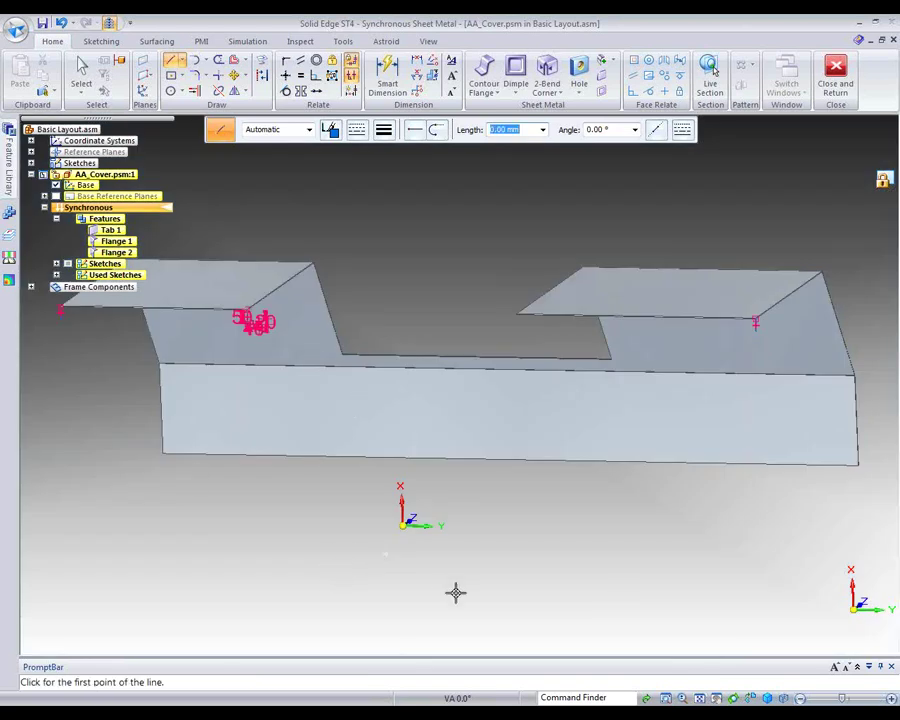
Create a reference plane coincident with the base plane perpendicular to Y and move it to the midpoint of the cover's long bend edge.
{"action": "left_click", "coordinate": [143, 62]}
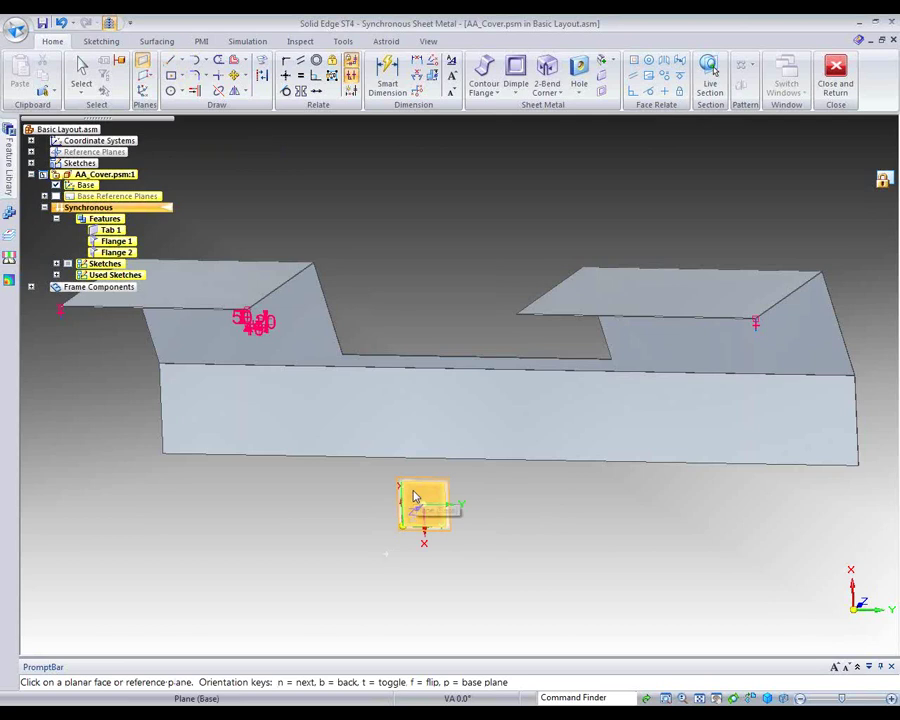
{"action": "right_click", "coordinate": [416, 500]}
{"action": "left_click", "coordinate": [489, 507]}
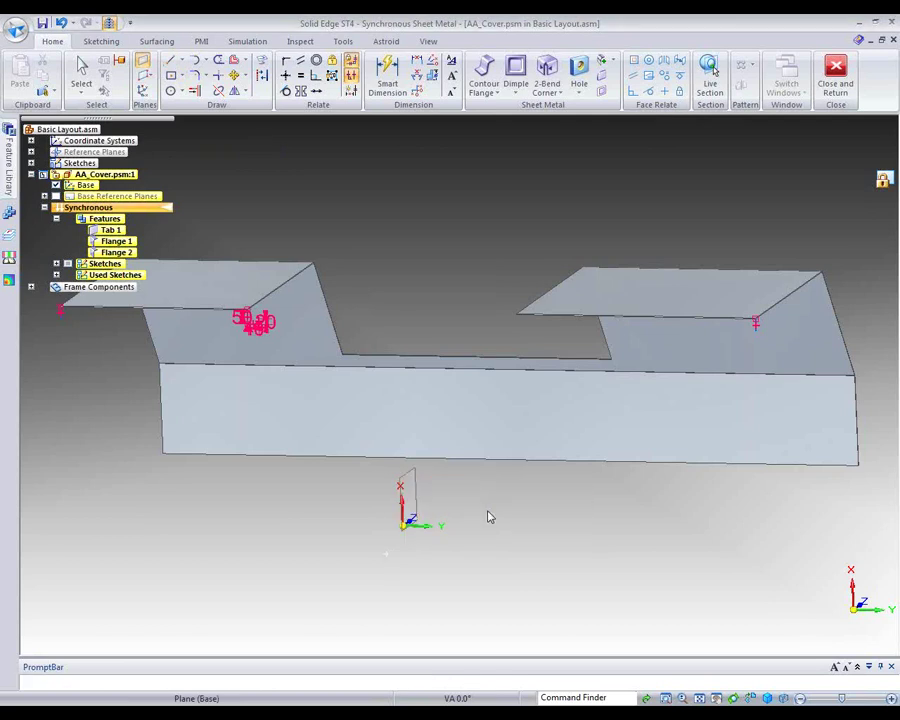
{"action": "left_click", "coordinate": [424, 507]}
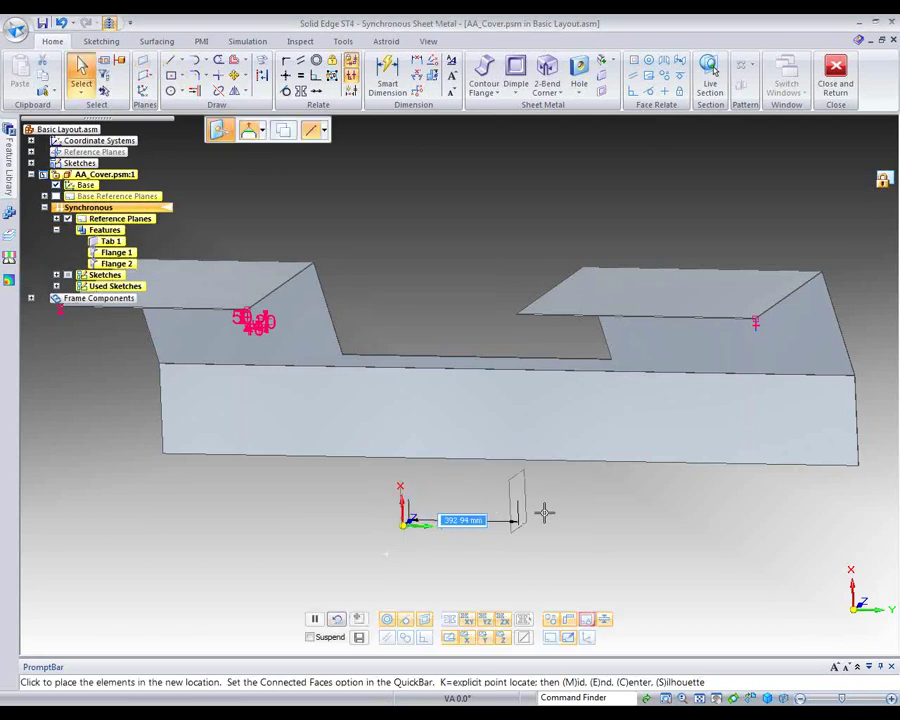
{"action": "left_click", "coordinate": [322, 130]}
{"action": "left_click", "coordinate": [342, 211]}
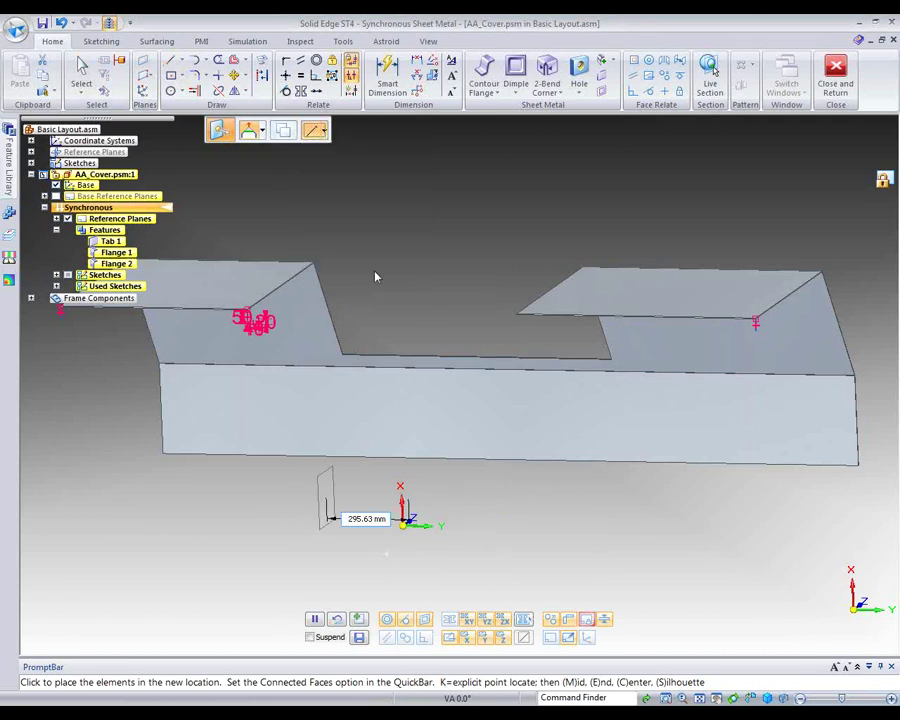
{"action": "left_click", "coordinate": [480, 365]}
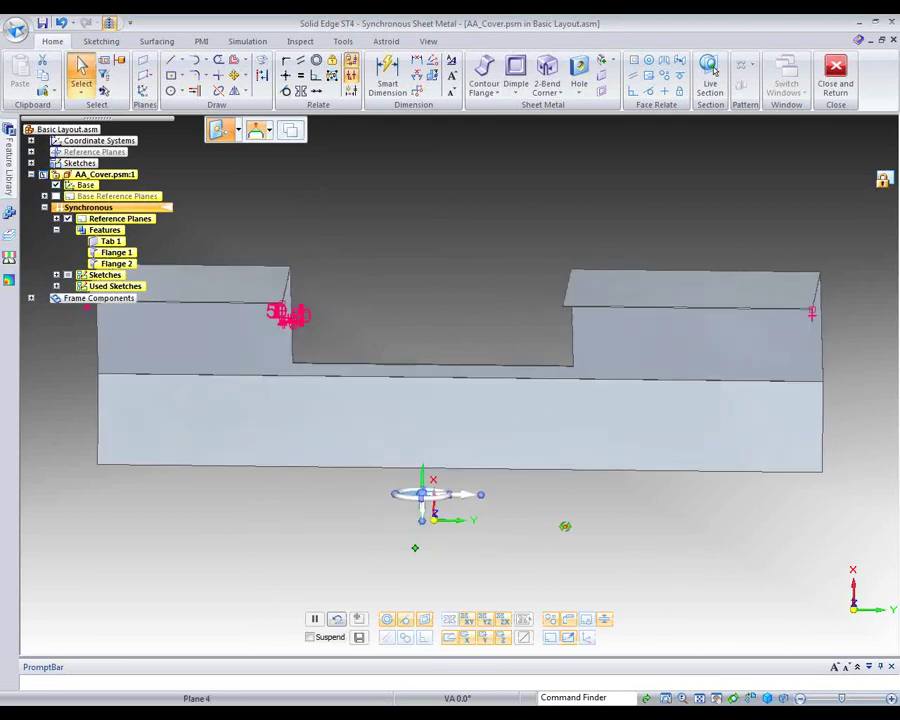
{"action": "right_click", "coordinate": [557, 525]}
Mirror a copy of the left flange's U-profile sketch about the new middle reference plane.
{"action": "left_click", "coordinate": [362, 251]}
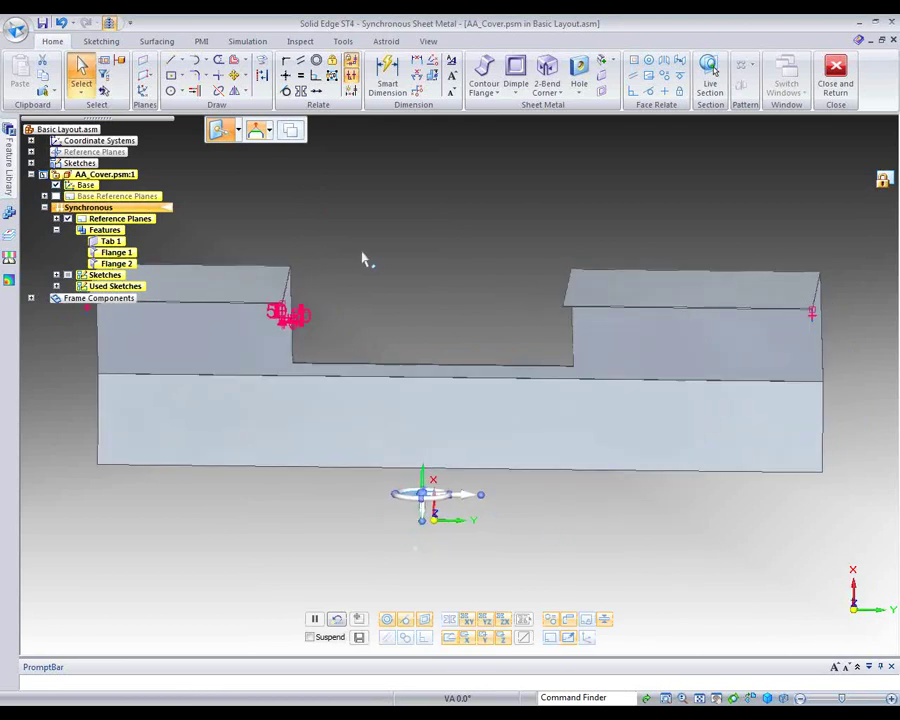
{"action": "left_click", "coordinate": [101, 41]}
{"action": "left_click", "coordinate": [173, 90]}
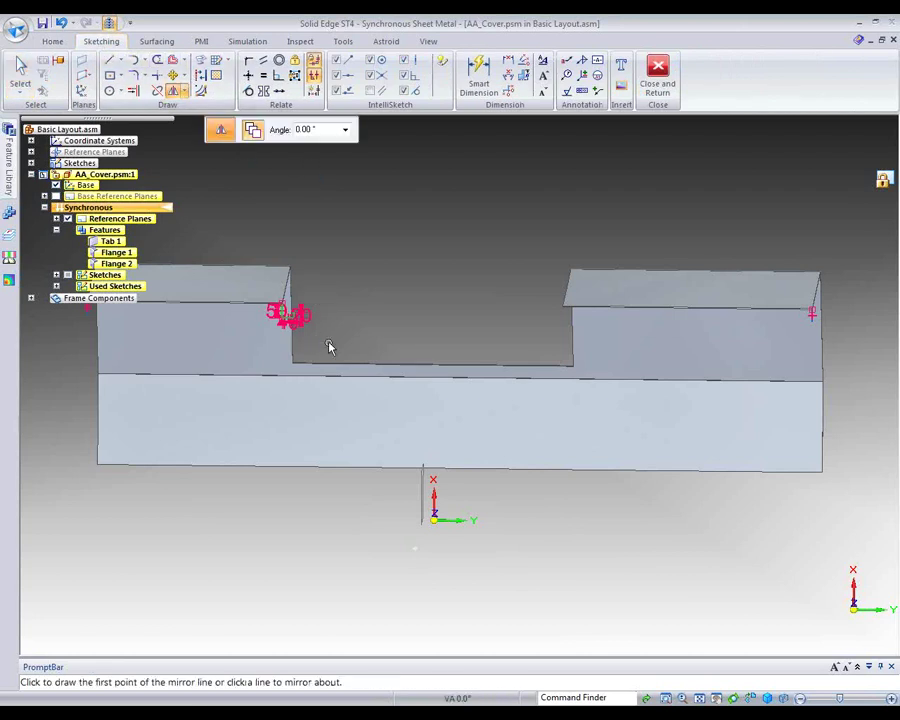
{"action": "left_click", "coordinate": [421, 486]}
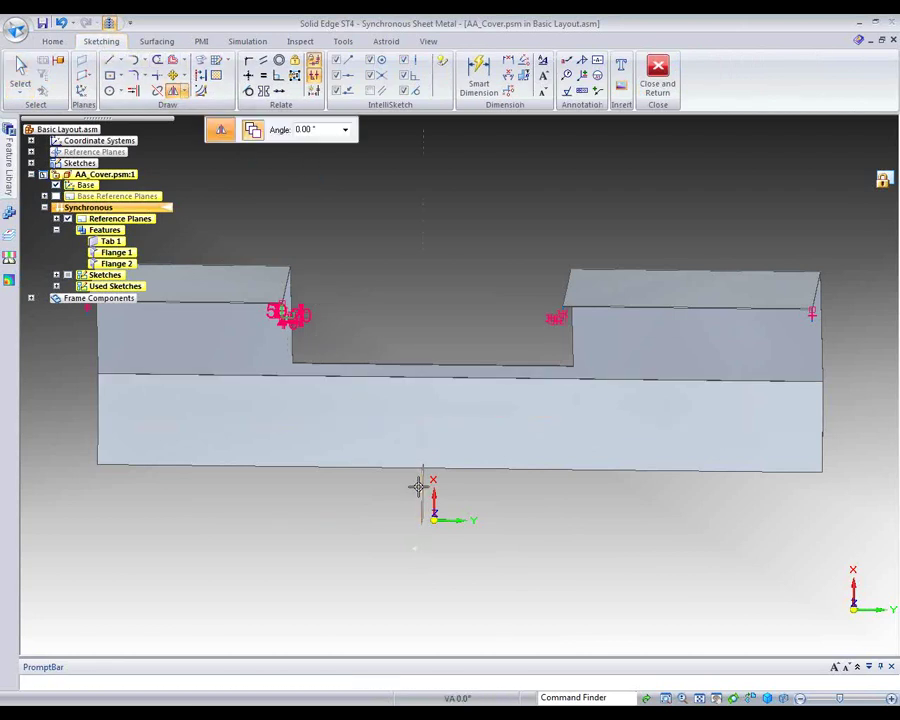
{"action": "scroll", "coordinate": [560, 316], "scroll_direction": "up", "scroll_amount": 6}
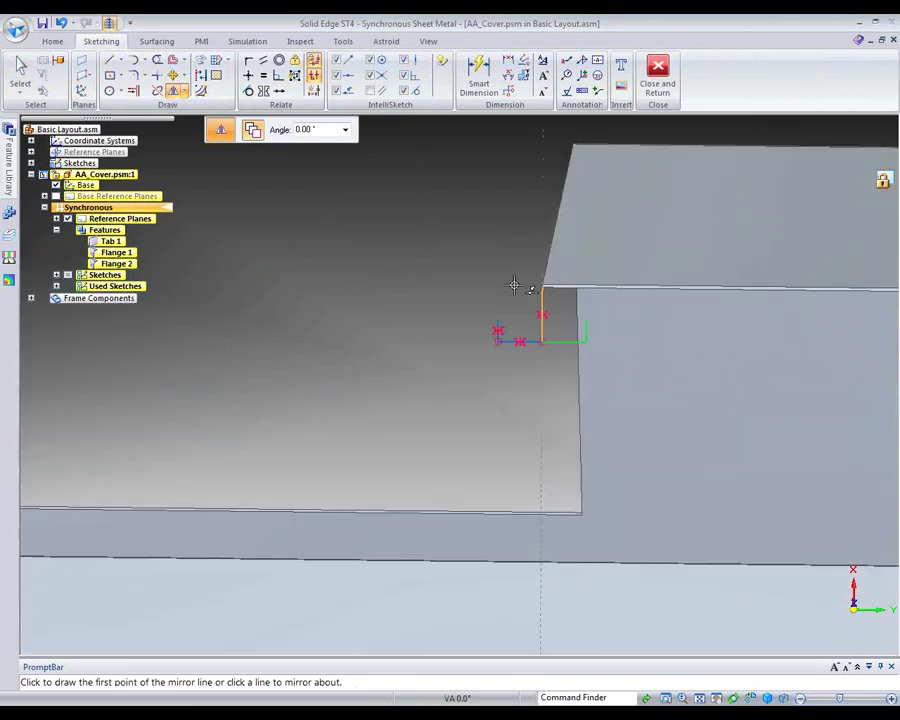
{"action": "key", "text": "Escape"}
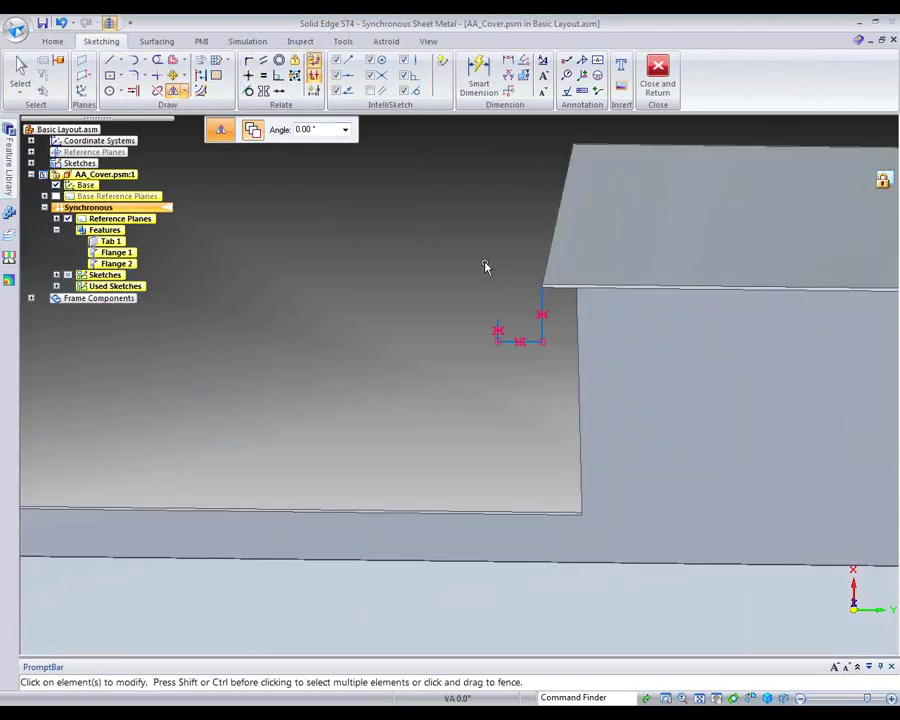
Connect the upper endpoint of the mirrored U-profile's long leg to the right flange's inner front corner.
{"action": "scroll", "coordinate": [549, 302], "scroll_direction": "up", "scroll_amount": 4}
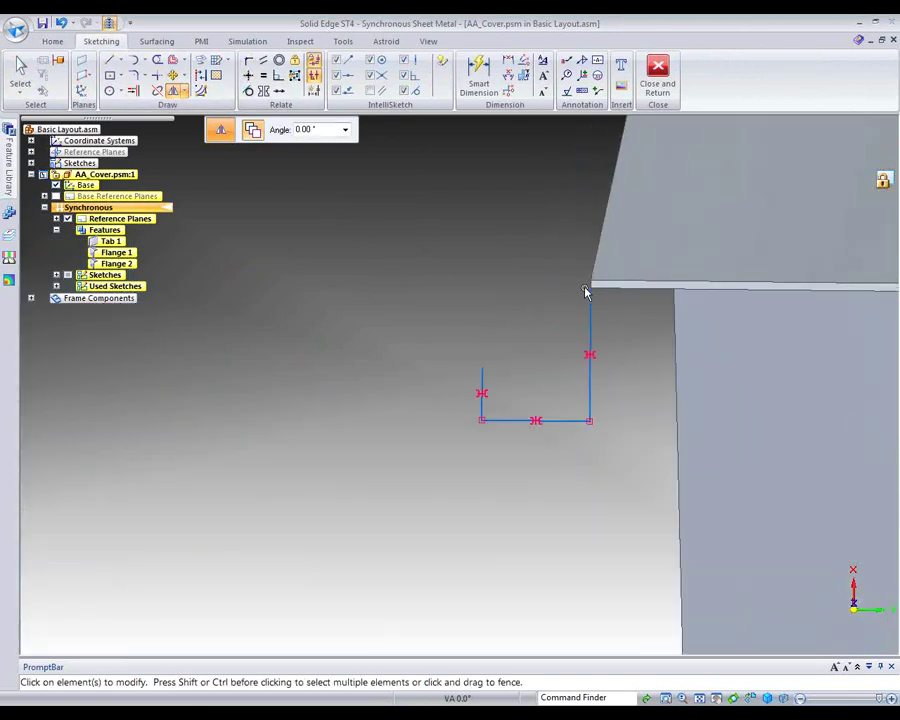
{"action": "left_click", "coordinate": [248, 60]}
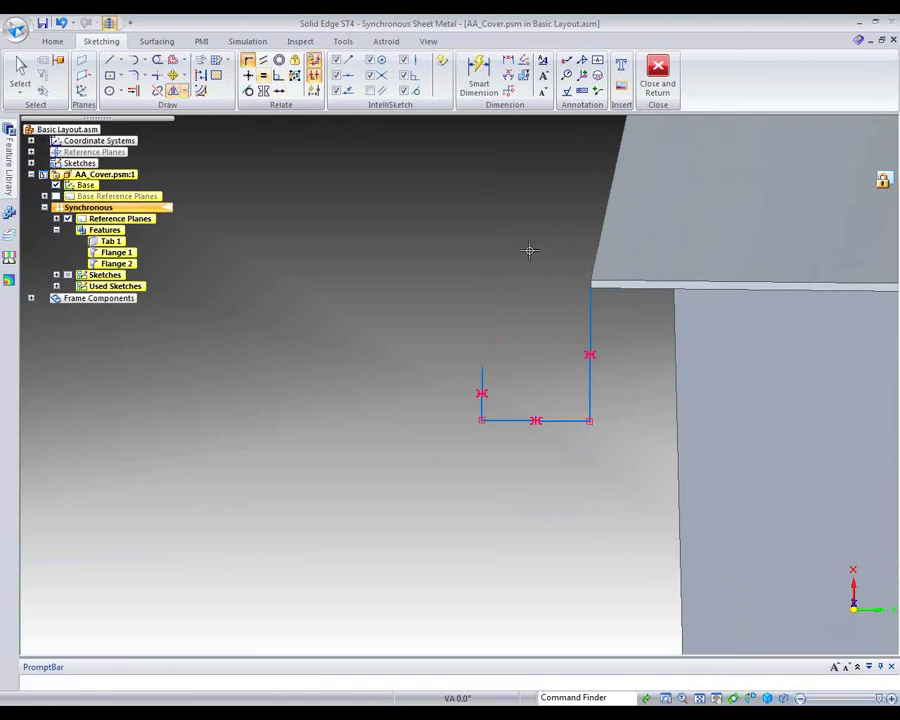
{"action": "left_click", "coordinate": [594, 295]}
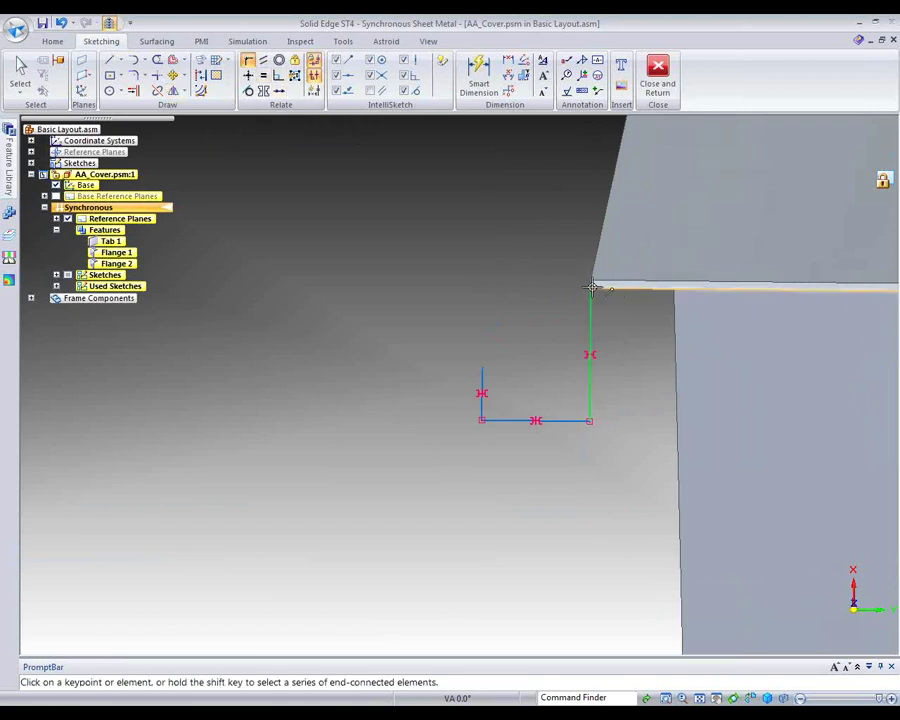
{"action": "left_click", "coordinate": [592, 288]}
{"action": "scroll", "coordinate": [335, 488], "scroll_direction": "down", "scroll_amount": 5}
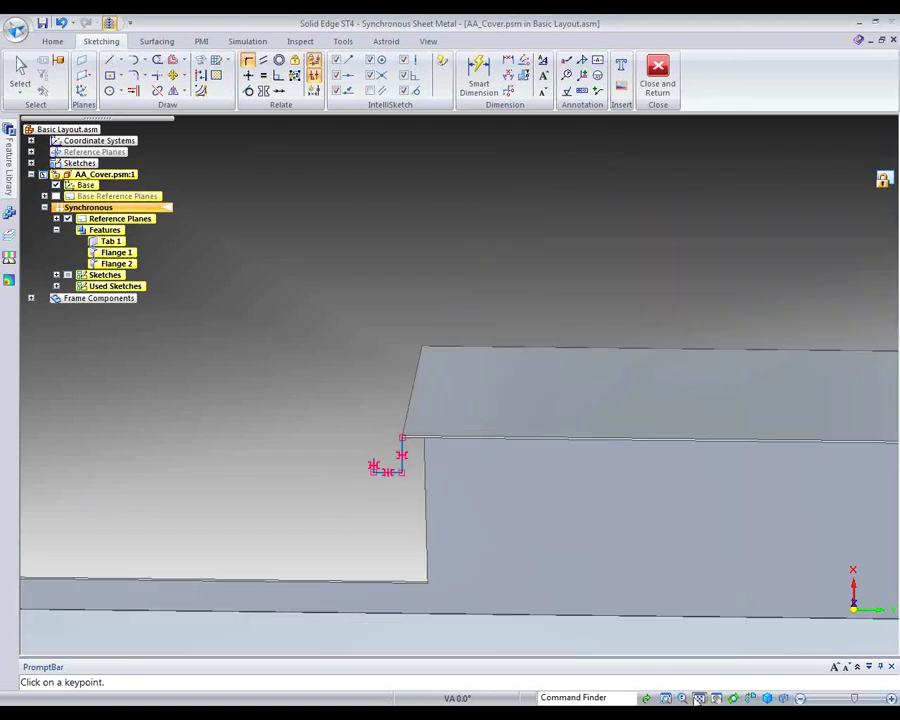
Create a contour flange from the right 45 mm line, swept along all three outer edges of the cover's right end.
{"action": "left_click", "coordinate": [699, 697]}
{"action": "middle_click_drag", "start_coordinate": [82, 543], "coordinate": [235, 572]}
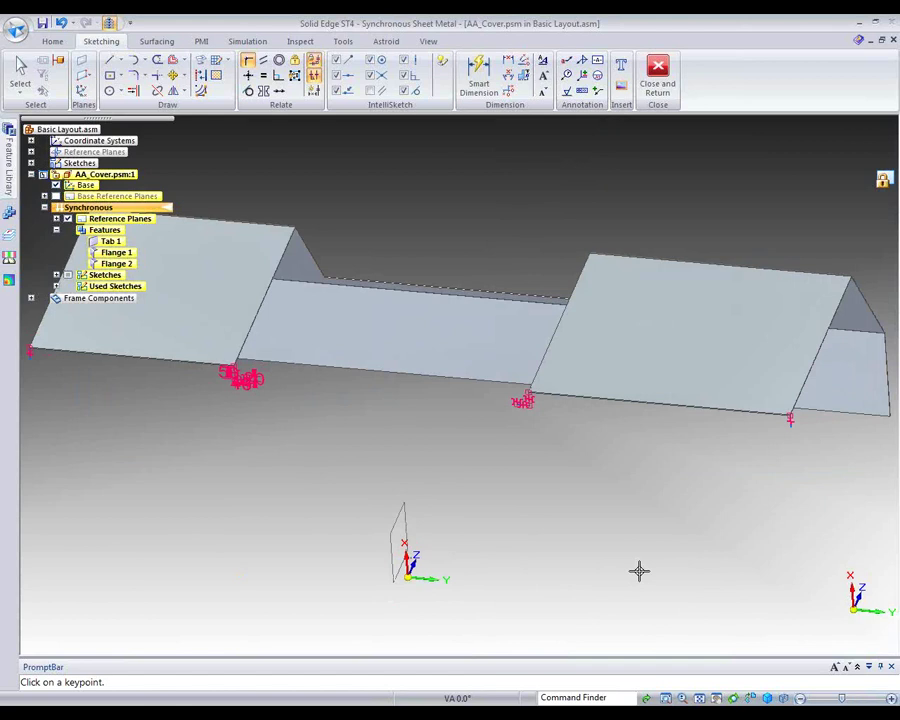
{"action": "right_click", "coordinate": [493, 176]}
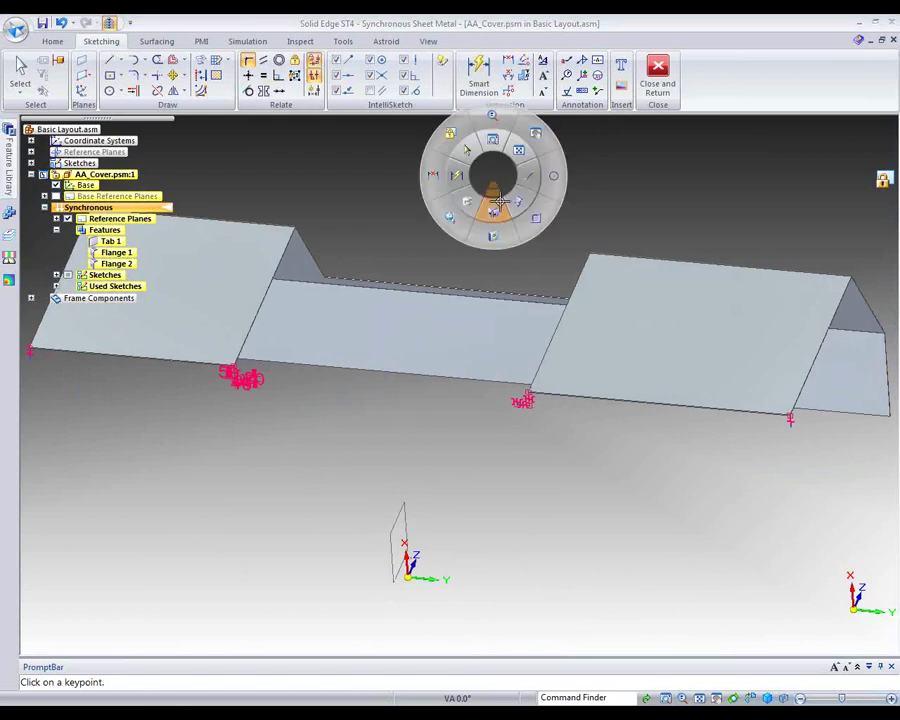
{"action": "left_click", "coordinate": [521, 205]}
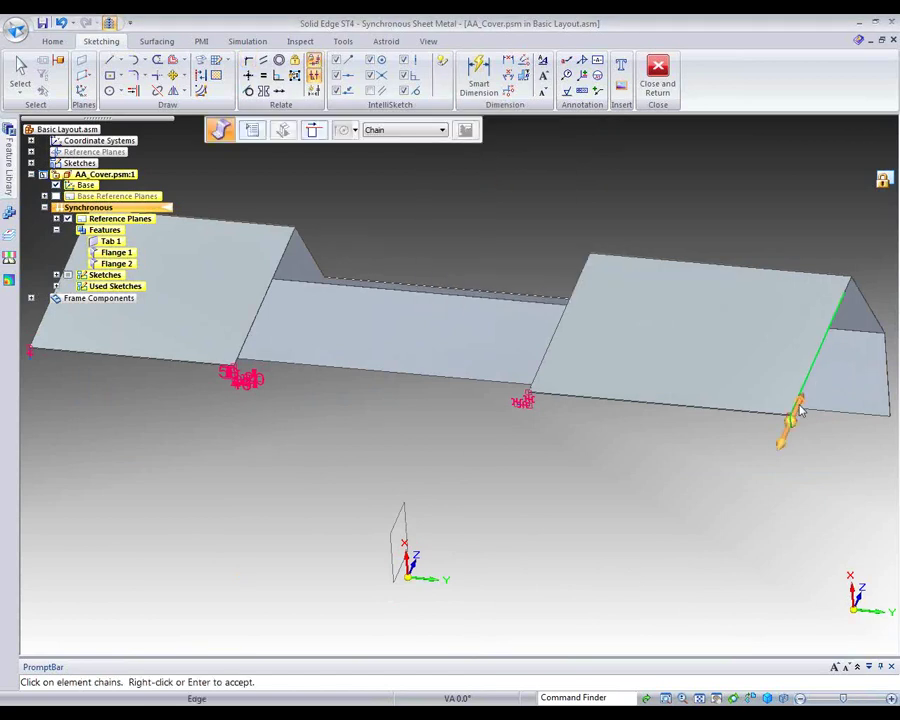
{"action": "left_click", "coordinate": [804, 386]}
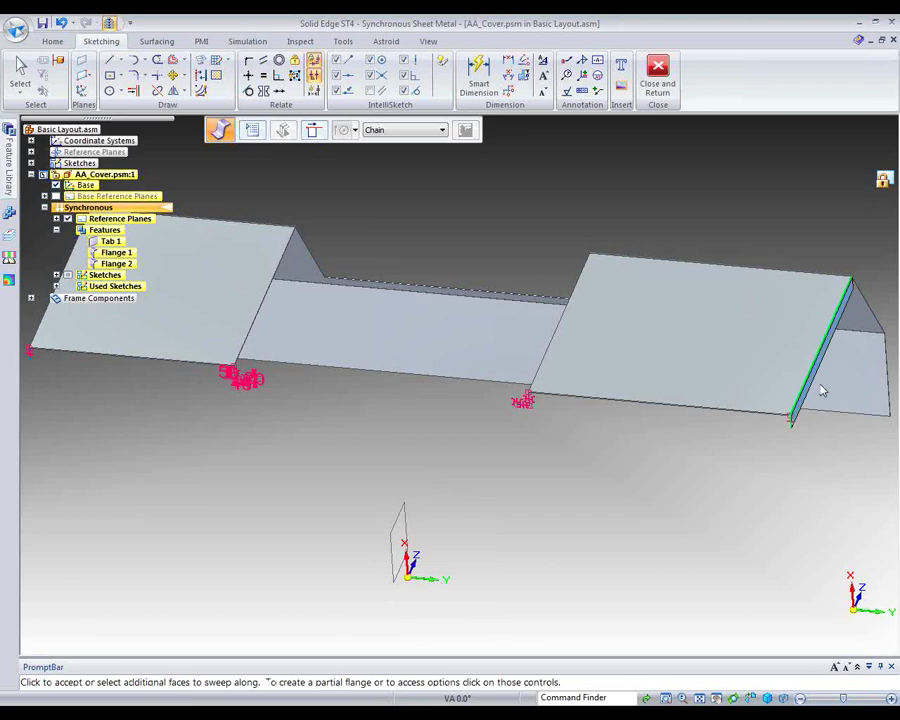
{"action": "left_click", "coordinate": [866, 308]}
{"action": "left_click", "coordinate": [884, 367]}
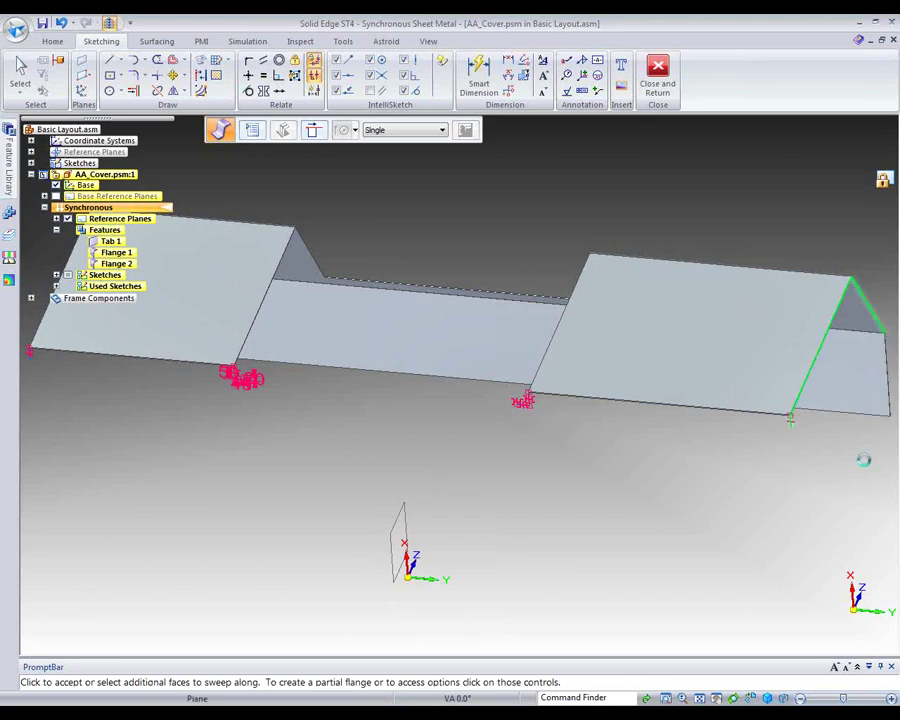
{"action": "left_click", "coordinate": [862, 459]}
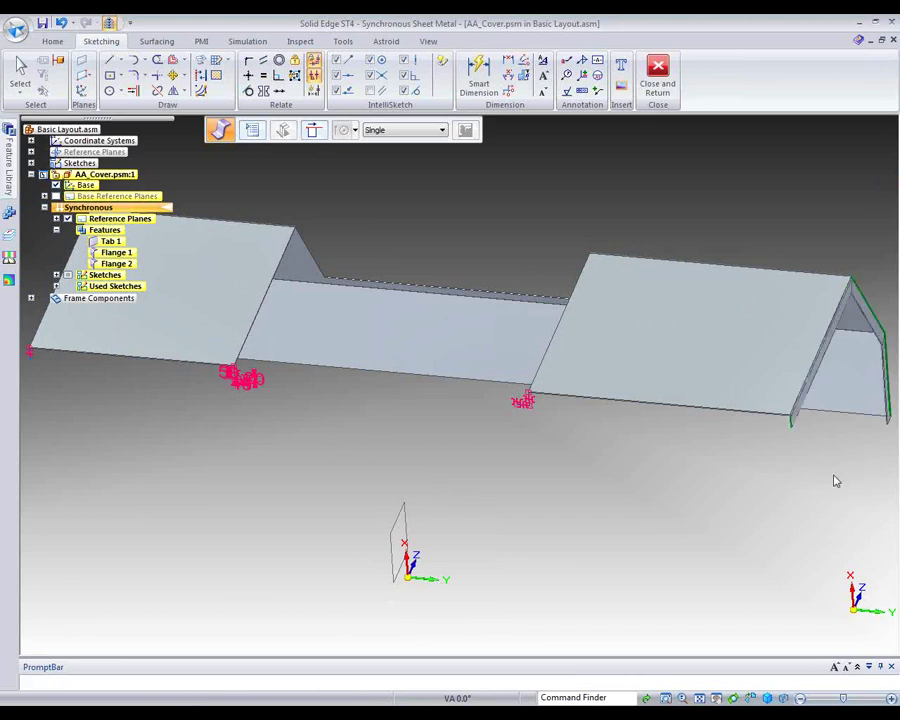
Create a contour flange from the mirrored U-profile along the right flange's inner side edge.
{"action": "middle_click_drag", "start_coordinate": [577, 477], "coordinate": [569, 446]}
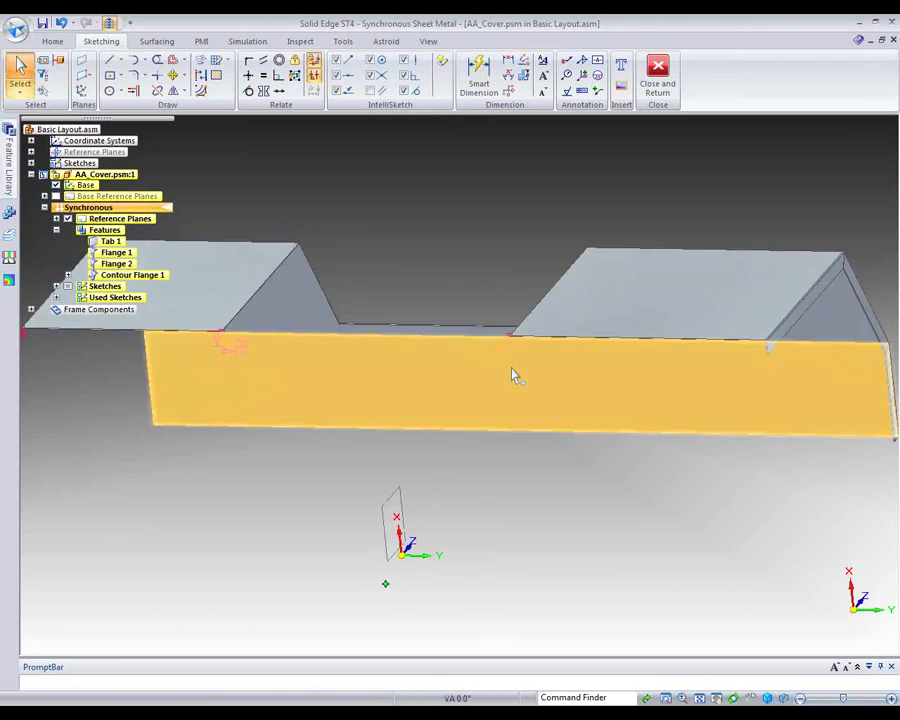
{"action": "right_click", "coordinate": [446, 218]}
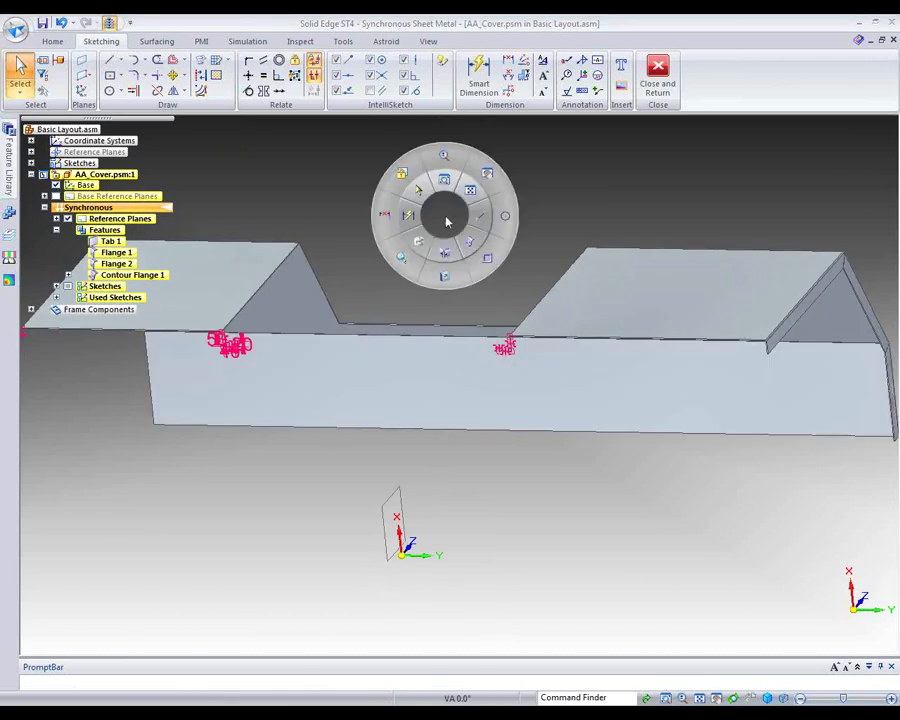
{"action": "left_click", "coordinate": [464, 248]}
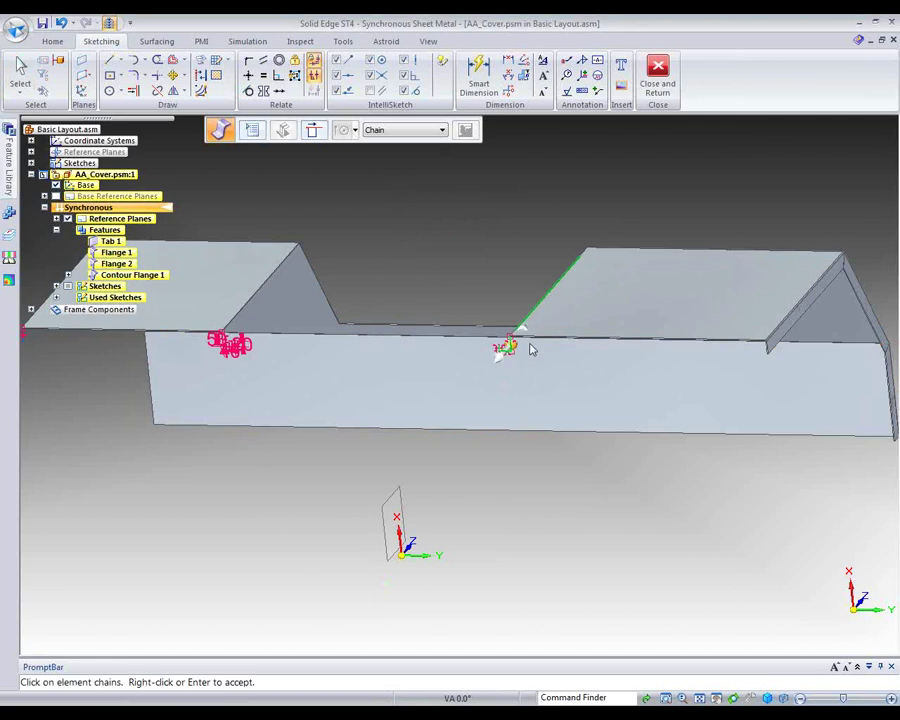
{"action": "left_click", "coordinate": [512, 337]}
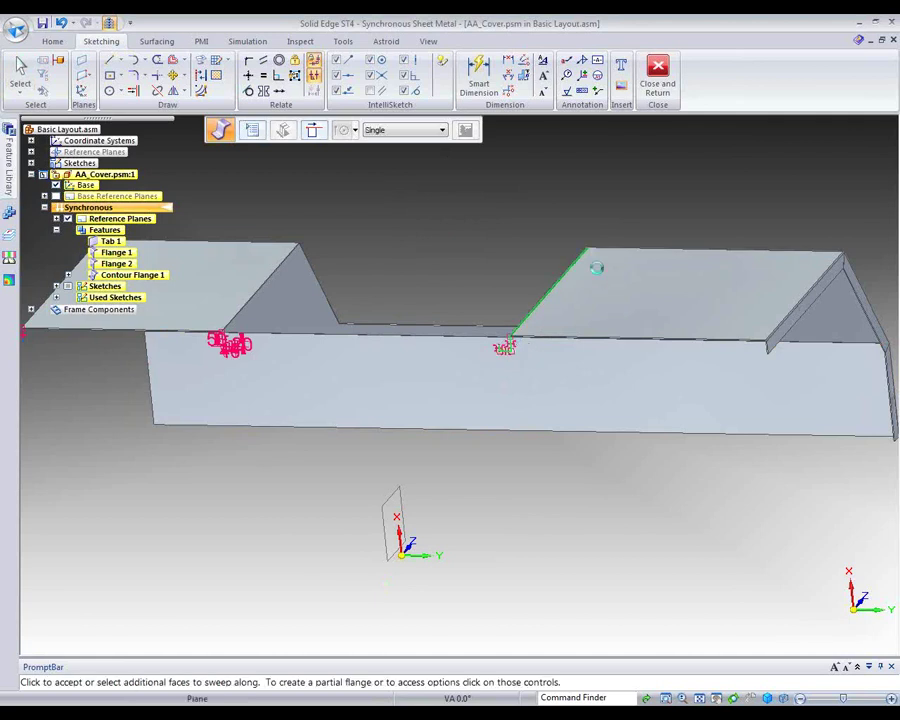
{"action": "left_click", "coordinate": [494, 218]}
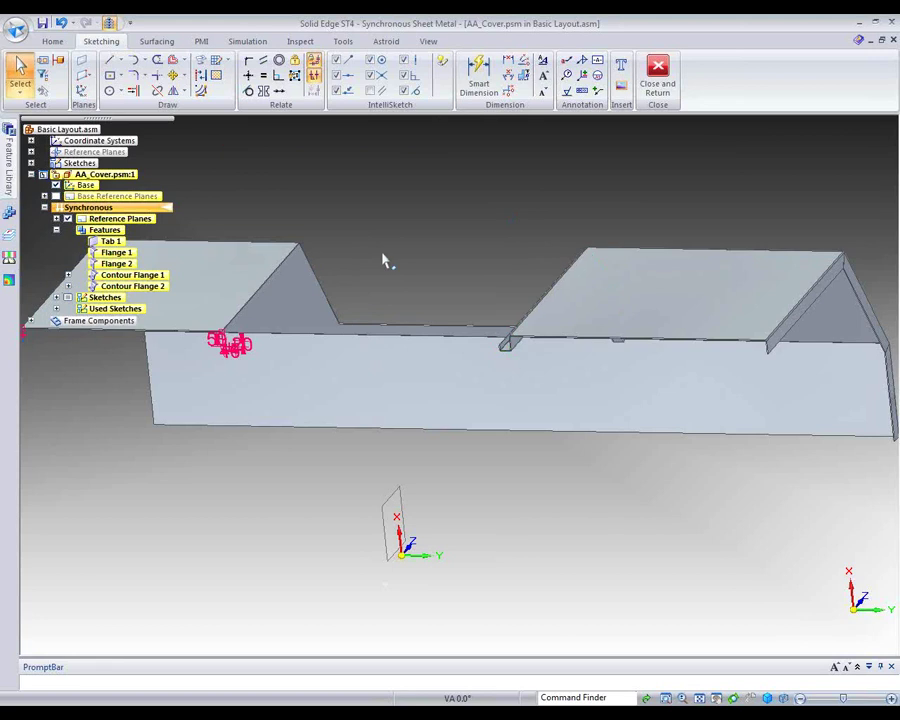
Create a contour flange from the dimensioned U-profile along the left flange's inner side edges at the opening.
{"action": "right_click", "coordinate": [356, 209]}
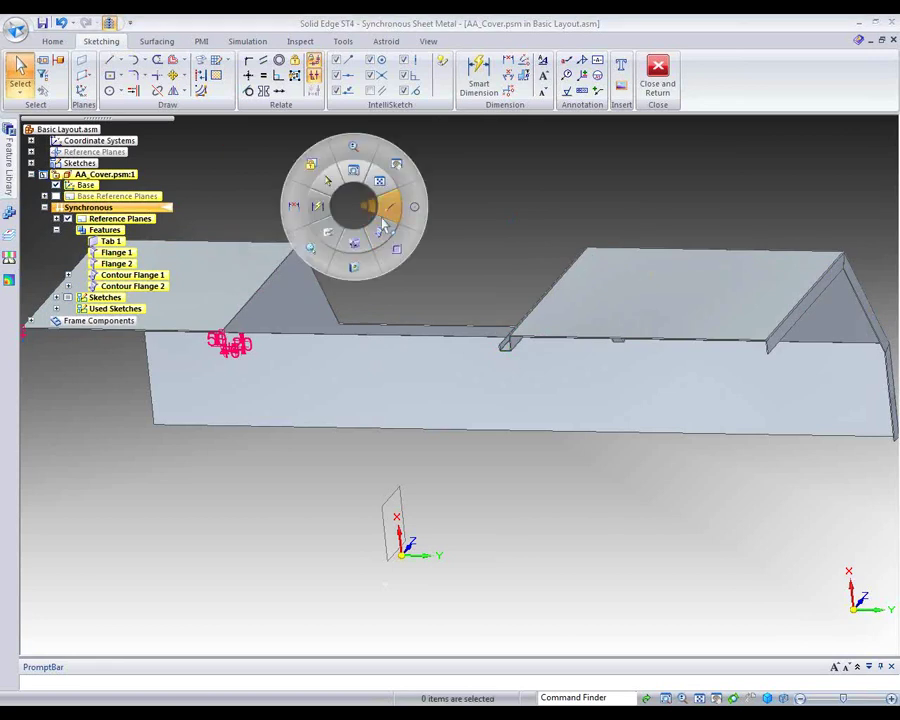
{"action": "left_click", "coordinate": [378, 236]}
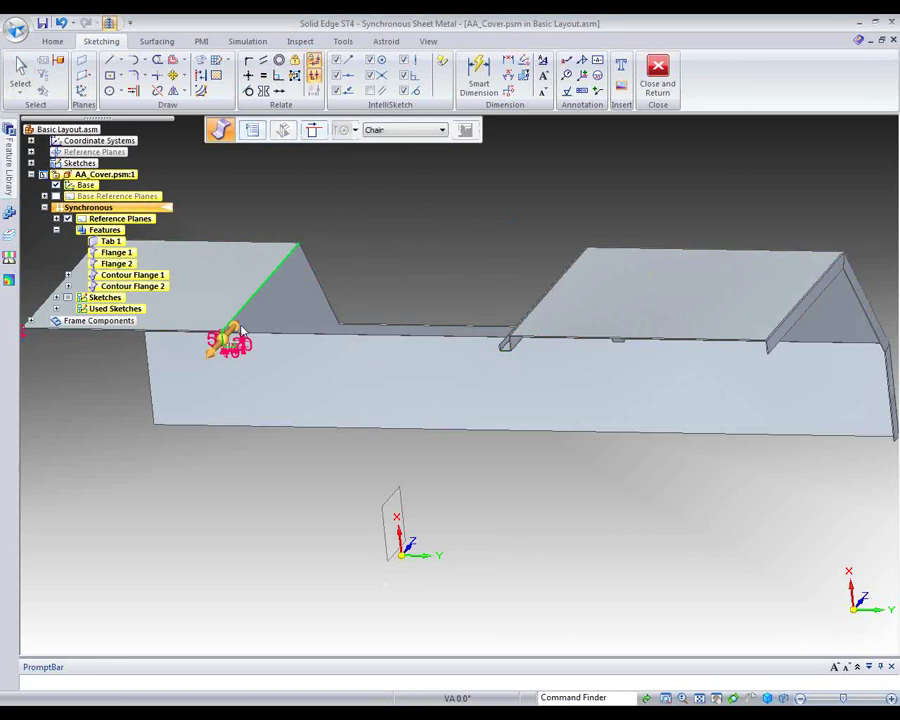
{"action": "left_click", "coordinate": [232, 322]}
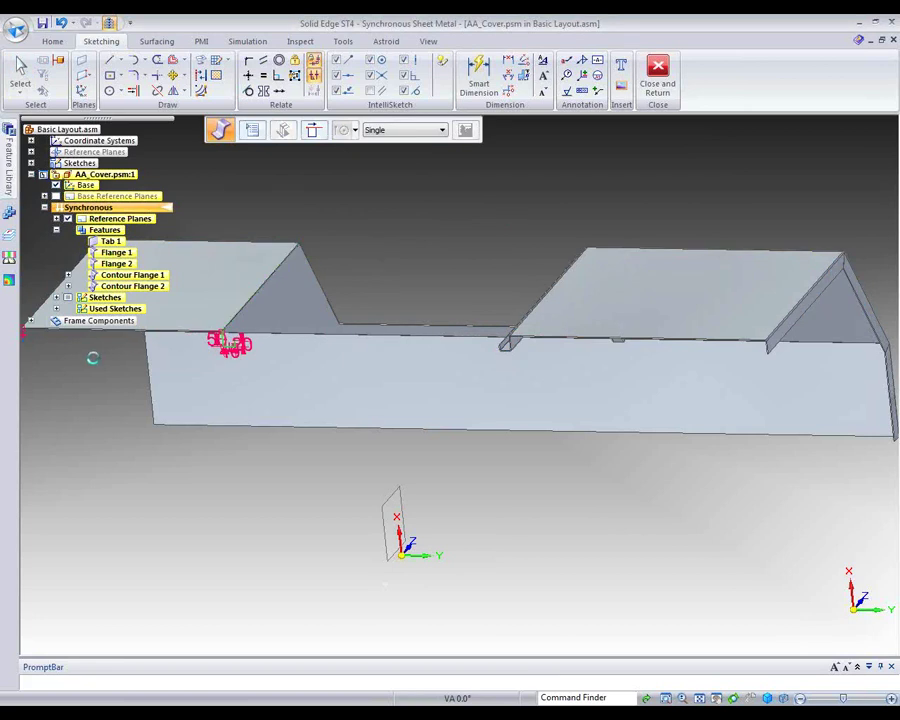
Create a contour flange from the short line at the cover's left end, swept along that end's outer edges.
{"action": "left_click", "coordinate": [717, 698]}
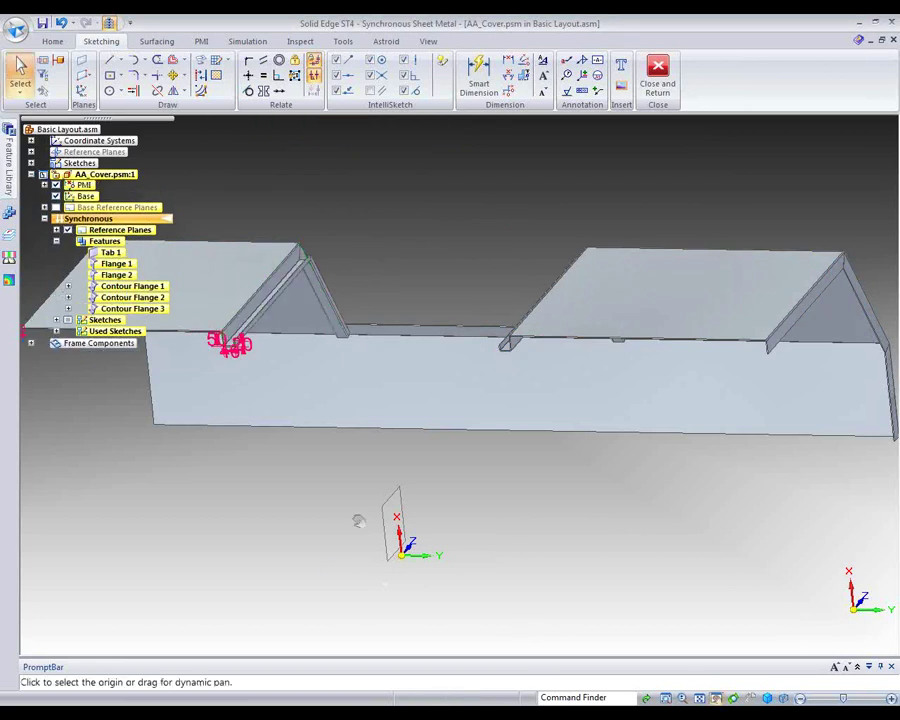
{"action": "left_click_drag", "start_coordinate": [70, 394], "coordinate": [389, 481]}
{"action": "key", "text": "Escape"}
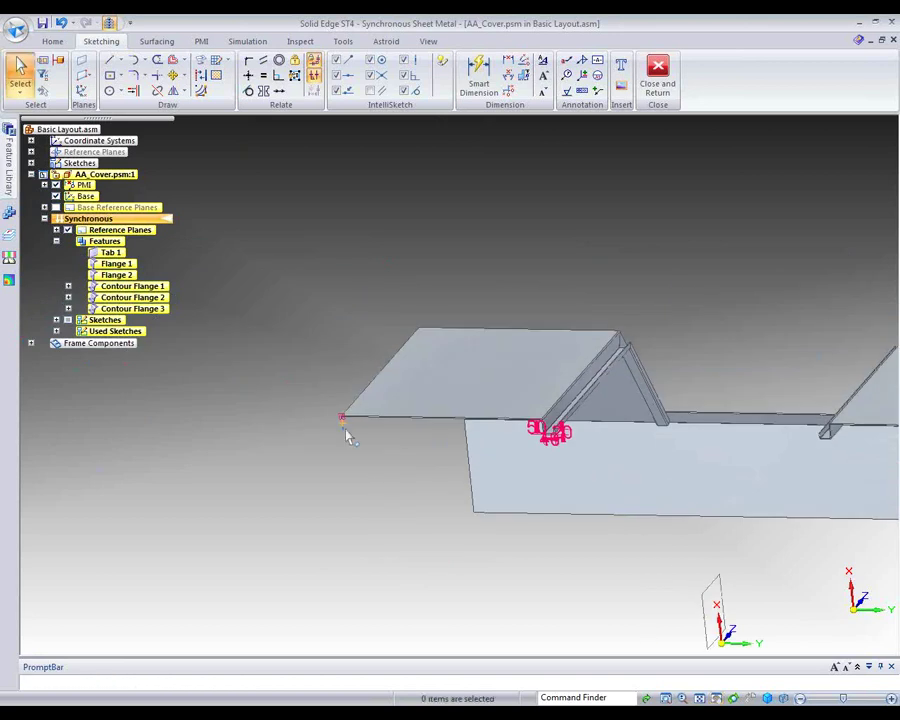
{"action": "right_click", "coordinate": [305, 360]}
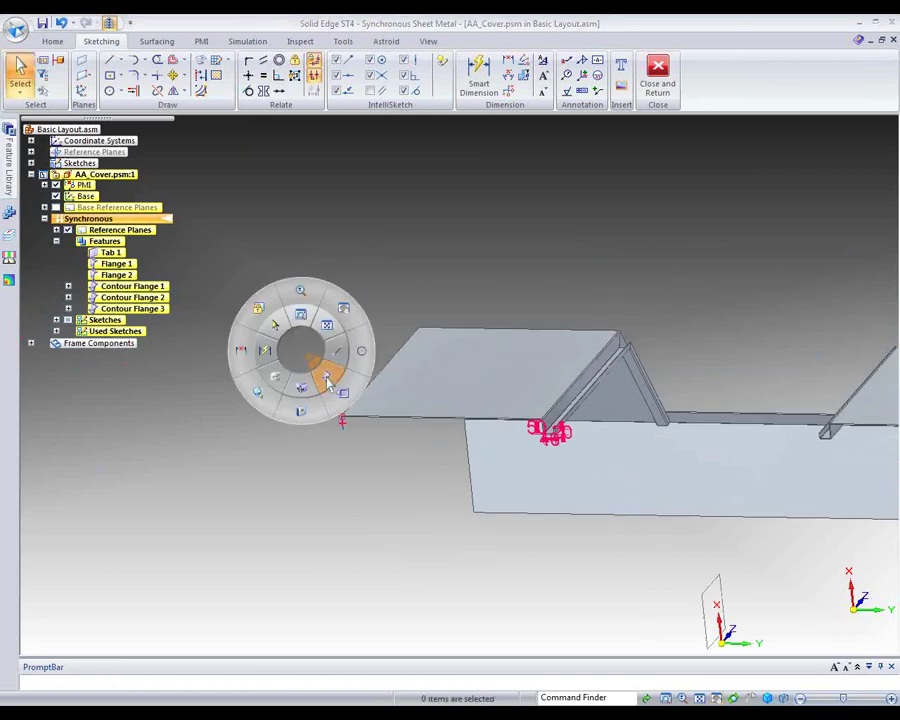
{"action": "left_click", "coordinate": [321, 366]}
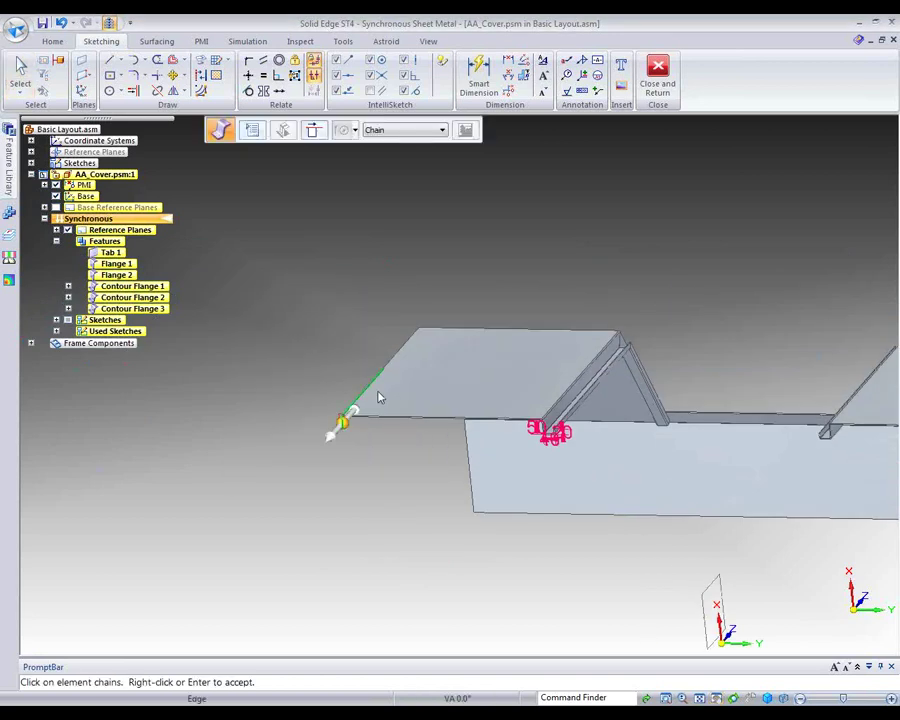
{"action": "left_click", "coordinate": [356, 412]}
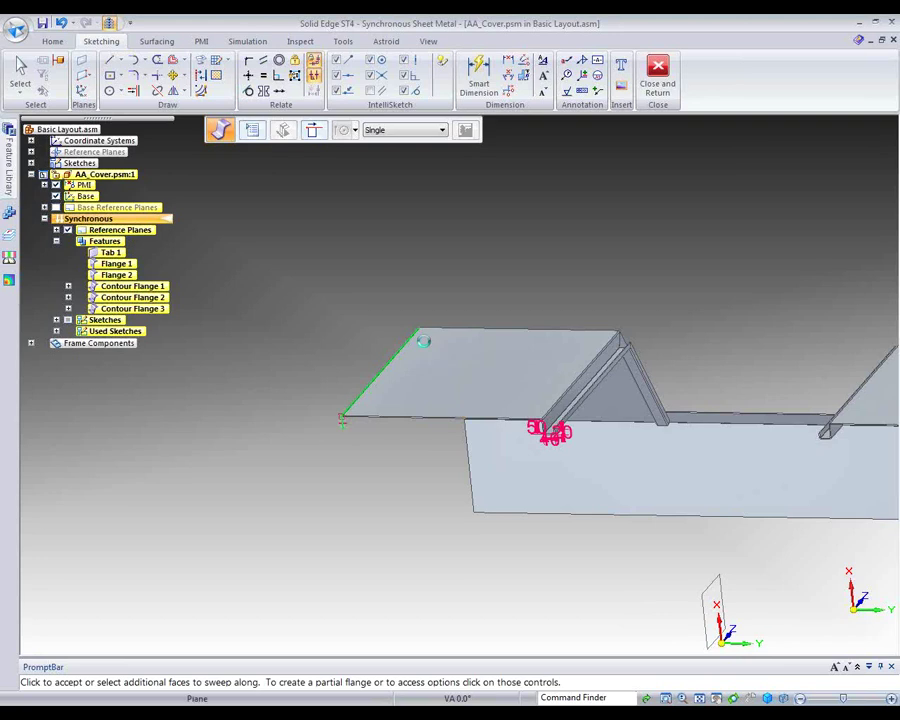
{"action": "right_click", "coordinate": [359, 538]}
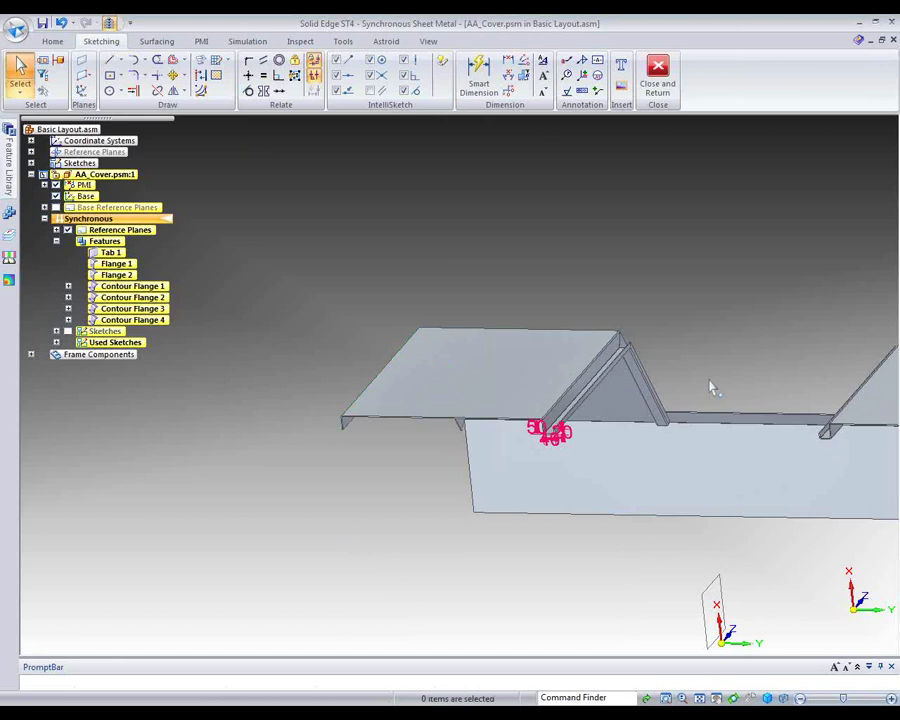
Viewed from inside the cover, rotate the upper end face of the opening's right-hand U-flange 45° about its corner.
{"action": "middle_click_drag", "start_coordinate": [710, 388], "coordinate": [749, 352]}
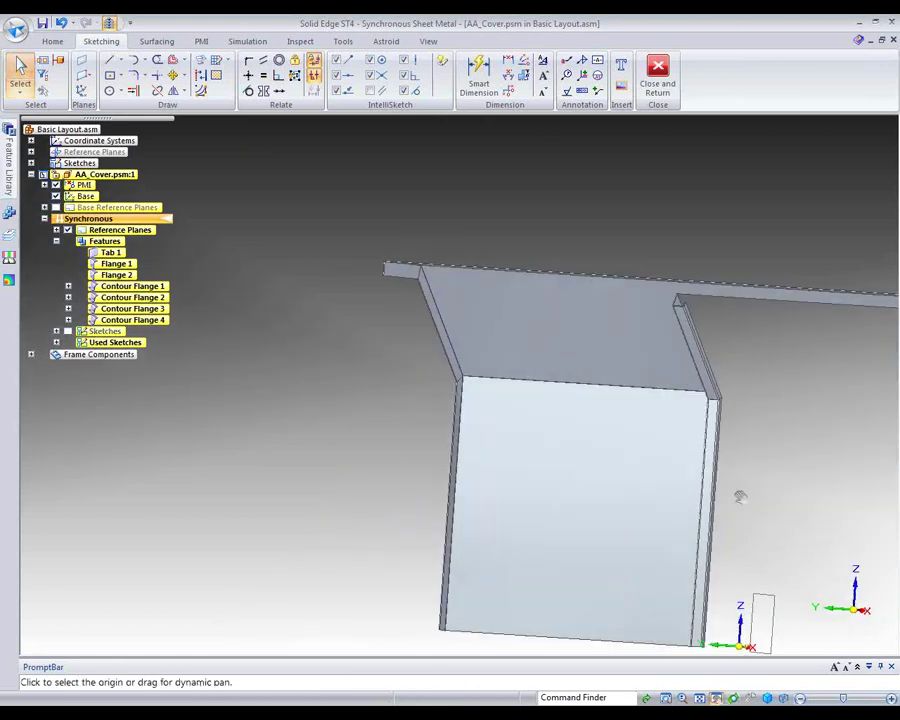
{"action": "middle_click_drag", "start_coordinate": [740, 494], "coordinate": [455, 380], "text": "shift"}
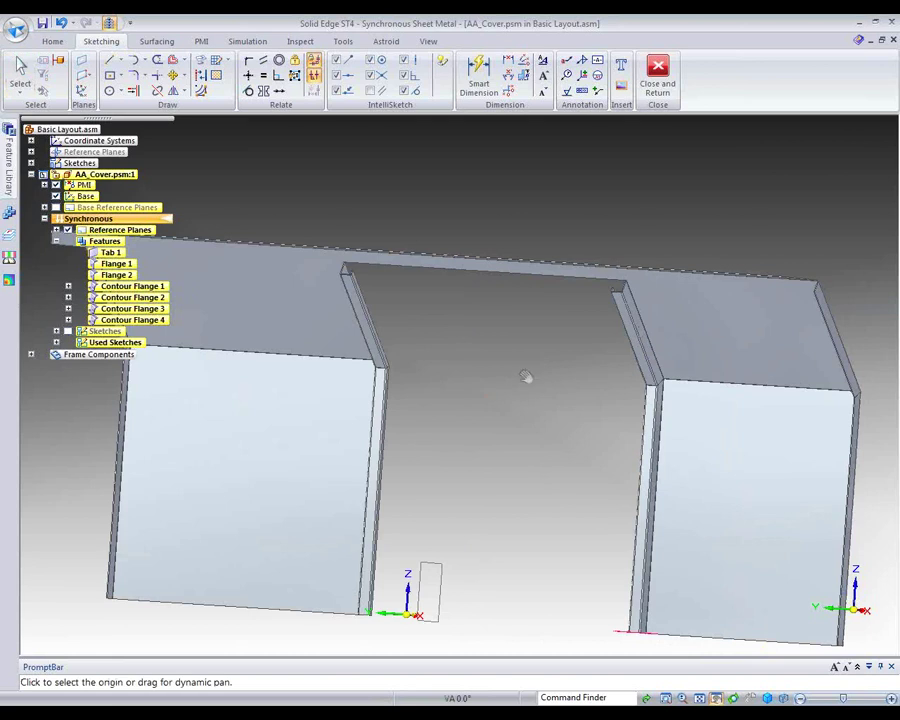
{"action": "middle_click_drag", "start_coordinate": [566, 381], "coordinate": [623, 333]}
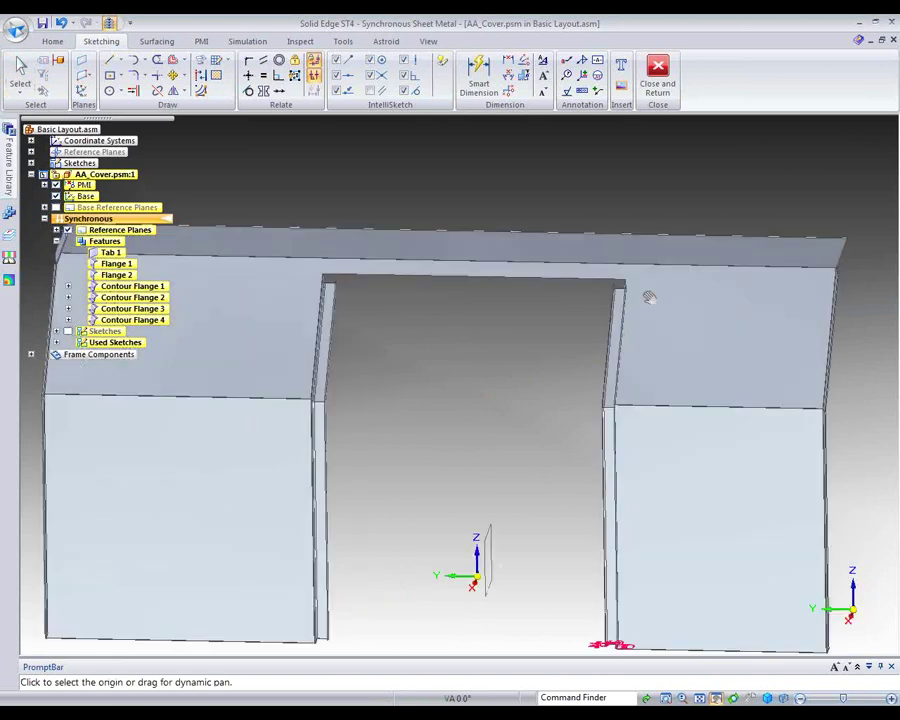
{"action": "scroll", "coordinate": [613, 298], "scroll_direction": "up", "scroll_amount": 7}
{"action": "key", "text": "Escape"}
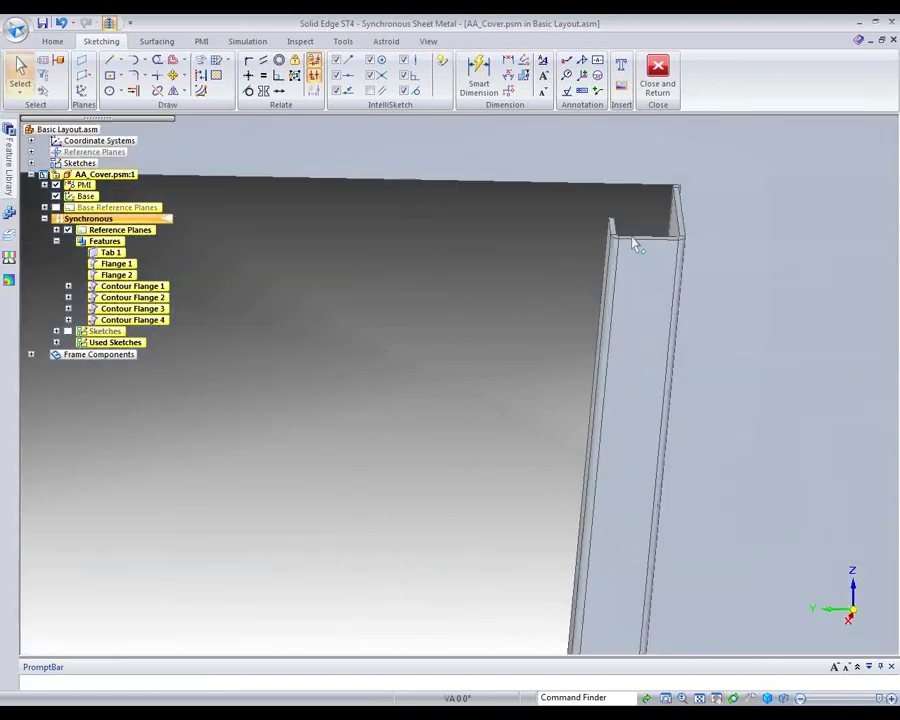
{"action": "left_click", "coordinate": [648, 242]}
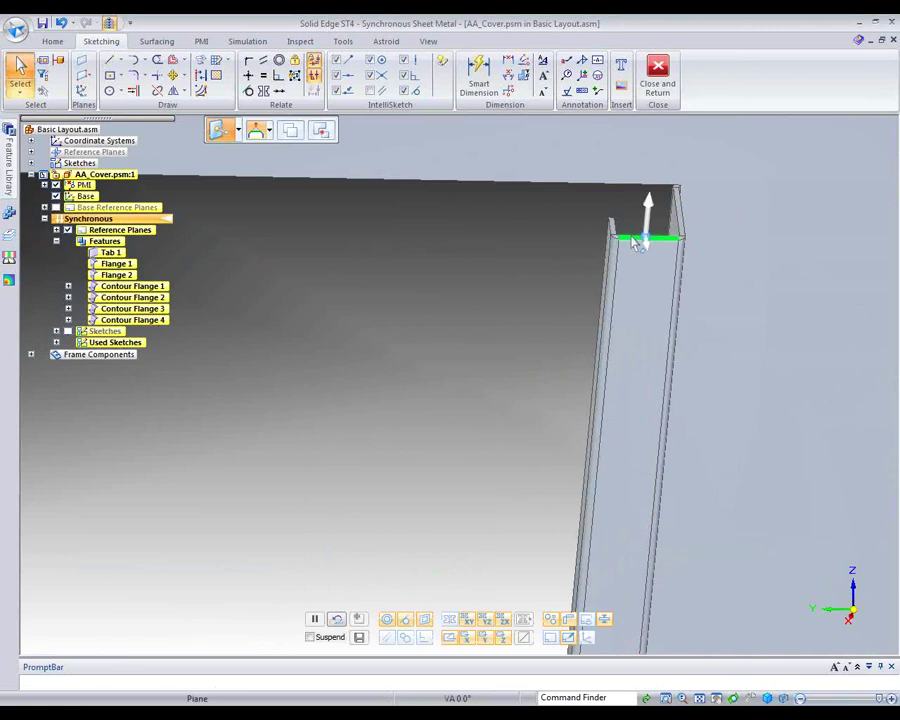
{"action": "left_click_drag", "start_coordinate": [643, 237], "coordinate": [678, 213]}
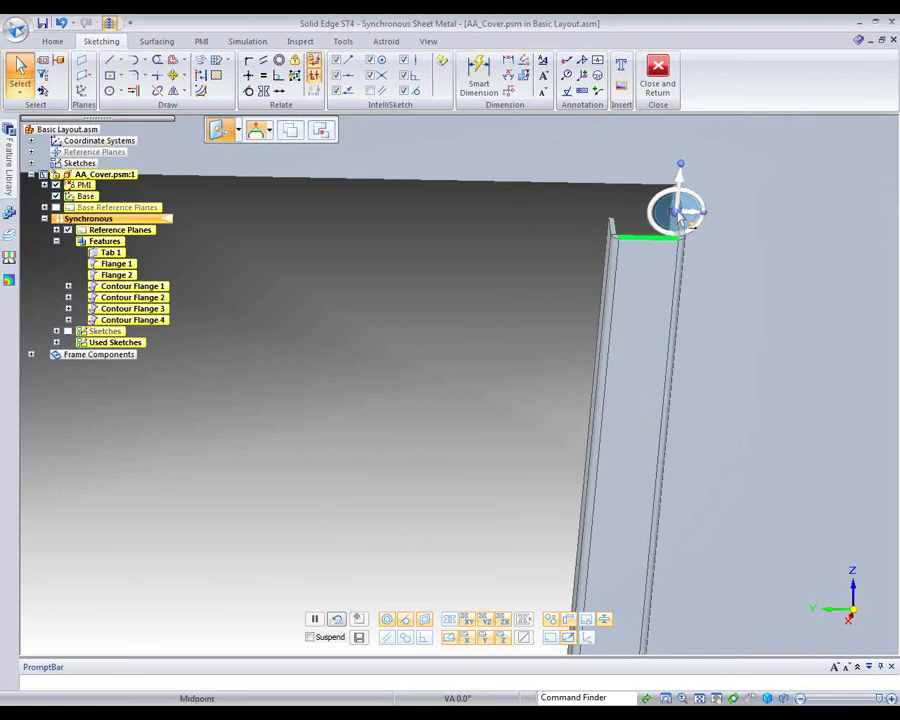
{"action": "left_click", "coordinate": [686, 214]}
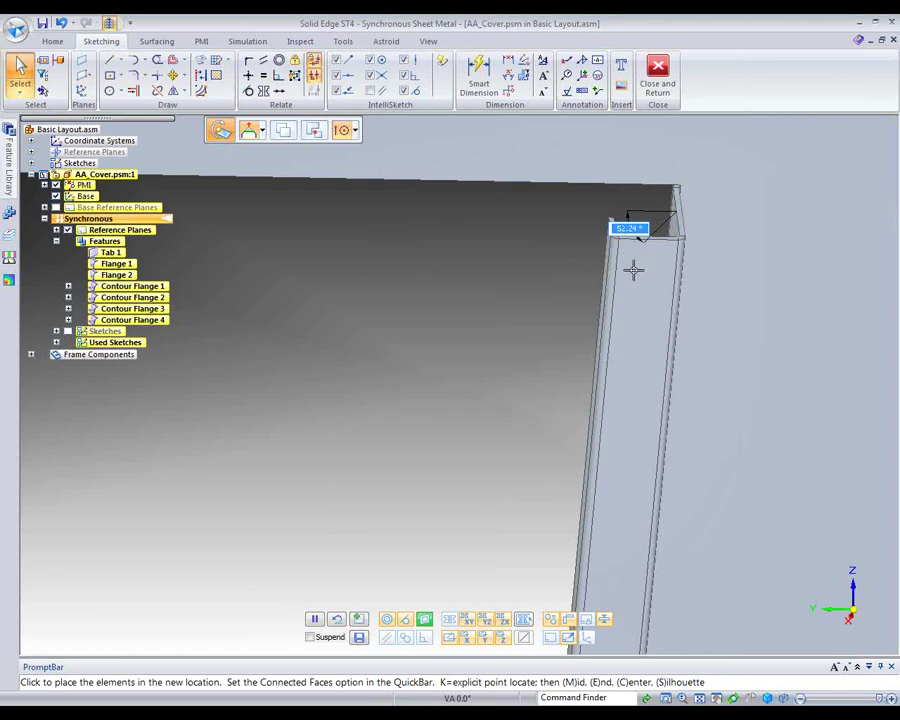
{"action": "type", "text": "45"}
{"action": "key", "text": "Return"}
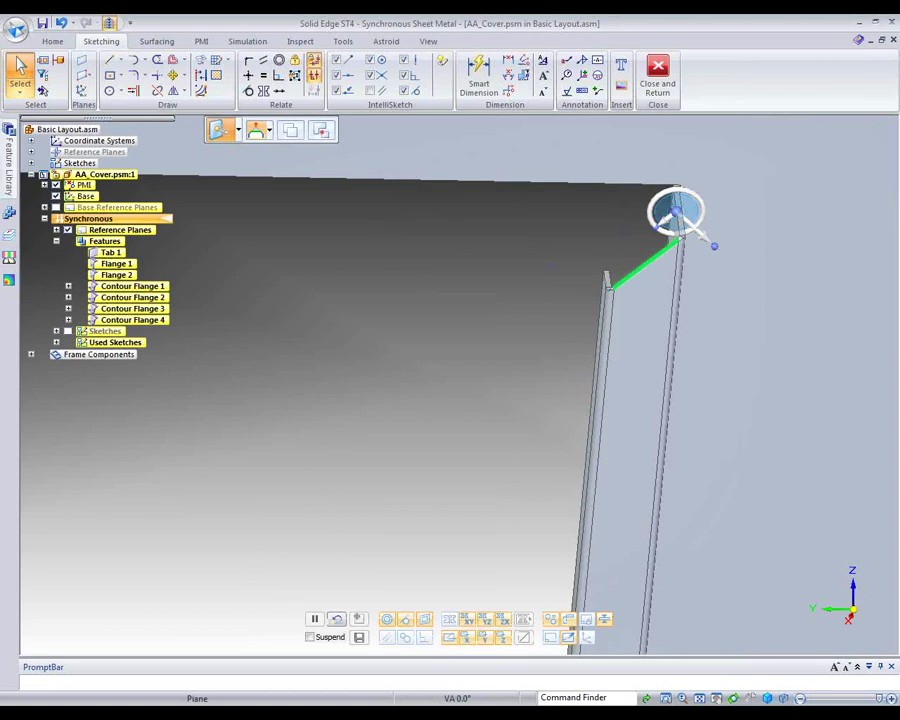
{"action": "left_click", "coordinate": [716, 699]}
{"action": "left_click_drag", "start_coordinate": [69, 475], "coordinate": [640, 471]}
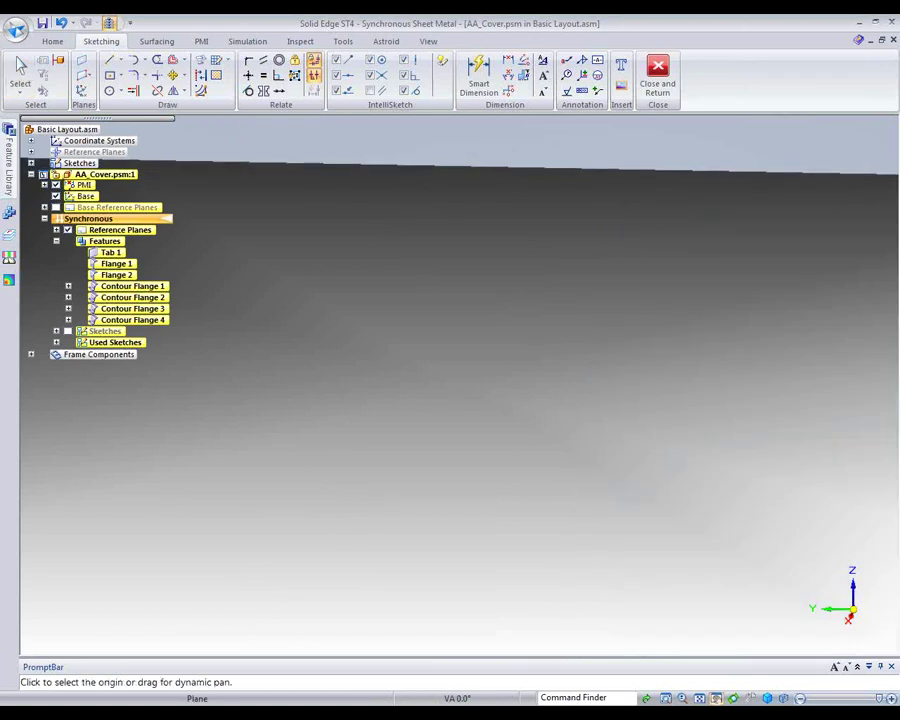
{"action": "left_click_drag", "start_coordinate": [253, 342], "coordinate": [826, 368]}
{"action": "key", "text": "Escape"}
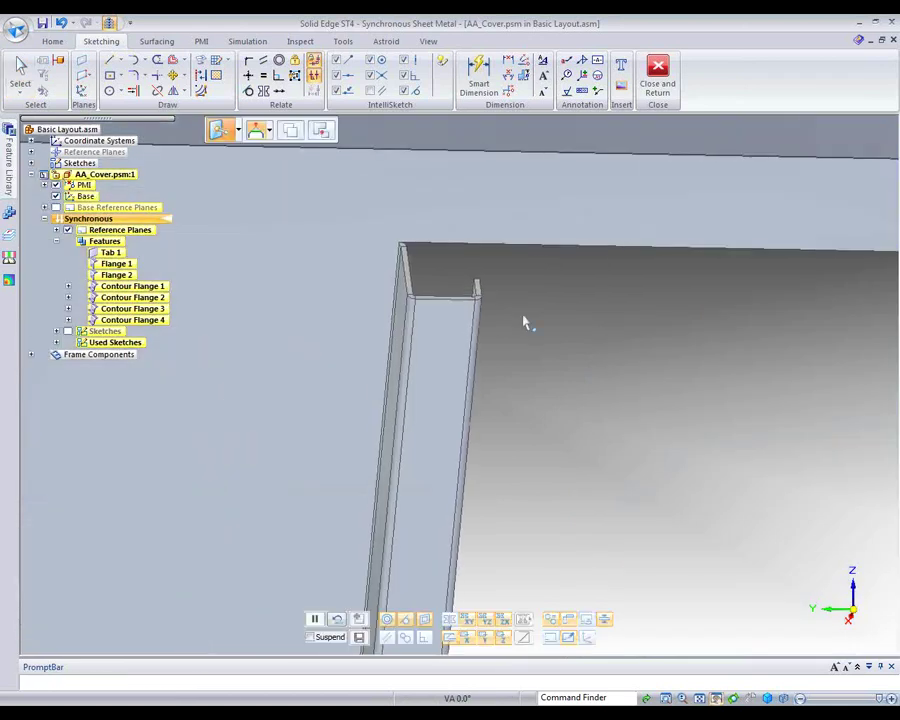
{"action": "left_click", "coordinate": [446, 304]}
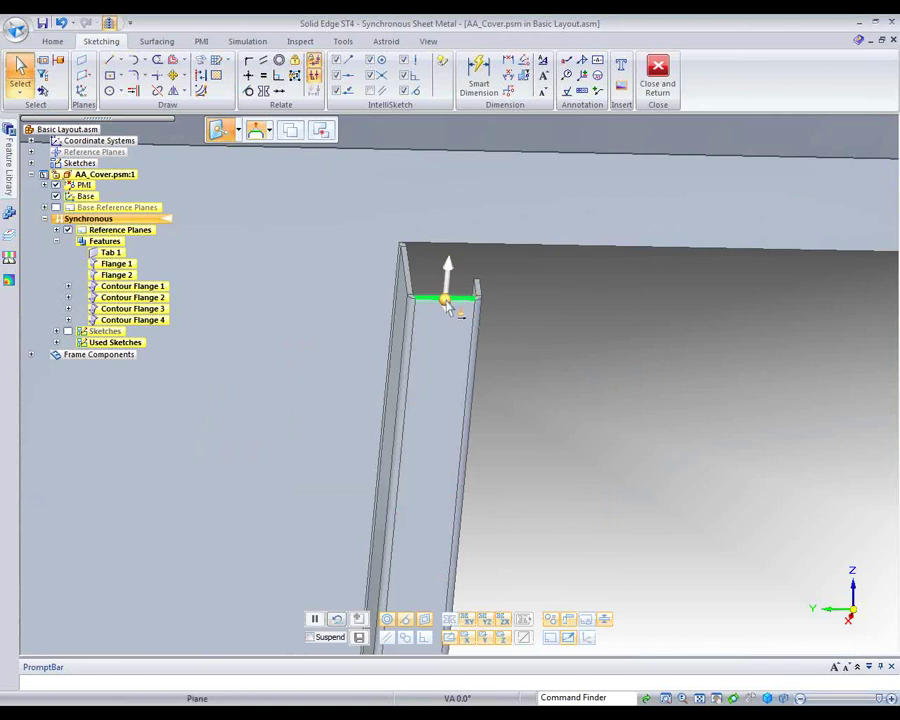
{"action": "left_click_drag", "start_coordinate": [425, 281], "coordinate": [412, 272]}
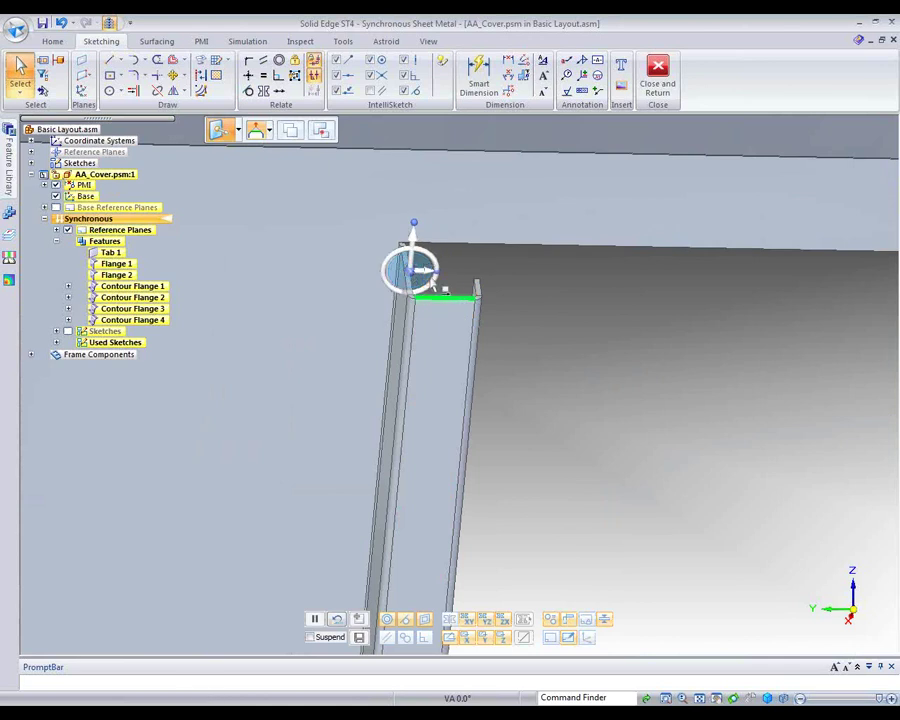
{"action": "key", "text": "Escape"}
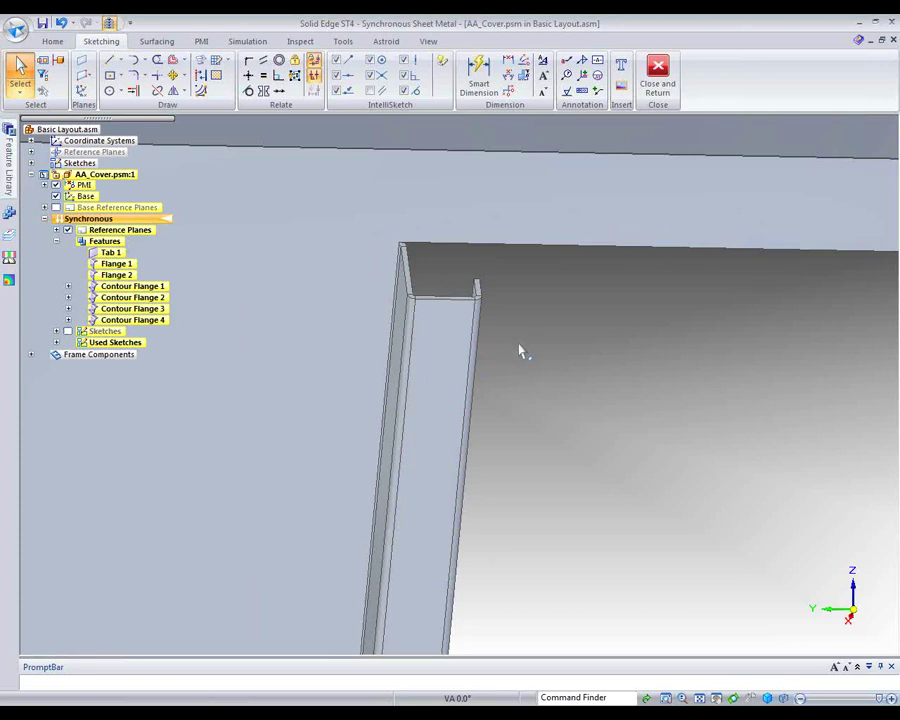
Rotate the upper end face of the opening's left-hand U-flange by -45° about its corner, as viewed from inside.
{"action": "left_click", "coordinate": [451, 301]}
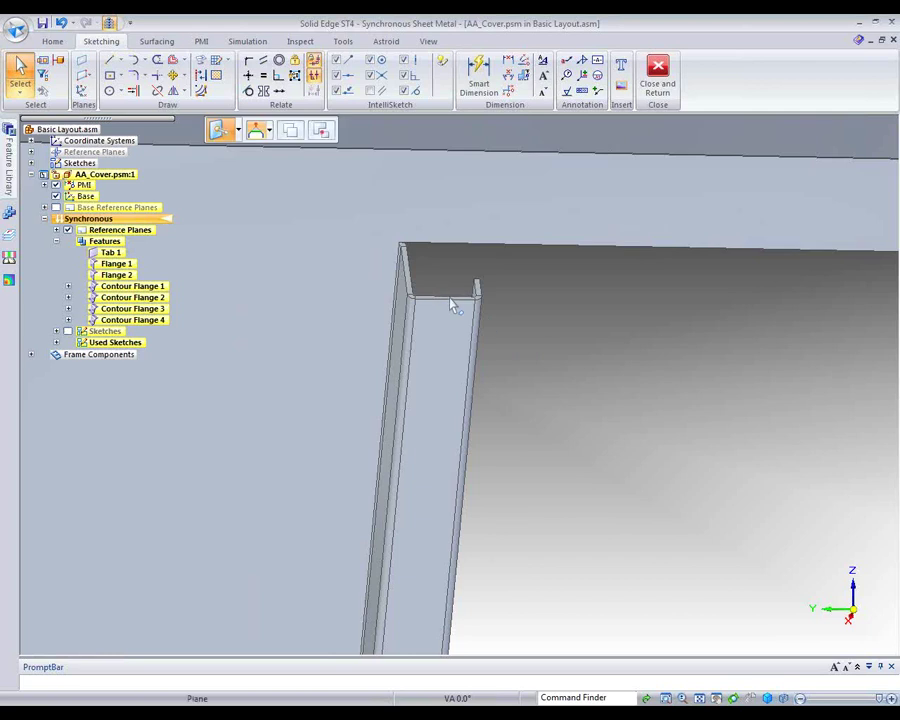
{"action": "left_click_drag", "start_coordinate": [450, 299], "coordinate": [412, 281]}
{"action": "left_click", "coordinate": [412, 278]}
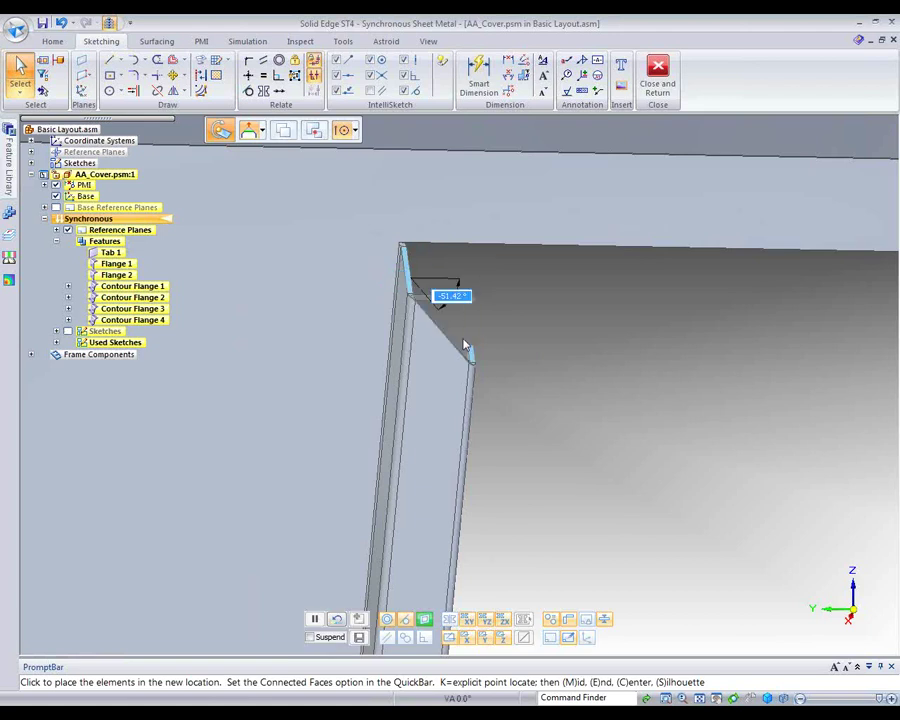
{"action": "type", "text": "-"}
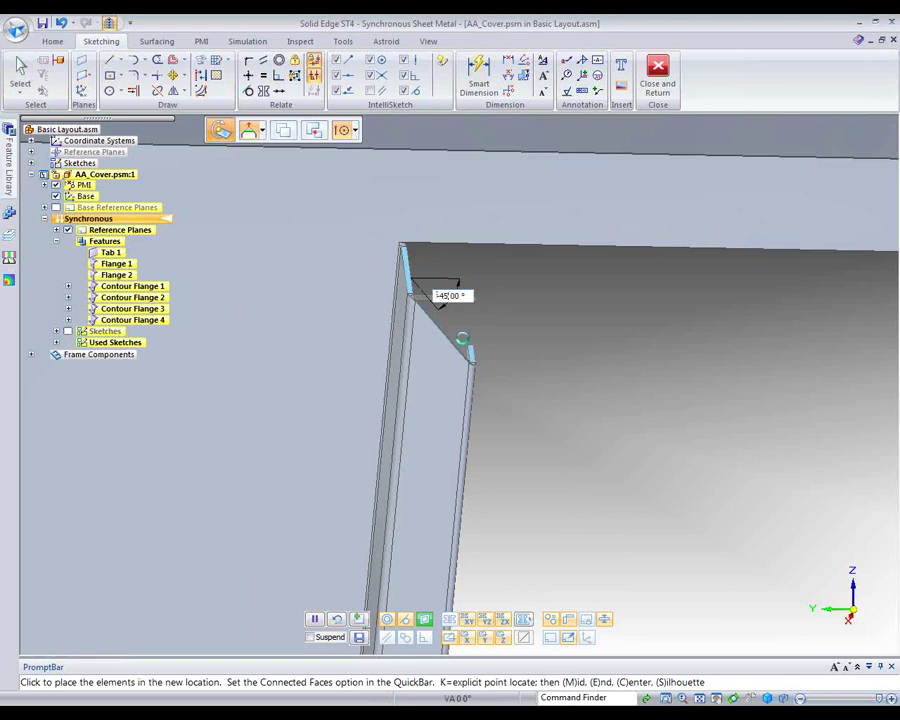
{"action": "key", "text": "Return"}
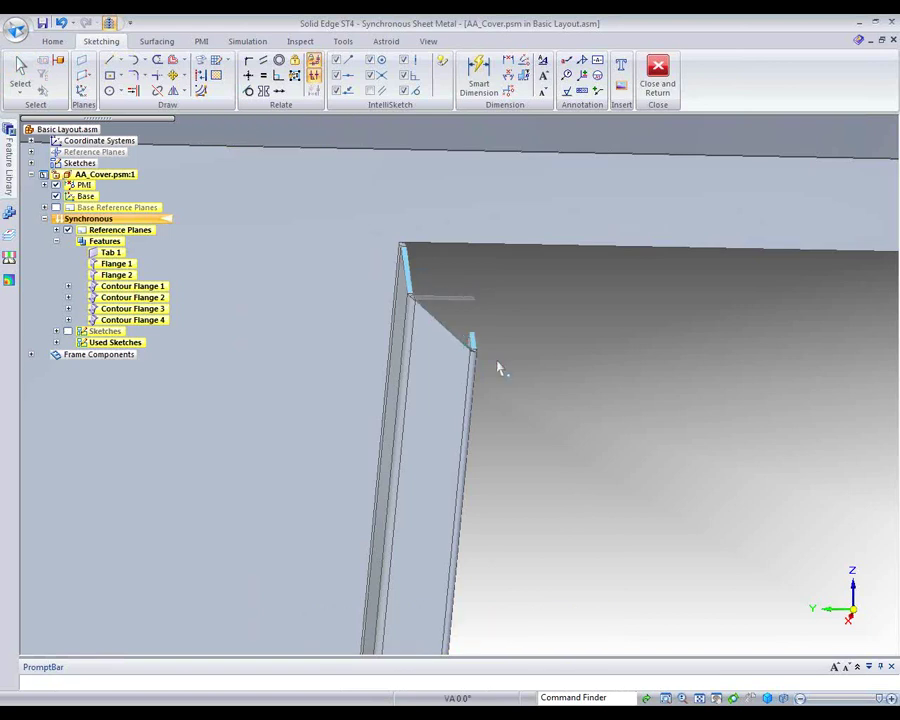
{"action": "key", "text": "Escape"}
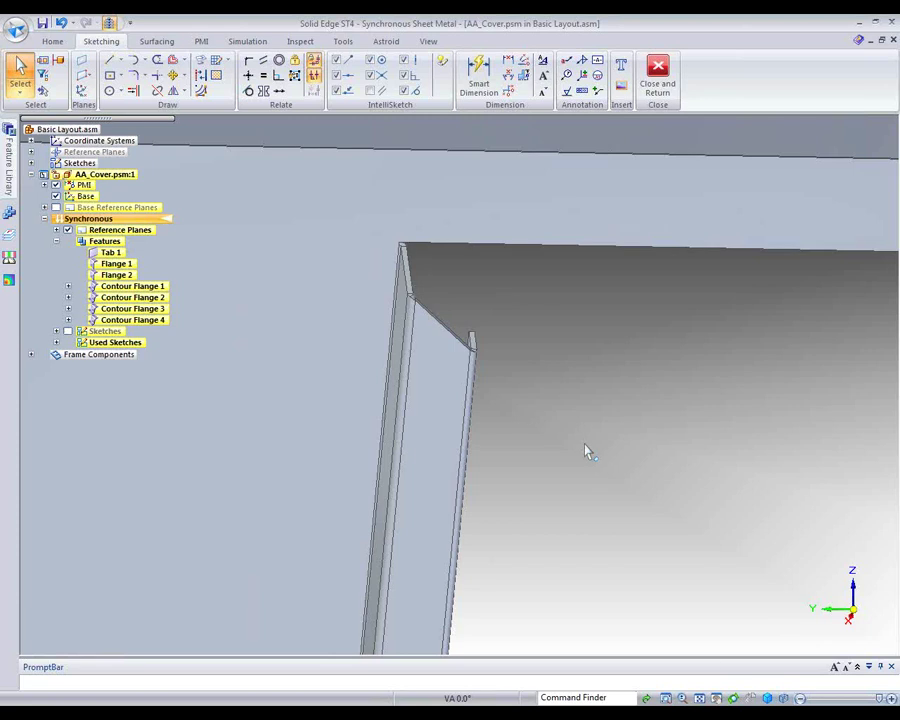
Finish the in-place editing of AA_Cover and return to the Basic Layout assembly.
{"action": "left_click", "coordinate": [700, 697]}
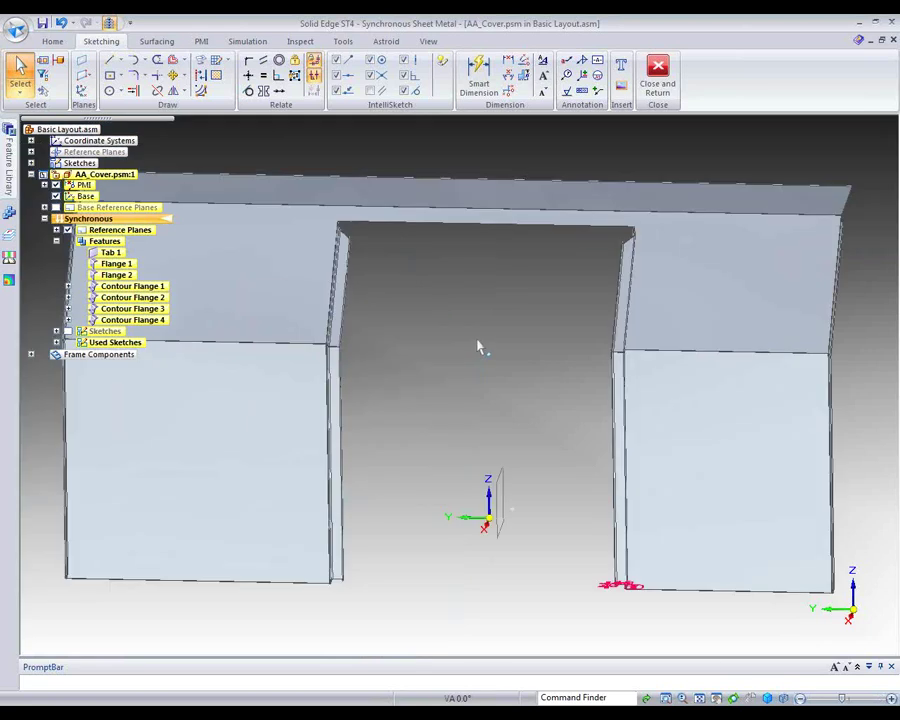
{"action": "middle_click_drag", "start_coordinate": [478, 347], "coordinate": [457, 356]}
{"action": "left_click", "coordinate": [659, 78]}
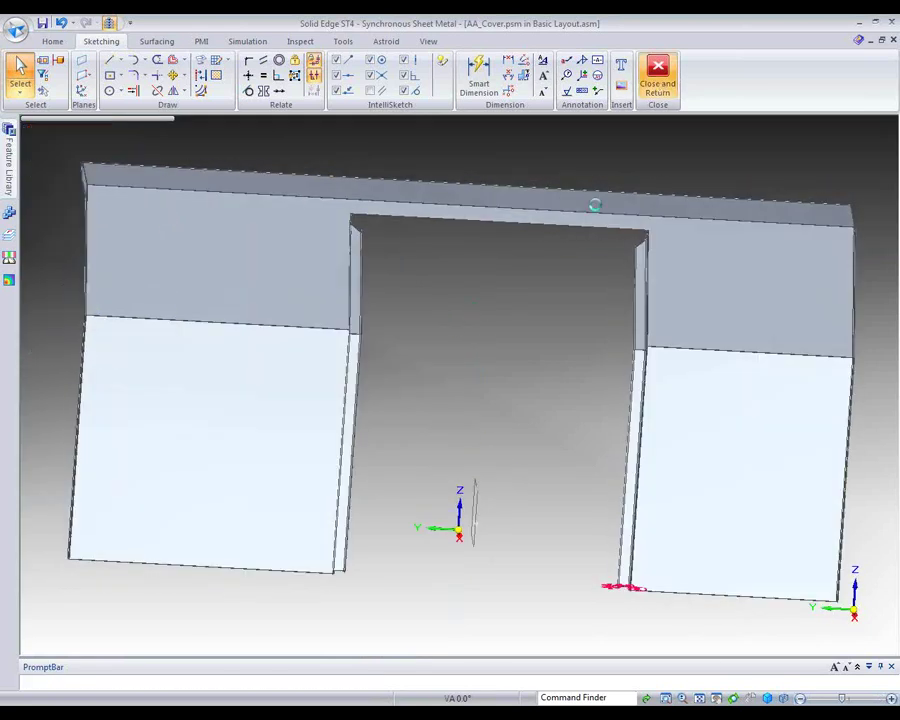
Open the sheet metal cover AA_Cover for in-place editing from the Basic Layout assembly.
{"action": "middle_click_drag", "start_coordinate": [530, 330], "coordinate": [580, 323]}
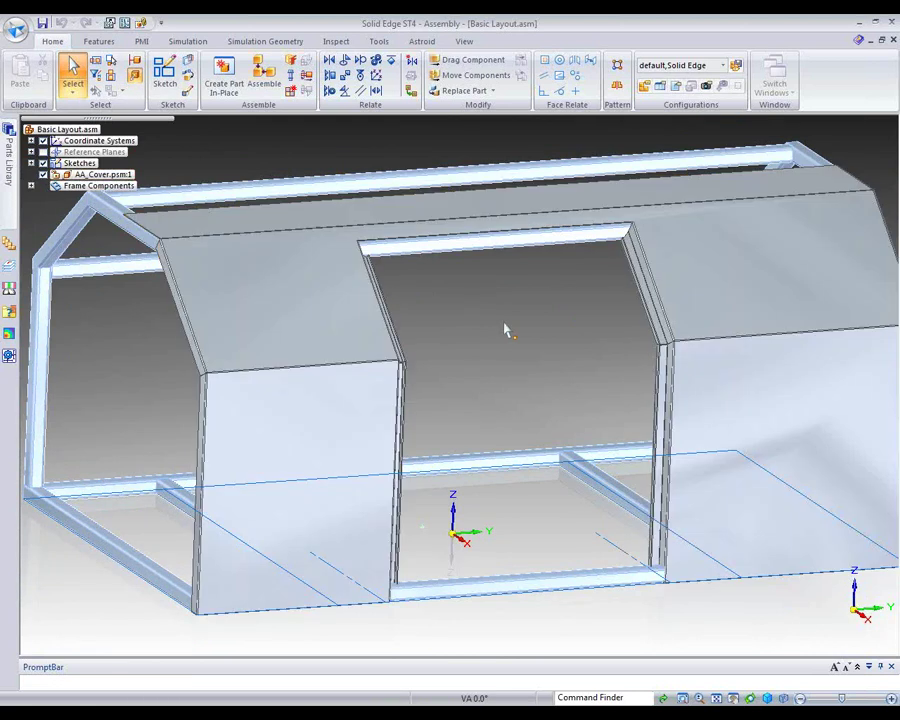
{"action": "middle_click_drag", "start_coordinate": [510, 354], "coordinate": [535, 372]}
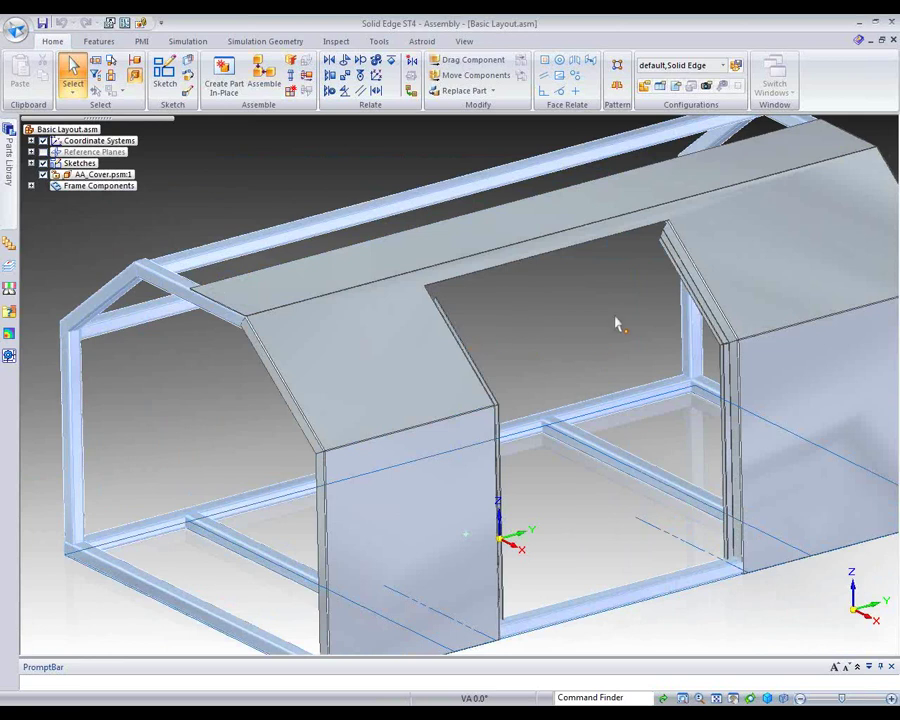
{"action": "mouse_move", "coordinate": [592, 318]}
{"action": "middle_mouse_down"}
{"action": "mouse_move", "coordinate": [597, 312]}
{"action": "mouse_move", "coordinate": [594, 319]}
{"action": "middle_mouse_up"}
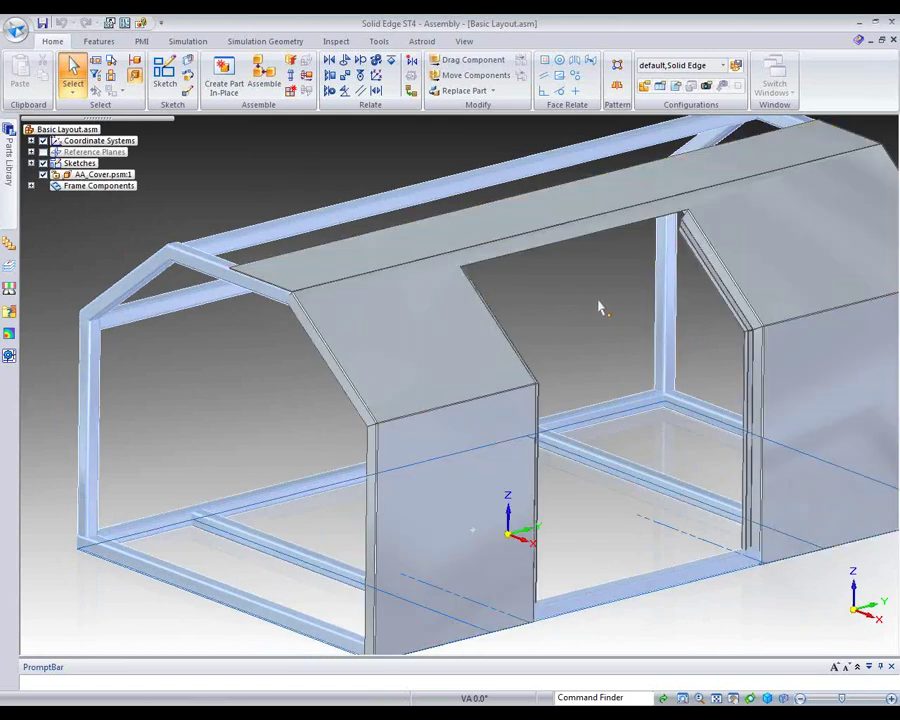
{"action": "middle_click_drag", "start_coordinate": [598, 307], "coordinate": [589, 302]}
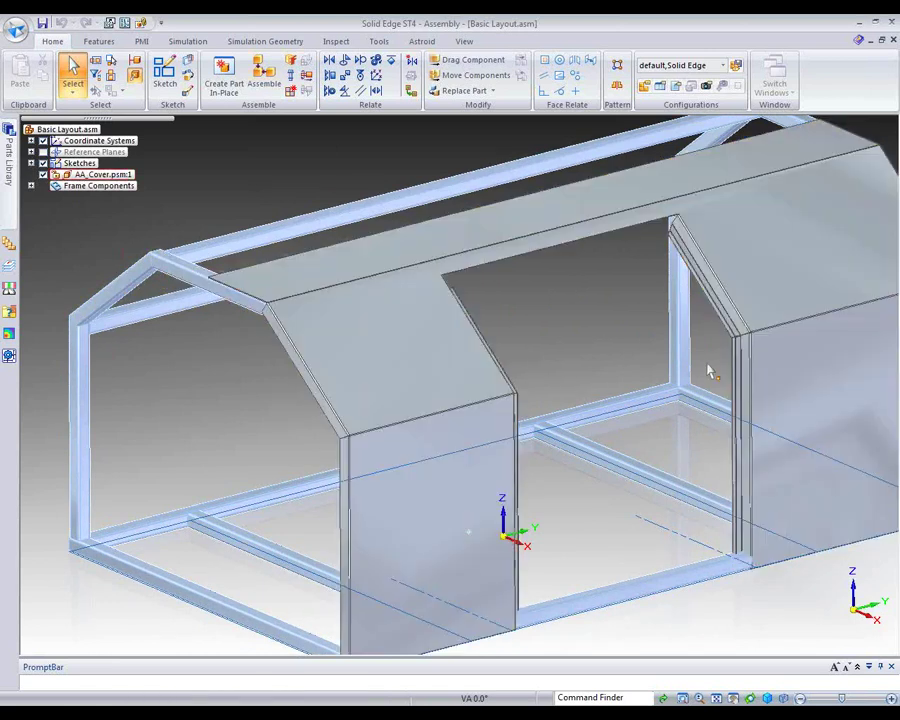
{"action": "middle_click_drag", "start_coordinate": [661, 420], "coordinate": [604, 374]}
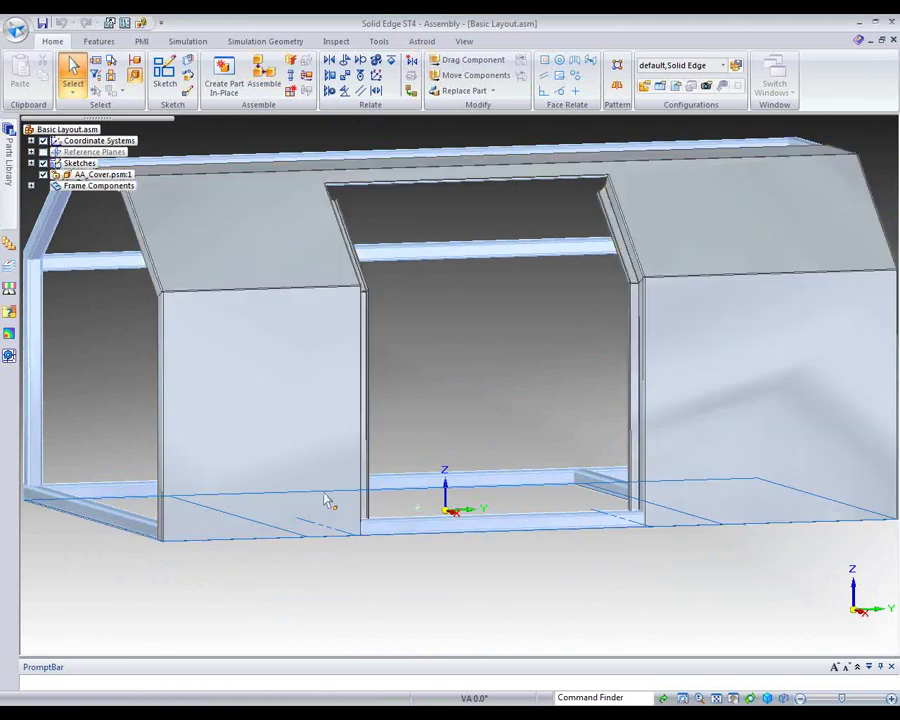
{"action": "left_click", "coordinate": [312, 400]}
{"action": "right_click", "coordinate": [312, 398]}
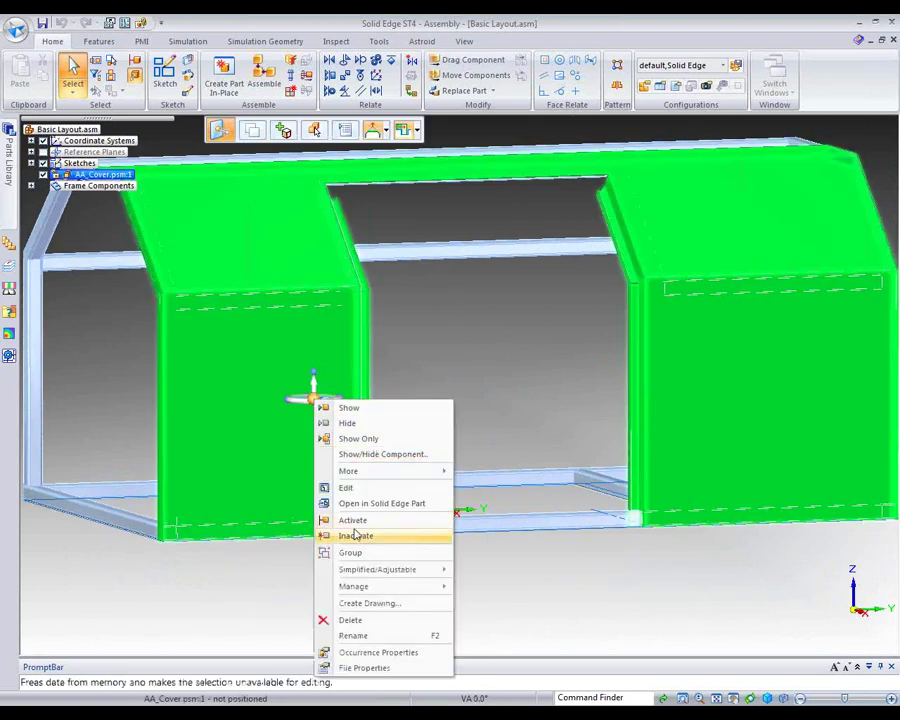
{"action": "left_click", "coordinate": [345, 487]}
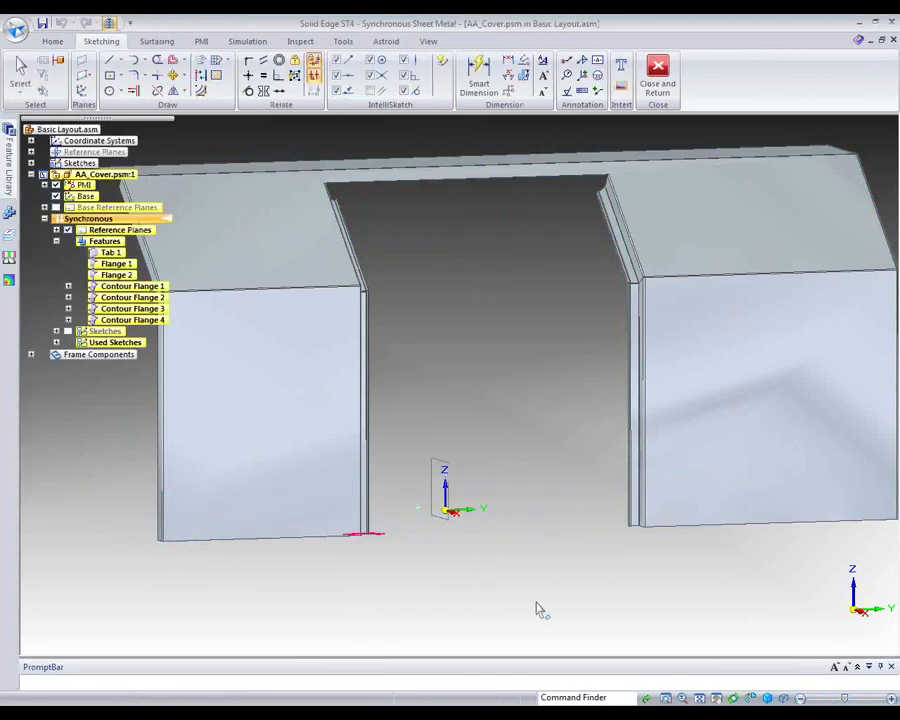
{"action": "left_click", "coordinate": [109, 23]}
{"action": "left_click", "coordinate": [109, 26]}
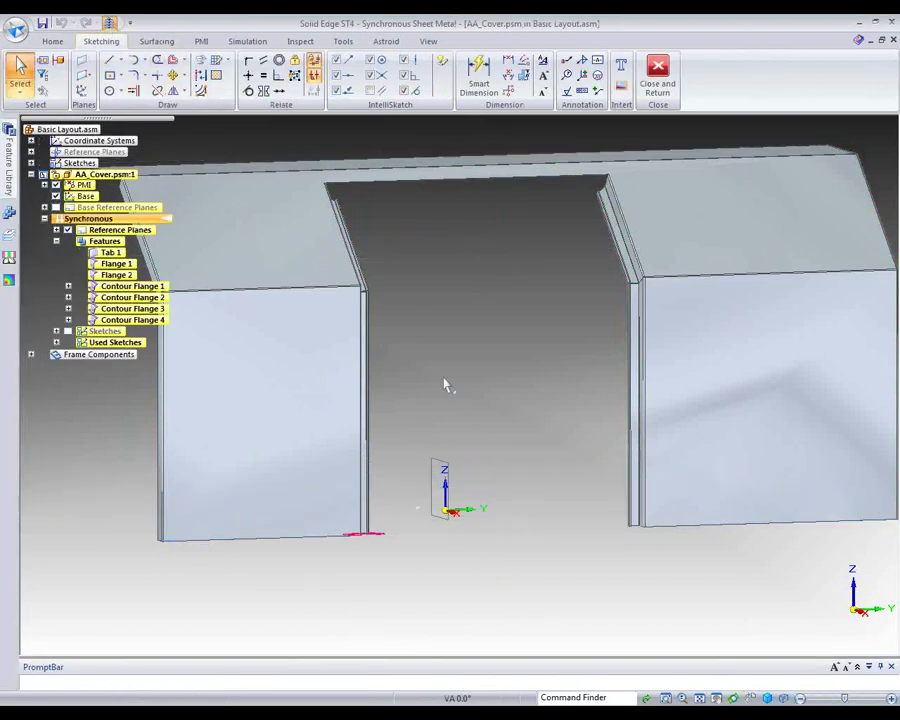
On the cover's front face plane, sketch an open three-line profile spanning the opening's lower end, its horizontal line about 213 mm above the lower edge.
{"action": "middle_click_drag", "start_coordinate": [503, 587], "coordinate": [474, 589]}
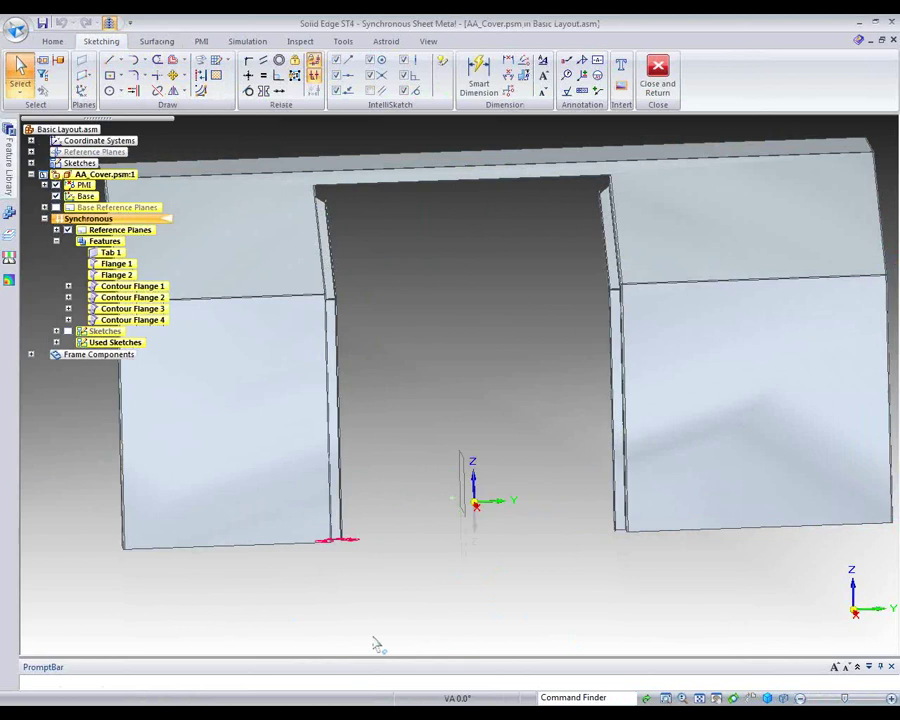
{"action": "right_click_drag", "start_coordinate": [370, 638], "coordinate": [336, 604]}
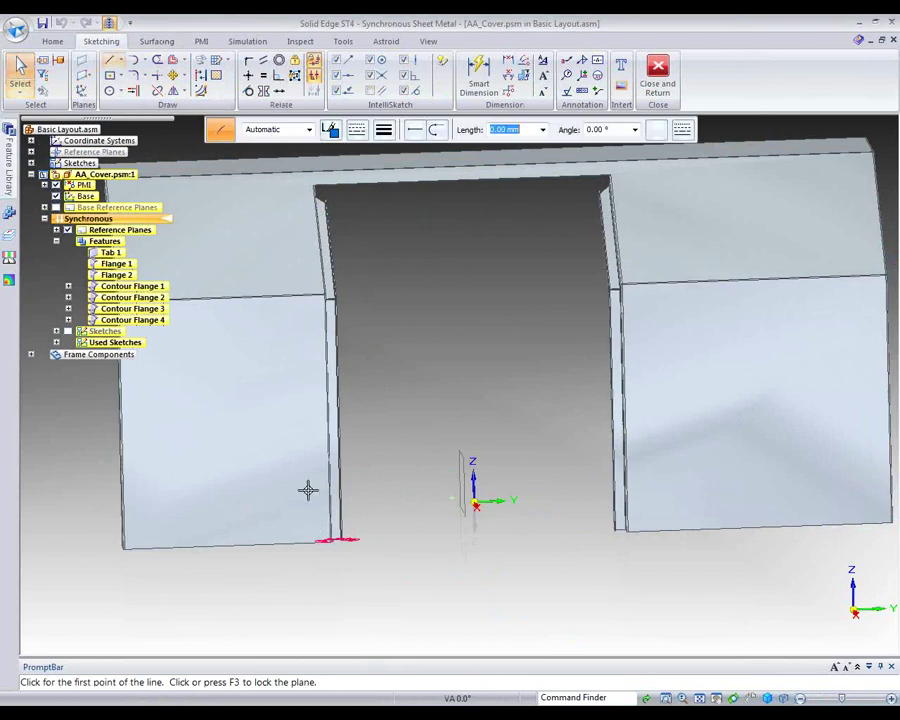
{"action": "key", "text": "F3"}
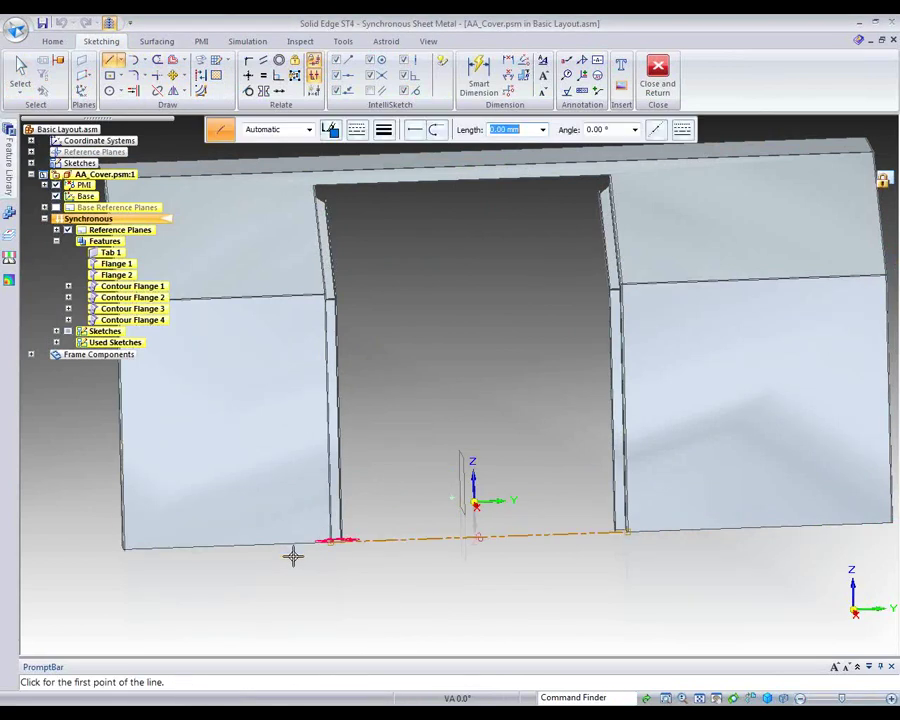
{"action": "left_click", "coordinate": [292, 480]}
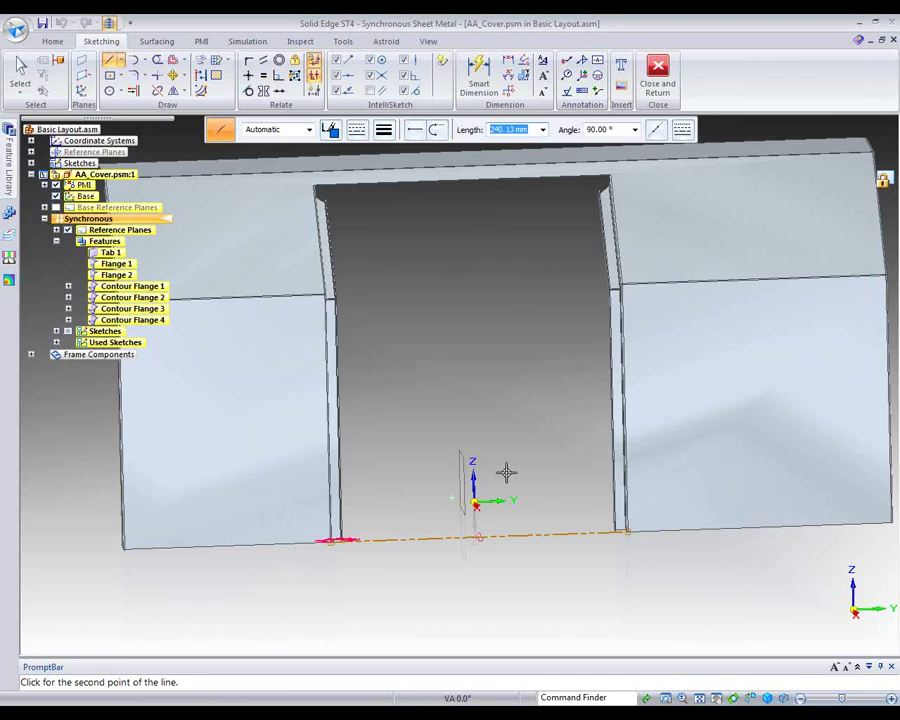
{"action": "left_click", "coordinate": [662, 467]}
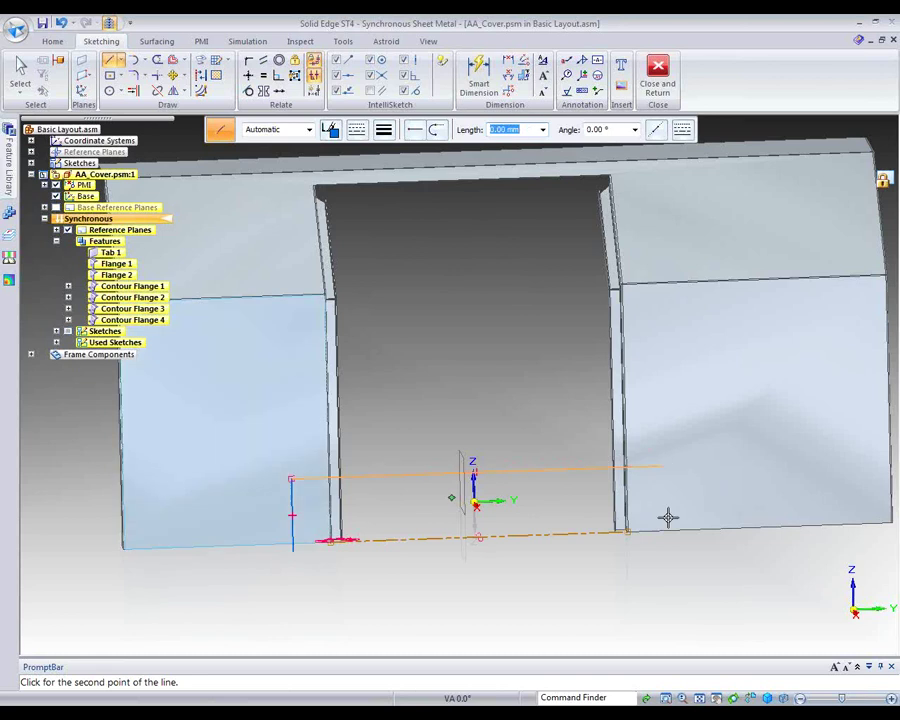
{"action": "double_click", "coordinate": [663, 562]}
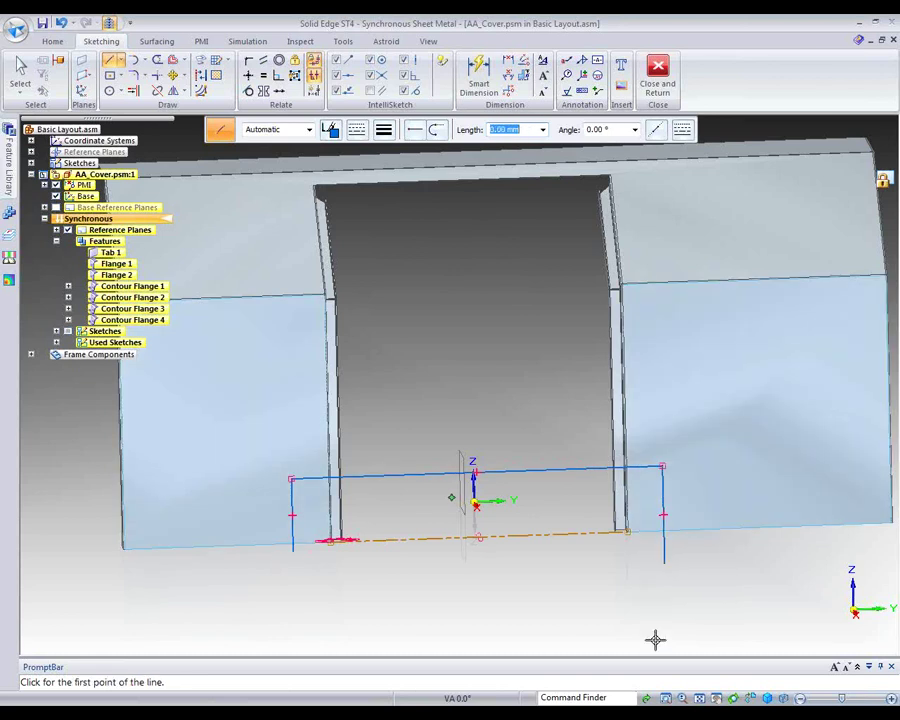
Connect the profile's upper-left corner to the front panel's vertical edge at the left side of the opening.
{"action": "scroll", "coordinate": [316, 484], "scroll_direction": "up", "scroll_amount": 5}
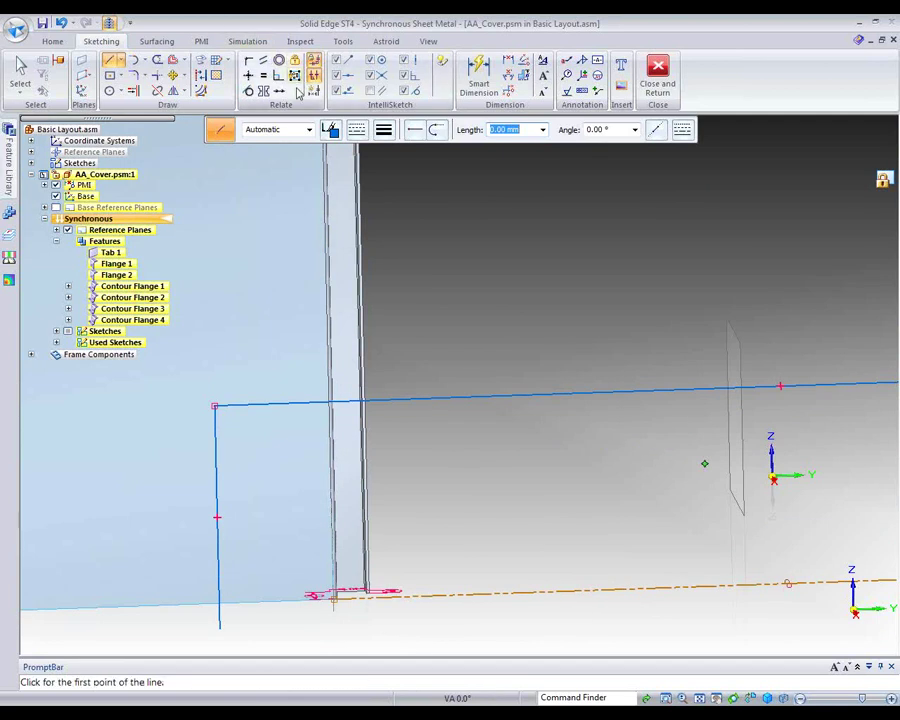
{"action": "left_click", "coordinate": [249, 62]}
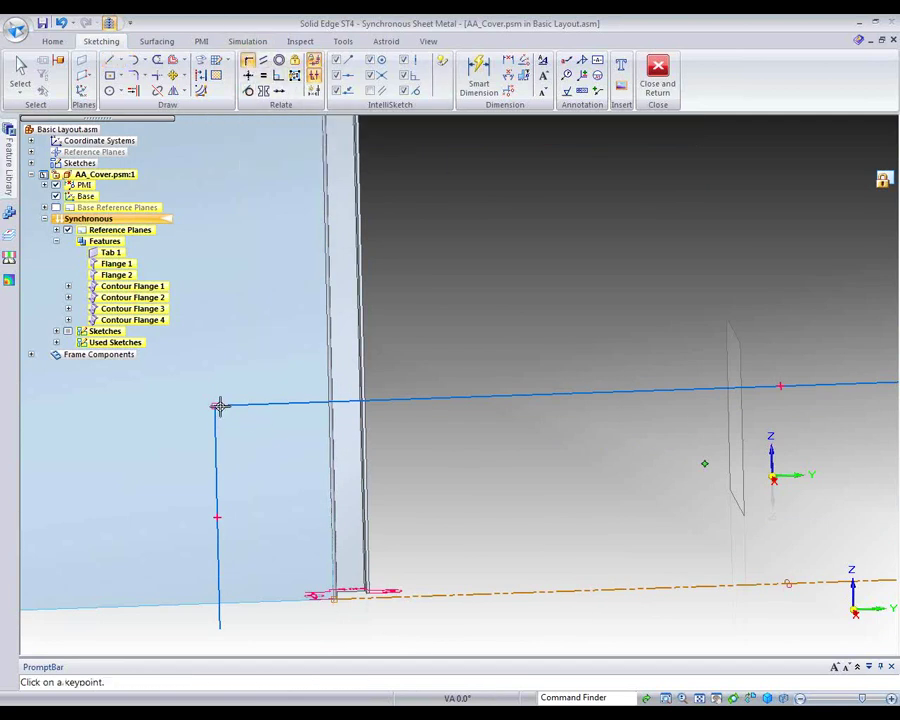
{"action": "left_click", "coordinate": [214, 405]}
{"action": "scroll", "coordinate": [305, 412], "scroll_direction": "up", "scroll_amount": 5}
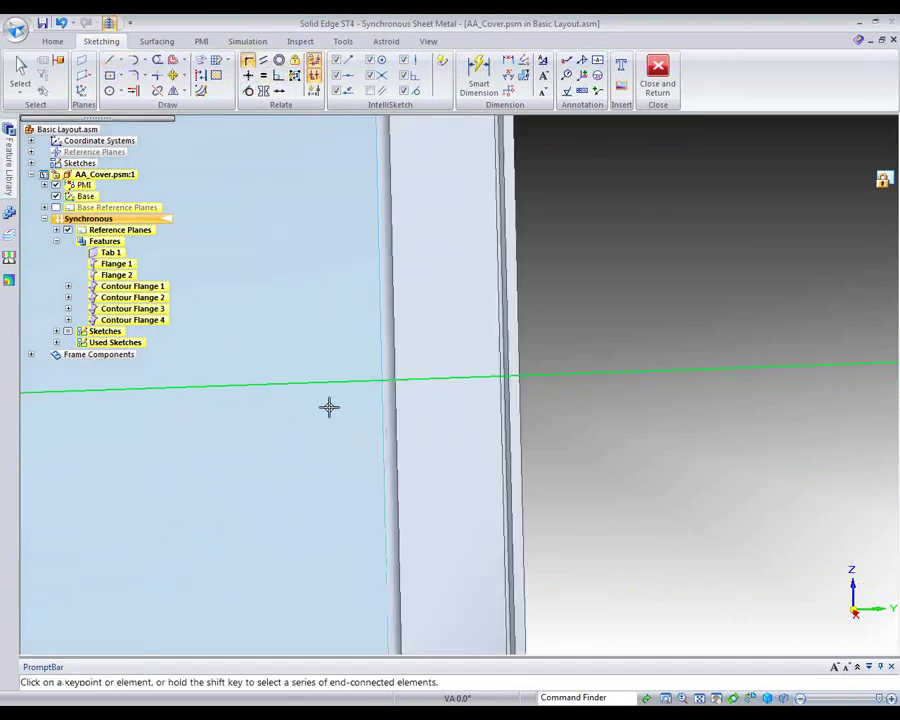
{"action": "left_click", "coordinate": [378, 396]}
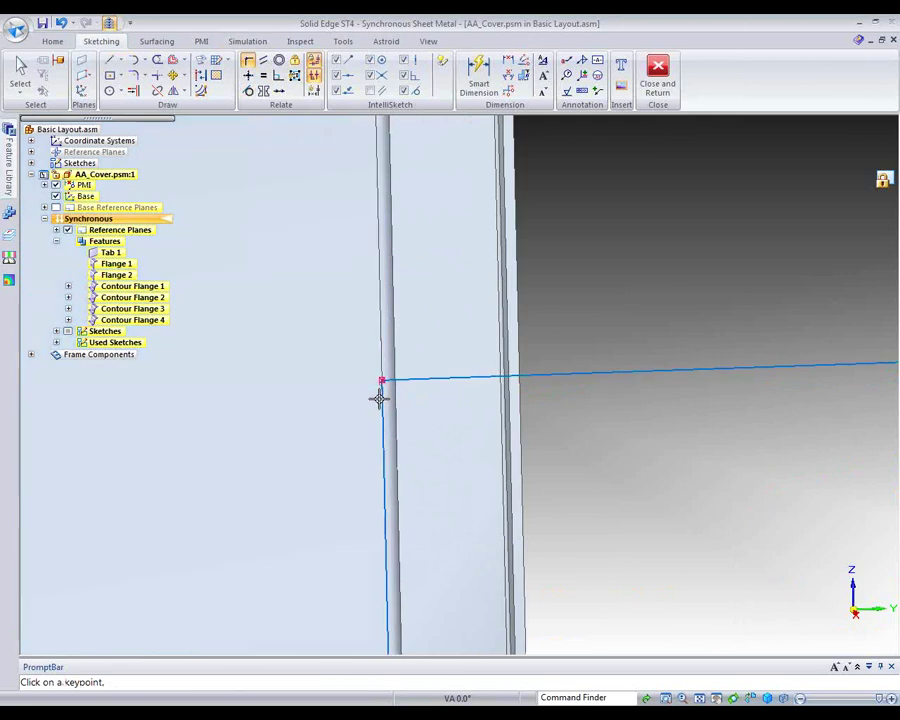
Connect the profile's upper-right corner to the front panel's vertical edge at the right side of the opening.
{"action": "left_click", "coordinate": [716, 699]}
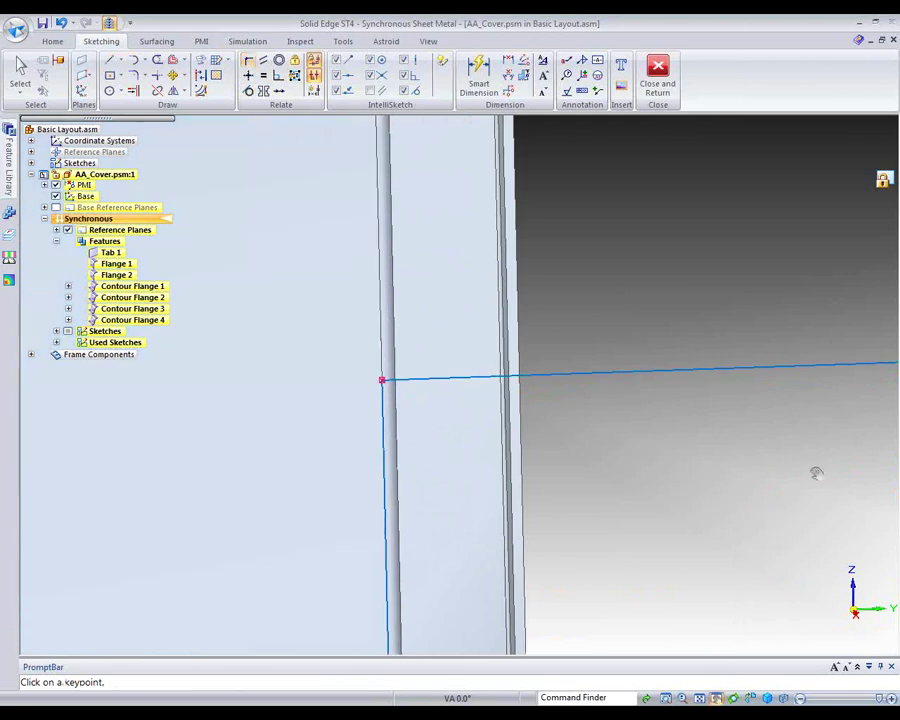
{"action": "scroll", "coordinate": [814, 473], "scroll_direction": "down", "scroll_amount": 6}
{"action": "left_click_drag", "start_coordinate": [885, 478], "coordinate": [39, 473]}
{"action": "left_click_drag", "start_coordinate": [727, 450], "coordinate": [585, 453]}
{"action": "scroll", "coordinate": [670, 443], "scroll_direction": "up", "scroll_amount": 4}
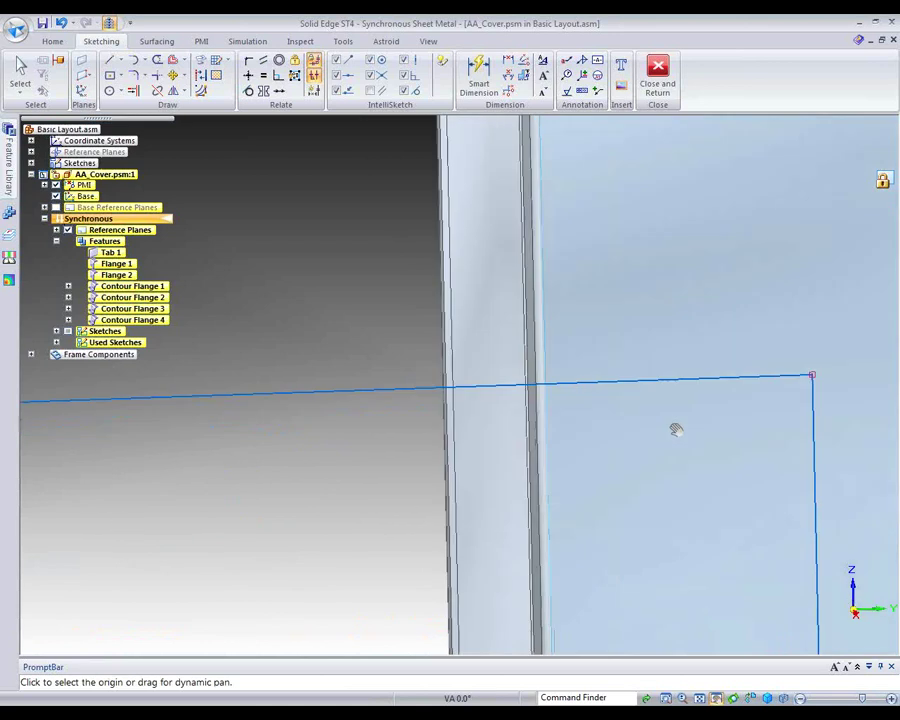
{"action": "key", "text": "l"}
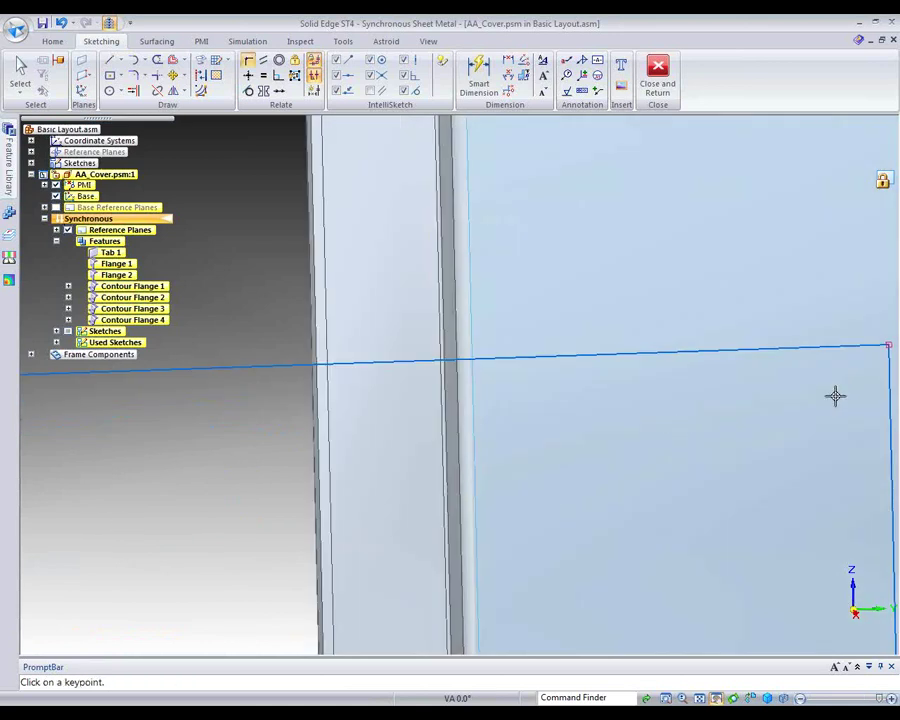
{"action": "left_click", "coordinate": [889, 346]}
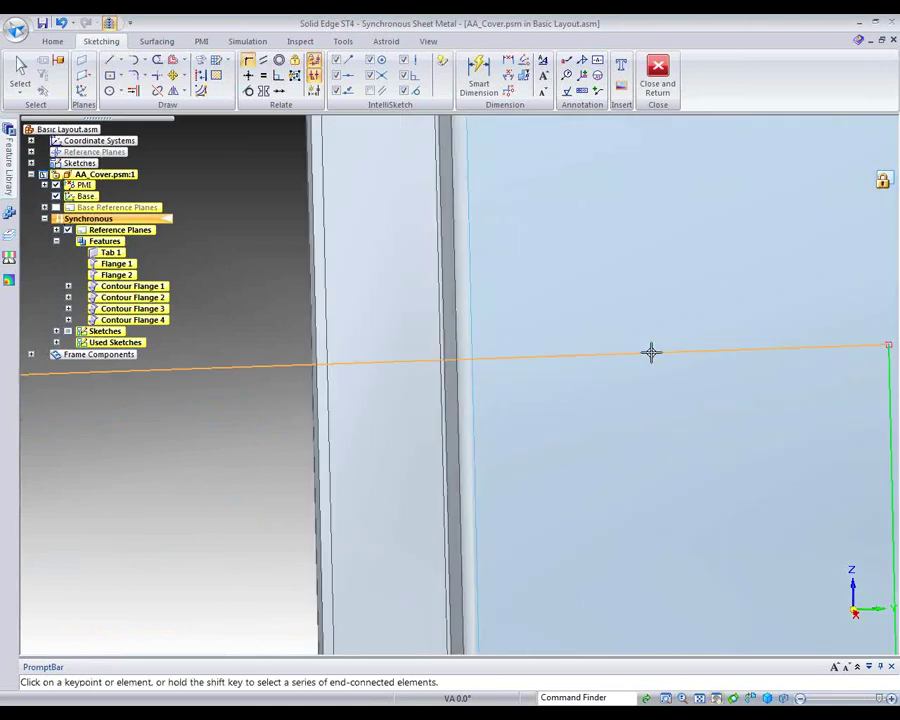
{"action": "left_click", "coordinate": [474, 361]}
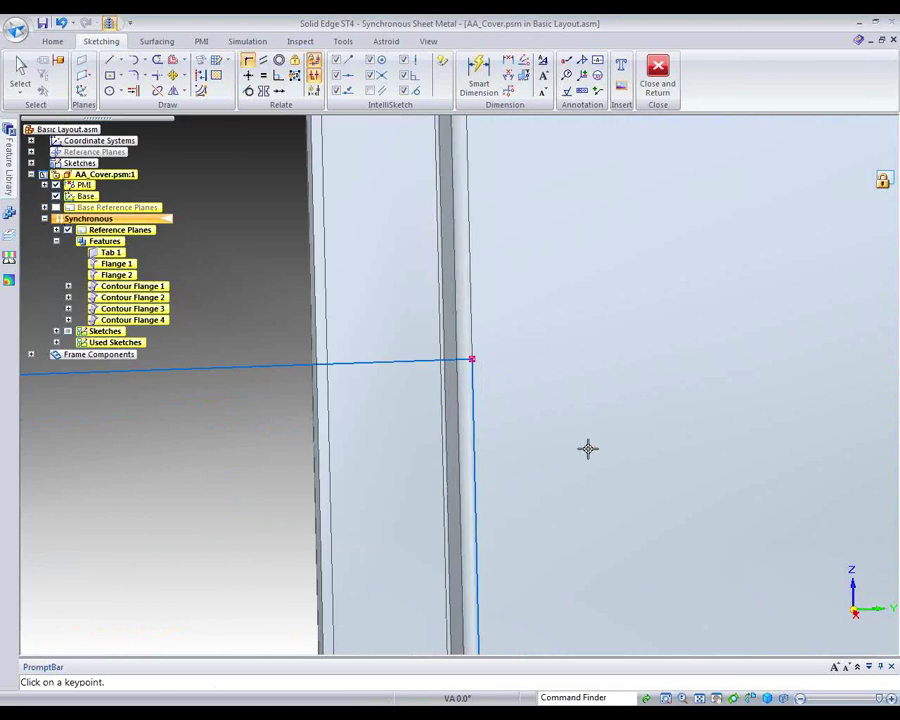
Dimension the profile's horizontal line from the cover's lower edge and set the distance to 50 mm.
{"action": "scroll", "coordinate": [587, 448], "scroll_direction": "down", "scroll_amount": 5}
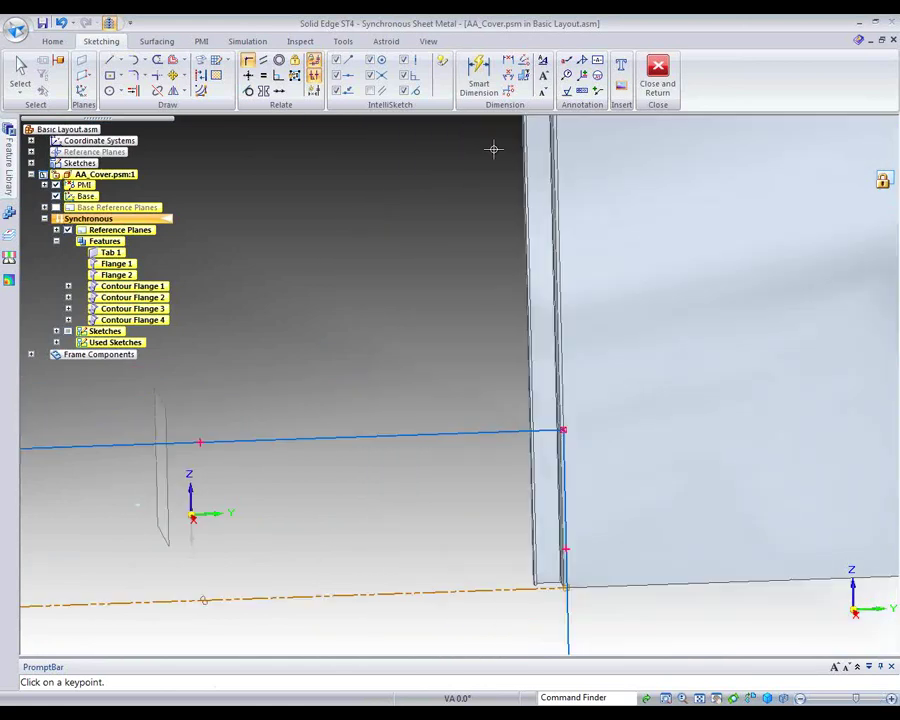
{"action": "left_click", "coordinate": [478, 76]}
{"action": "left_click", "coordinate": [489, 431]}
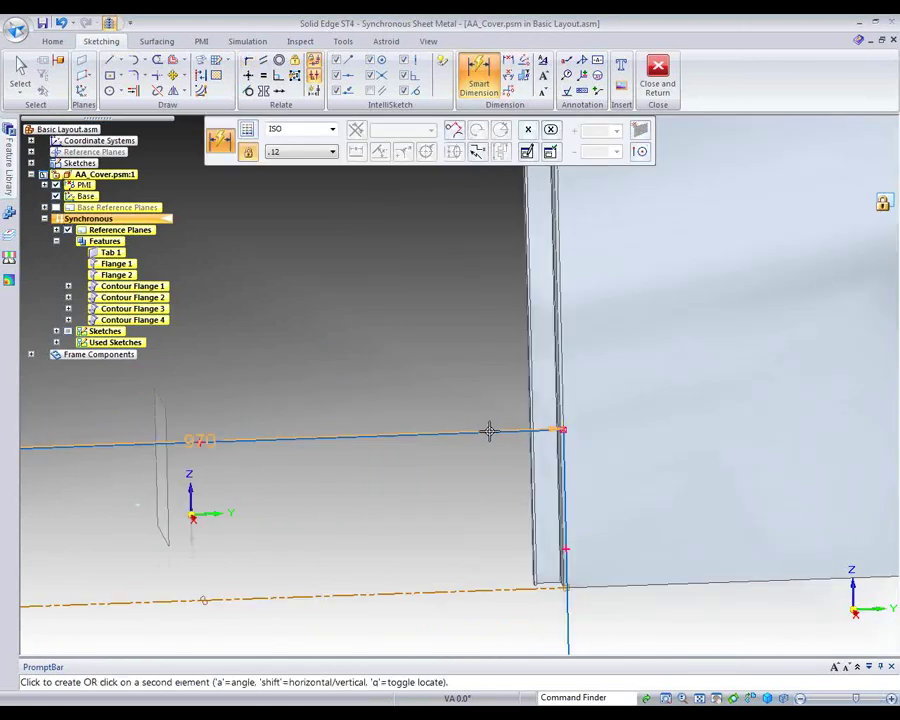
{"action": "left_click", "coordinate": [639, 585]}
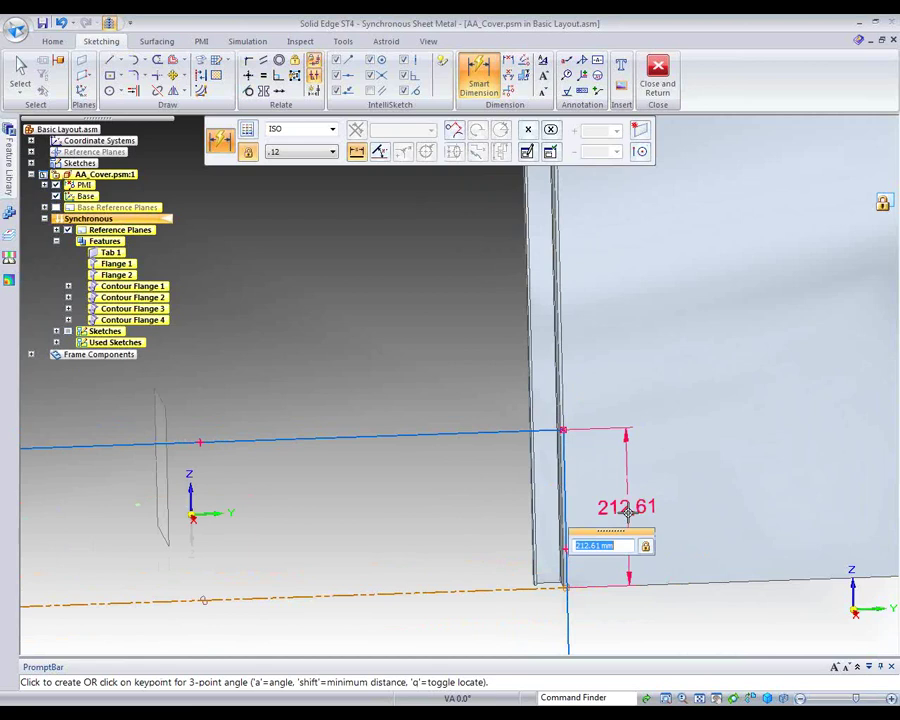
{"action": "left_click", "coordinate": [628, 513]}
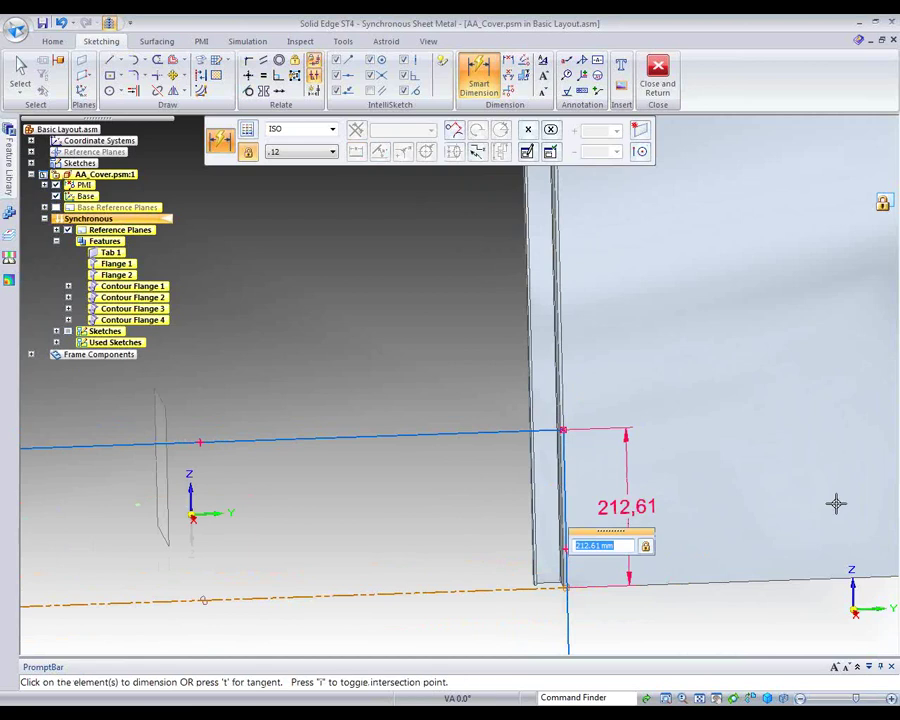
{"action": "type", "text": "50"}
{"action": "key", "text": "Return"}
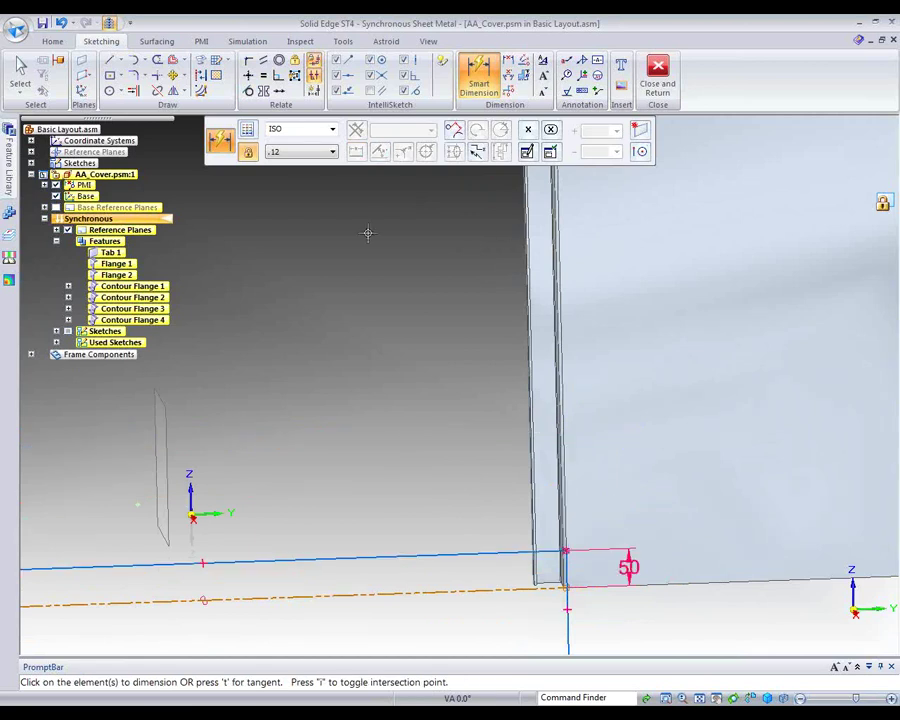
Start a cut from the chained three-line profile at the opening's lower end, with the cut side facing inward.
{"action": "left_click", "coordinate": [52, 41]}
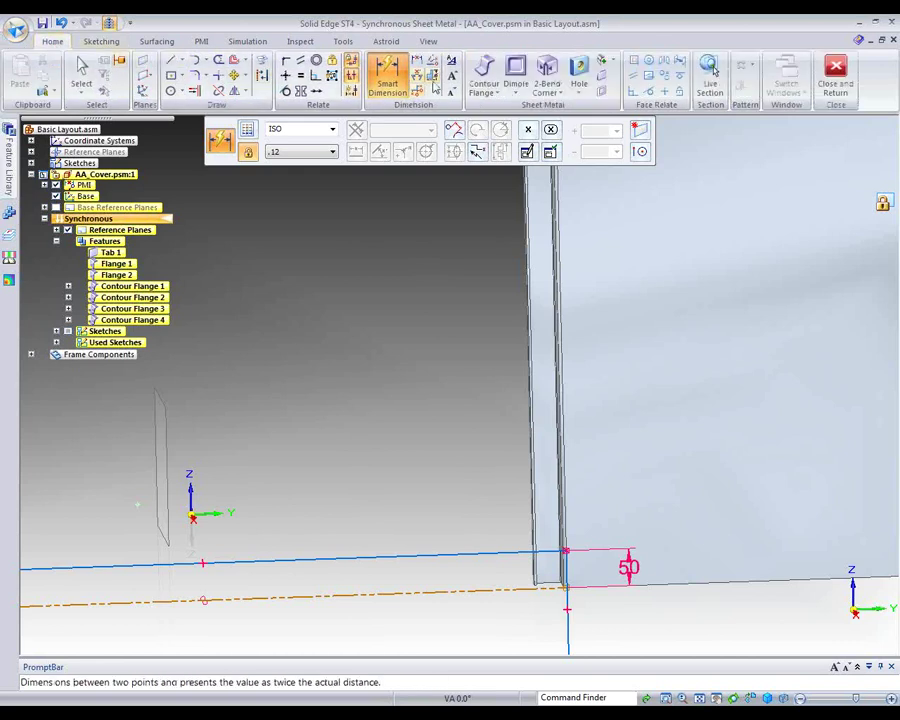
{"action": "left_click", "coordinate": [580, 94]}
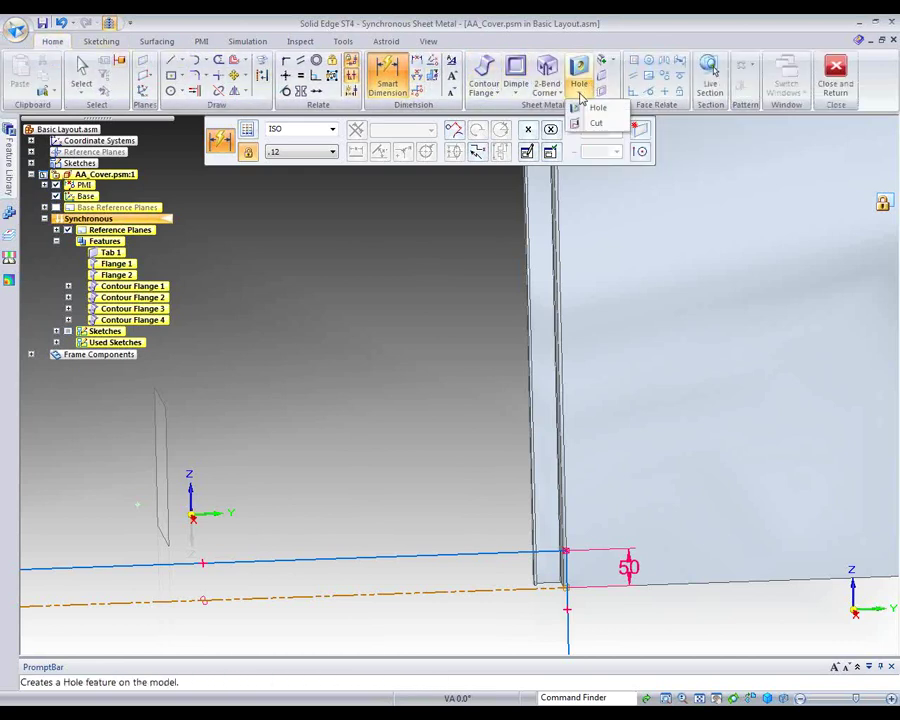
{"action": "left_click", "coordinate": [596, 123]}
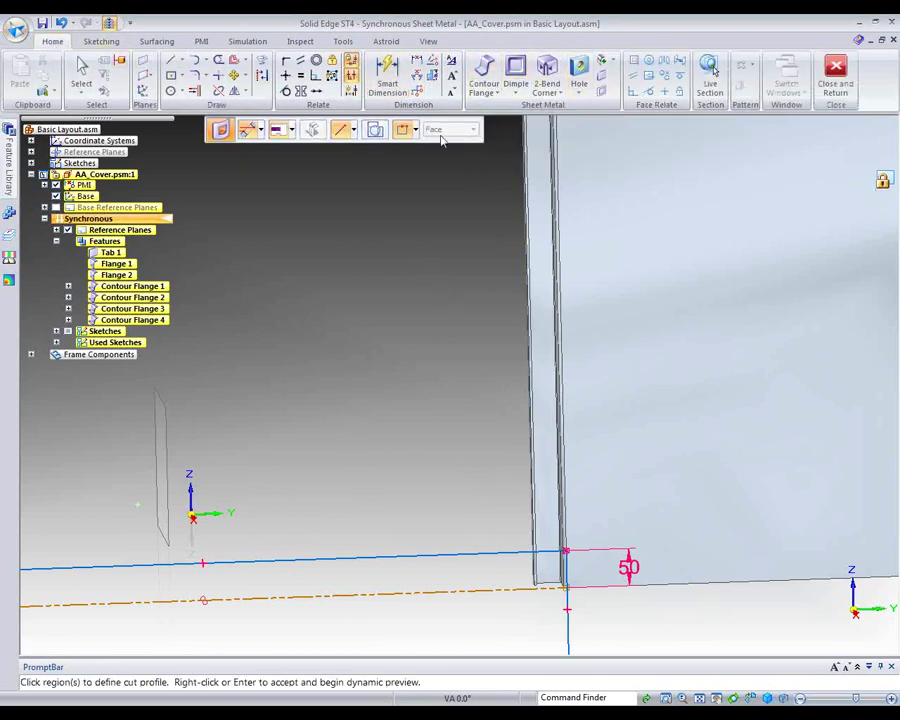
{"action": "left_click", "coordinate": [414, 134]}
{"action": "left_click", "coordinate": [408, 150]}
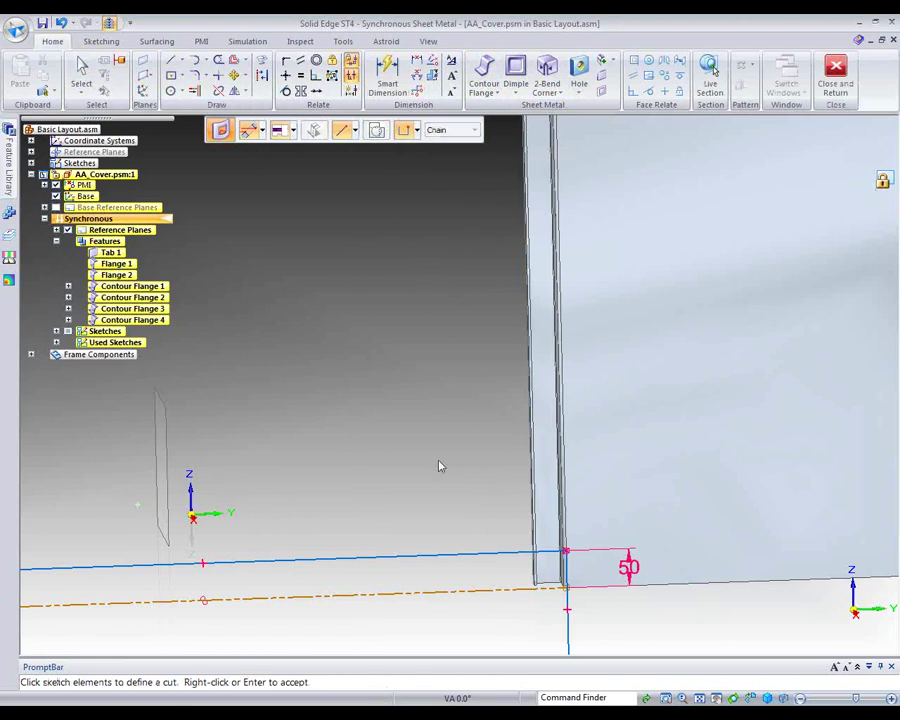
{"action": "left_click", "coordinate": [449, 565]}
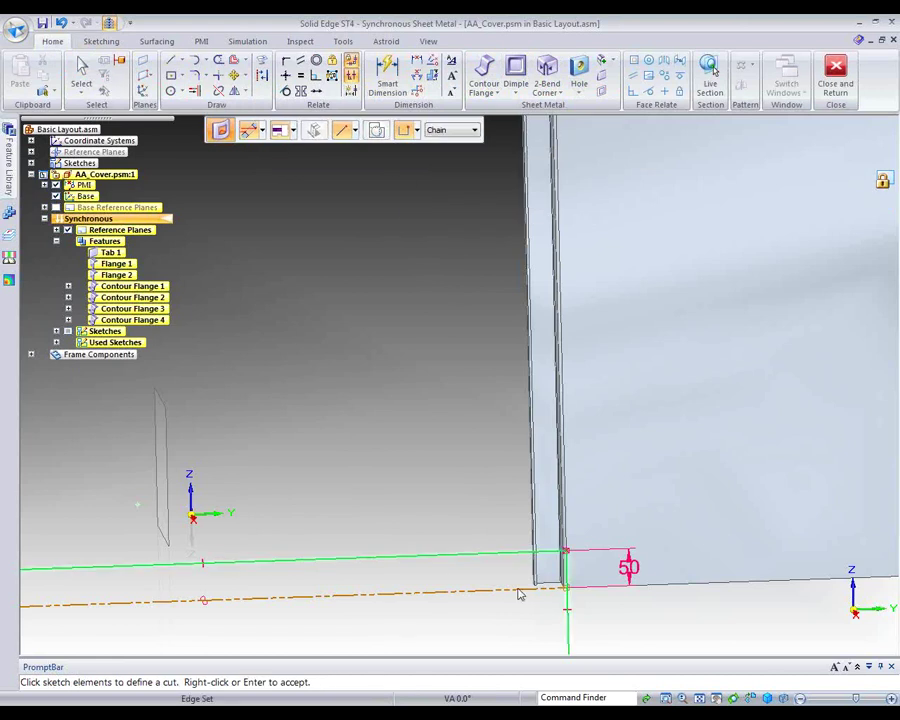
{"action": "left_click", "coordinate": [700, 697]}
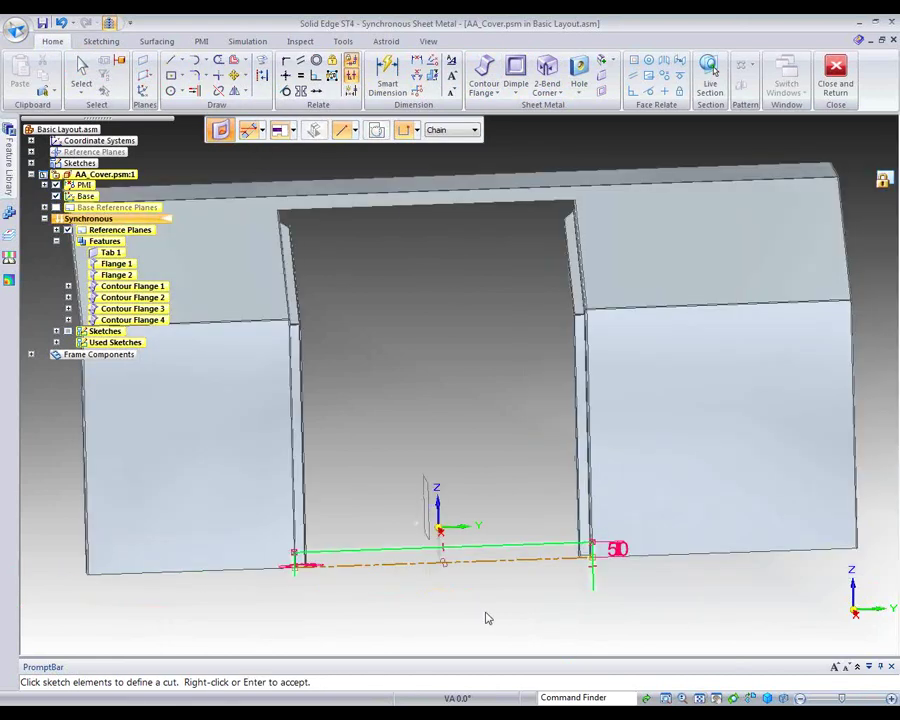
{"action": "right_click", "coordinate": [487, 617]}
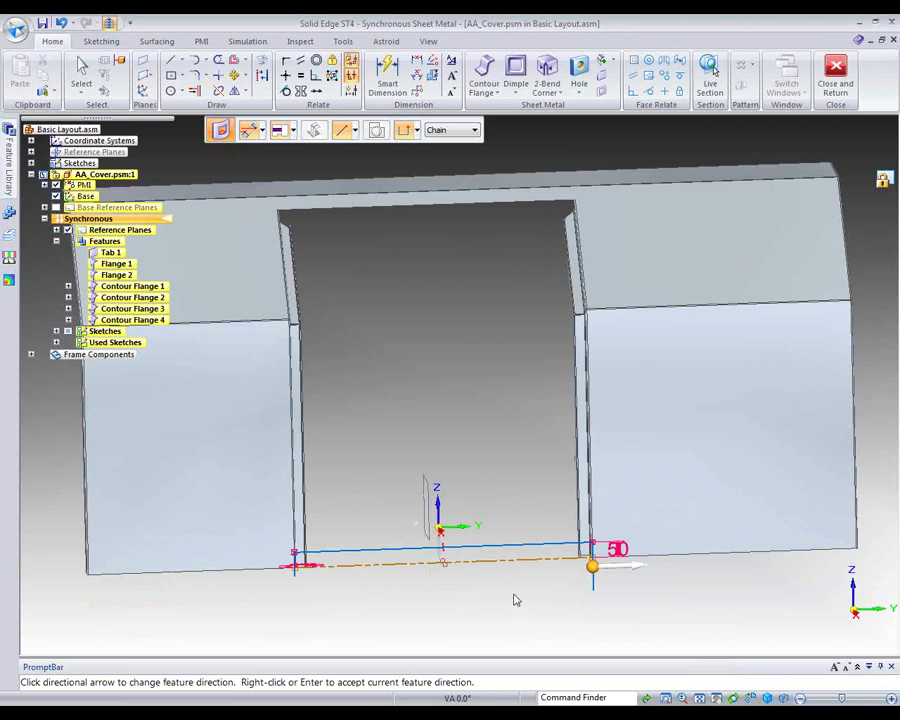
{"action": "left_click", "coordinate": [630, 572]}
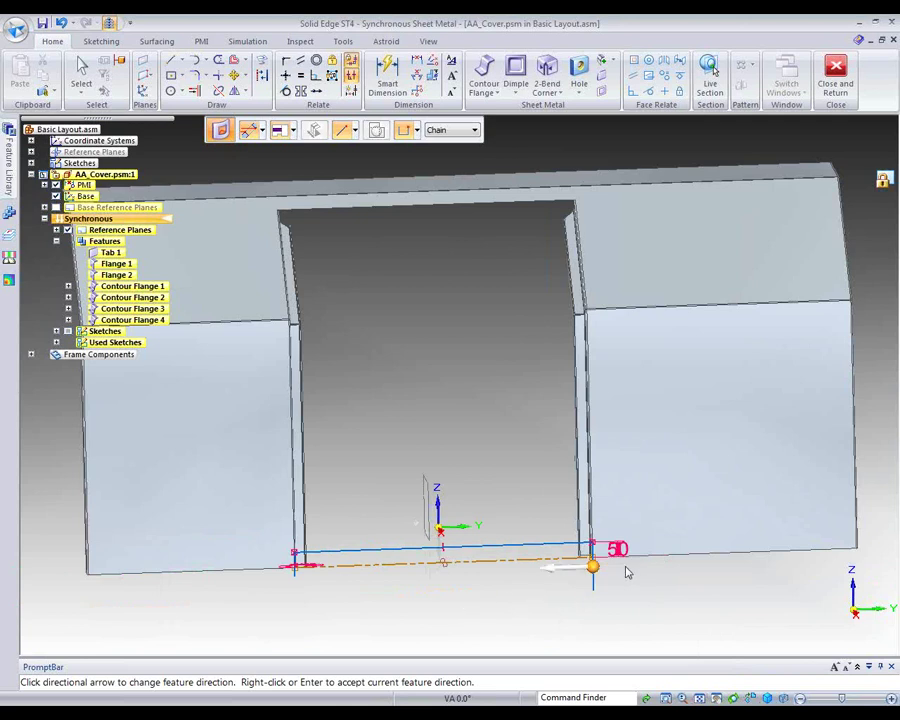
{"action": "right_click", "coordinate": [537, 618]}
Set the cut's extent to Finite and extend it back past the flanges to notch their lower ends.
{"action": "middle_click_drag", "start_coordinate": [615, 618], "coordinate": [478, 603]}
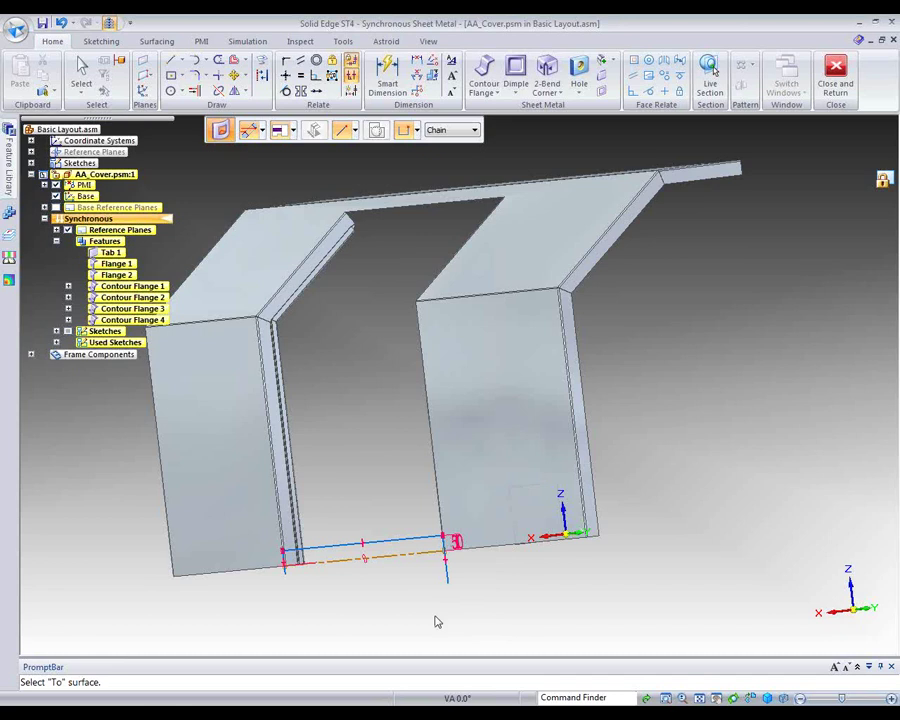
{"action": "left_click", "coordinate": [293, 131]}
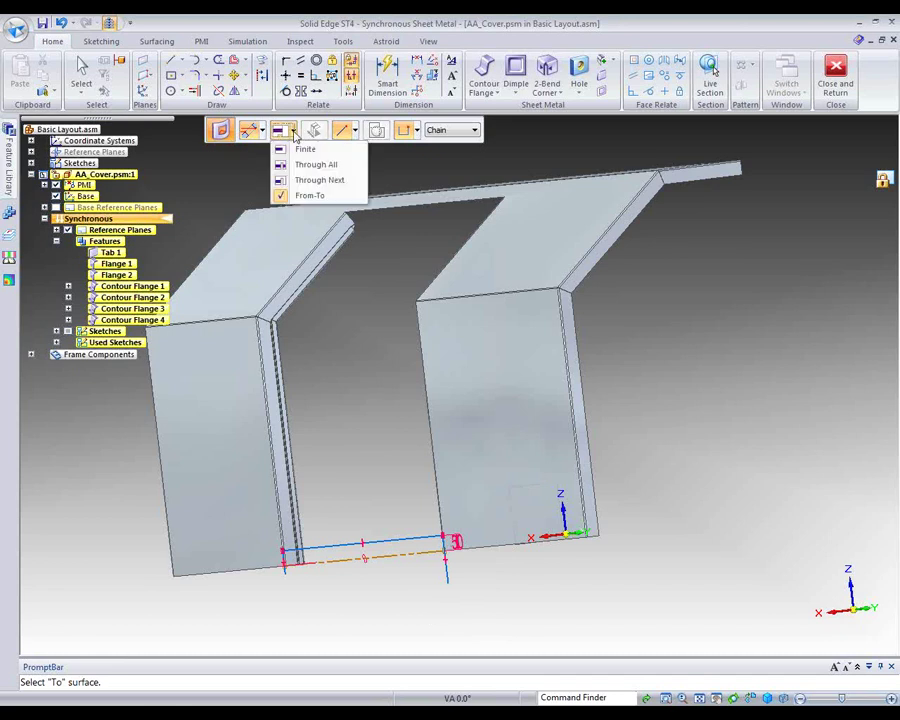
{"action": "left_click", "coordinate": [303, 149]}
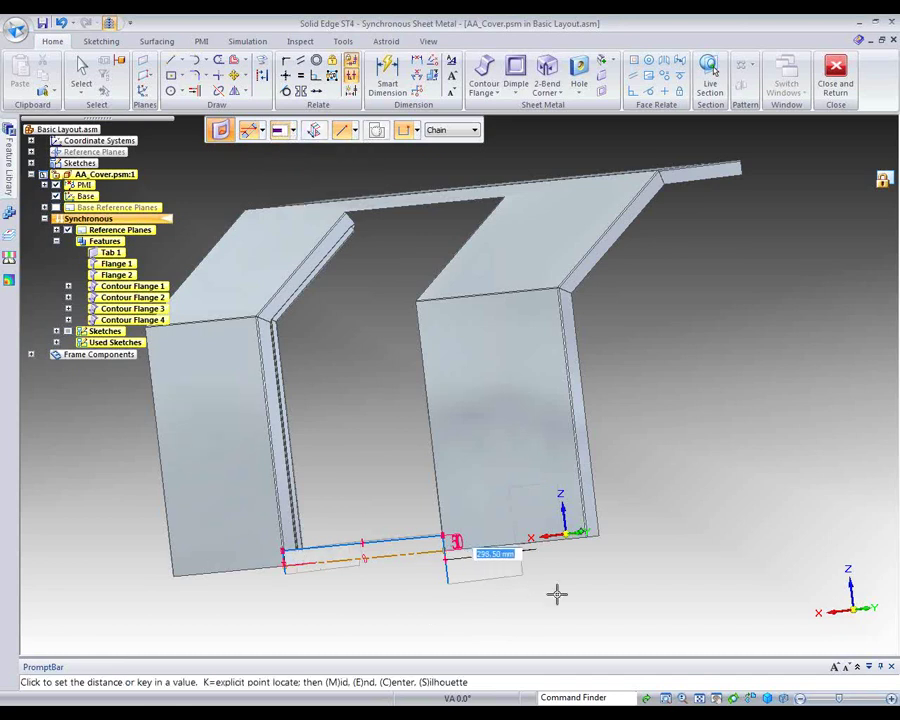
{"action": "left_click", "coordinate": [591, 602]}
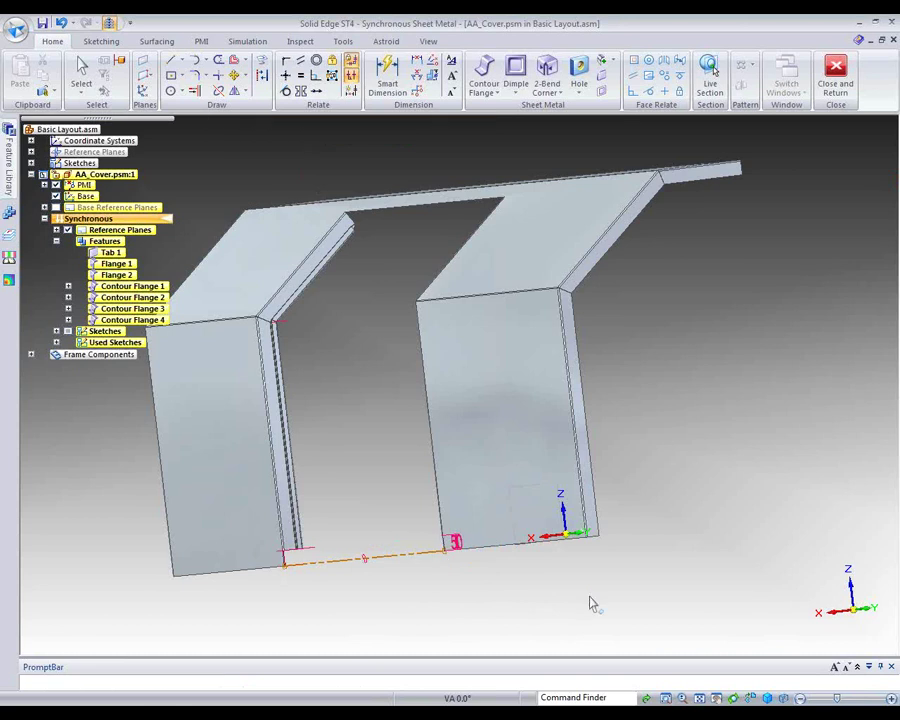
Return to the assembly to check the cover against the frame, and reopen AA_Cover for in-place editing.
{"action": "left_click", "coordinate": [836, 72]}
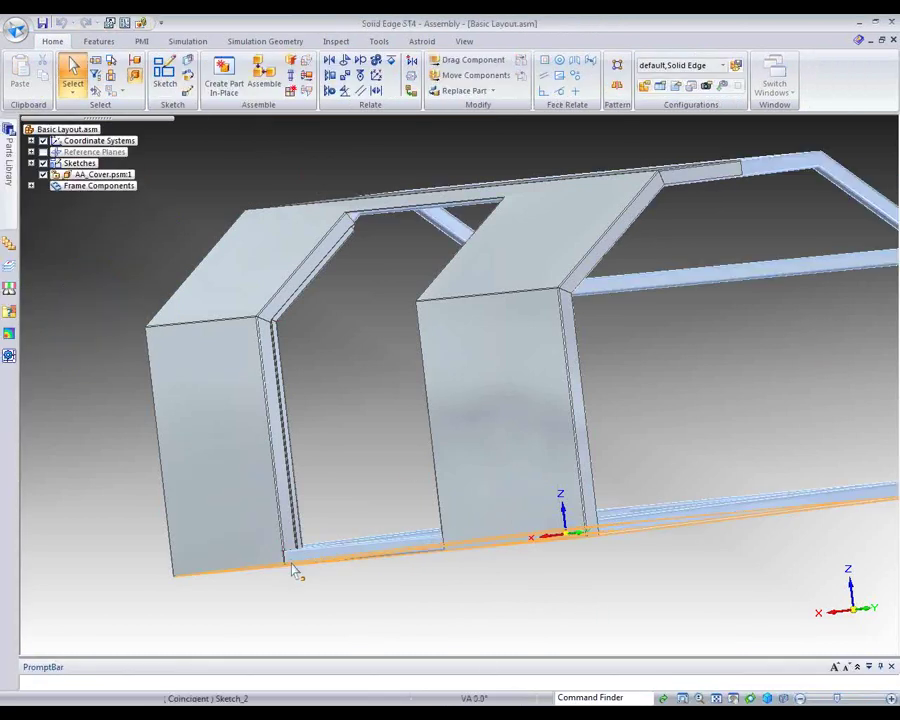
{"action": "mouse_move", "coordinate": [492, 645]}
{"action": "middle_mouse_down"}
{"action": "mouse_move", "coordinate": [535, 669]}
{"action": "mouse_move", "coordinate": [520, 655]}
{"action": "middle_mouse_up"}
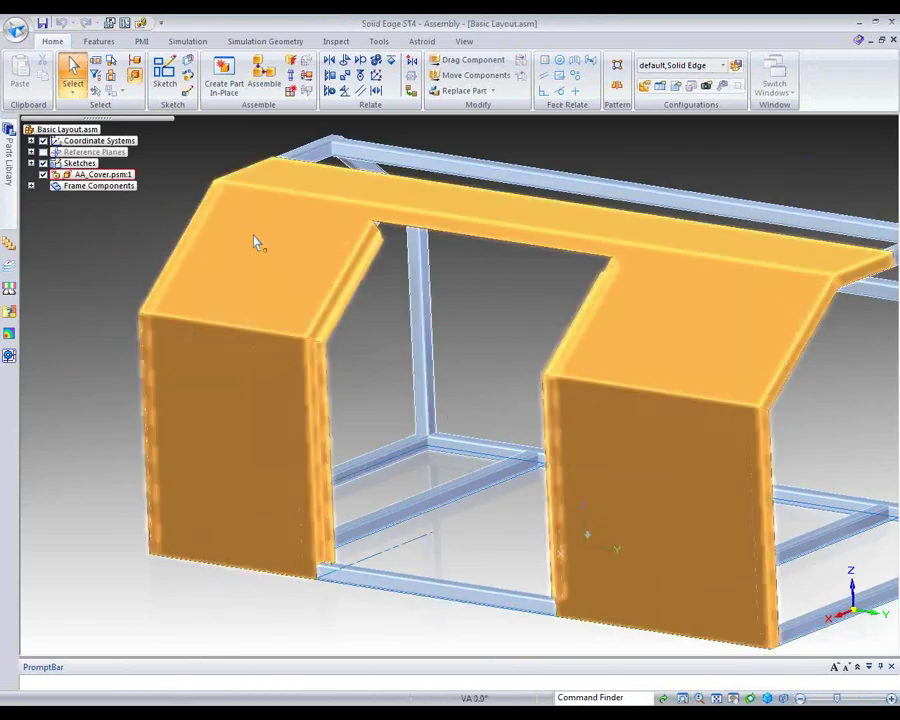
{"action": "right_click", "coordinate": [255, 242]}
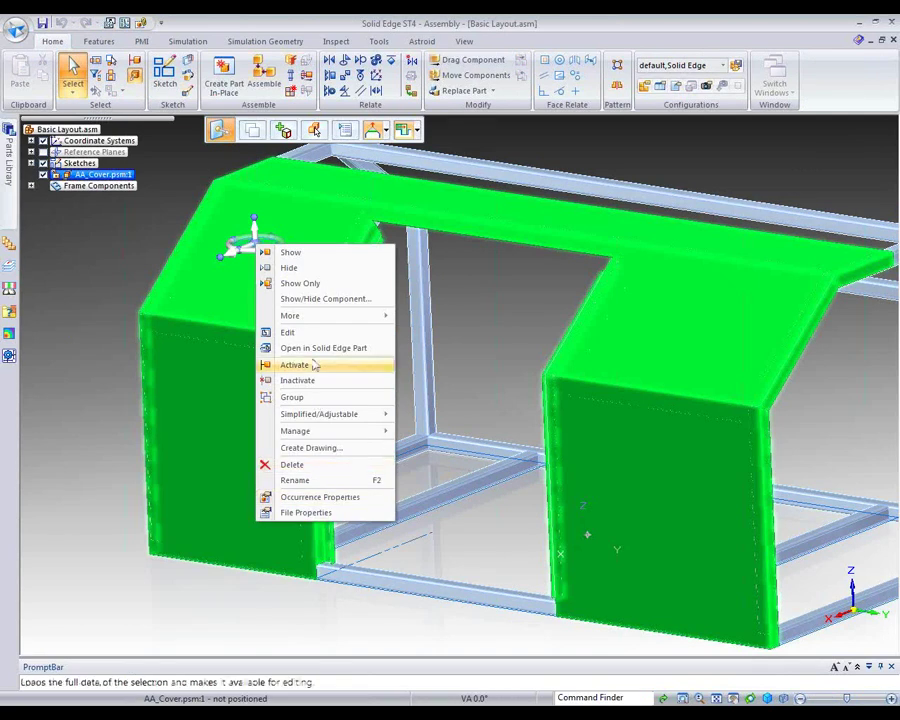
{"action": "left_click", "coordinate": [284, 333]}
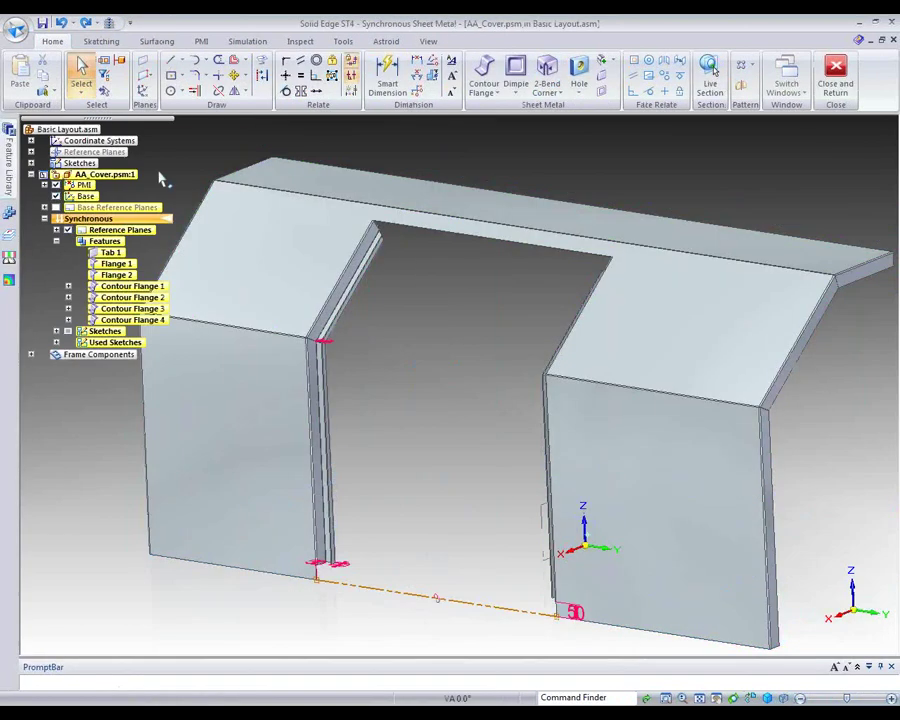
Create a flat pattern of the cover using the narrow top panel face and its front bend edge as the x-axis.
{"action": "left_click", "coordinate": [342, 41]}
{"action": "left_click", "coordinate": [80, 60]}
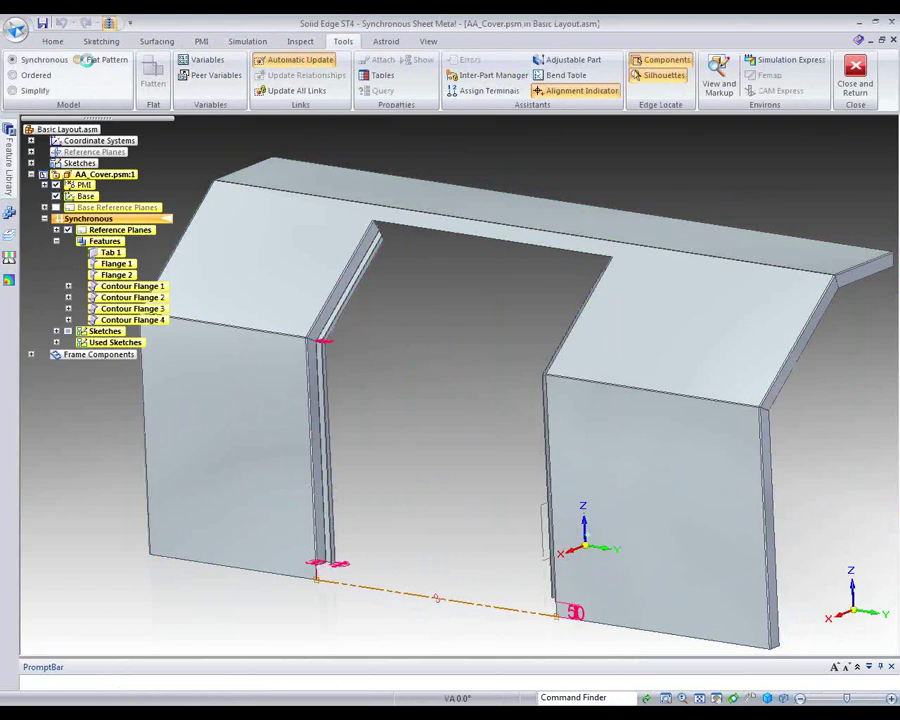
{"action": "left_click", "coordinate": [274, 185]}
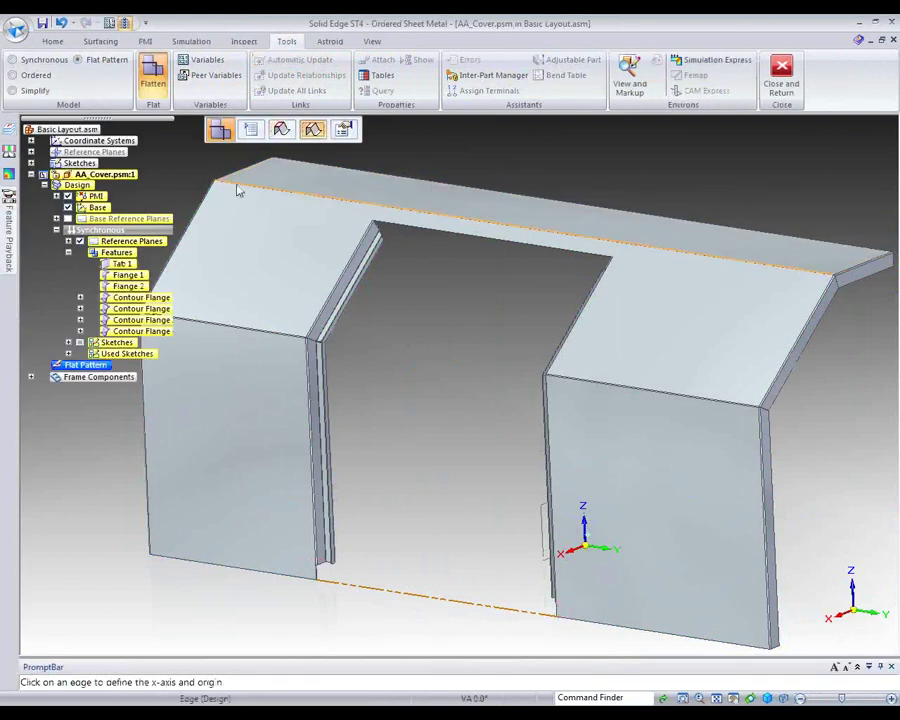
{"action": "left_click", "coordinate": [240, 187]}
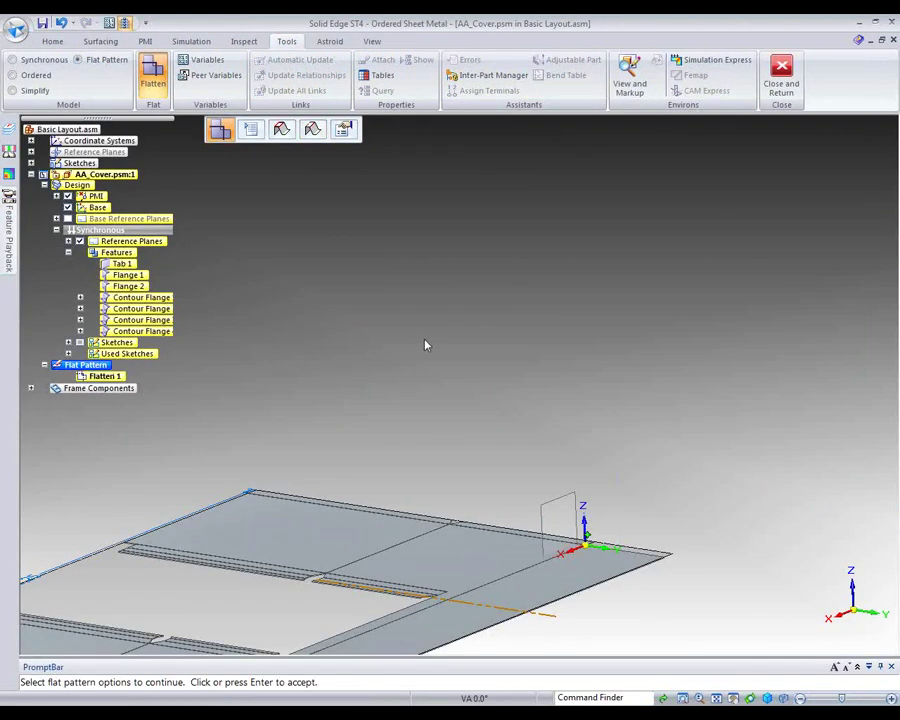
{"action": "left_click", "coordinate": [716, 698]}
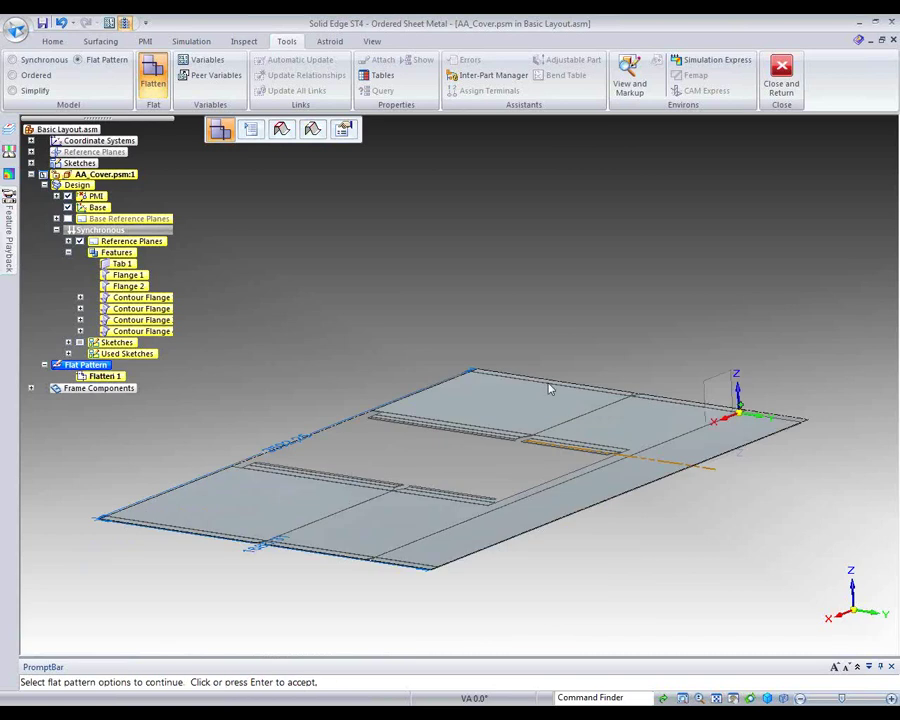
Hide the cover's sketches and examine the whole flat pattern from above.
{"action": "middle_click_drag", "start_coordinate": [550, 388], "coordinate": [549, 481]}
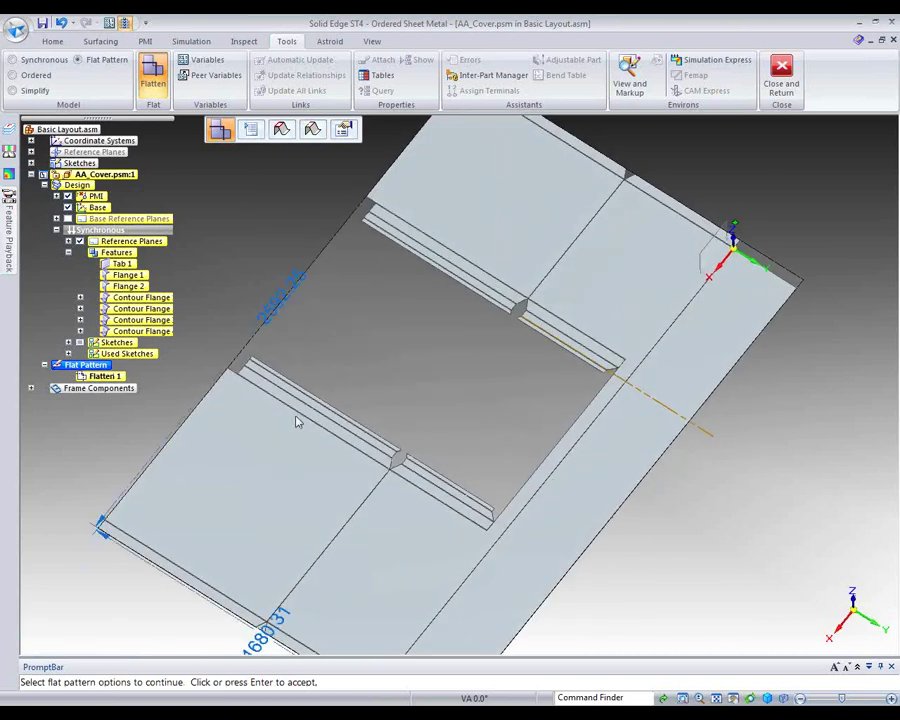
{"action": "left_click", "coordinate": [80, 342]}
{"action": "scroll", "coordinate": [737, 530], "scroll_direction": "down", "scroll_amount": 2}
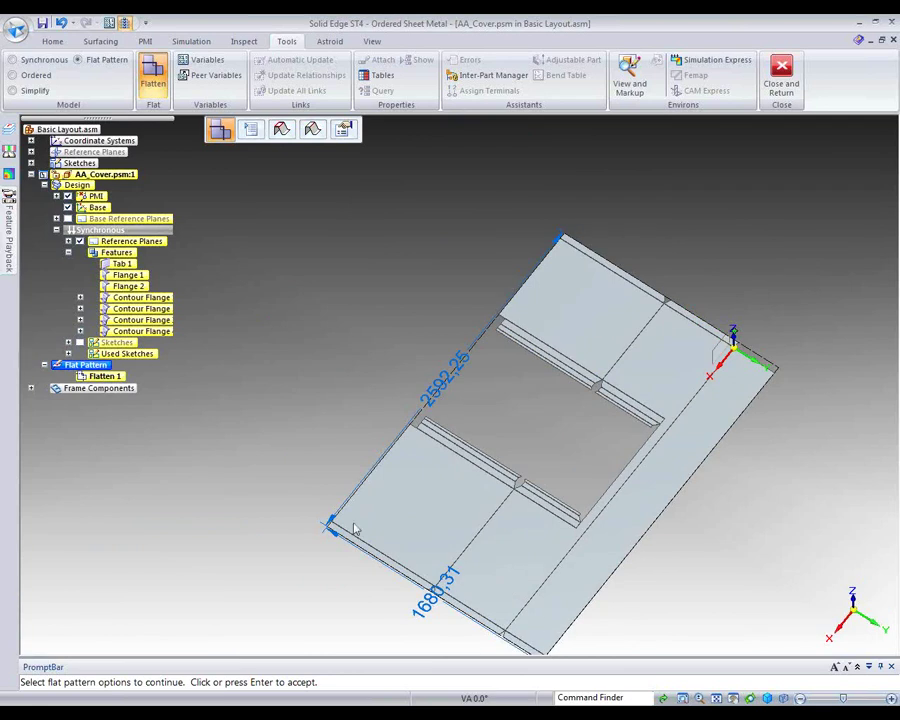
{"action": "scroll", "coordinate": [355, 320], "scroll_direction": "down", "scroll_amount": 1}
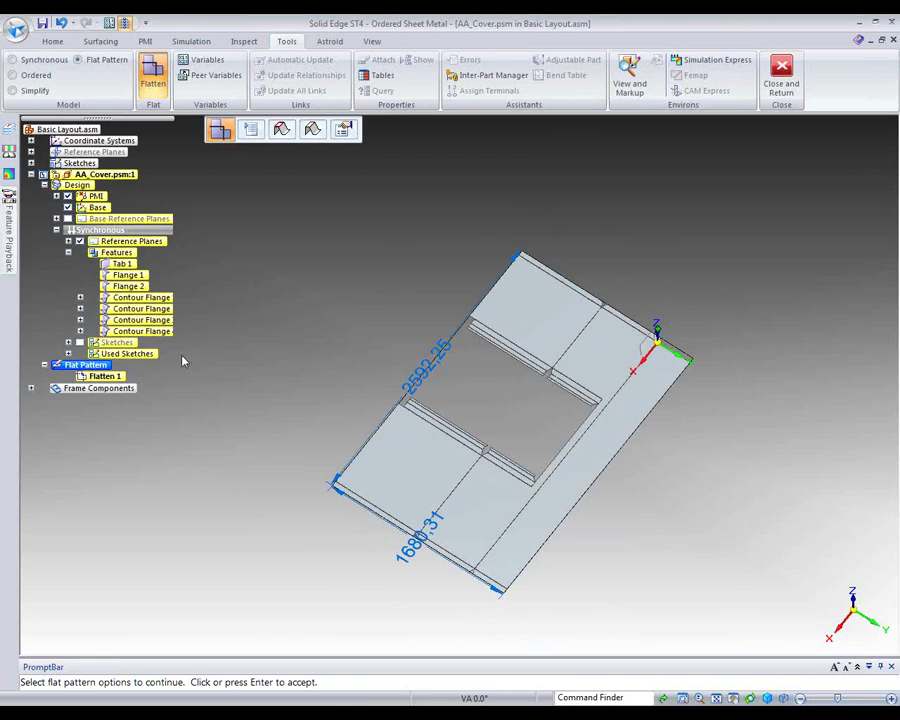
Switch the cover back to Synchronous modelling and return to the Basic Layout assembly.
{"action": "left_click", "coordinate": [14, 60]}
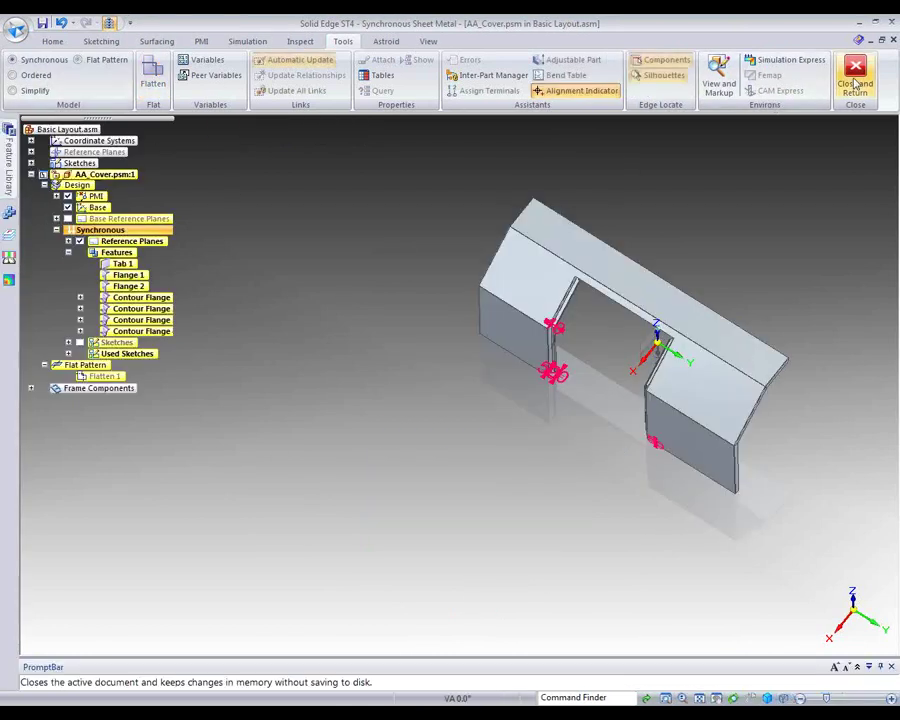
{"action": "left_click", "coordinate": [857, 85]}
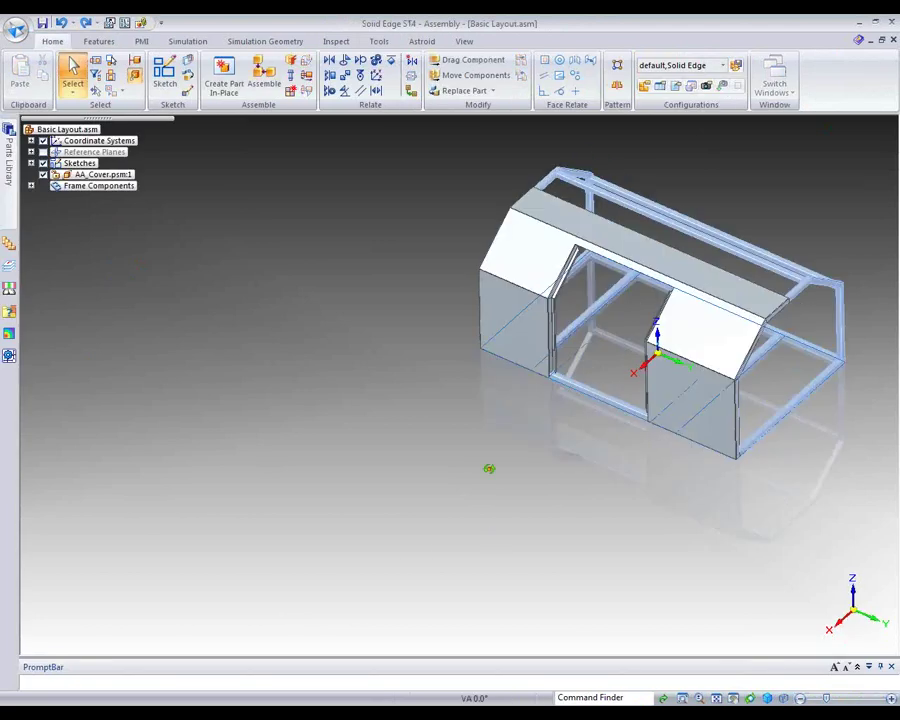
{"action": "middle_click_drag", "start_coordinate": [489, 468], "coordinate": [494, 420]}
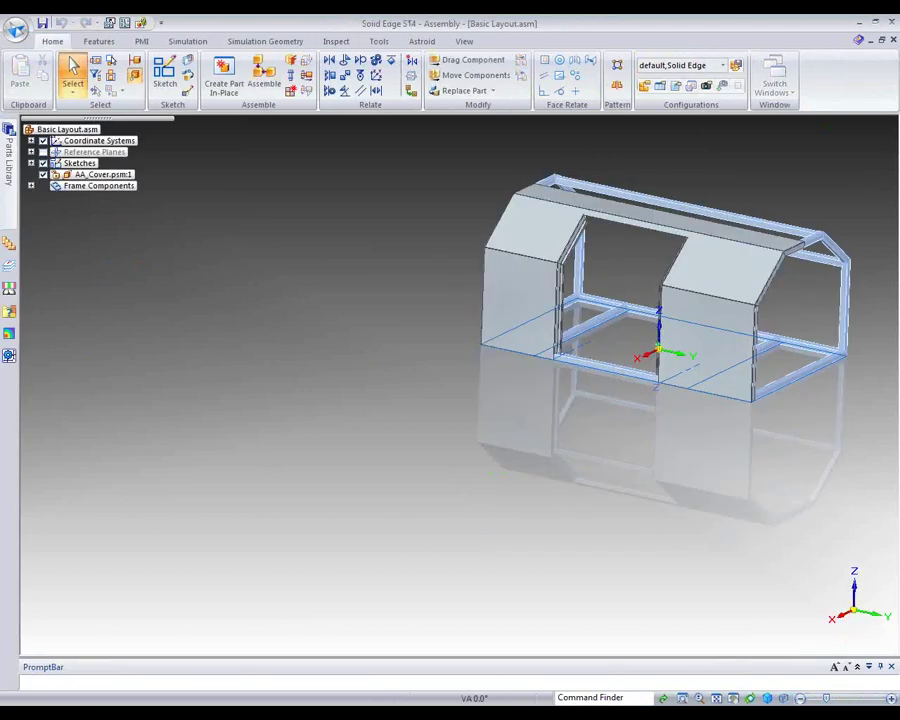
Fit the whole frame with its cover in view and save the Basic Layout assembly.
{"action": "key", "text": "ctrl+f"}
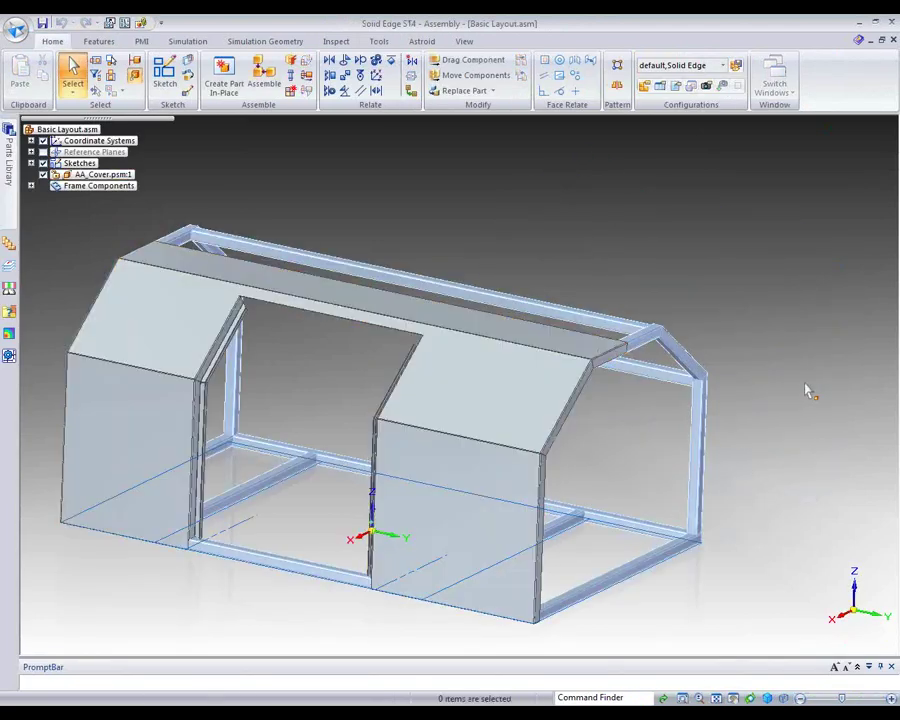
{"action": "middle_click_drag", "start_coordinate": [806, 388], "coordinate": [745, 365]}
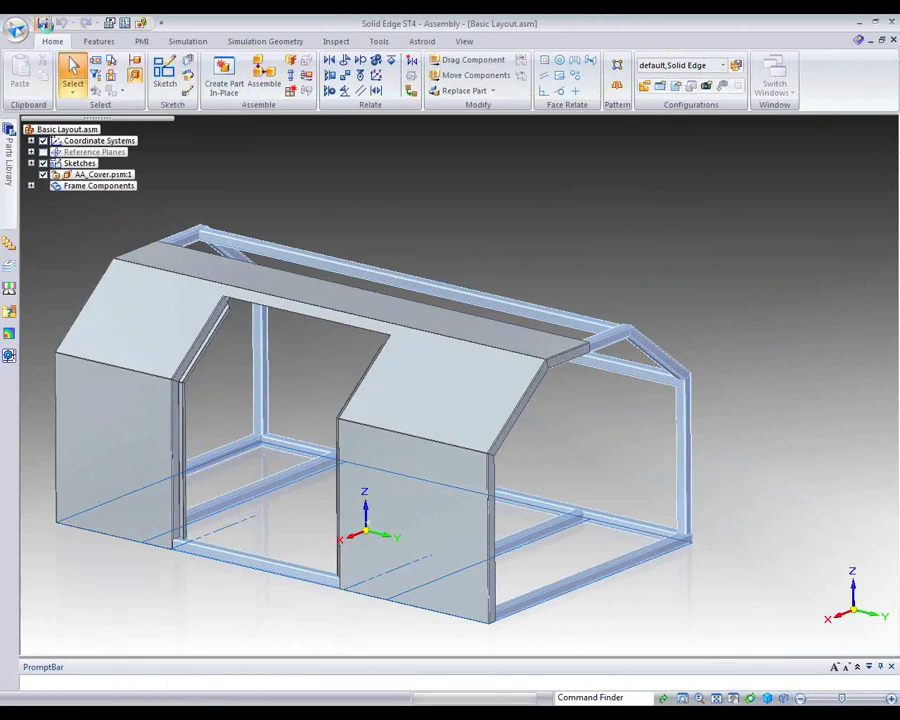
{"action": "left_click", "coordinate": [42, 23]}
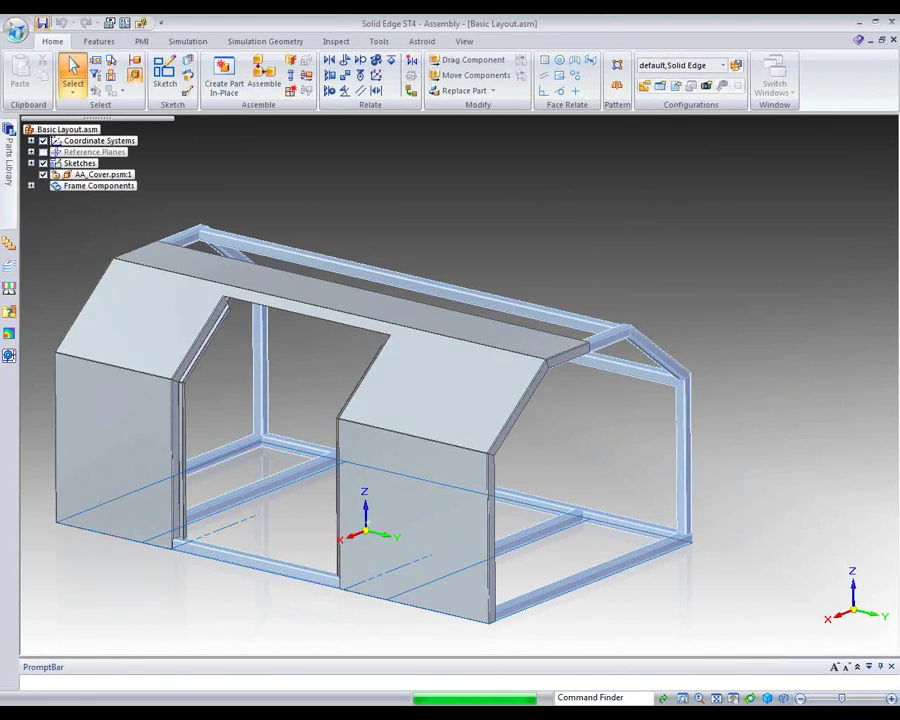
Create a drawing of the active assembly from the Iso Draft.dft template with the Drawing View Creation Wizard.
{"action": "left_click", "coordinate": [16, 28]}
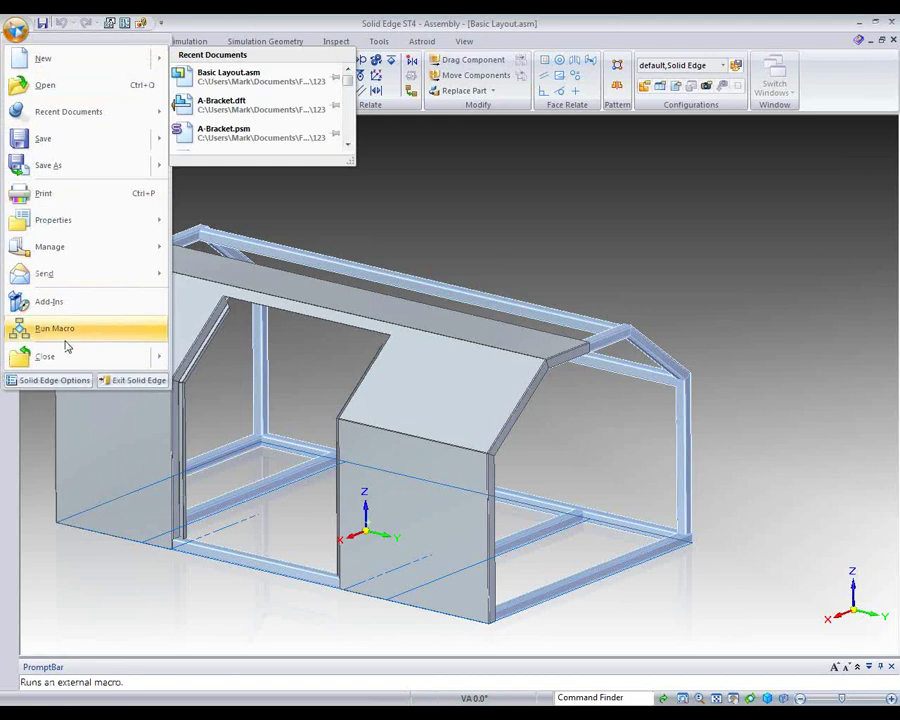
{"action": "mouse_move", "coordinate": [48, 61]}
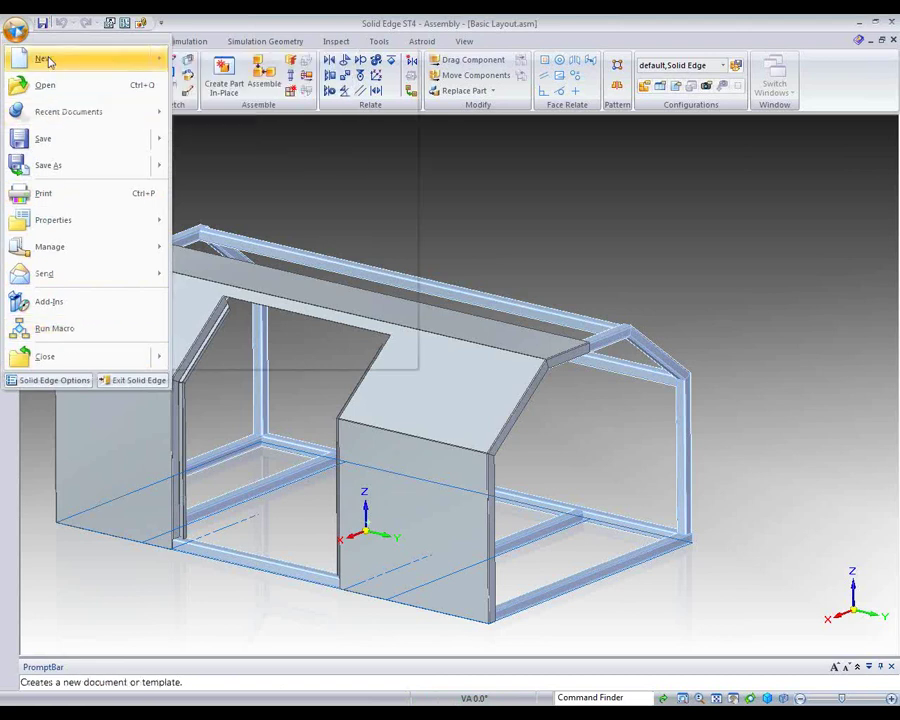
{"action": "left_click", "coordinate": [240, 210]}
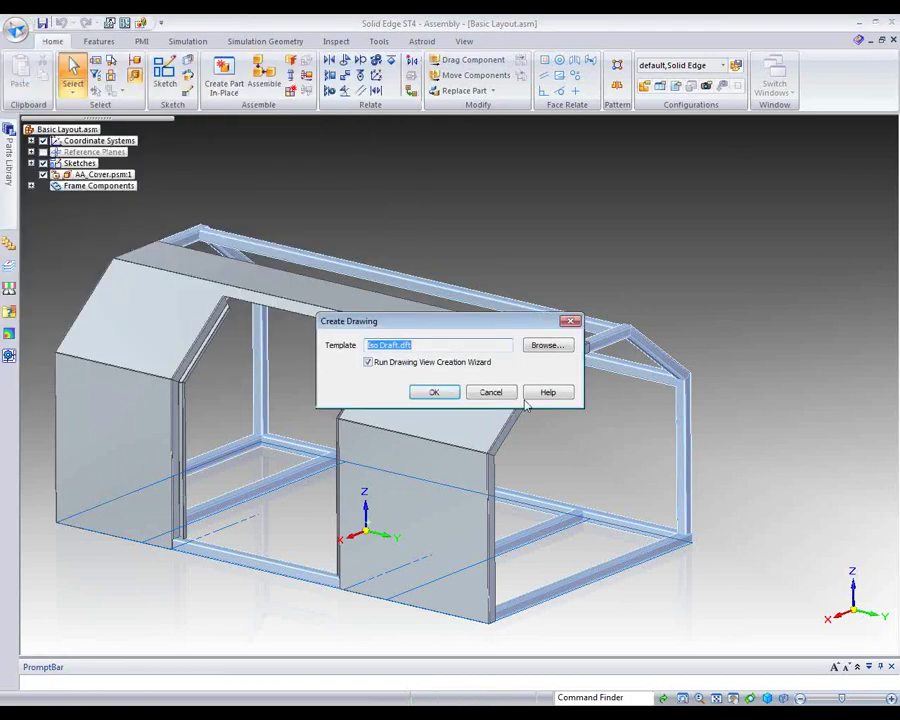
{"action": "left_click", "coordinate": [434, 392]}
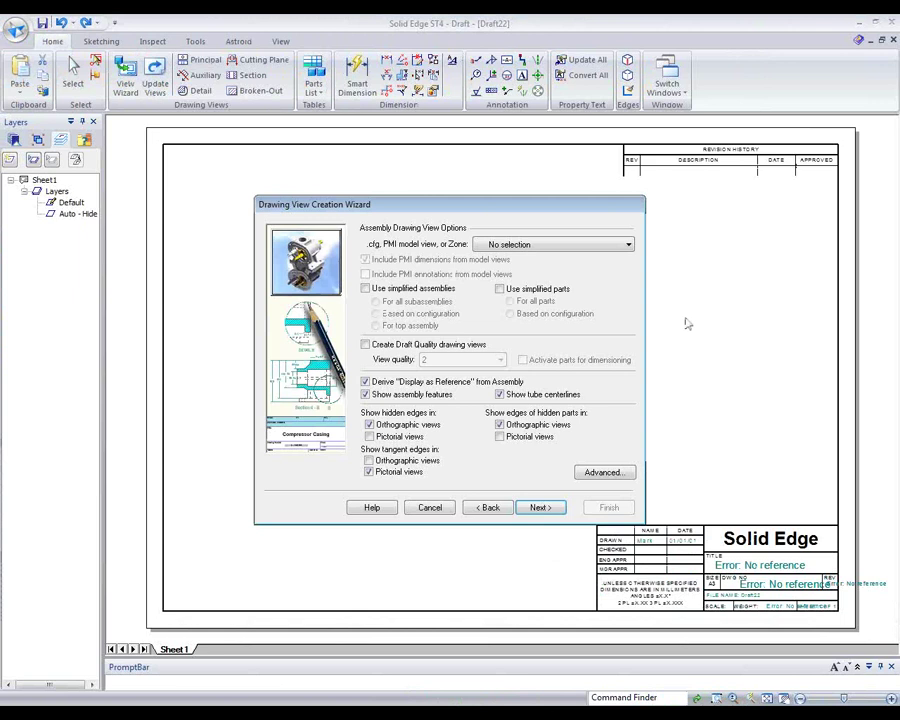
Place an iso view of the assembly on the right half of Sheet1, keeping the default assembly view options.
{"action": "left_click", "coordinate": [540, 508]}
{"action": "left_click", "coordinate": [385, 280]}
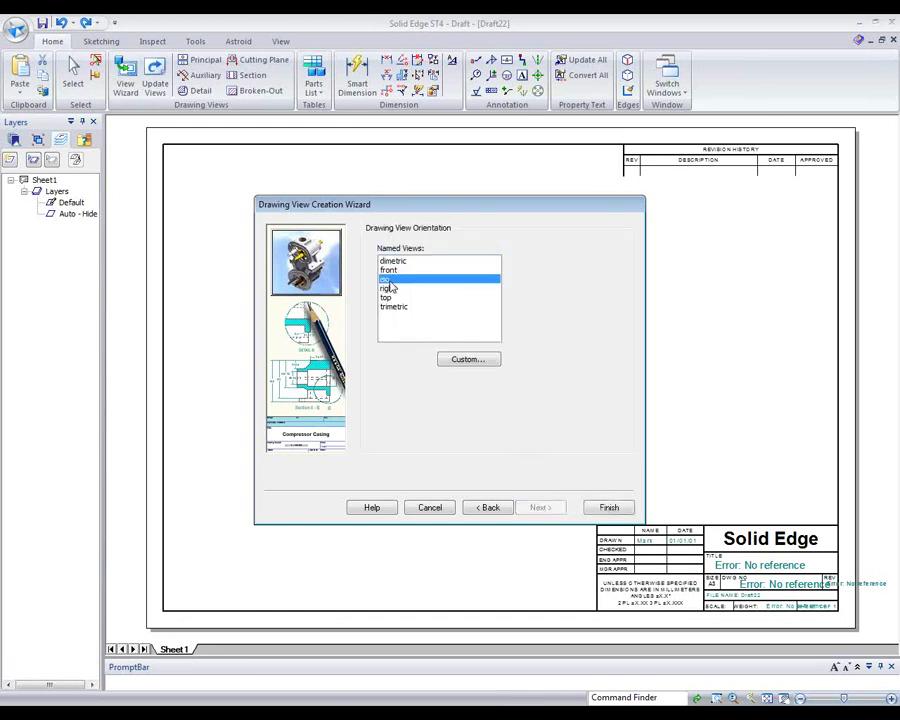
{"action": "left_click", "coordinate": [608, 508]}
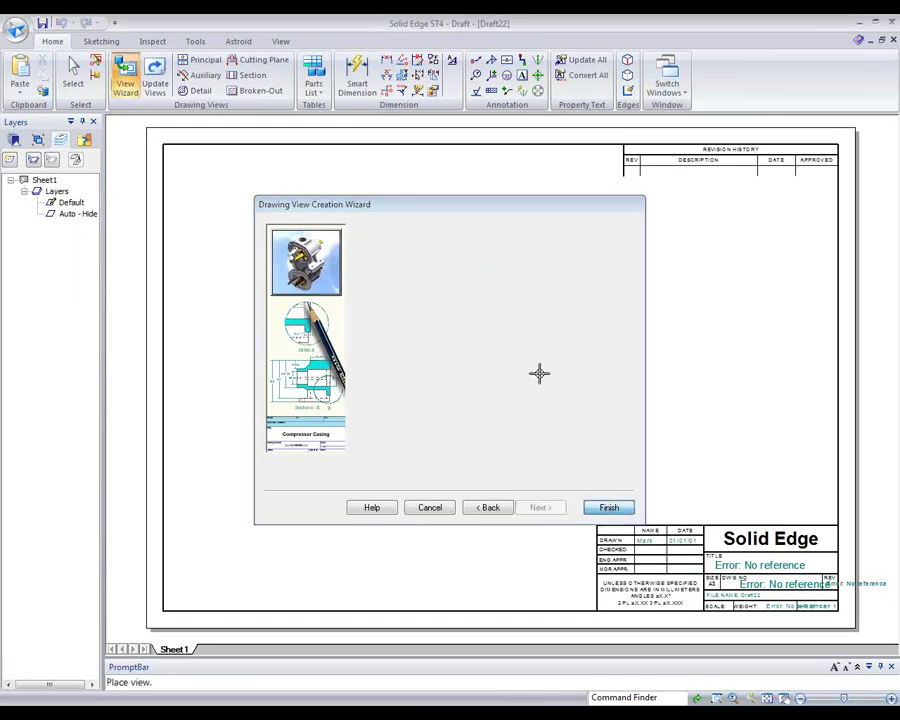
{"action": "left_click", "coordinate": [627, 350]}
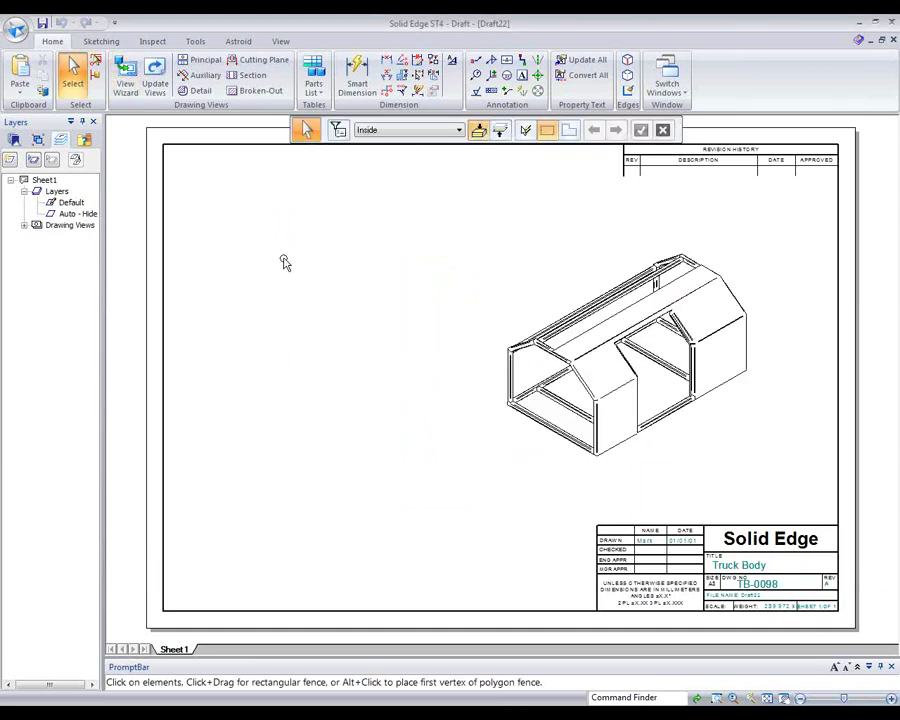
Place a parts list with balloons for the iso view in the sheet's upper left, excluding AA_Cover.psm from the list.
{"action": "left_click", "coordinate": [314, 89]}
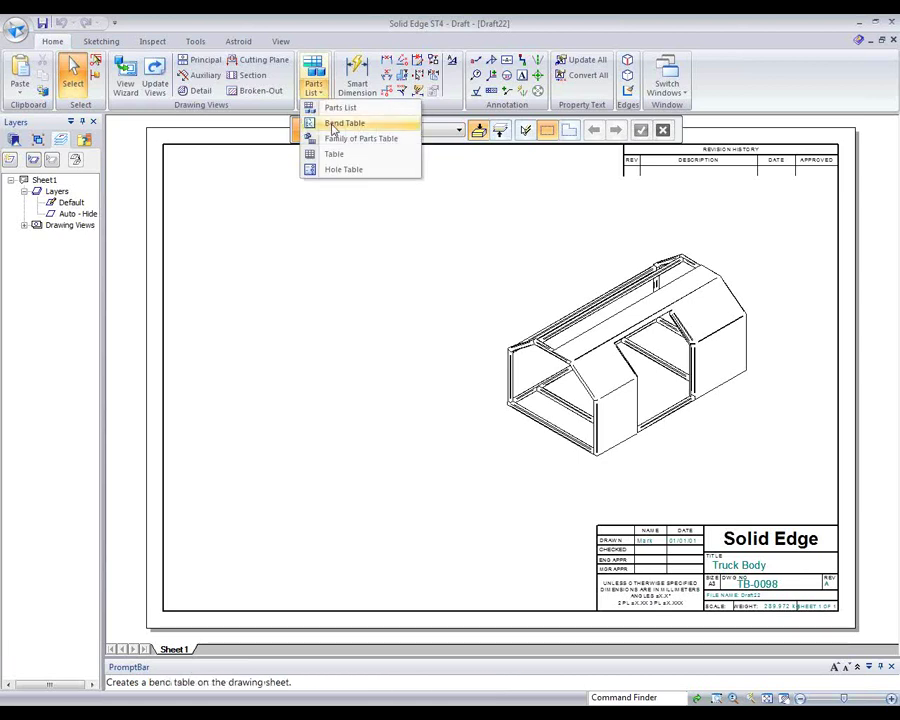
{"action": "left_click", "coordinate": [330, 107]}
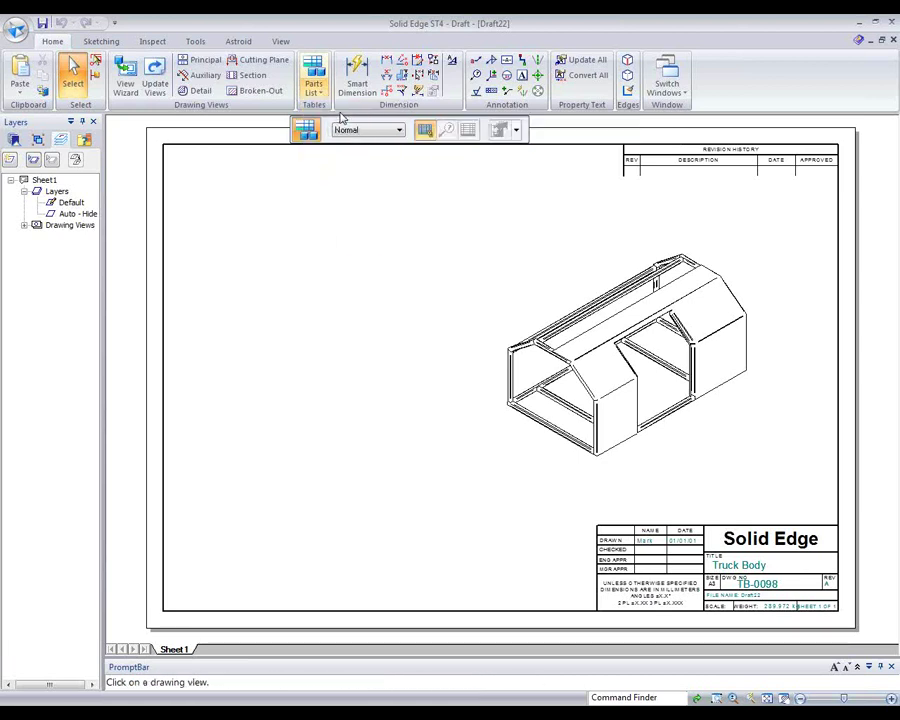
{"action": "left_click", "coordinate": [585, 382]}
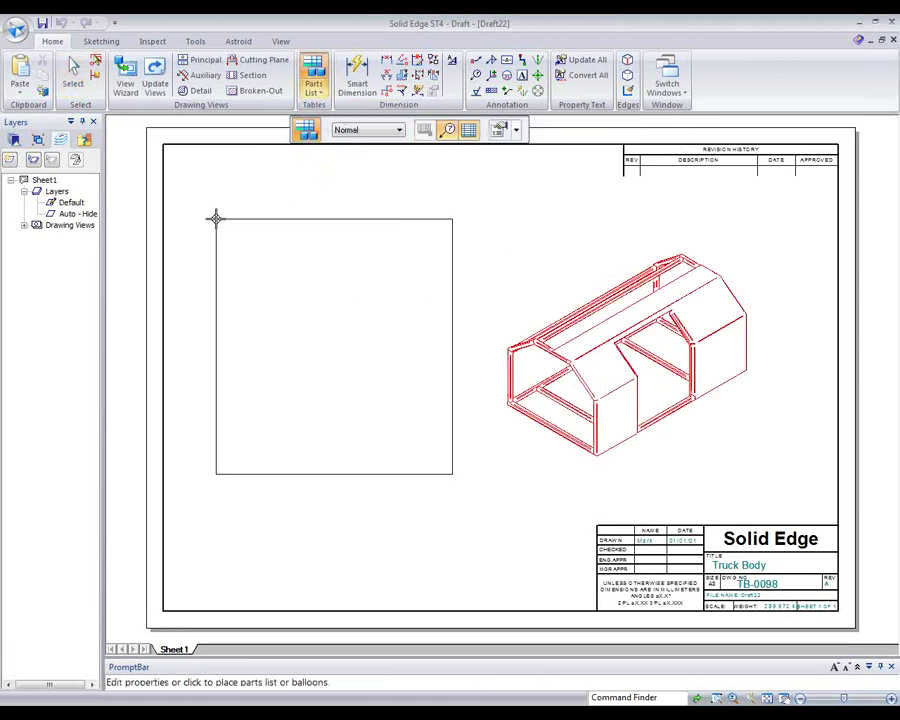
{"action": "left_click", "coordinate": [497, 131]}
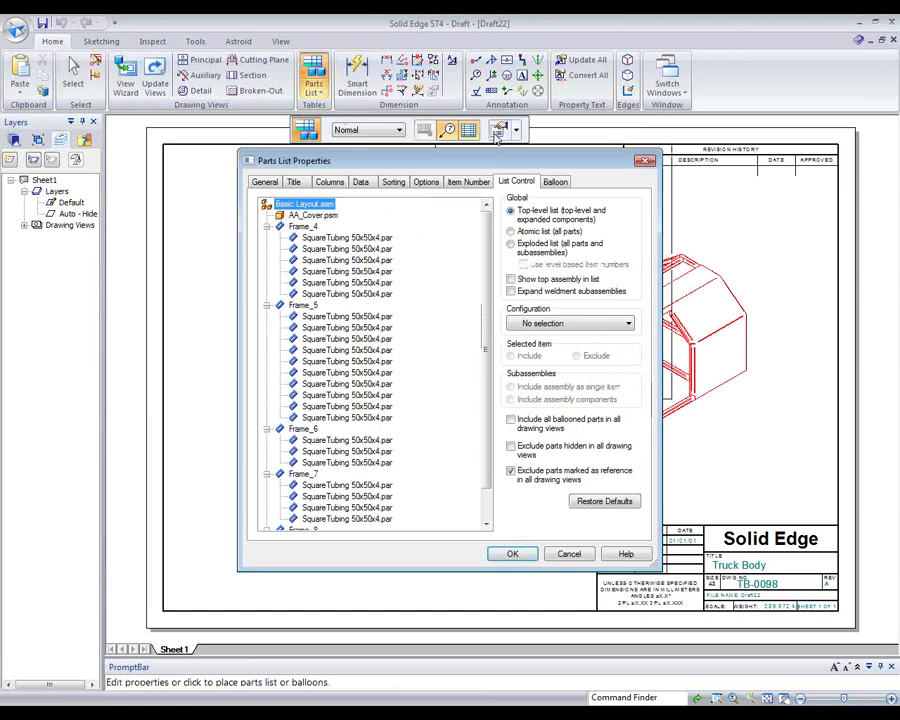
{"action": "left_click", "coordinate": [316, 216]}
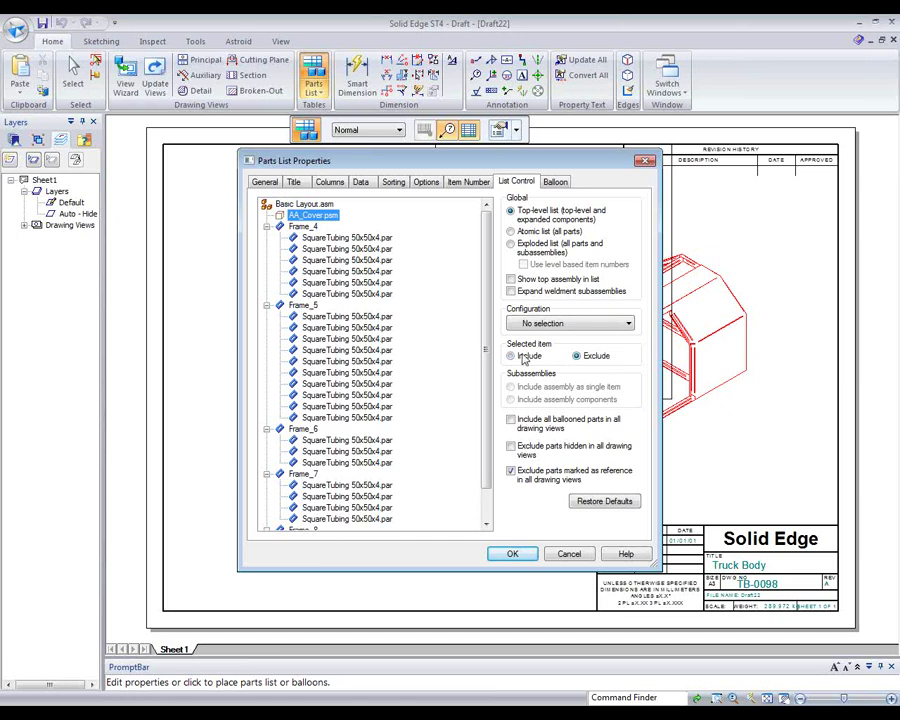
{"action": "scroll", "coordinate": [490, 435], "scroll_direction": "down", "scroll_amount": 1}
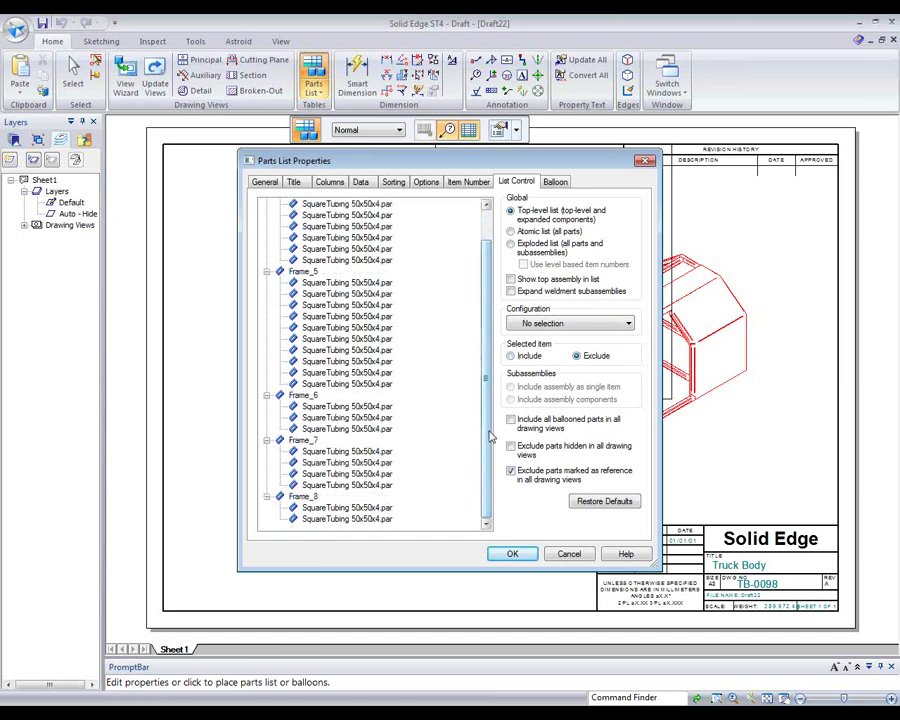
{"action": "scroll", "coordinate": [490, 360], "scroll_direction": "up", "scroll_amount": 1}
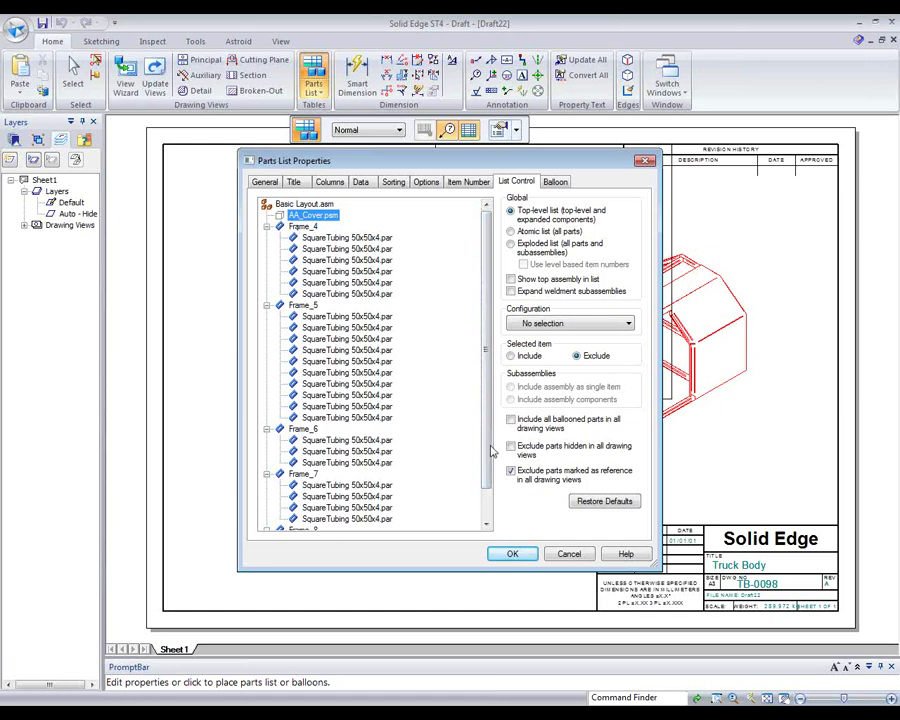
{"action": "left_click", "coordinate": [510, 553]}
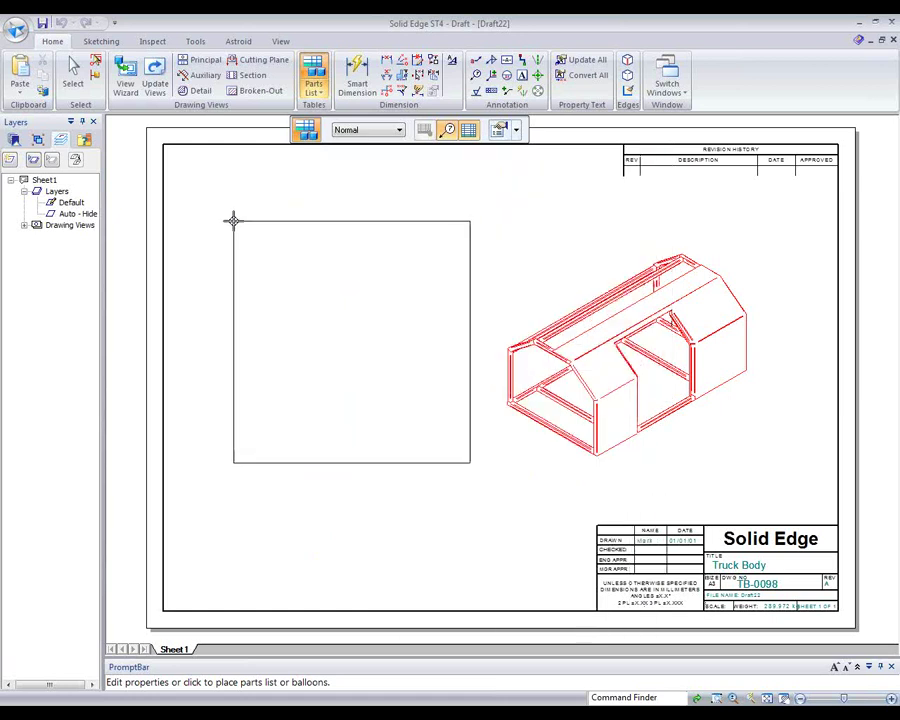
{"action": "left_click", "coordinate": [210, 195]}
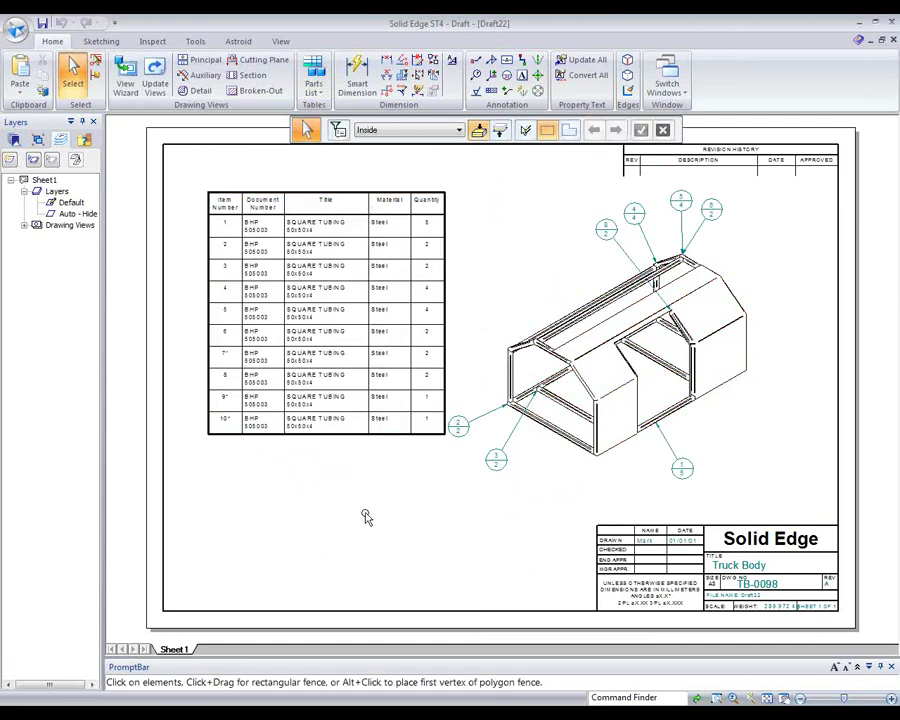
{"action": "left_click", "coordinate": [601, 455]}
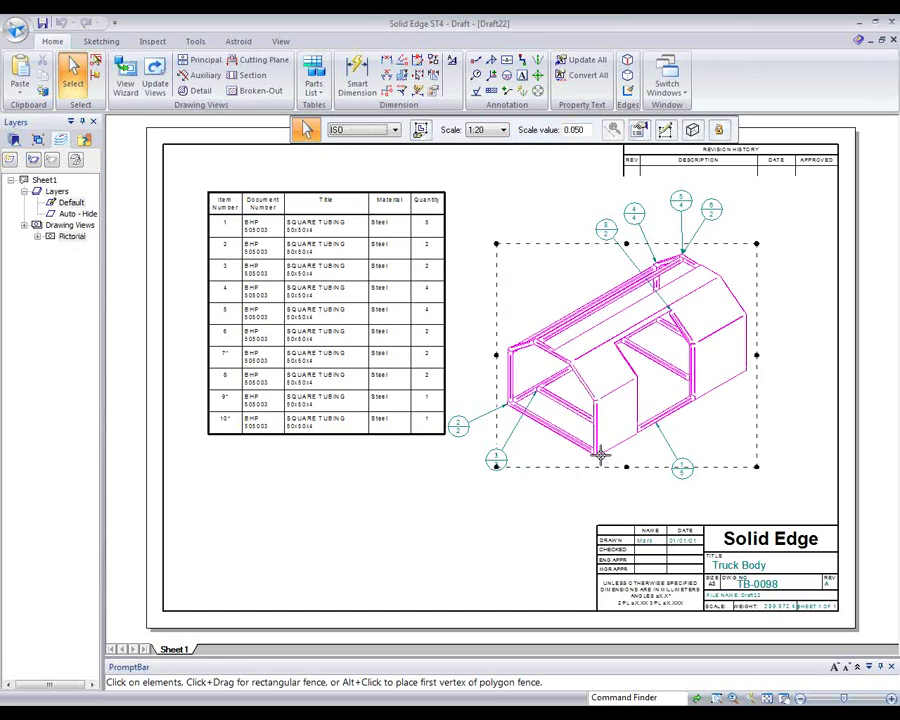
{"action": "right_click", "coordinate": [601, 455]}
{"action": "left_click", "coordinate": [445, 561]}
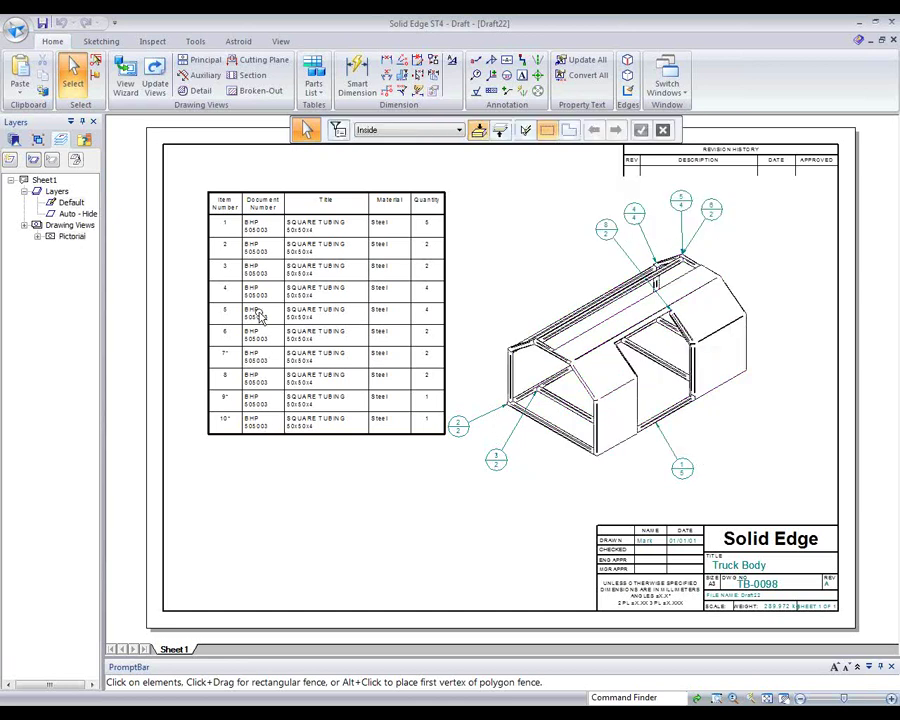
Shift the parts list toward the sheet's left border and add a Cut Length column between Title and Material.
{"action": "left_click_drag", "start_coordinate": [305, 187], "coordinate": [272, 192]}
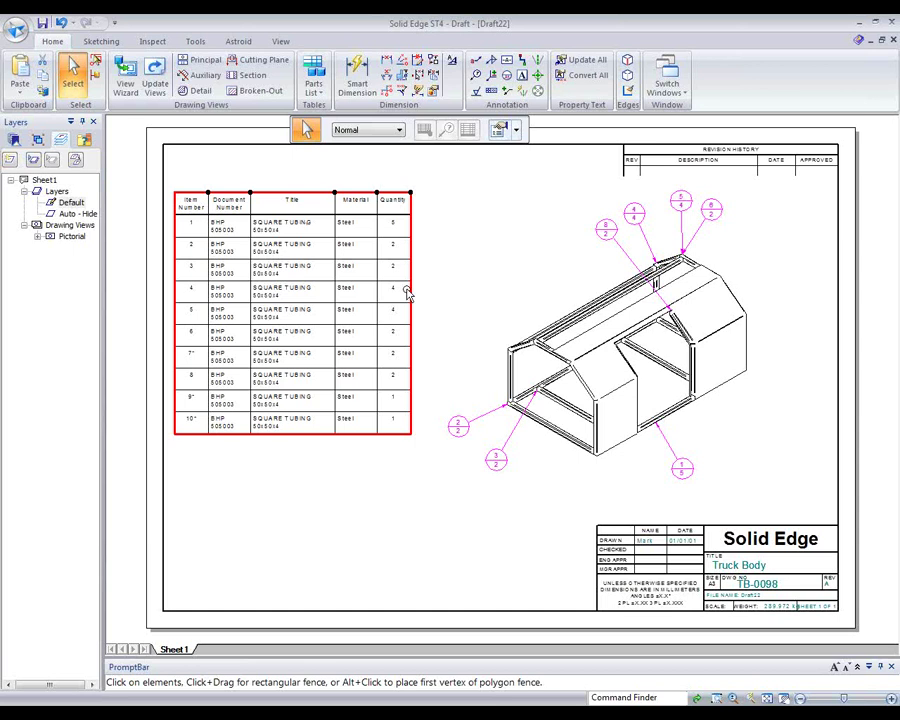
{"action": "right_click", "coordinate": [411, 234]}
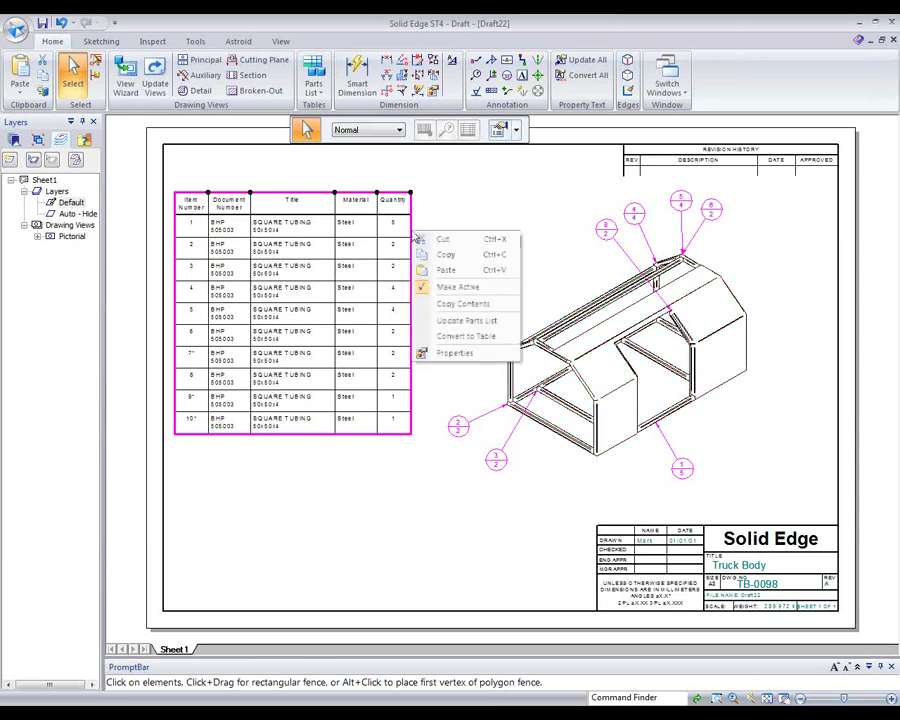
{"action": "left_click", "coordinate": [454, 353]}
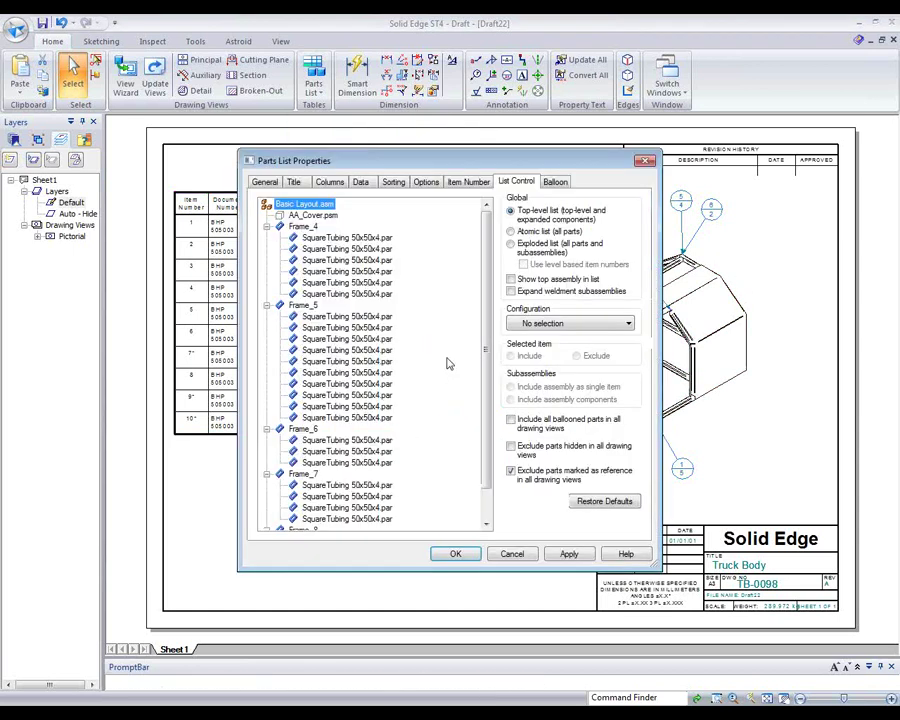
{"action": "left_click", "coordinate": [330, 182]}
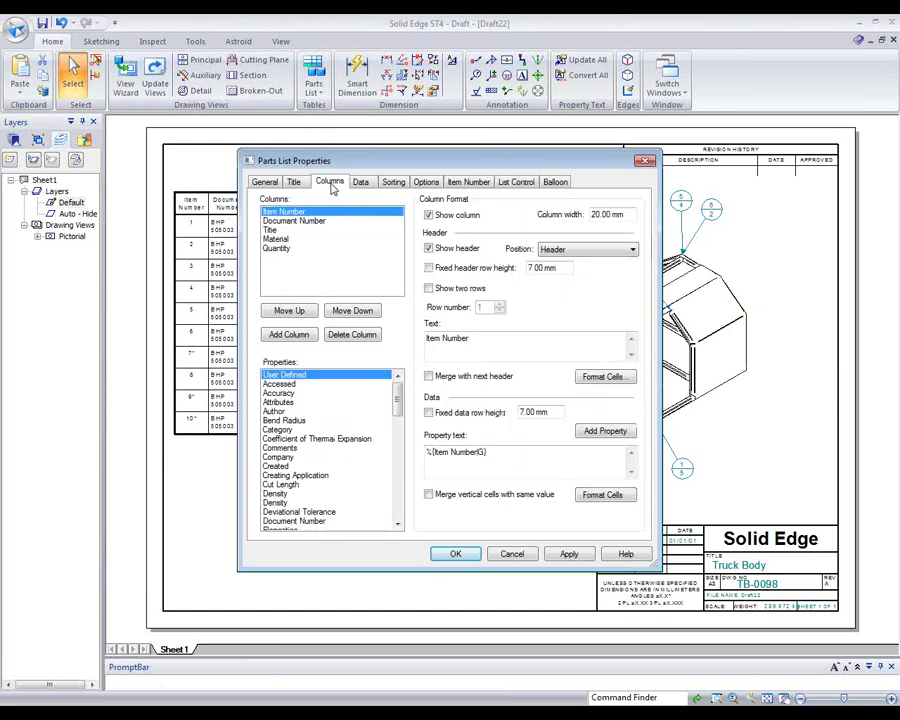
{"action": "left_click", "coordinate": [295, 485]}
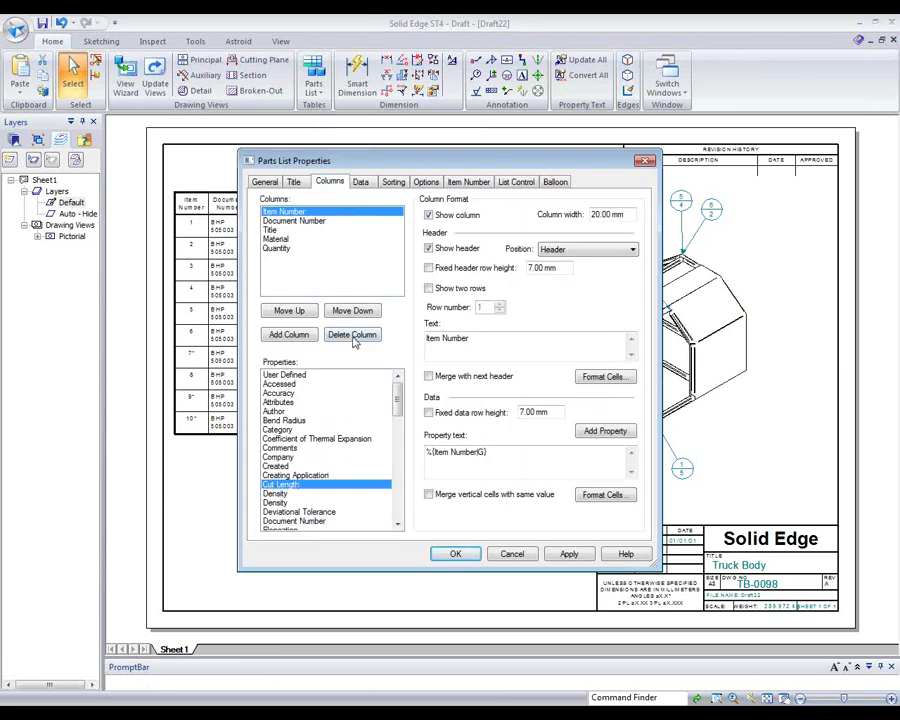
{"action": "left_click", "coordinate": [290, 335]}
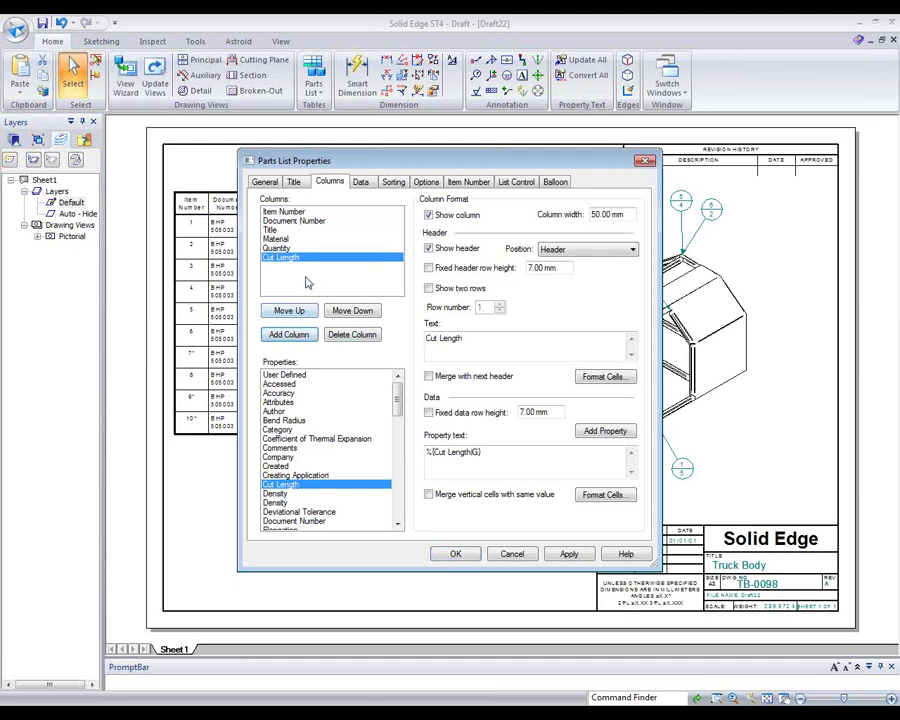
{"action": "left_click", "coordinate": [289, 311]}
{"action": "left_click", "coordinate": [289, 311]}
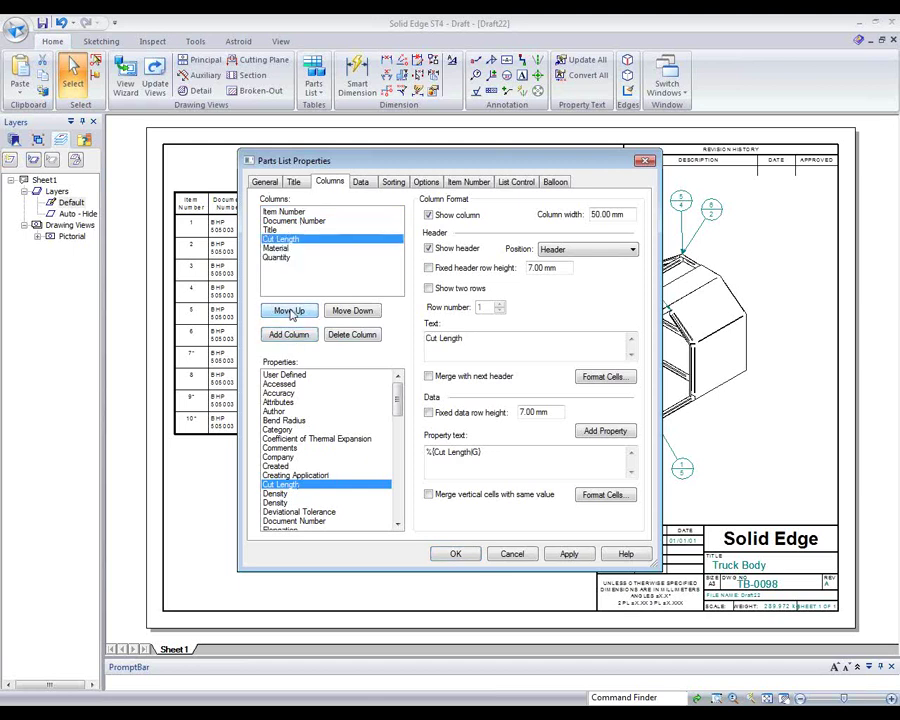
{"action": "left_click", "coordinate": [456, 554]}
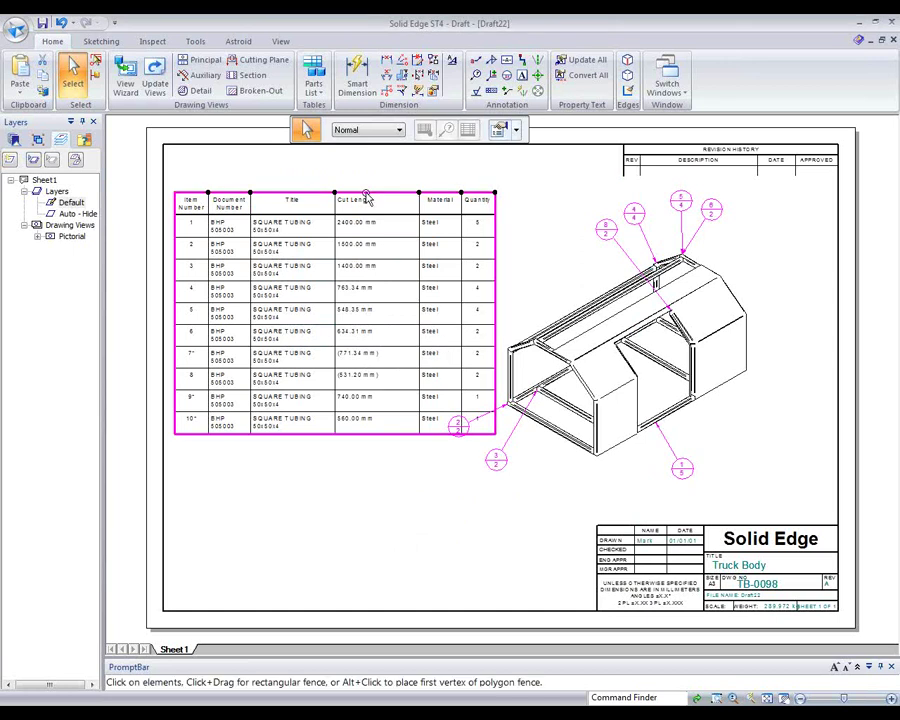
Fit the parts list into the sheet's lower-left corner with narrower Cut Length and Title columns, and move the item 2 balloon clear of it.
{"action": "left_click_drag", "start_coordinate": [366, 195], "coordinate": [348, 372]}
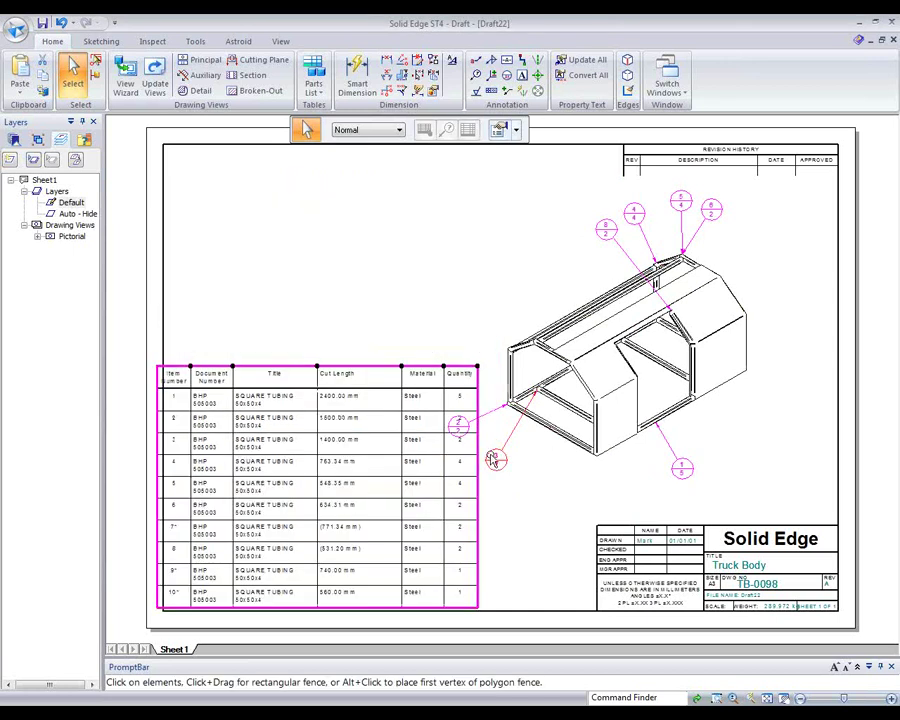
{"action": "left_click_drag", "start_coordinate": [403, 367], "coordinate": [373, 369]}
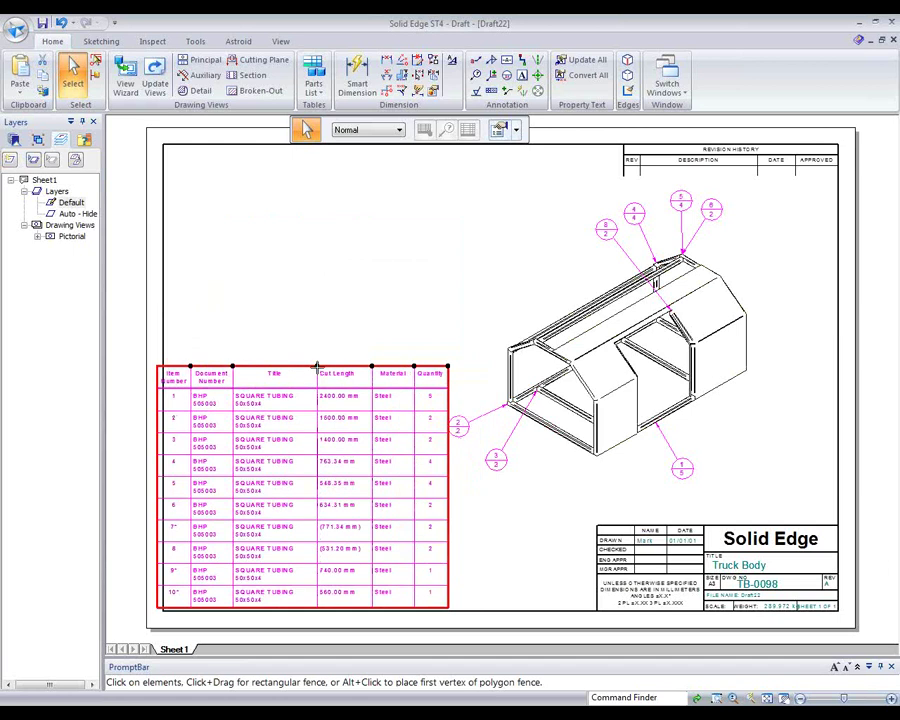
{"action": "left_click_drag", "start_coordinate": [316, 367], "coordinate": [347, 346]}
{"action": "left_click", "coordinate": [364, 302]}
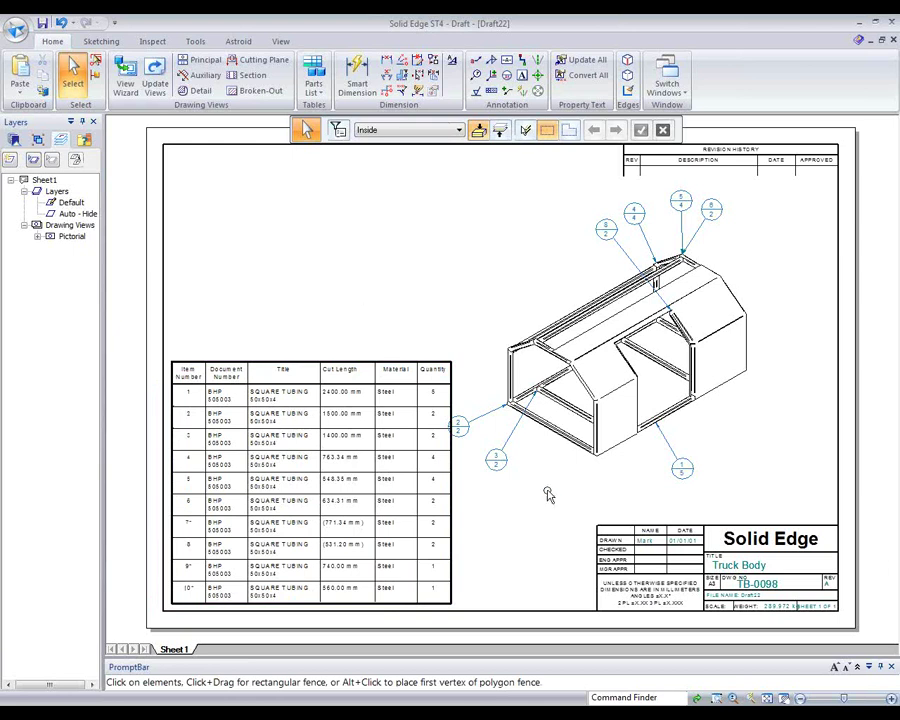
{"action": "left_click", "coordinate": [466, 425]}
{"action": "left_click_drag", "start_coordinate": [466, 425], "coordinate": [487, 417]}
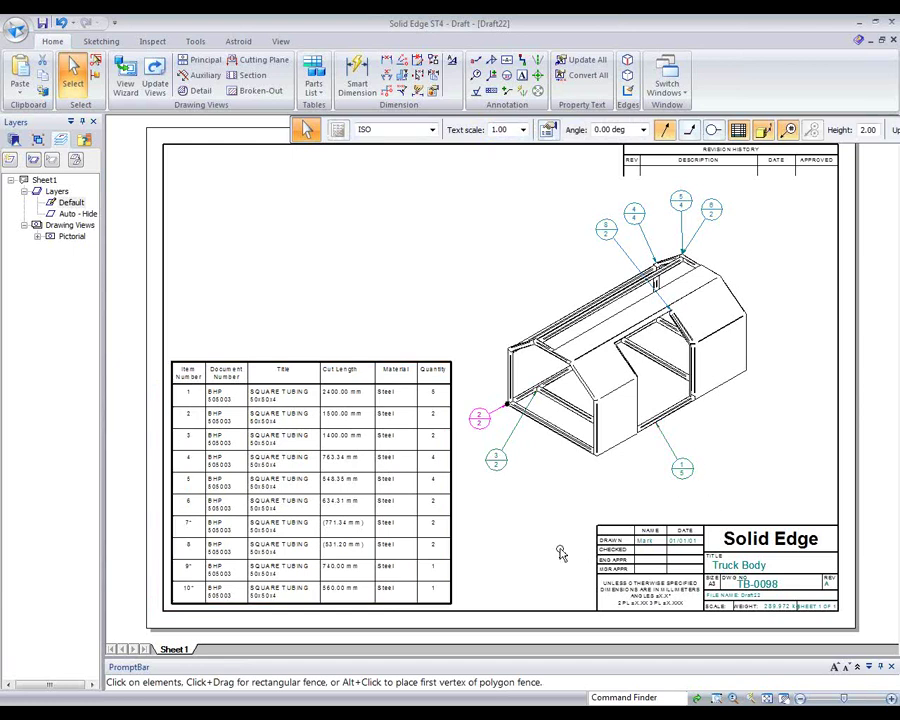
Insert a second sheet and place a top view of the AA_Cover.psm flat pattern in its middle.
{"action": "right_click", "coordinate": [190, 648]}
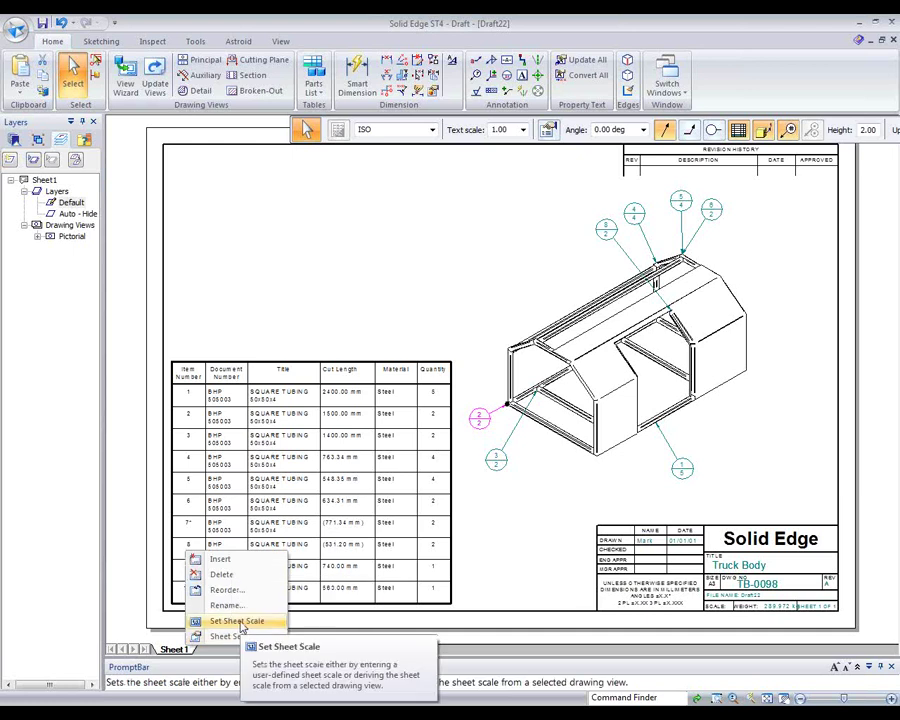
{"action": "left_click", "coordinate": [222, 560]}
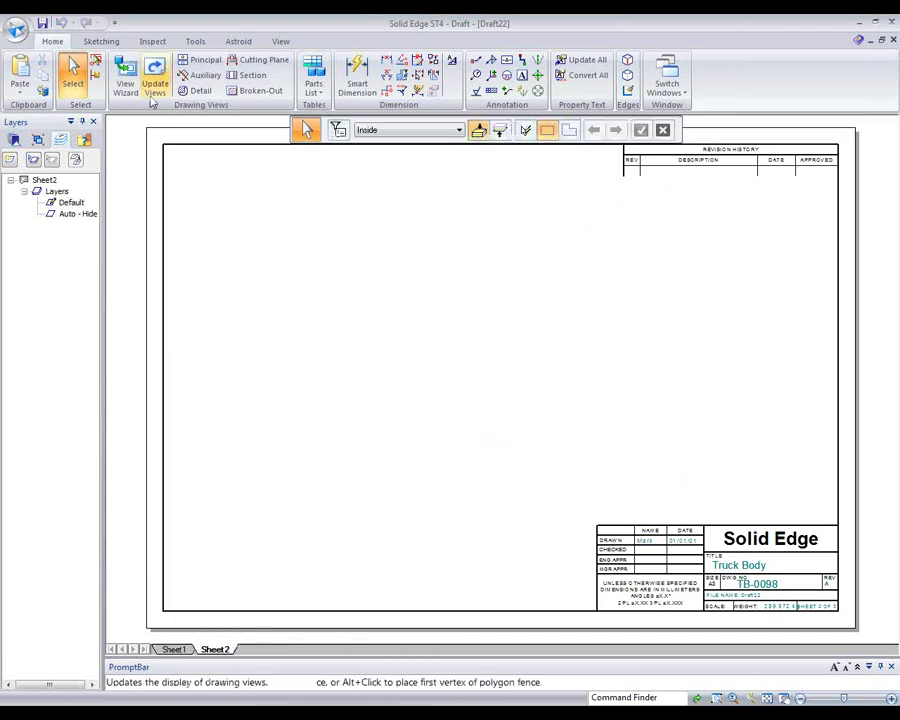
{"action": "left_click", "coordinate": [125, 78]}
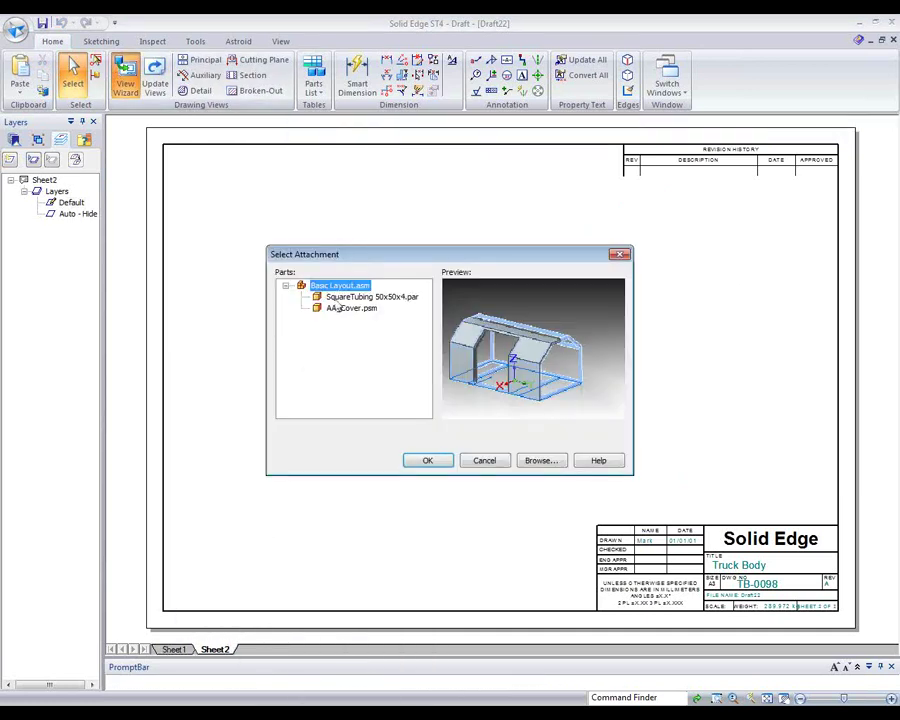
{"action": "left_click", "coordinate": [351, 308]}
{"action": "left_click", "coordinate": [428, 461]}
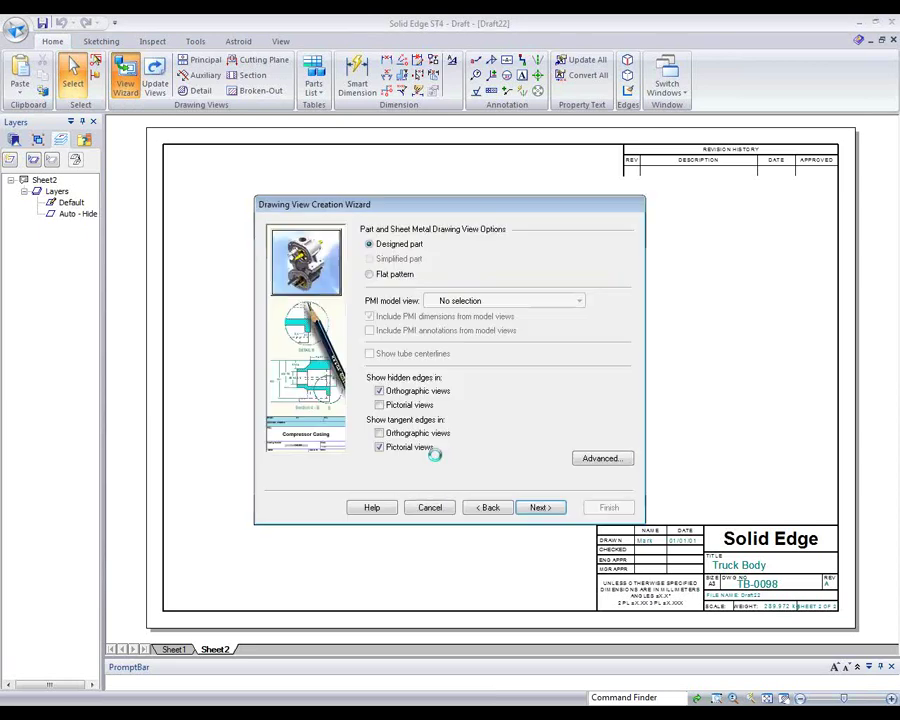
{"action": "left_click", "coordinate": [370, 274]}
{"action": "left_click", "coordinate": [540, 507]}
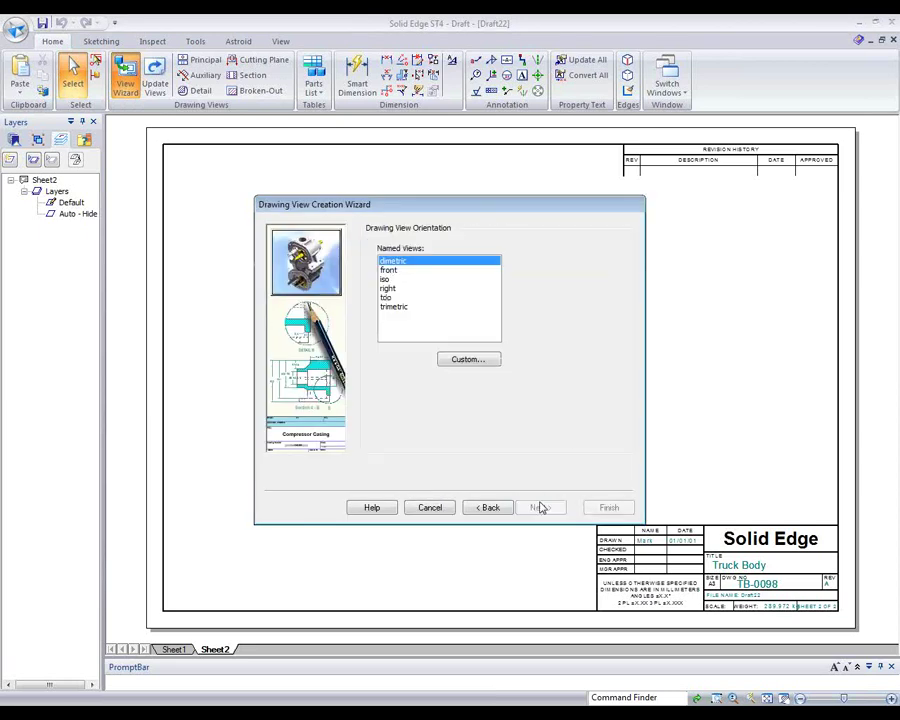
{"action": "left_click", "coordinate": [425, 297]}
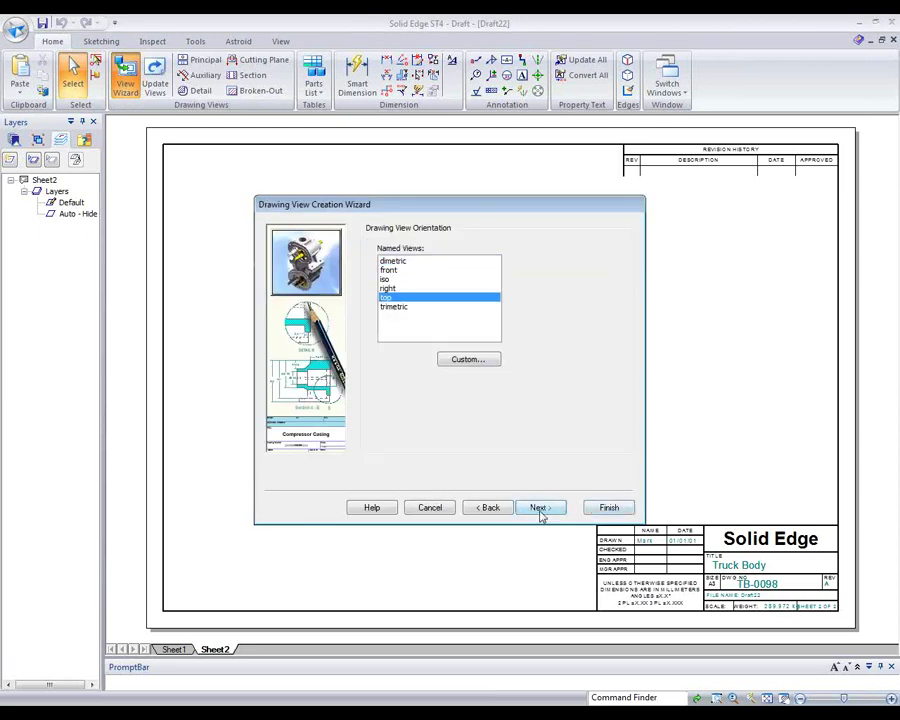
{"action": "left_click", "coordinate": [539, 507]}
{"action": "left_click", "coordinate": [609, 508]}
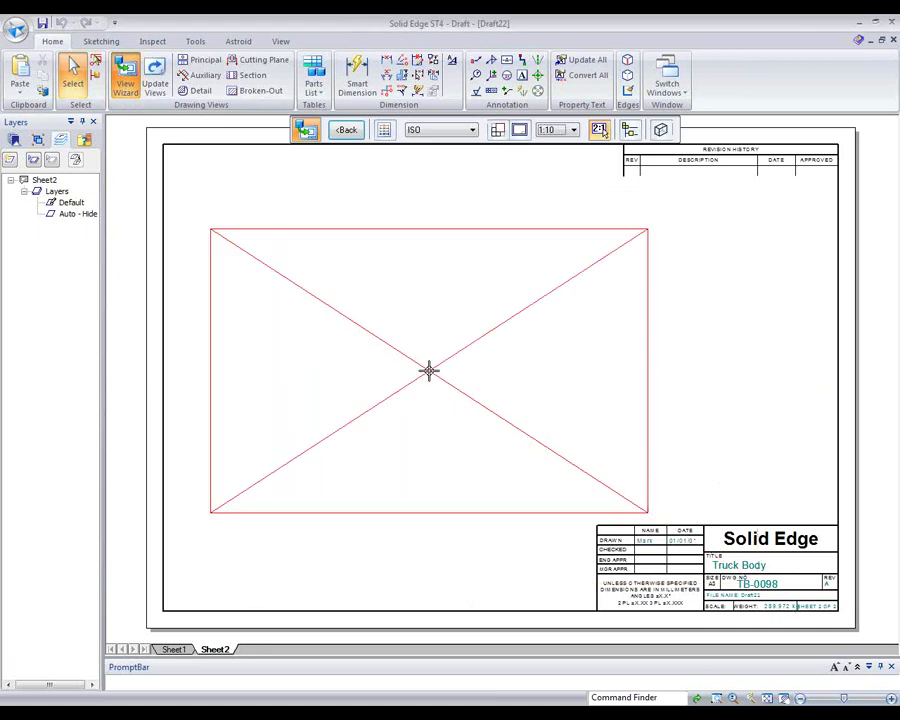
{"action": "left_click", "coordinate": [430, 366]}
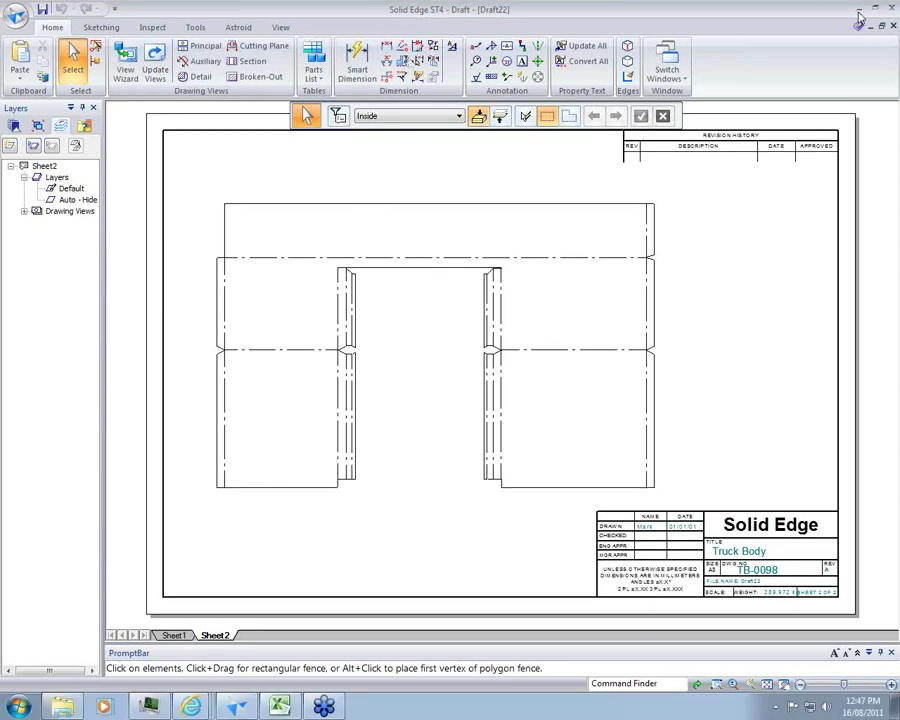
Minimize the drawing window and show SM&Frame Webinar.ppt from the 123 folder as a slide show.
{"action": "left_click", "coordinate": [860, 10]}
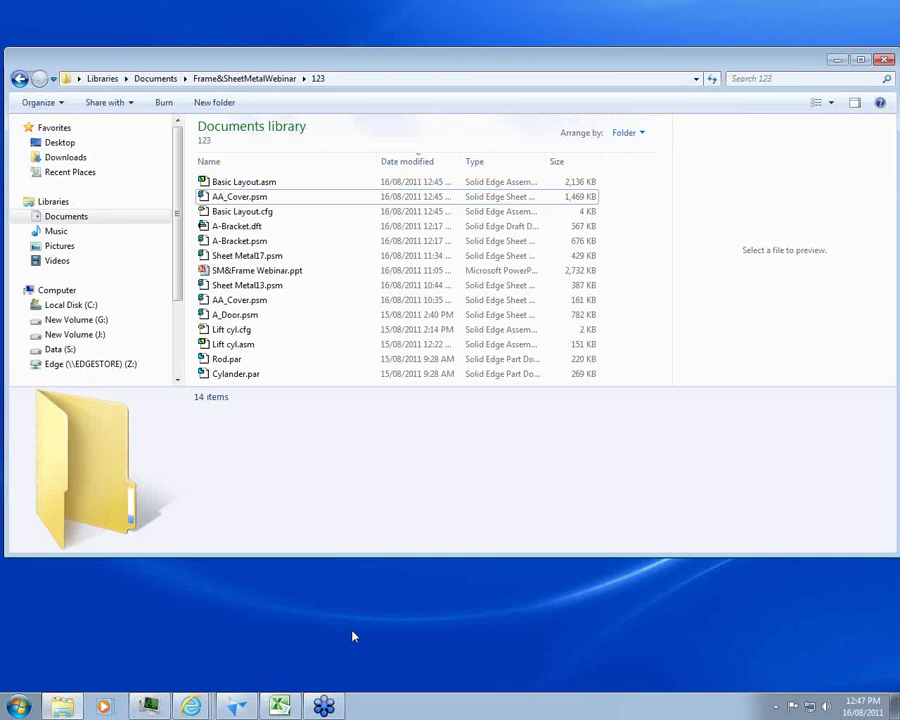
{"action": "right_click", "coordinate": [258, 272]}
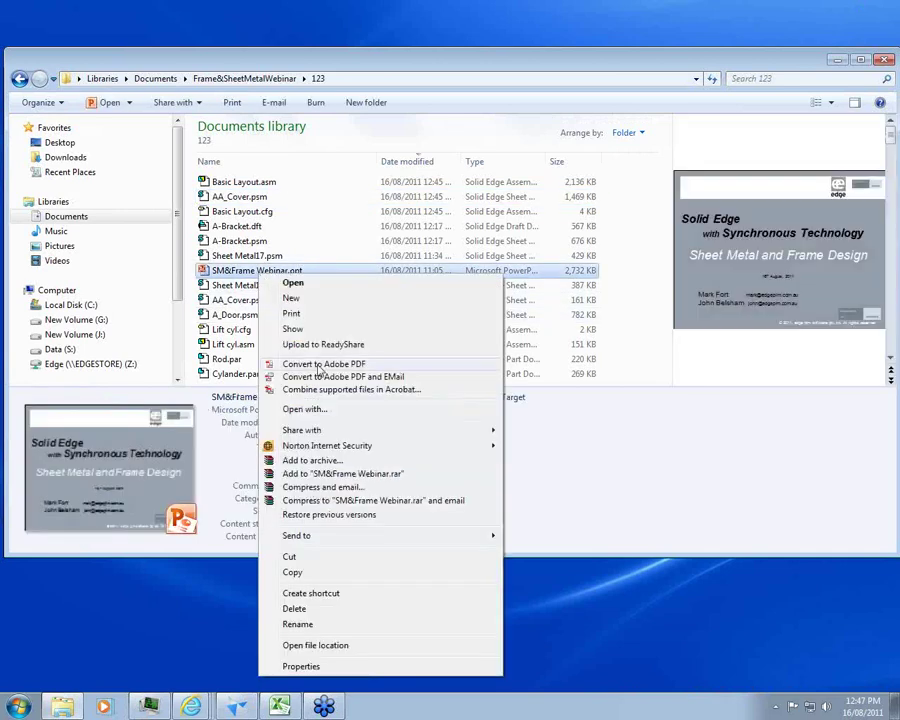
{"action": "left_click", "coordinate": [292, 329]}
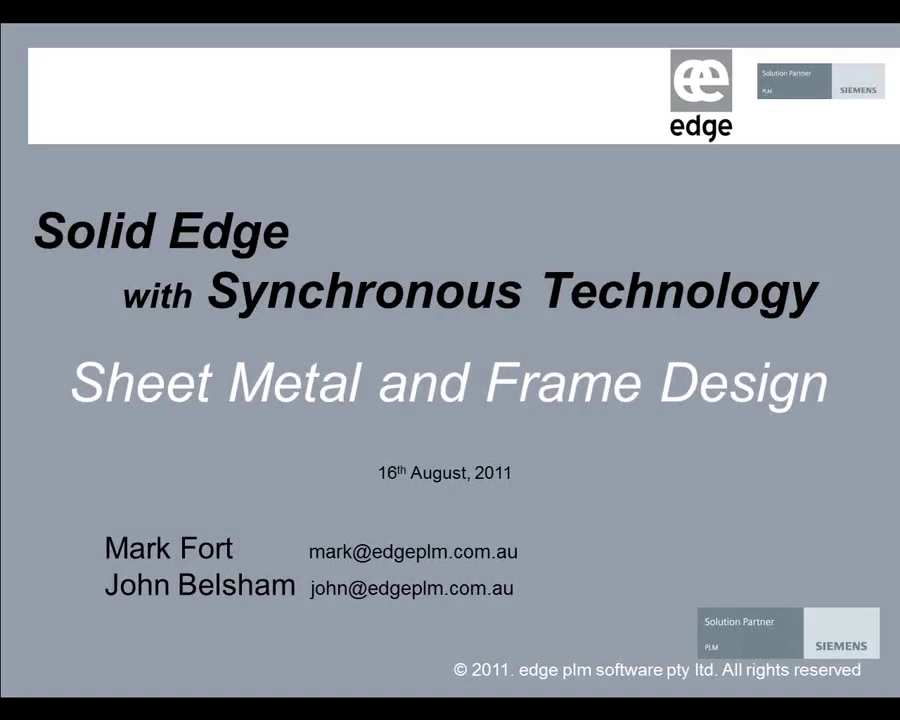